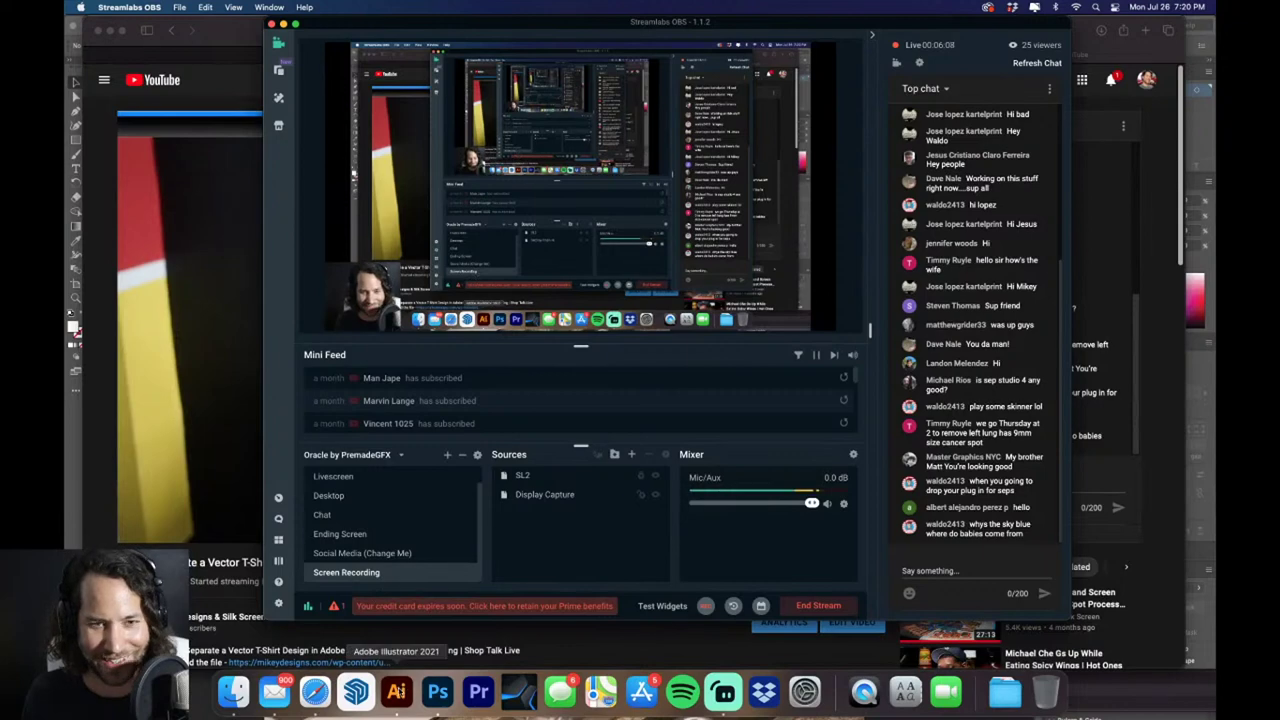
Bring the Legendary Racers artwork in Illustrator to the front over Streamlabs OBS
{"action": "left_click", "coordinate": [398, 690]}
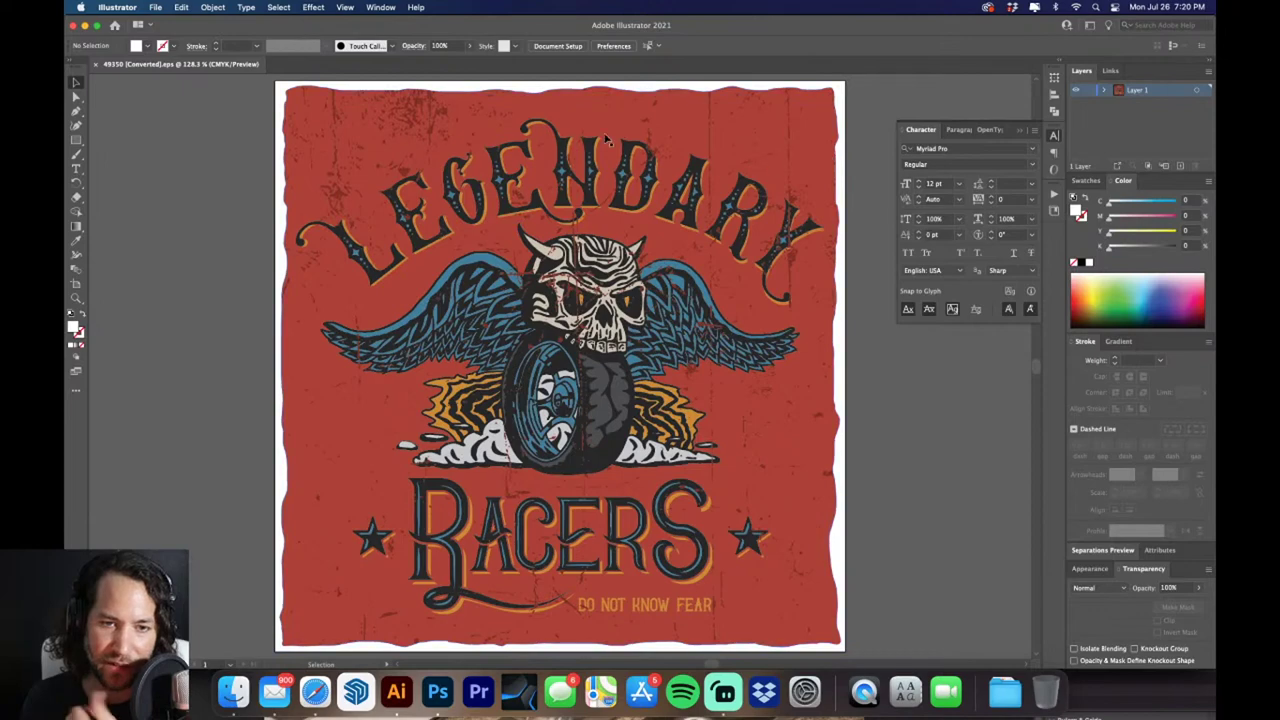
{"action": "left_click_drag", "start_coordinate": [369, 179], "coordinate": [611, 325]}
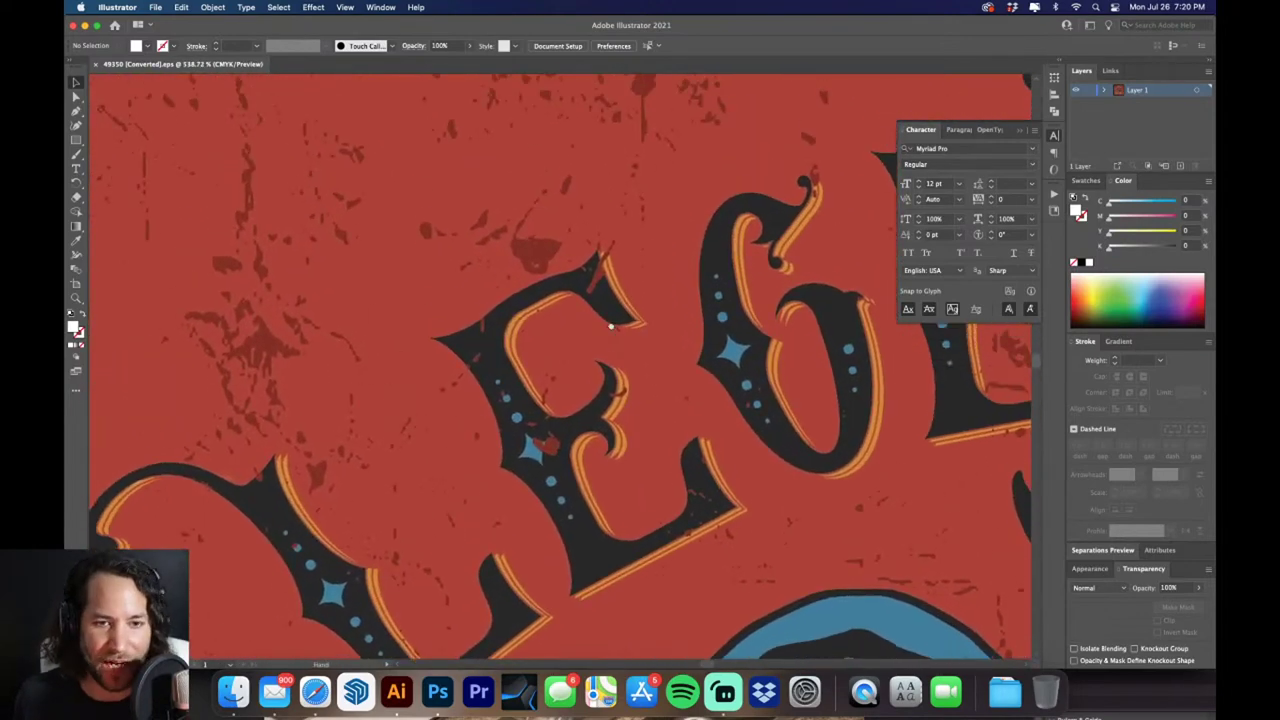
{"action": "left_click", "coordinate": [538, 250]}
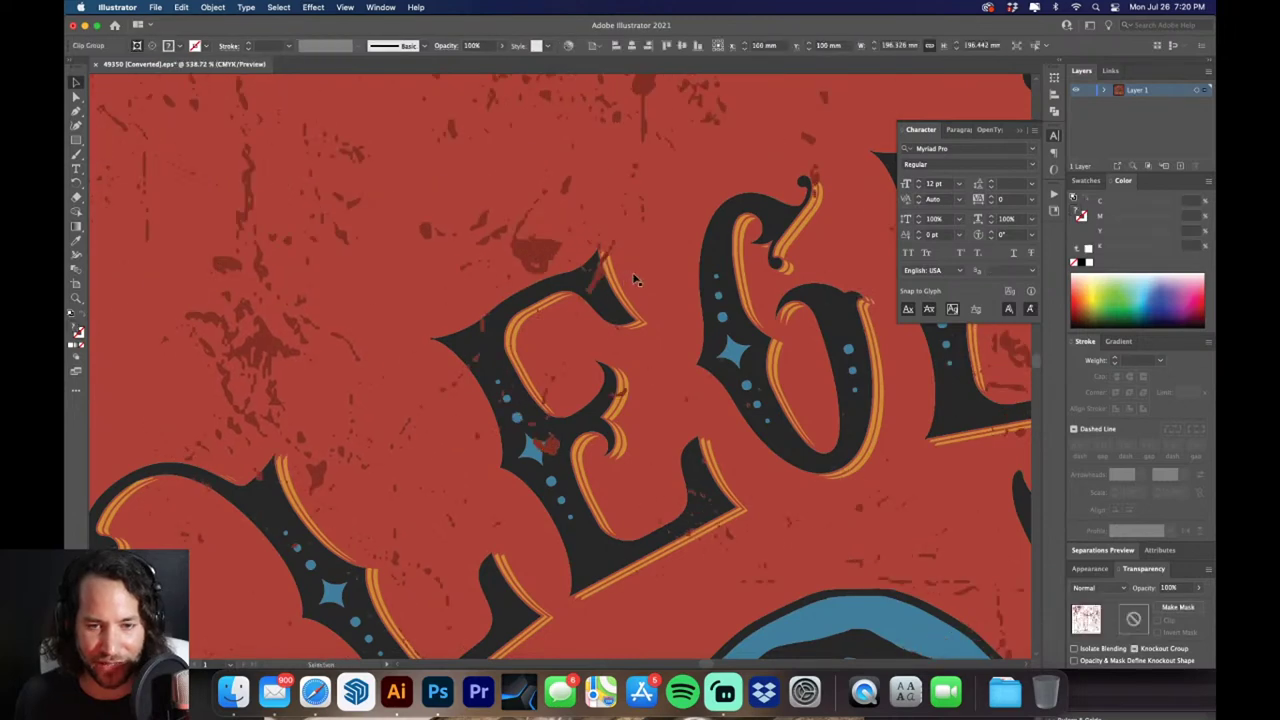
{"action": "scroll", "coordinate": [668, 282], "scroll_direction": "down", "scroll_amount": 10}
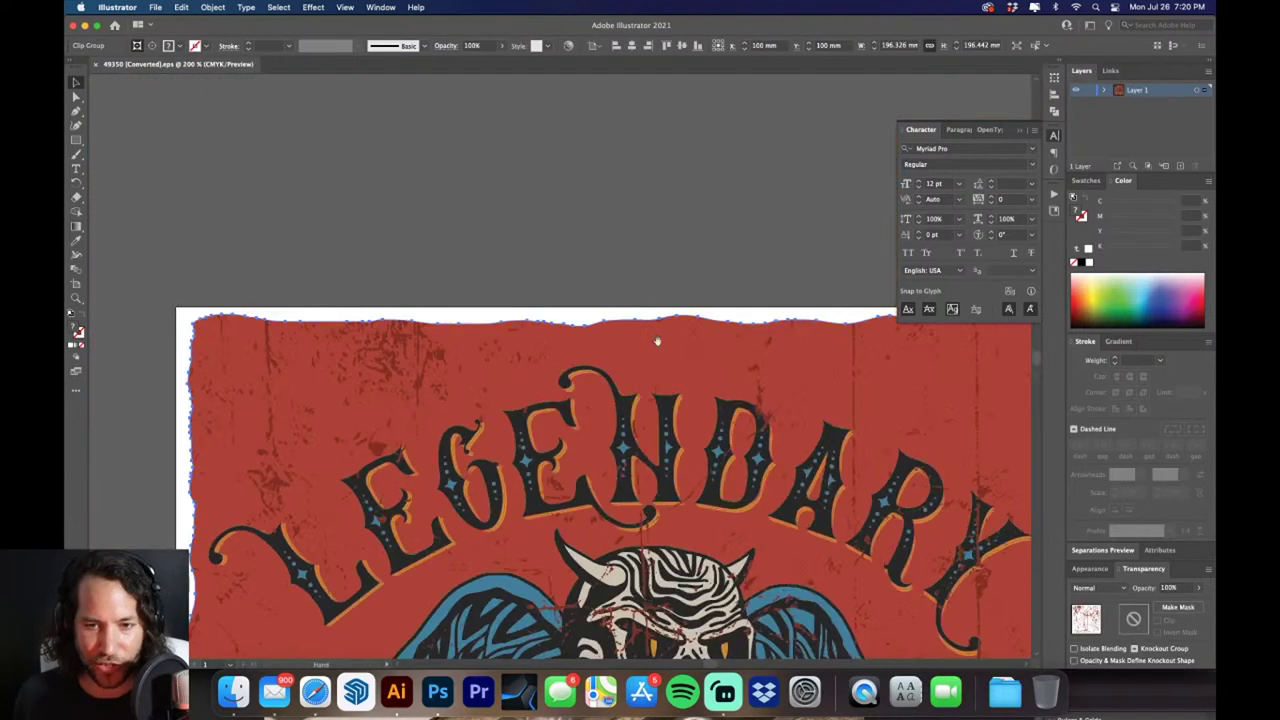
{"action": "scroll", "coordinate": [626, 232], "scroll_direction": "down", "scroll_amount": 3}
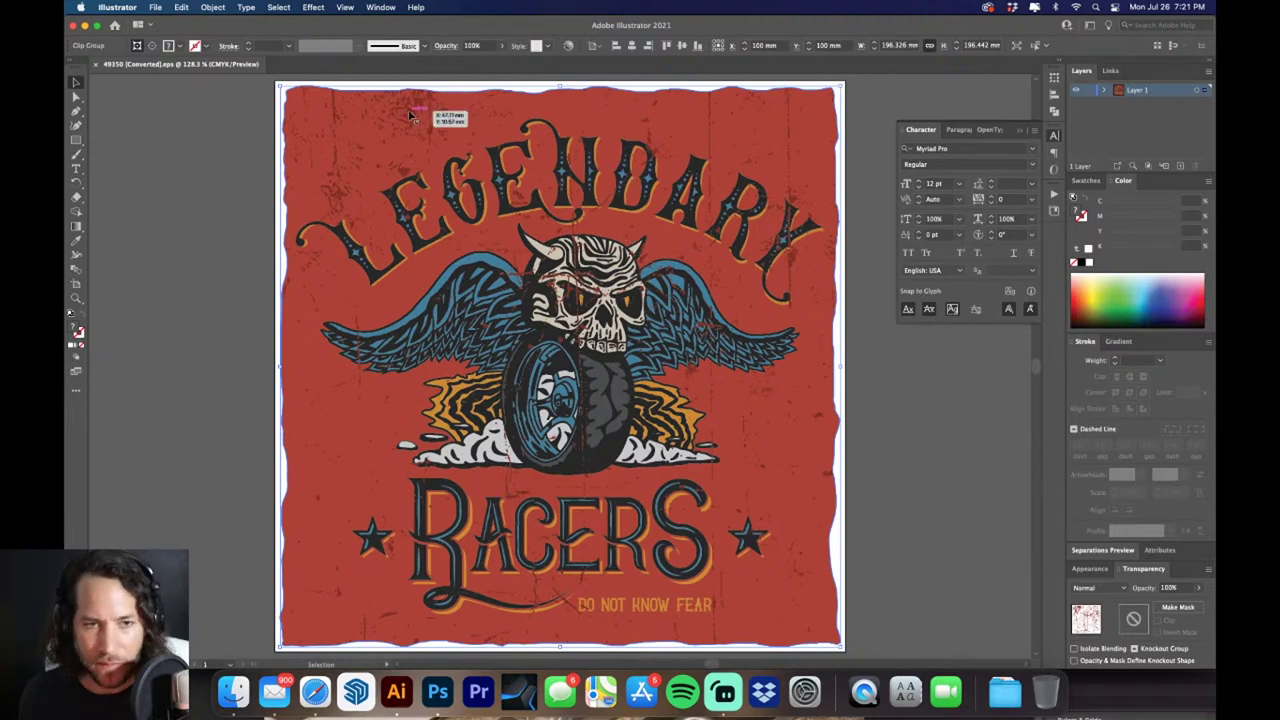
{"action": "left_click_drag", "start_coordinate": [412, 104], "coordinate": [208, 128]}
{"action": "key", "text": "super+z"}
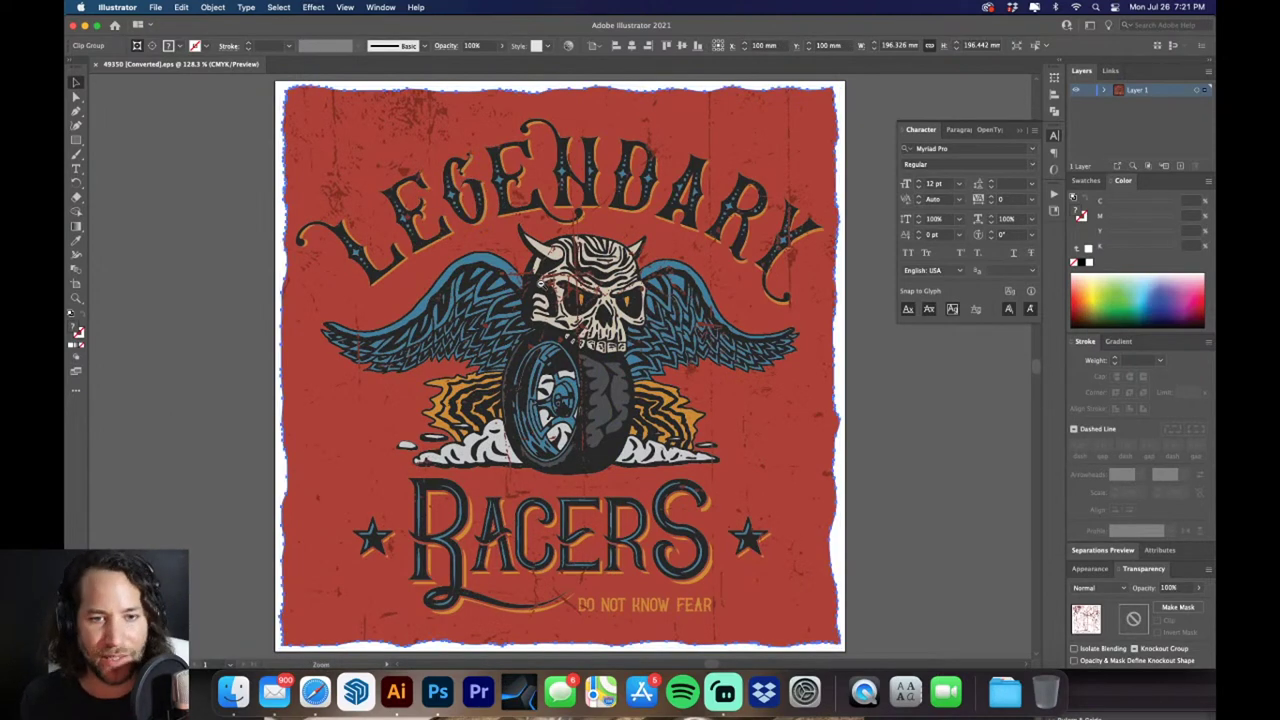
{"action": "key", "text": "super+minus"}
{"action": "left_click", "coordinate": [309, 112]}
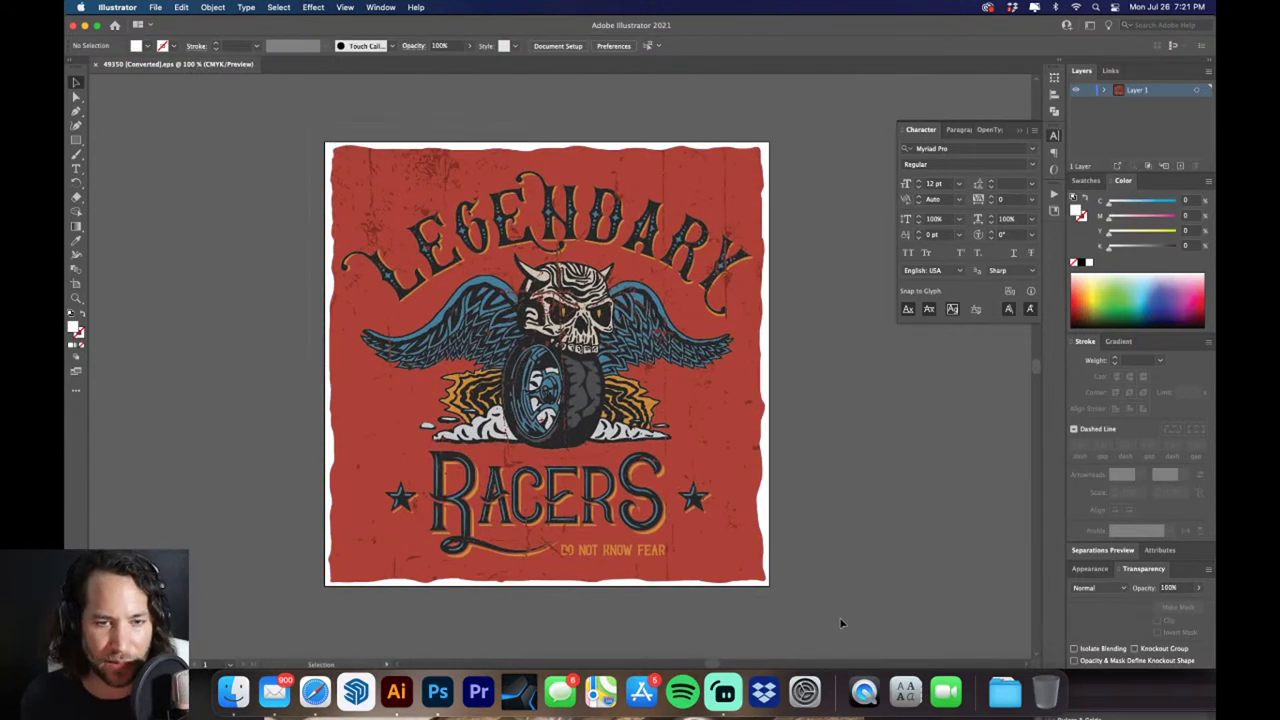
Select the whole artwork group and open the Pathfinder panel from the Window menu
{"action": "left_click", "coordinate": [760, 357]}
{"action": "scroll", "coordinate": [437, 180], "scroll_direction": "down", "scroll_amount": 2}
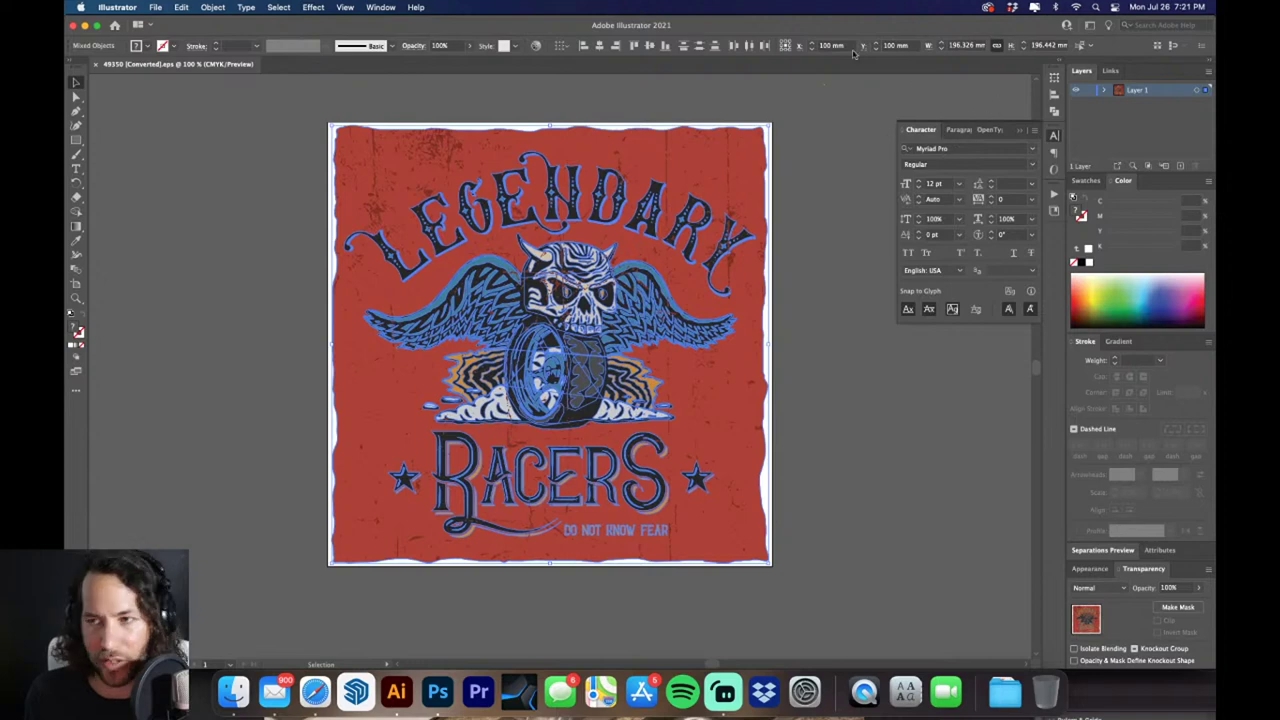
{"action": "left_click", "coordinate": [379, 9]}
{"action": "scroll", "coordinate": [453, 432], "scroll_direction": "down", "scroll_amount": 2}
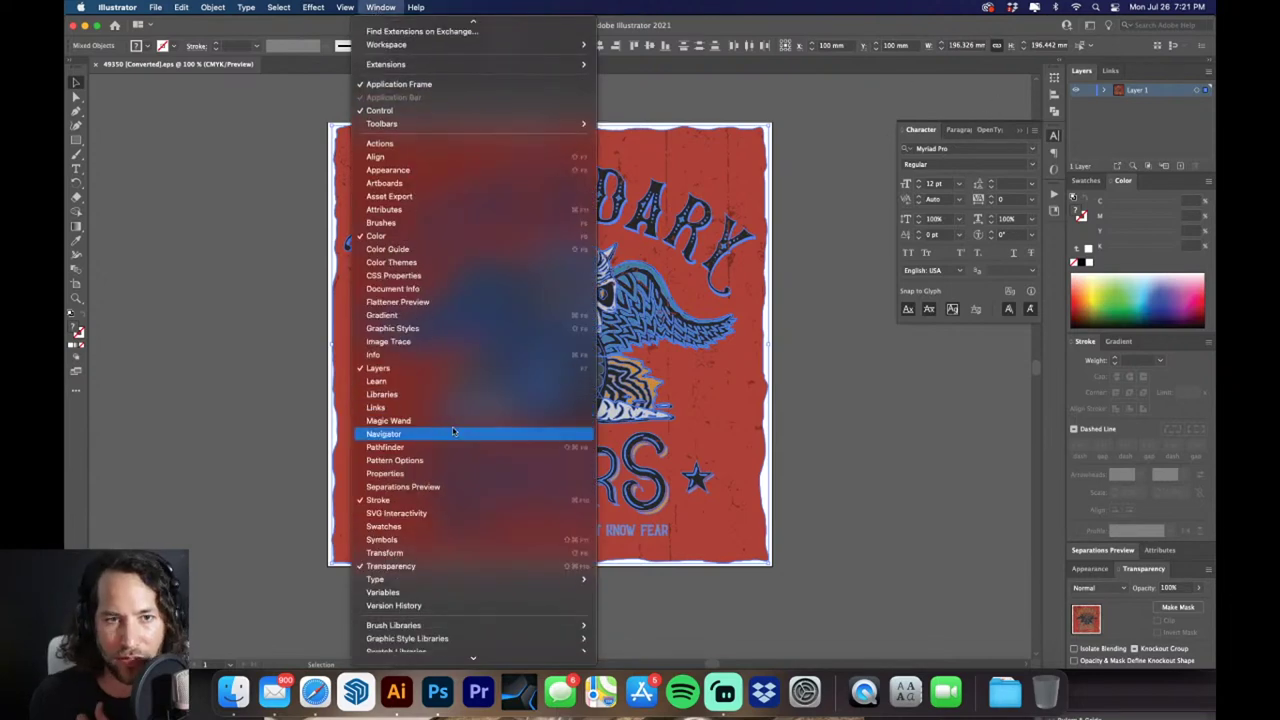
{"action": "scroll", "coordinate": [453, 432], "scroll_direction": "down", "scroll_amount": 1}
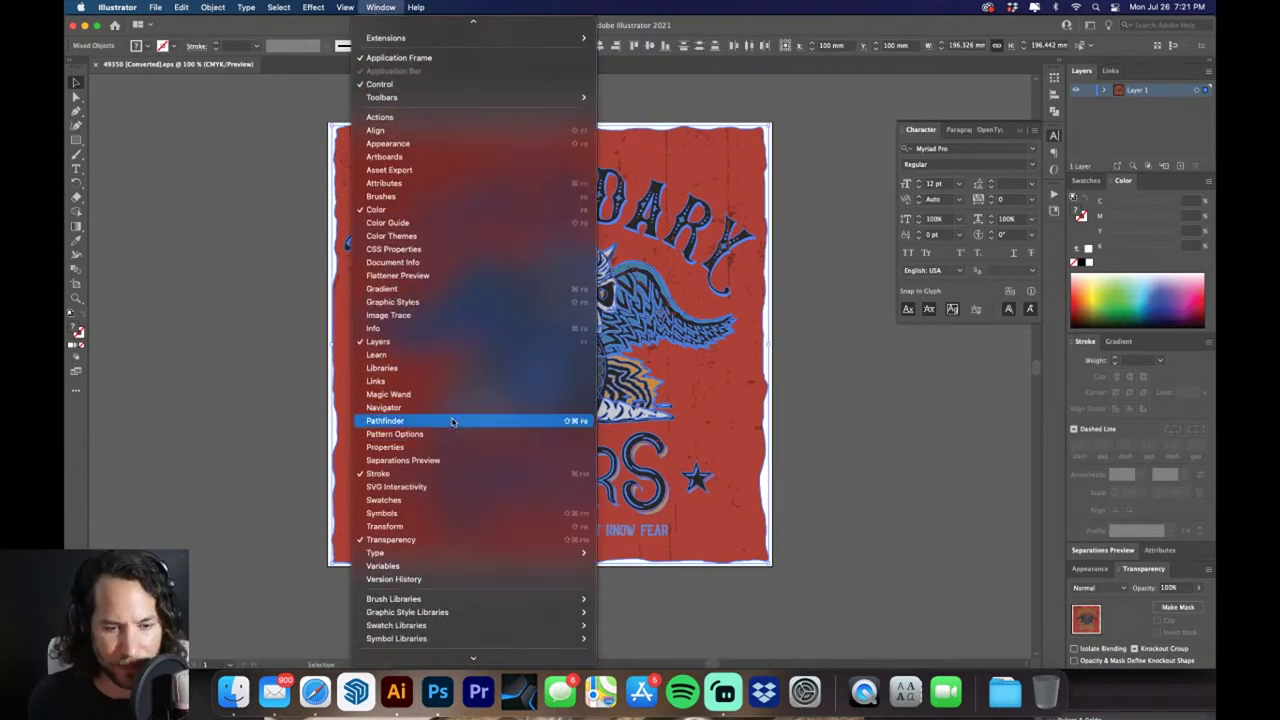
{"action": "left_click", "coordinate": [454, 421]}
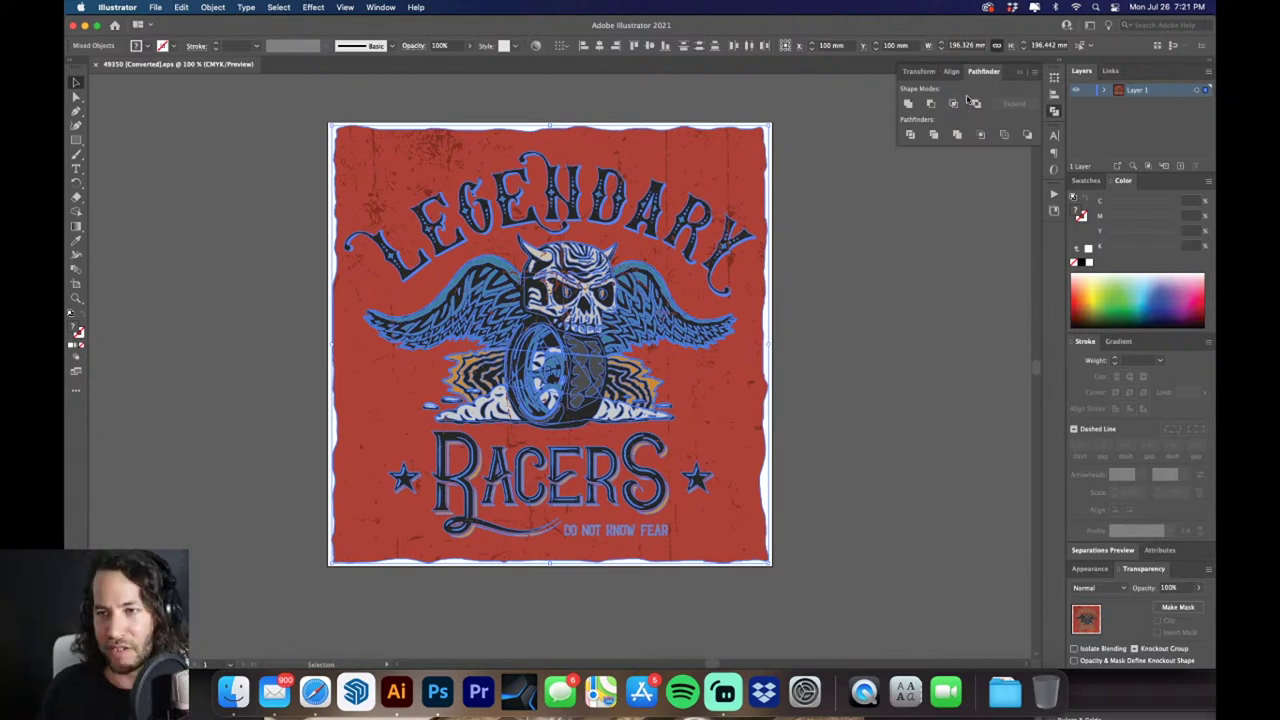
Split the artwork with Pathfinder Divide, deselect it, and zoom into the top-left texture
{"action": "left_click", "coordinate": [910, 135]}
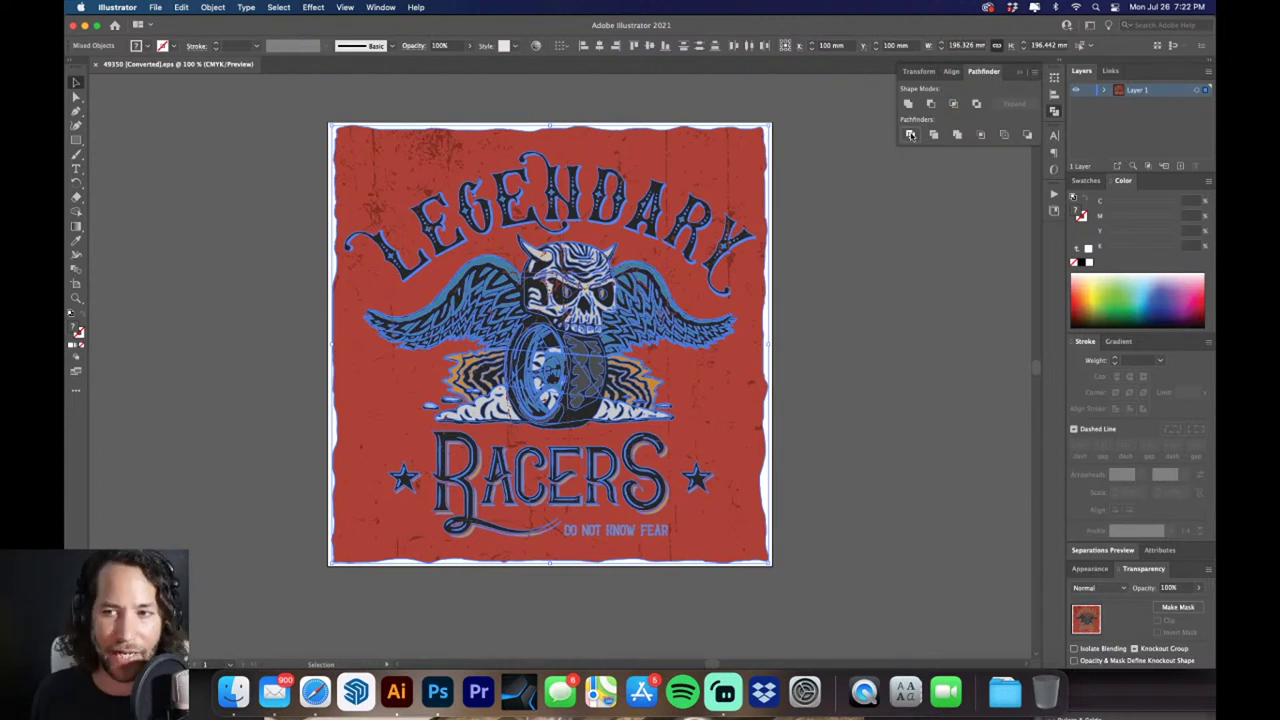
{"action": "left_click", "coordinate": [828, 162]}
{"action": "key", "text": "z"}
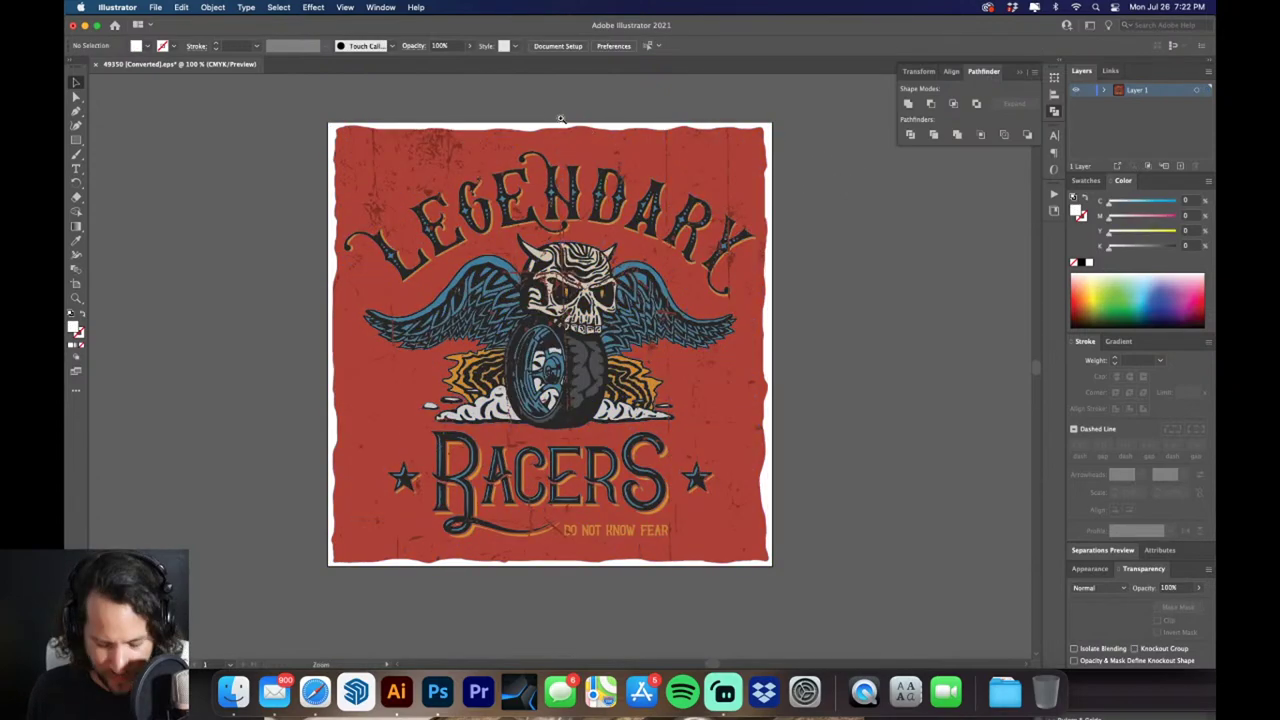
{"action": "left_click_drag", "start_coordinate": [541, 118], "coordinate": [711, 221]}
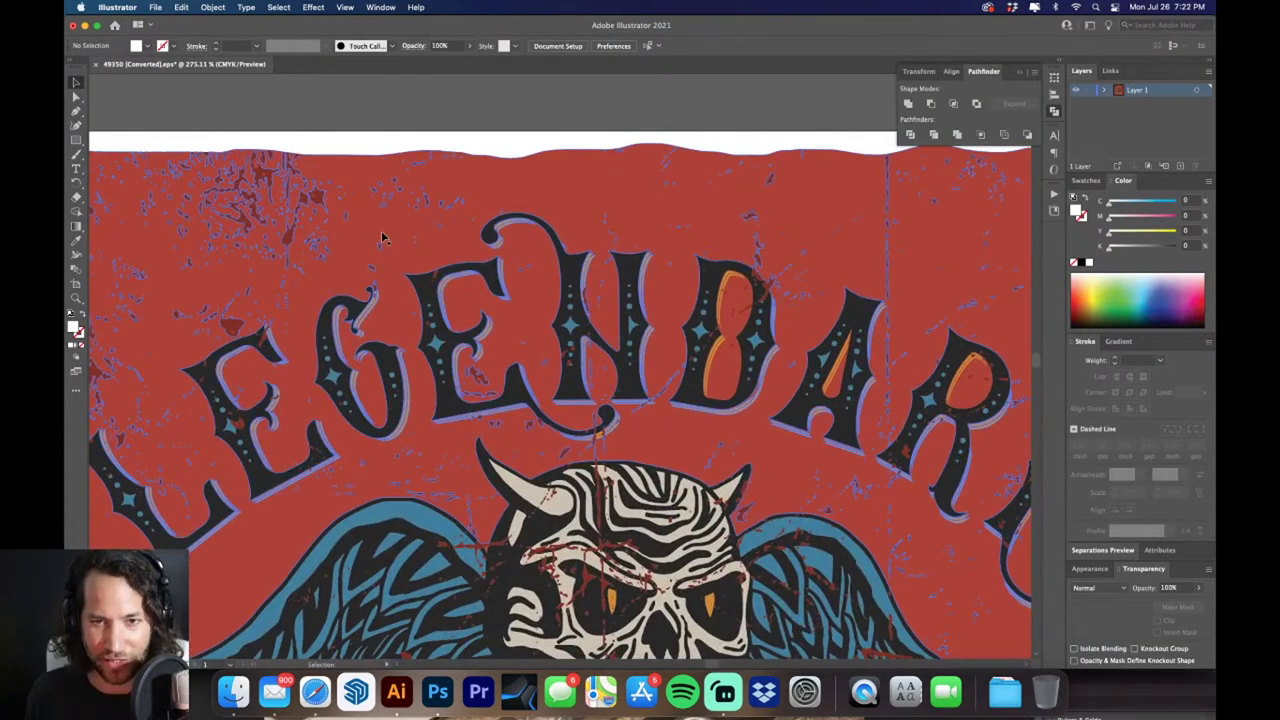
{"action": "left_click_drag", "start_coordinate": [231, 208], "coordinate": [386, 246]}
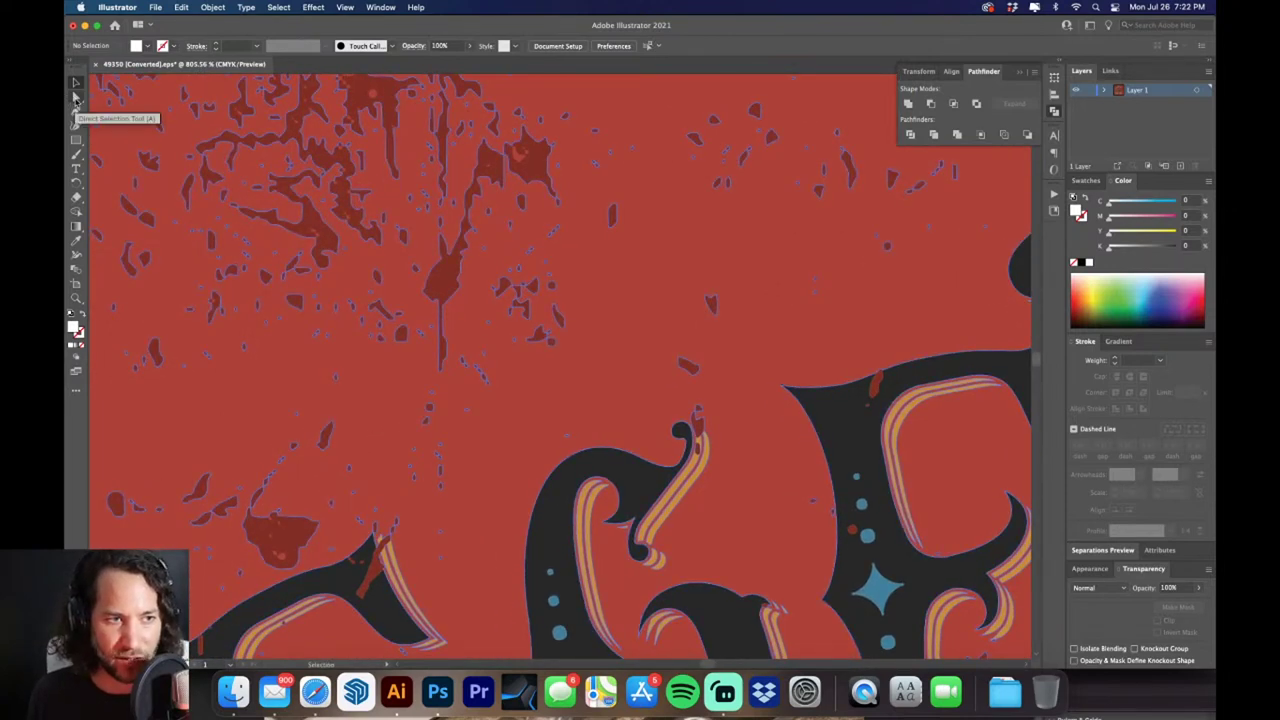
Select every dark-red distress speck by same fill colour and delete them
{"action": "left_click", "coordinate": [76, 100]}
{"action": "left_click", "coordinate": [500, 173]}
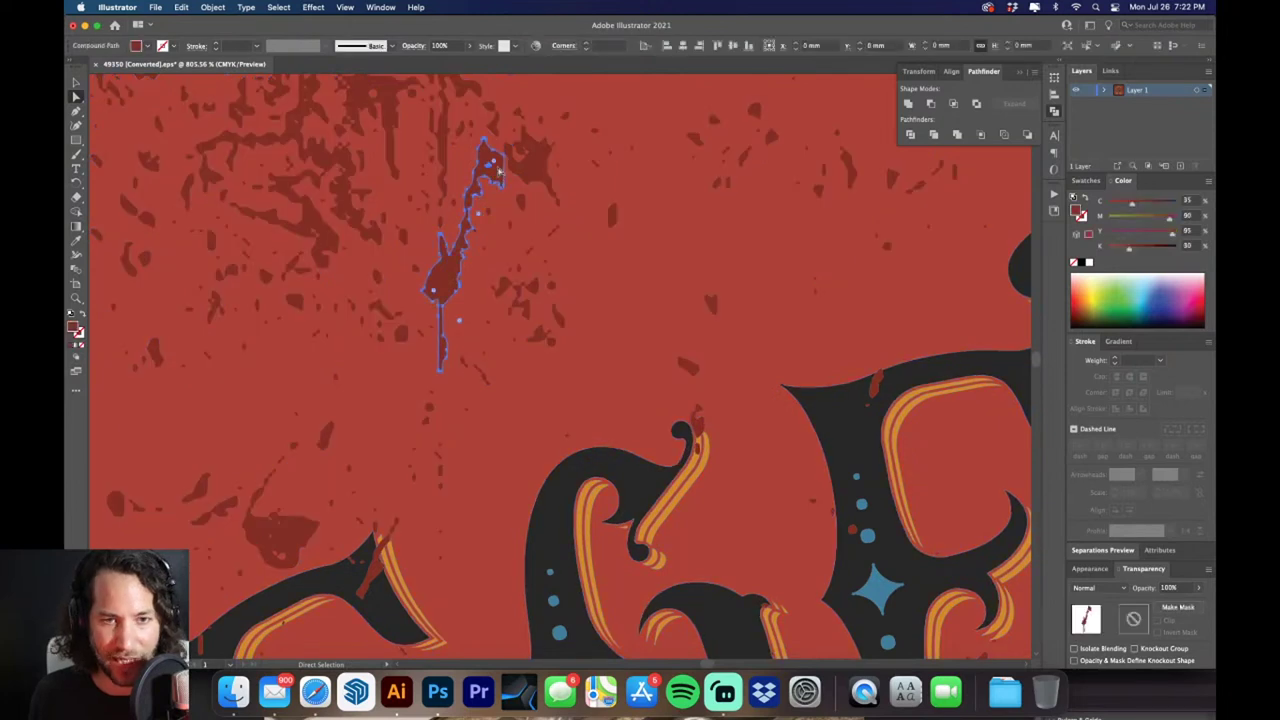
{"action": "left_click", "coordinate": [279, 8]}
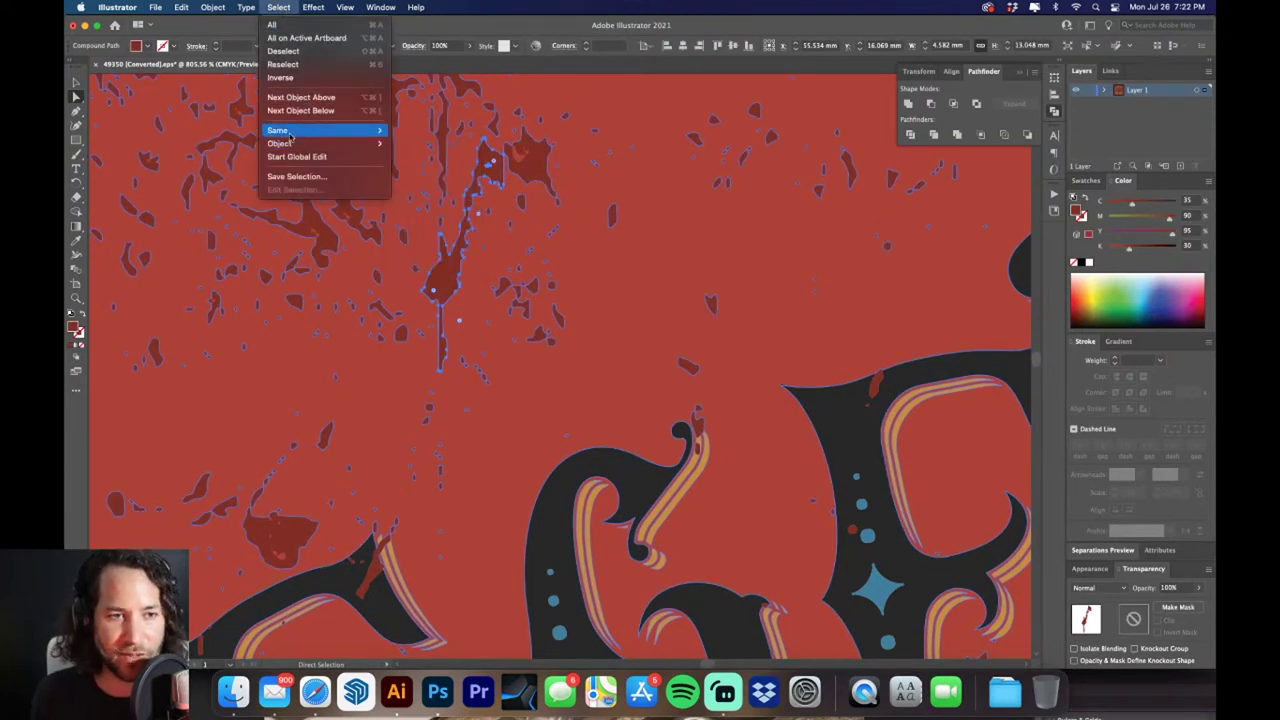
{"action": "mouse_move", "coordinate": [290, 133]}
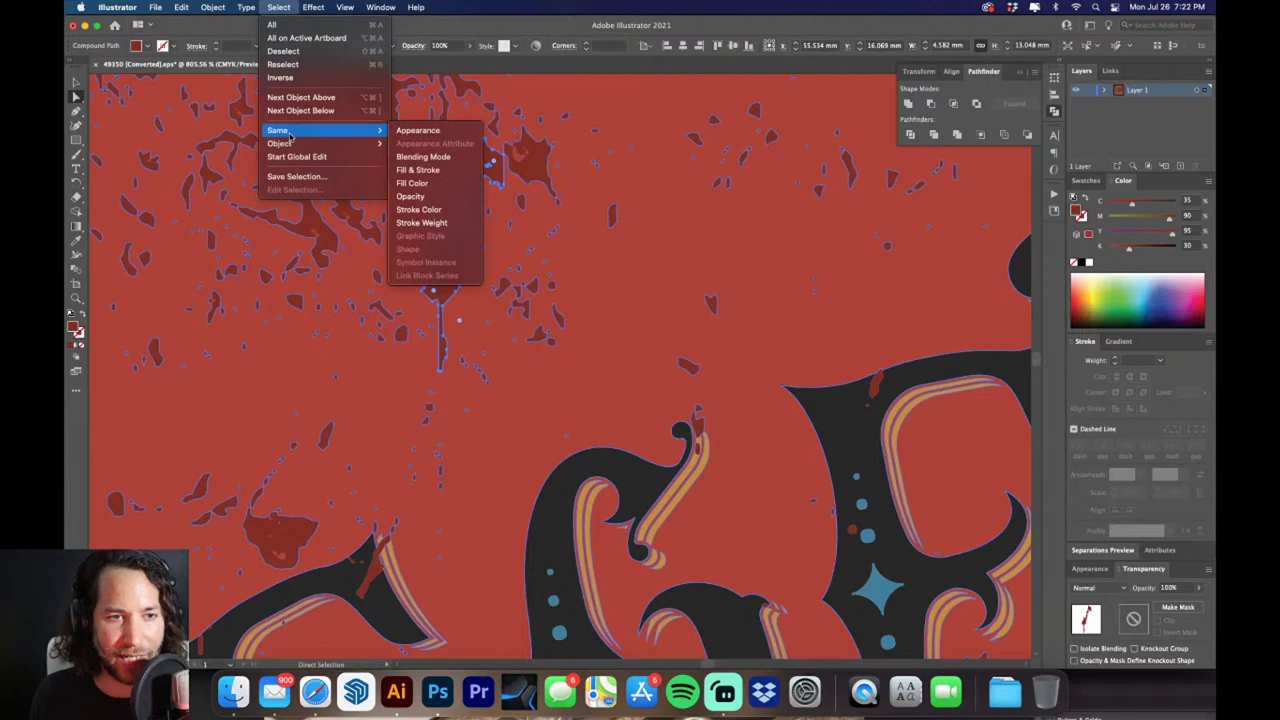
{"action": "left_click", "coordinate": [425, 184]}
{"action": "key", "text": "super+minus"}
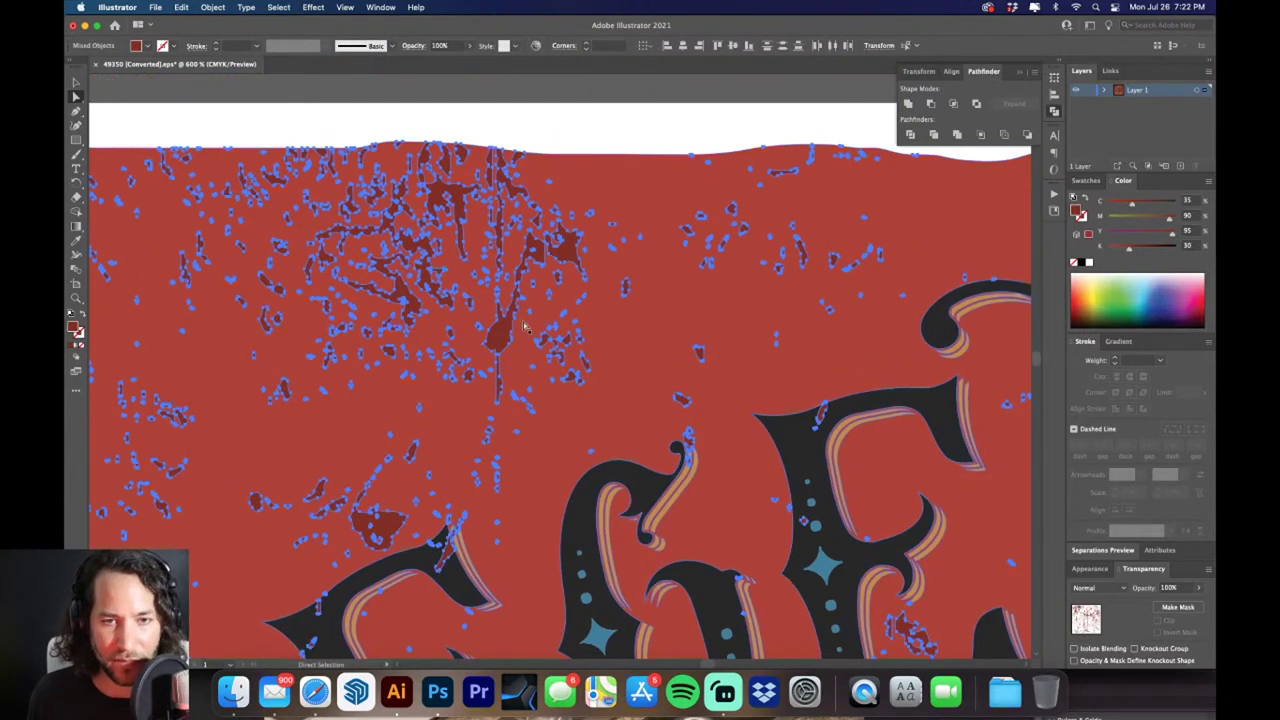
{"action": "key", "text": "super+0"}
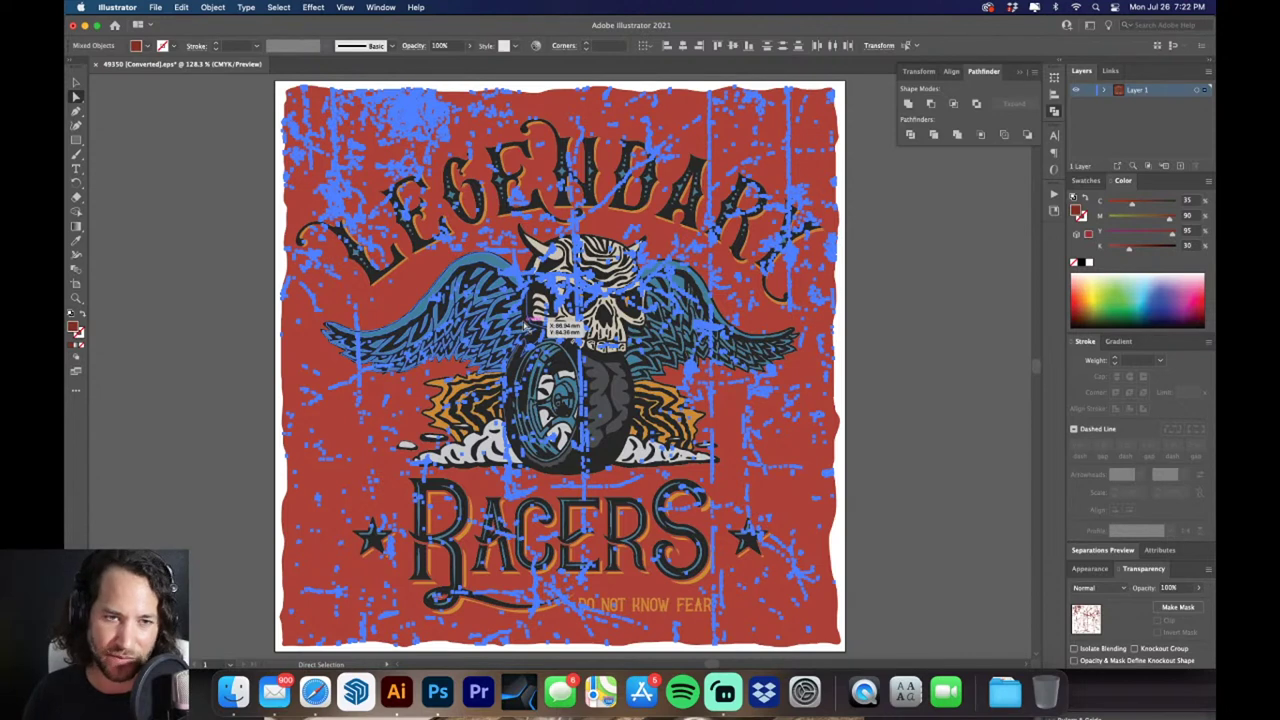
{"action": "key", "text": "super+shift+a"}
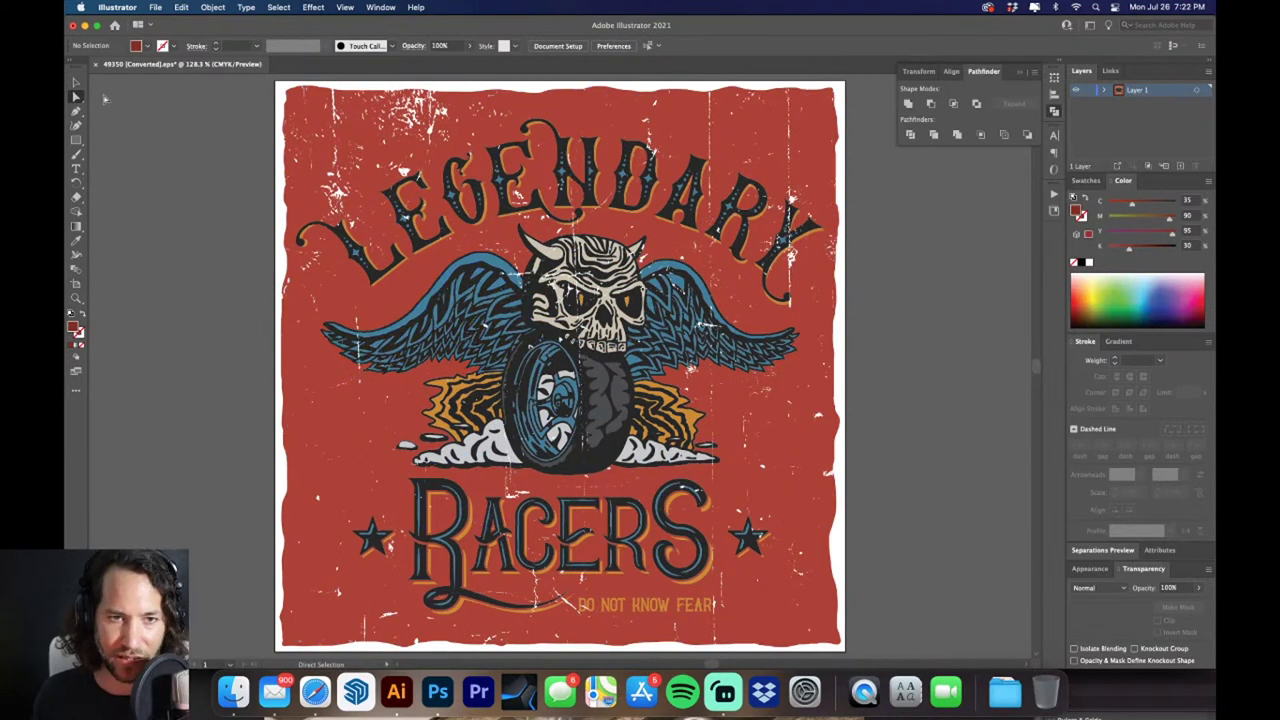
{"action": "left_click", "coordinate": [76, 83]}
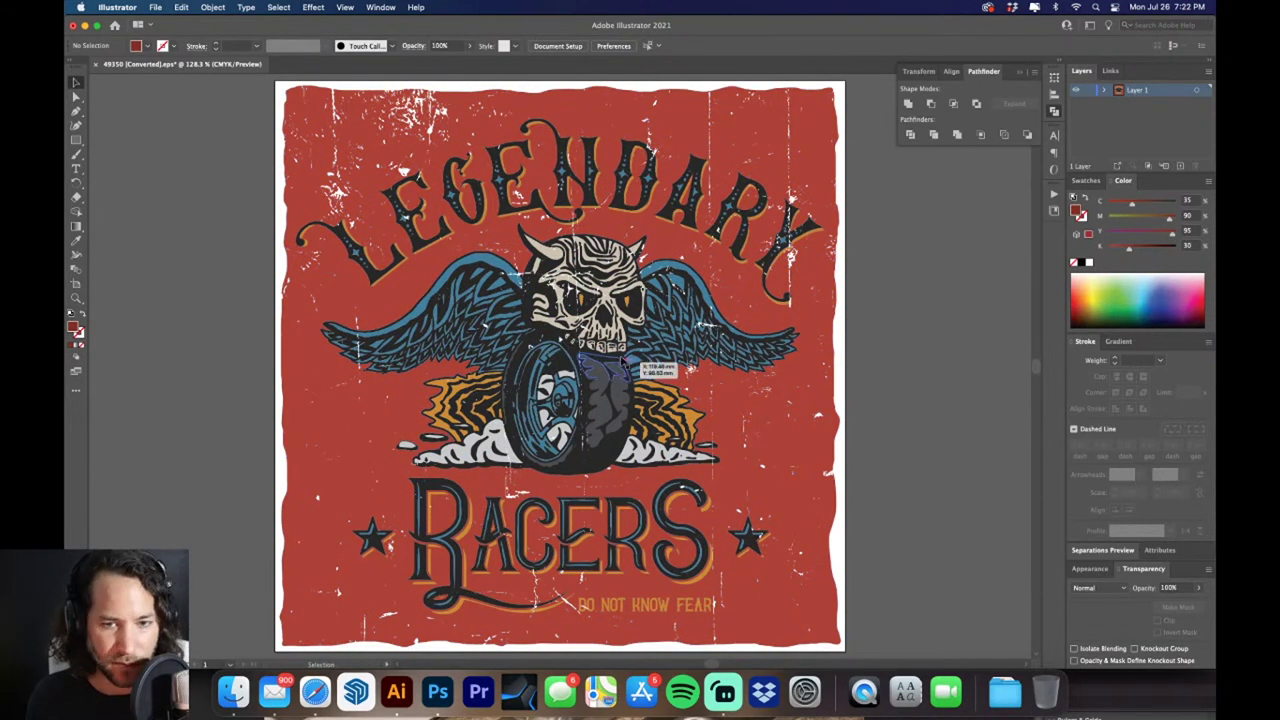
Save the red background fill as a new global swatch C35 M90 Y95 K0
{"action": "left_click", "coordinate": [679, 107]}
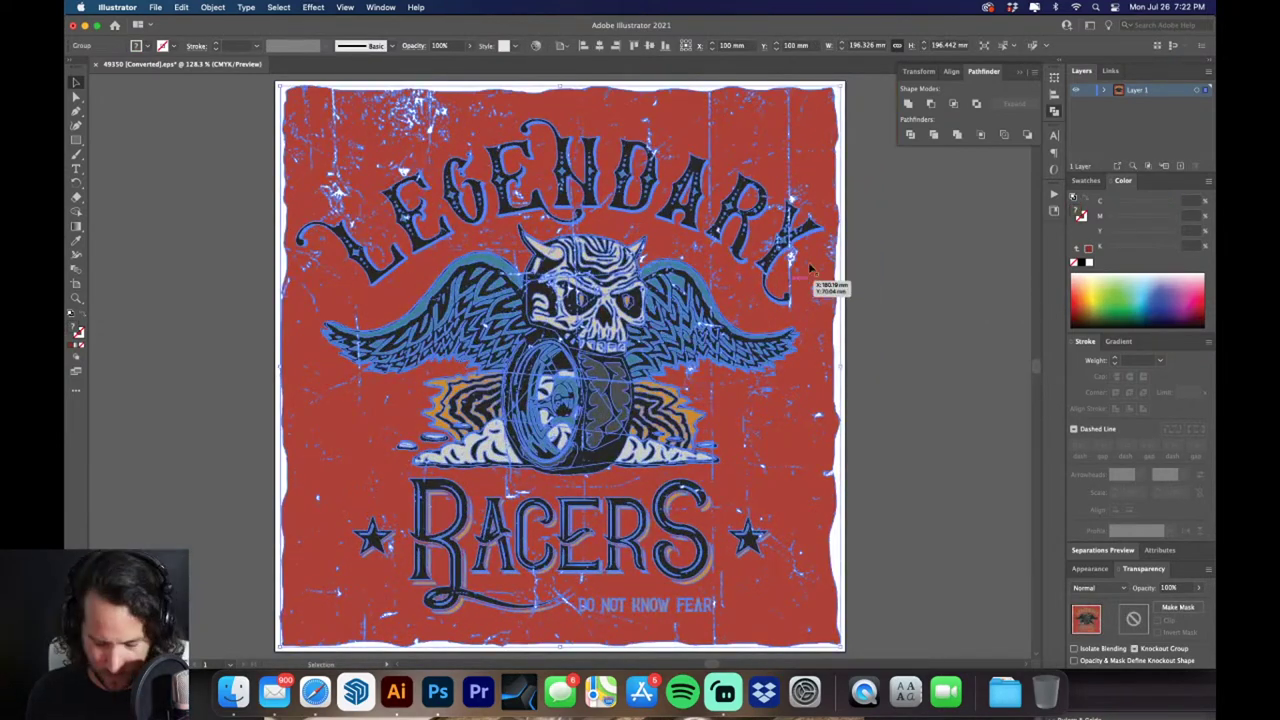
{"action": "left_click", "coordinate": [893, 232]}
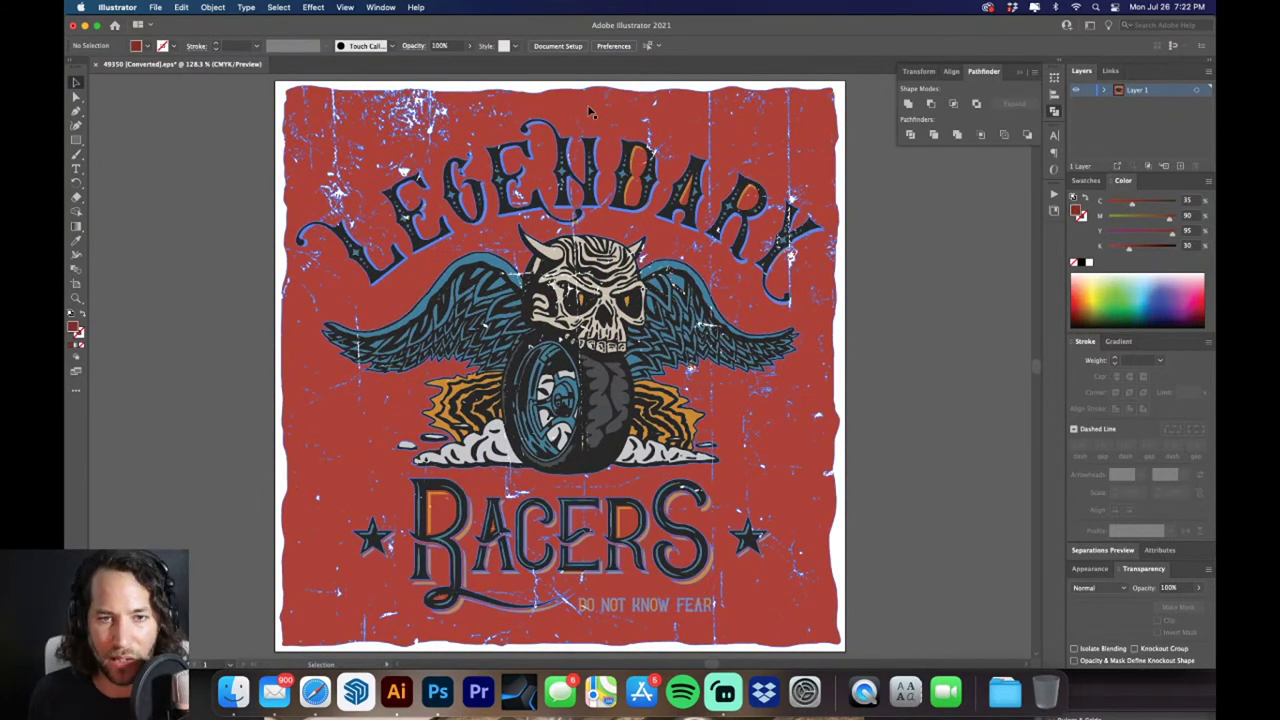
{"action": "left_click", "coordinate": [77, 97]}
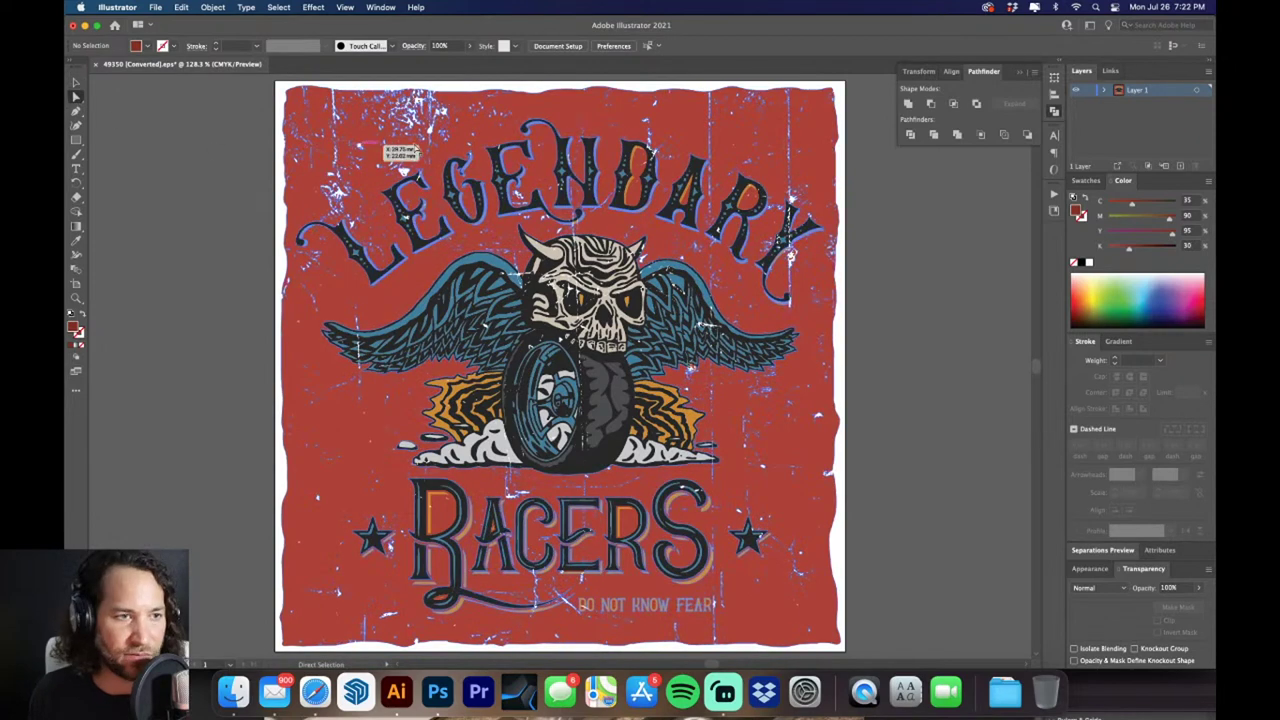
{"action": "left_click", "coordinate": [689, 132]}
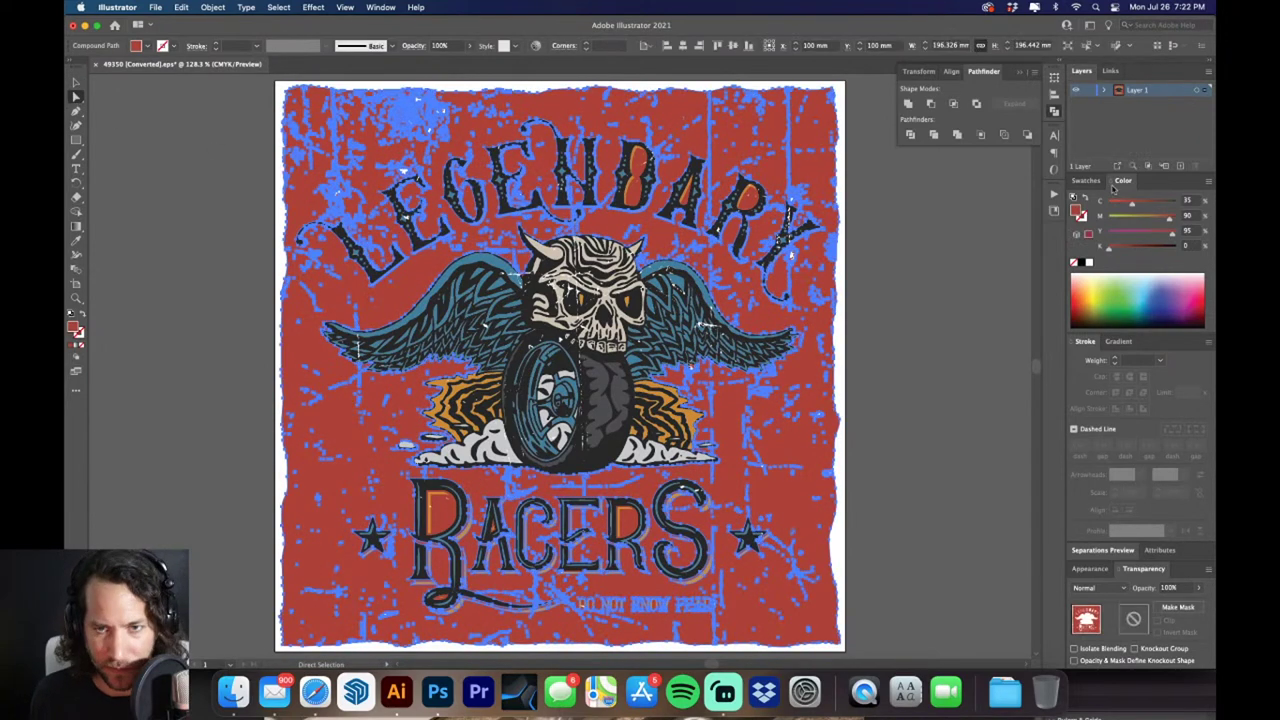
{"action": "left_click", "coordinate": [1086, 181]}
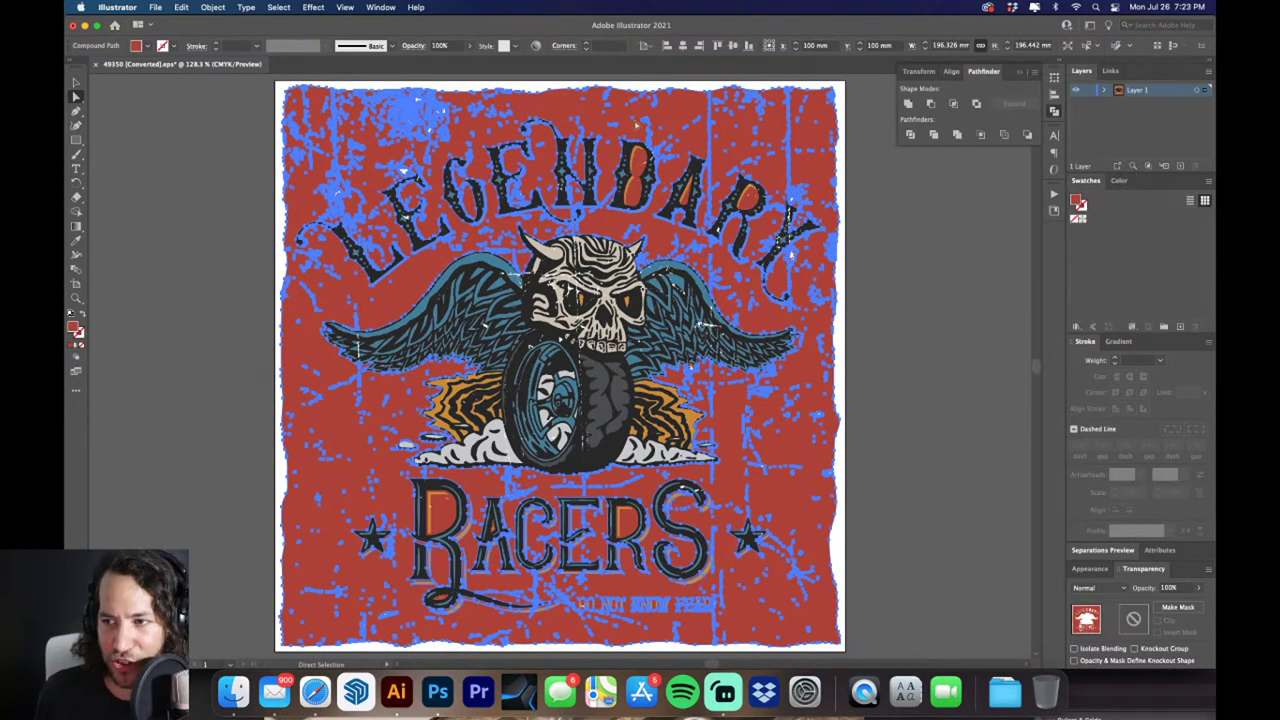
{"action": "left_click", "coordinate": [1180, 327]}
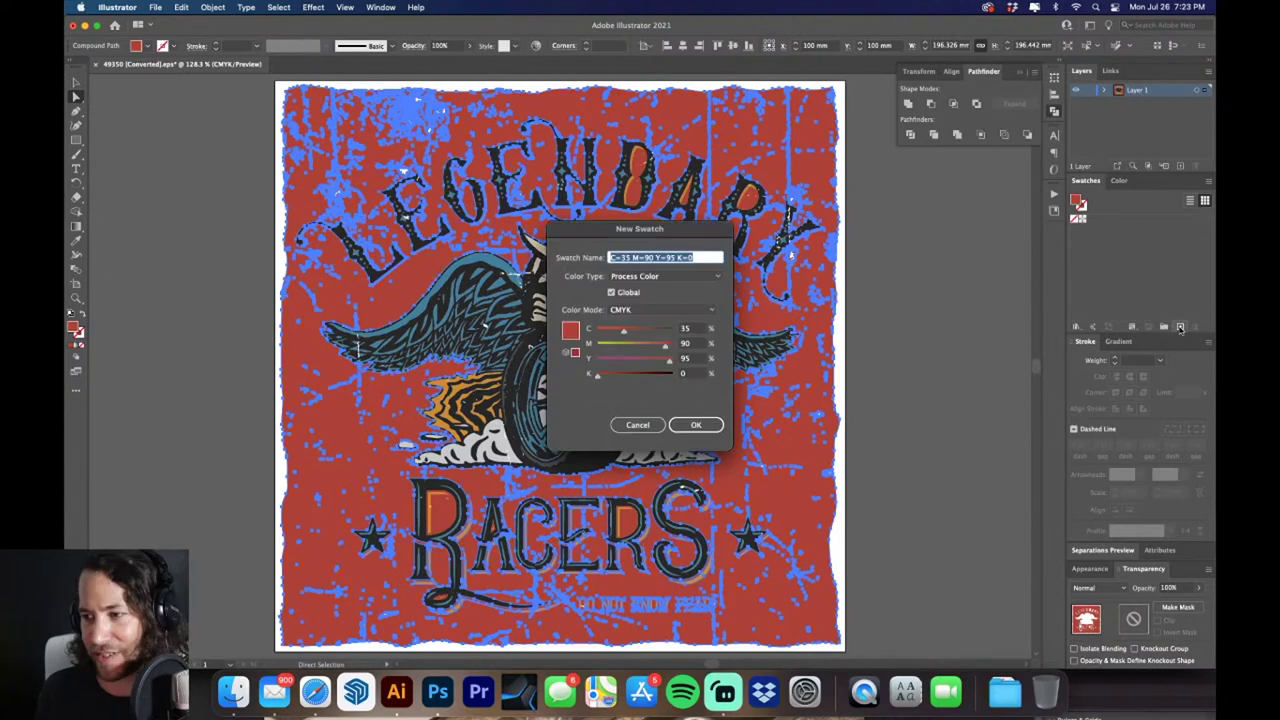
{"action": "left_click", "coordinate": [696, 425]}
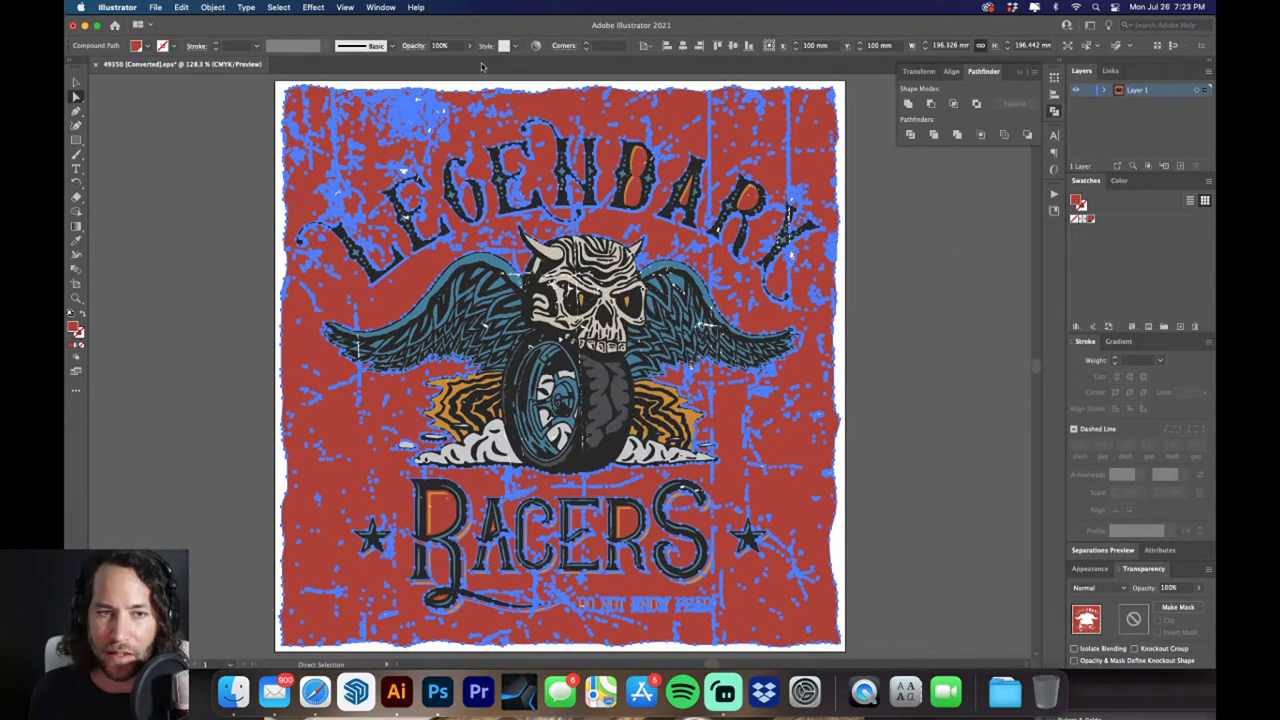
Delete the red background shape, then undo the deletion
{"action": "key", "text": "Delete"}
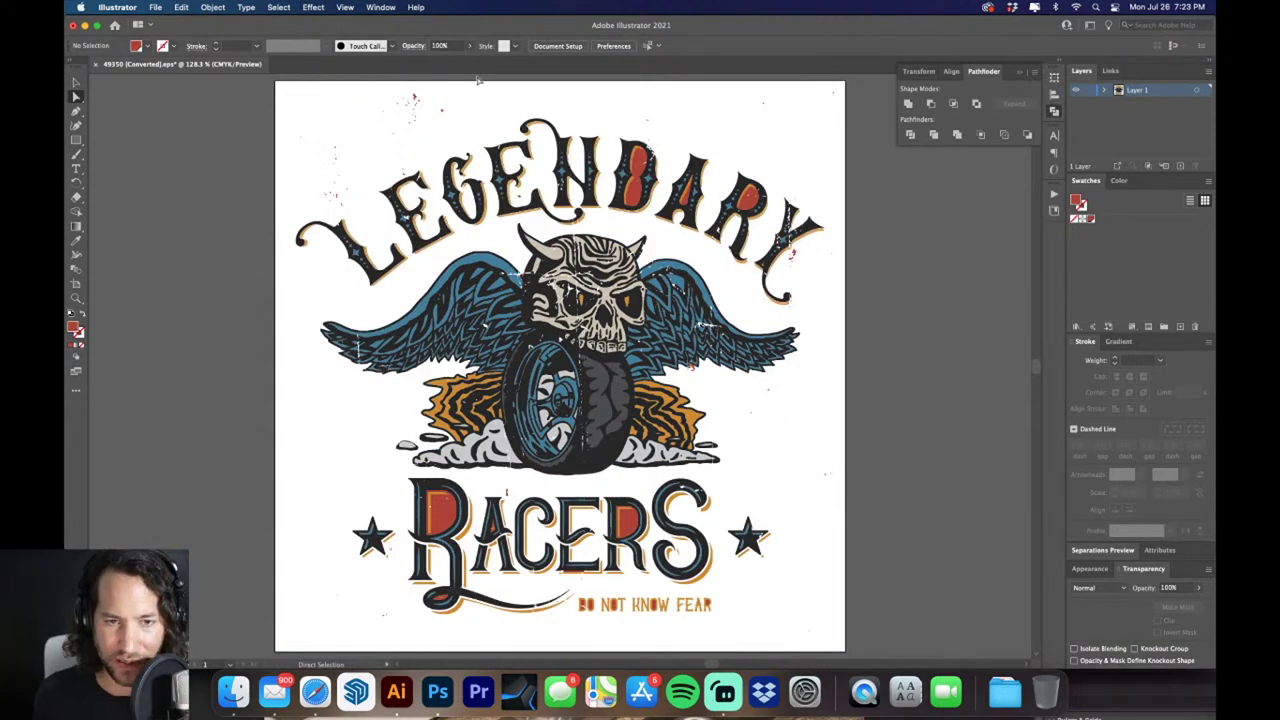
{"action": "key", "text": "super+z"}
{"action": "left_click", "coordinate": [279, 8]}
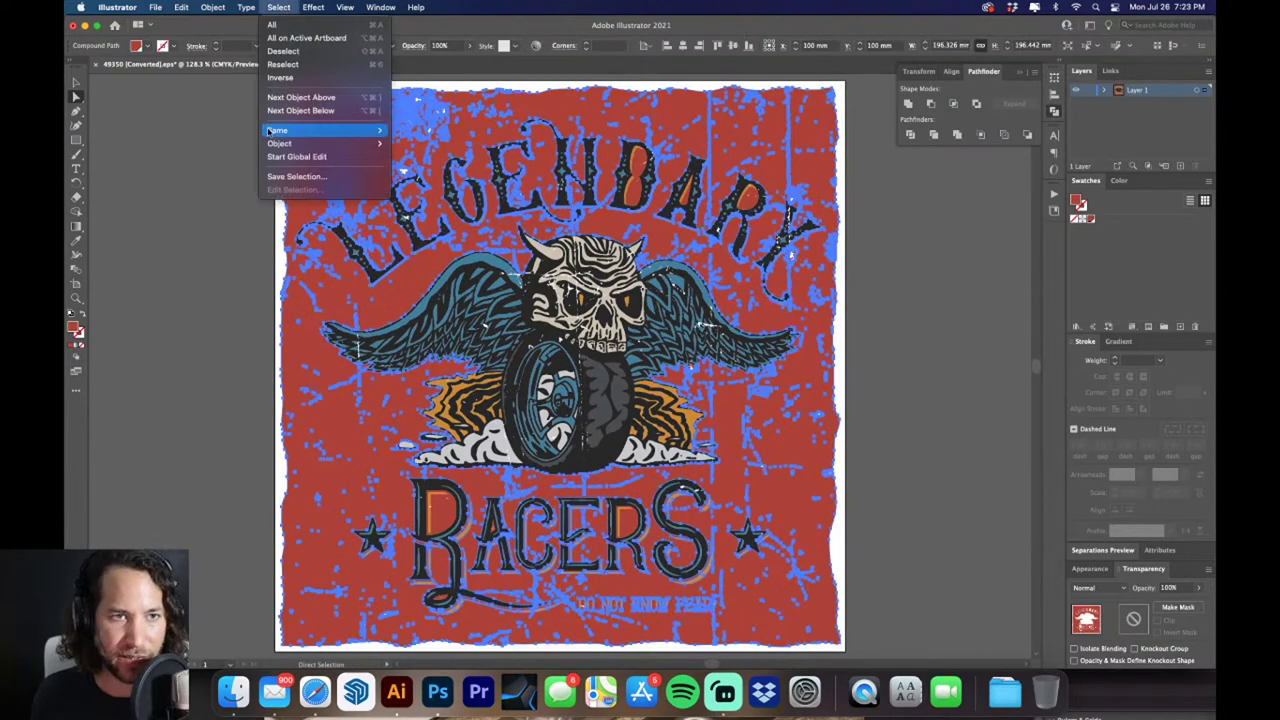
Select every shape sharing the background's red fill and delete them
{"action": "mouse_move", "coordinate": [275, 131]}
{"action": "left_click", "coordinate": [432, 183]}
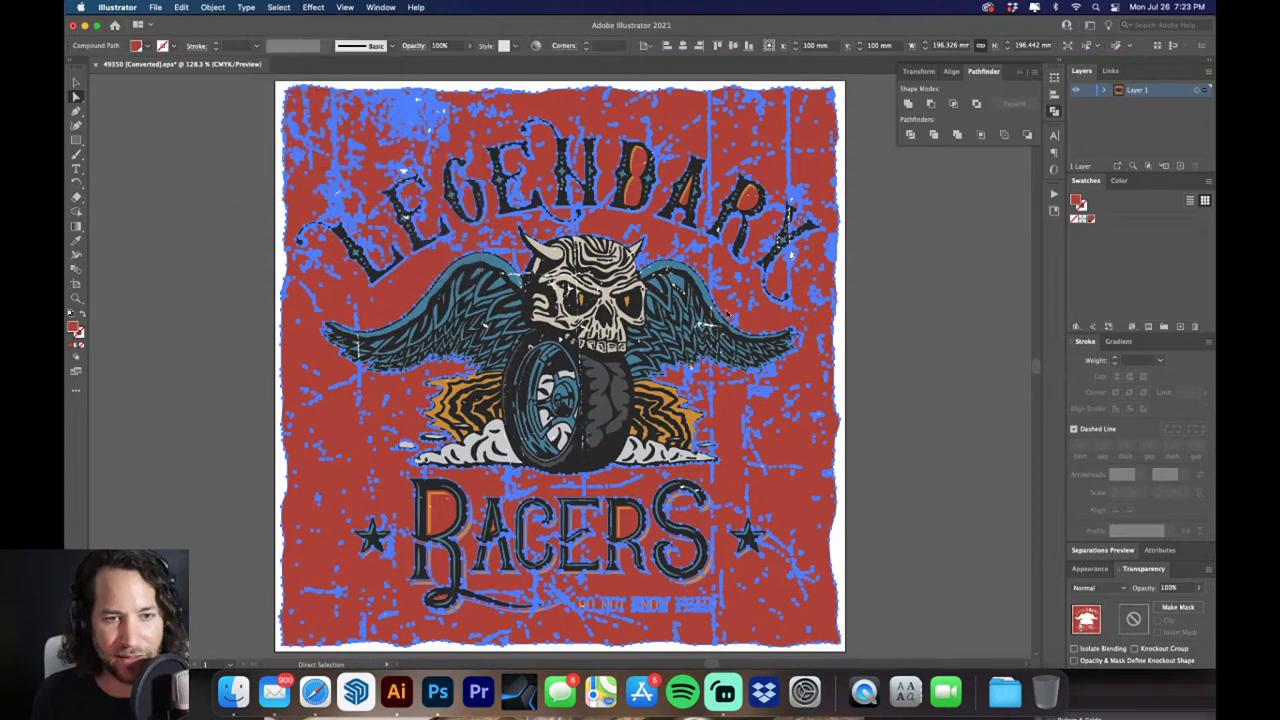
{"action": "key", "text": "Delete"}
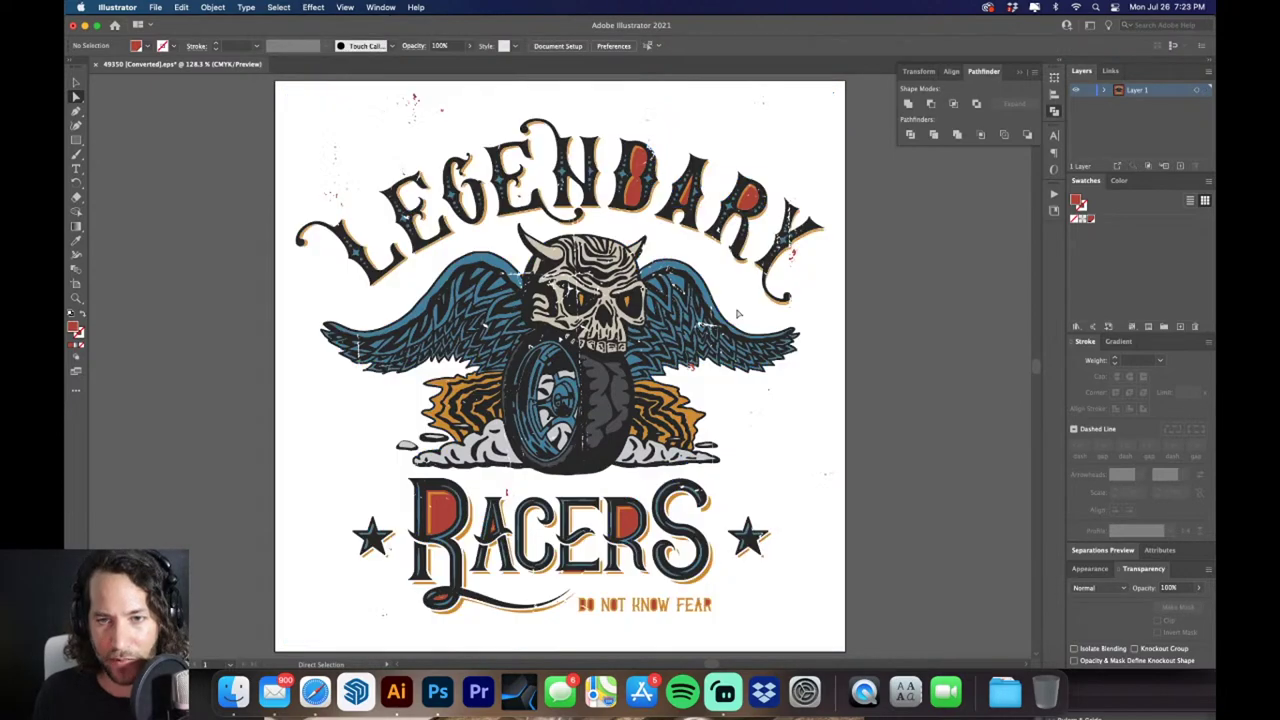
Check the red shape inside the D, reselect its same-fill objects, then clear the selection
{"action": "scroll", "coordinate": [621, 166], "scroll_direction": "up", "scroll_amount": 5}
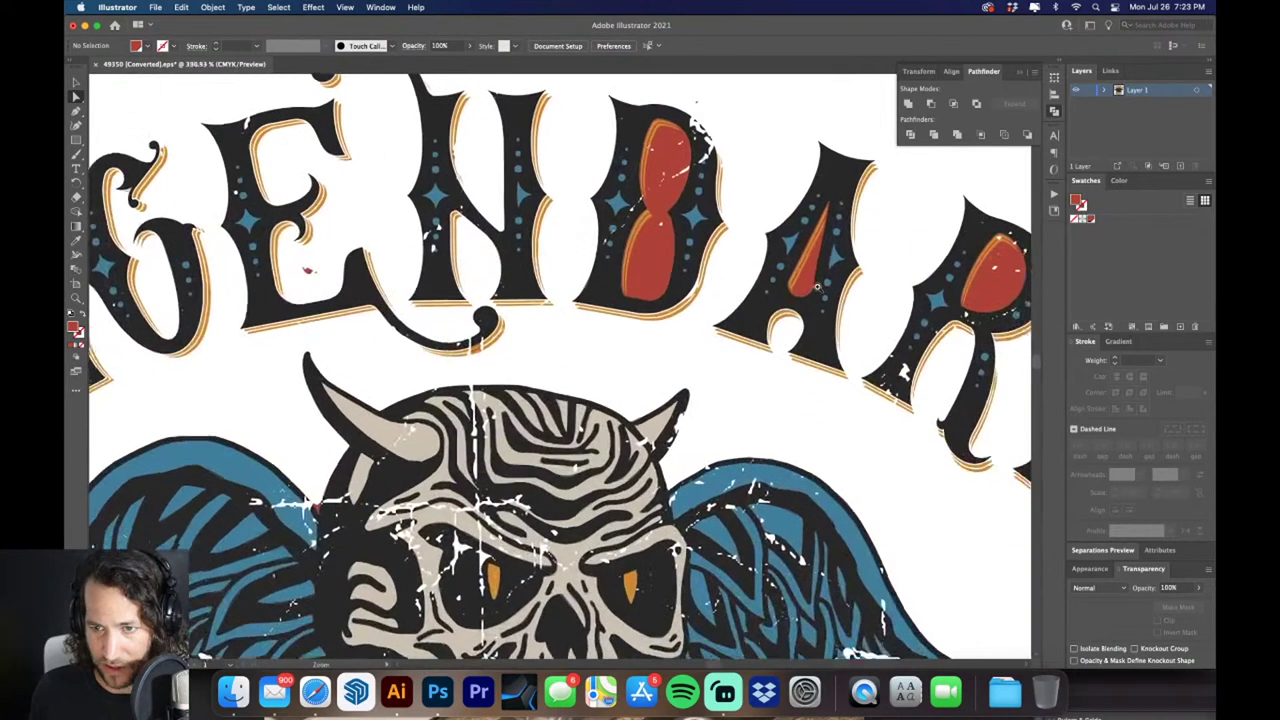
{"action": "left_click", "coordinate": [630, 275]}
{"action": "scroll", "coordinate": [602, 283], "scroll_direction": "down", "scroll_amount": 5}
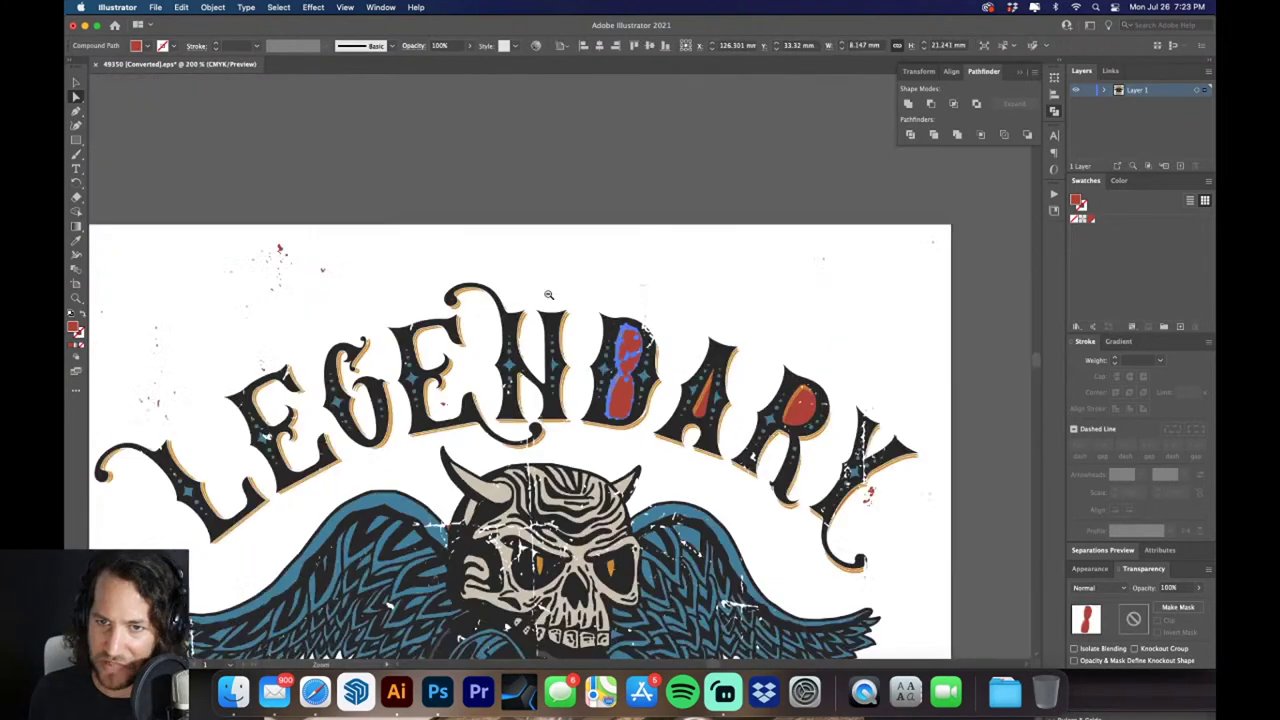
{"action": "left_click", "coordinate": [278, 8]}
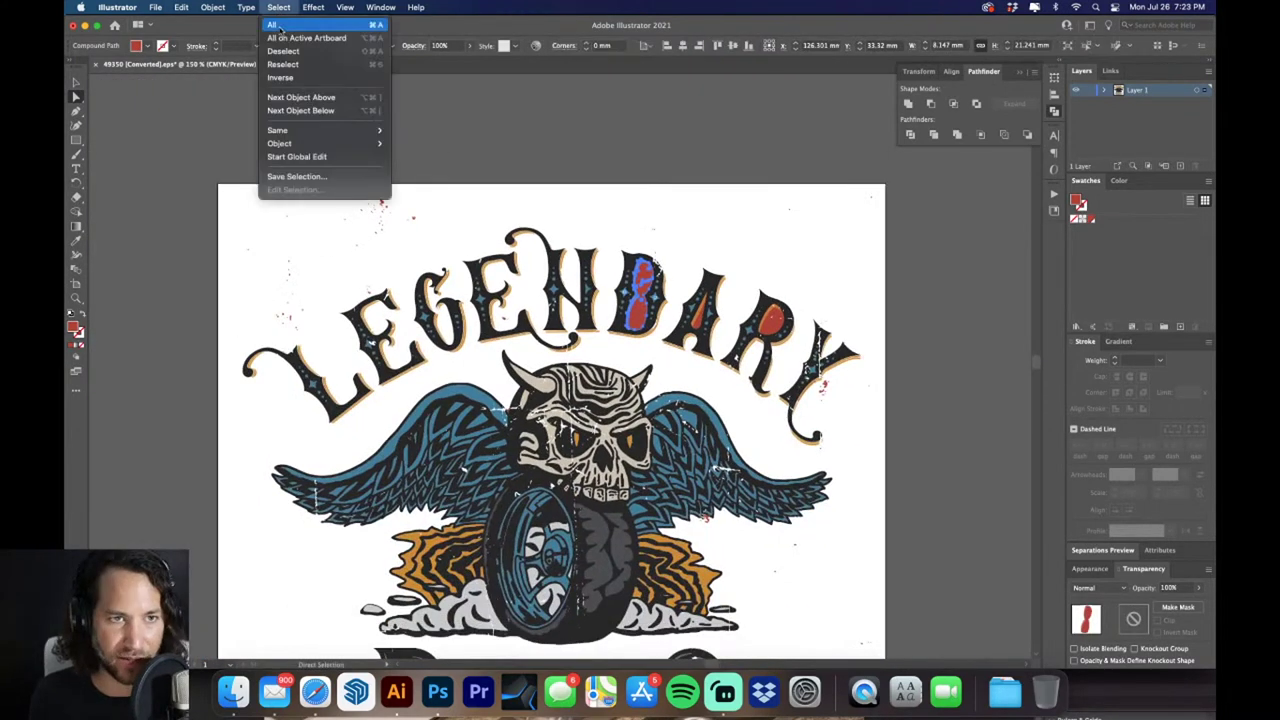
{"action": "mouse_move", "coordinate": [285, 130]}
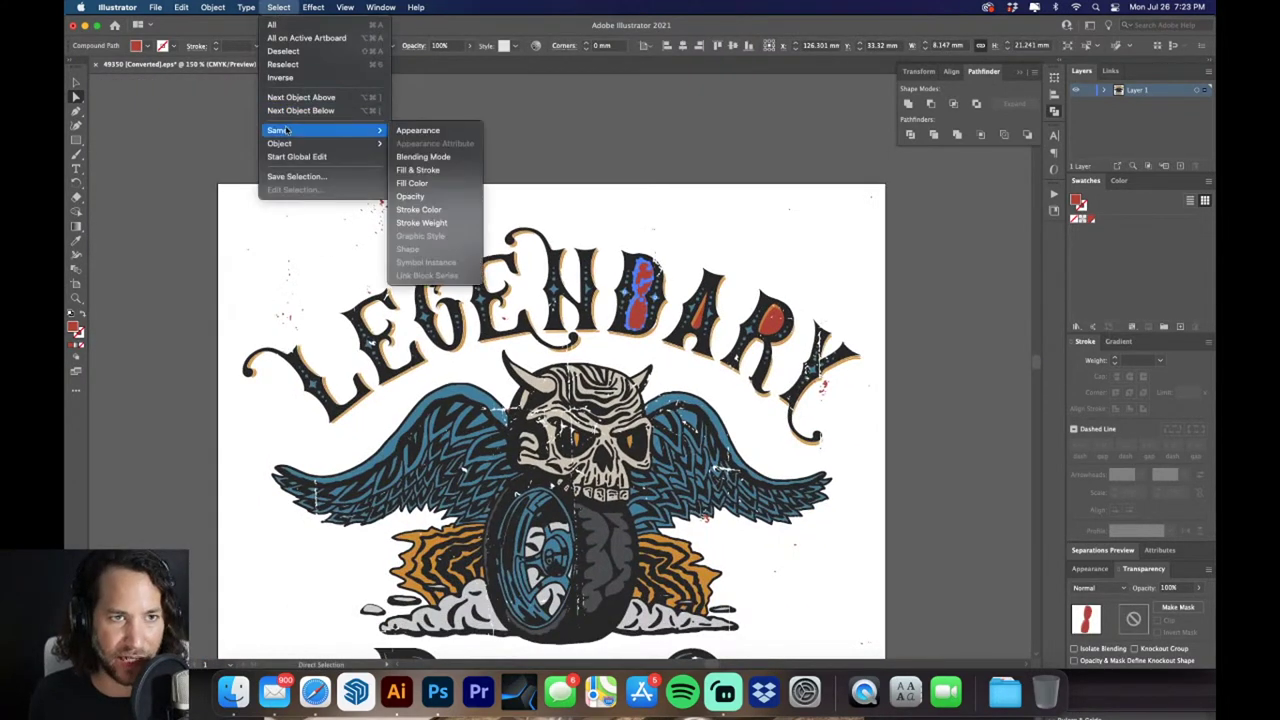
{"action": "left_click", "coordinate": [441, 184]}
{"action": "left_click", "coordinate": [600, 303]}
{"action": "scroll", "coordinate": [600, 303], "scroll_direction": "down", "scroll_amount": 3}
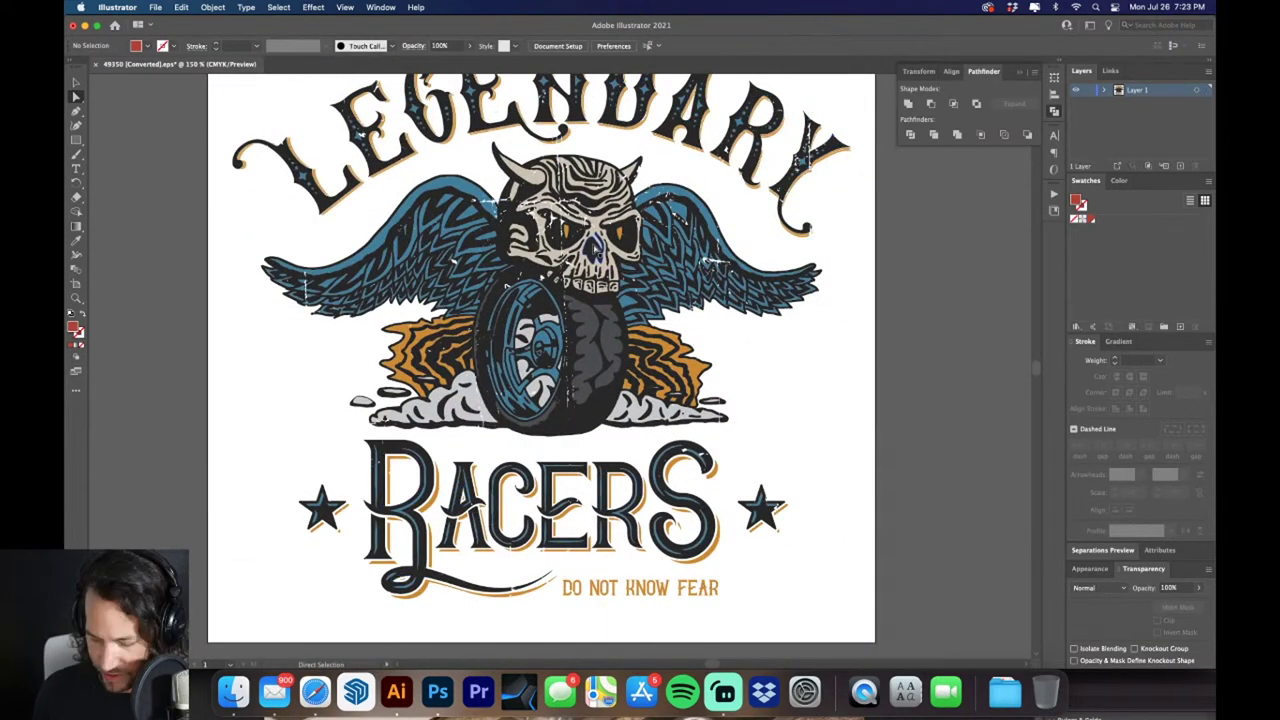
{"action": "scroll", "coordinate": [597, 250], "scroll_direction": "up", "scroll_amount": 3}
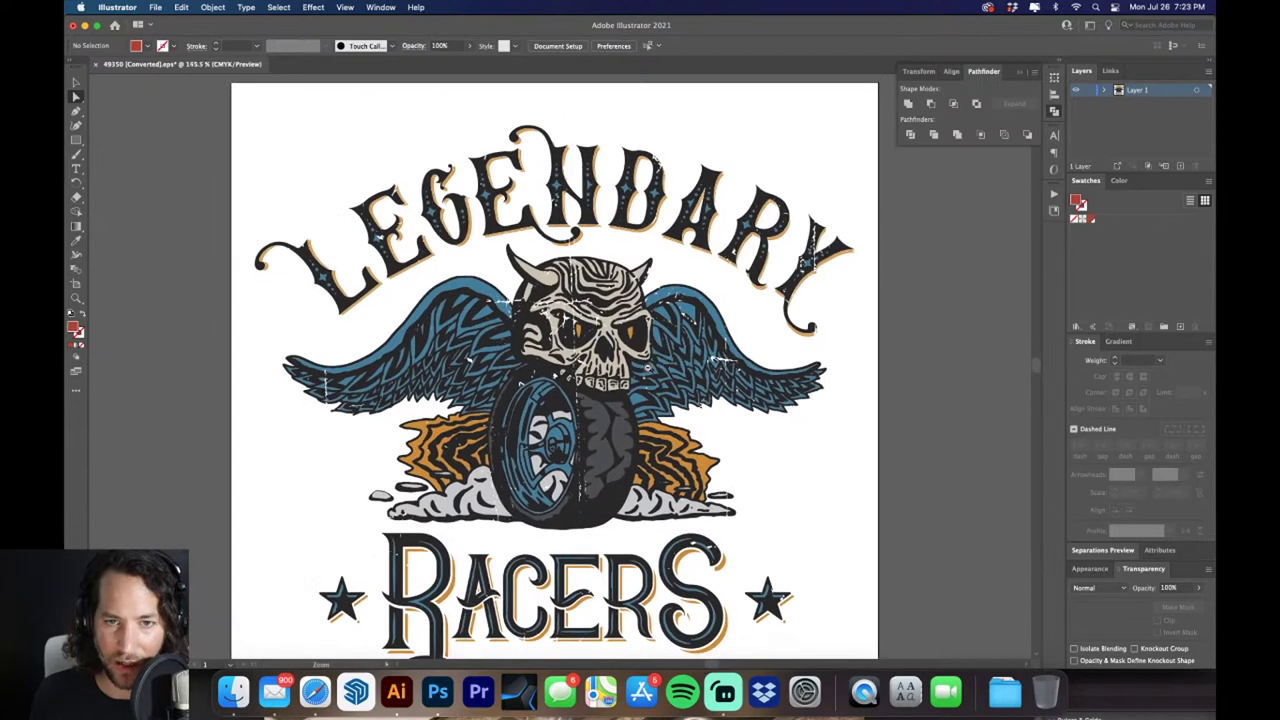
Rename Layer 1 to Art
{"action": "double_click", "coordinate": [1133, 91]}
{"action": "type", "text": "Ar"}
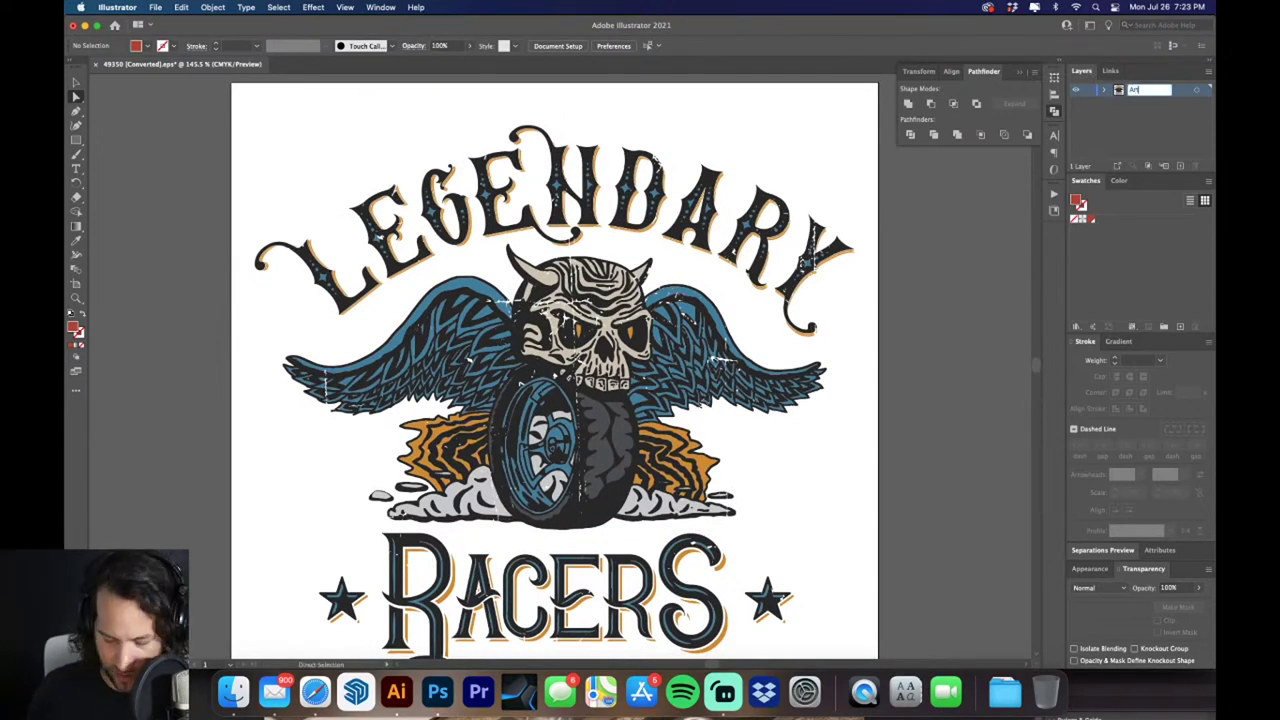
{"action": "key", "text": "Return"}
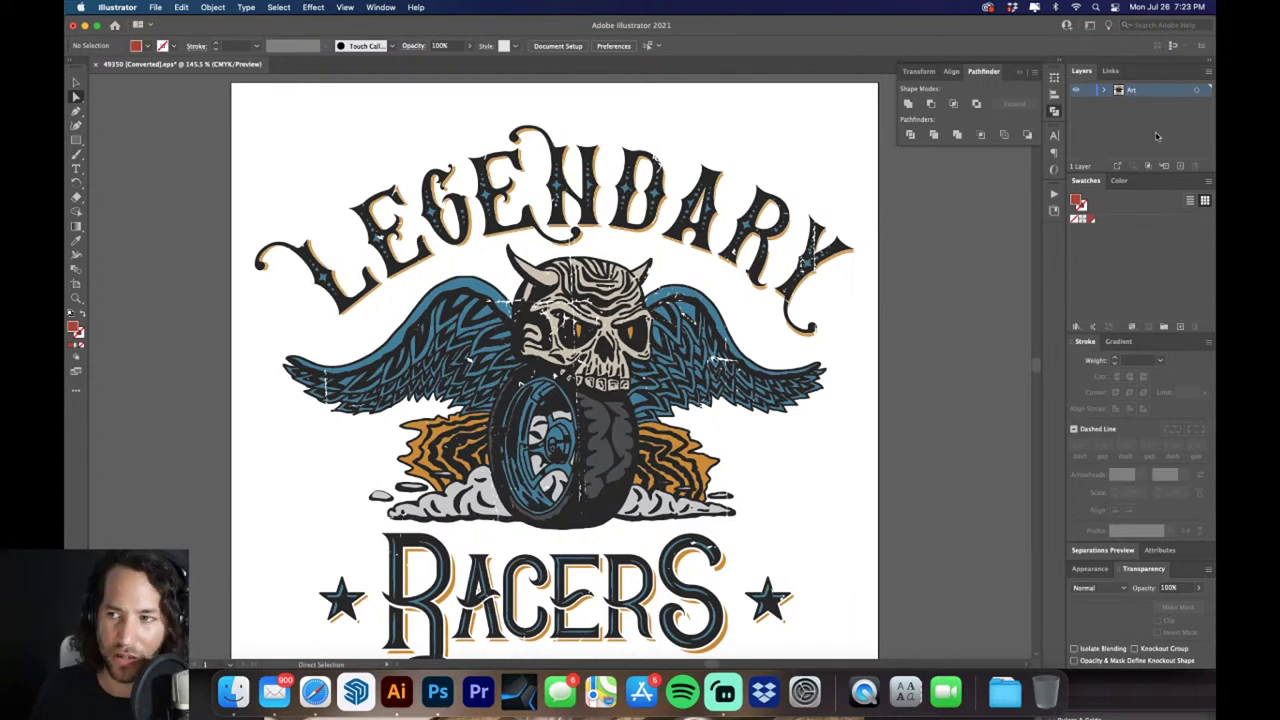
Add a new layer named T-Shirt Color and move it below Art
{"action": "left_click", "coordinate": [1180, 166]}
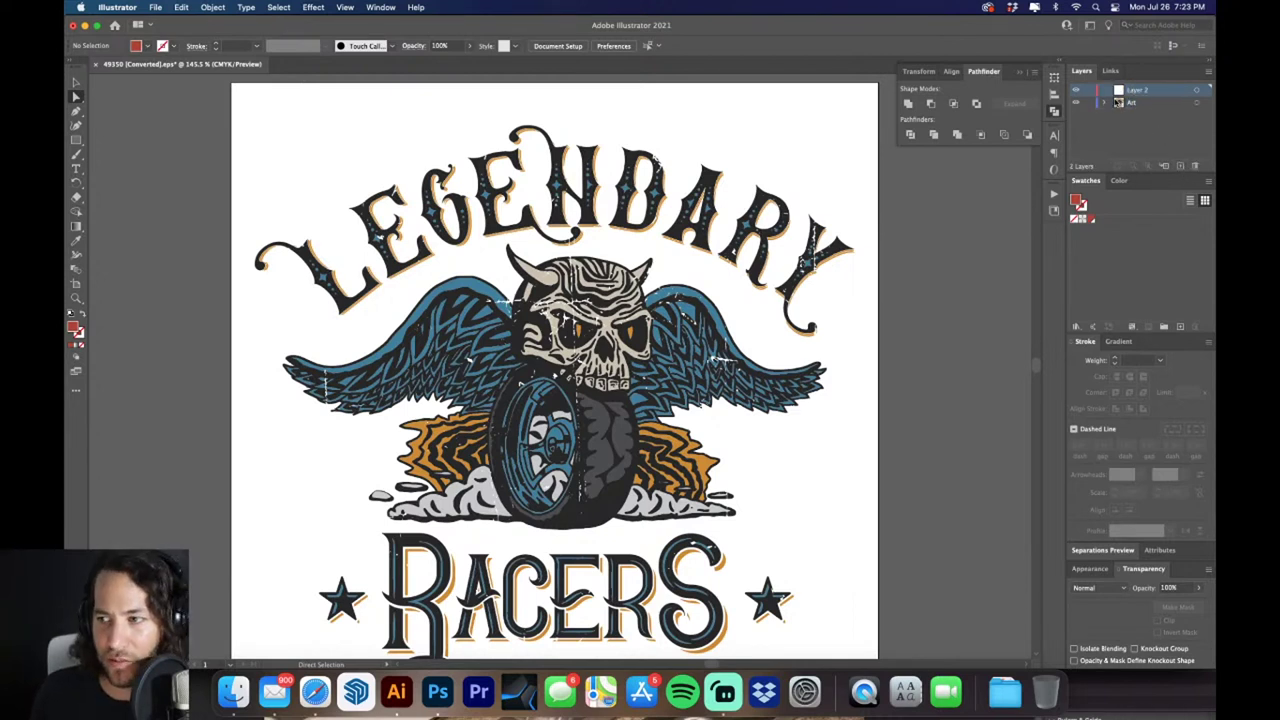
{"action": "double_click", "coordinate": [1128, 91]}
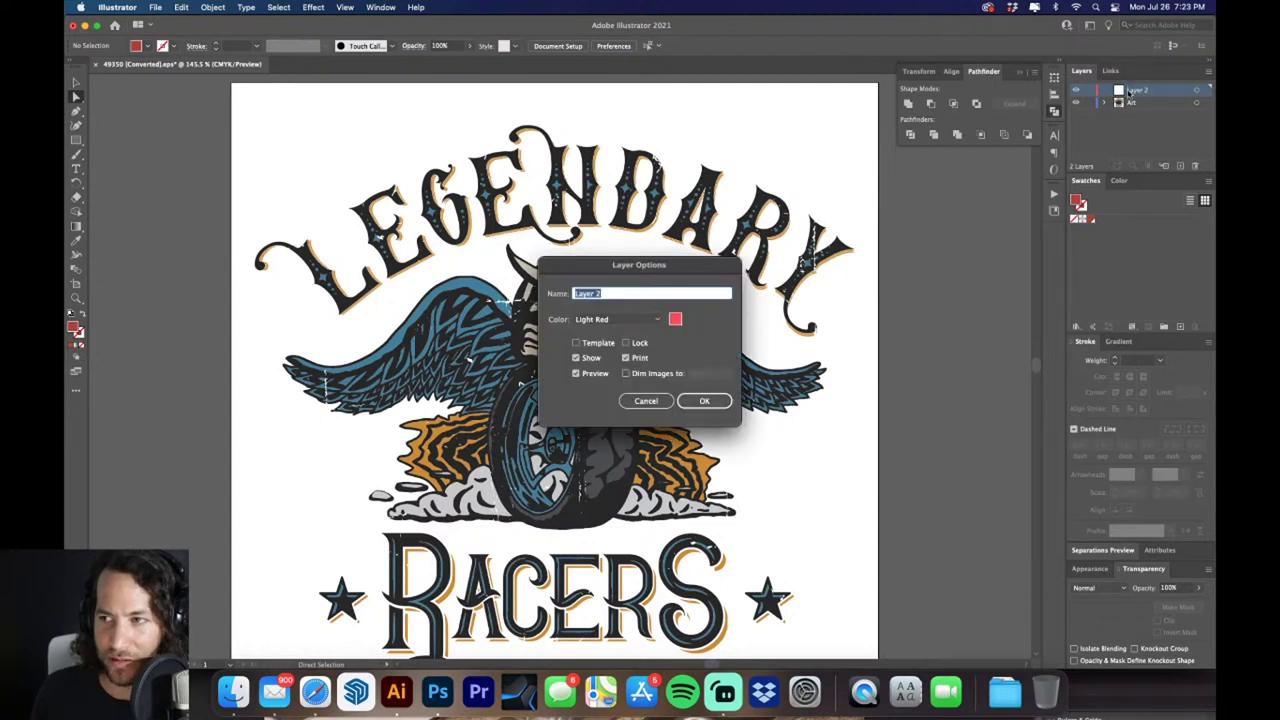
{"action": "type", "text": "T-Shirt"}
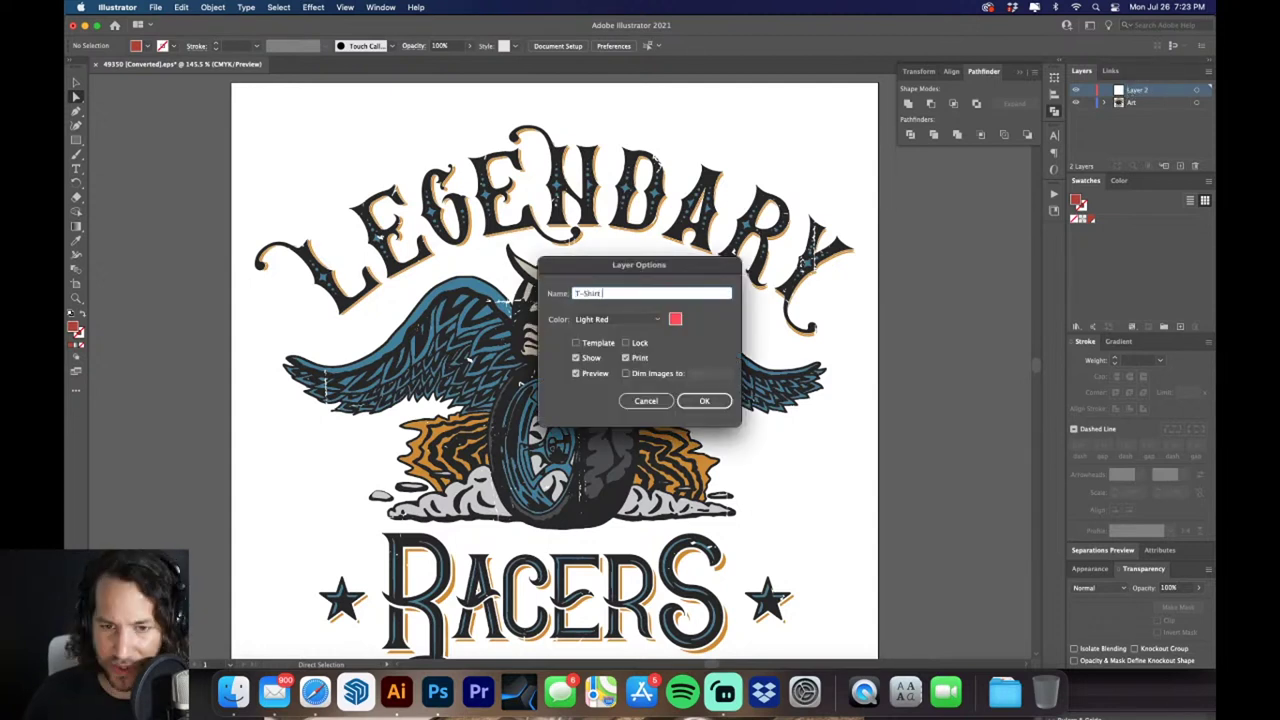
{"action": "type", "text": " Color"}
{"action": "key", "text": "Return"}
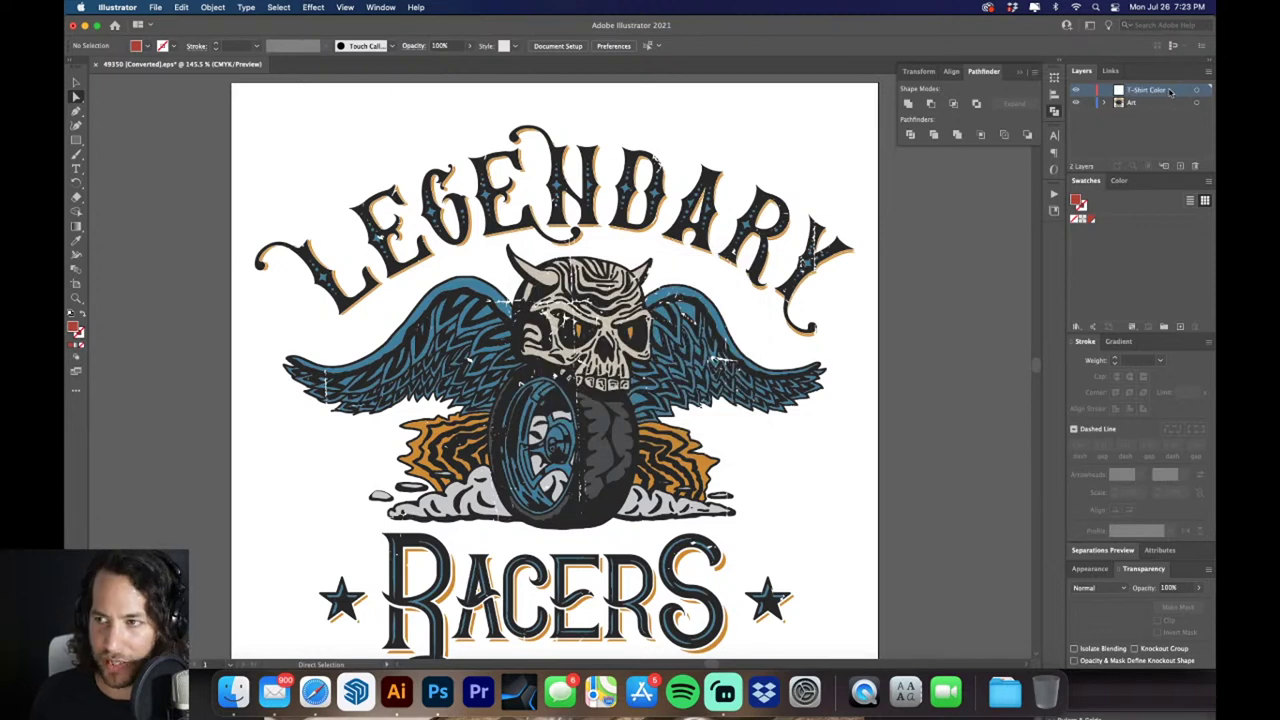
{"action": "left_click_drag", "start_coordinate": [1170, 91], "coordinate": [1142, 110]}
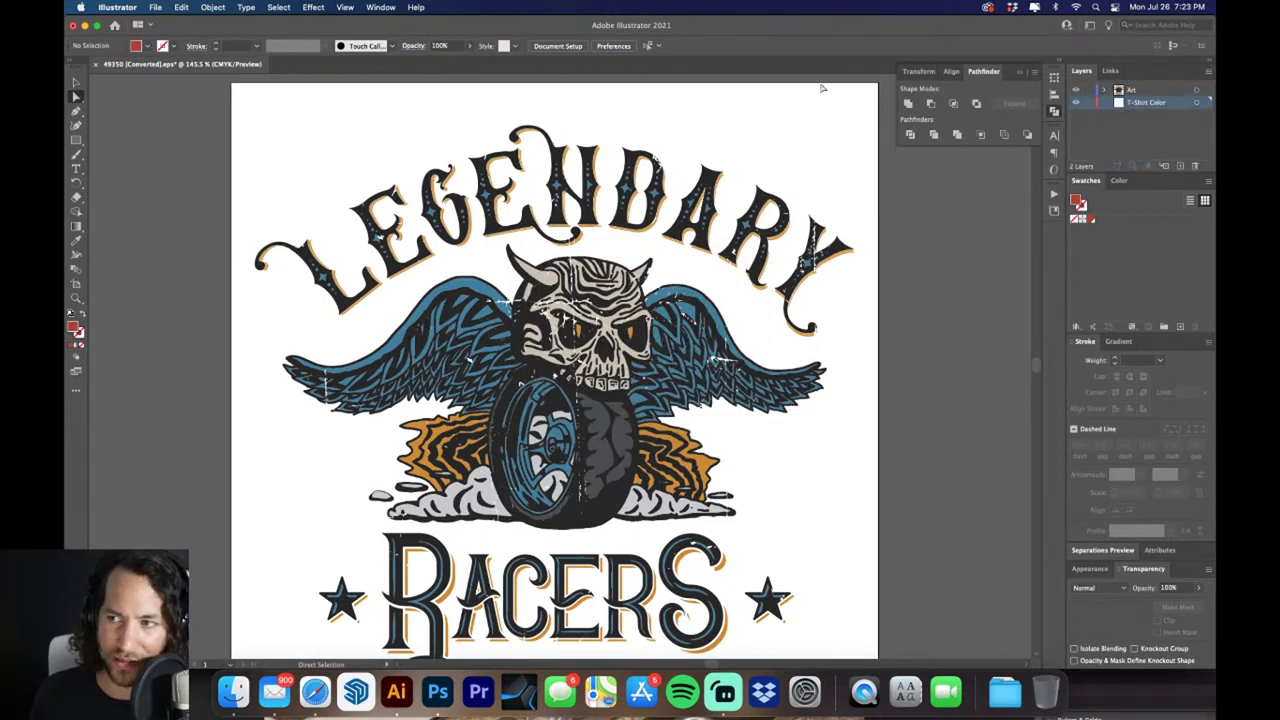
Draw a rectangle covering the whole artboard on T-Shirt Color, then deselect and fit the view
{"action": "key", "text": "m"}
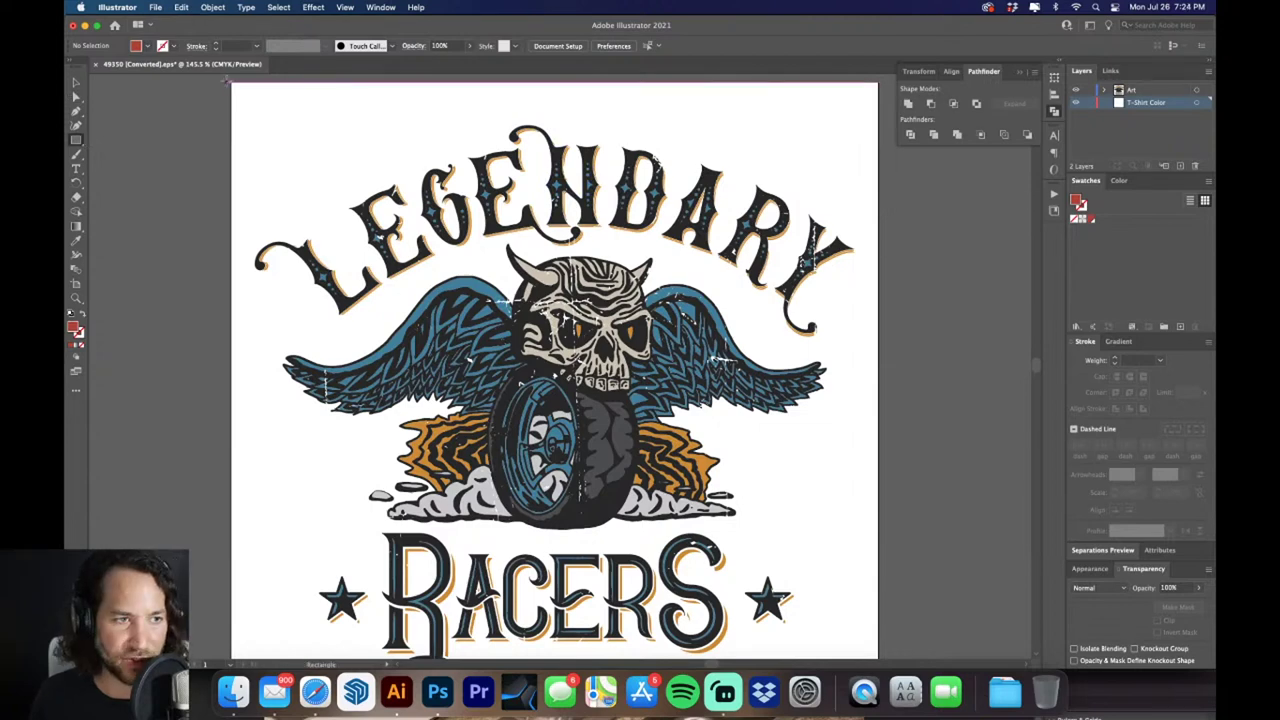
{"action": "left_click_drag", "start_coordinate": [231, 82], "coordinate": [295, 167]}
{"action": "mouse_move", "coordinate": [591, 520]}
{"action": "left_mouse_down"}
{"action": "mouse_move", "coordinate": [865, 601]}
{"action": "mouse_move", "coordinate": [808, 371]}
{"action": "mouse_move", "coordinate": [855, 191]}
{"action": "mouse_move", "coordinate": [879, 194]}
{"action": "left_mouse_up"}
{"action": "key", "text": "v"}
{"action": "left_click", "coordinate": [780, 307]}
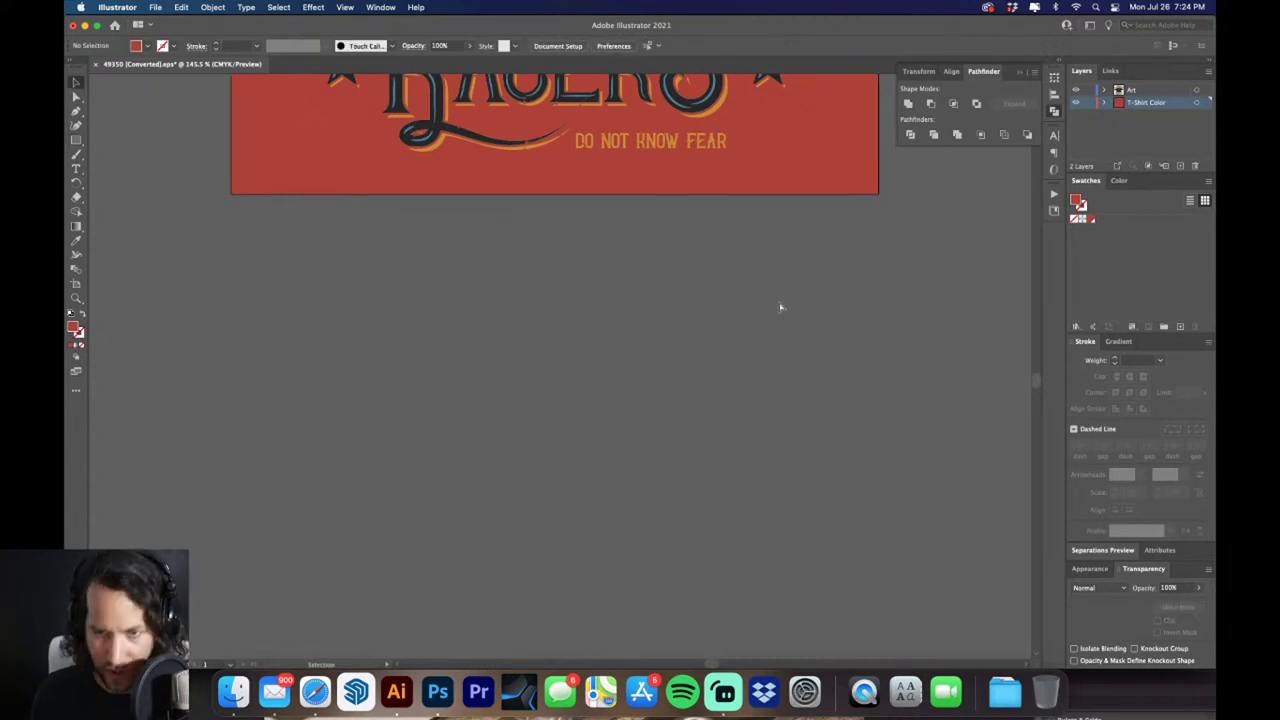
{"action": "key", "text": "super+0"}
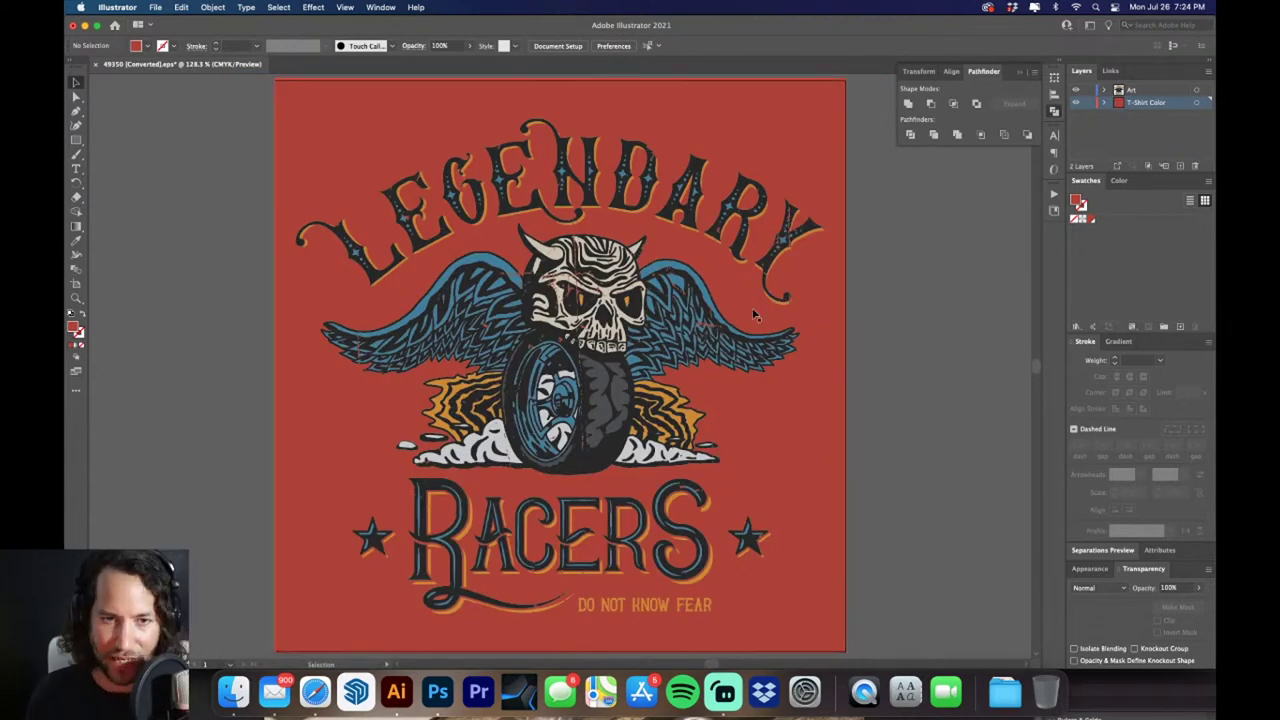
Zoom into the LEGE letters and skull over the red background, then fit the artboard
{"action": "scroll", "coordinate": [781, 200], "scroll_direction": "down", "scroll_amount": 2}
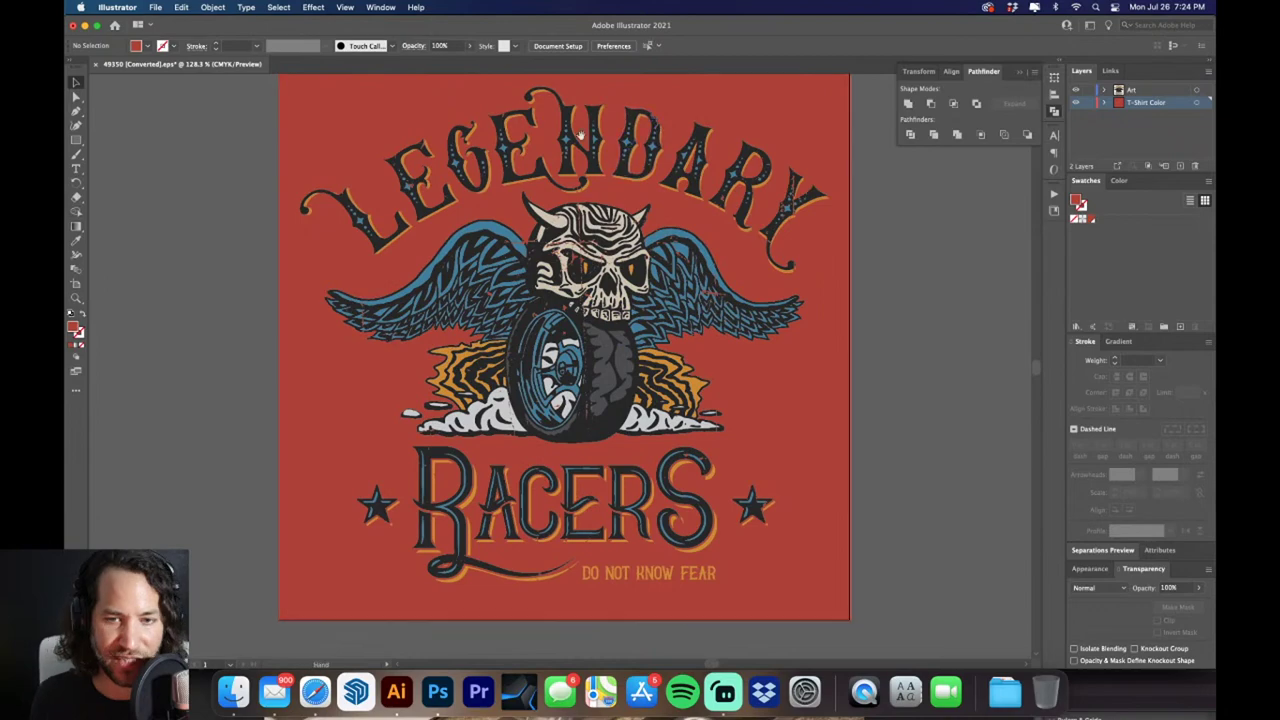
{"action": "key", "text": "z"}
{"action": "left_click_drag", "start_coordinate": [396, 158], "coordinate": [655, 283]}
{"action": "scroll", "coordinate": [655, 283], "scroll_direction": "down", "scroll_amount": 5}
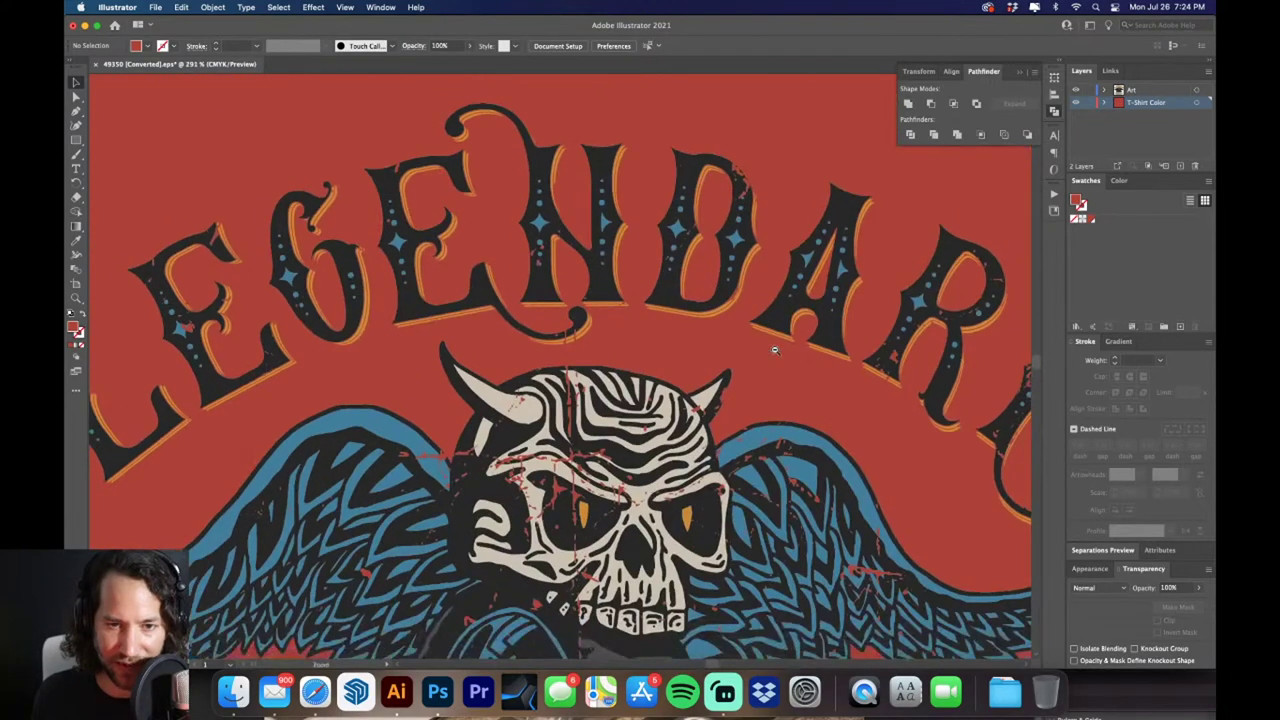
{"action": "left_click_drag", "start_coordinate": [771, 349], "coordinate": [680, 215]}
{"action": "scroll", "coordinate": [680, 215], "scroll_direction": "down", "scroll_amount": 2}
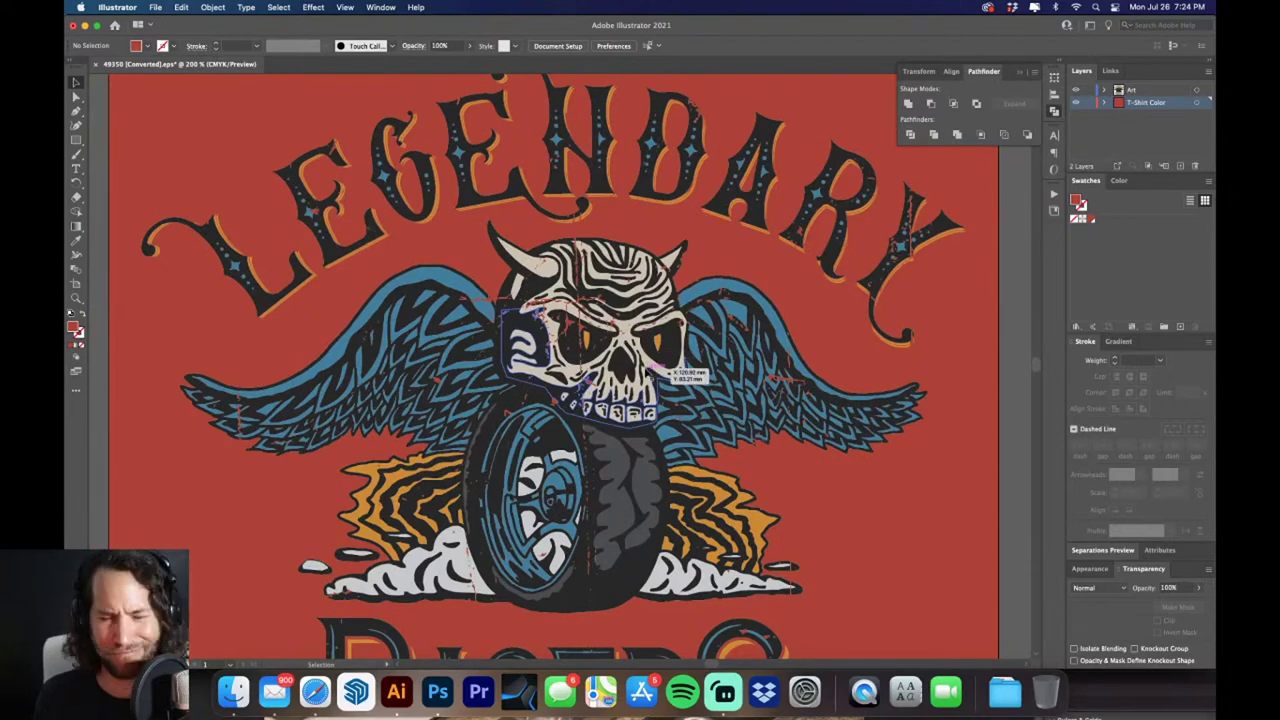
{"action": "scroll", "coordinate": [652, 370], "scroll_direction": "down", "scroll_amount": 3}
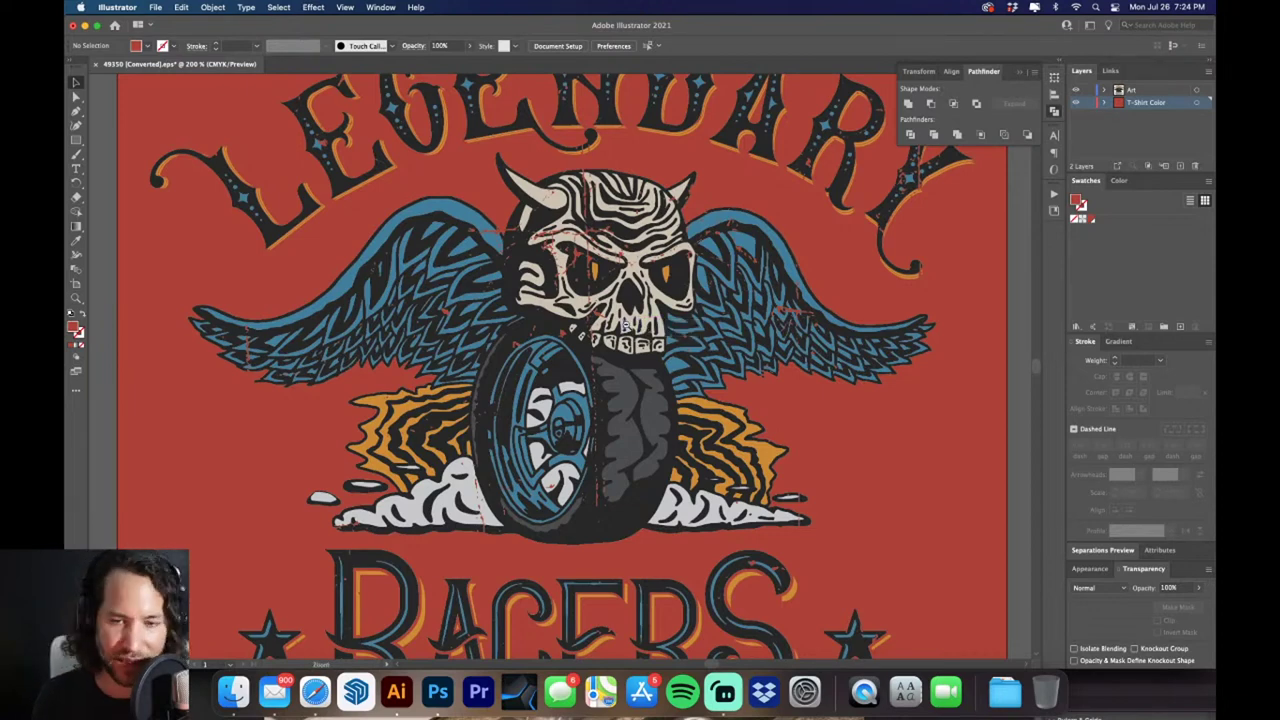
{"action": "scroll", "coordinate": [640, 330], "scroll_direction": "down", "scroll_amount": 1}
{"action": "scroll", "coordinate": [637, 345], "scroll_direction": "down", "scroll_amount": 3}
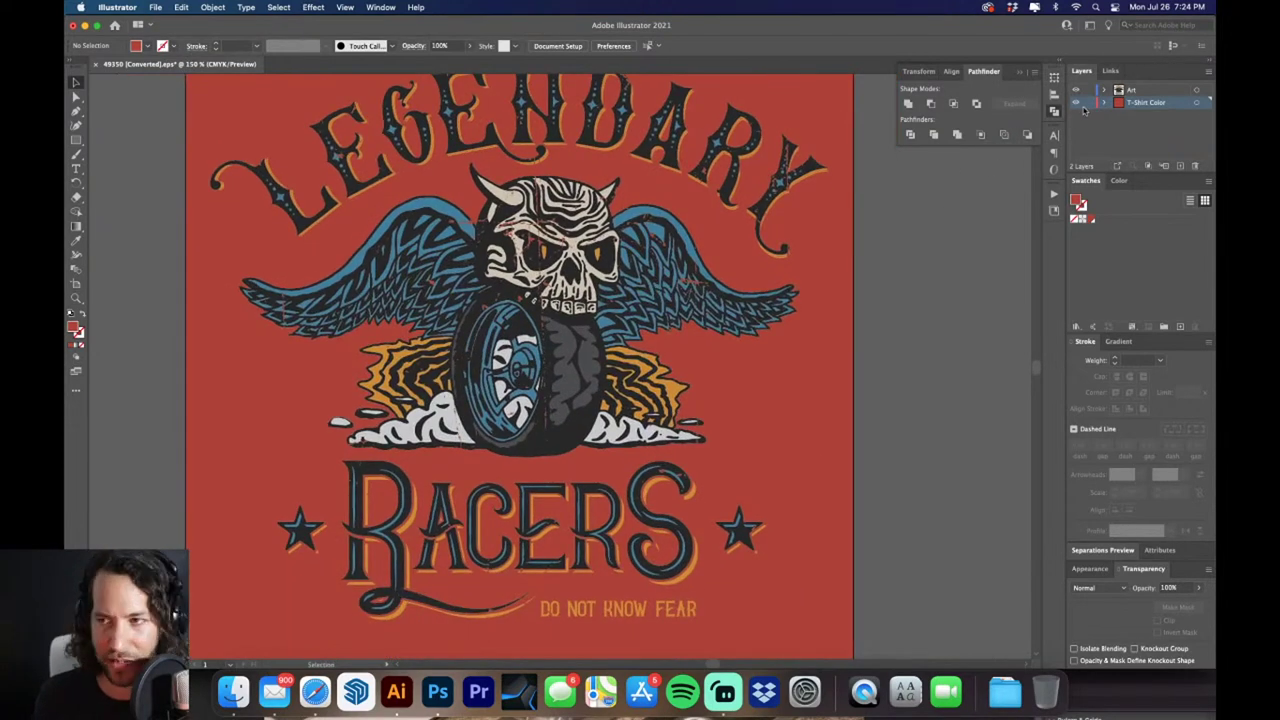
{"action": "key", "text": "super+0"}
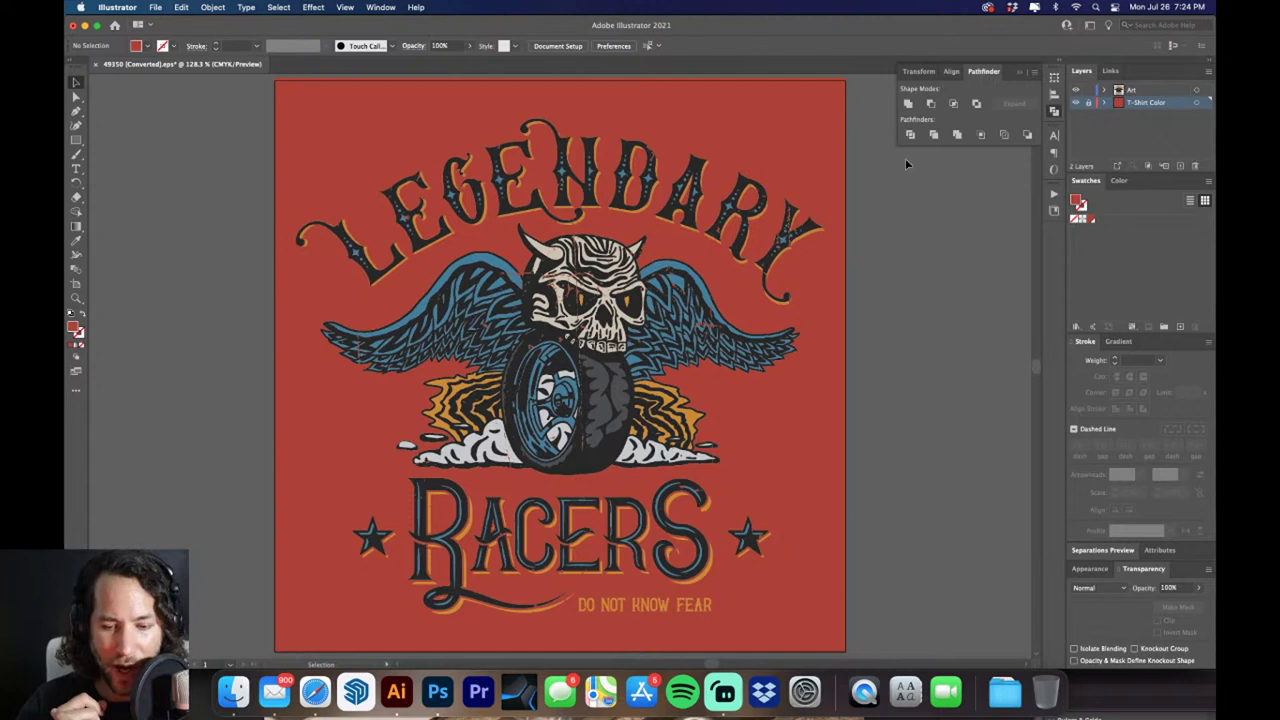
{"action": "left_click_drag", "start_coordinate": [498, 298], "coordinate": [490, 326]}
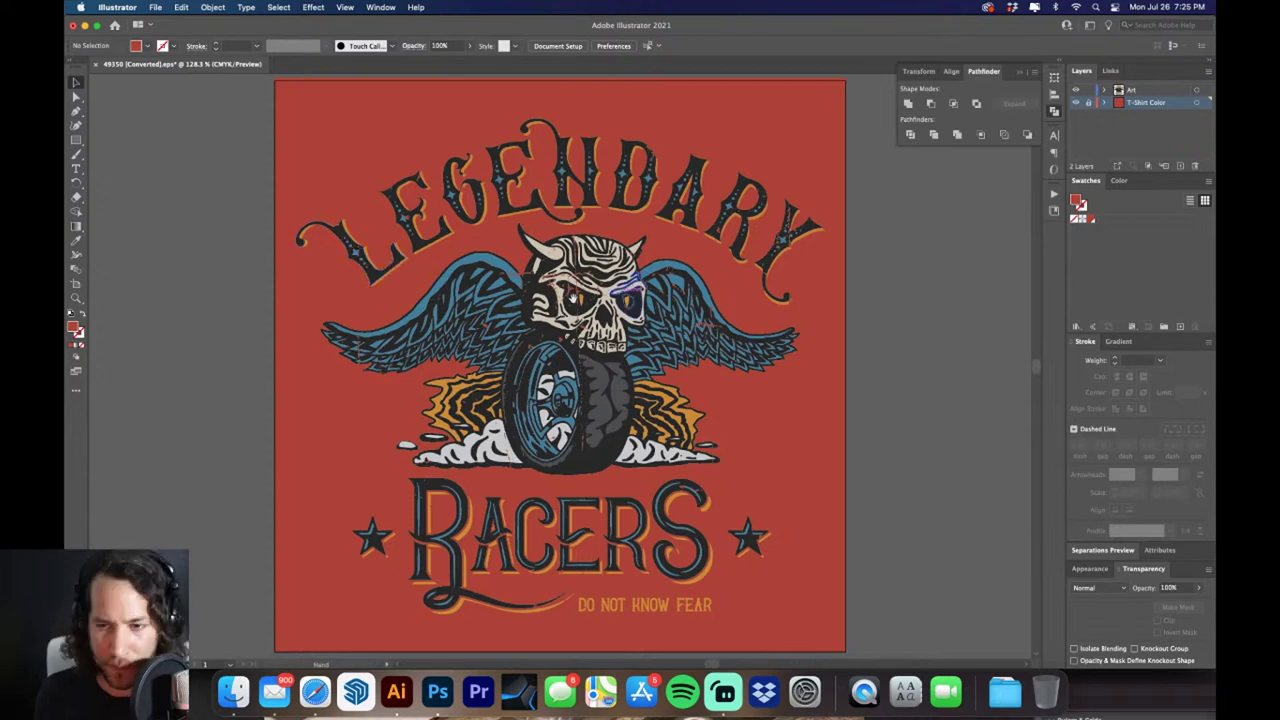
{"action": "key", "text": "z"}
{"action": "left_click_drag", "start_coordinate": [545, 290], "coordinate": [590, 310]}
{"action": "key", "text": "v"}
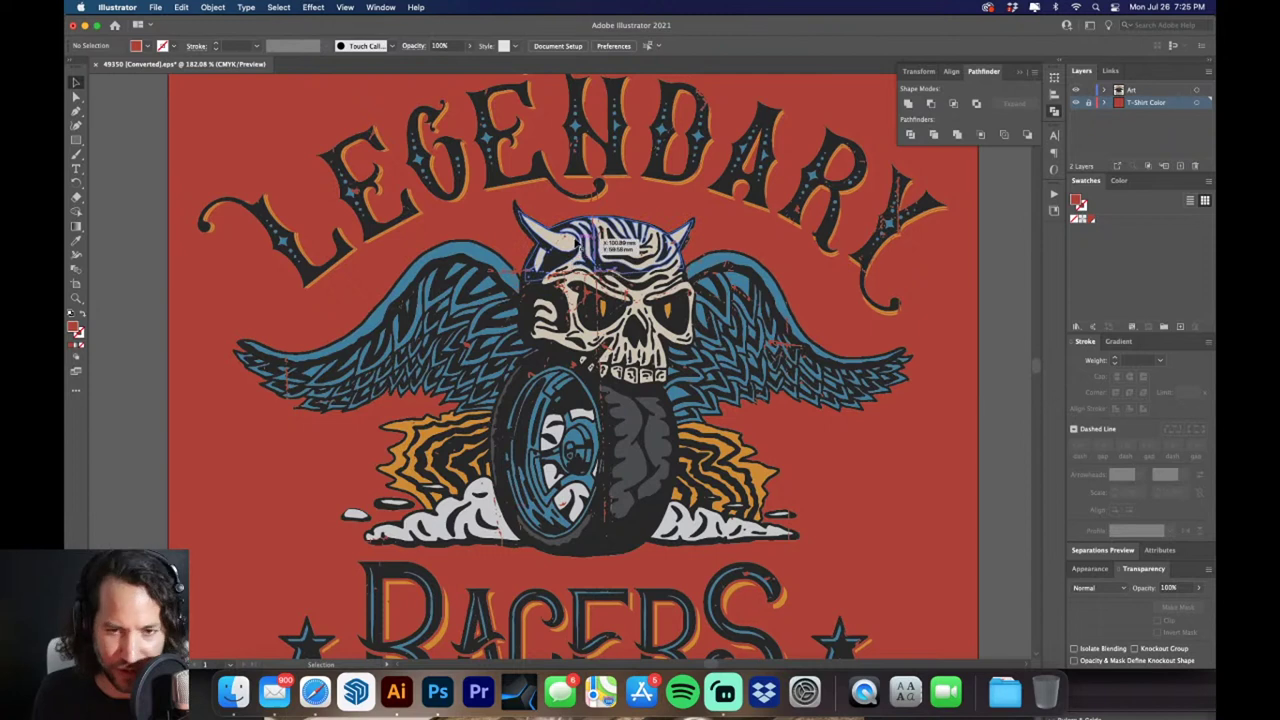
{"action": "key", "text": "a"}
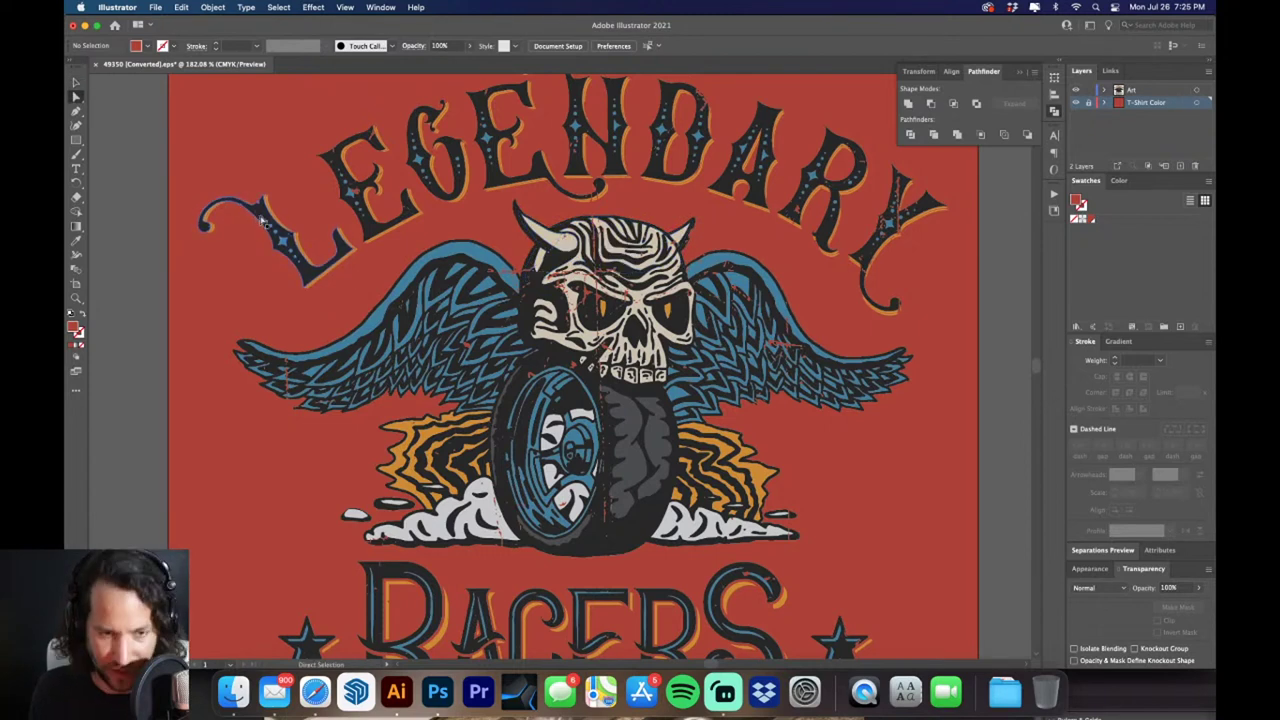
{"action": "left_click", "coordinate": [262, 218]}
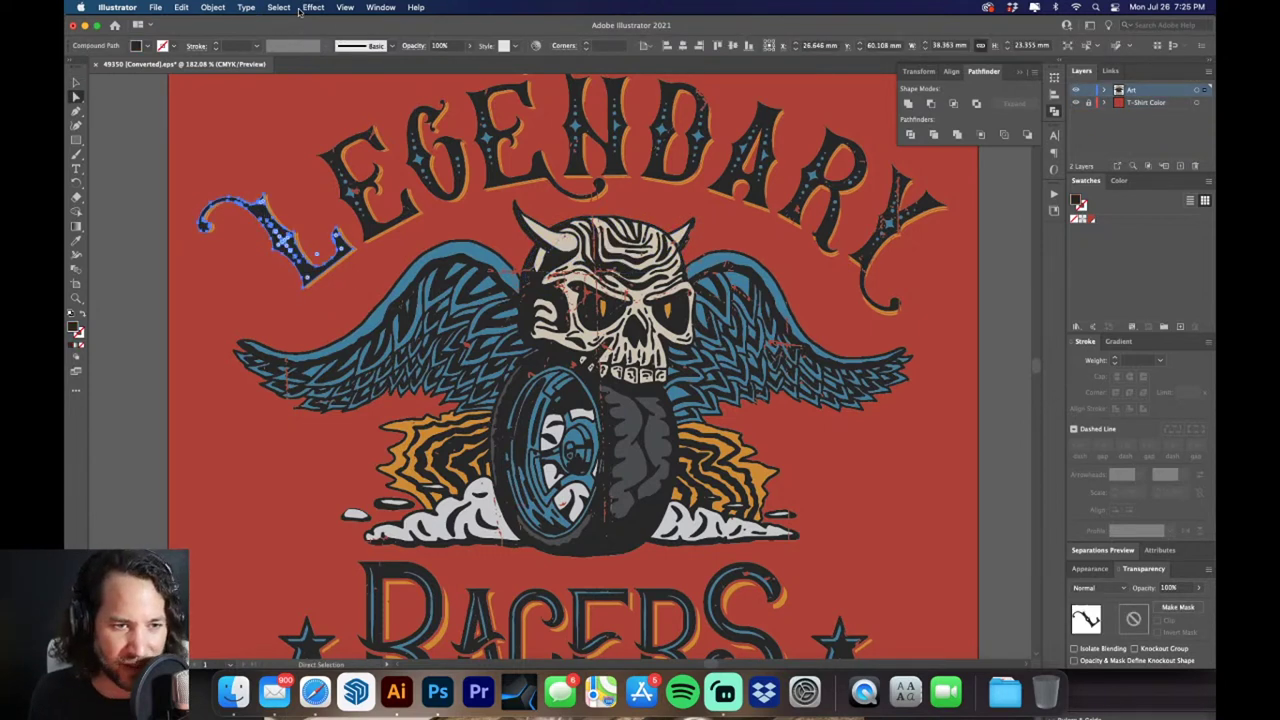
{"action": "left_click", "coordinate": [122, 140]}
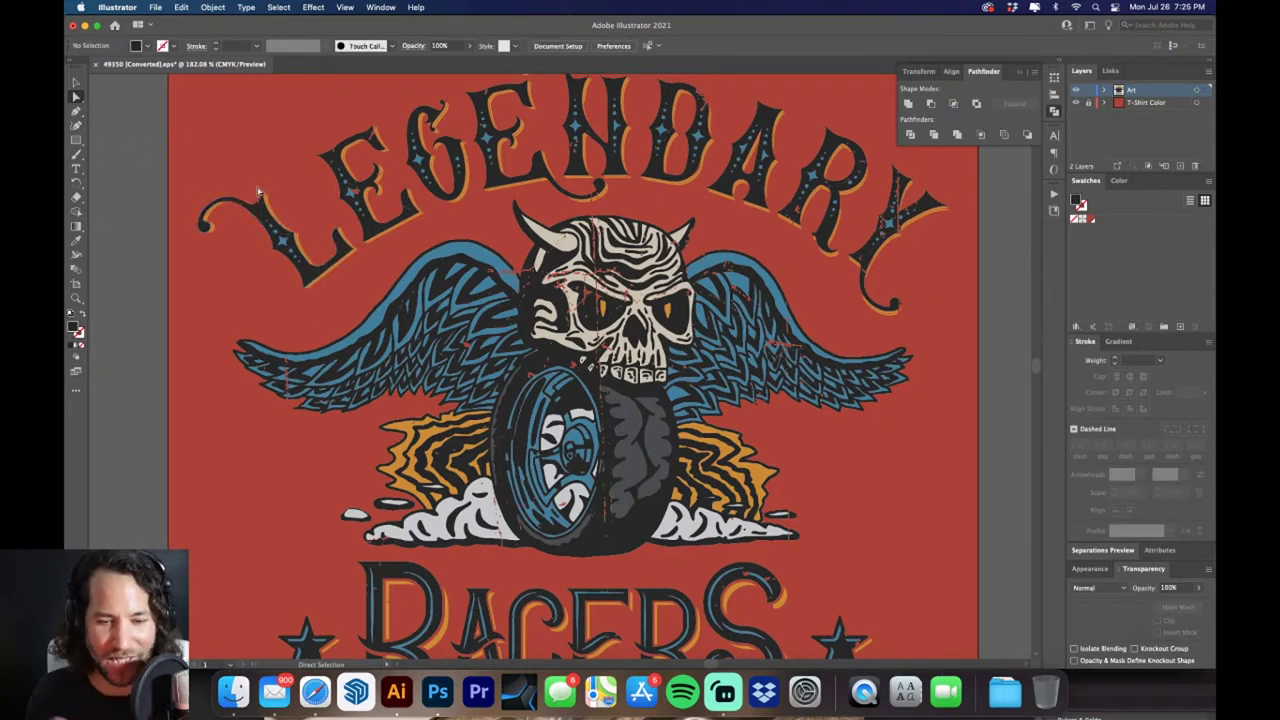
{"action": "key", "text": "super+1"}
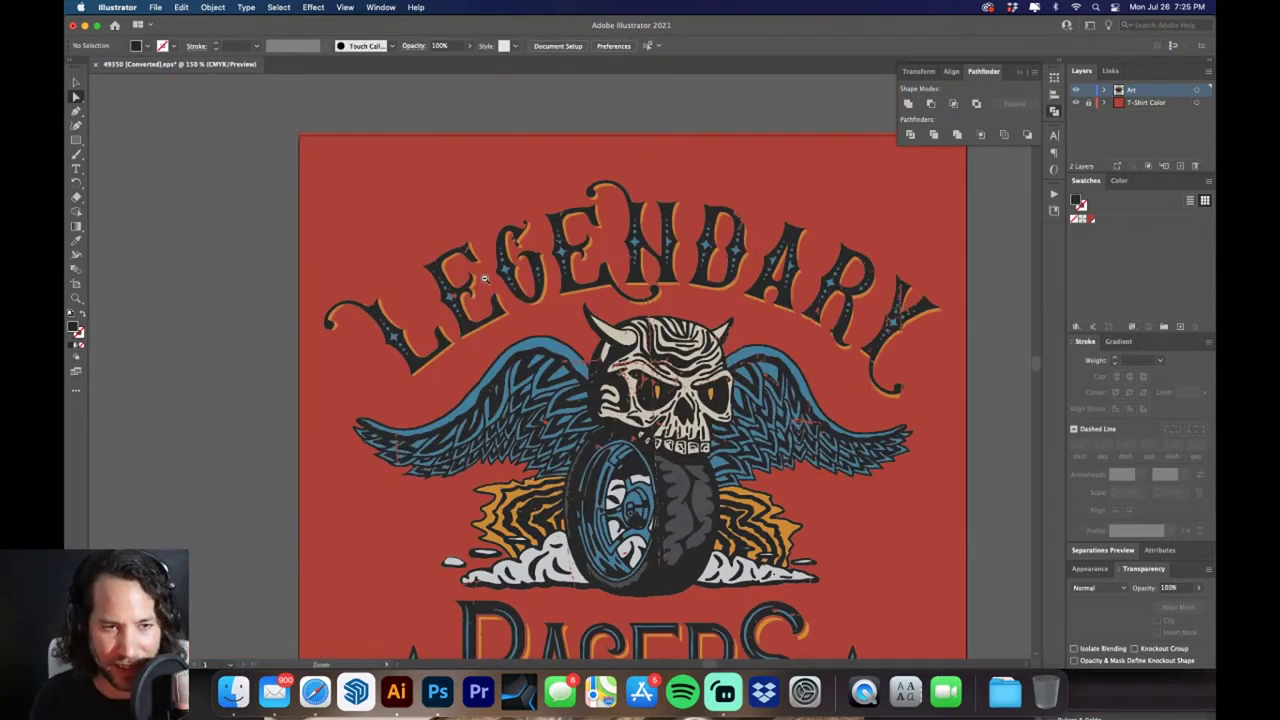
{"action": "key", "text": "v"}
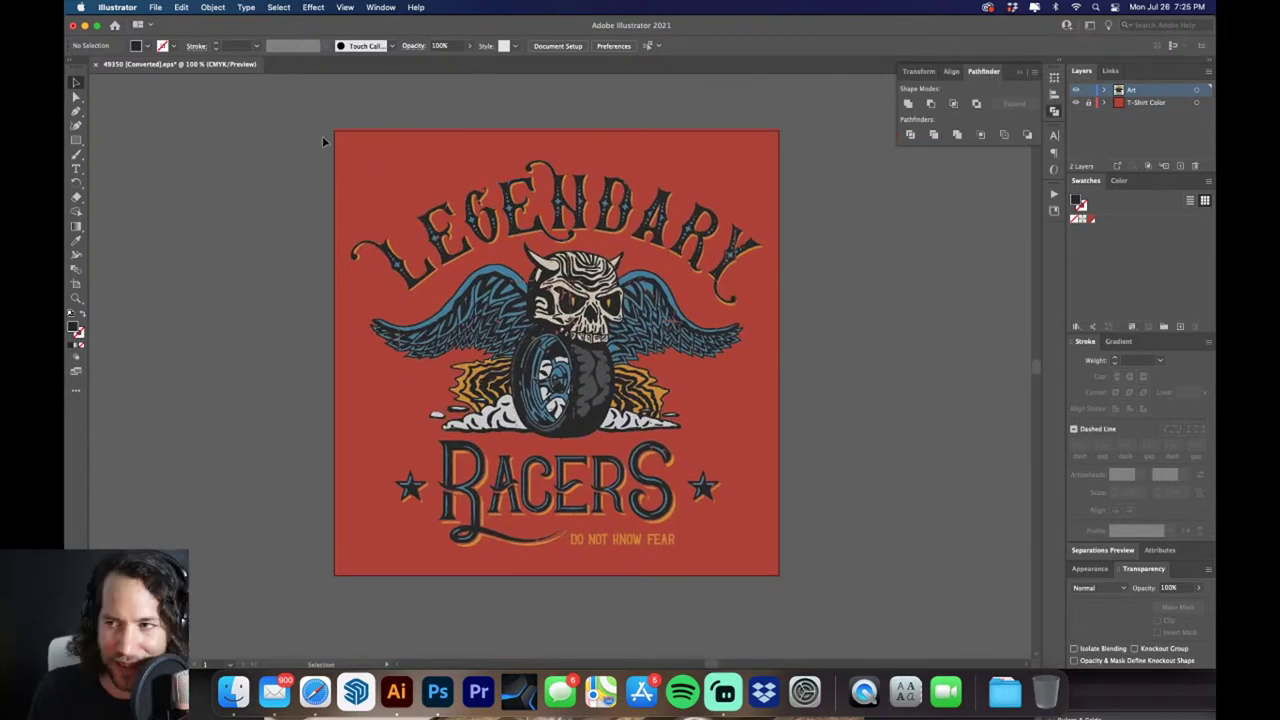
{"action": "left_click_drag", "start_coordinate": [322, 135], "coordinate": [803, 554]}
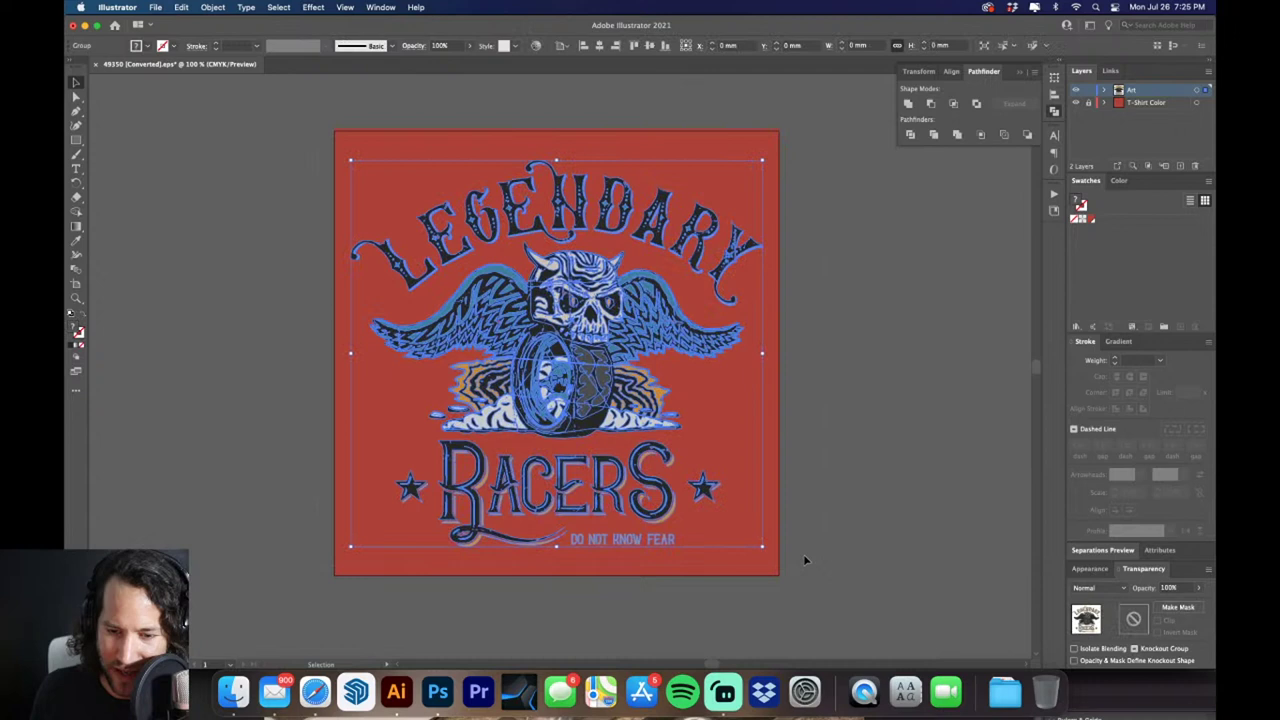
{"action": "left_click", "coordinate": [791, 384]}
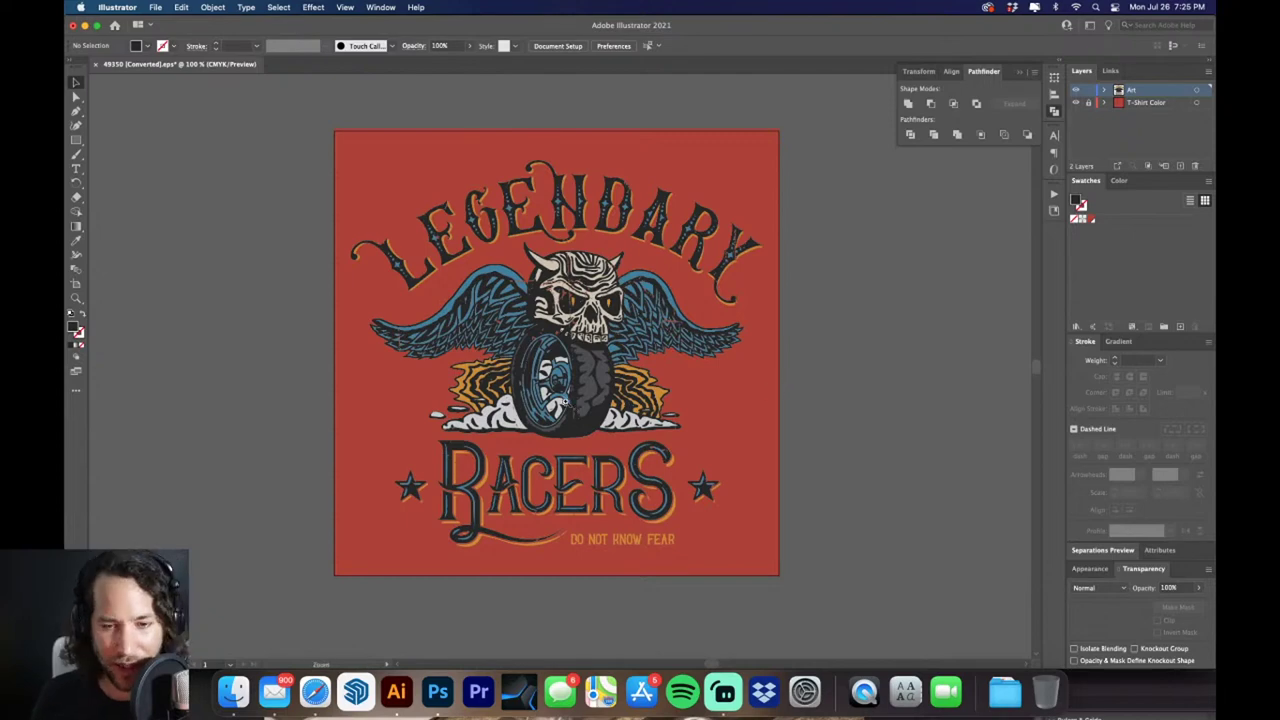
Inspect the wing and orange stripe paths with Direct Selection, undoing a trial reshape
{"action": "scroll", "coordinate": [569, 403], "scroll_direction": "up", "scroll_amount": 3}
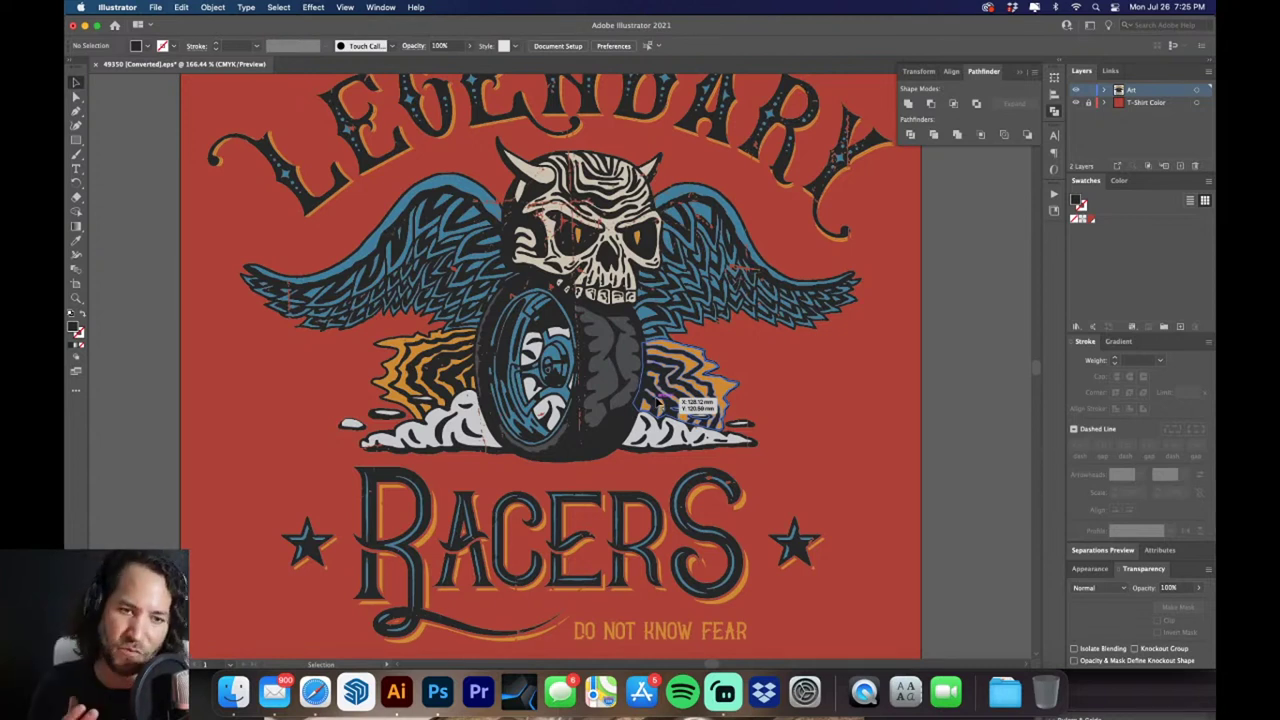
{"action": "scroll", "coordinate": [671, 398], "scroll_direction": "down", "scroll_amount": 2}
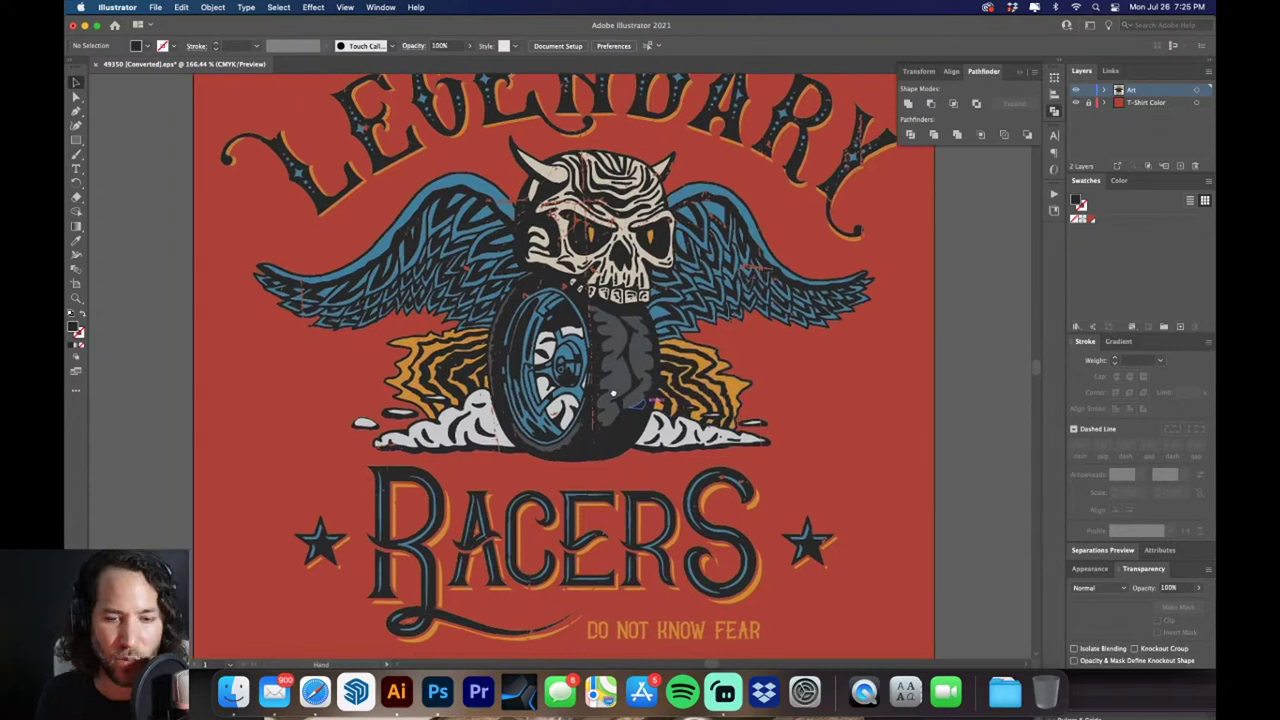
{"action": "left_click_drag", "start_coordinate": [625, 390], "coordinate": [663, 404]}
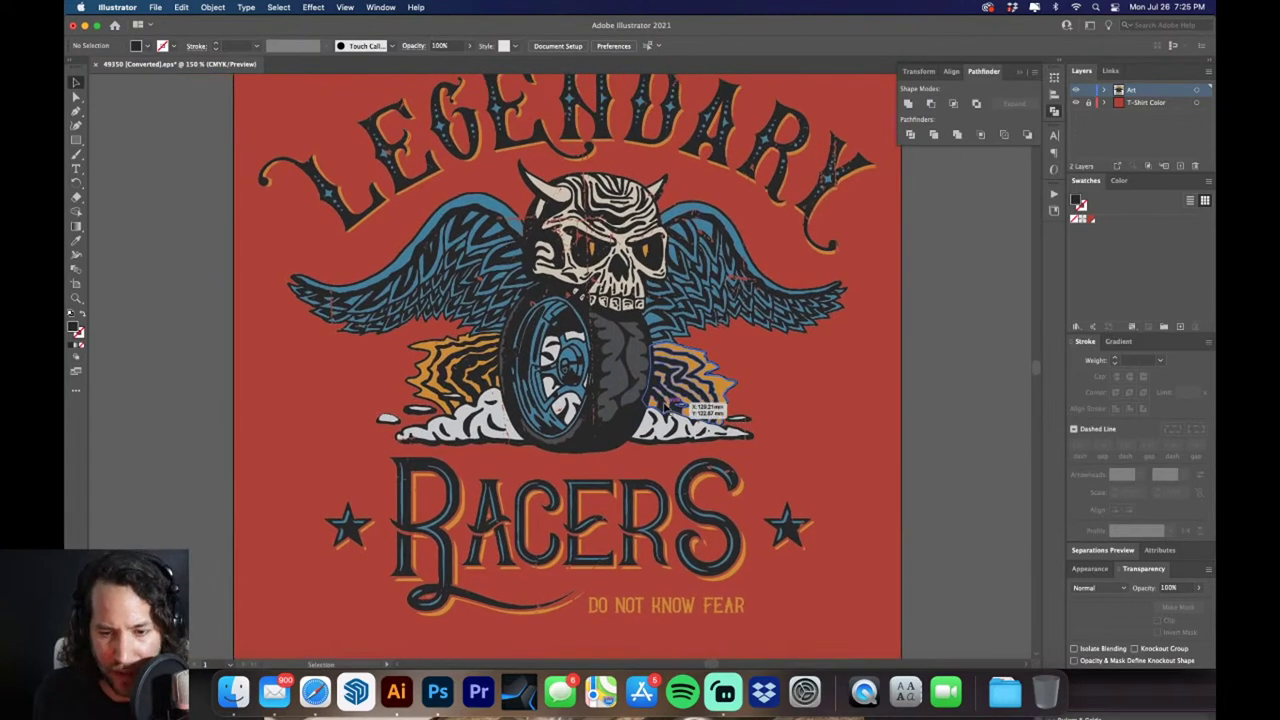
{"action": "key", "text": "a"}
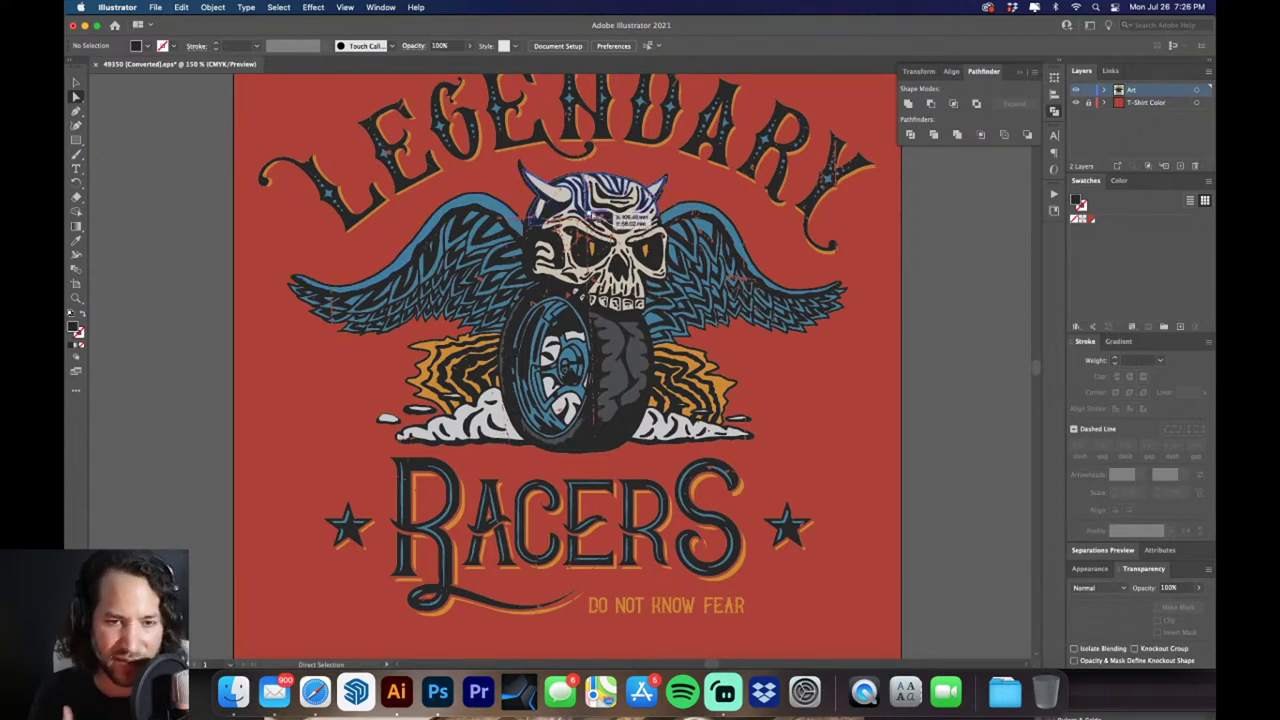
{"action": "left_click_drag", "start_coordinate": [470, 204], "coordinate": [330, 226]}
{"action": "left_click_drag", "start_coordinate": [381, 186], "coordinate": [723, 194]}
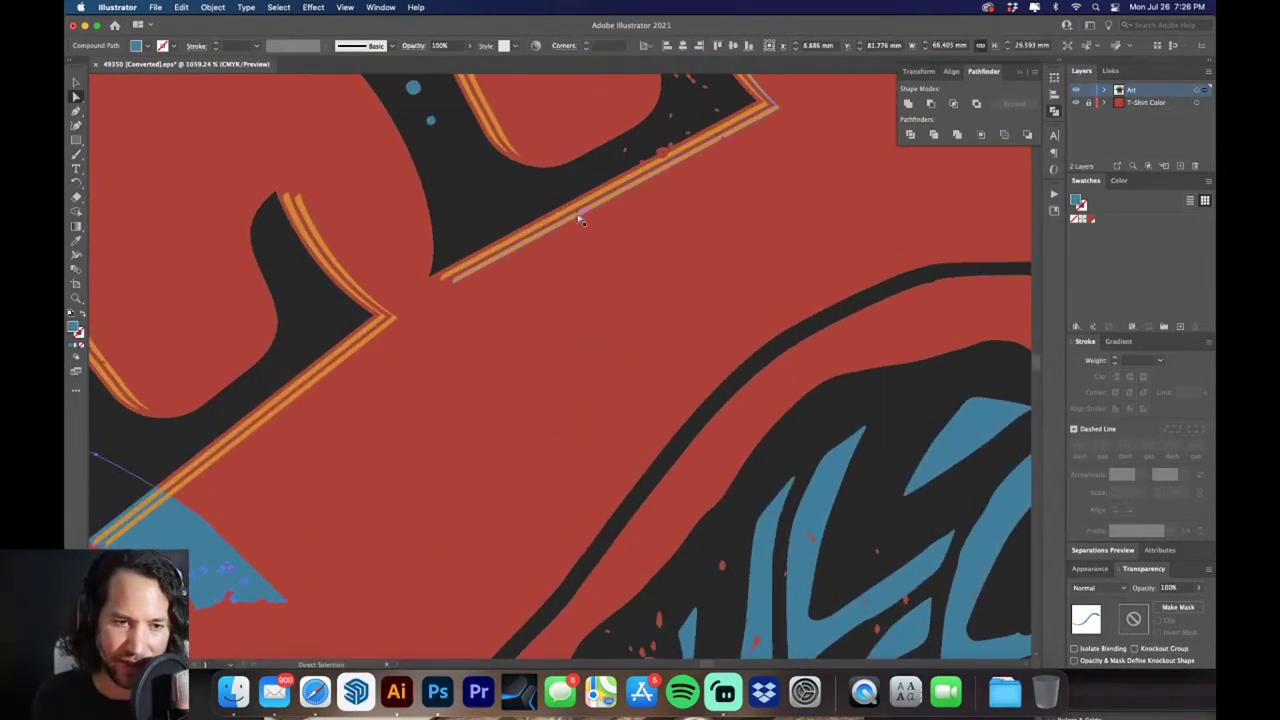
{"action": "left_click_drag", "start_coordinate": [580, 216], "coordinate": [651, 300]}
{"action": "key", "text": "super+z"}
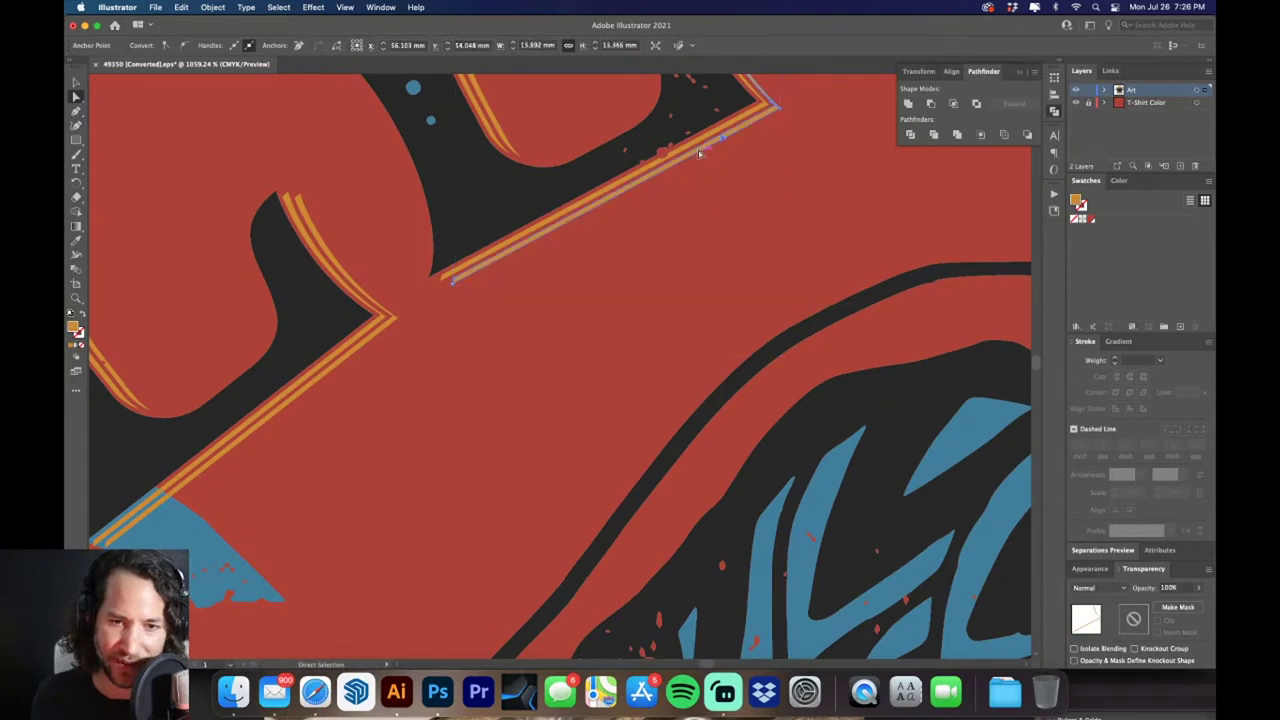
{"action": "left_click", "coordinate": [701, 346], "text": "alt+super"}
{"action": "left_click", "coordinate": [701, 346], "text": "alt+super"}
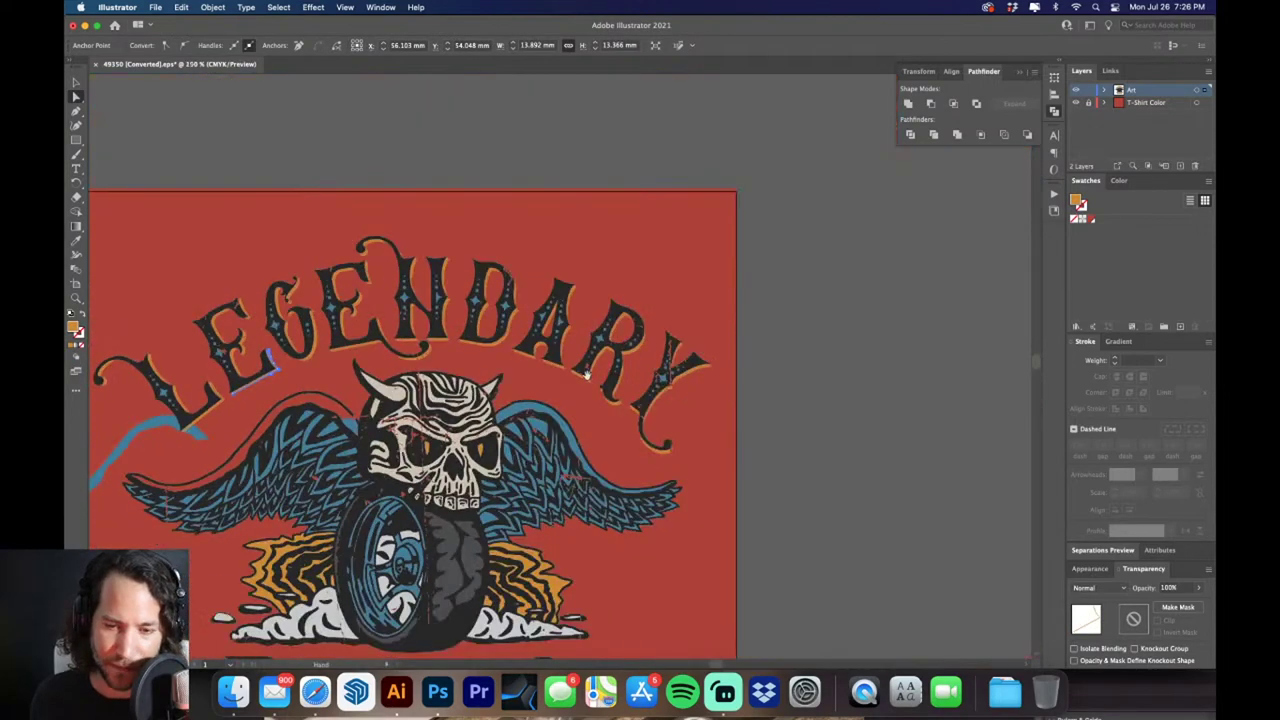
Select the blue wing's compound path with Direct Selection
{"action": "left_click", "coordinate": [430, 382]}
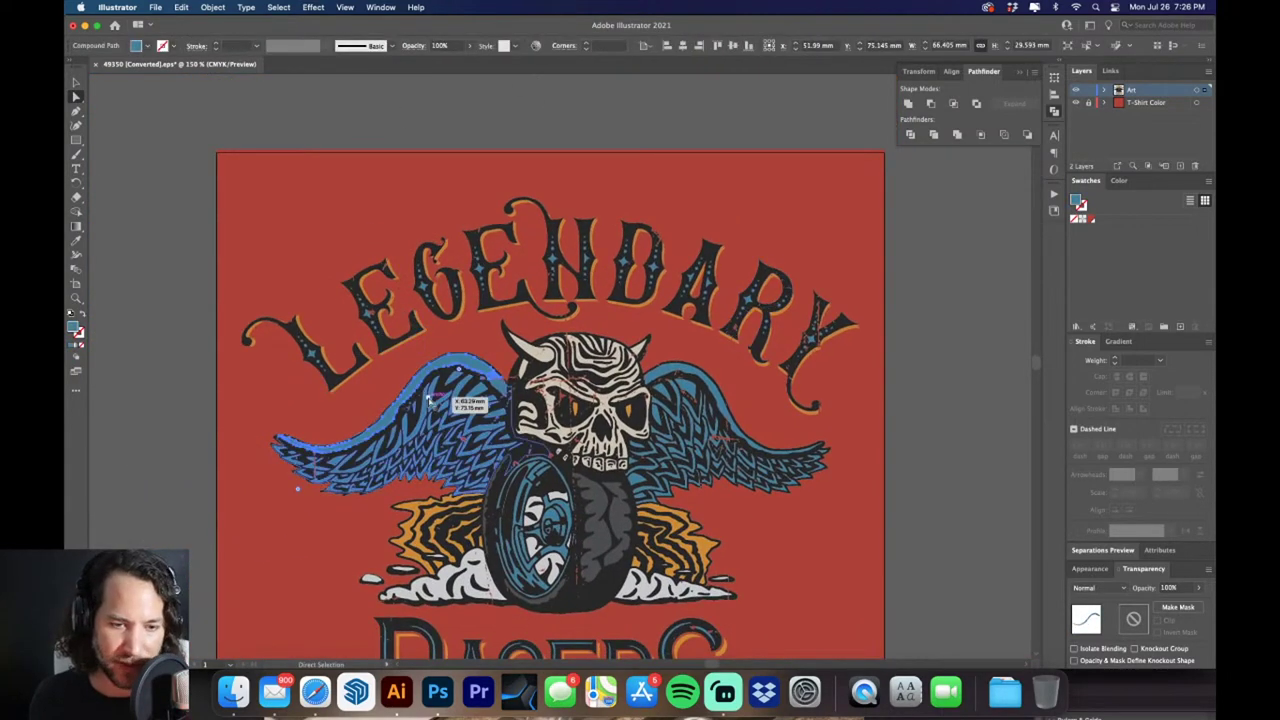
{"action": "left_click", "coordinate": [422, 302]}
{"action": "scroll", "coordinate": [402, 370], "scroll_direction": "up", "scroll_amount": 5}
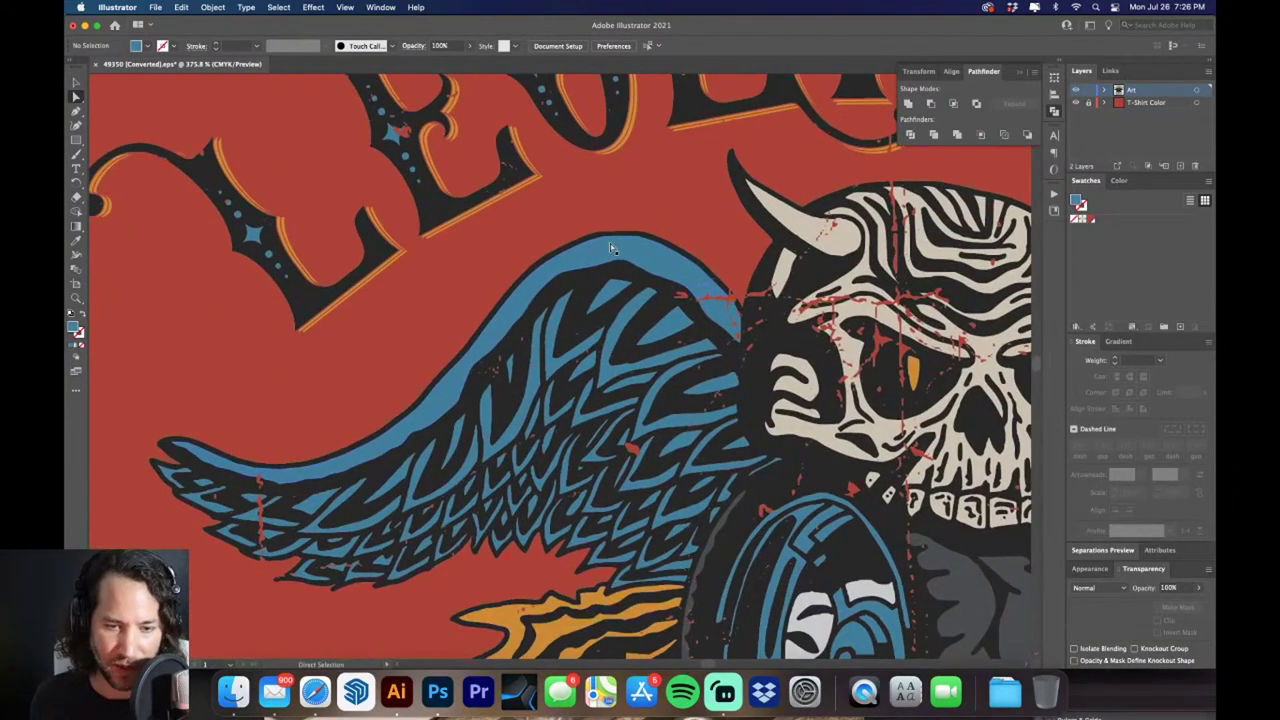
{"action": "left_click", "coordinate": [612, 248]}
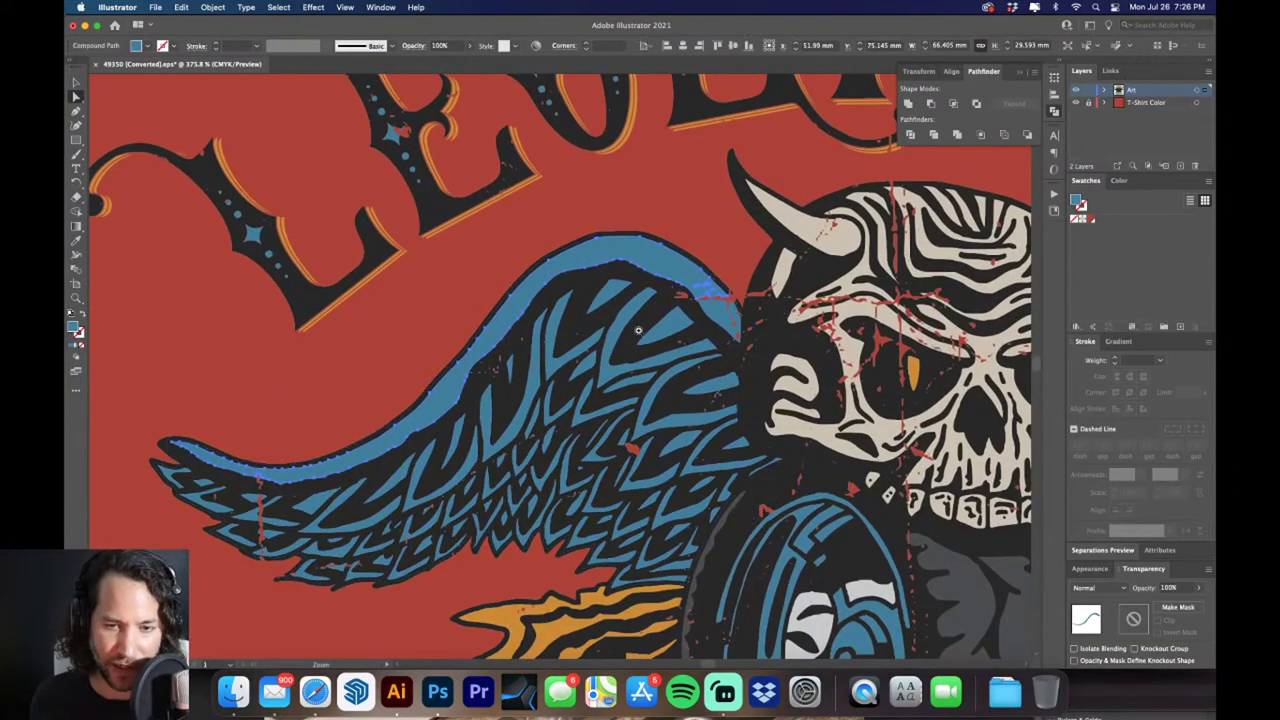
{"action": "scroll", "coordinate": [638, 330], "scroll_direction": "down", "scroll_amount": 4}
{"action": "scroll", "coordinate": [632, 450], "scroll_direction": "up", "scroll_amount": 2}
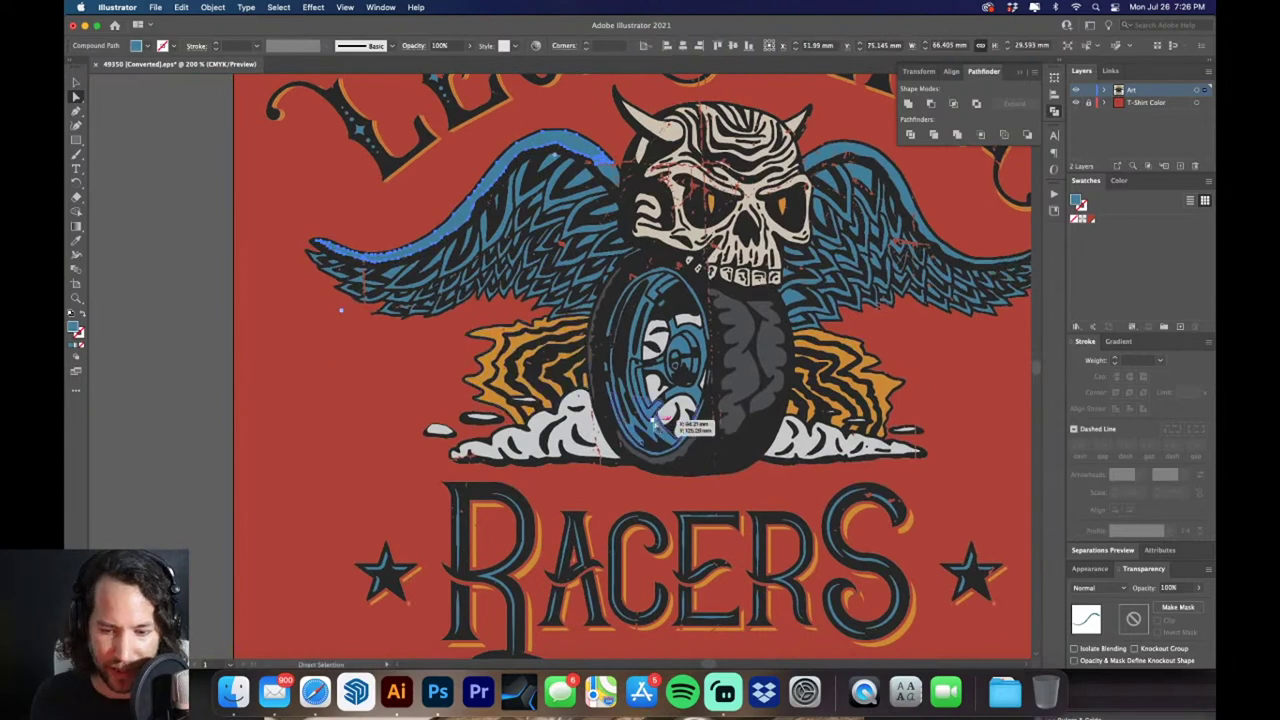
{"action": "scroll", "coordinate": [540, 212], "scroll_direction": "up", "scroll_amount": 3}
{"action": "scroll", "coordinate": [536, 207], "scroll_direction": "up", "scroll_amount": 2}
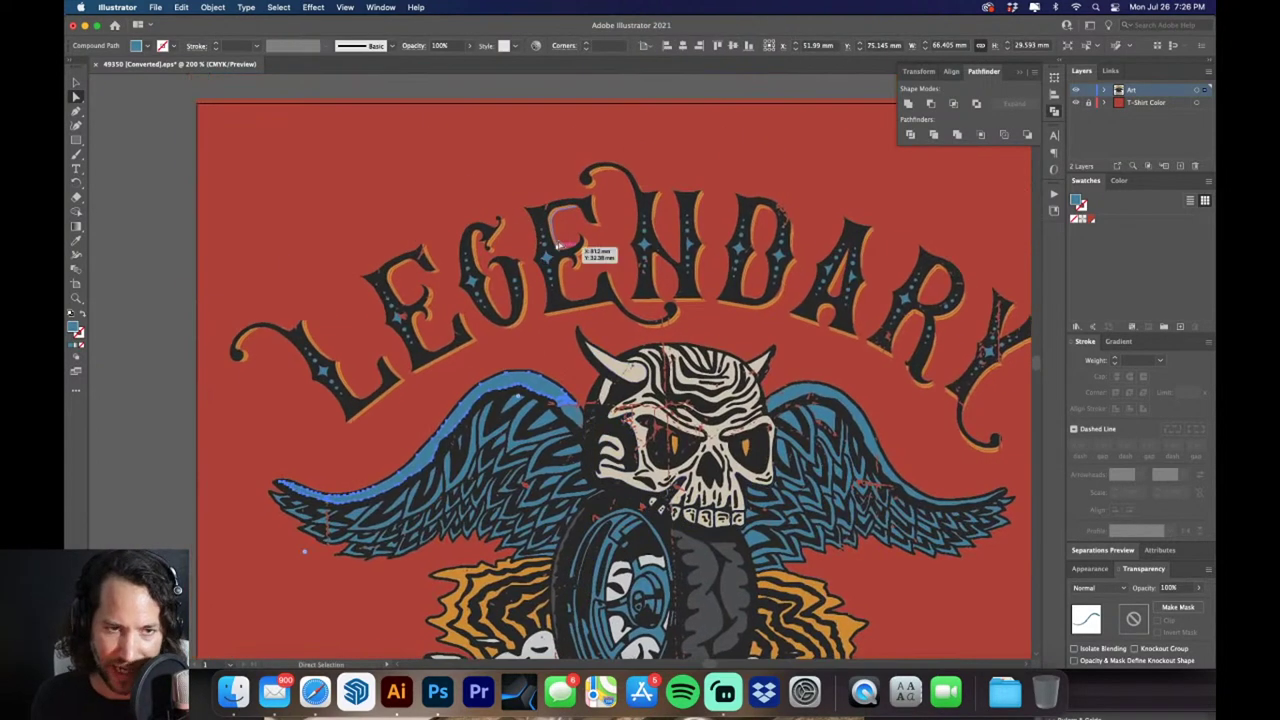
Select every blue-filled shape via Select > Same > Fill Color
{"action": "left_click", "coordinate": [279, 8]}
{"action": "mouse_move", "coordinate": [320, 128]}
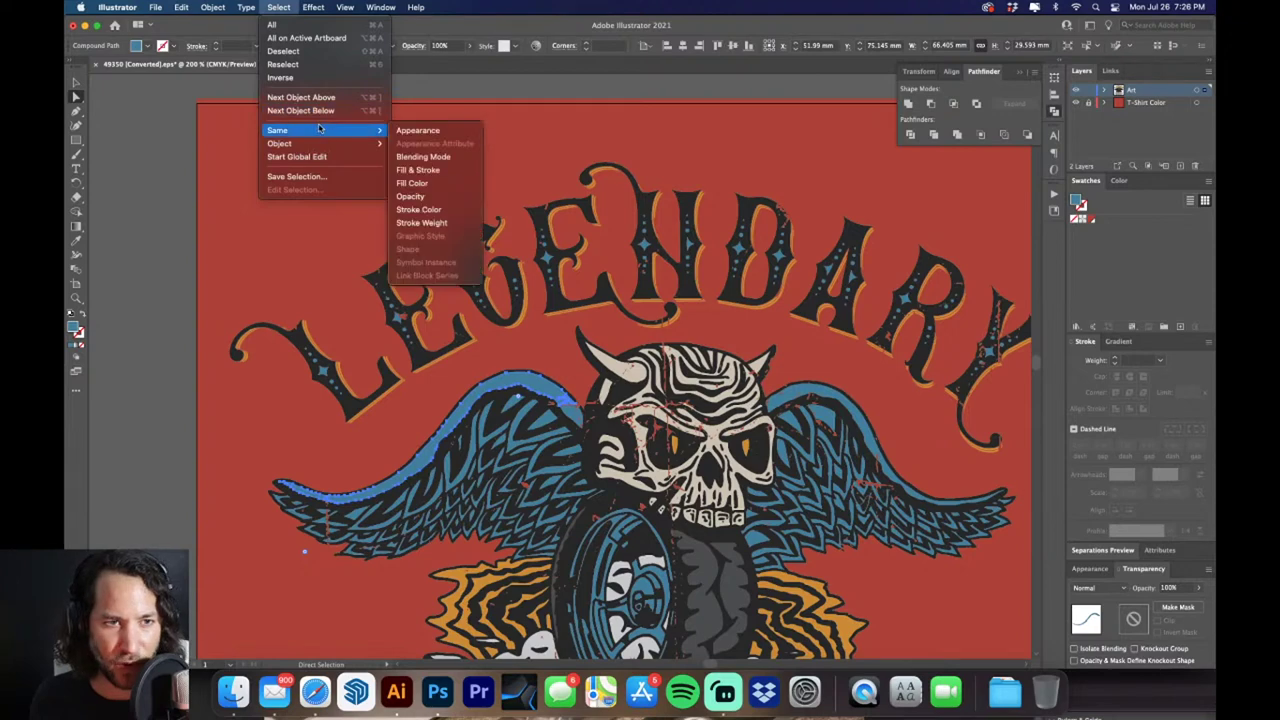
{"action": "left_click", "coordinate": [457, 185]}
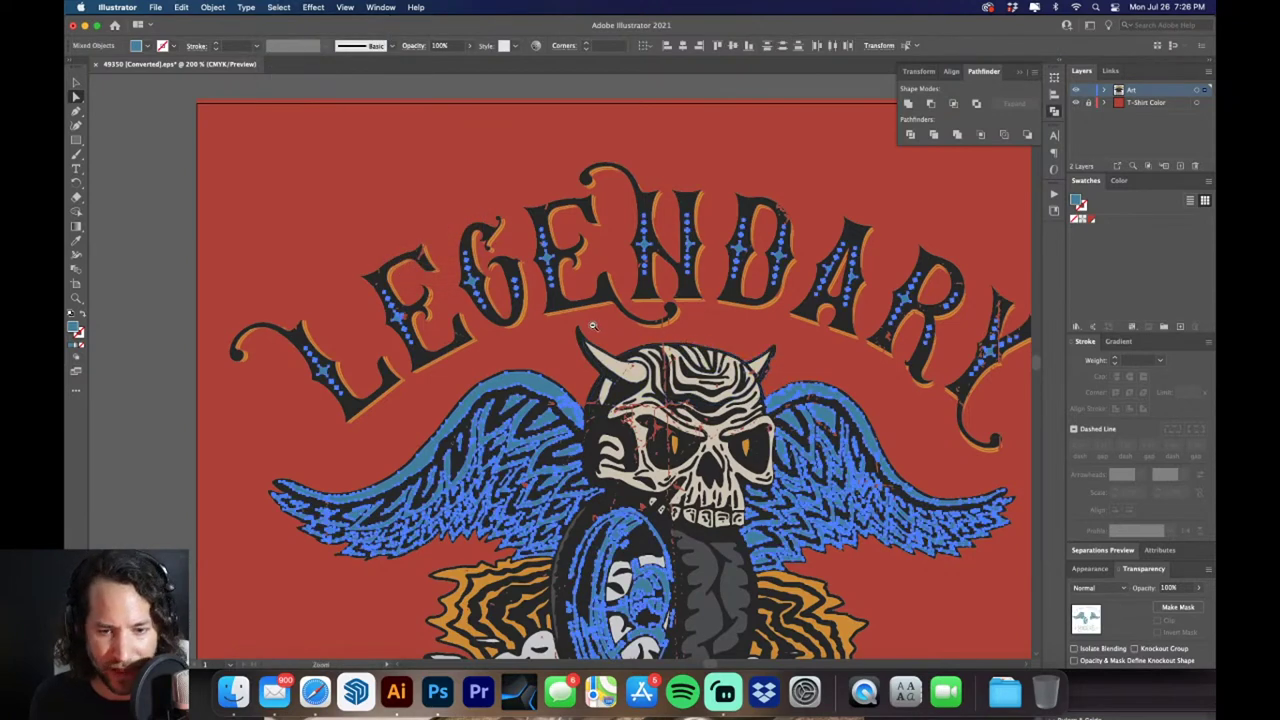
{"action": "key", "text": "super+minus"}
{"action": "key", "text": "super+minus"}
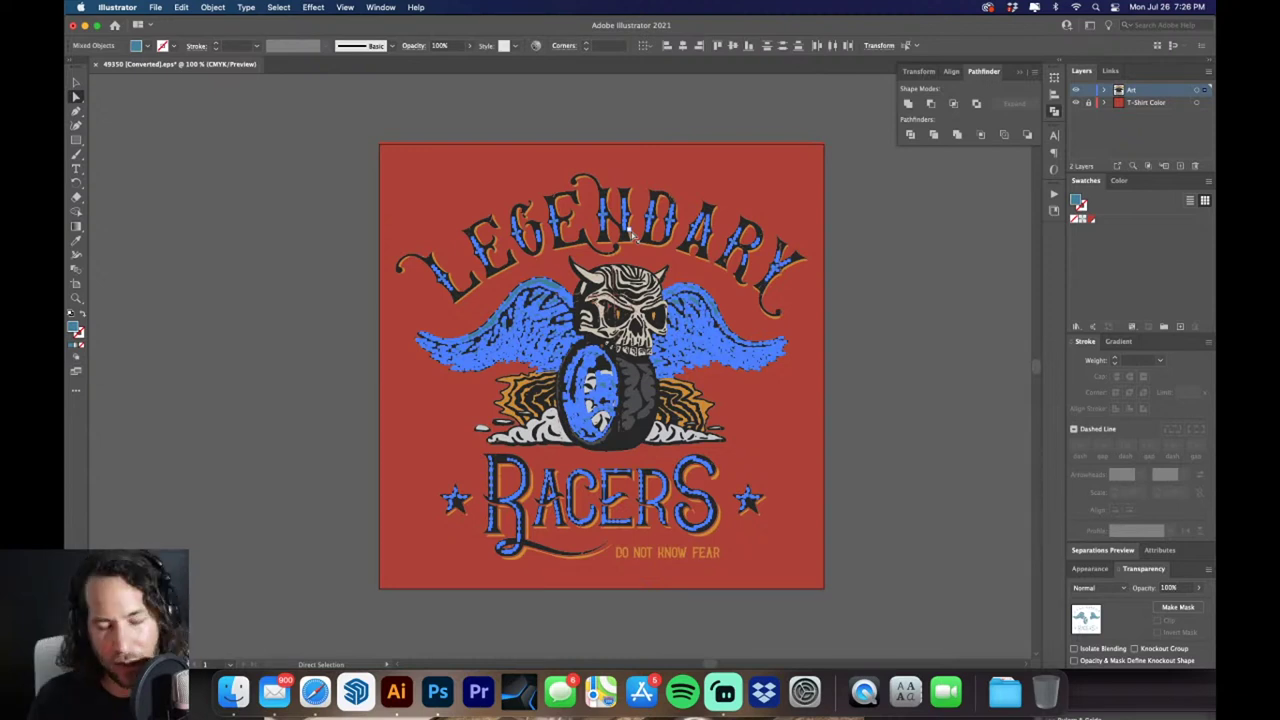
Delete the blue fills to preview the art without them, then undo
{"action": "key", "text": "v"}
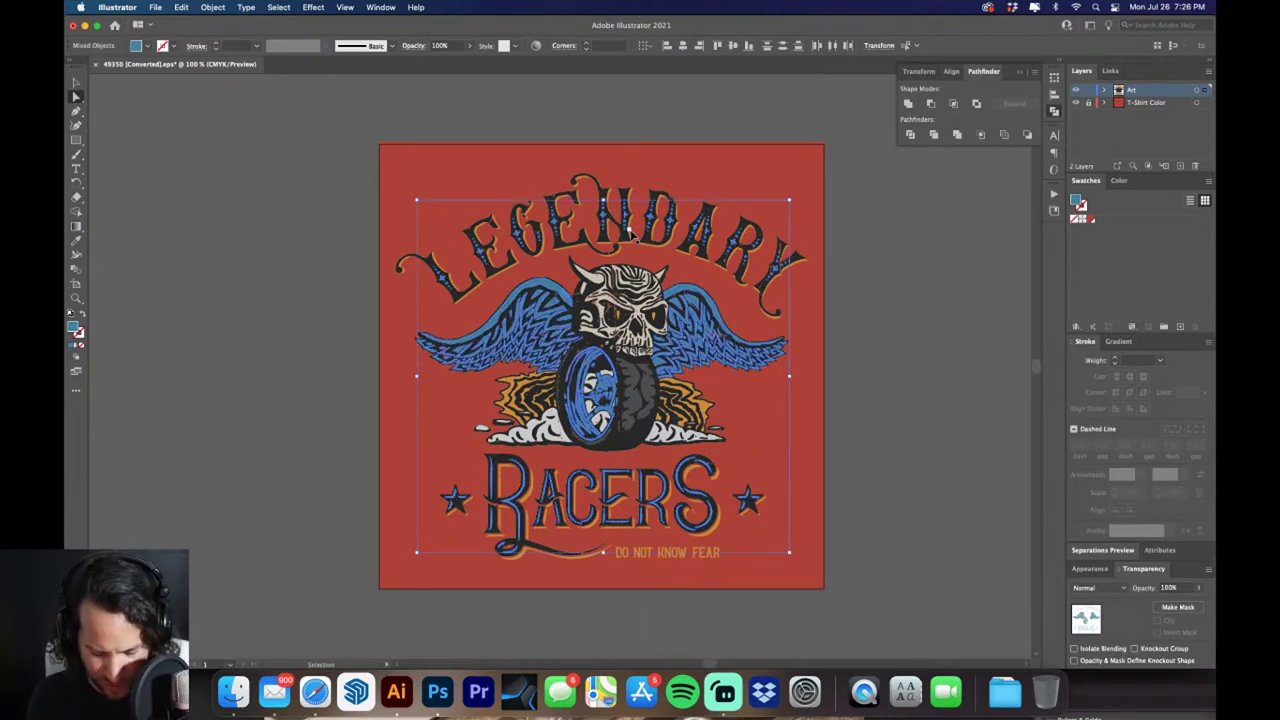
{"action": "key", "text": "Delete"}
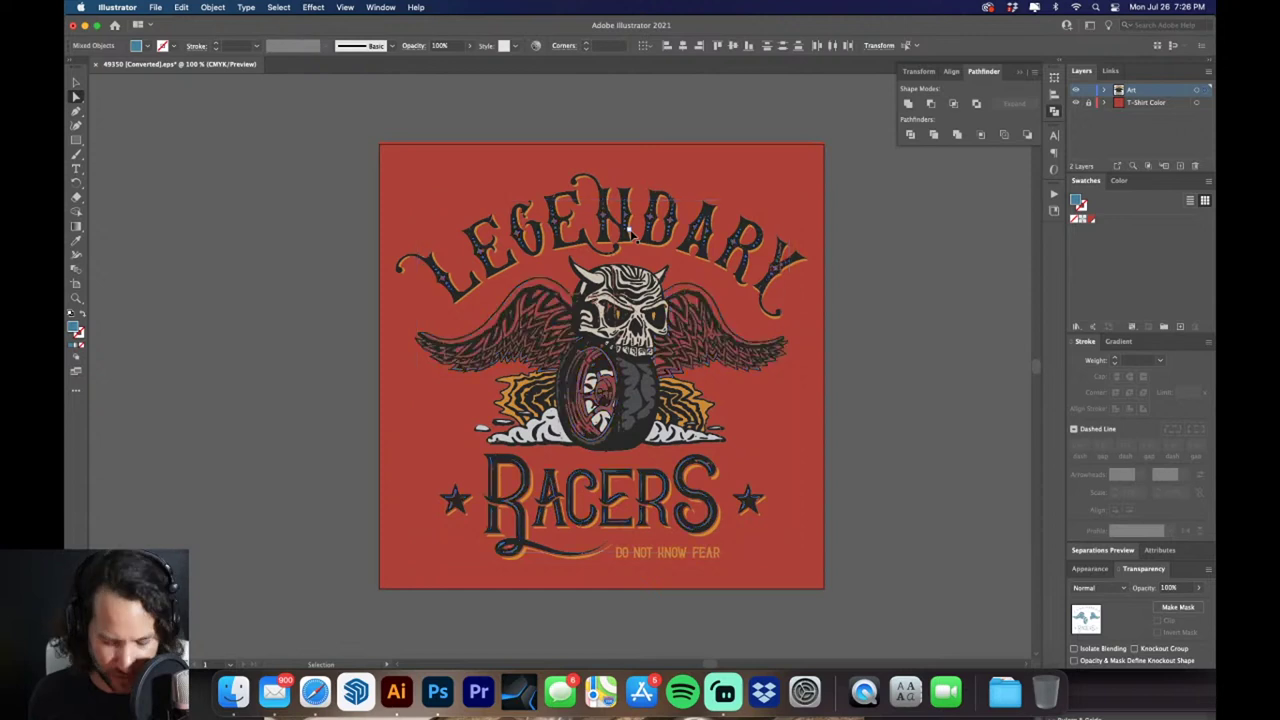
{"action": "key", "text": "a"}
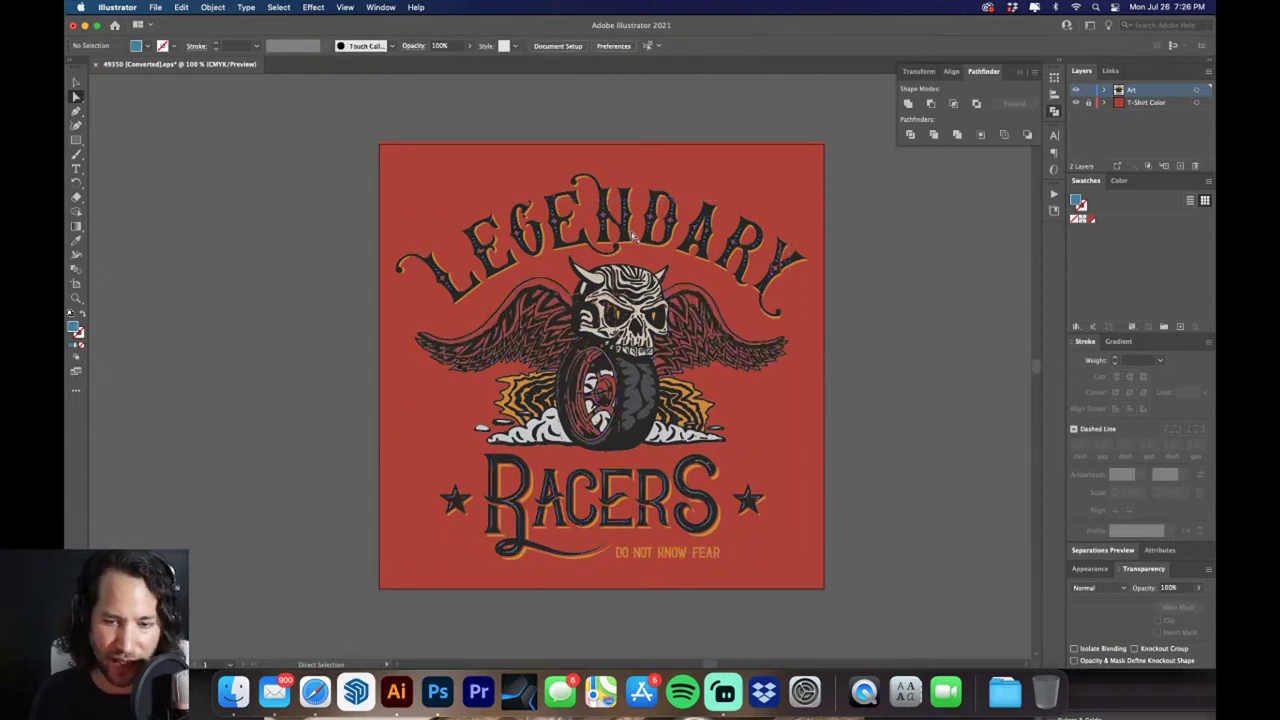
{"action": "key", "text": "v"}
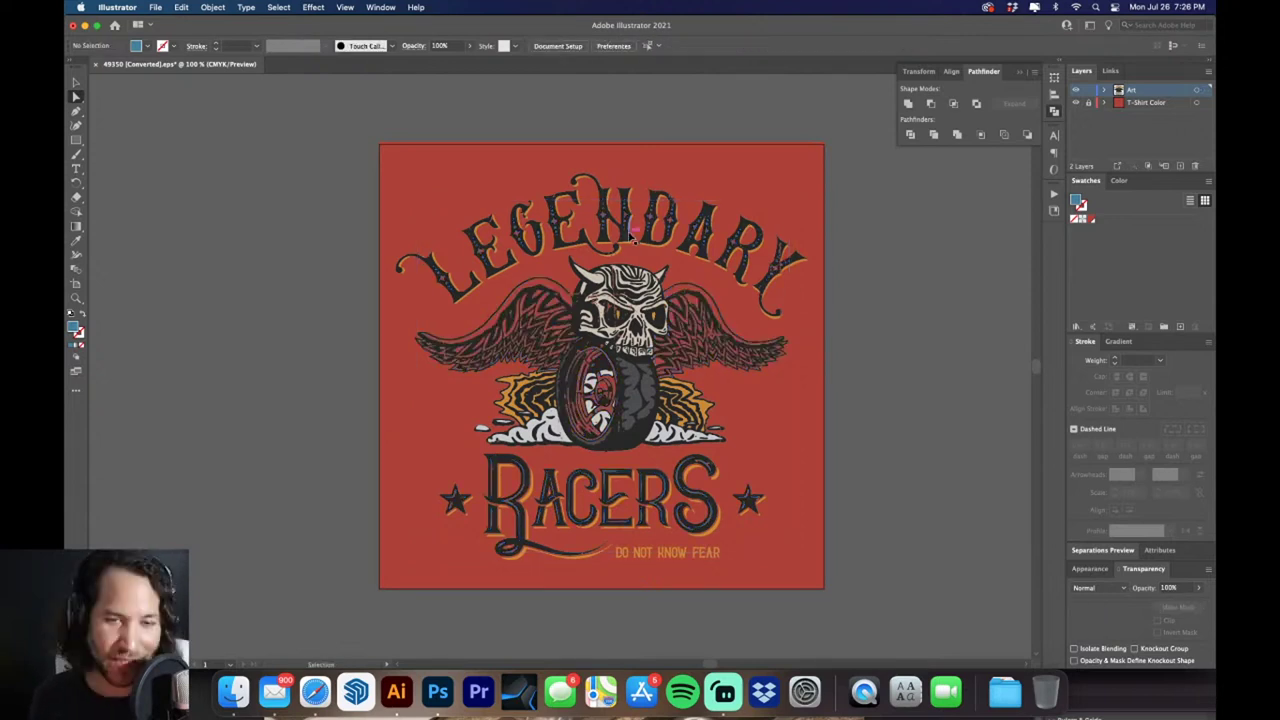
{"action": "key", "text": "super+z"}
{"action": "key", "text": "a"}
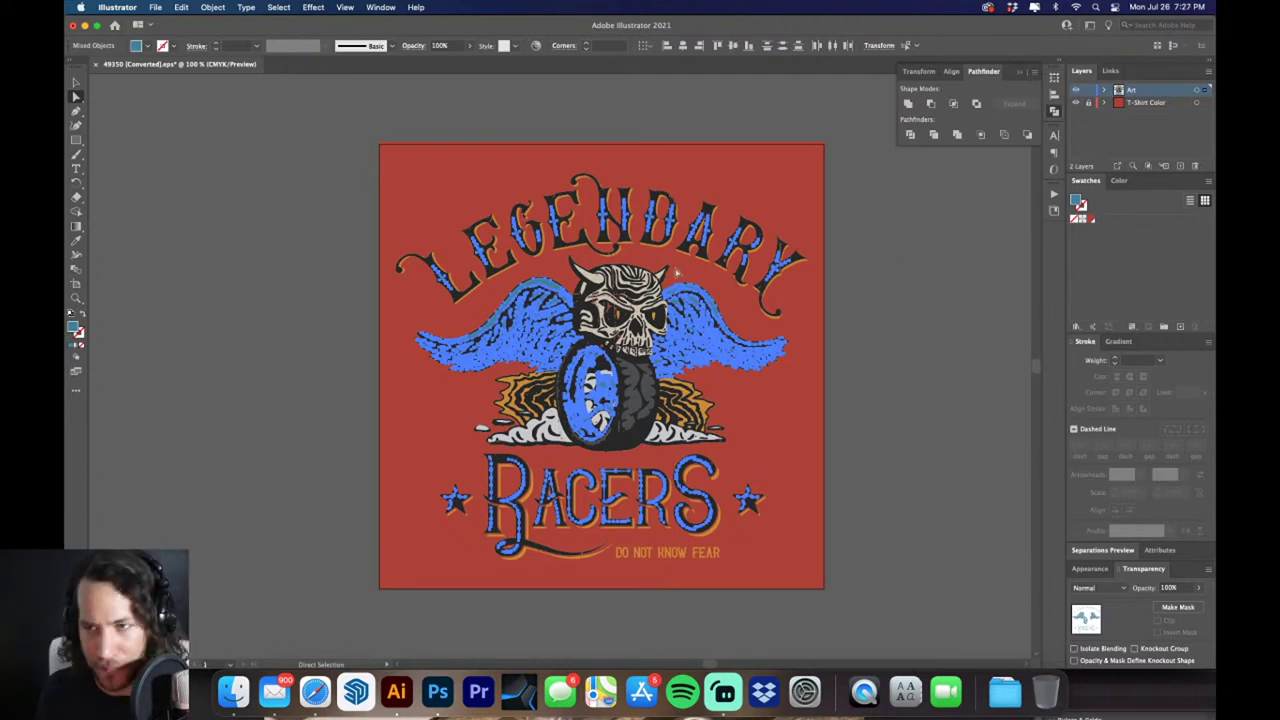
{"action": "left_click_drag", "start_coordinate": [595, 320], "coordinate": [728, 348]}
{"action": "left_click", "coordinate": [728, 348]}
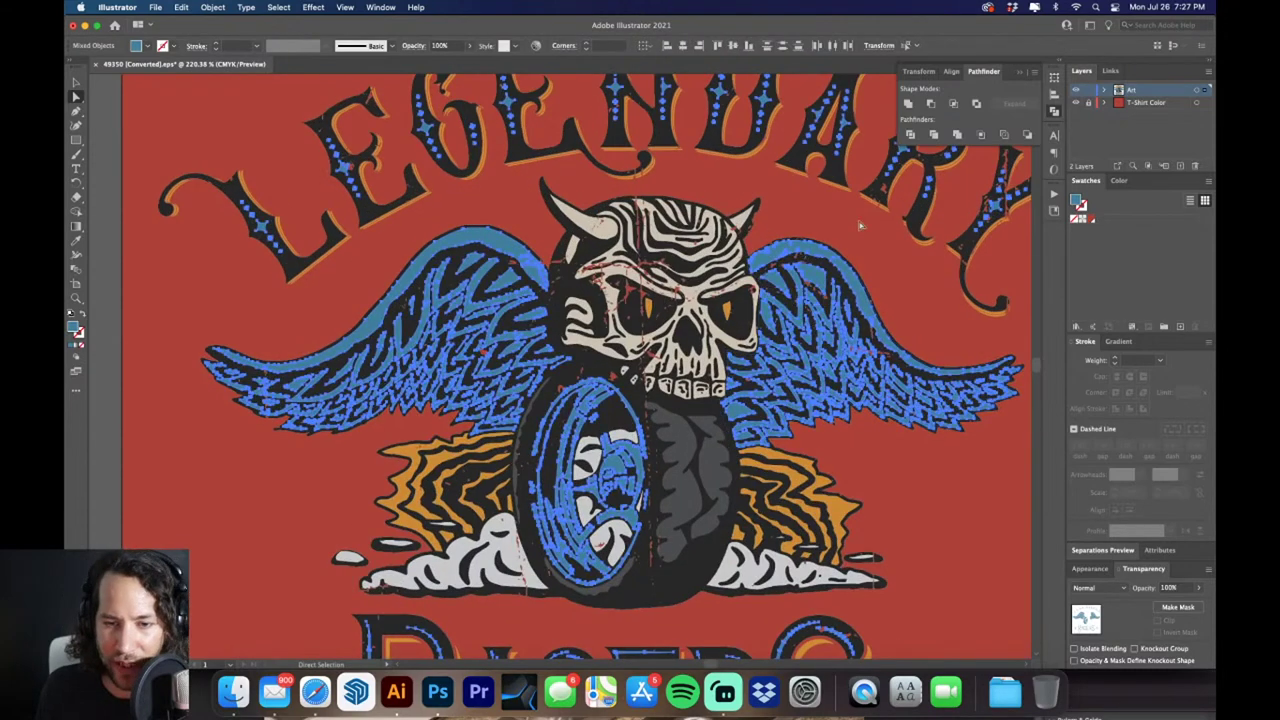
{"action": "left_click", "coordinate": [908, 103]}
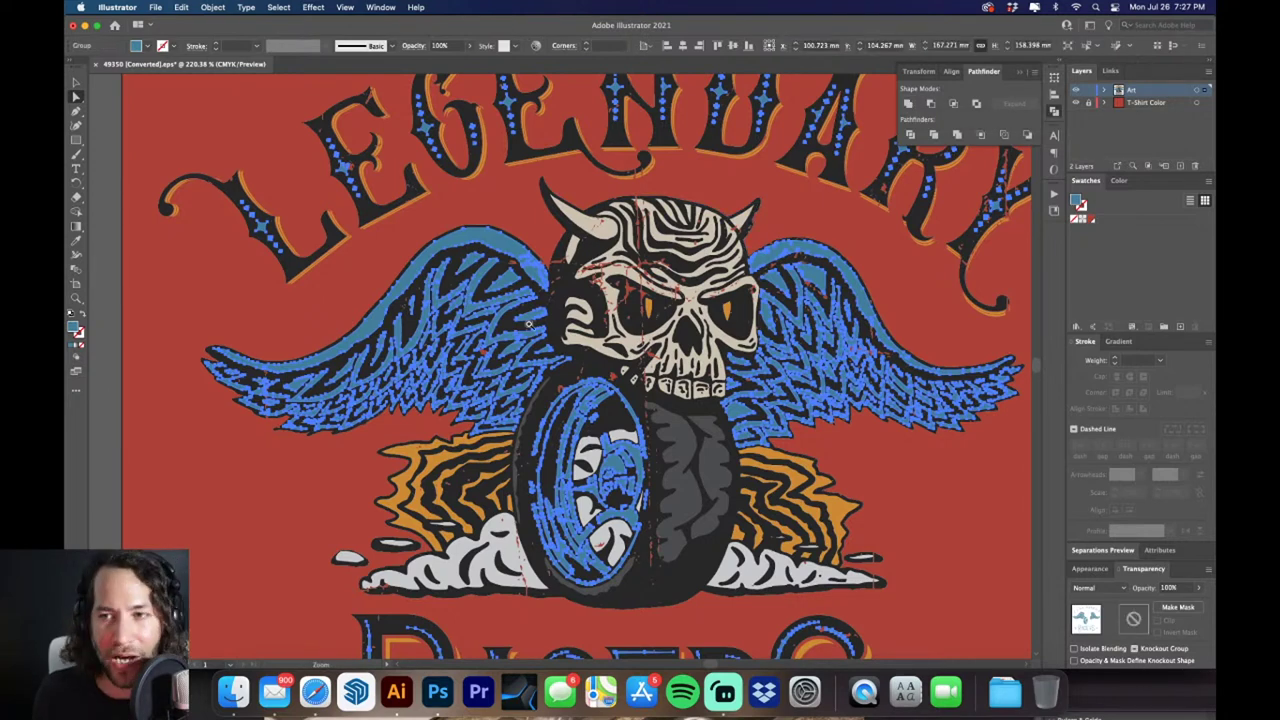
{"action": "key", "text": "super+minus"}
{"action": "key", "text": "super+minus"}
{"action": "left_click", "coordinate": [351, 258]}
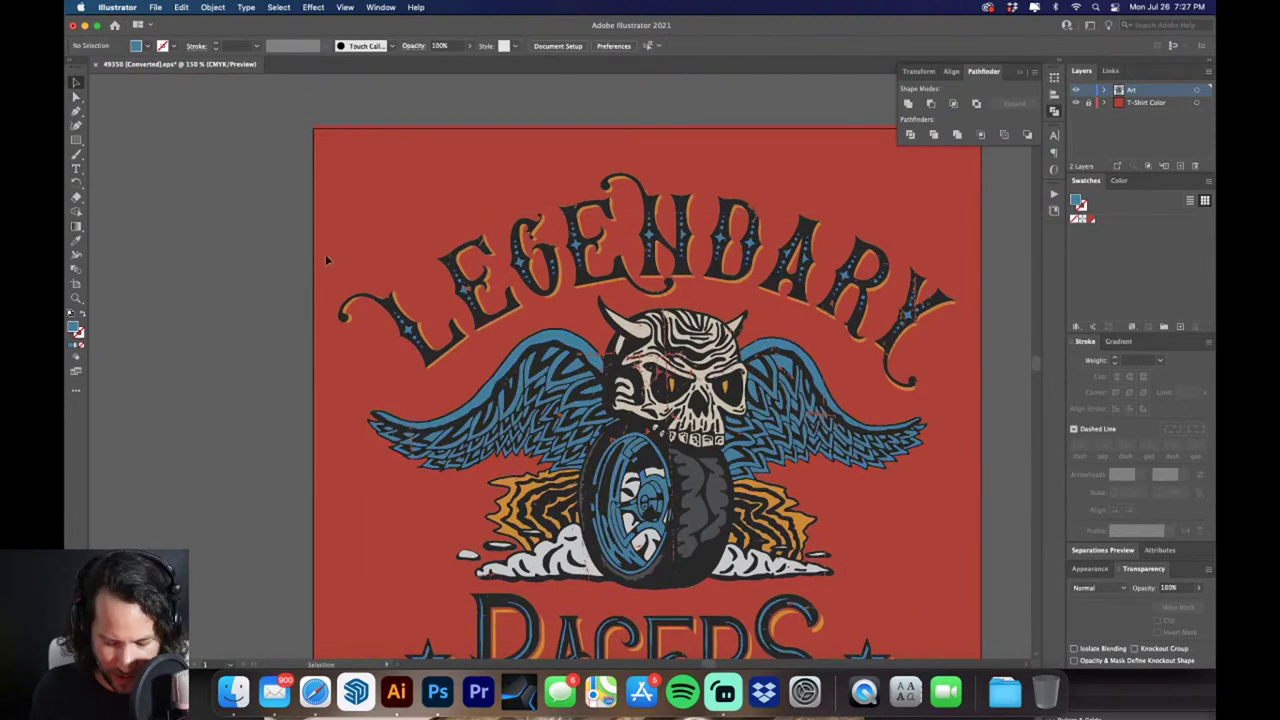
{"action": "left_click_drag", "start_coordinate": [545, 345], "coordinate": [364, 248]}
{"action": "key", "text": "super+minus"}
{"action": "key", "text": "super+minus"}
{"action": "left_click", "coordinate": [662, 172]}
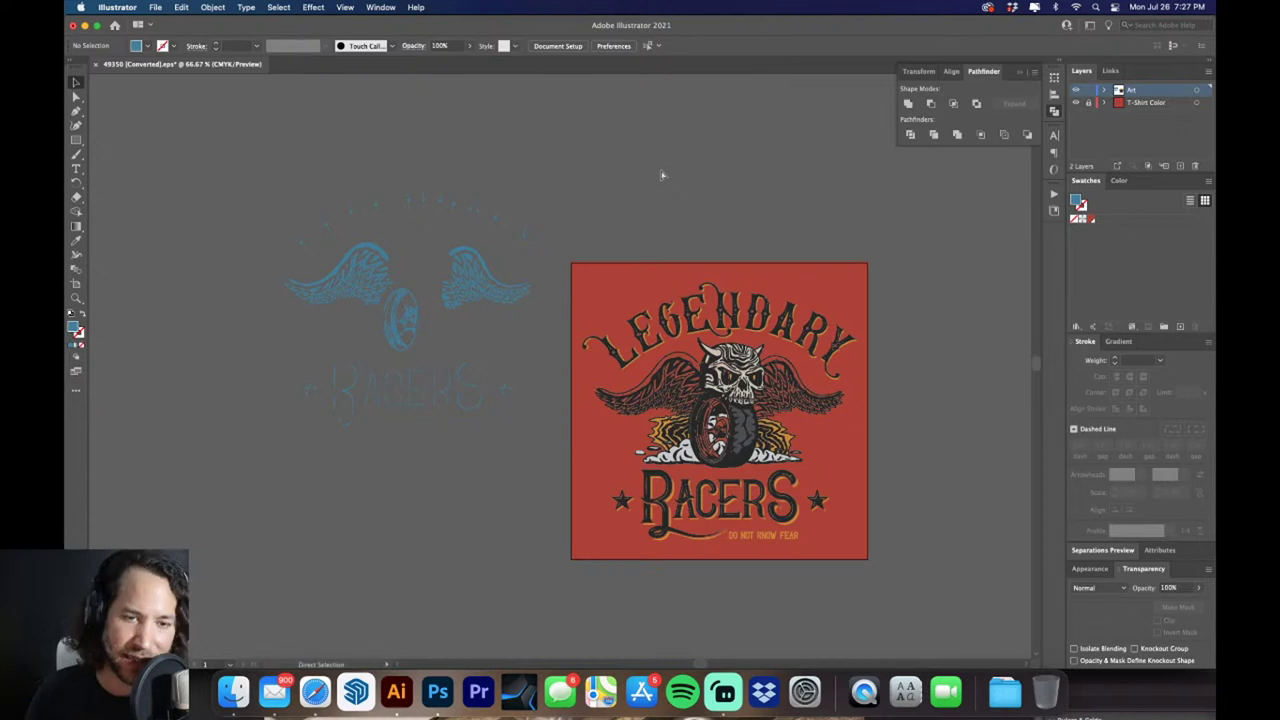
{"action": "key", "text": "ctrl+f"}
{"action": "left_click", "coordinate": [660, 175]}
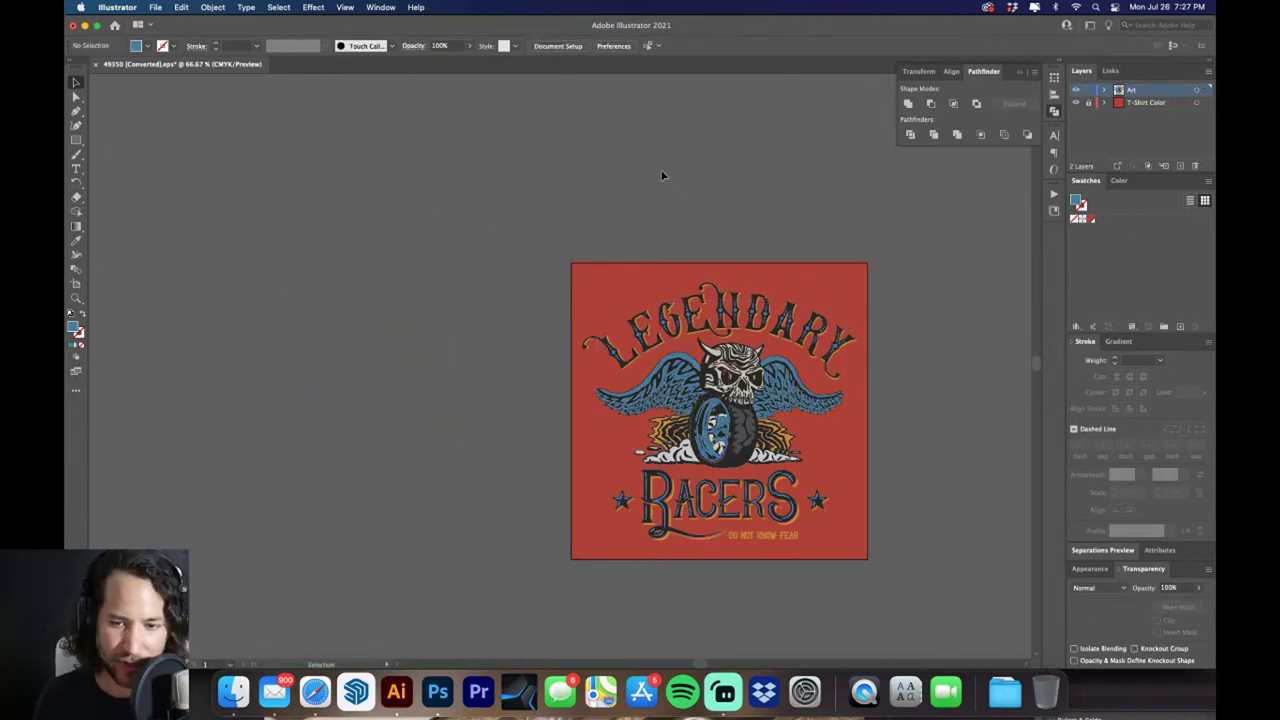
{"action": "scroll", "coordinate": [600, 220], "scroll_direction": "down", "scroll_amount": 3}
{"action": "scroll", "coordinate": [600, 220], "scroll_direction": "right", "scroll_amount": 3}
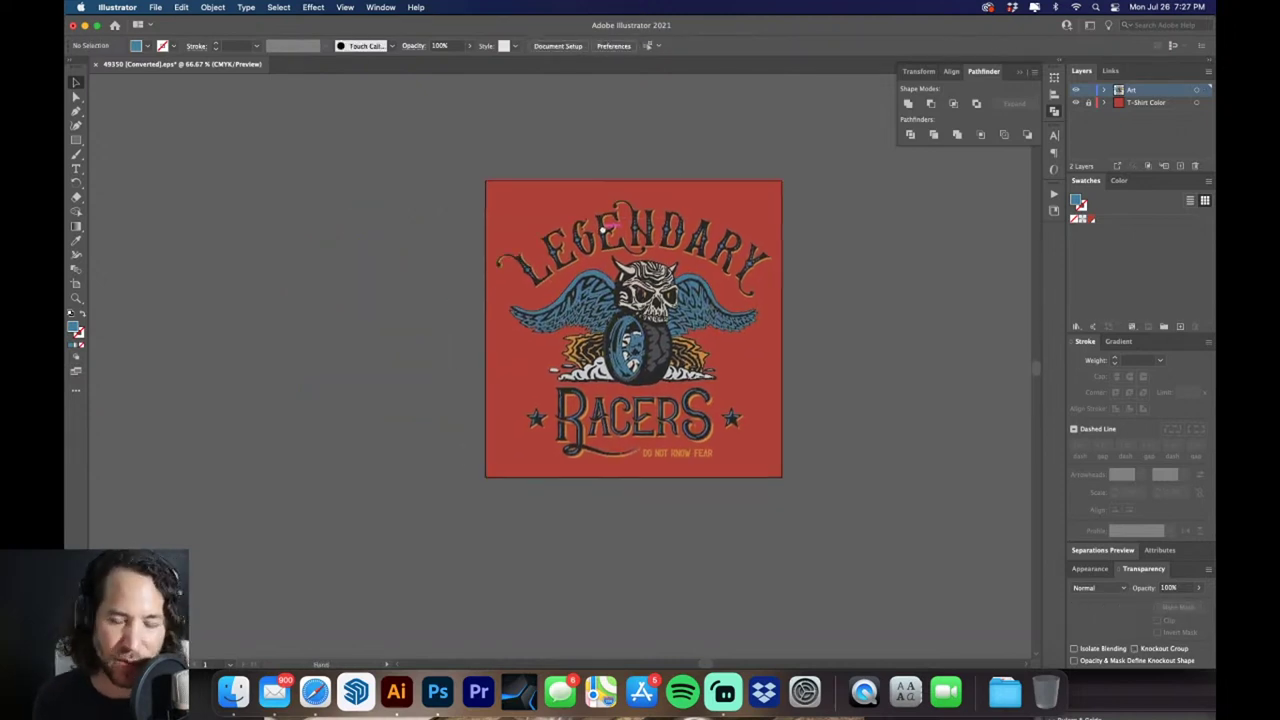
{"action": "left_click", "coordinate": [584, 302], "text": "super"}
{"action": "scroll", "coordinate": [620, 308], "scroll_direction": "up", "scroll_amount": 5}
{"action": "scroll", "coordinate": [620, 280], "scroll_direction": "down", "scroll_amount": 3}
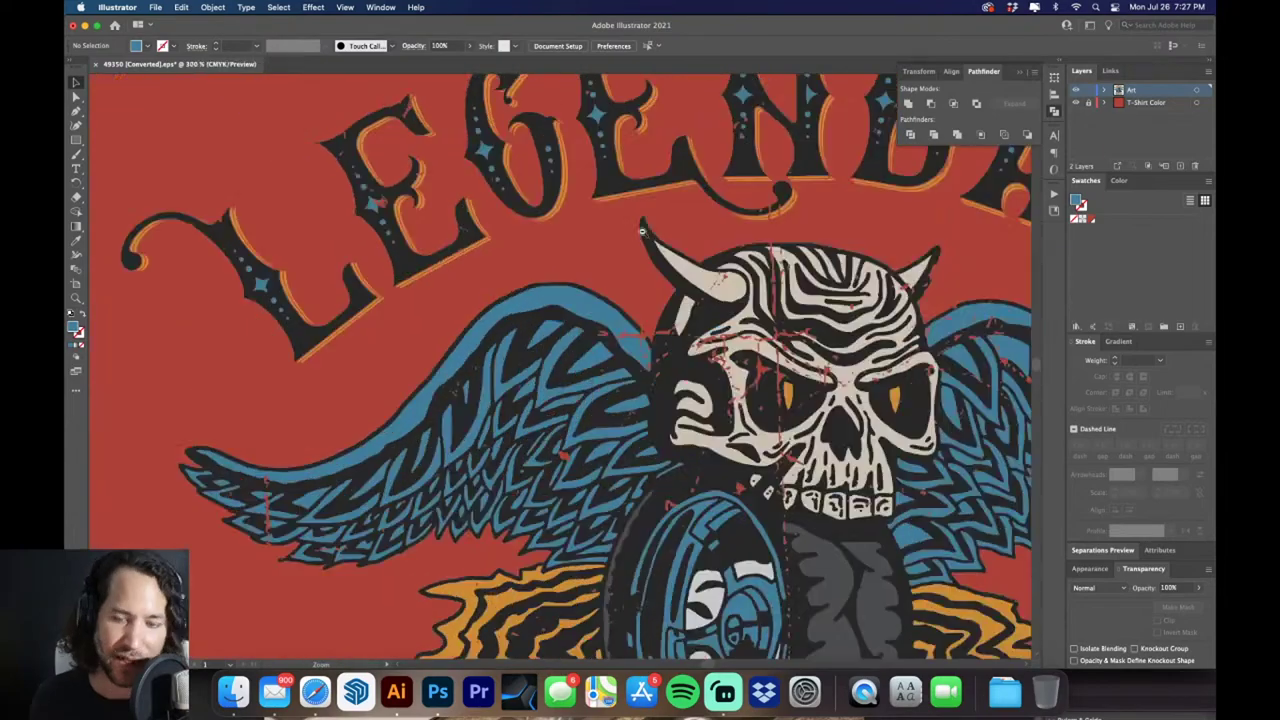
{"action": "left_click", "coordinate": [571, 289]}
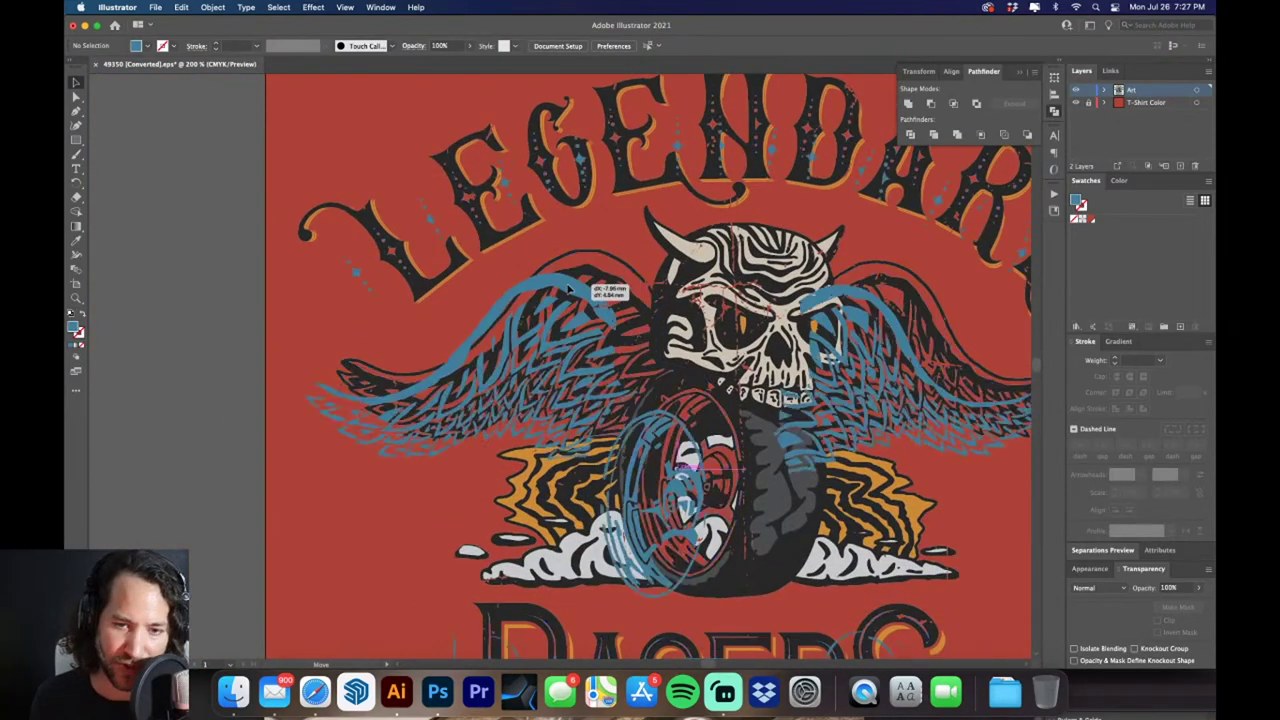
{"action": "key", "text": "super+z"}
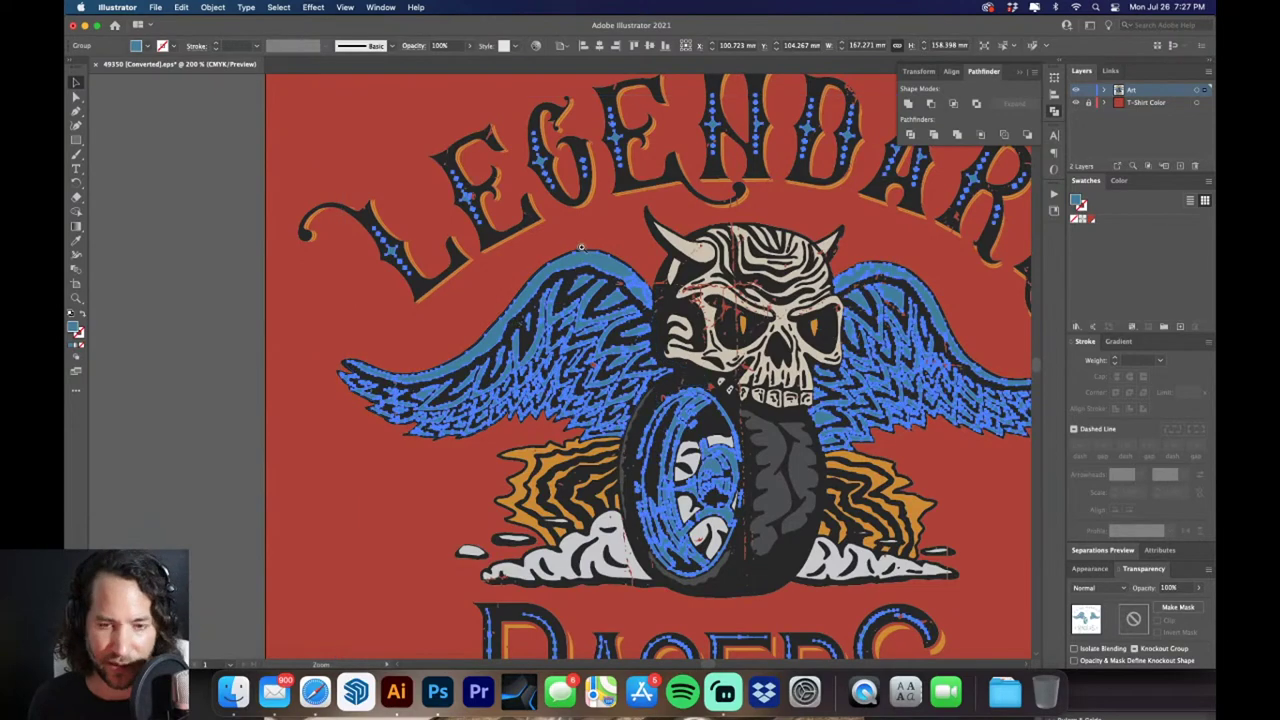
{"action": "left_click_drag", "start_coordinate": [578, 258], "coordinate": [700, 387]}
{"action": "key", "text": "super+minus"}
{"action": "key", "text": "super+minus"}
{"action": "key", "text": "super+minus"}
{"action": "key", "text": "super+minus"}
{"action": "key", "text": "super+minus"}
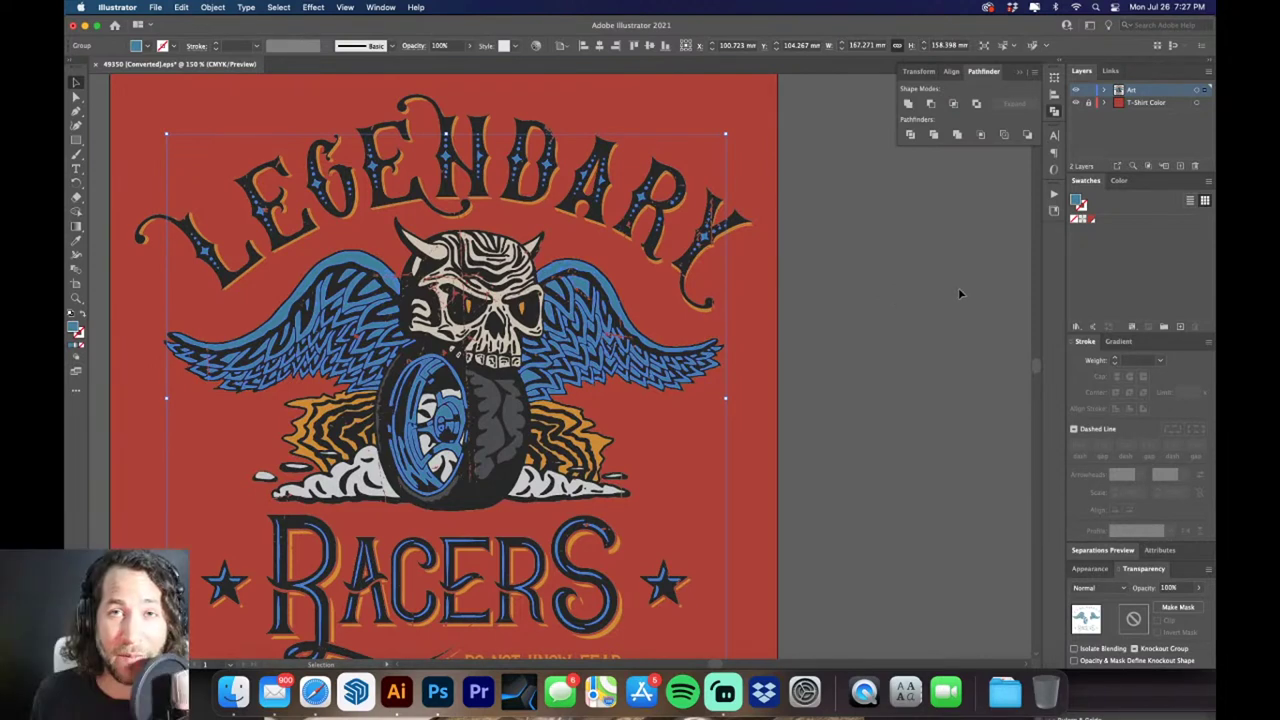
Select the artwork group and save its blue fill as a spot swatch named 'Columbia Blue'
{"action": "left_click", "coordinate": [903, 306]}
{"action": "left_click_drag", "start_coordinate": [666, 307], "coordinate": [762, 268]}
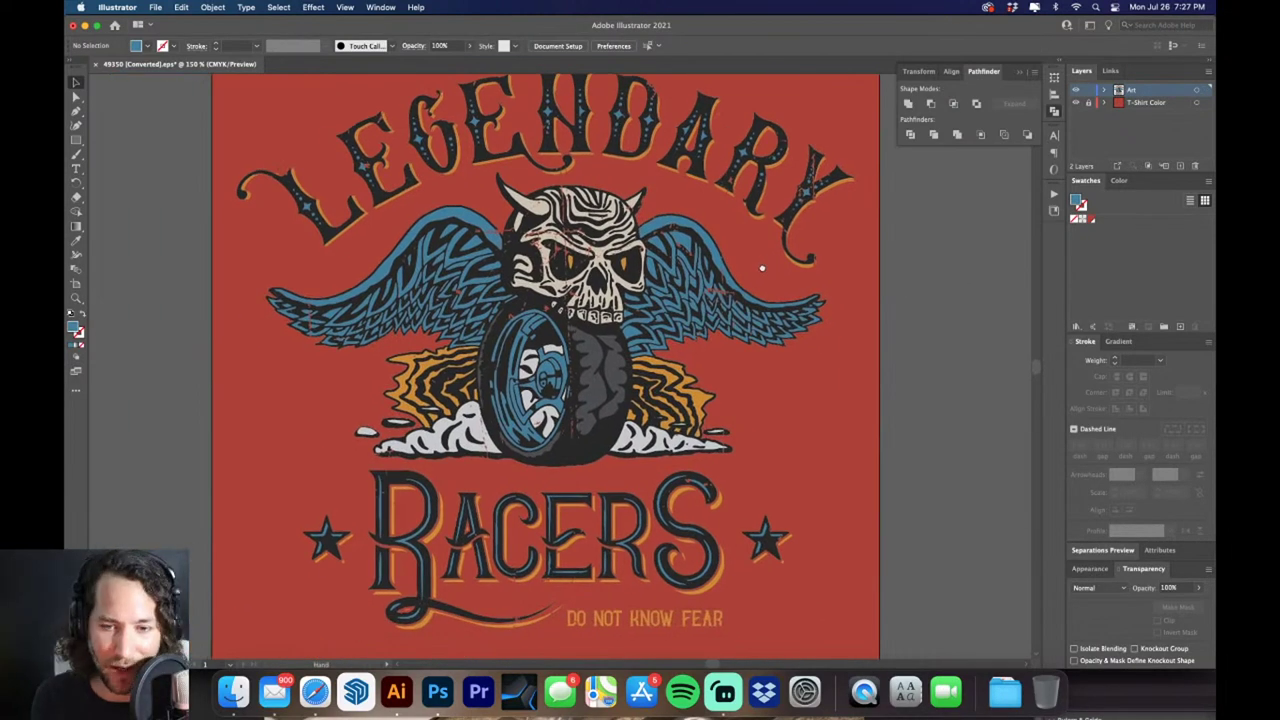
{"action": "left_click", "coordinate": [557, 253]}
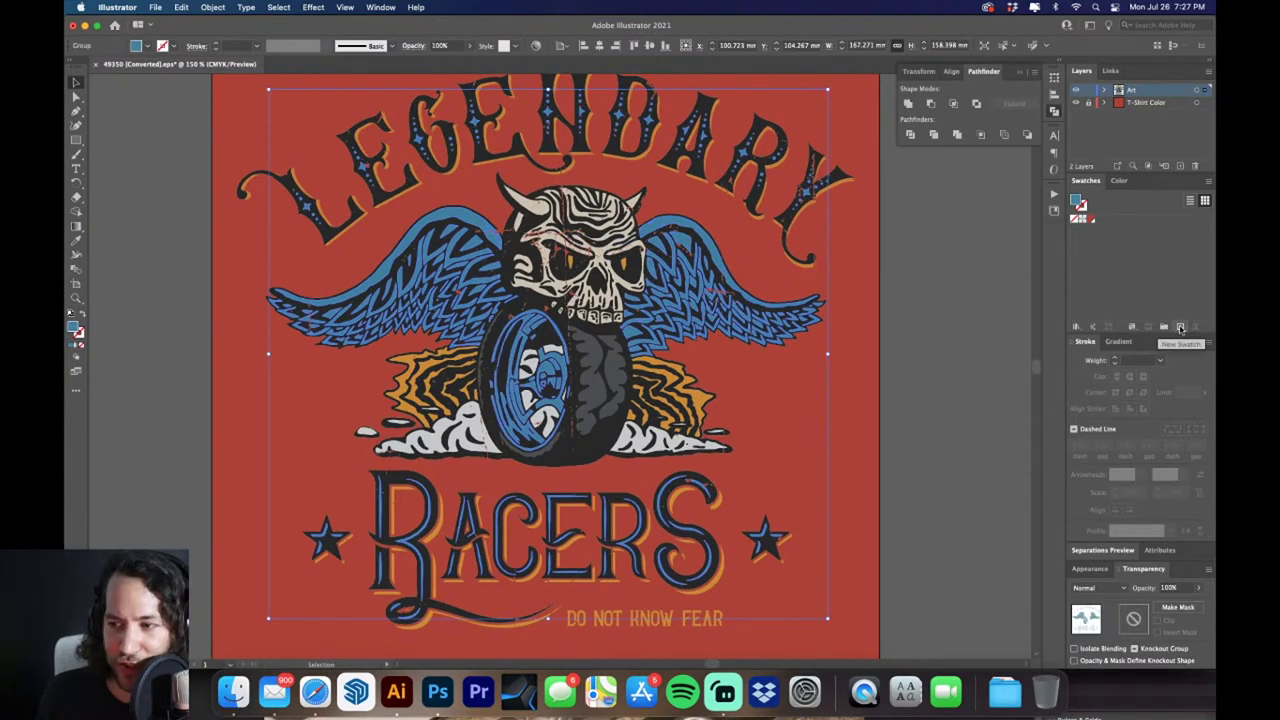
{"action": "left_click", "coordinate": [1180, 328]}
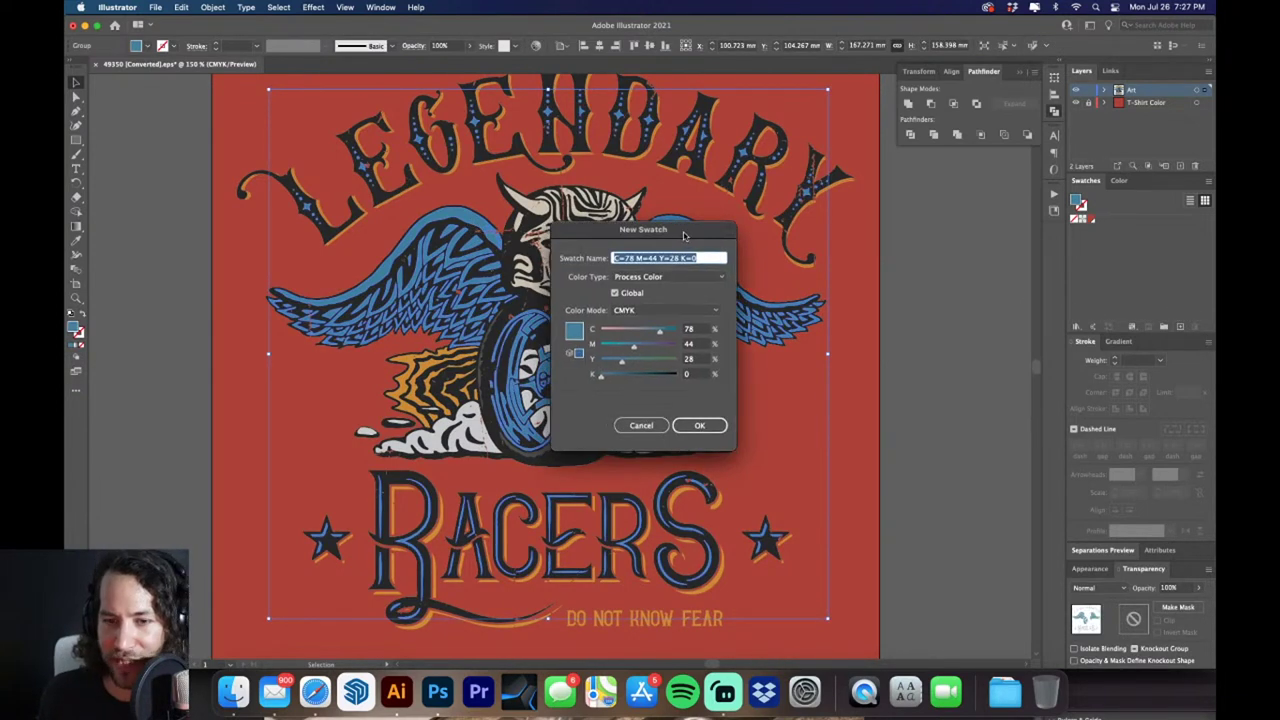
{"action": "left_click_drag", "start_coordinate": [684, 235], "coordinate": [904, 270]}
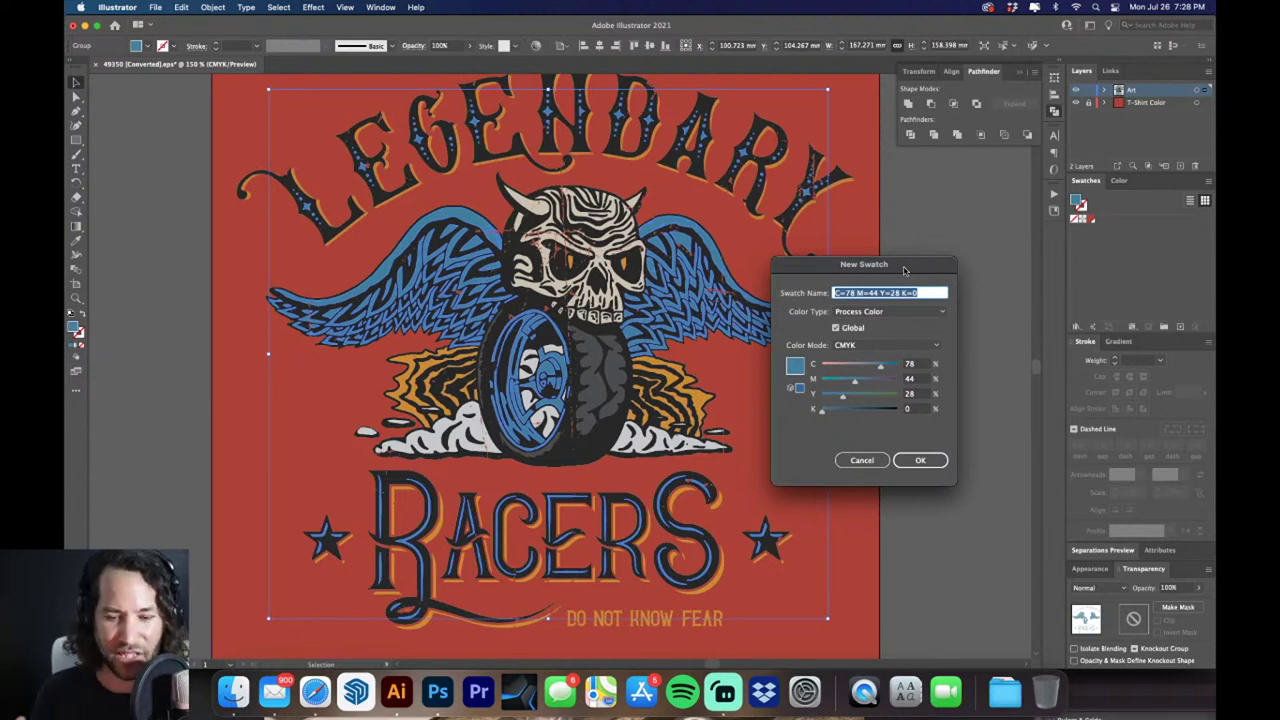
{"action": "type", "text": "Columbia Blue"}
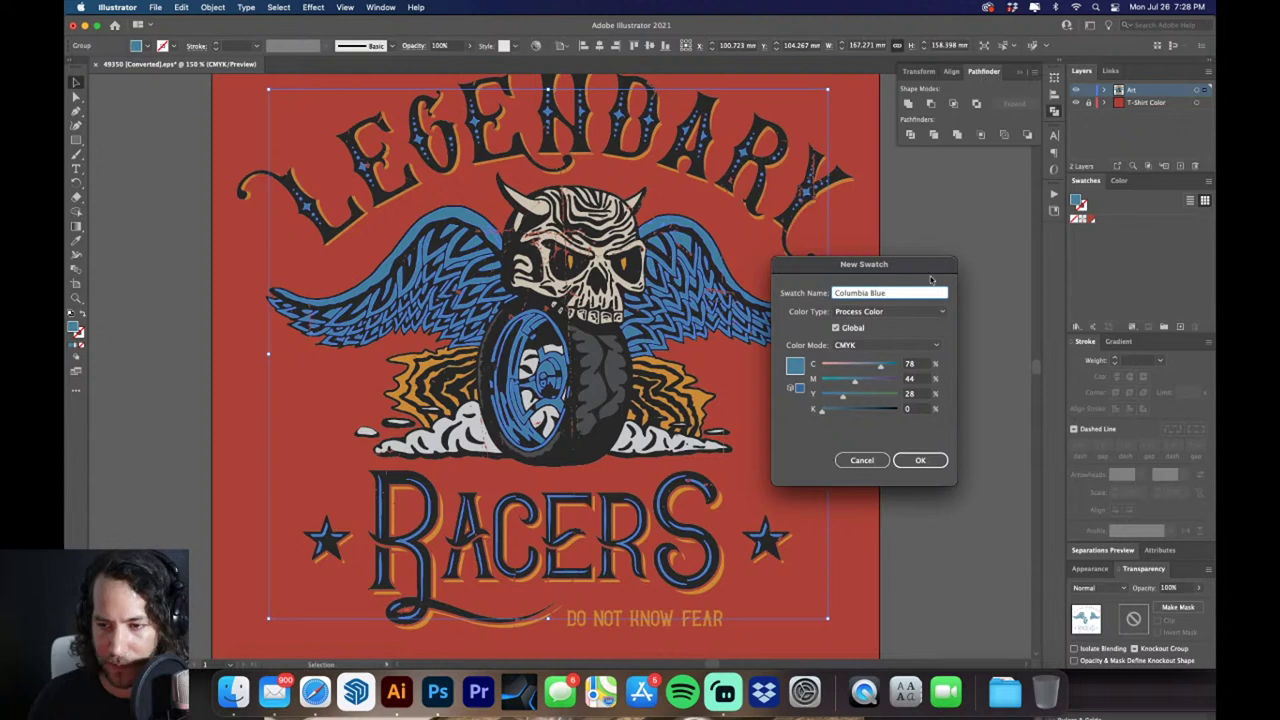
{"action": "left_click", "coordinate": [878, 313]}
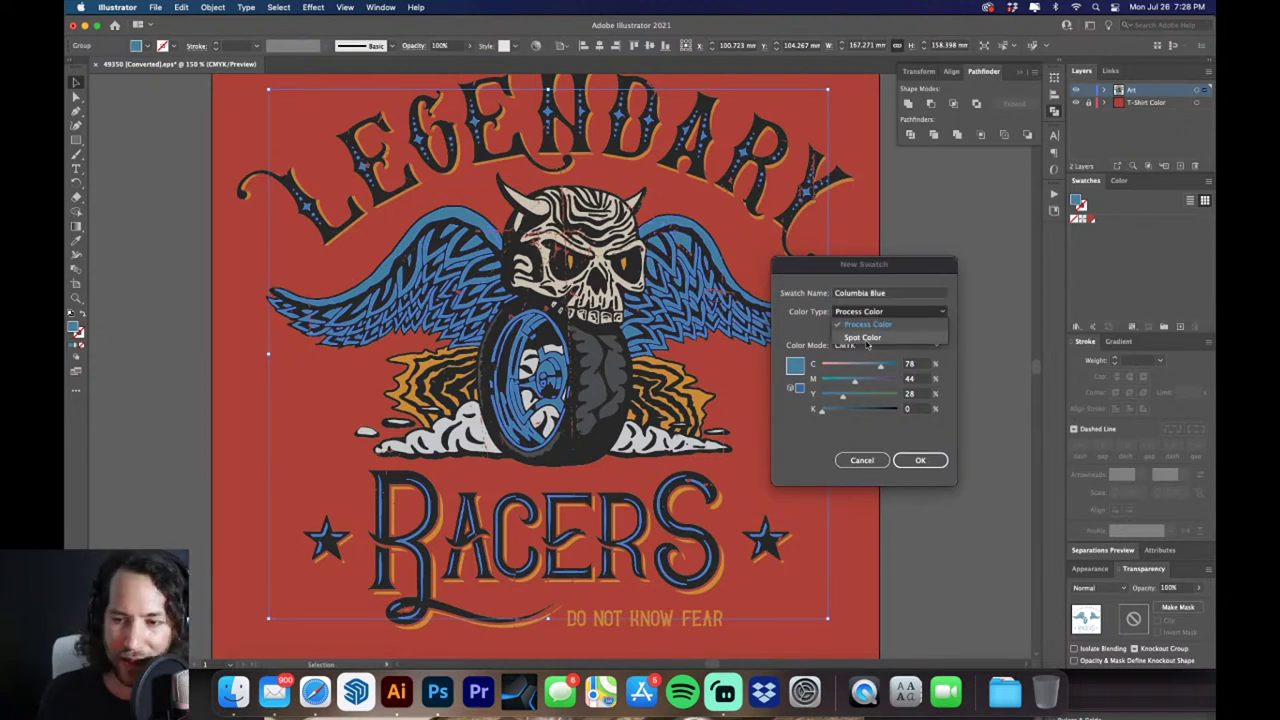
{"action": "left_click", "coordinate": [868, 343]}
{"action": "left_click", "coordinate": [920, 460]}
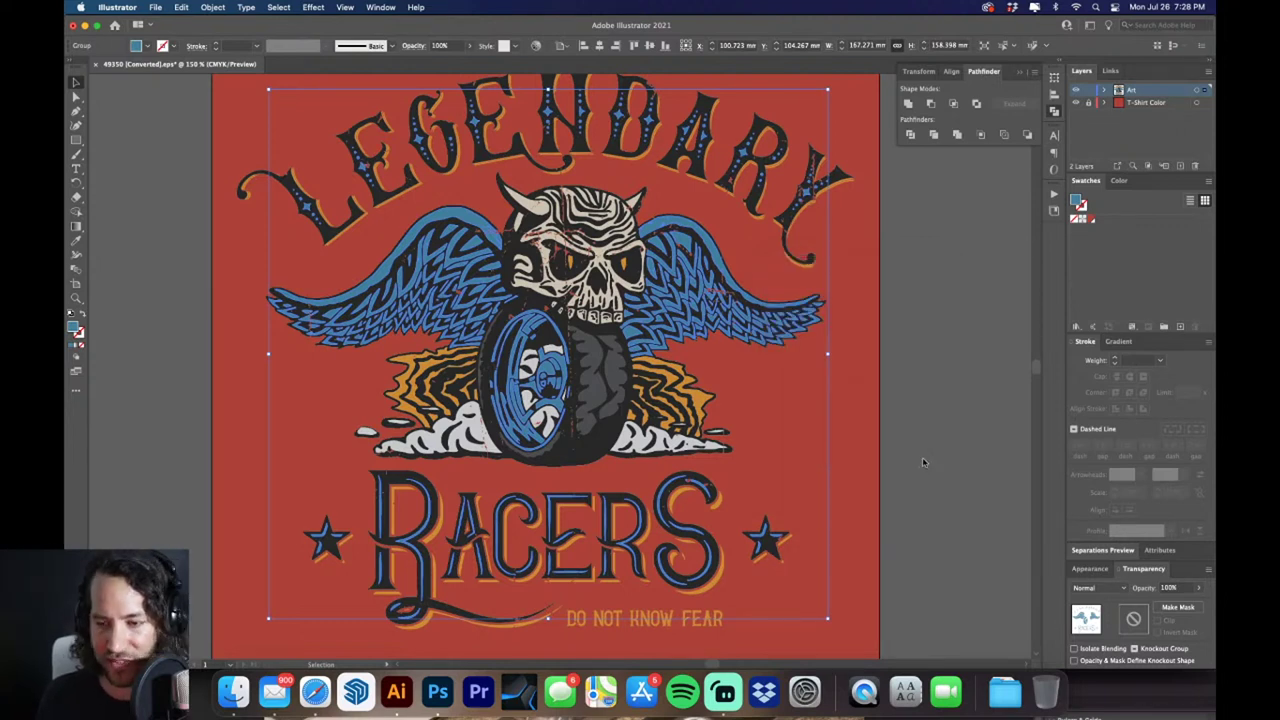
{"action": "left_click", "coordinate": [973, 308]}
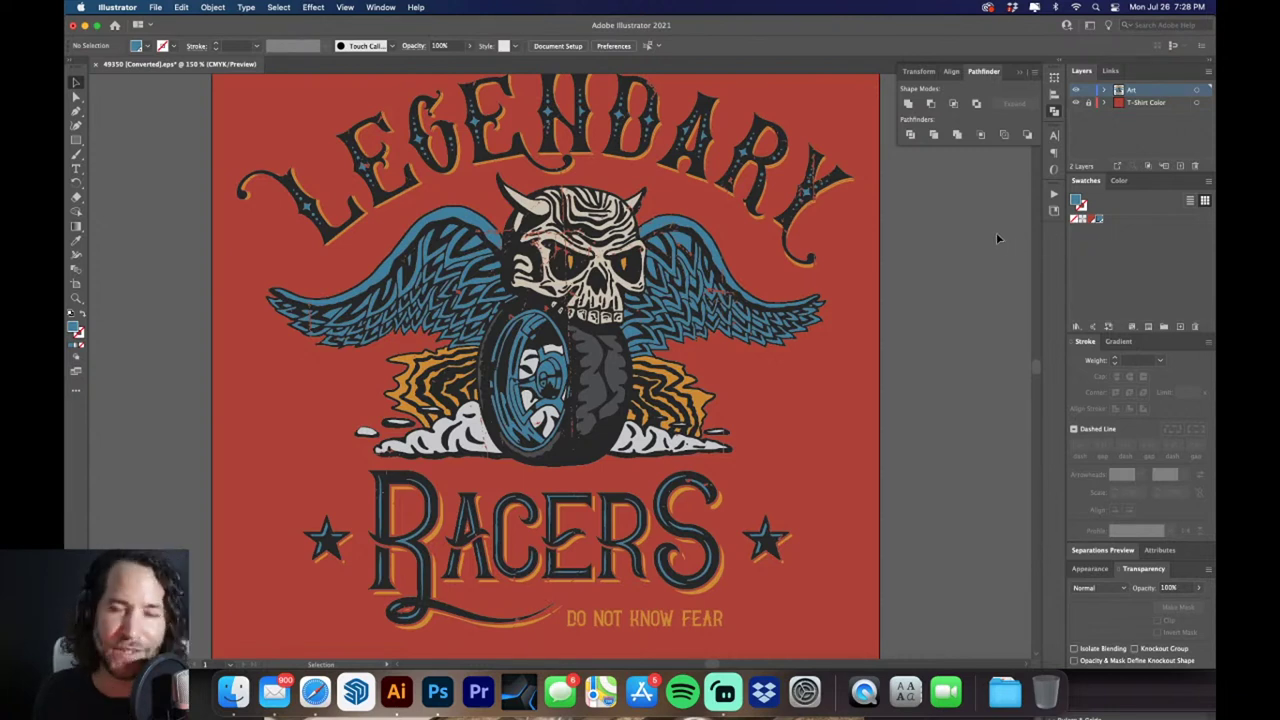
Zoom in on the wheel and flames and inspect the flame group
{"action": "key", "text": "z"}
{"action": "left_click_drag", "start_coordinate": [385, 380], "coordinate": [556, 418]}
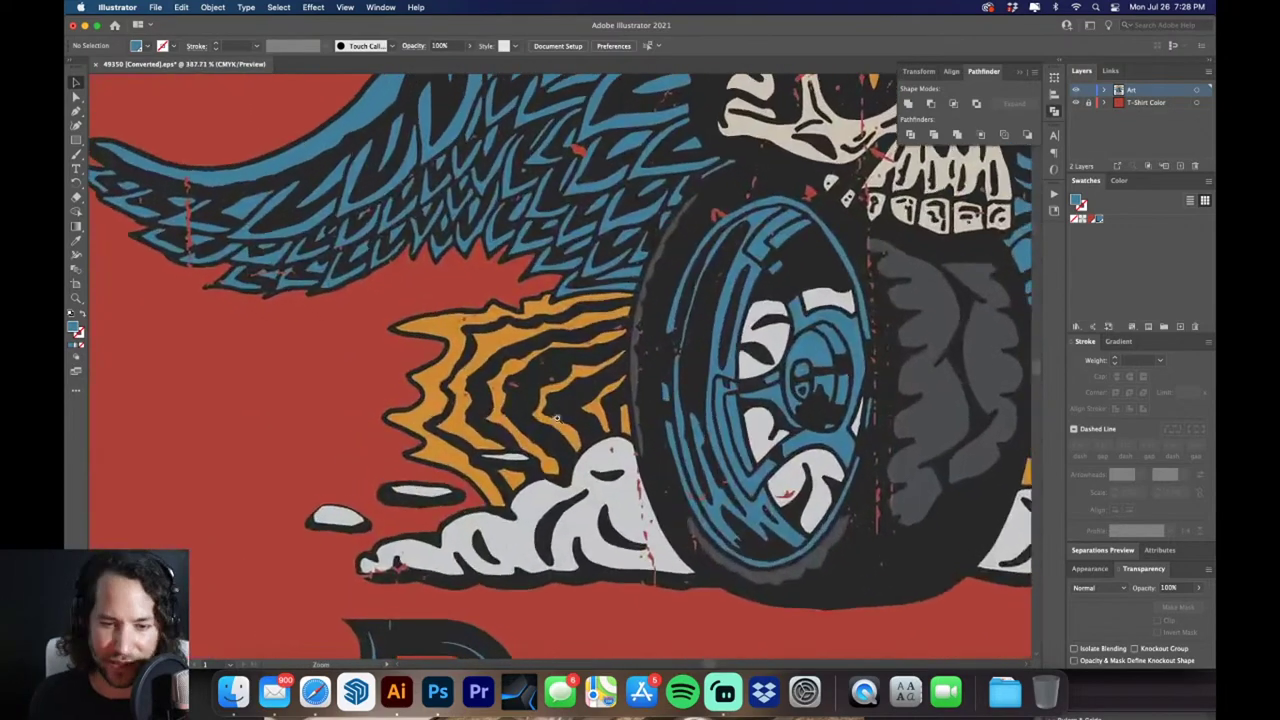
{"action": "left_click_drag", "start_coordinate": [430, 360], "coordinate": [470, 345]}
{"action": "key", "text": "v"}
{"action": "left_click", "coordinate": [473, 330]}
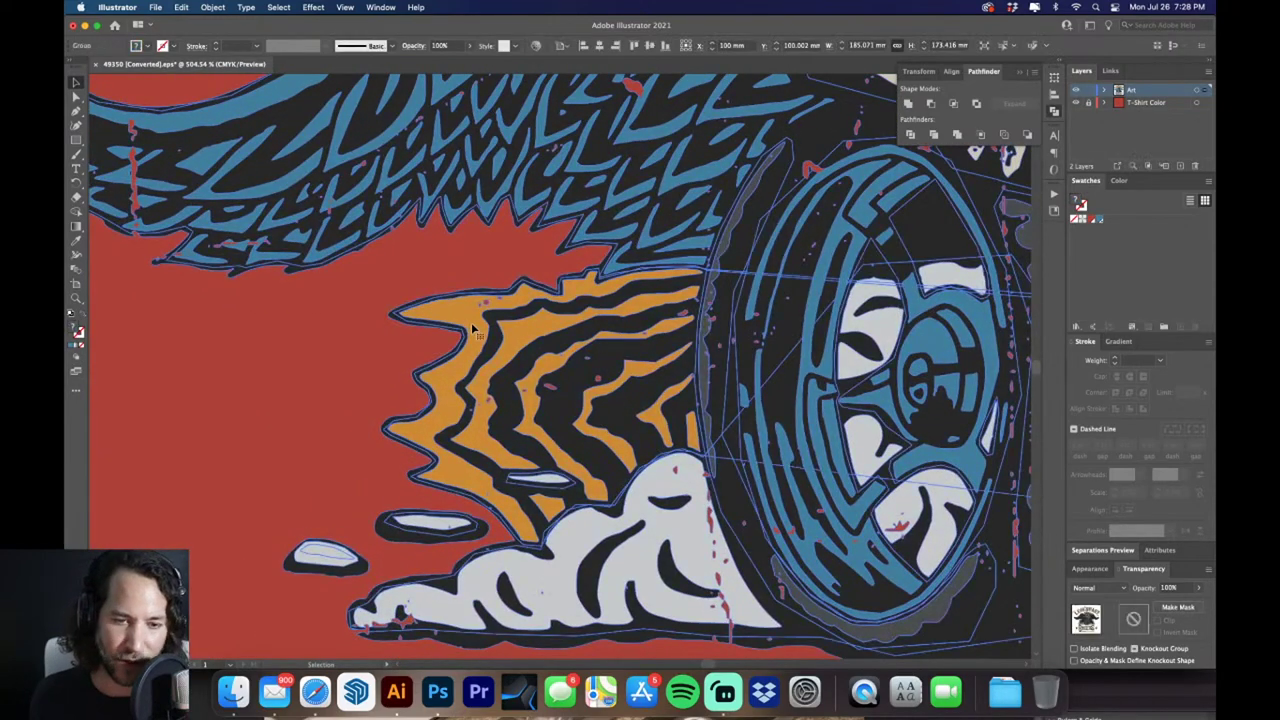
{"action": "key", "text": "super+minus"}
{"action": "key", "text": "super+minus"}
{"action": "key", "text": "super+minus"}
{"action": "key", "text": "super+minus"}
{"action": "key", "text": "super+shift+a"}
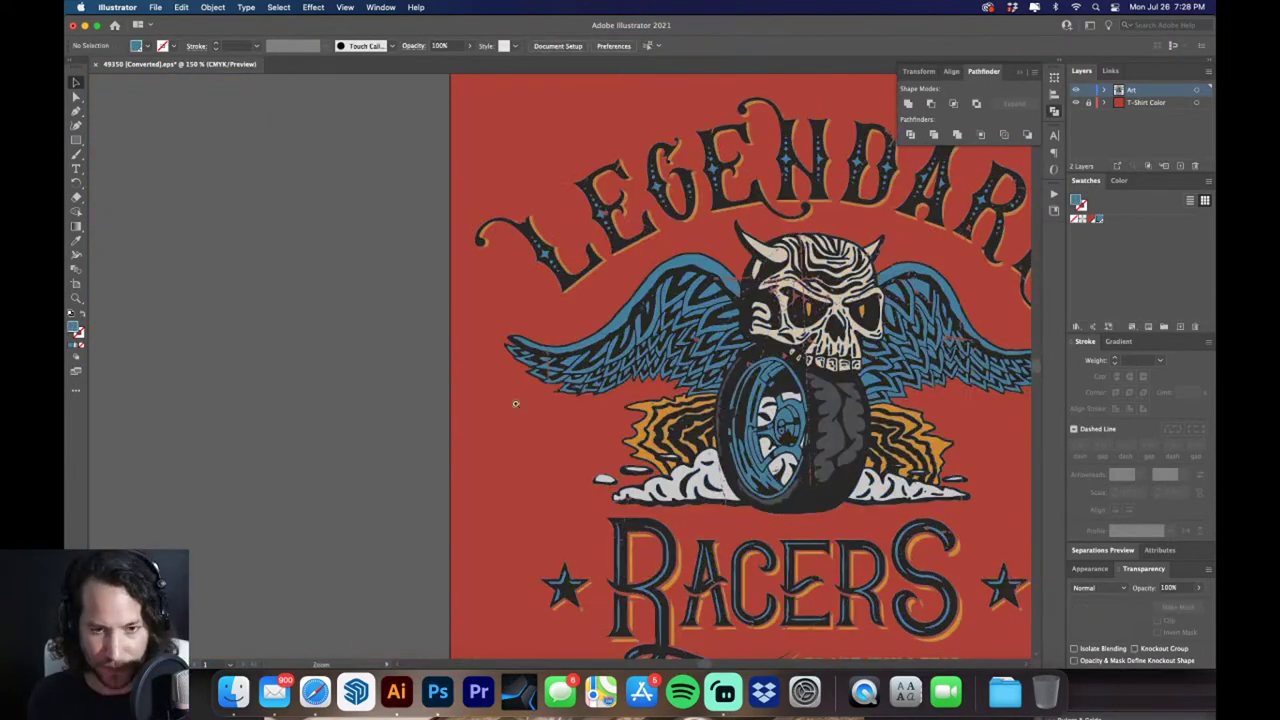
{"action": "left_click_drag", "start_coordinate": [516, 403], "coordinate": [575, 405]}
Direct-select an orange flame and select every object sharing its orange fill
{"action": "key", "text": "a"}
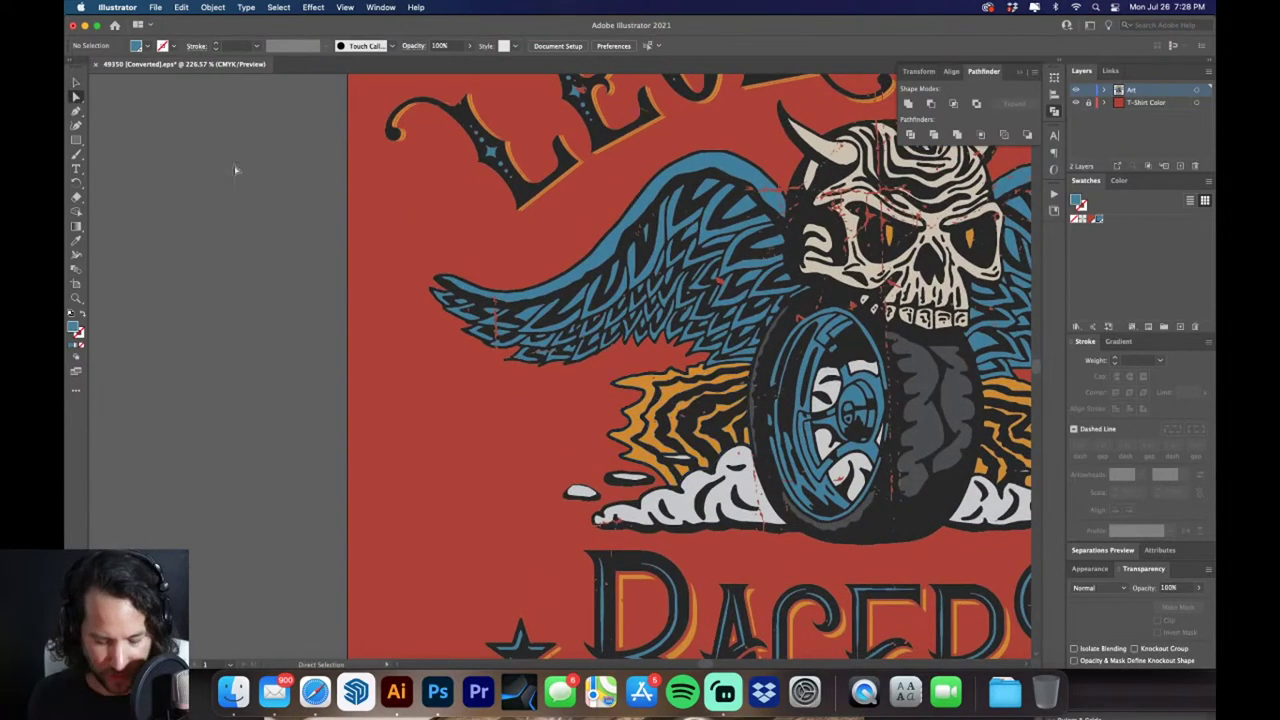
{"action": "left_click", "coordinate": [625, 381]}
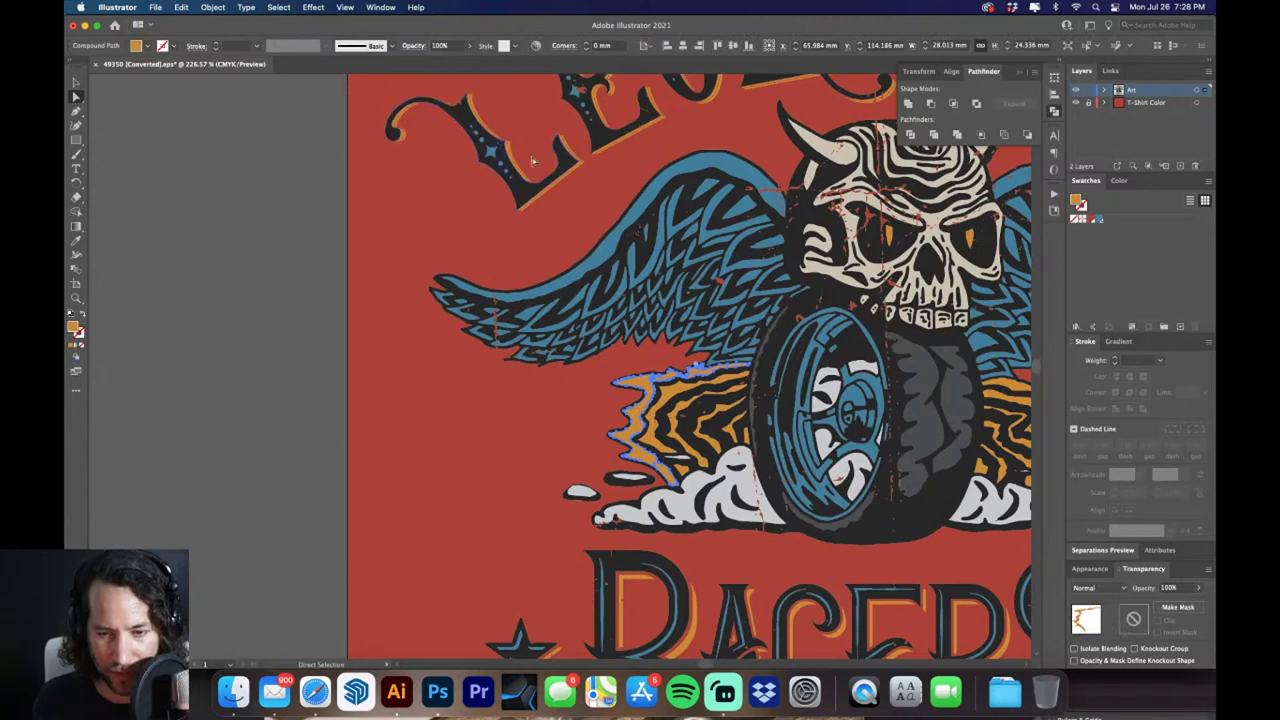
{"action": "left_click", "coordinate": [283, 9]}
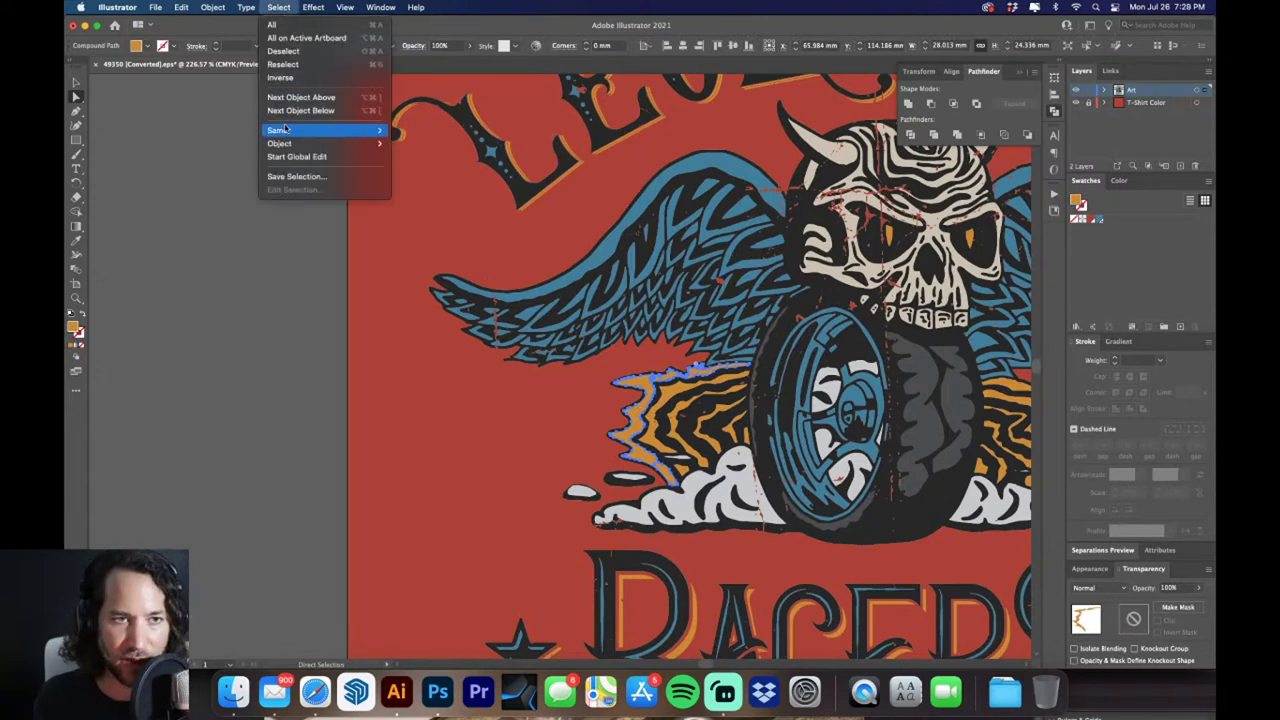
{"action": "mouse_move", "coordinate": [365, 131]}
{"action": "left_click", "coordinate": [438, 184]}
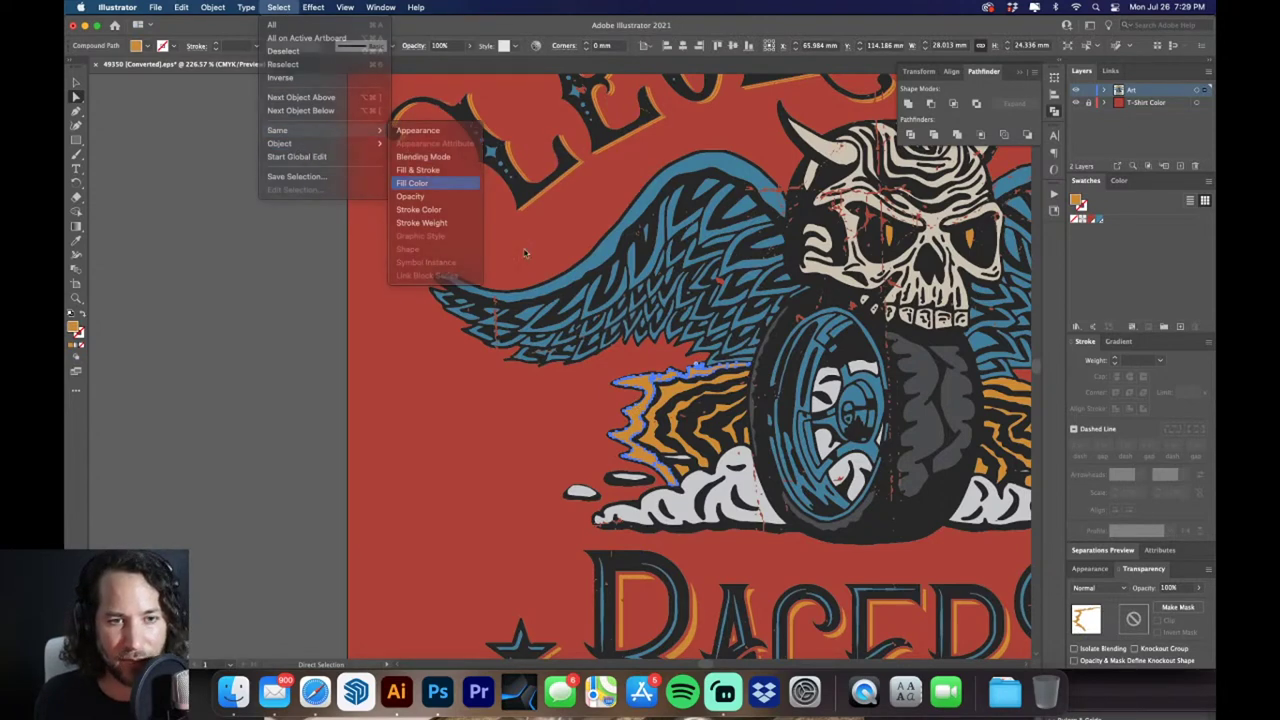
{"action": "key", "text": "super+minus"}
{"action": "key", "text": "super+minus"}
{"action": "key", "text": "super+minus"}
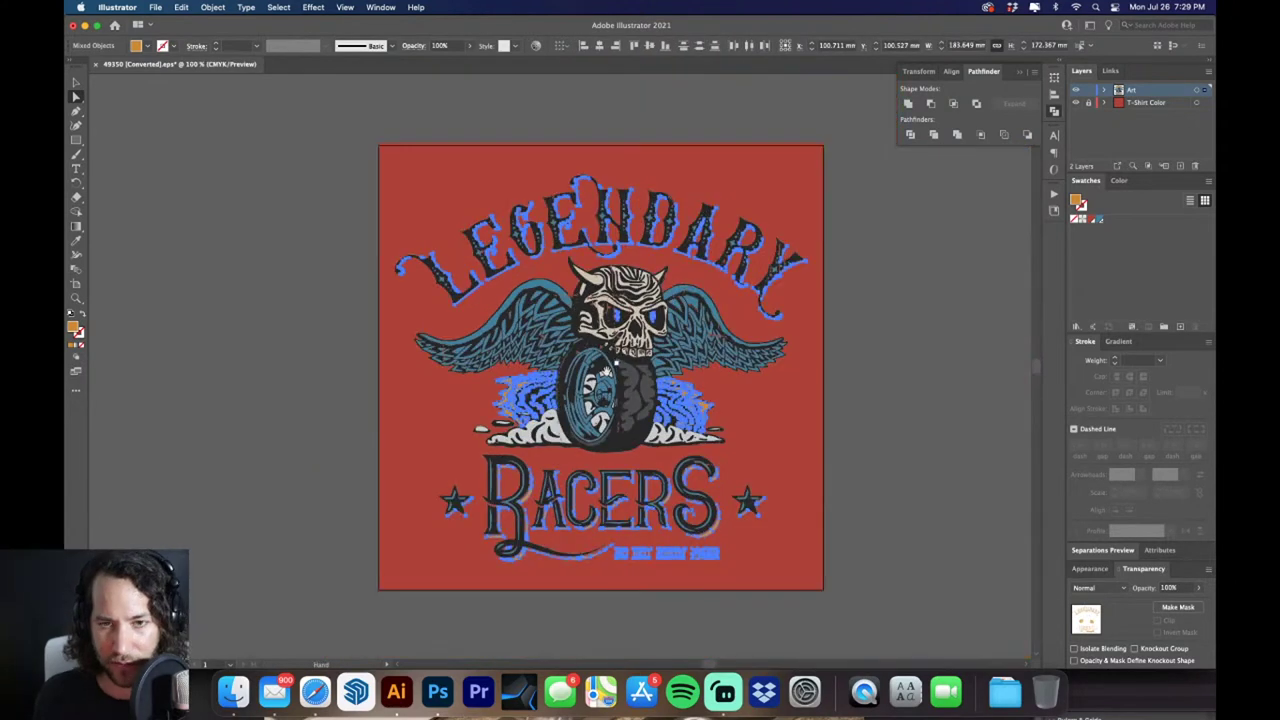
{"action": "key", "text": "Delete"}
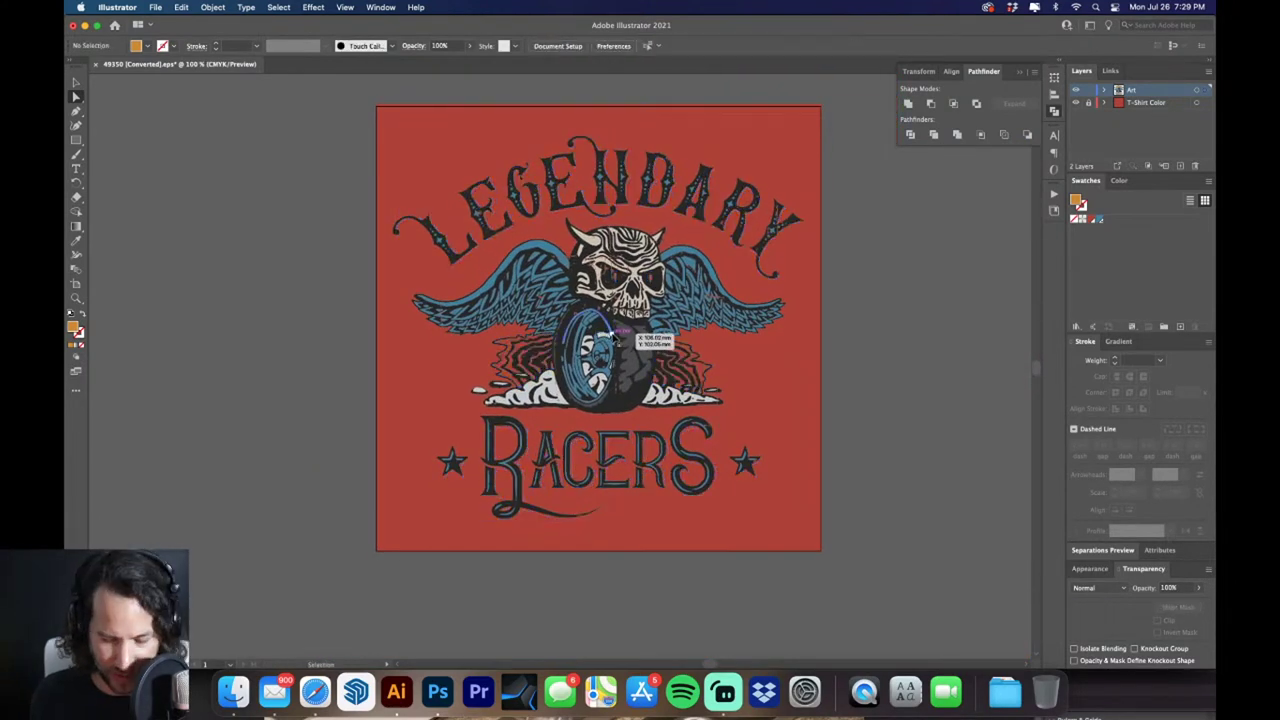
{"action": "key", "text": "super+z"}
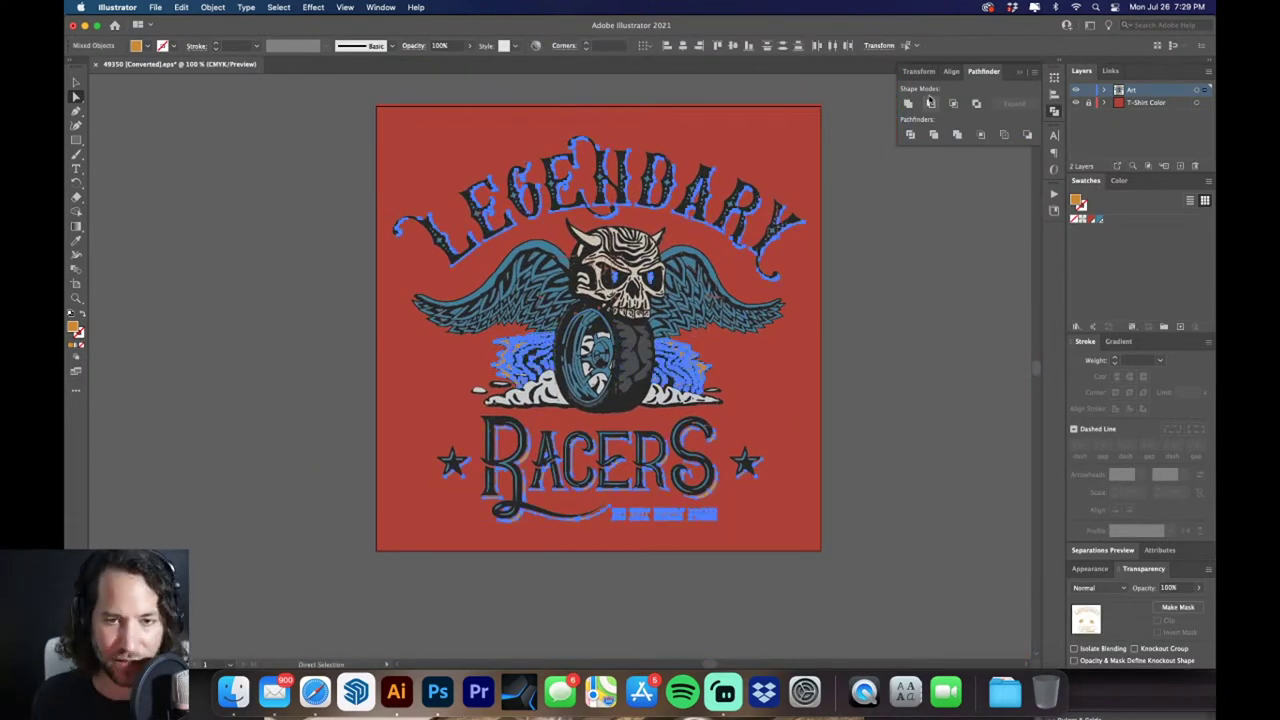
Unite the selected orange shapes into one combined shape and check the merge
{"action": "left_click", "coordinate": [909, 105]}
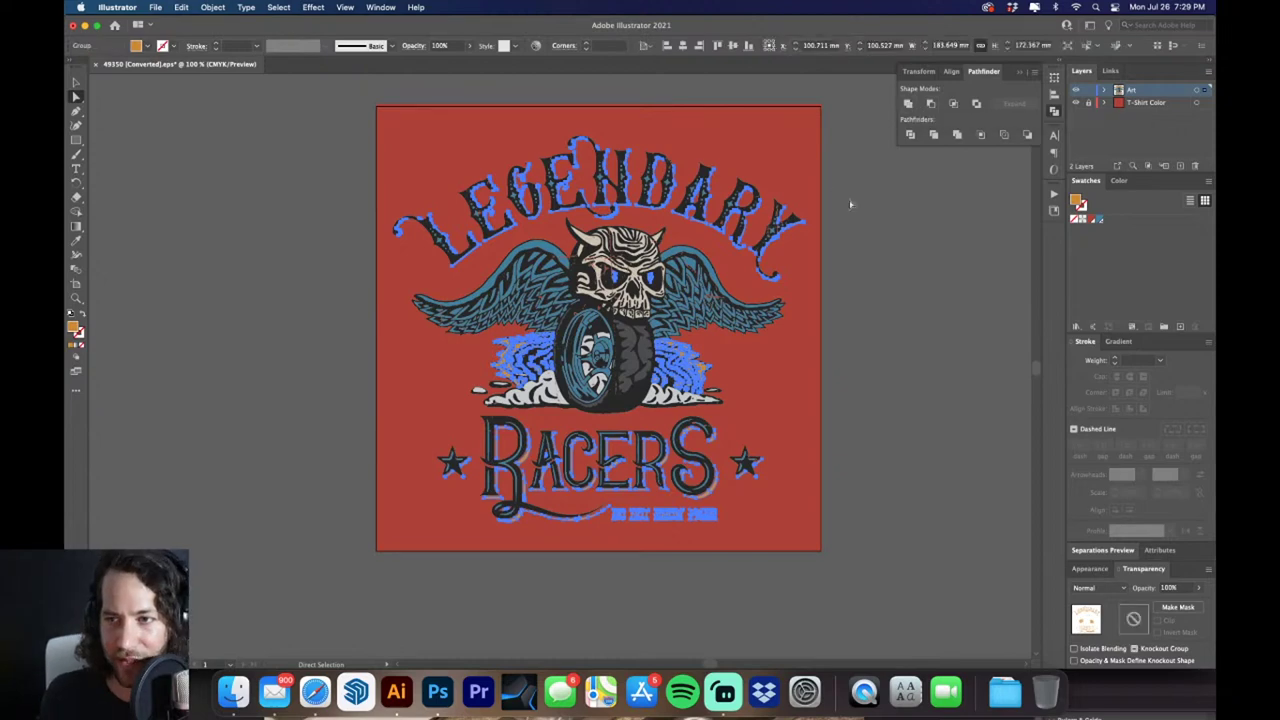
{"action": "left_click", "coordinate": [916, 299]}
{"action": "left_click_drag", "start_coordinate": [502, 365], "coordinate": [545, 362]}
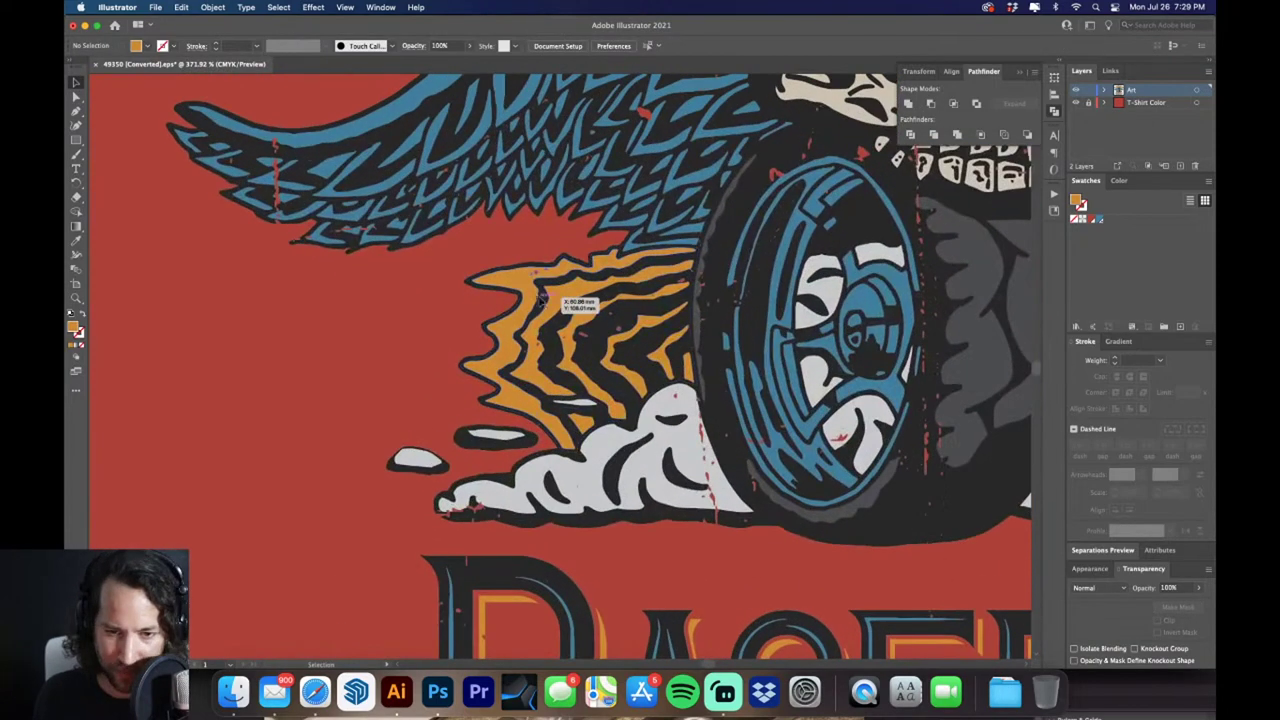
{"action": "left_click", "coordinate": [562, 338]}
{"action": "key", "text": "super+0"}
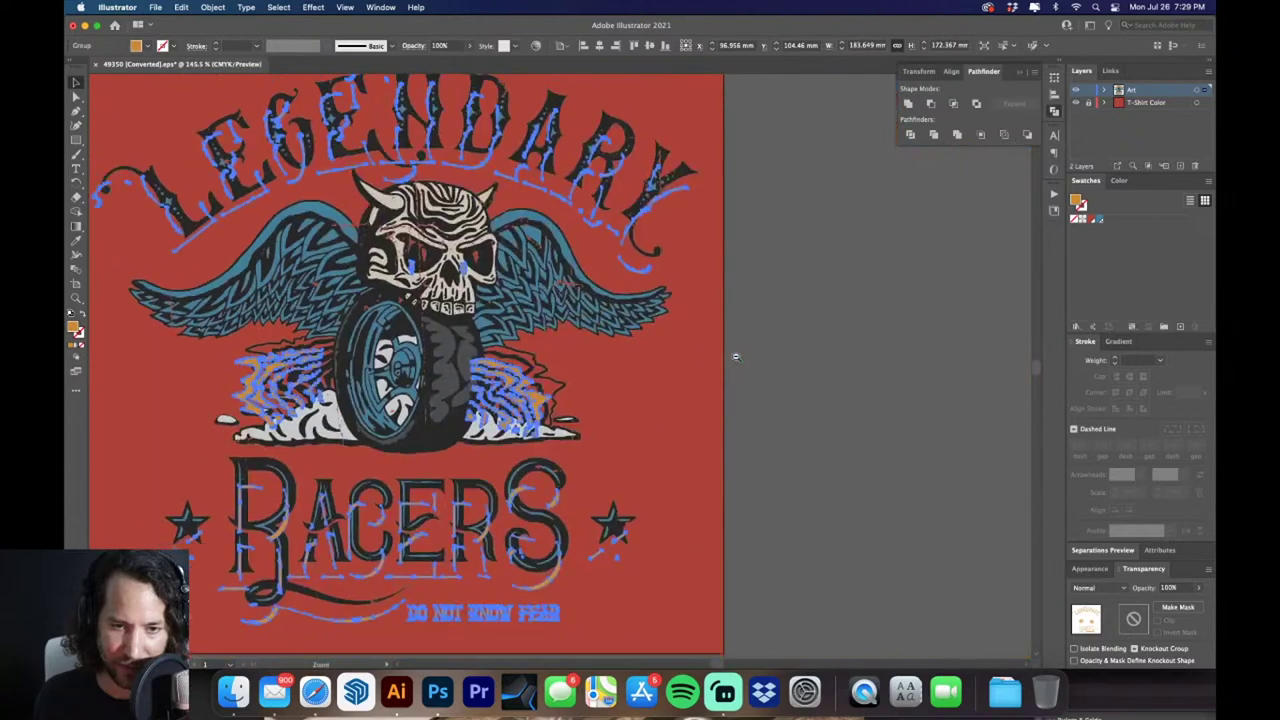
{"action": "left_click", "coordinate": [923, 293]}
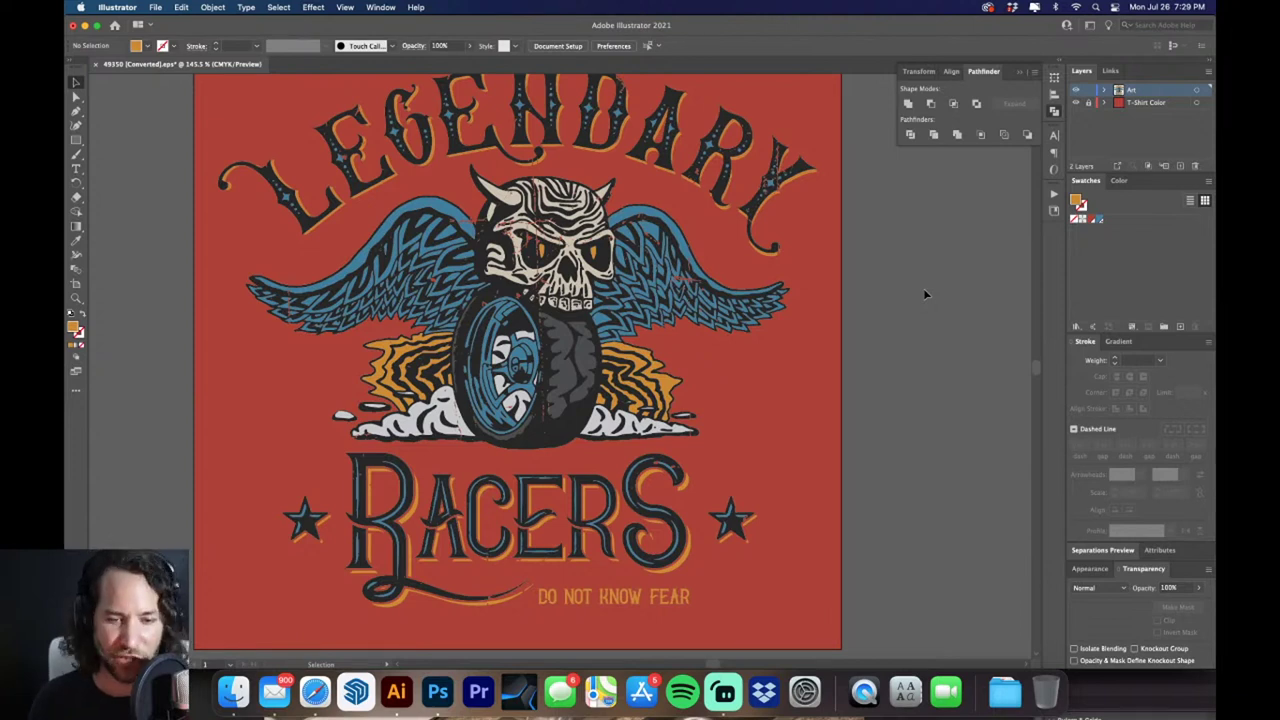
Direct-select a grey tyre-tread path, select all shapes with its fill, and unite them
{"action": "scroll", "coordinate": [672, 312], "scroll_direction": "left", "scroll_amount": 2}
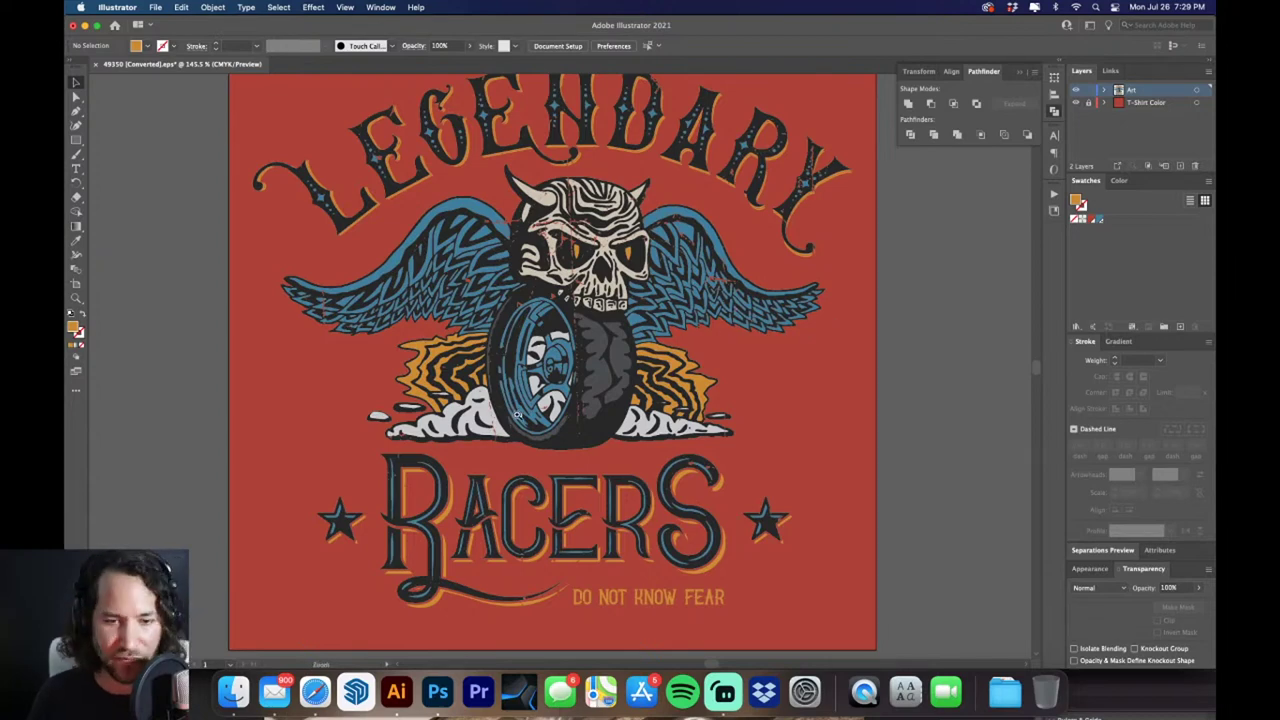
{"action": "scroll", "coordinate": [518, 414], "scroll_direction": "up", "scroll_amount": 4}
{"action": "scroll", "coordinate": [548, 397], "scroll_direction": "down", "scroll_amount": 2}
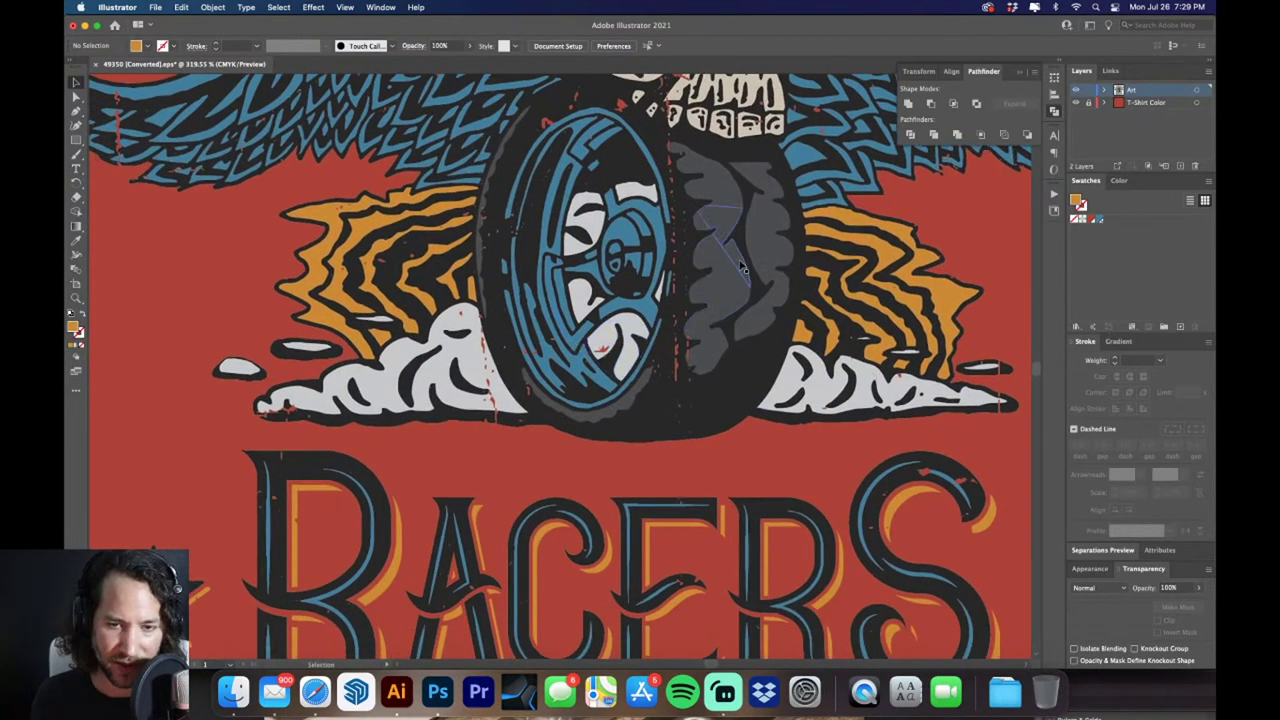
{"action": "key", "text": "a"}
{"action": "left_click", "coordinate": [729, 298]}
{"action": "scroll", "coordinate": [700, 295], "scroll_direction": "down", "scroll_amount": 2}
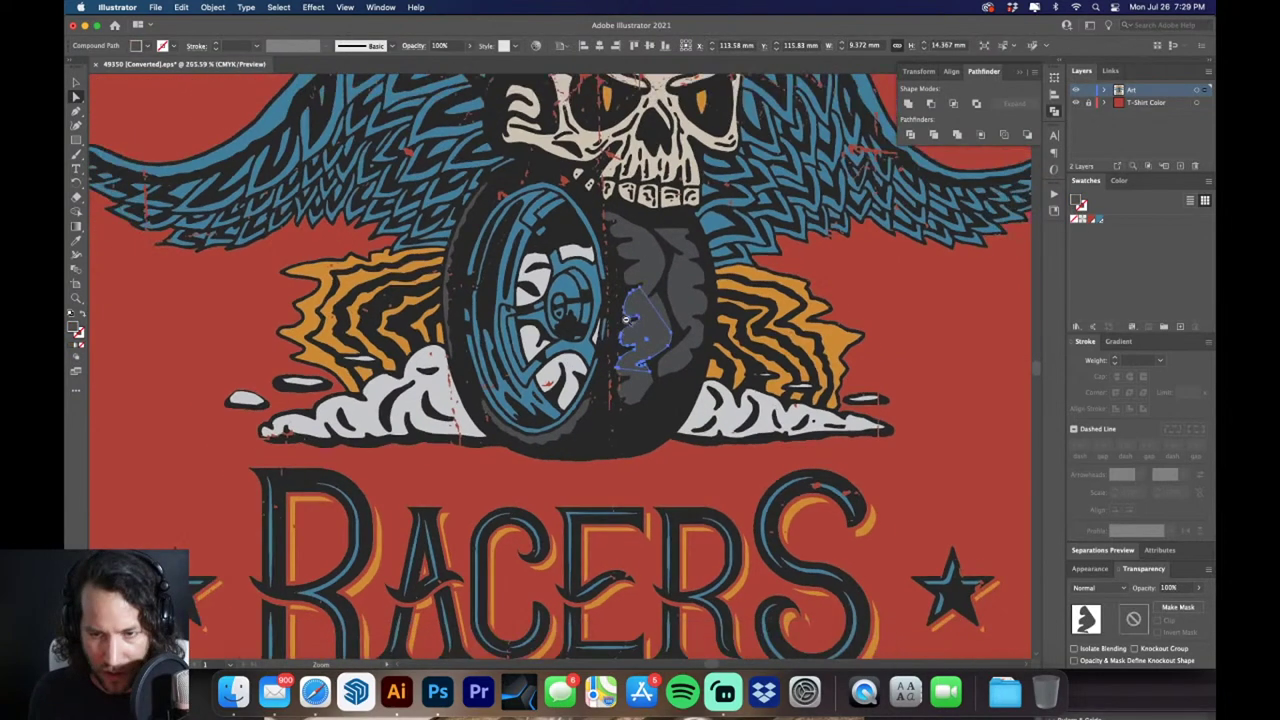
{"action": "left_click", "coordinate": [279, 8]}
{"action": "mouse_move", "coordinate": [300, 134]}
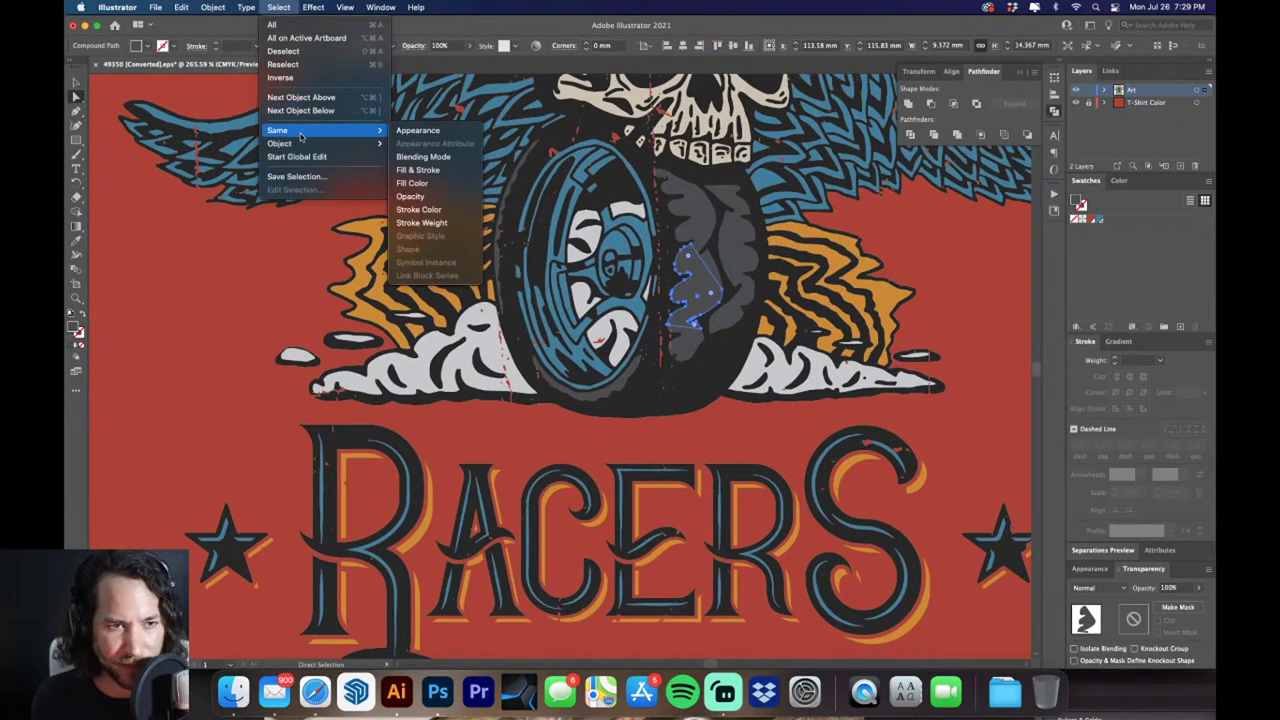
{"action": "left_click", "coordinate": [437, 190]}
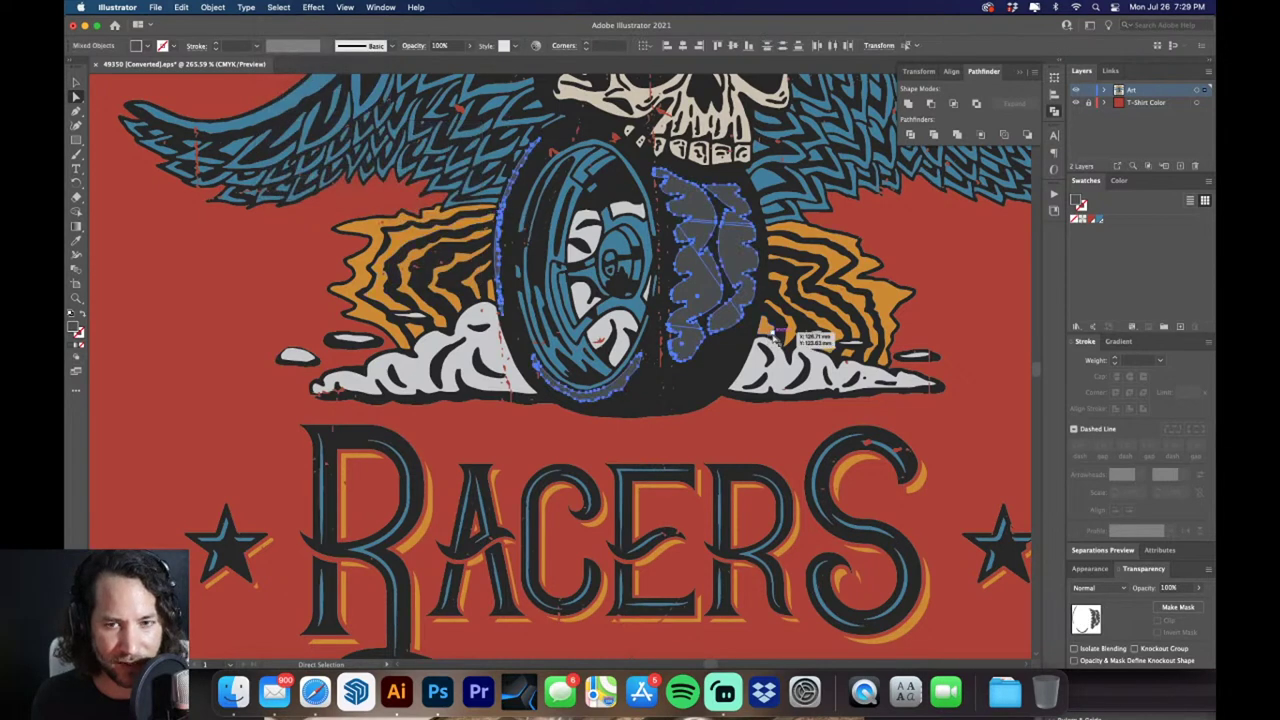
{"action": "key", "text": "Delete"}
{"action": "key", "text": "super+z"}
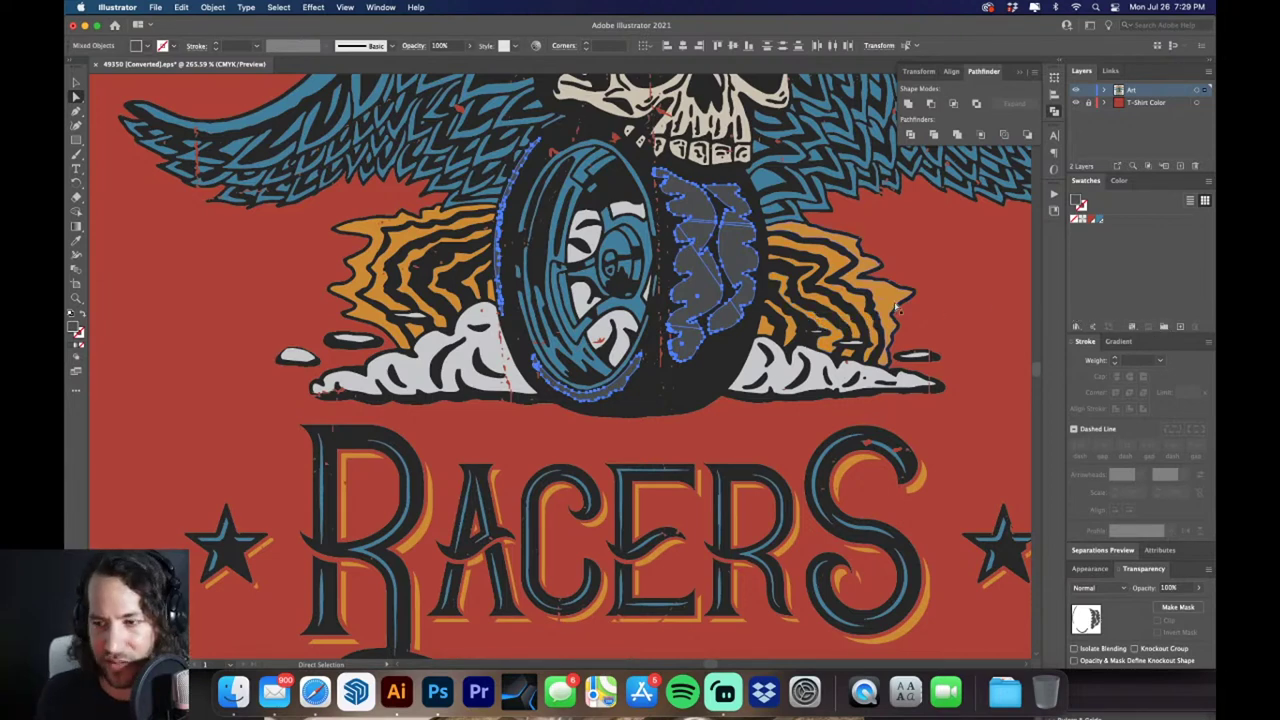
{"action": "left_click", "coordinate": [908, 104]}
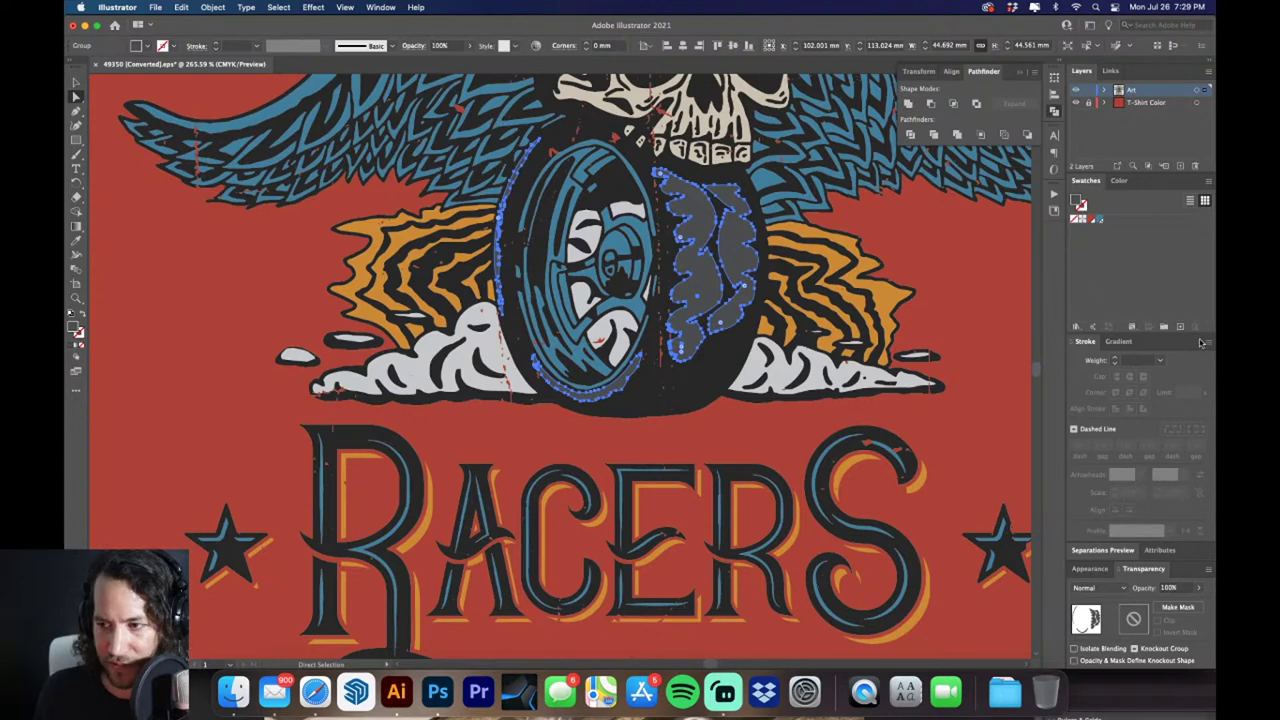
Save the tyre's grey fill as a spot swatch named 'Dark Gray'
{"action": "left_click", "coordinate": [1180, 326]}
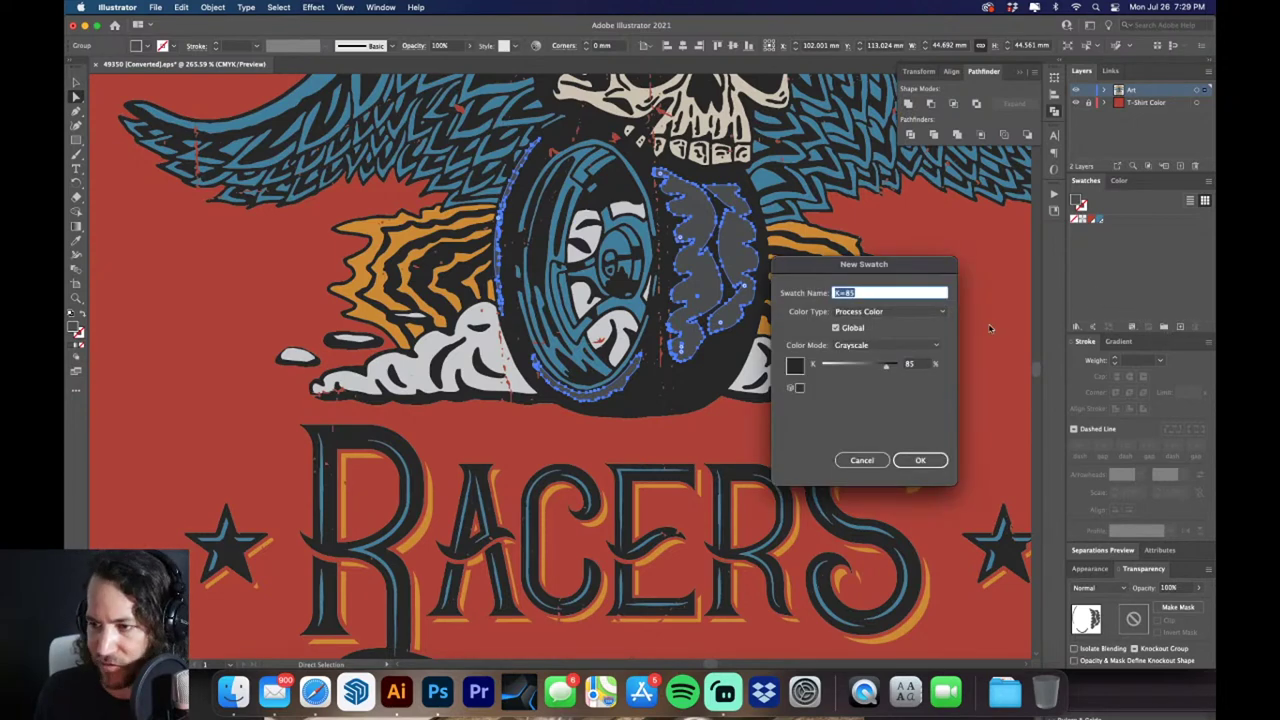
{"action": "type", "text": "Dark Gray"}
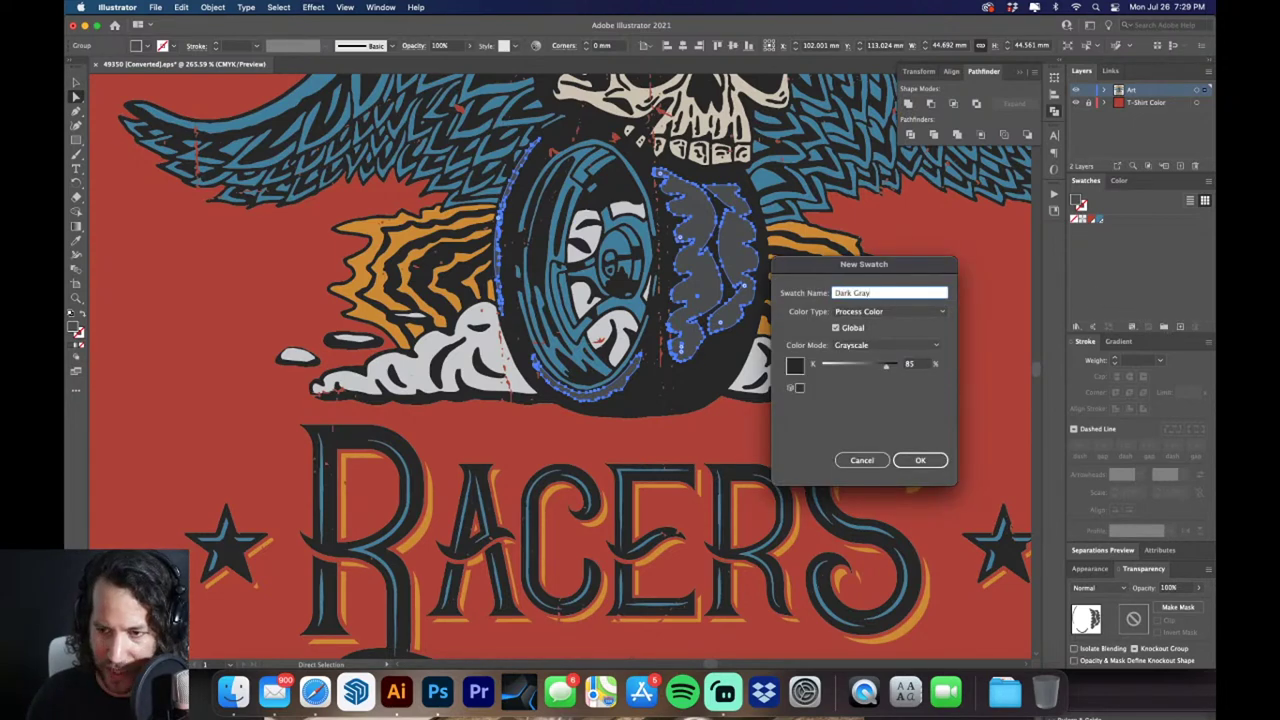
{"action": "left_click", "coordinate": [888, 311]}
{"action": "left_click", "coordinate": [882, 328]}
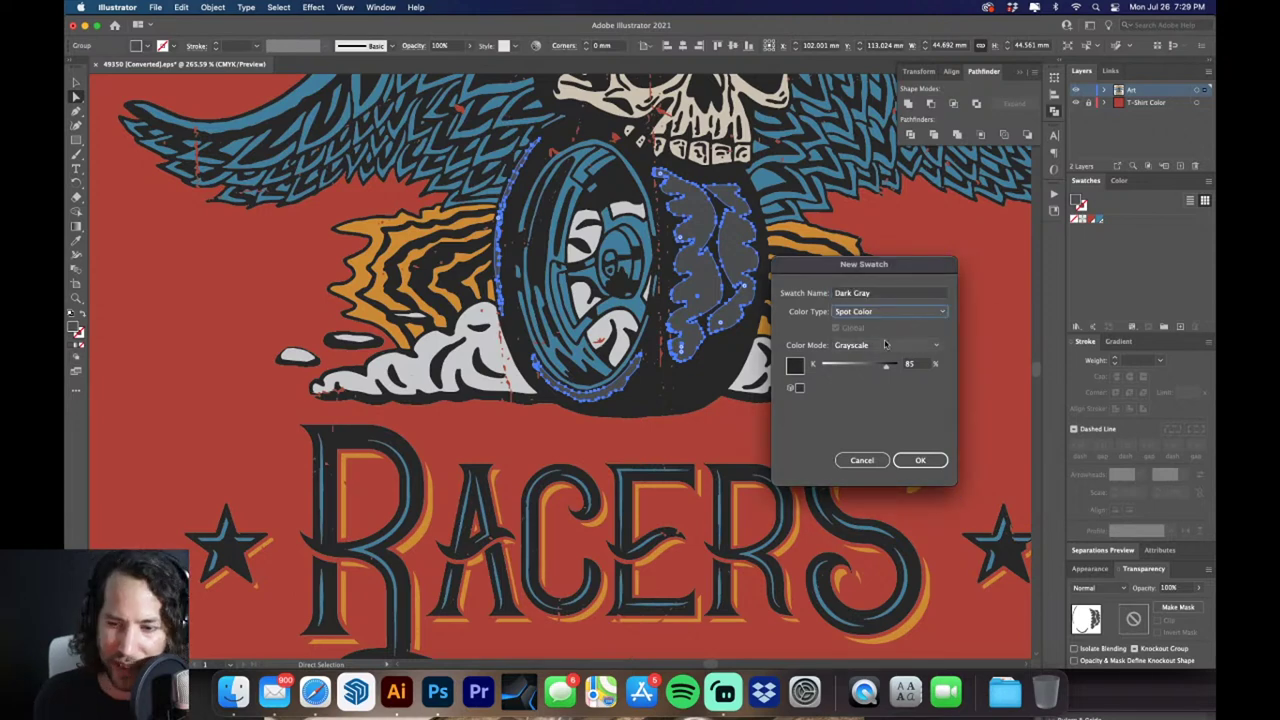
{"action": "left_click", "coordinate": [920, 460]}
Select the orange artwork and save its C20 M50 Y100 K0 fill as an 'Orange' spot swatch
{"action": "key", "text": "super+minus"}
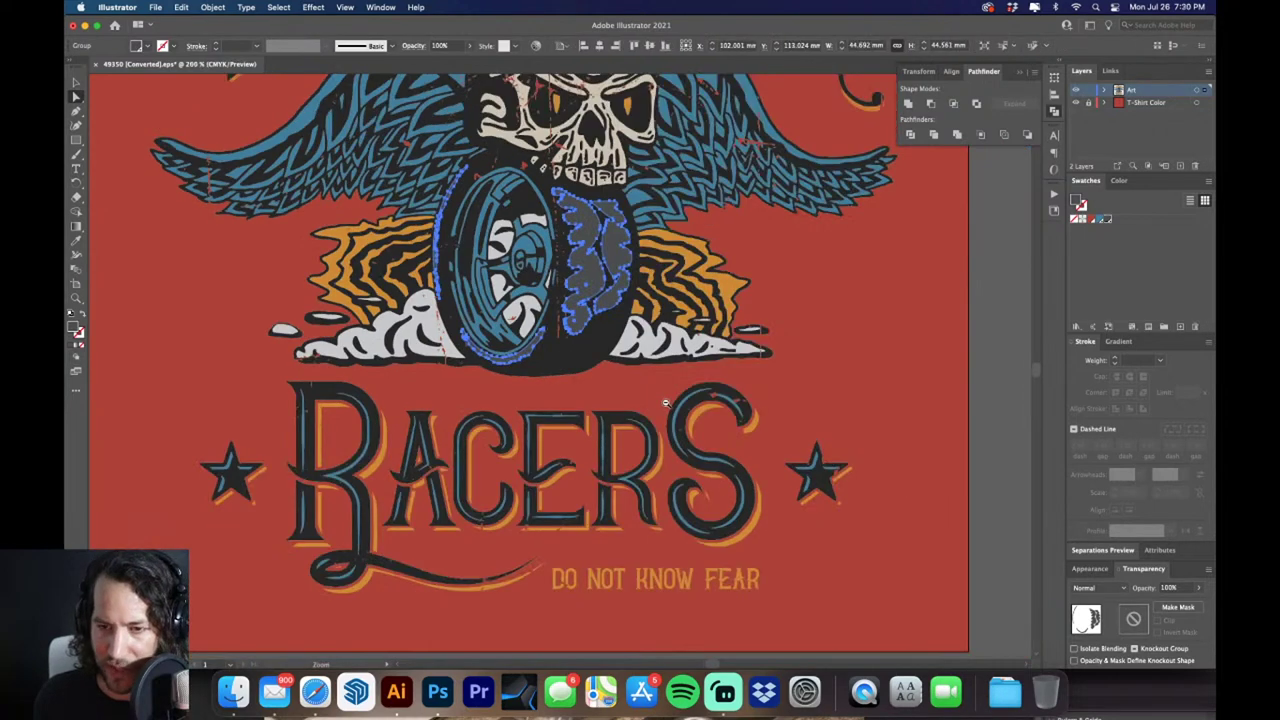
{"action": "mouse_move", "coordinate": [753, 525]}
{"action": "left_mouse_down"}
{"action": "mouse_move", "coordinate": [848, 548]}
{"action": "mouse_move", "coordinate": [754, 523]}
{"action": "left_mouse_up"}
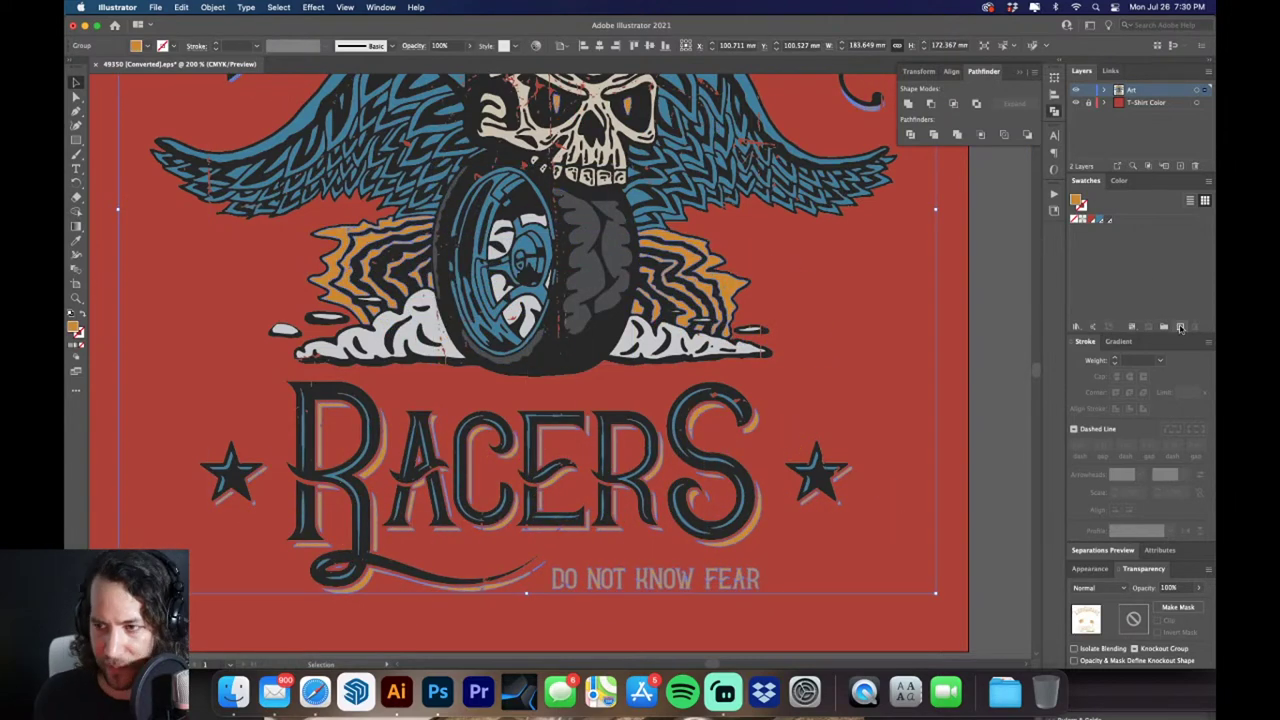
{"action": "left_click", "coordinate": [1180, 327]}
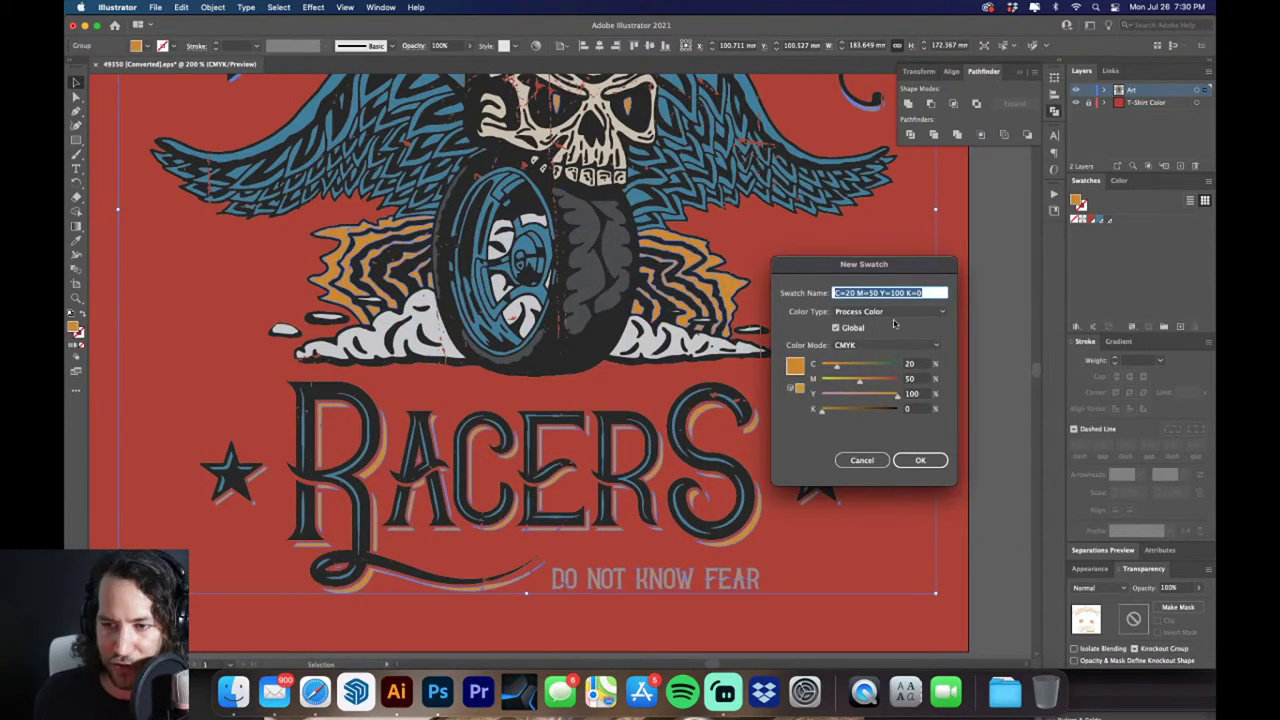
{"action": "type", "text": "orange"}
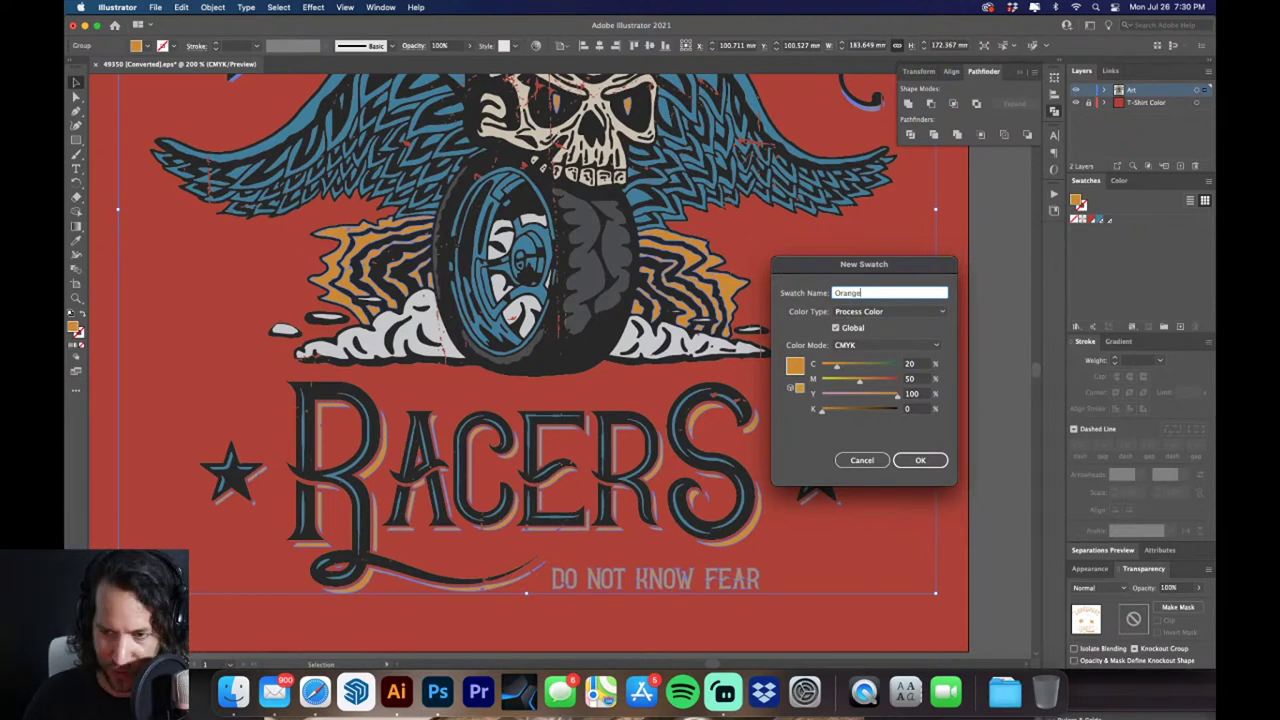
{"action": "left_click", "coordinate": [889, 312]}
{"action": "left_click", "coordinate": [864, 337]}
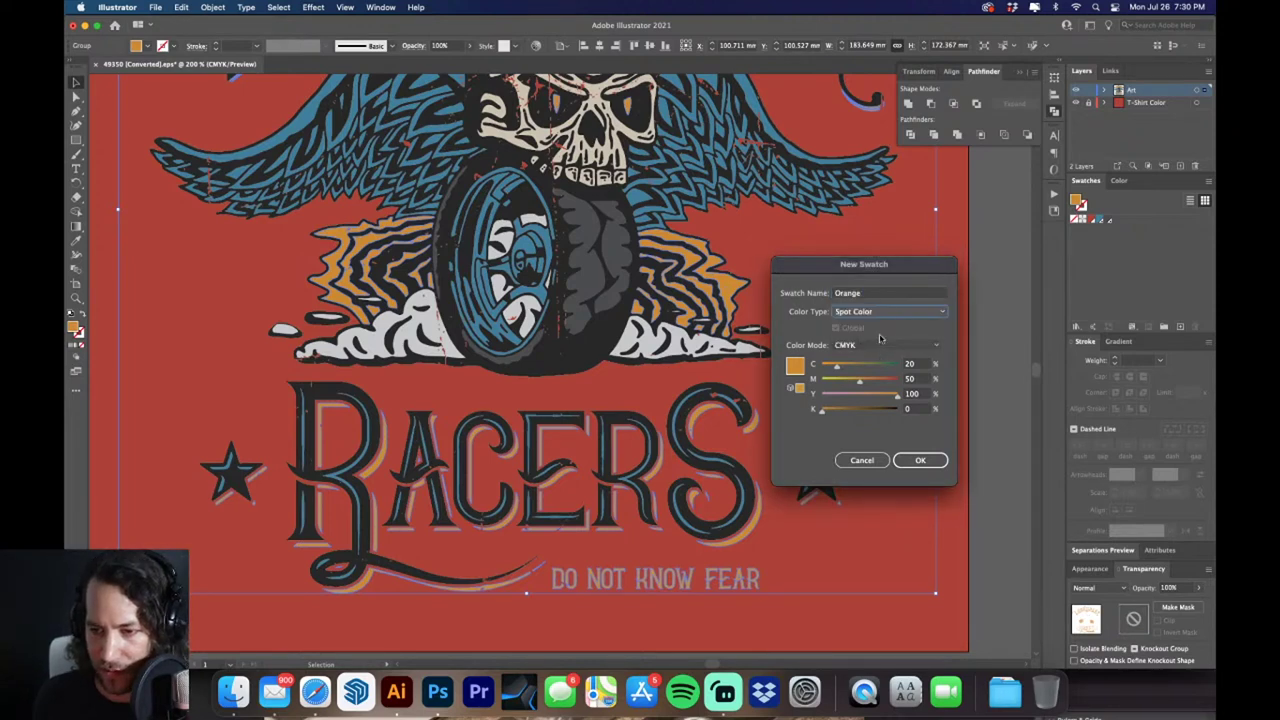
{"action": "left_click", "coordinate": [920, 460]}
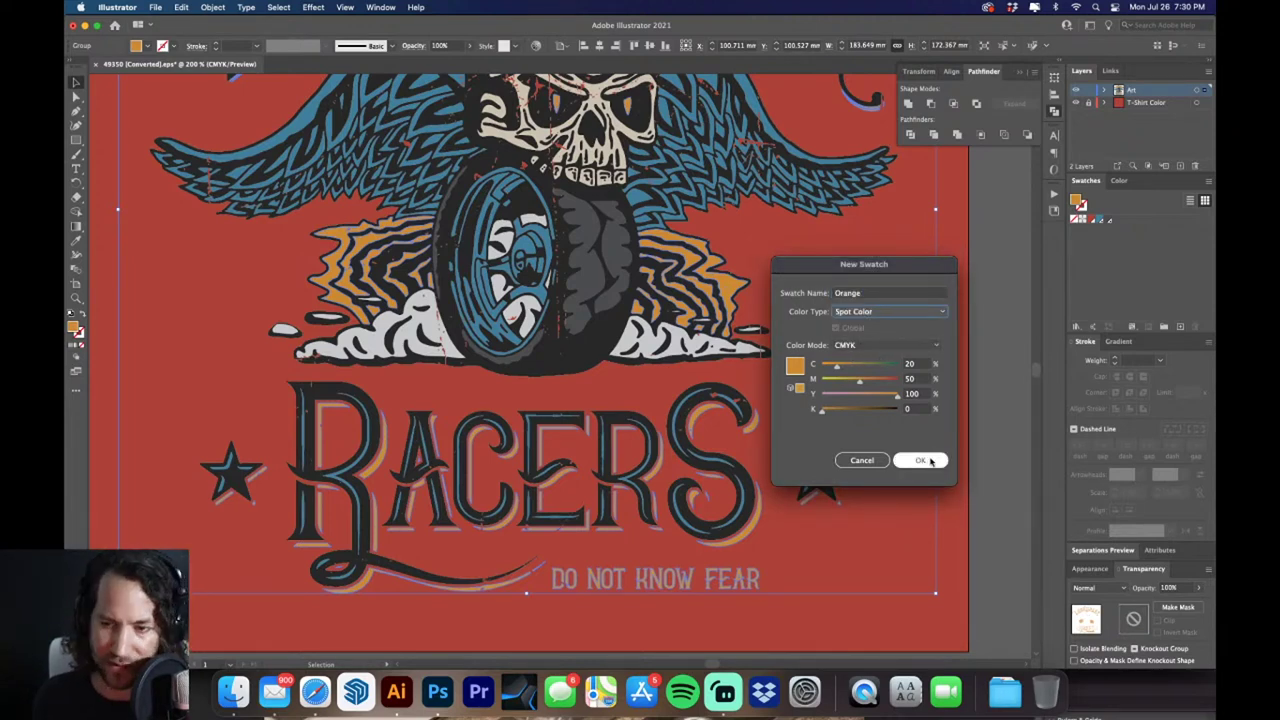
Select a dark star, select every object with the same dark fill, and unite them
{"action": "key", "text": "super+minus"}
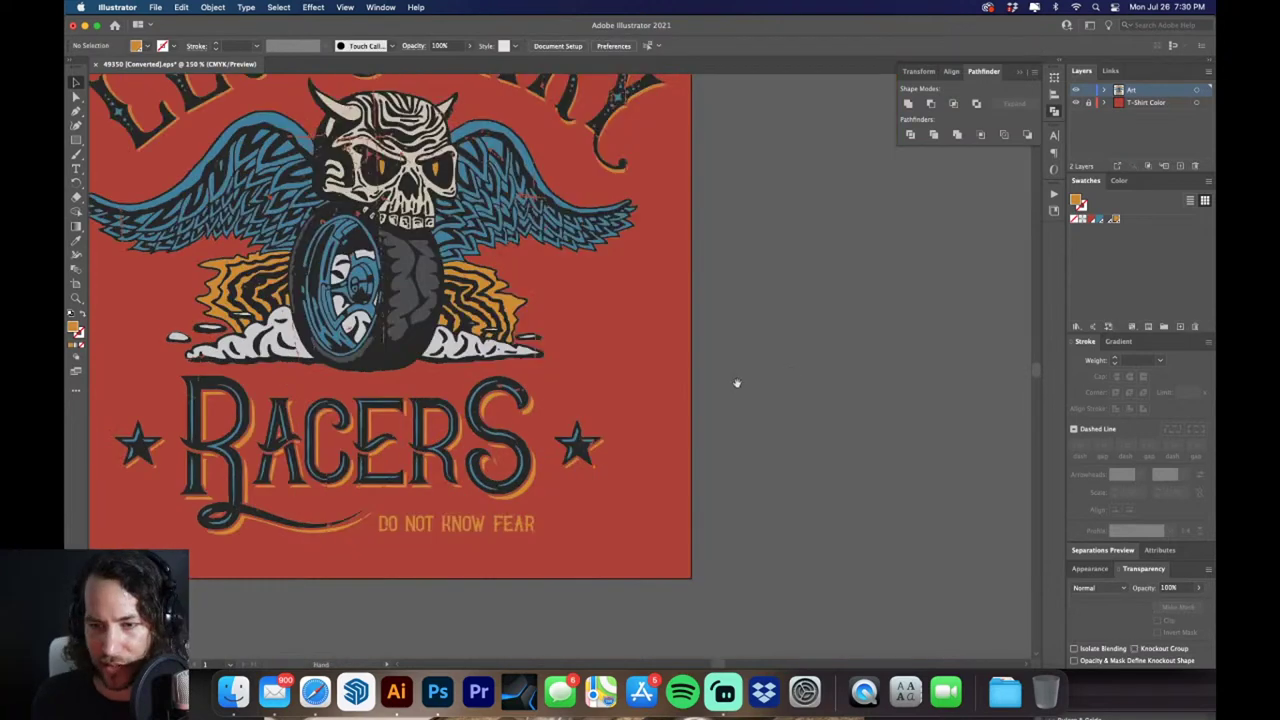
{"action": "left_click_drag", "start_coordinate": [737, 380], "coordinate": [870, 395]}
{"action": "left_click_drag", "start_coordinate": [681, 324], "coordinate": [737, 350]}
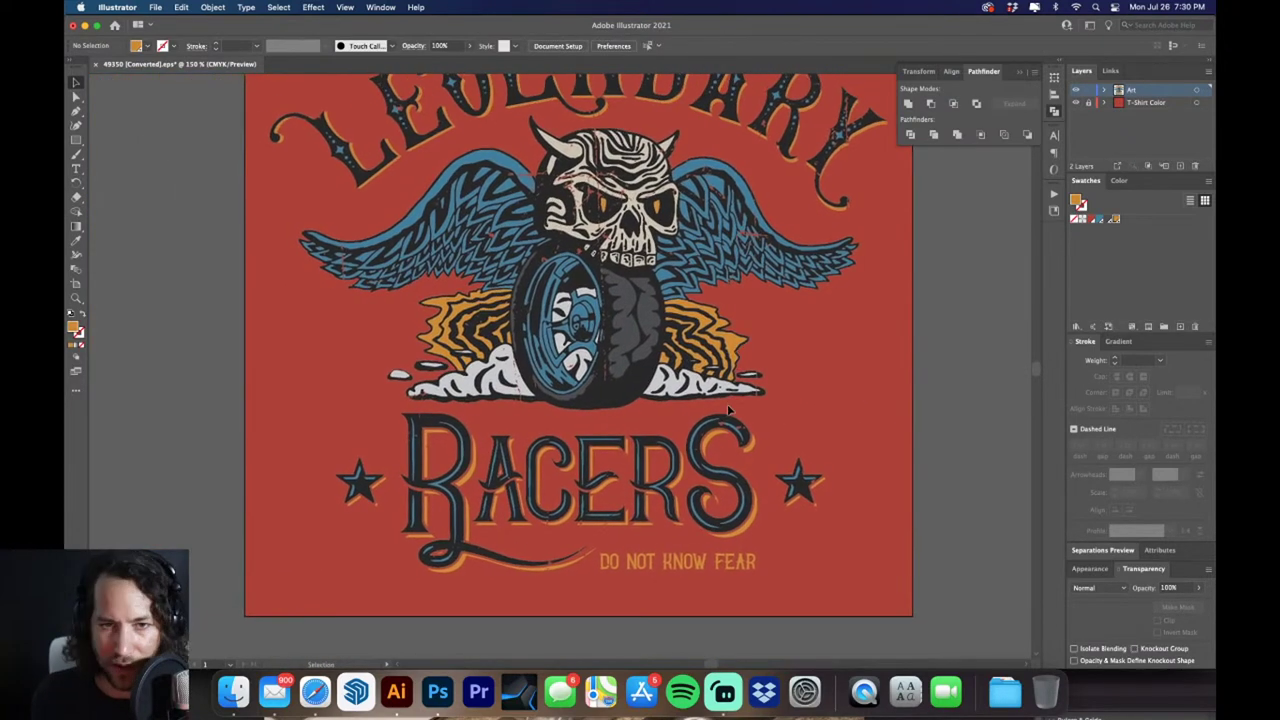
{"action": "scroll", "coordinate": [679, 466], "scroll_direction": "up", "scroll_amount": 5}
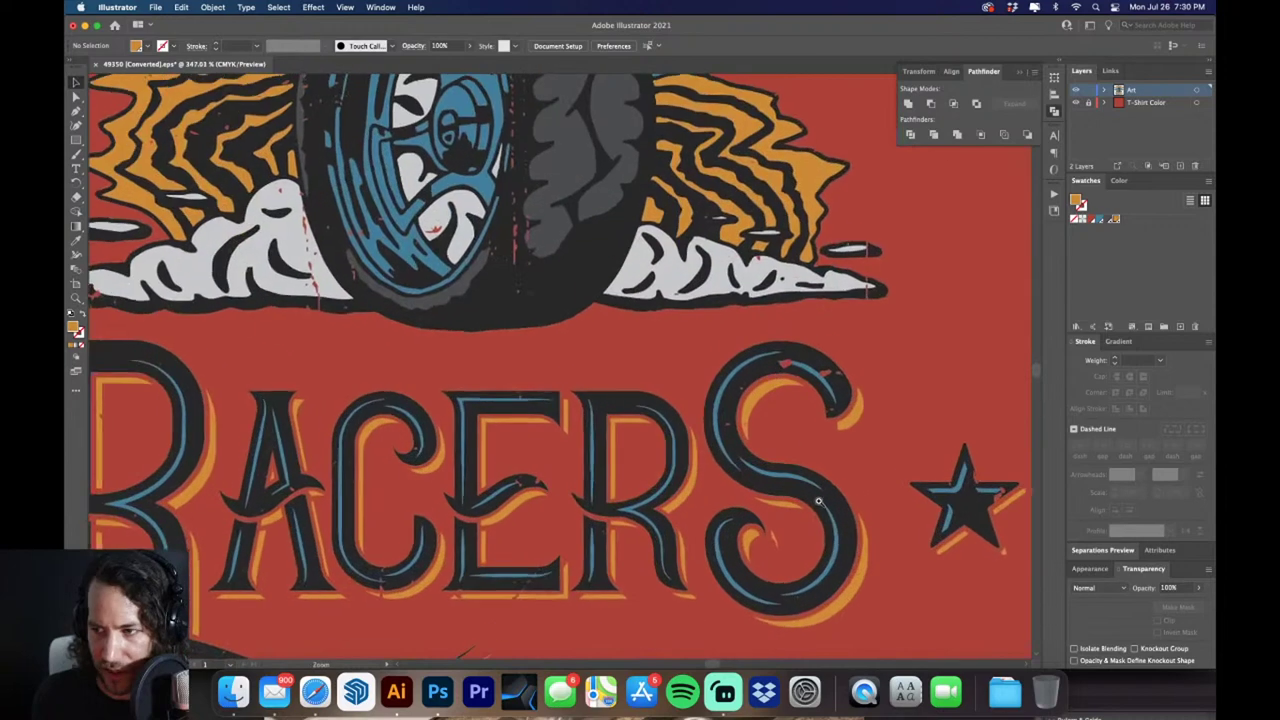
{"action": "key", "text": "super+minus"}
{"action": "key", "text": "super+minus"}
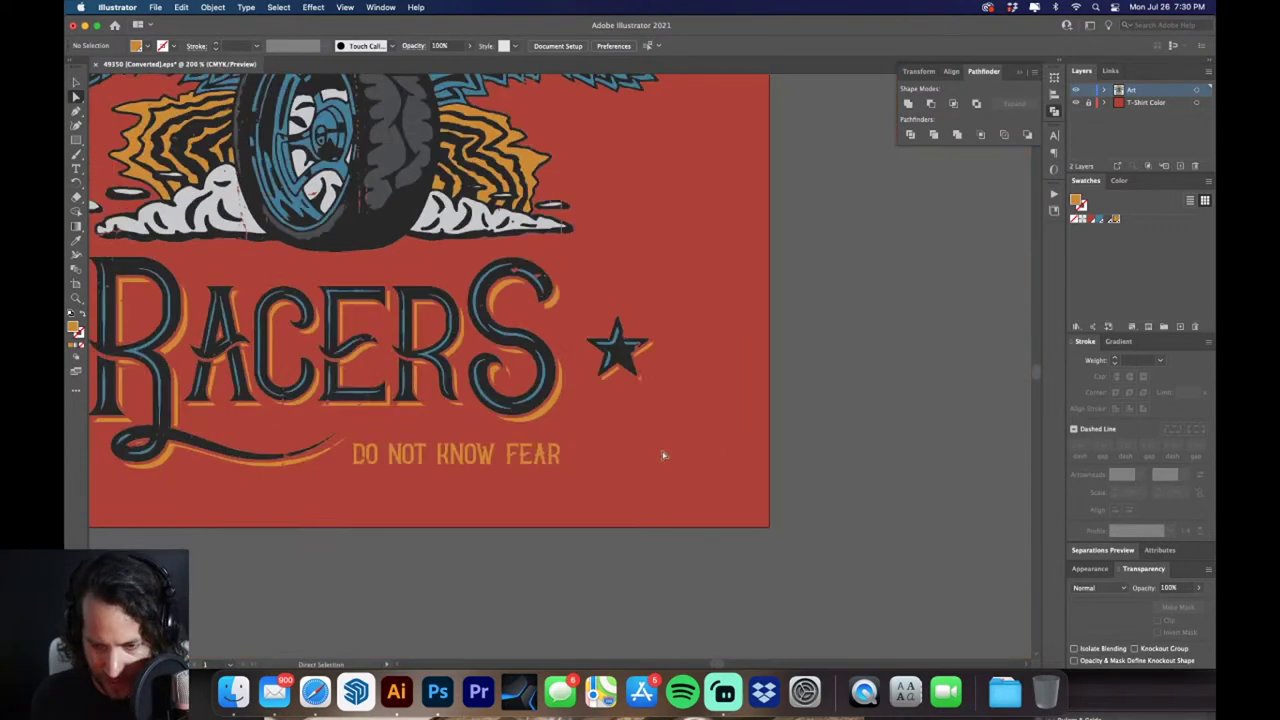
{"action": "left_click", "coordinate": [631, 372]}
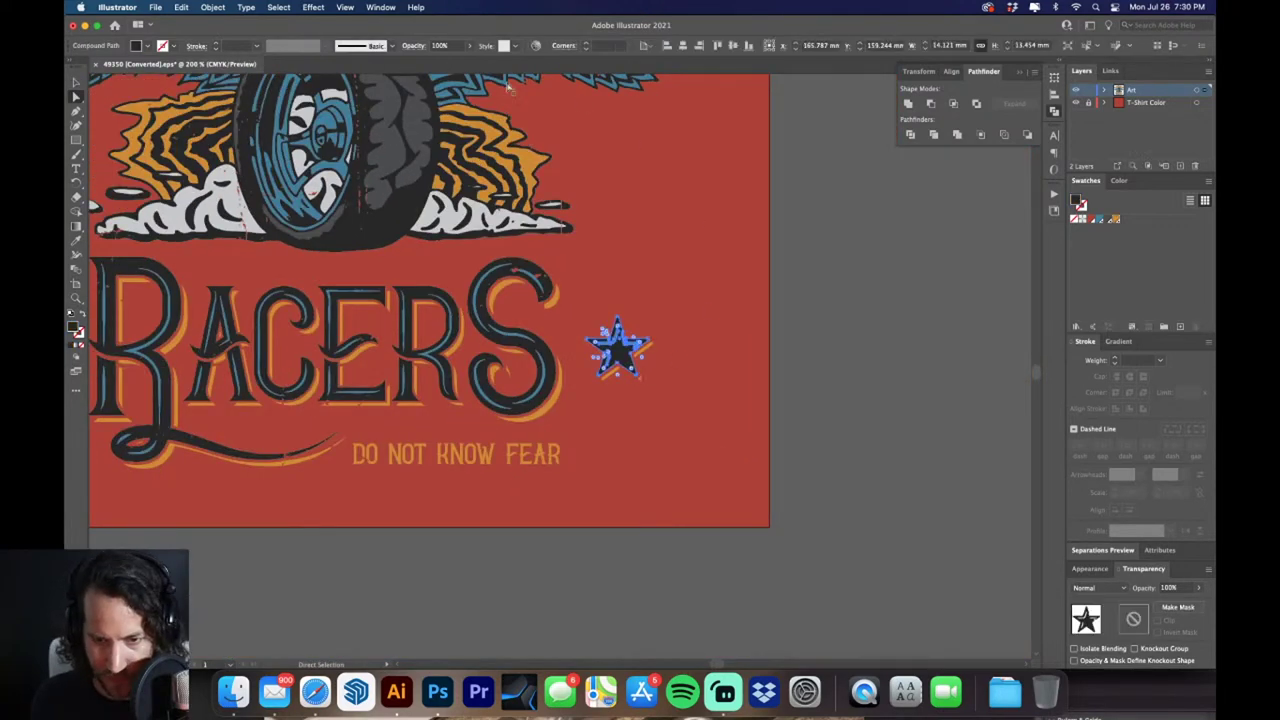
{"action": "left_click", "coordinate": [279, 7]}
{"action": "mouse_move", "coordinate": [300, 130]}
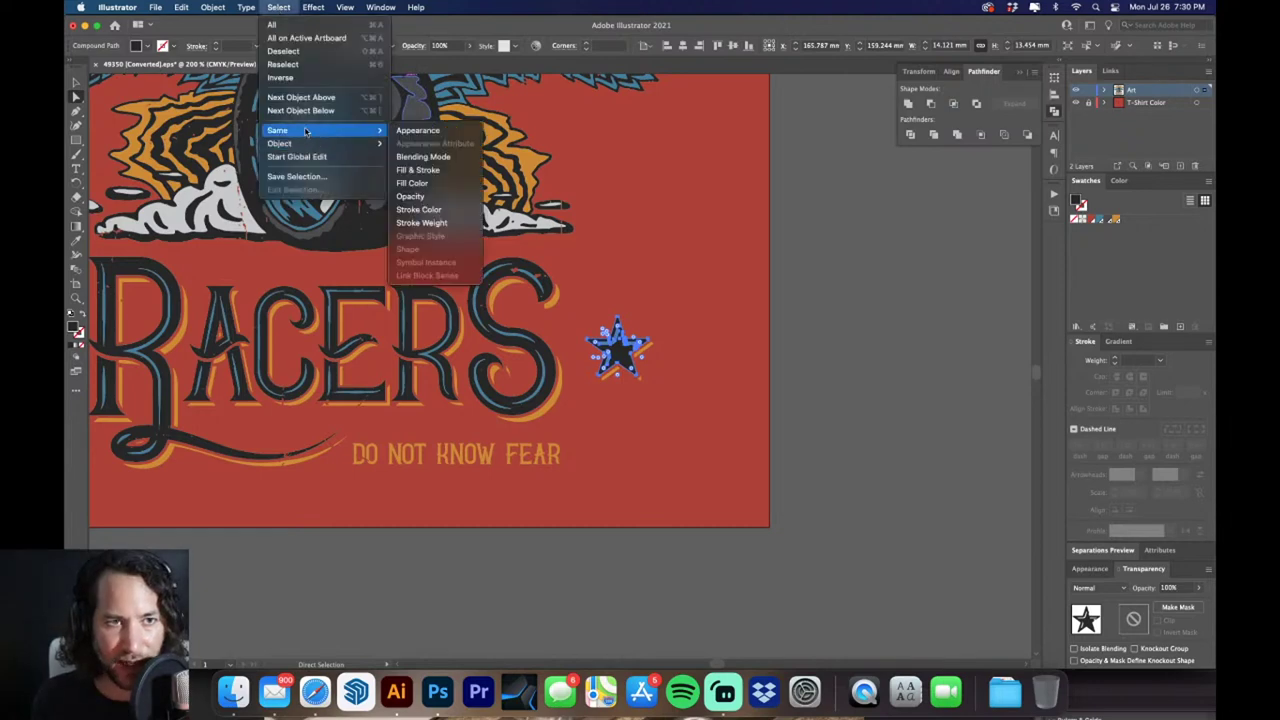
{"action": "left_click", "coordinate": [461, 190]}
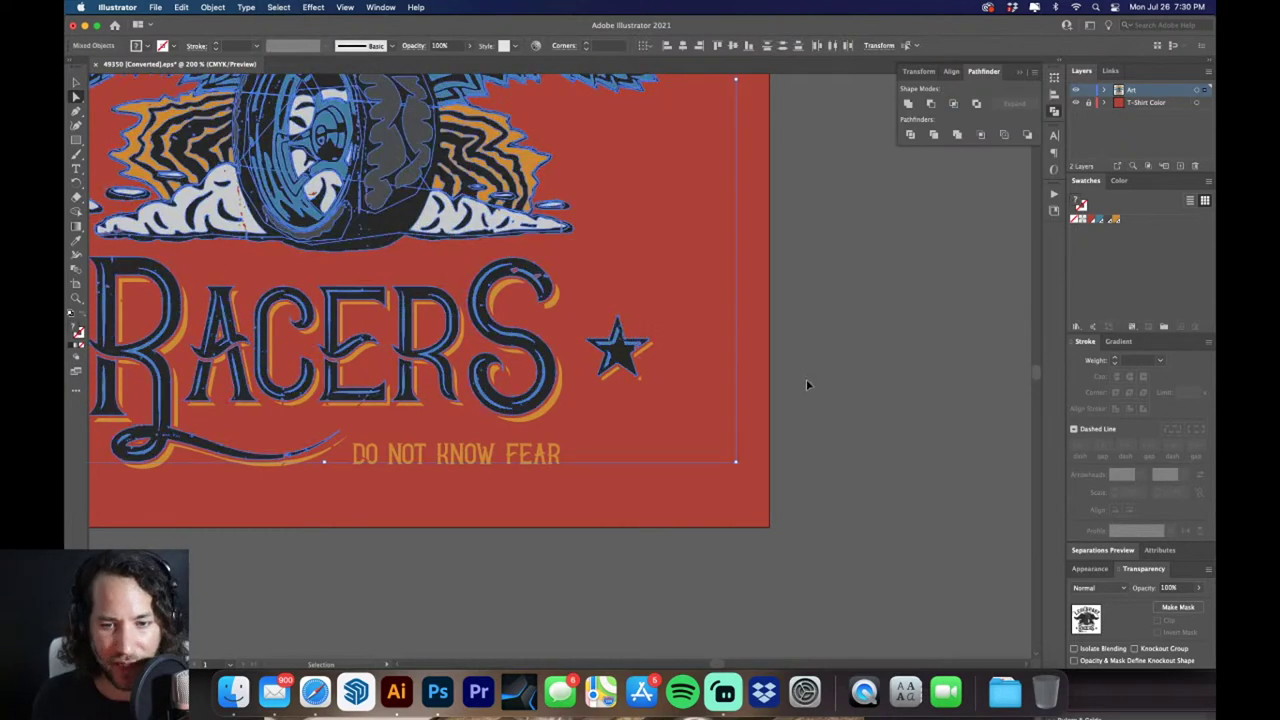
{"action": "key", "text": "Delete"}
{"action": "key", "text": "super+z"}
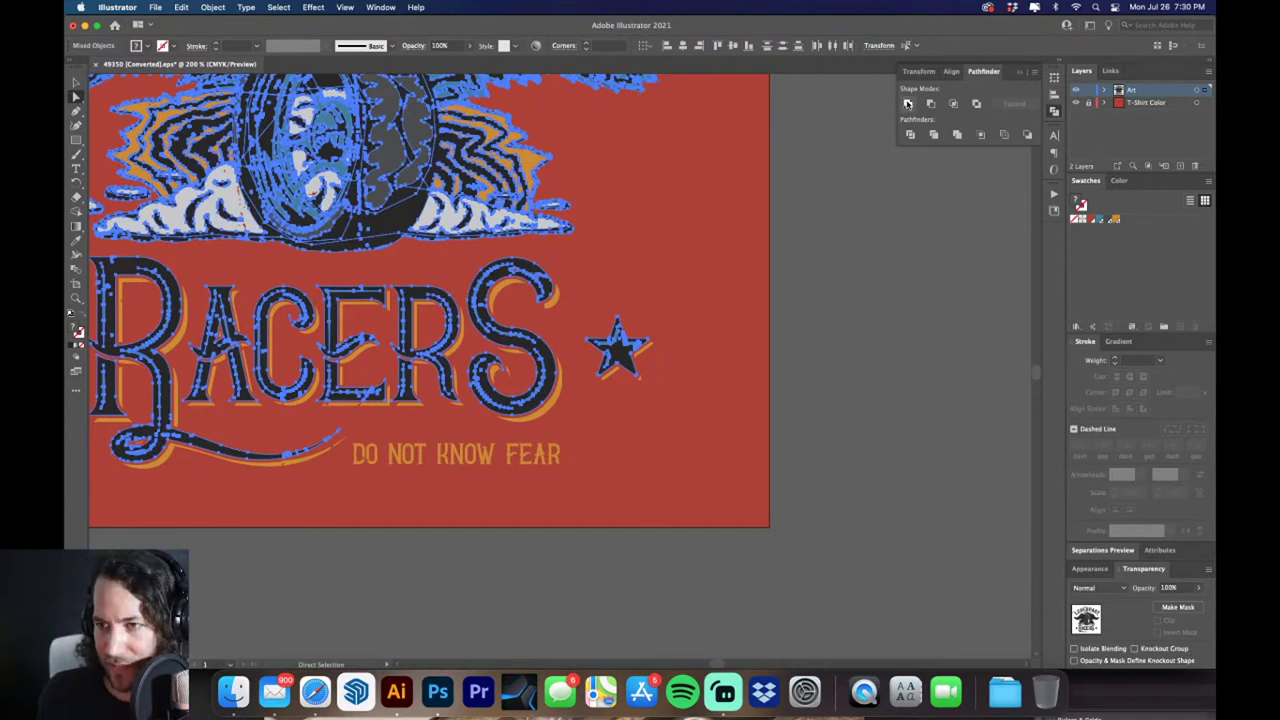
{"action": "left_click", "coordinate": [908, 104]}
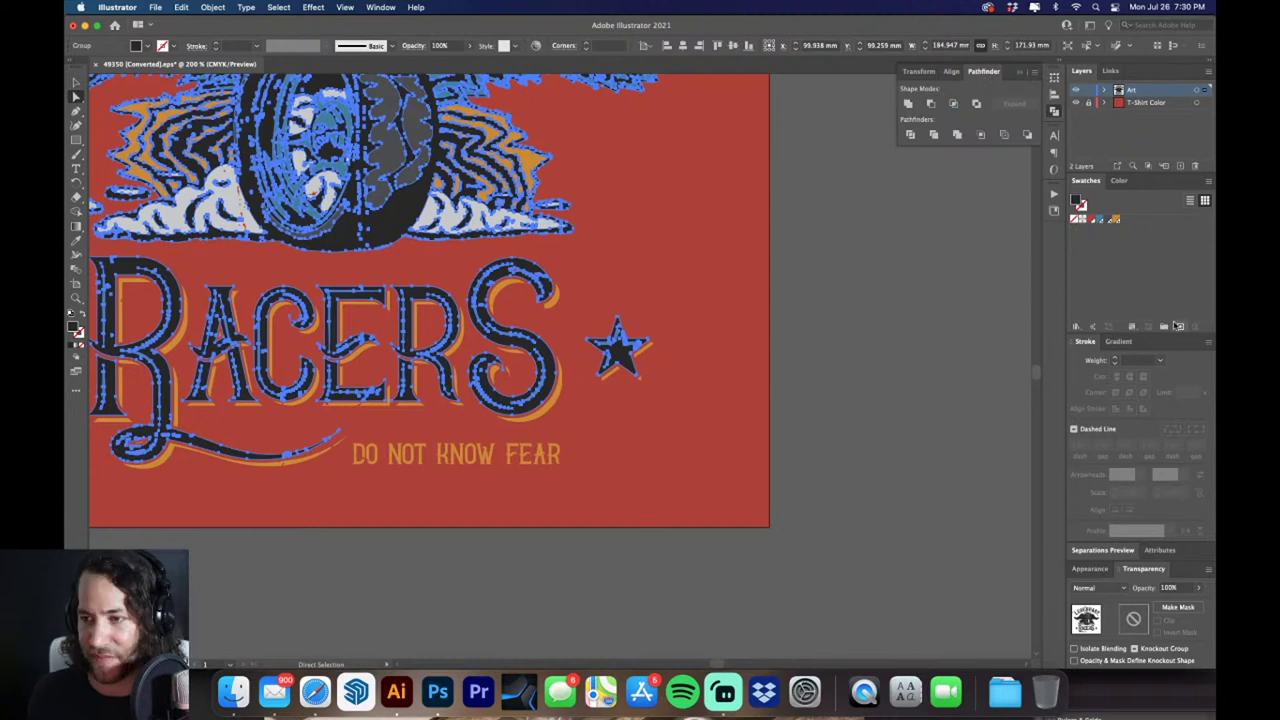
Save the dark K 93% fill as a spot swatch, renaming it 'Black Spot' after the reserved-name warning
{"action": "left_click", "coordinate": [1164, 326]}
{"action": "type", "text": "Bl"}
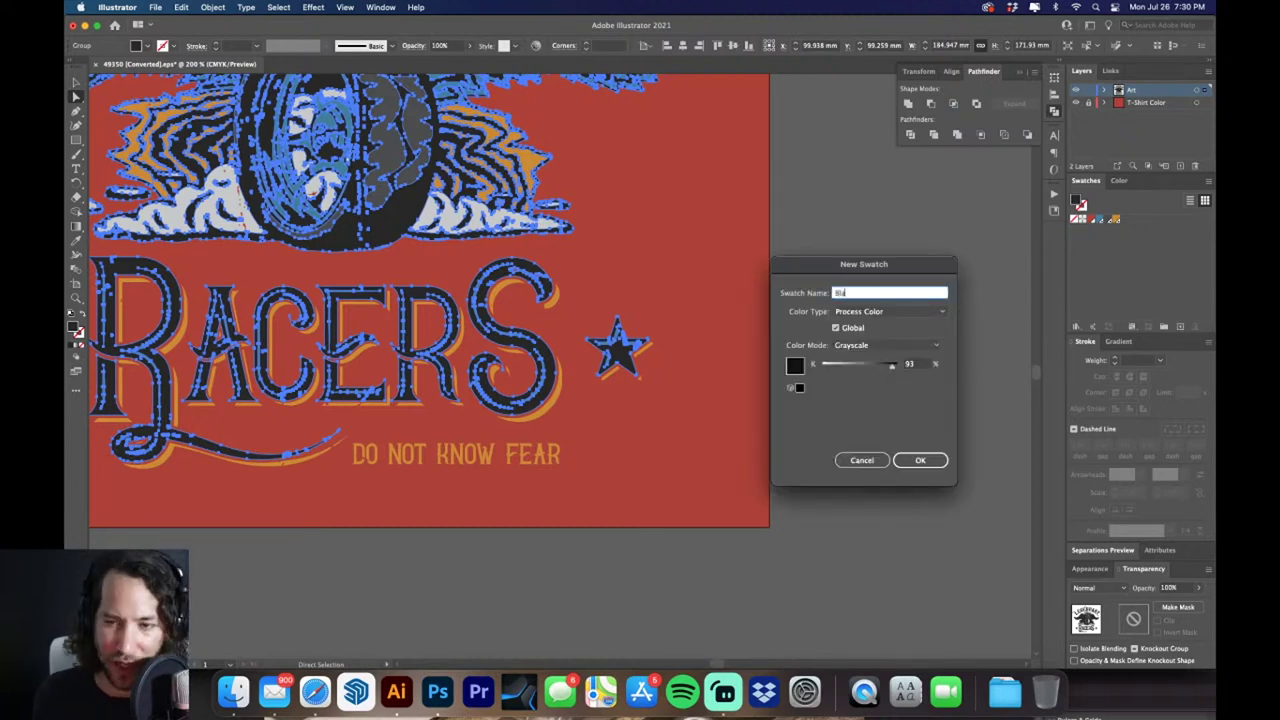
{"action": "type", "text": "ack"}
{"action": "left_click", "coordinate": [888, 311]}
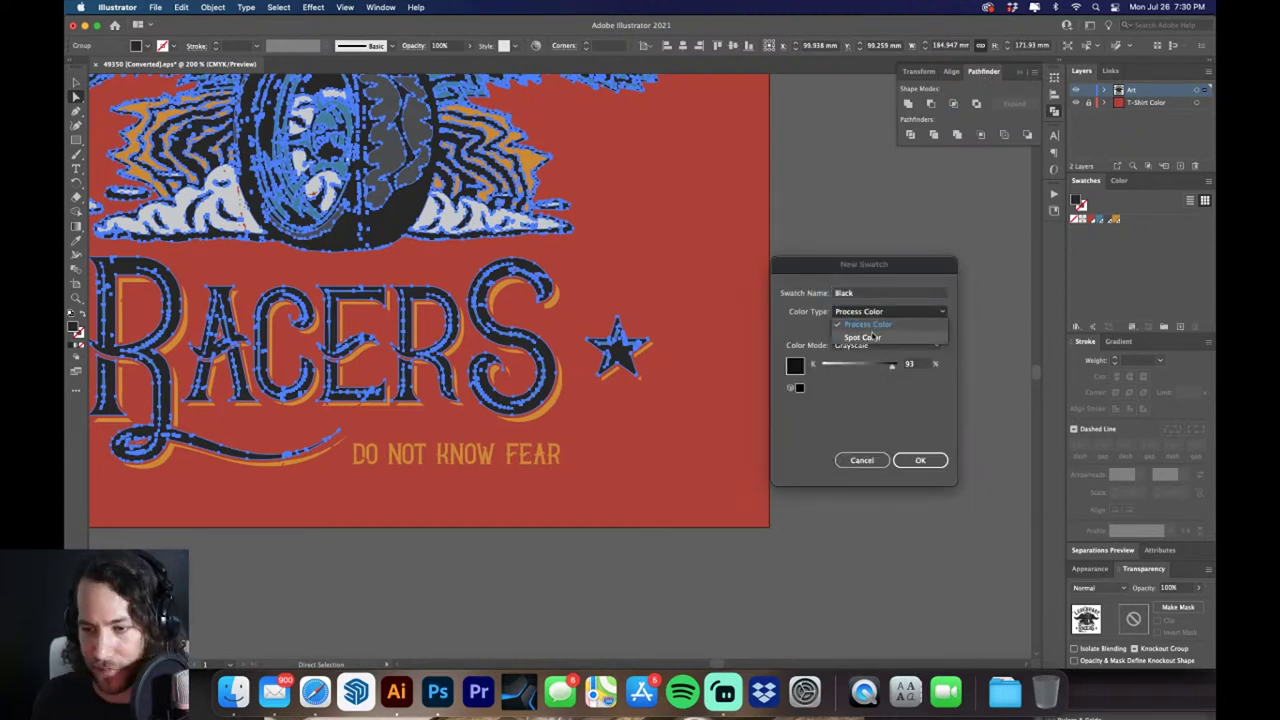
{"action": "left_click", "coordinate": [862, 337]}
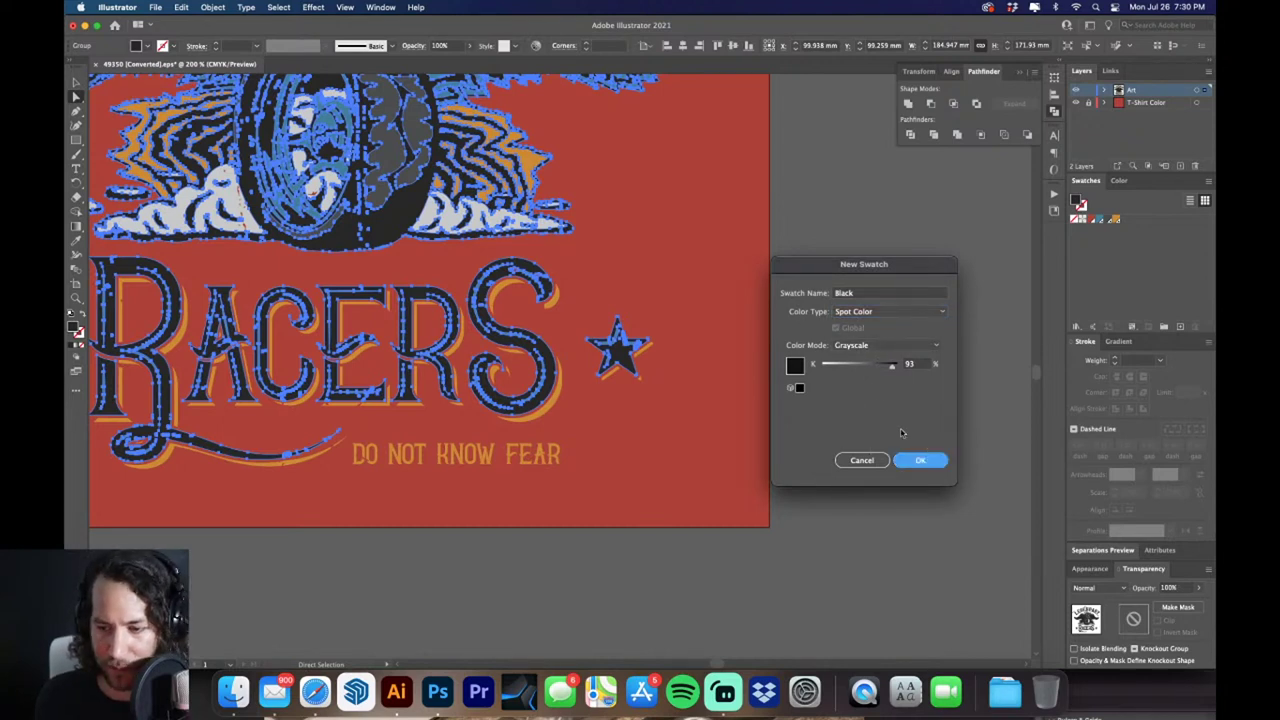
{"action": "left_click", "coordinate": [920, 460]}
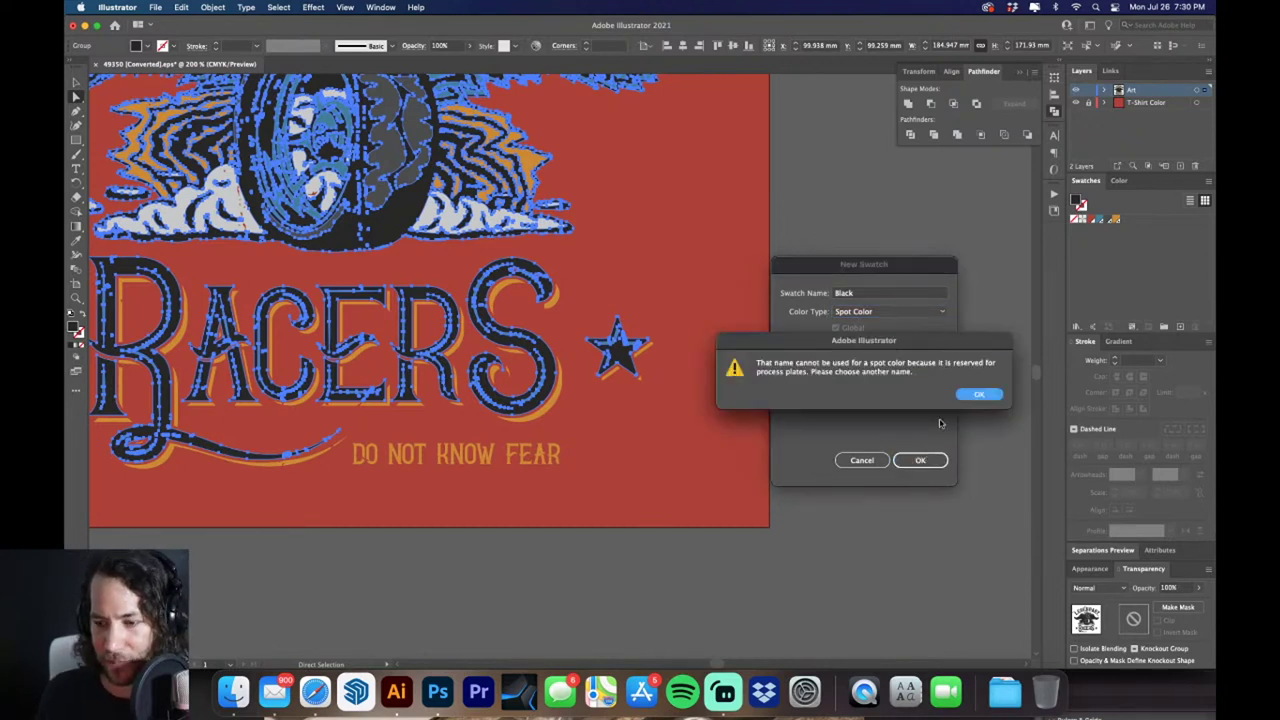
{"action": "left_click", "coordinate": [980, 394]}
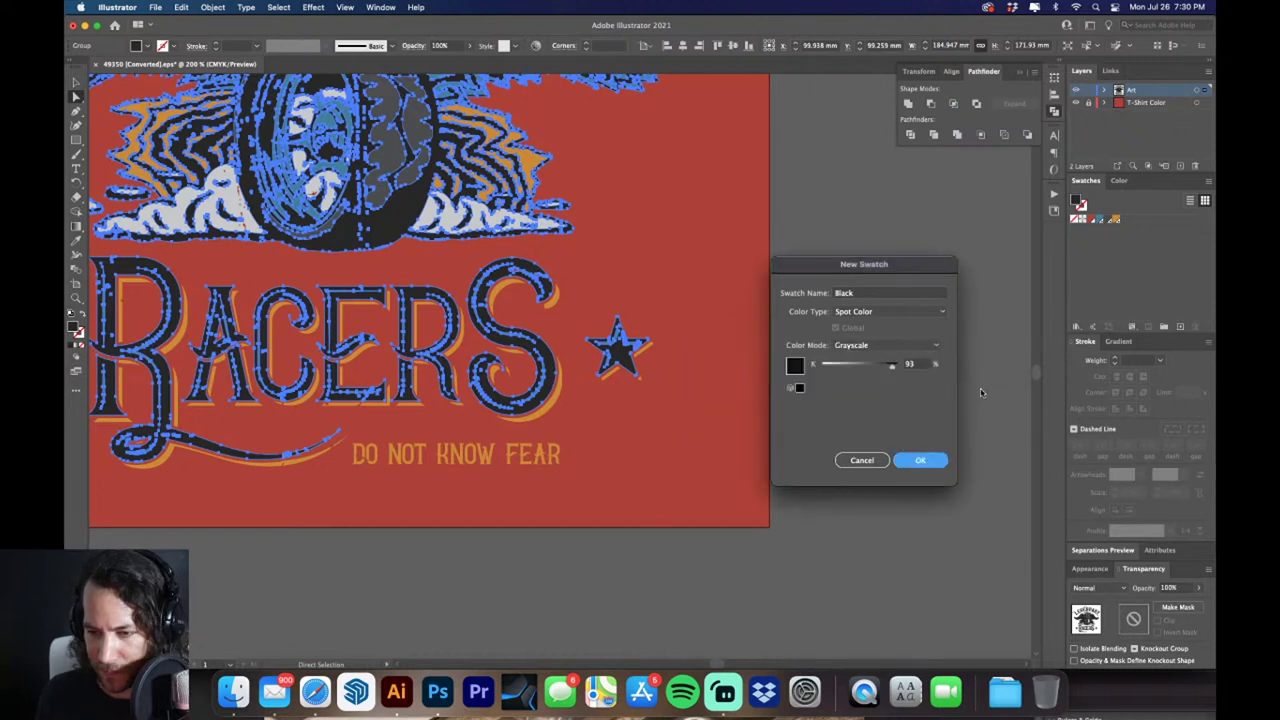
{"action": "double_click", "coordinate": [855, 292]}
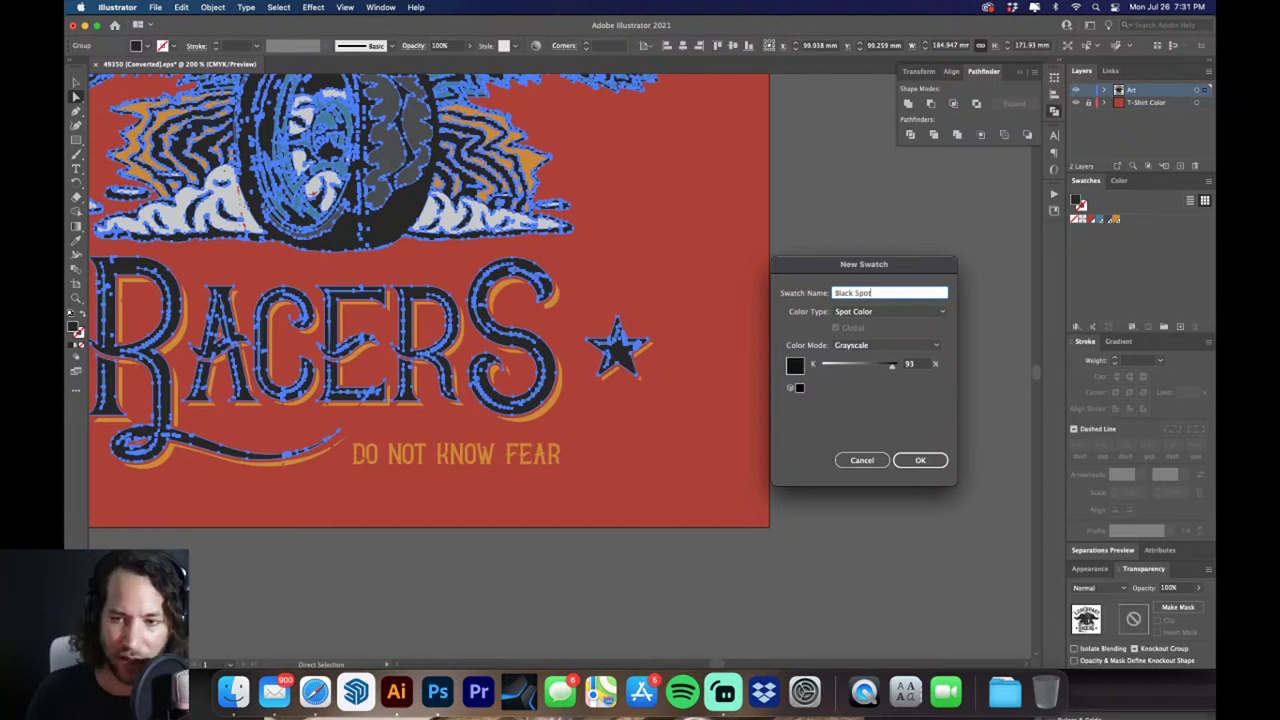
{"action": "left_click", "coordinate": [912, 458]}
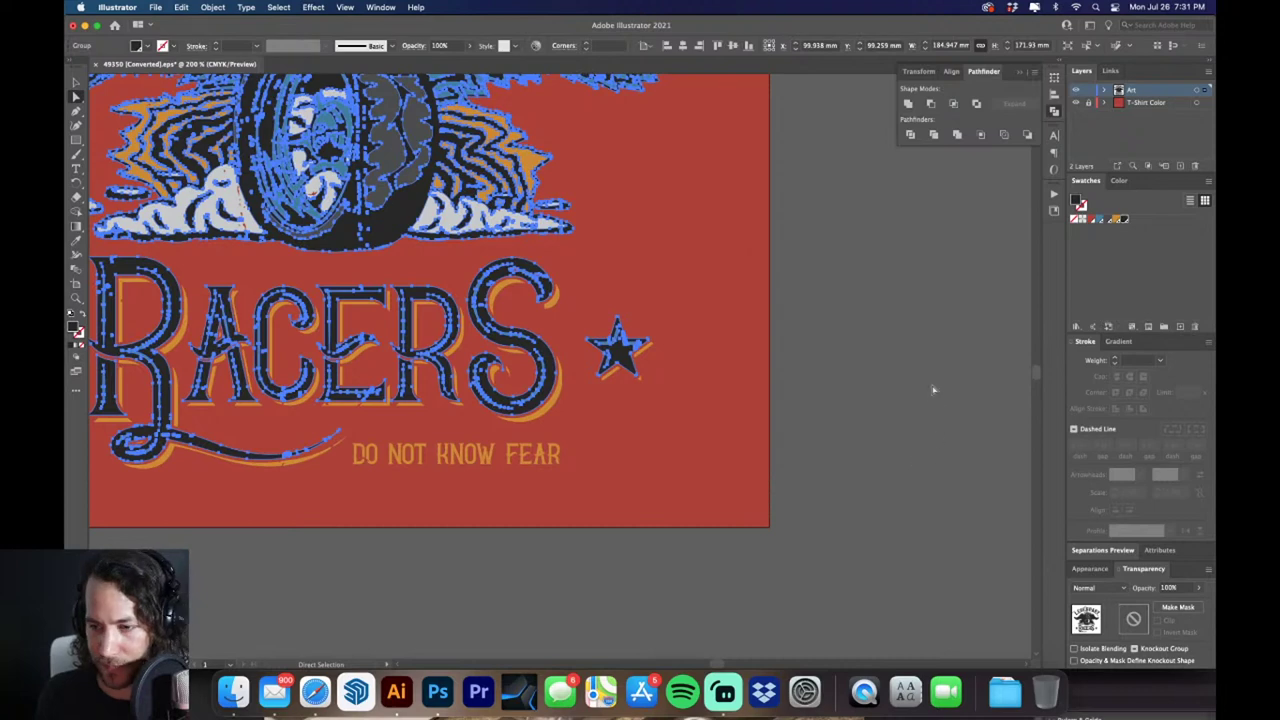
{"action": "key", "text": "v"}
{"action": "left_click", "coordinate": [916, 313]}
{"action": "key", "text": "h"}
{"action": "left_click_drag", "start_coordinate": [693, 303], "coordinate": [728, 472]}
{"action": "left_click_drag", "start_coordinate": [552, 261], "coordinate": [653, 310]}
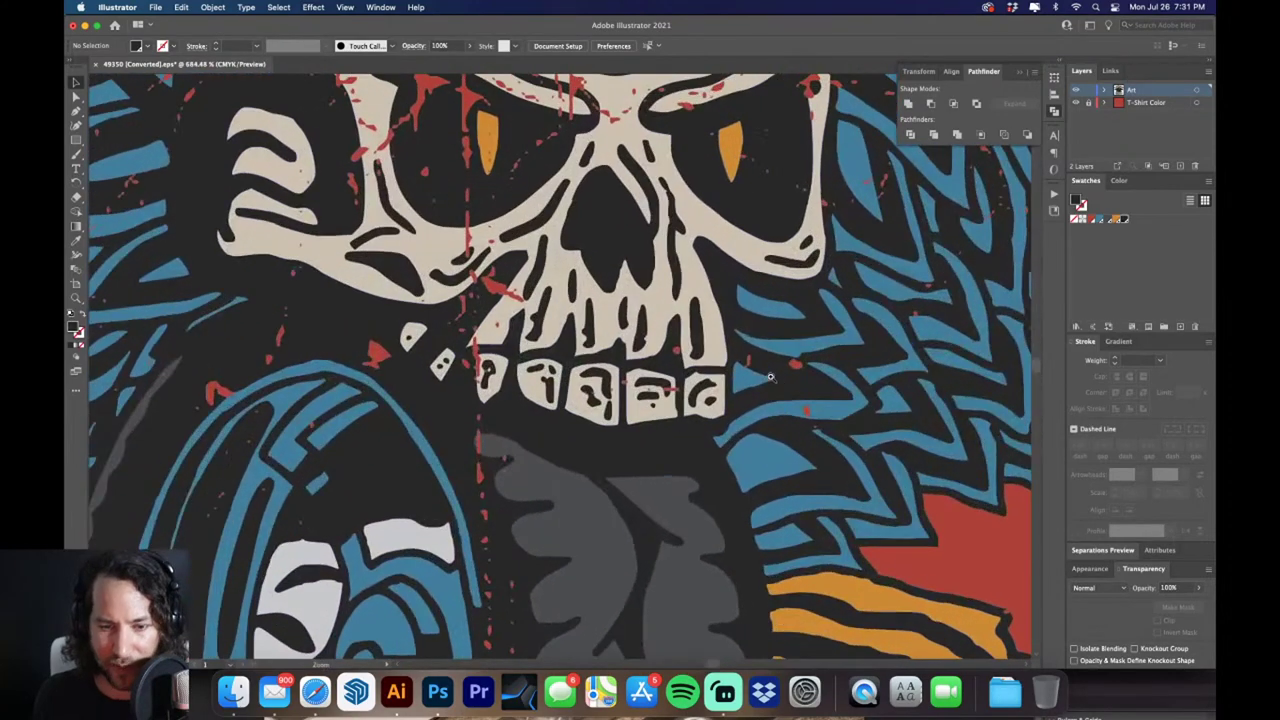
{"action": "key", "text": "super+minus"}
{"action": "key", "text": "super+minus"}
{"action": "key", "text": "super+minus"}
{"action": "key", "text": "super+minus"}
{"action": "key", "text": "super+minus"}
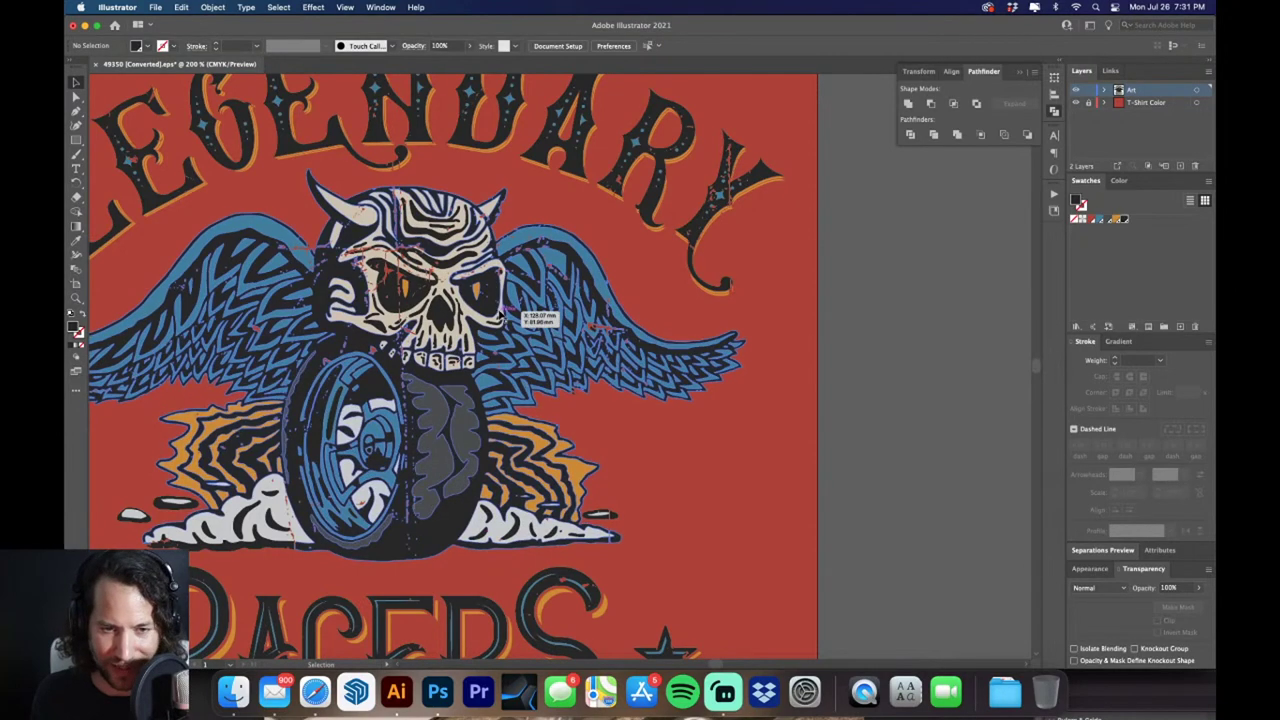
{"action": "key", "text": "z"}
{"action": "left_click_drag", "start_coordinate": [467, 512], "coordinate": [577, 520]}
{"action": "scroll", "coordinate": [577, 520], "scroll_direction": "up", "scroll_amount": 2}
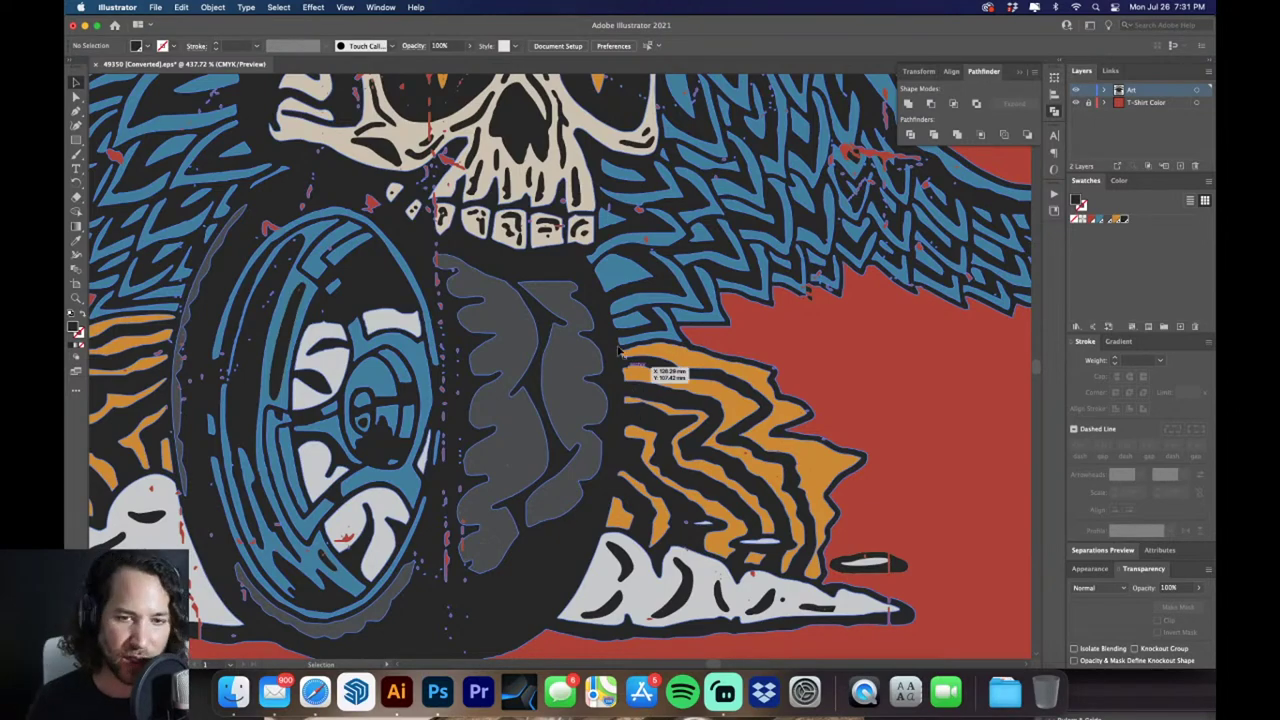
{"action": "key", "text": "super+minus"}
{"action": "key", "text": "super+minus"}
{"action": "key", "text": "super+minus"}
{"action": "scroll", "coordinate": [570, 358], "scroll_direction": "right", "scroll_amount": 5}
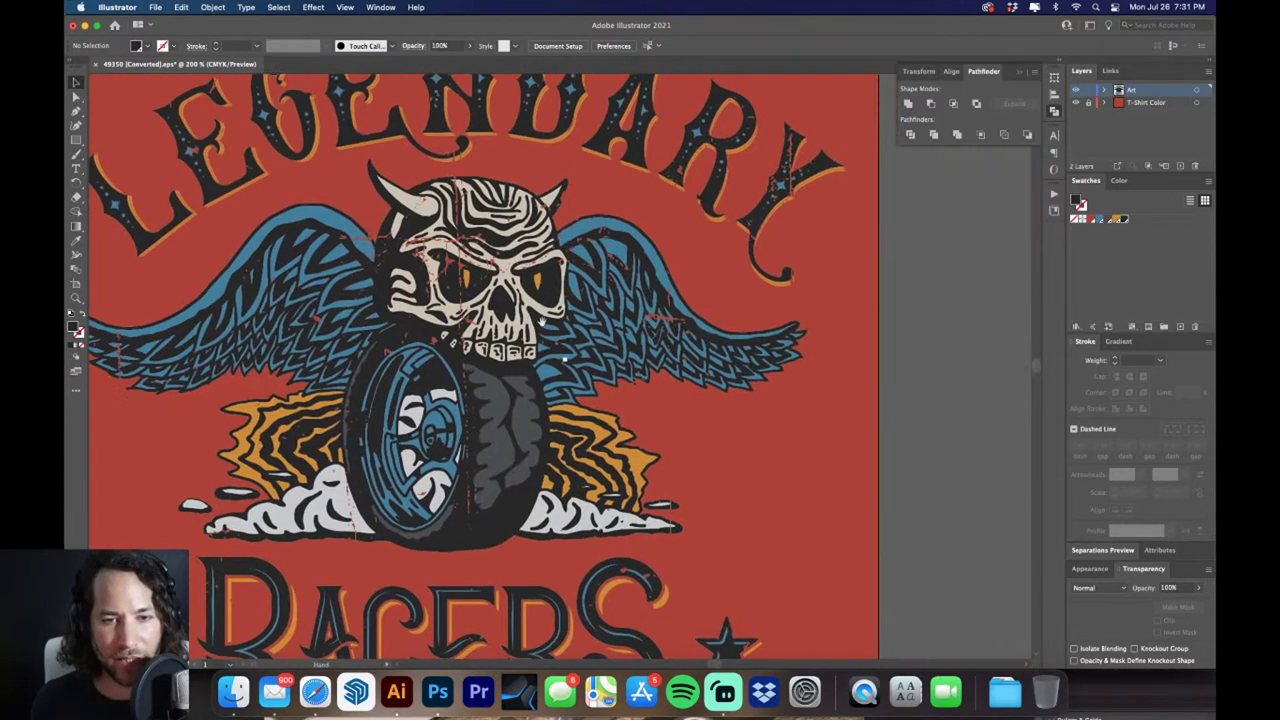
{"action": "key", "text": "a"}
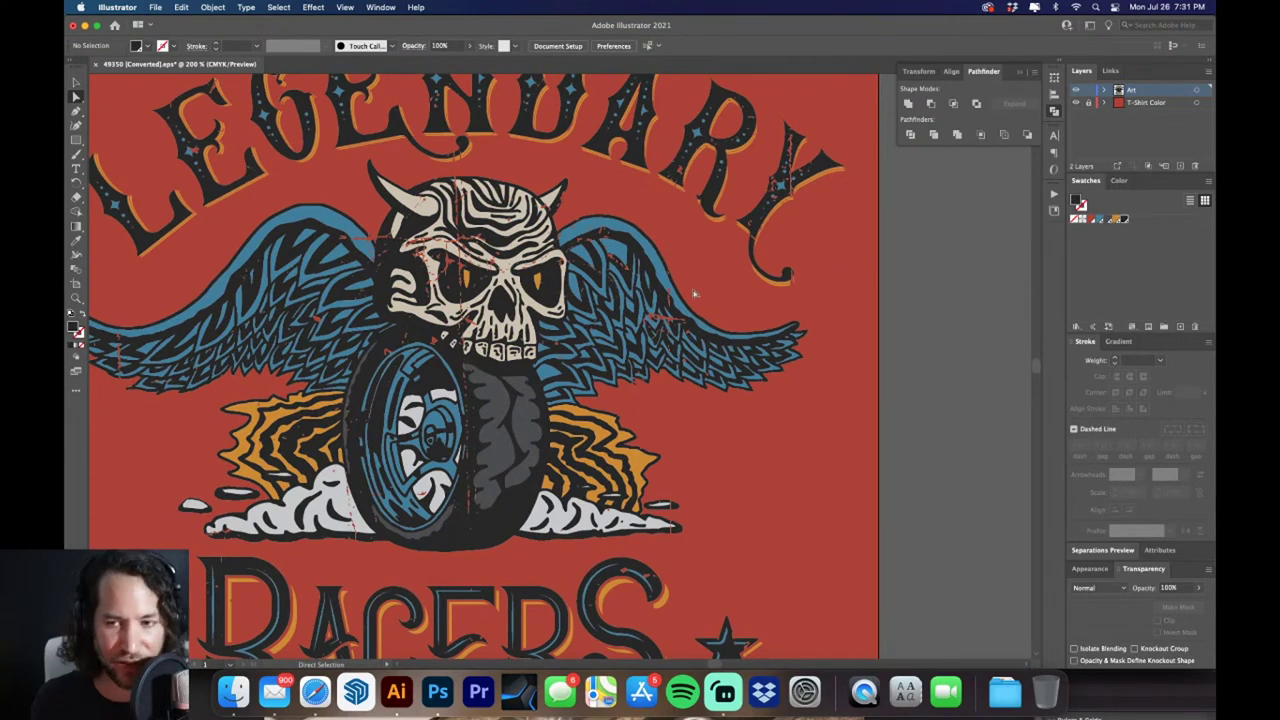
{"action": "scroll", "coordinate": [522, 300], "scroll_direction": "up", "scroll_amount": 6}
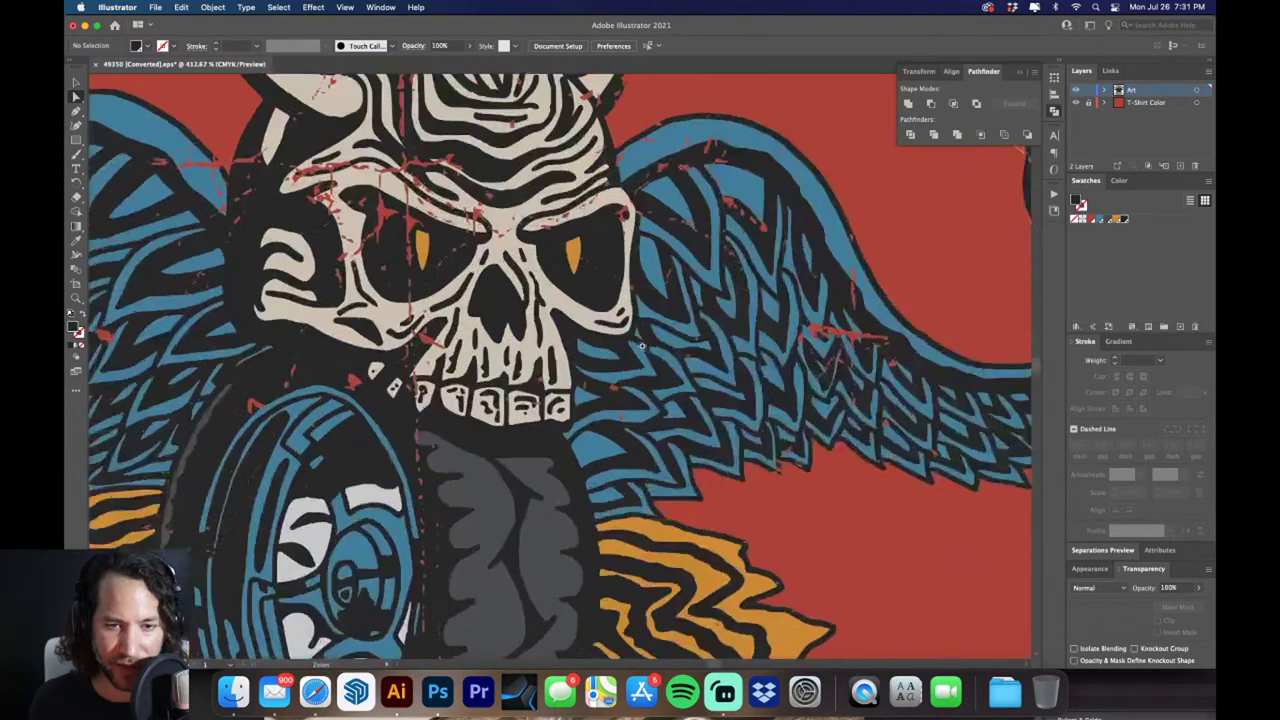
Select the skull's cream path and every other shape sharing the cream fill
{"action": "left_click", "coordinate": [580, 334]}
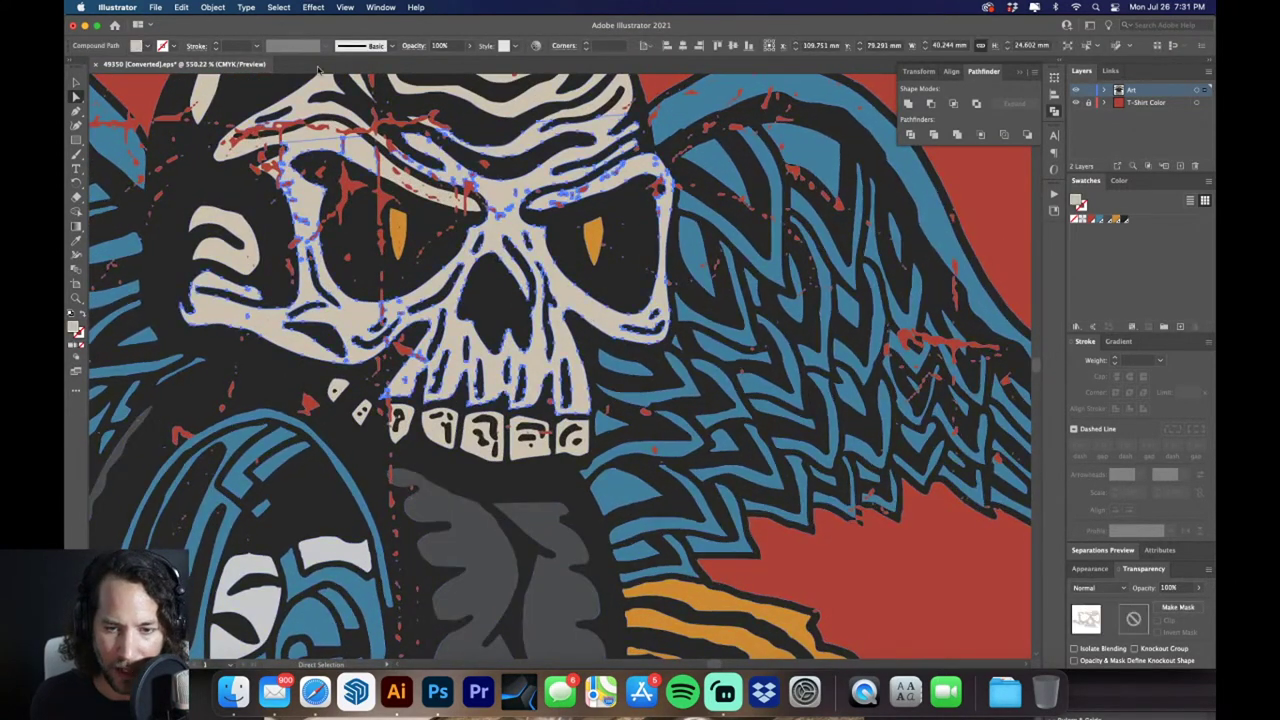
{"action": "left_click", "coordinate": [278, 7]}
{"action": "mouse_move", "coordinate": [300, 127]}
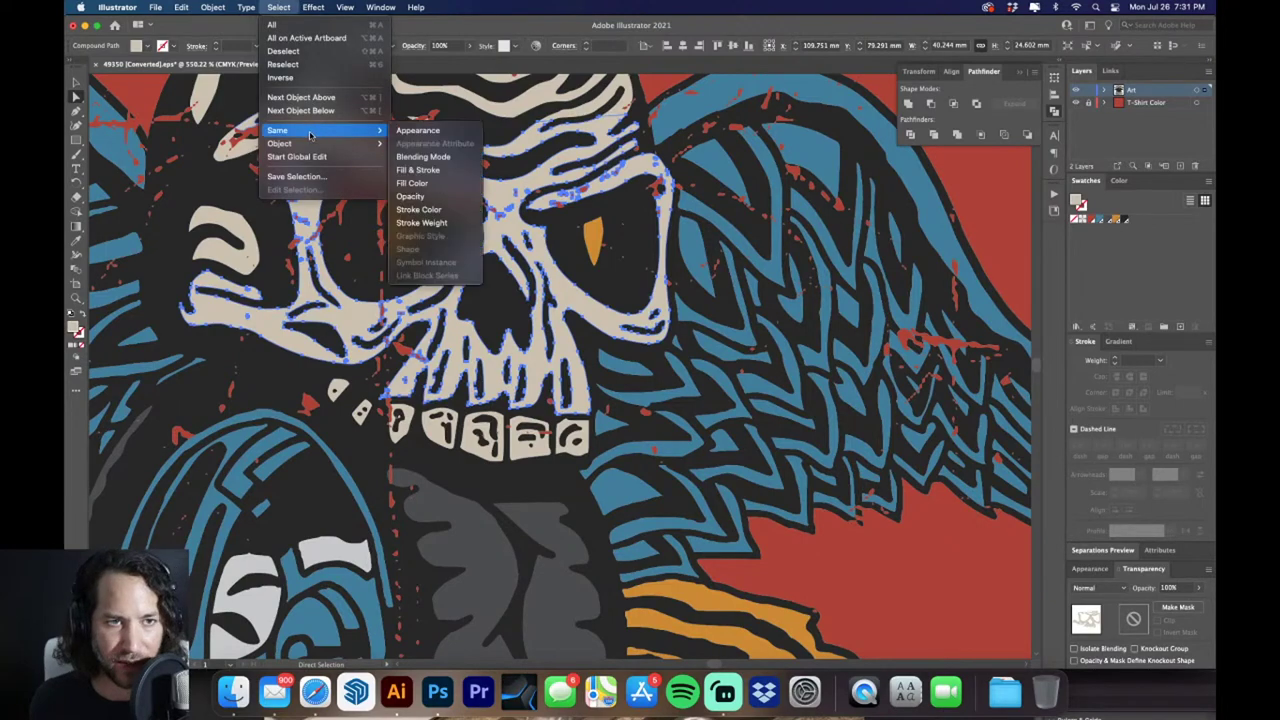
{"action": "left_click", "coordinate": [445, 185]}
{"action": "scroll", "coordinate": [590, 394], "scroll_direction": "down", "scroll_amount": 6}
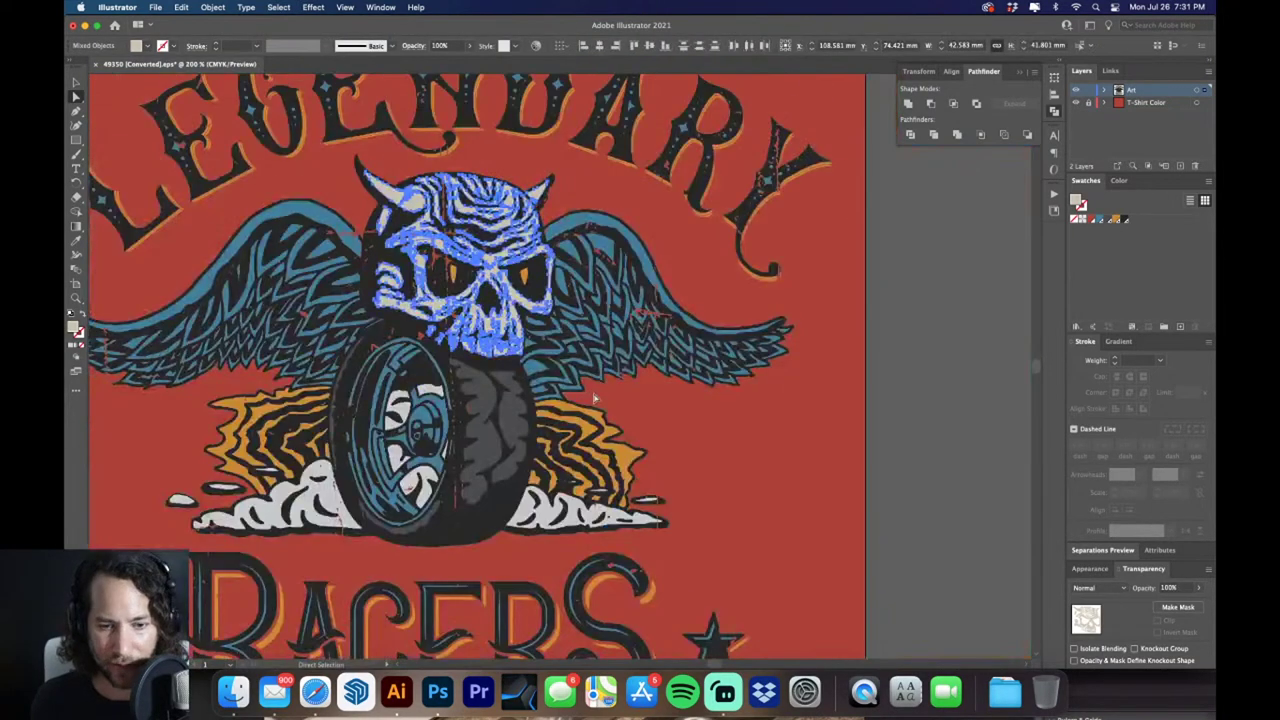
{"action": "key", "text": "super+shift+a"}
{"action": "key", "text": "a"}
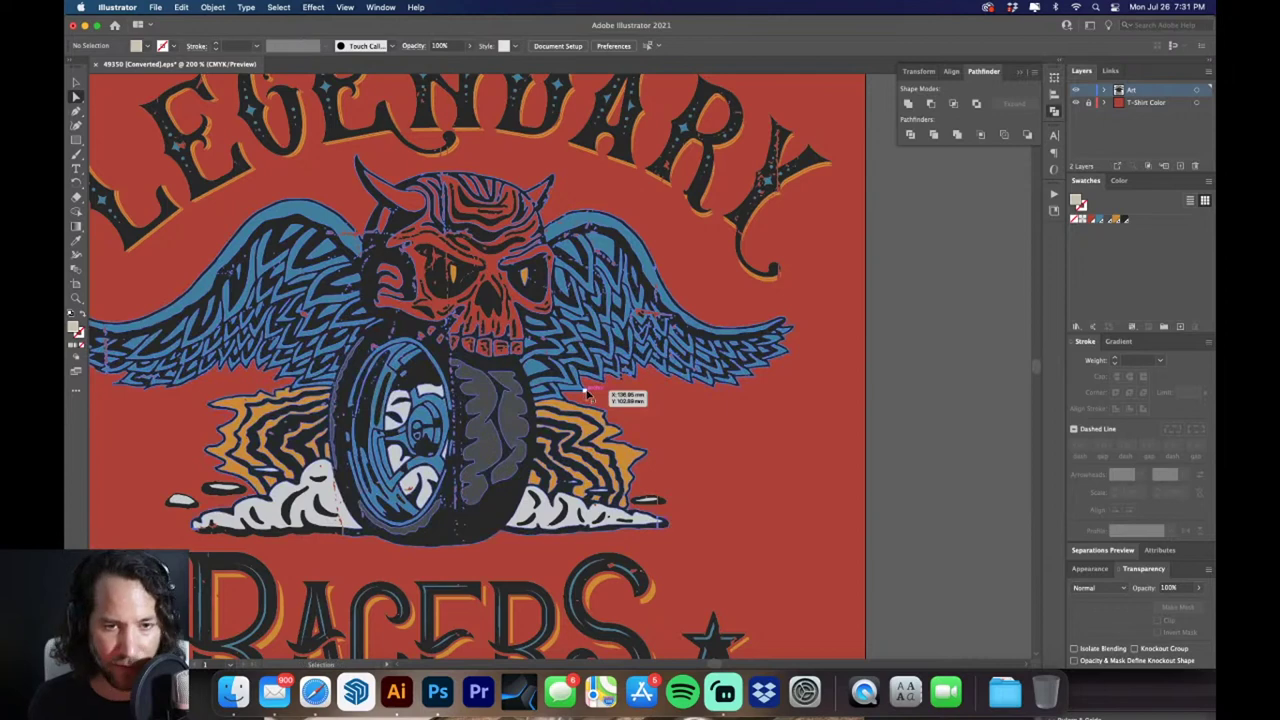
{"action": "key", "text": "super+z"}
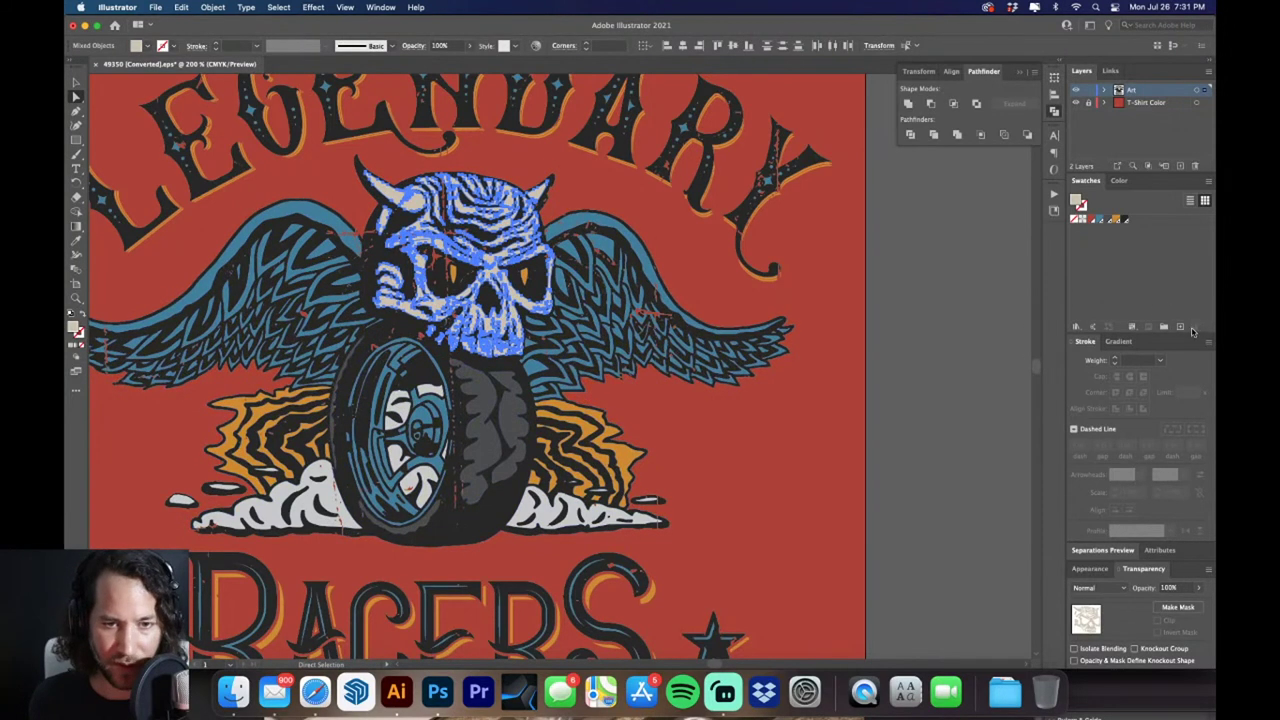
Save the C20 M20 Y30 K0 cream fill as a spot swatch named 'Cream'
{"action": "left_click", "coordinate": [1181, 328]}
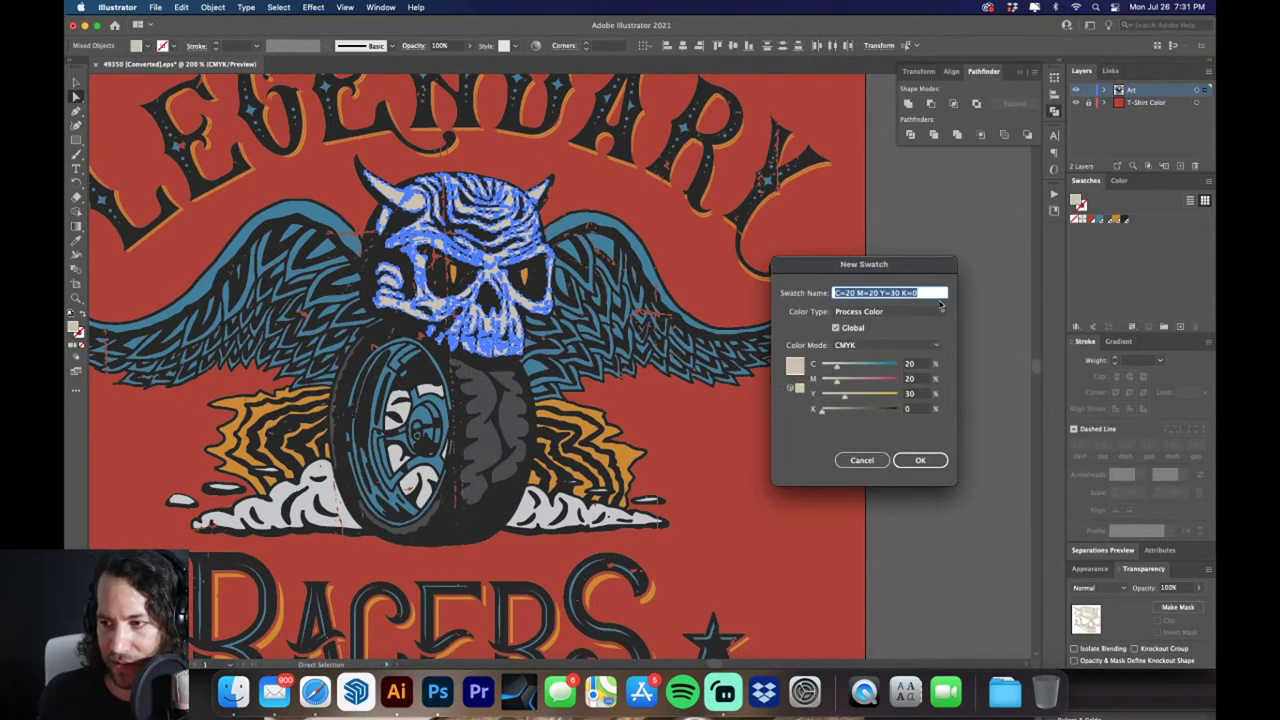
{"action": "type", "text": "Cream"}
{"action": "left_click", "coordinate": [862, 311]}
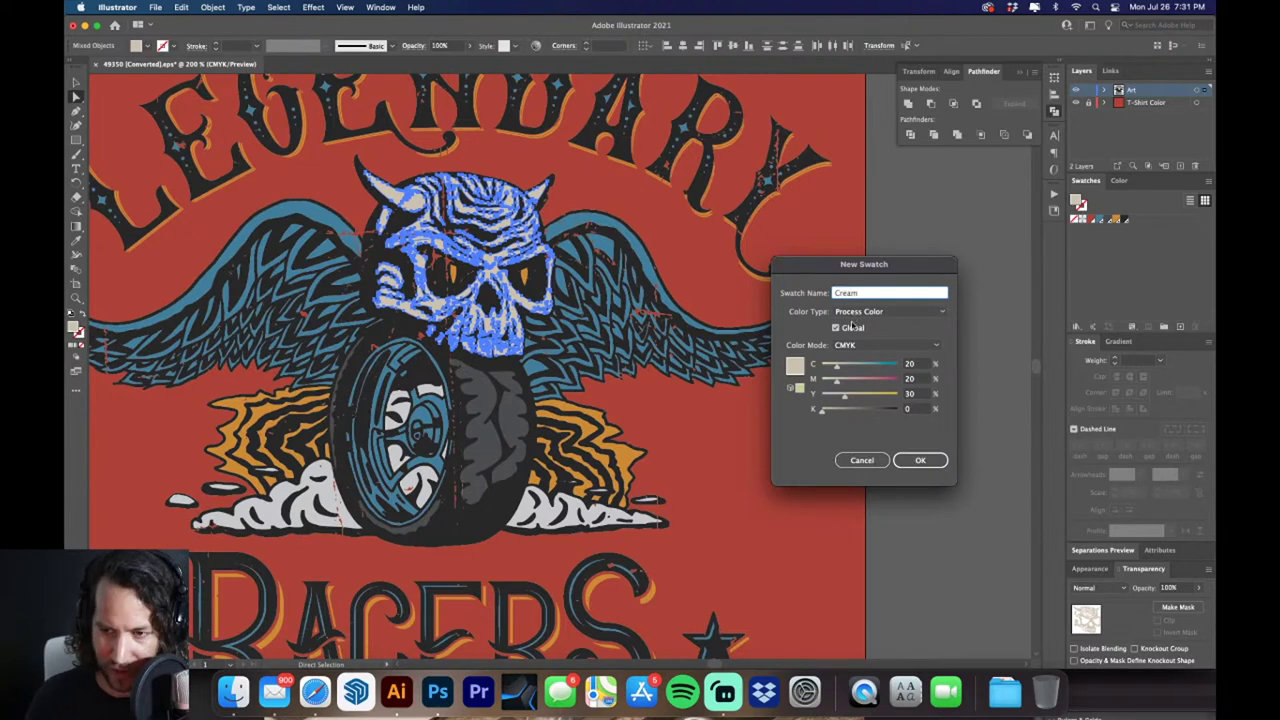
{"action": "left_click", "coordinate": [862, 337]}
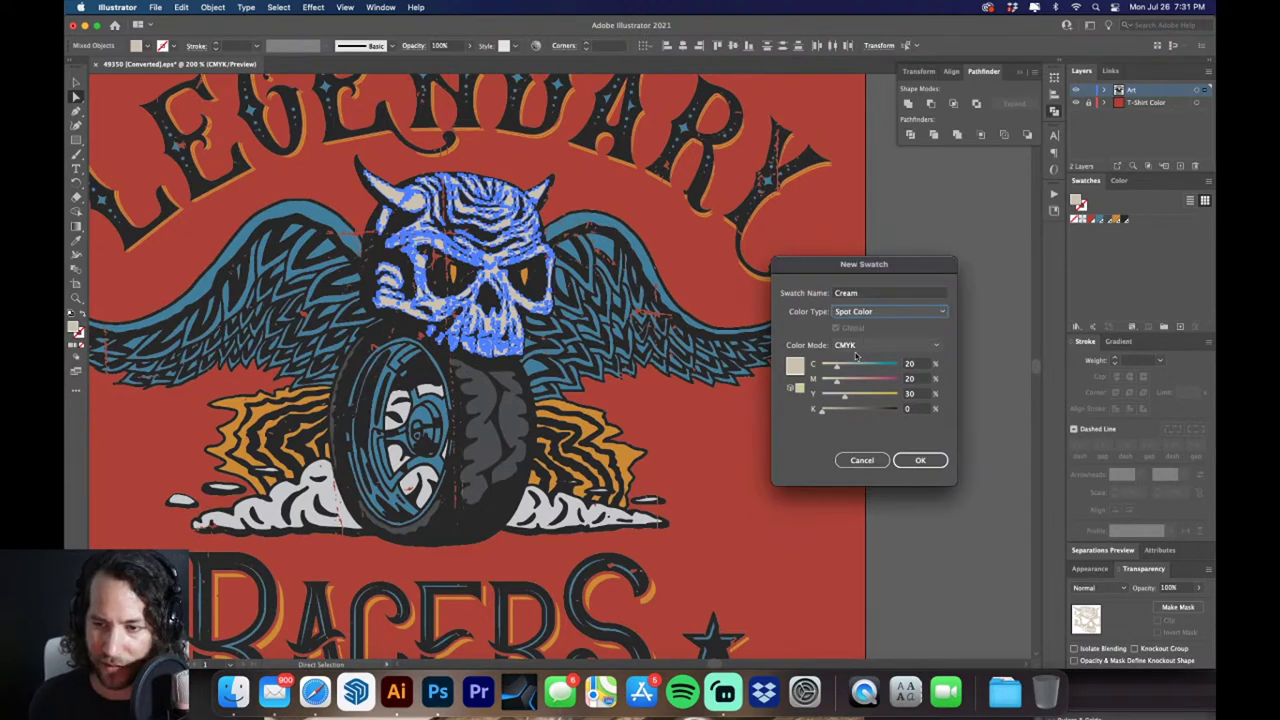
{"action": "left_click", "coordinate": [920, 461]}
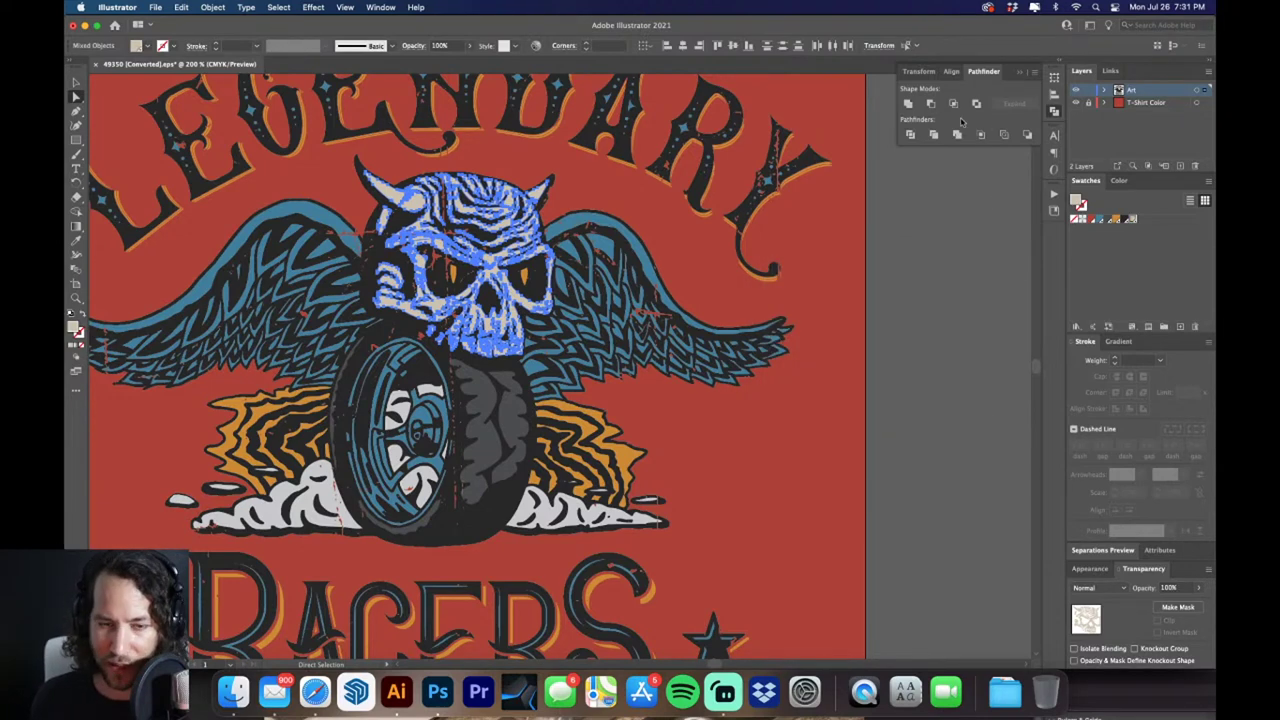
Unite the cream skull shapes, then select every shape sharing the smoke's pale fill
{"action": "left_click", "coordinate": [908, 103]}
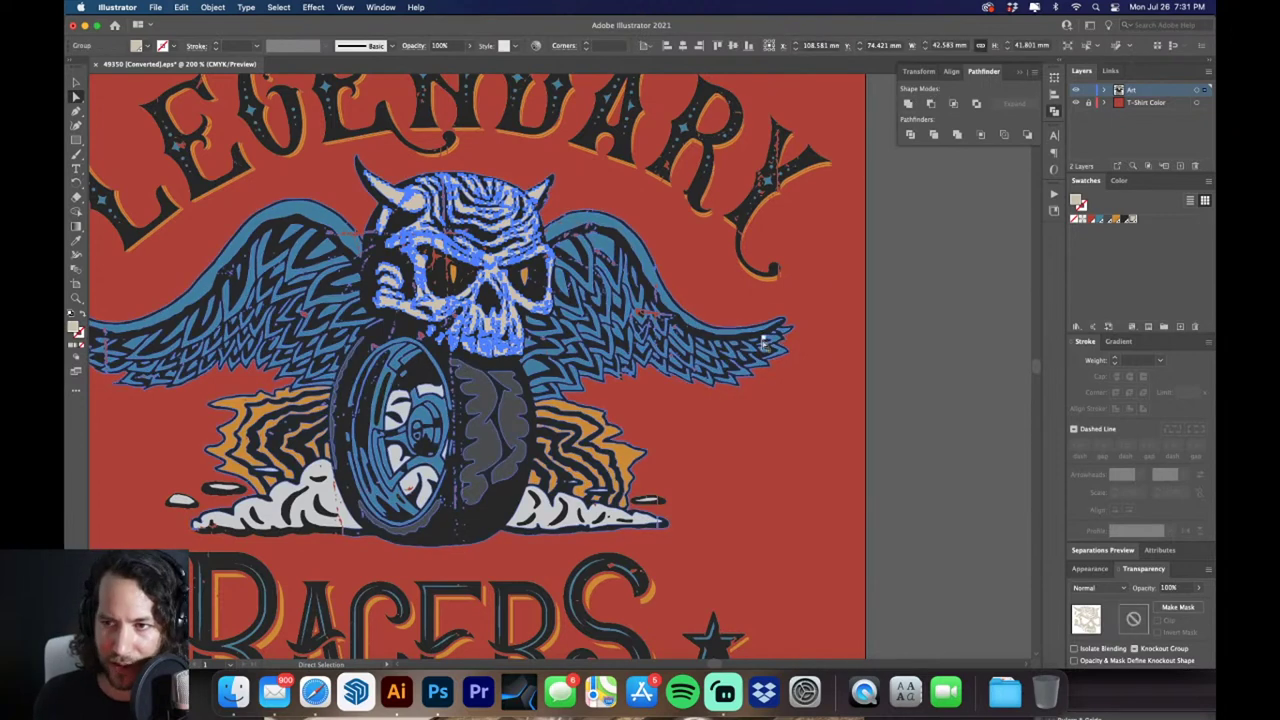
{"action": "left_click", "coordinate": [937, 336]}
{"action": "key", "text": "a"}
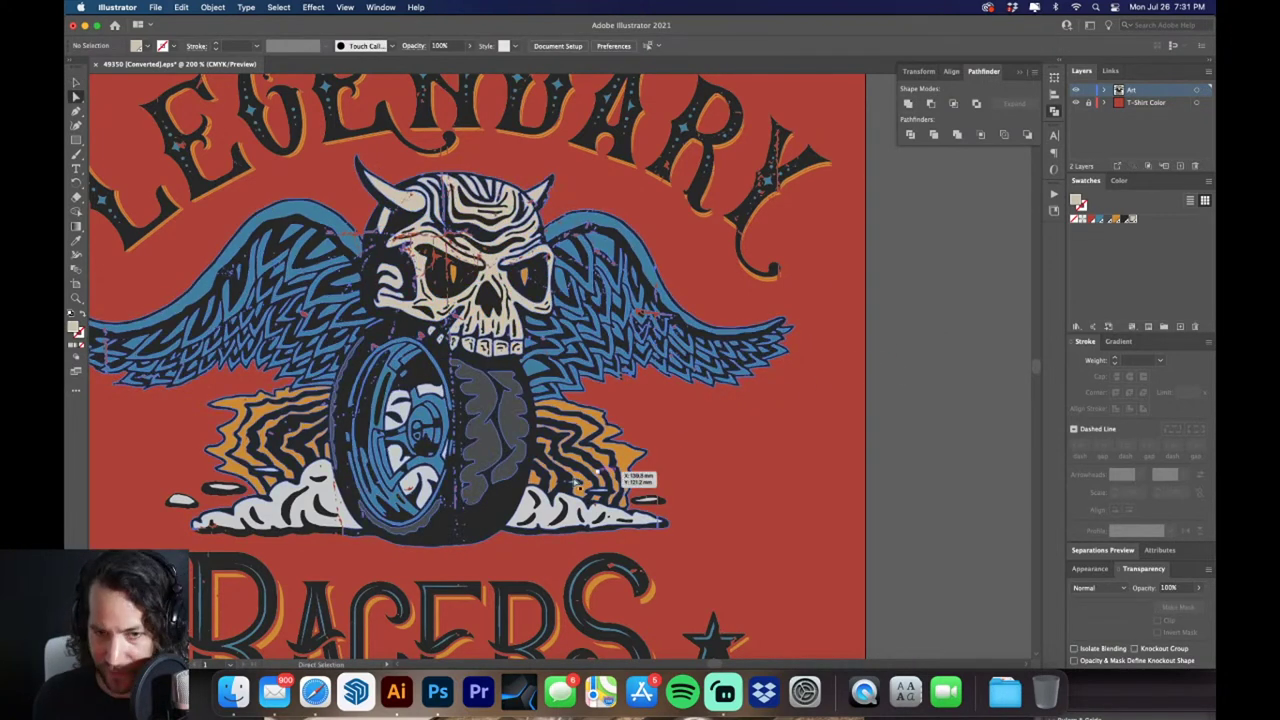
{"action": "left_click", "coordinate": [530, 510]}
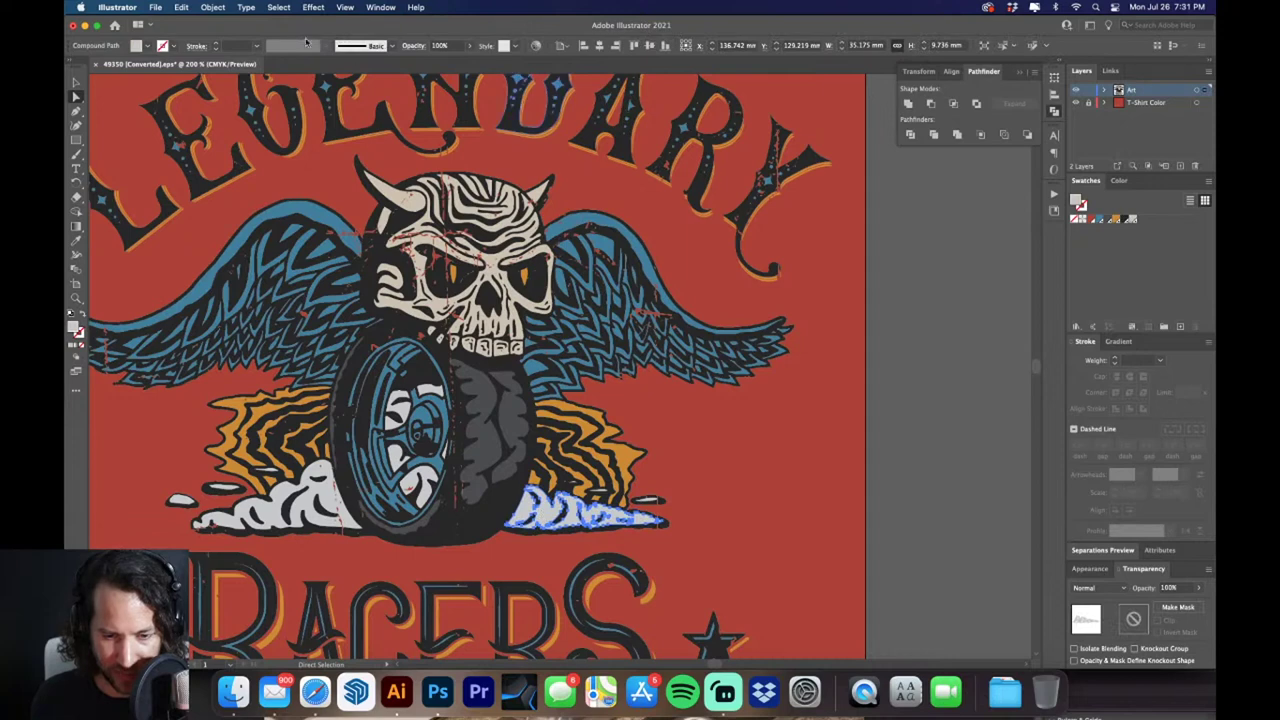
{"action": "left_click", "coordinate": [280, 7]}
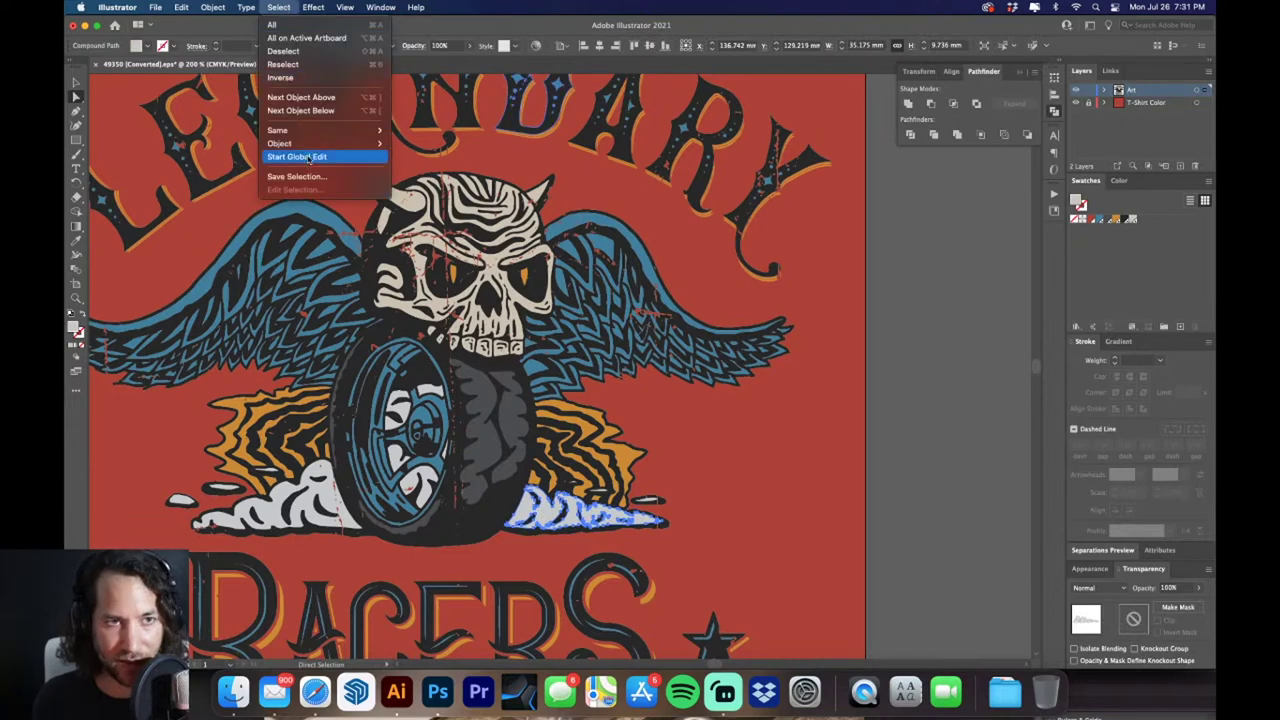
{"action": "mouse_move", "coordinate": [313, 134]}
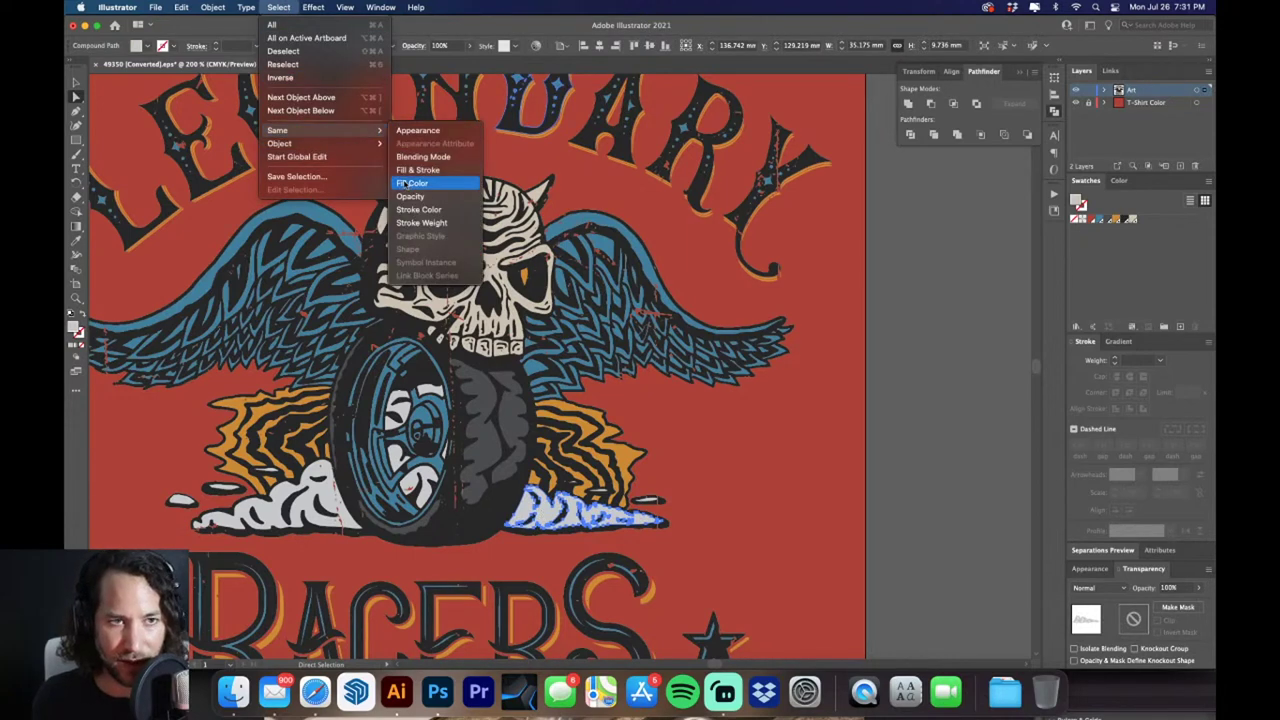
{"action": "left_click", "coordinate": [410, 184]}
{"action": "key", "text": "Delete"}
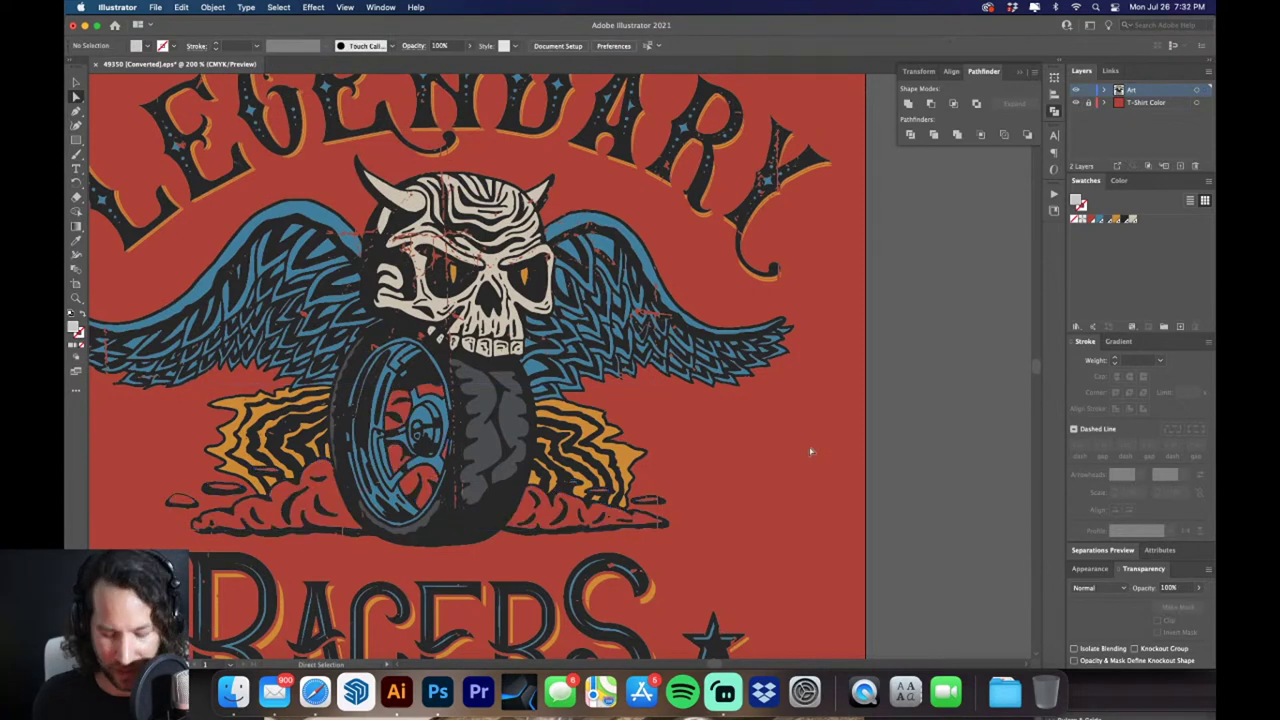
{"action": "key", "text": "super+z"}
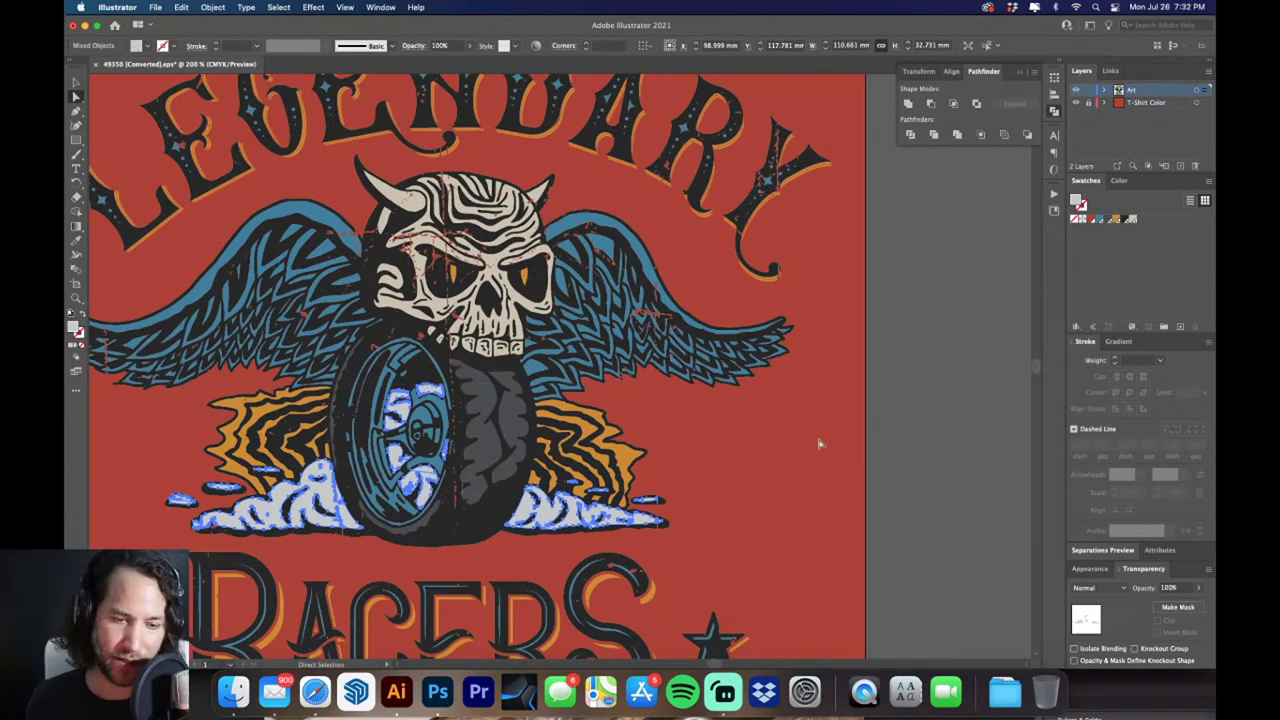
Unite the pale smoke and hub shapes and save their 25% grey as a swatch
{"action": "left_click", "coordinate": [908, 103]}
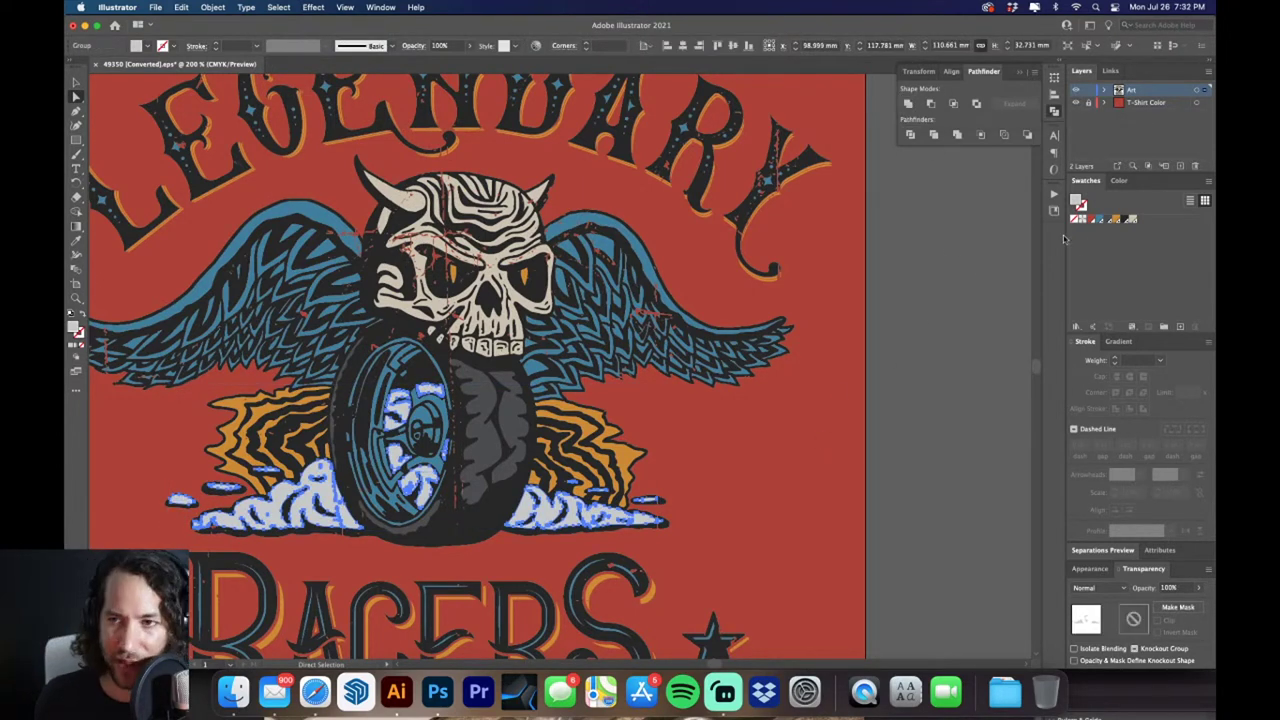
{"action": "left_click", "coordinate": [1181, 328]}
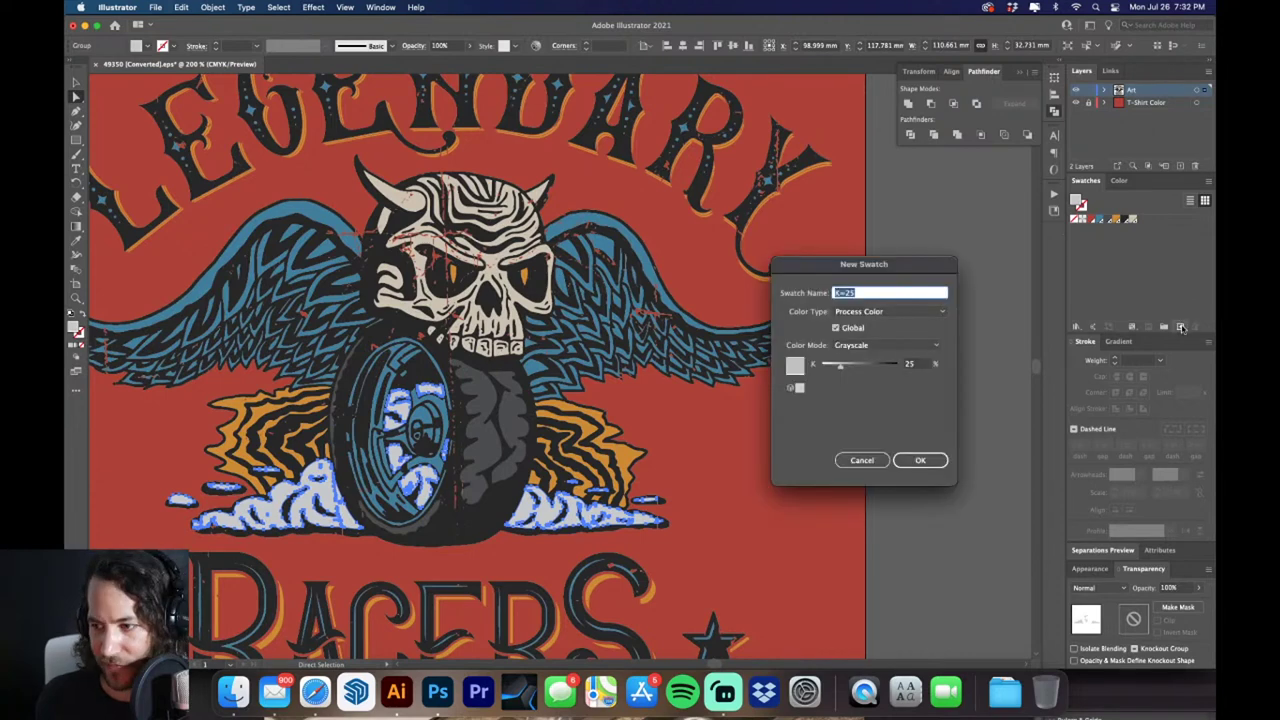
{"action": "left_click", "coordinate": [914, 459]}
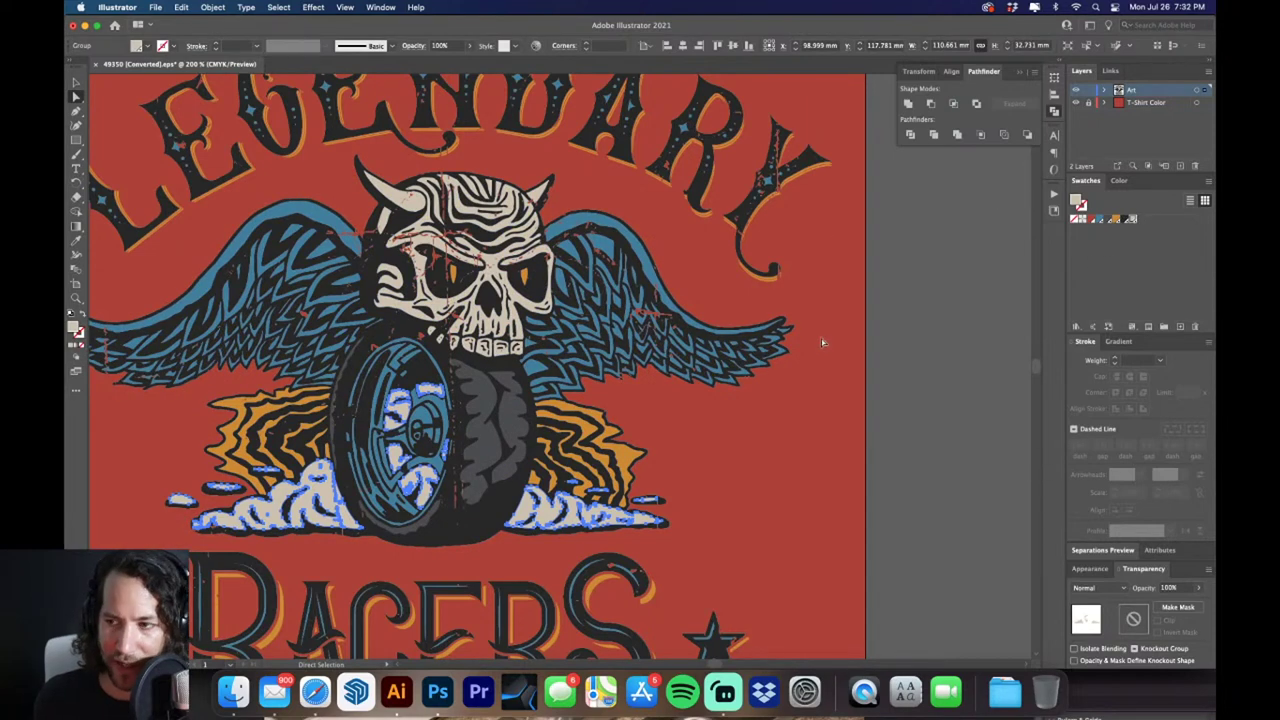
Select the flames-and-smoke group together with the skull and wings and unite them
{"action": "key", "text": "v"}
{"action": "left_click", "coordinate": [910, 288]}
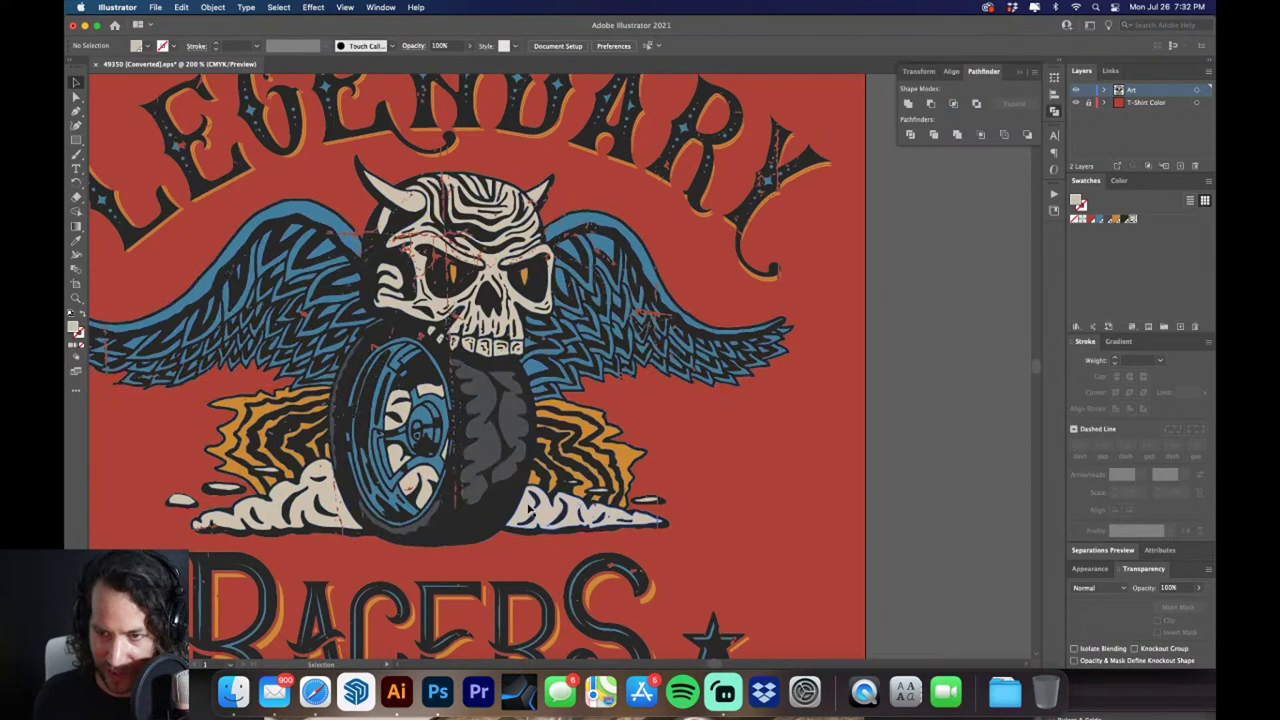
{"action": "left_click", "coordinate": [530, 510]}
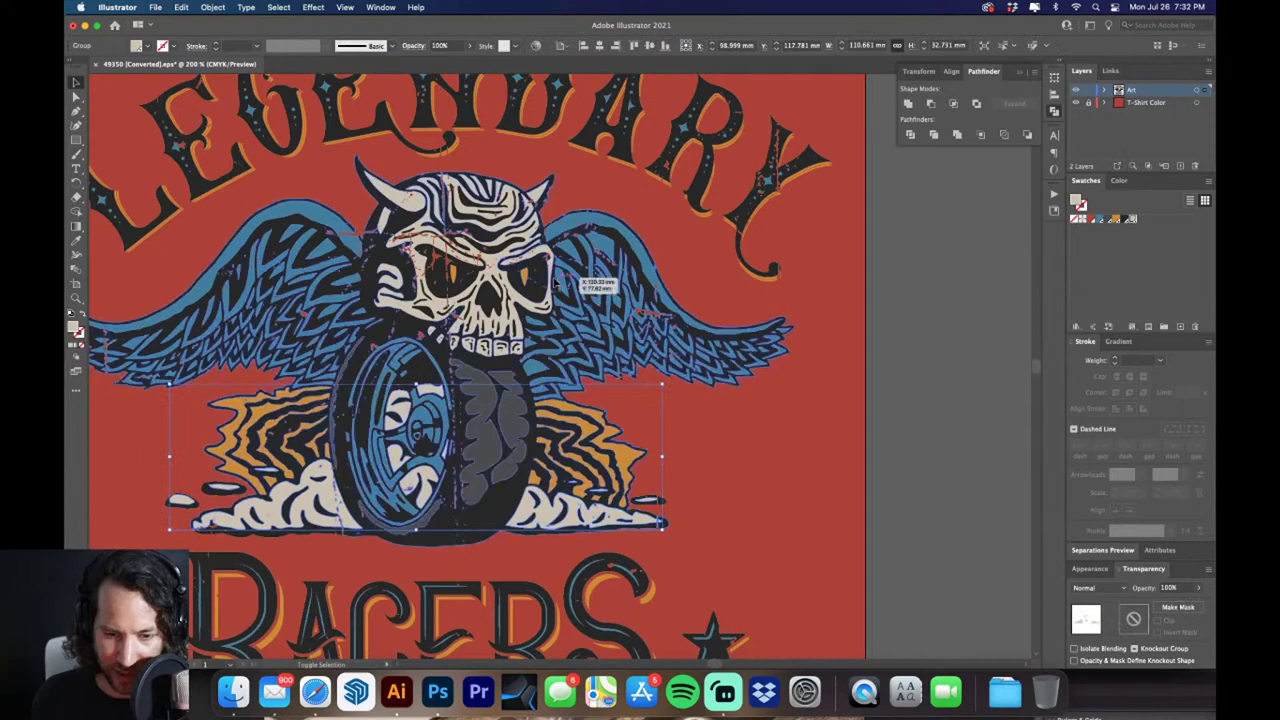
{"action": "left_click", "coordinate": [400, 200], "text": "shift"}
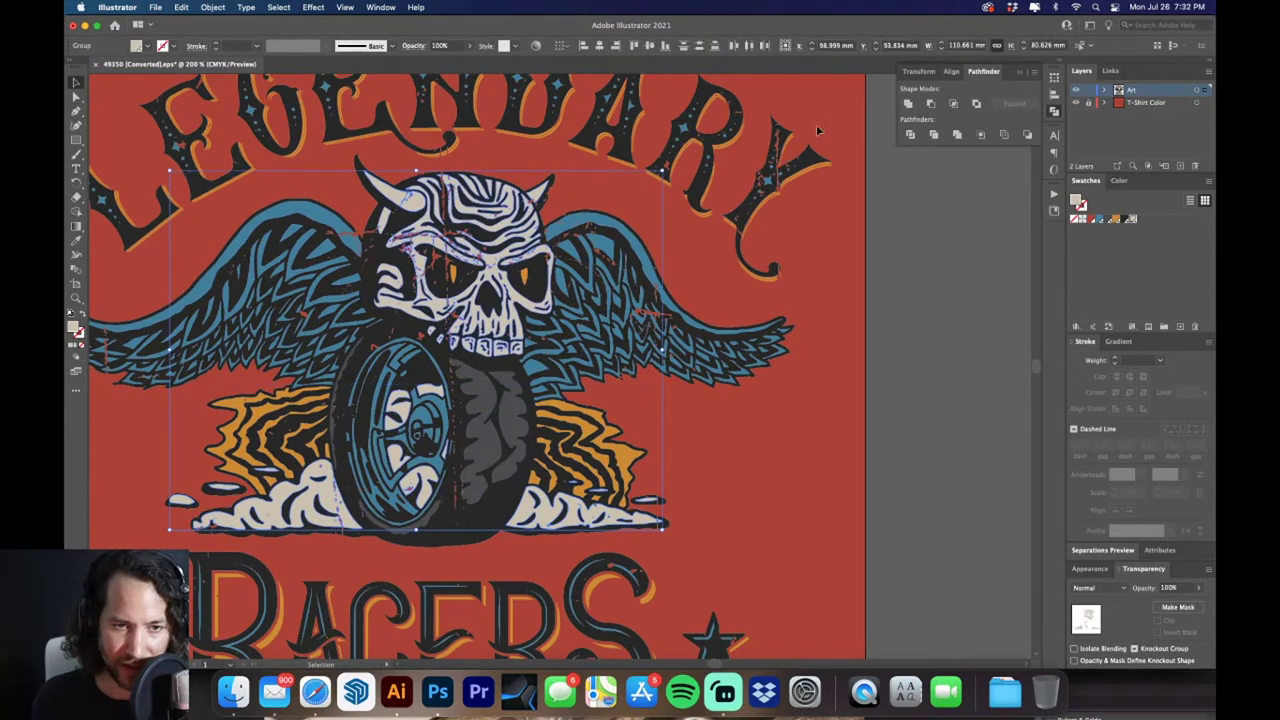
{"action": "left_click", "coordinate": [908, 104]}
{"action": "left_click", "coordinate": [890, 173]}
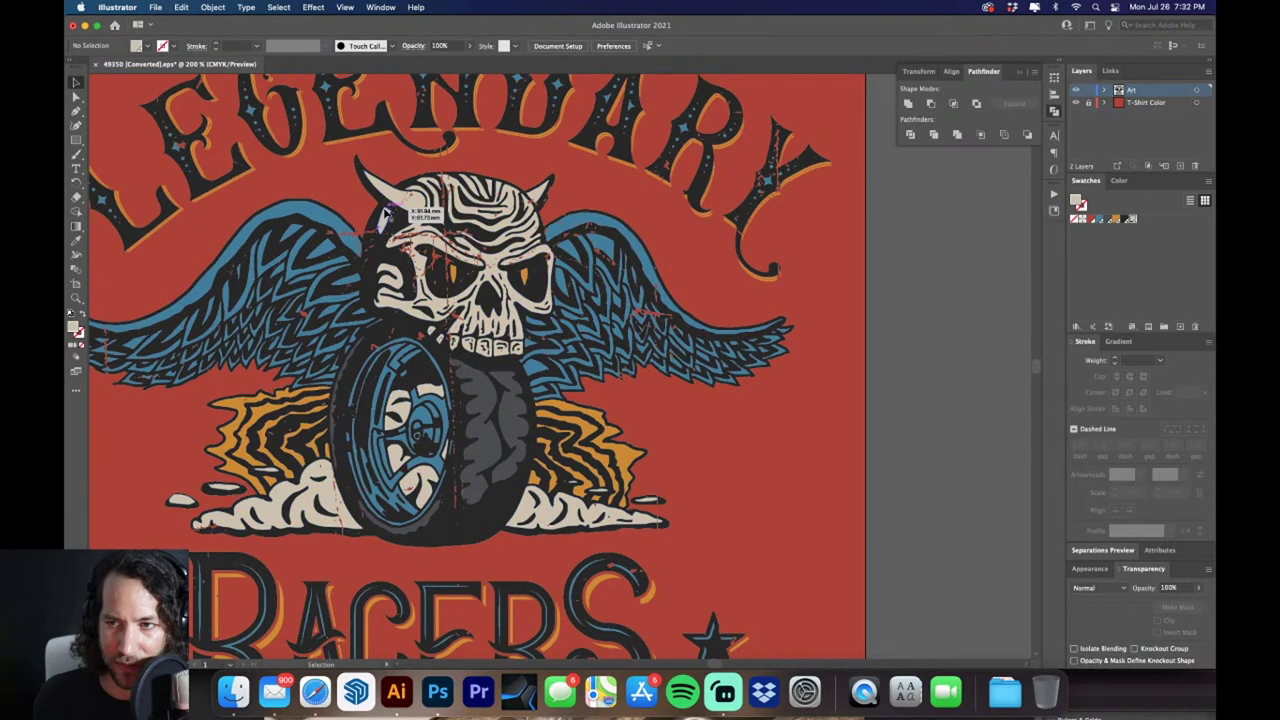
{"action": "mouse_move", "coordinate": [400, 195]}
{"action": "left_mouse_down"}
{"action": "mouse_move", "coordinate": [770, 255]}
{"action": "mouse_move", "coordinate": [400, 195]}
{"action": "left_mouse_up"}
{"action": "key", "text": "super+minus"}
{"action": "key", "text": "super+minus"}
{"action": "scroll", "coordinate": [842, 408], "scroll_direction": "up", "scroll_amount": 1}
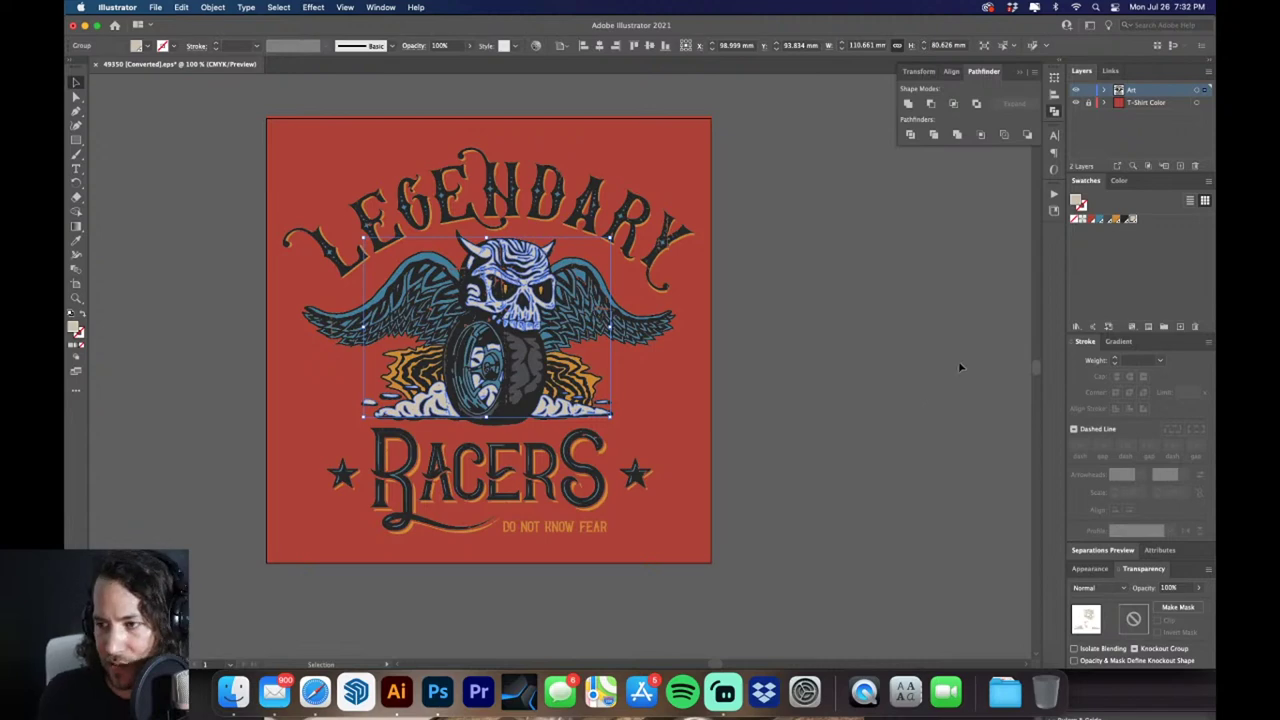
Show the Separations Preview panel with Overprint Preview turned on
{"action": "left_click", "coordinate": [380, 7]}
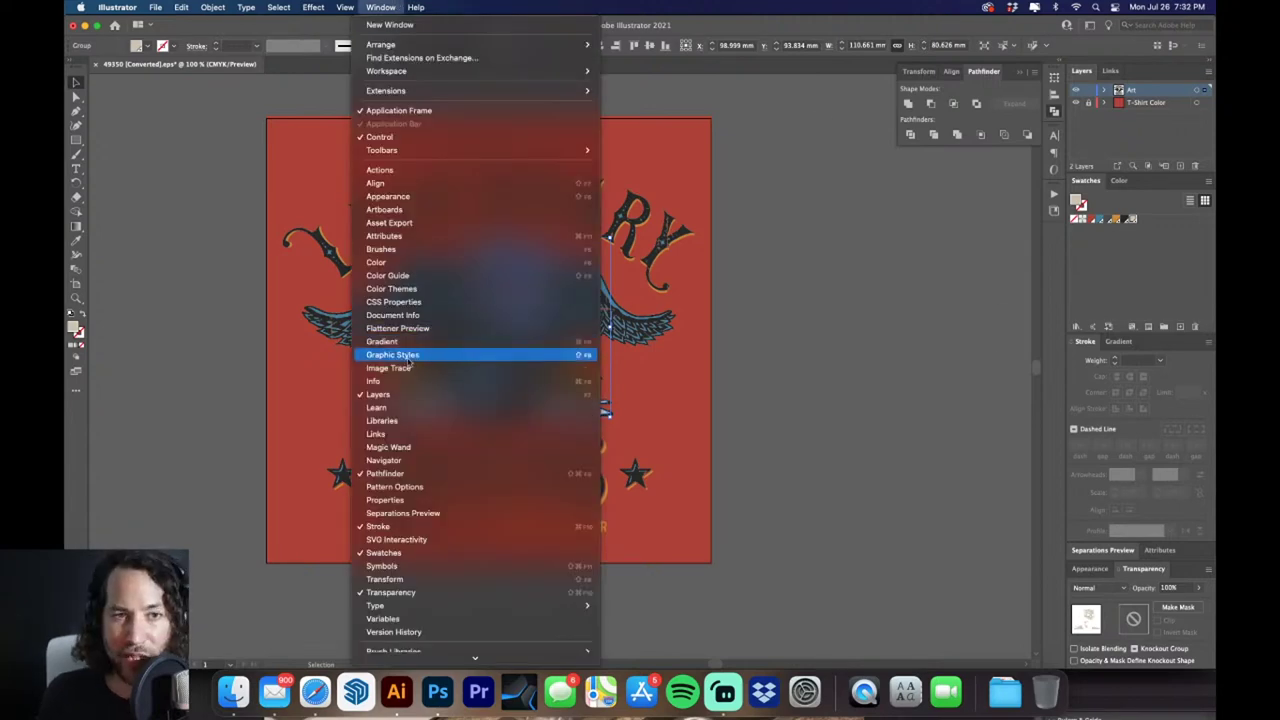
{"action": "scroll", "coordinate": [411, 374], "scroll_direction": "down", "scroll_amount": 2}
{"action": "scroll", "coordinate": [411, 374], "scroll_direction": "down", "scroll_amount": 2}
{"action": "left_click", "coordinate": [431, 460]}
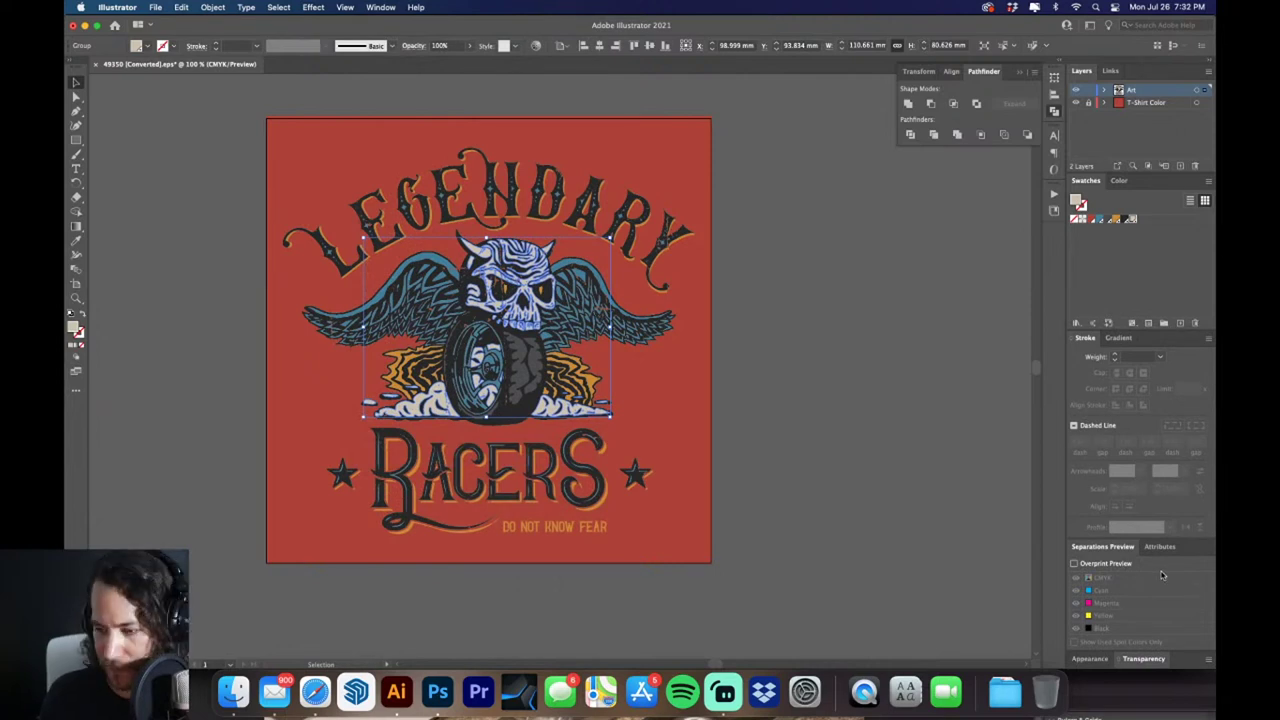
{"action": "left_click", "coordinate": [1074, 565]}
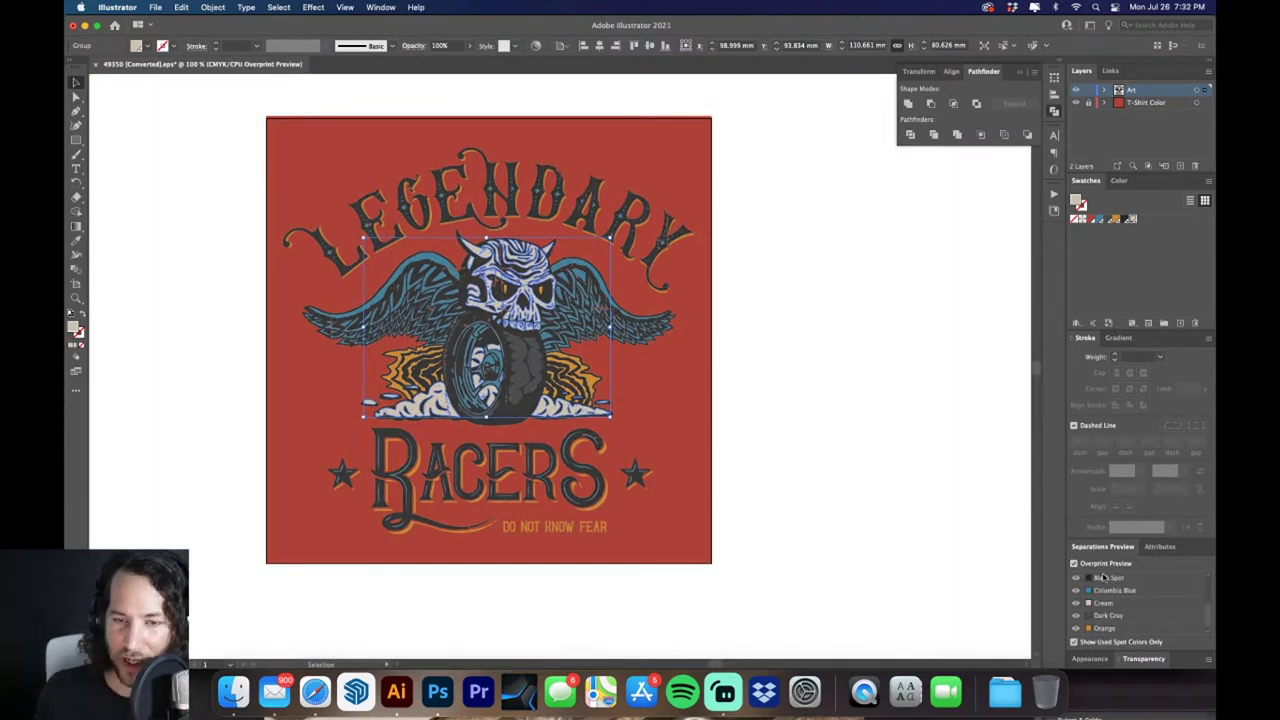
{"action": "scroll", "coordinate": [1211, 610], "scroll_direction": "up", "scroll_amount": 3}
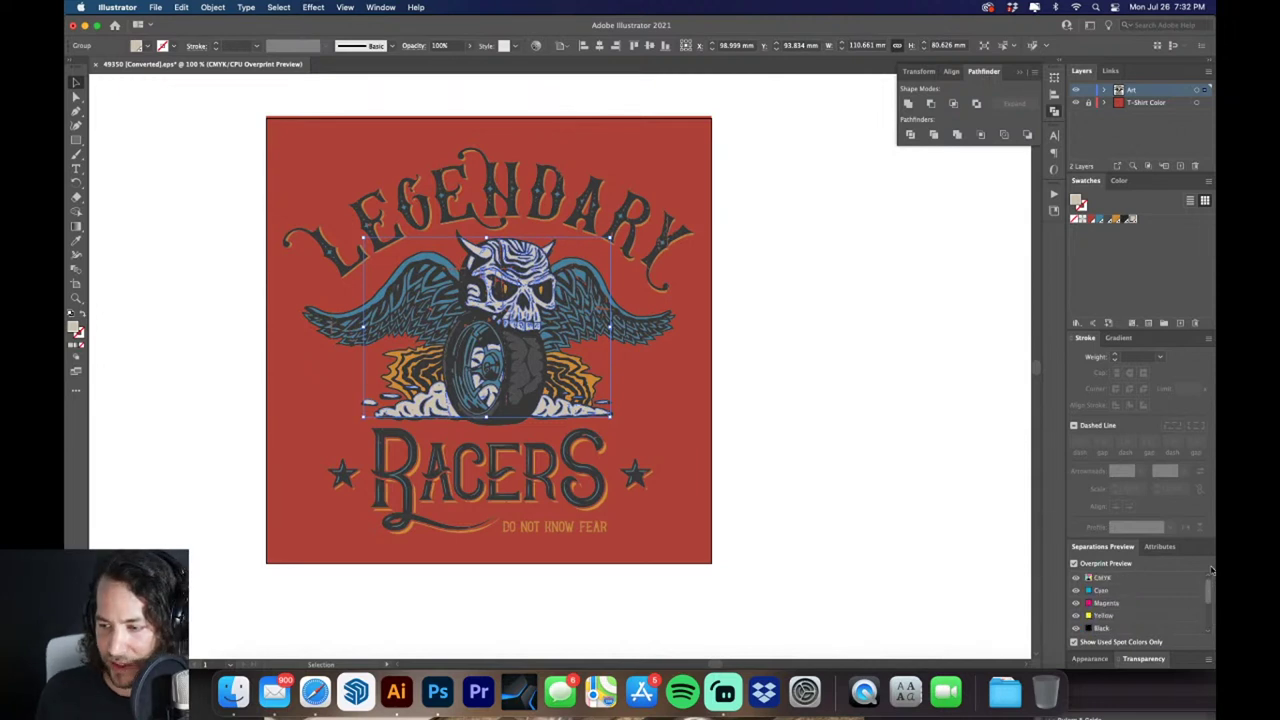
Hide the CMYK process inks and set the red C=35 M=90 Y=95 K=0 swatch to Spot Color
{"action": "left_click", "coordinate": [1076, 578]}
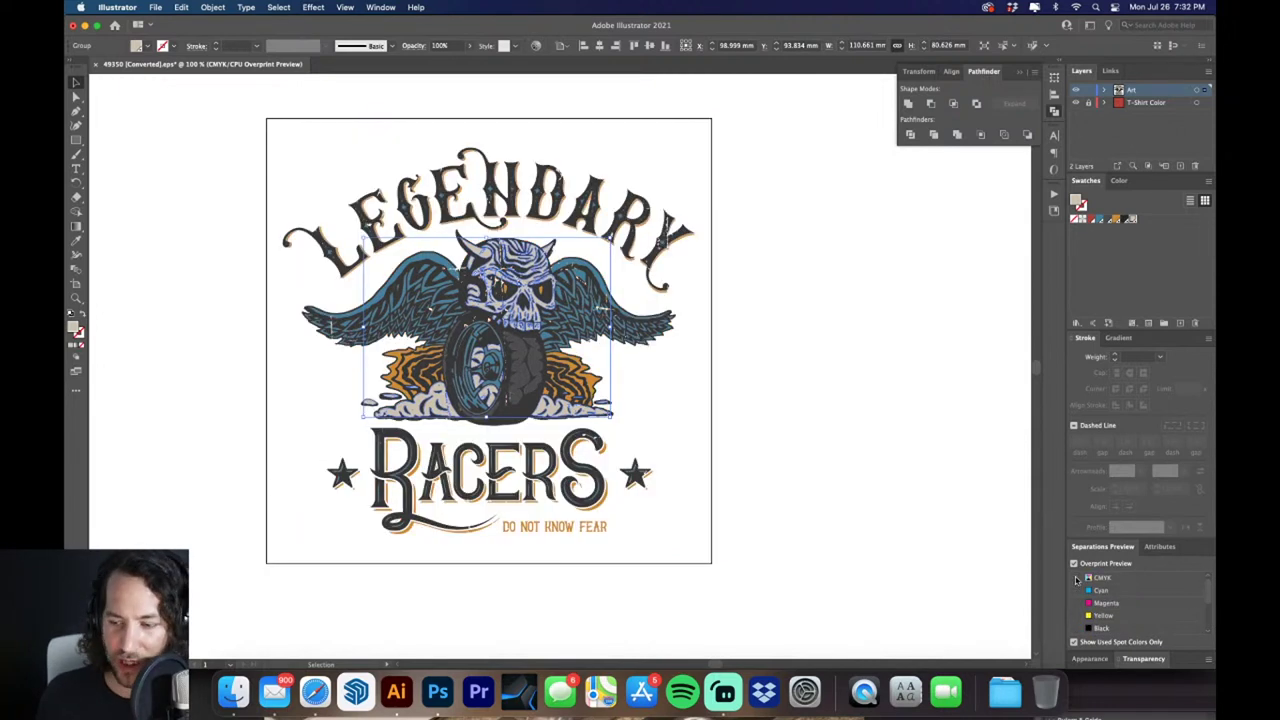
{"action": "double_click", "coordinate": [1091, 221]}
{"action": "left_click", "coordinate": [648, 278]}
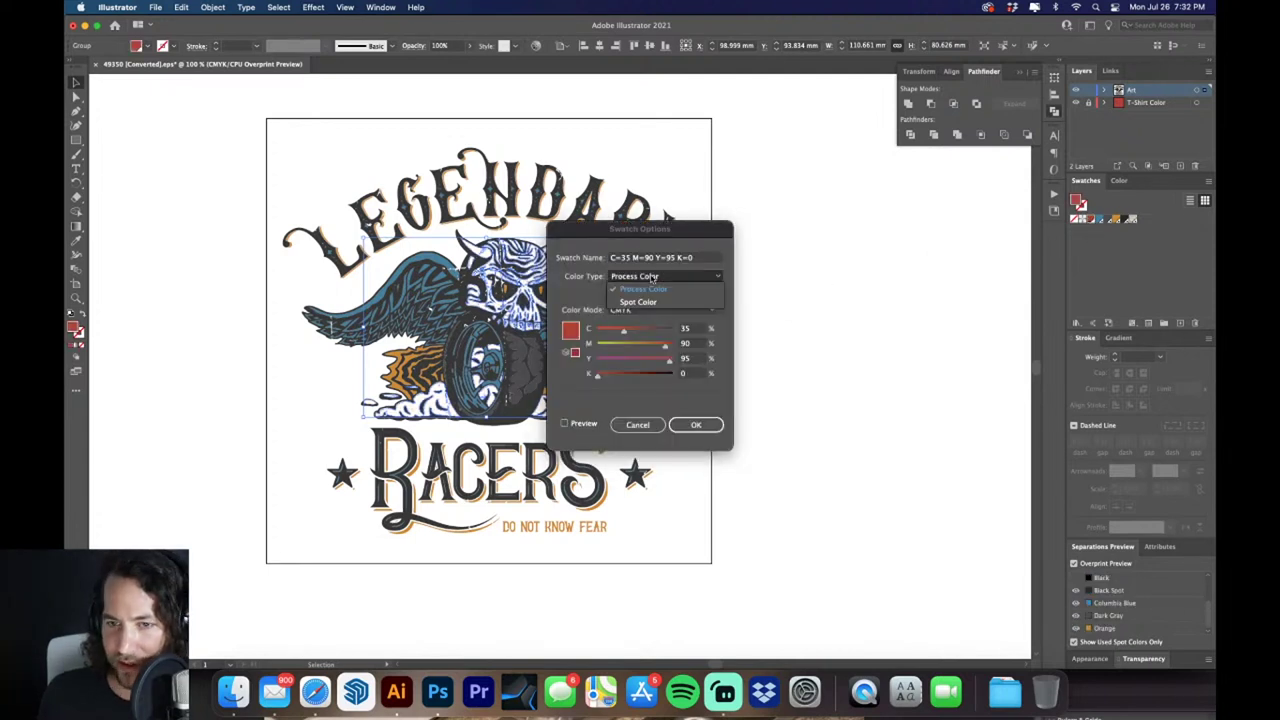
{"action": "left_click", "coordinate": [651, 303]}
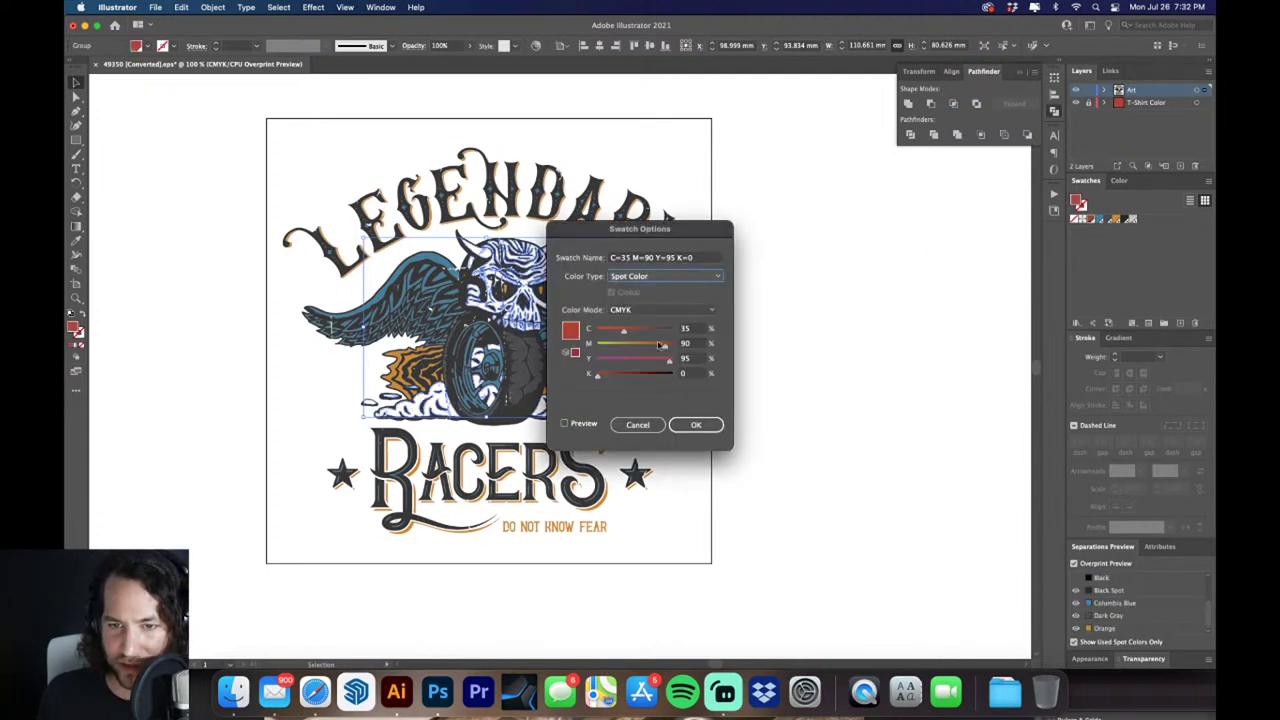
{"action": "left_click", "coordinate": [696, 424]}
{"action": "left_click", "coordinate": [710, 447]}
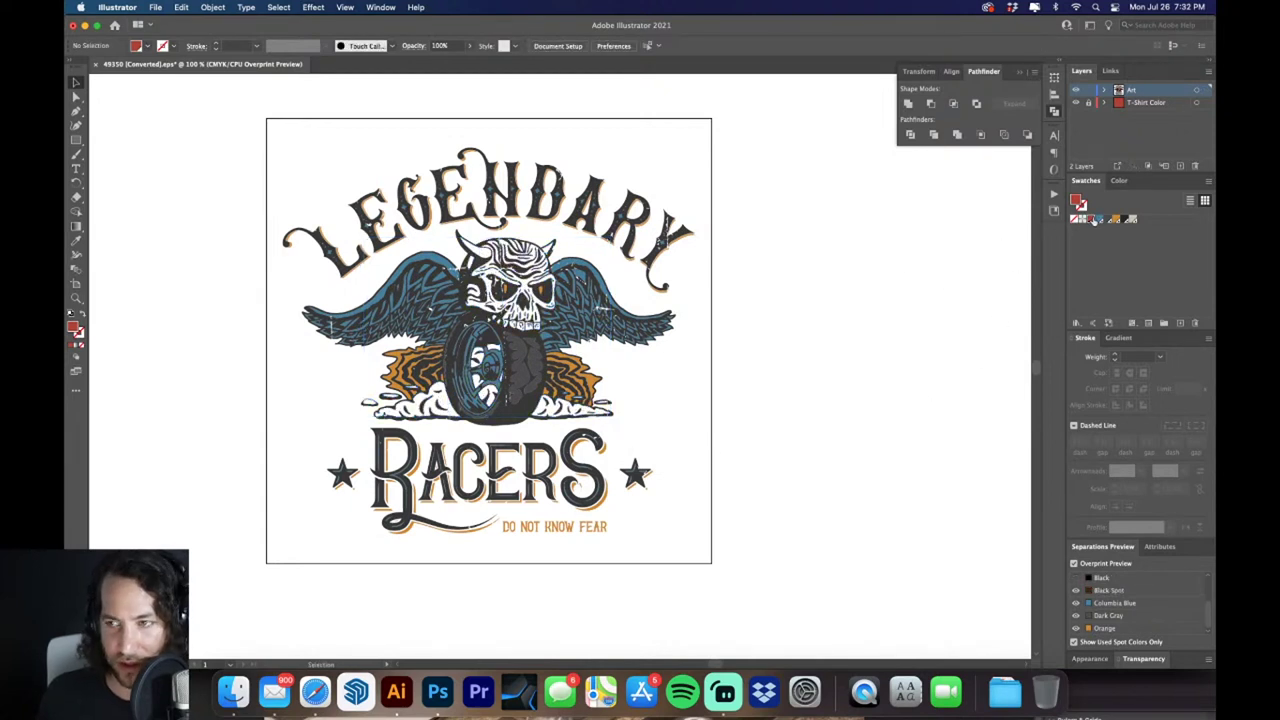
Reopen the red swatch as a spot colour and start renaming it 'T-Shirt Color'
{"action": "double_click", "coordinate": [1092, 220]}
{"action": "left_click", "coordinate": [640, 277]}
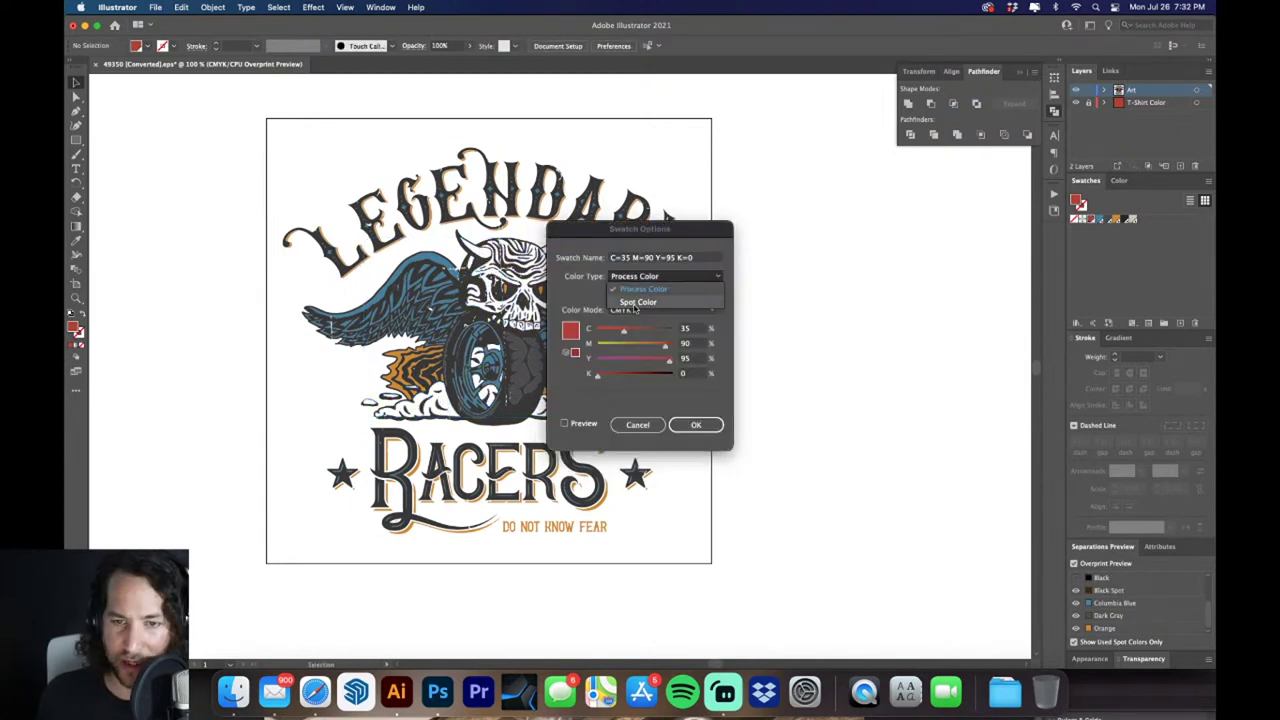
{"action": "left_click", "coordinate": [640, 303]}
{"action": "left_click", "coordinate": [704, 258]}
{"action": "key", "text": "super+a"}
{"action": "type", "text": "T"}
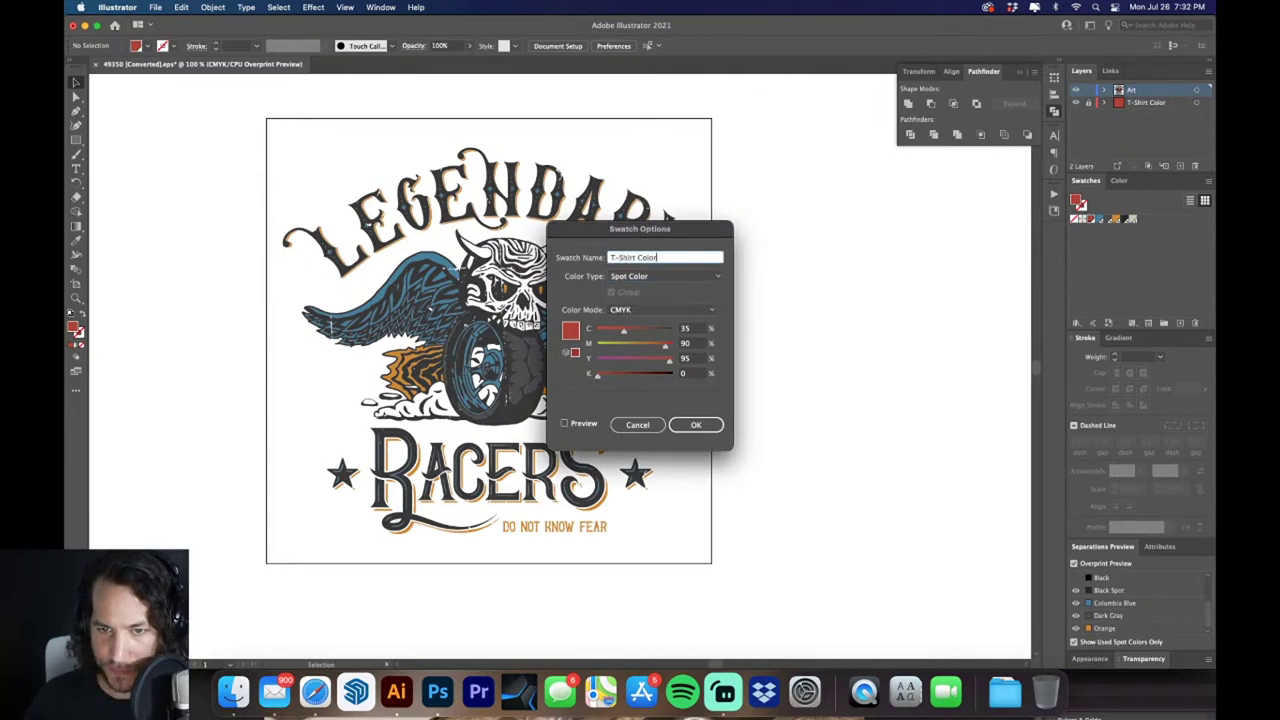
Confirm the T-Shirt Color spot swatch, then recolour the skull and tyre group Cream
{"action": "left_click", "coordinate": [700, 424]}
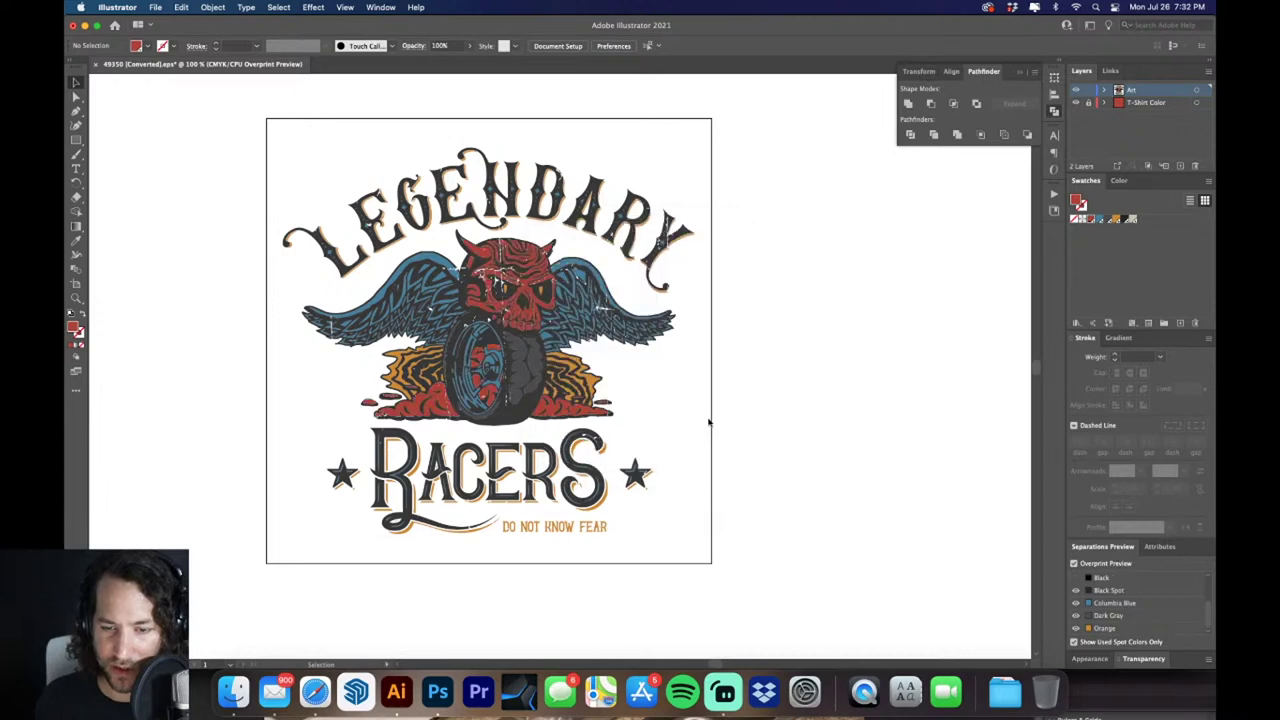
{"action": "key", "text": "z"}
{"action": "left_click_drag", "start_coordinate": [478, 254], "coordinate": [692, 340]}
{"action": "key", "text": "super+minus"}
{"action": "key", "text": "super+minus"}
{"action": "key", "text": "super+minus"}
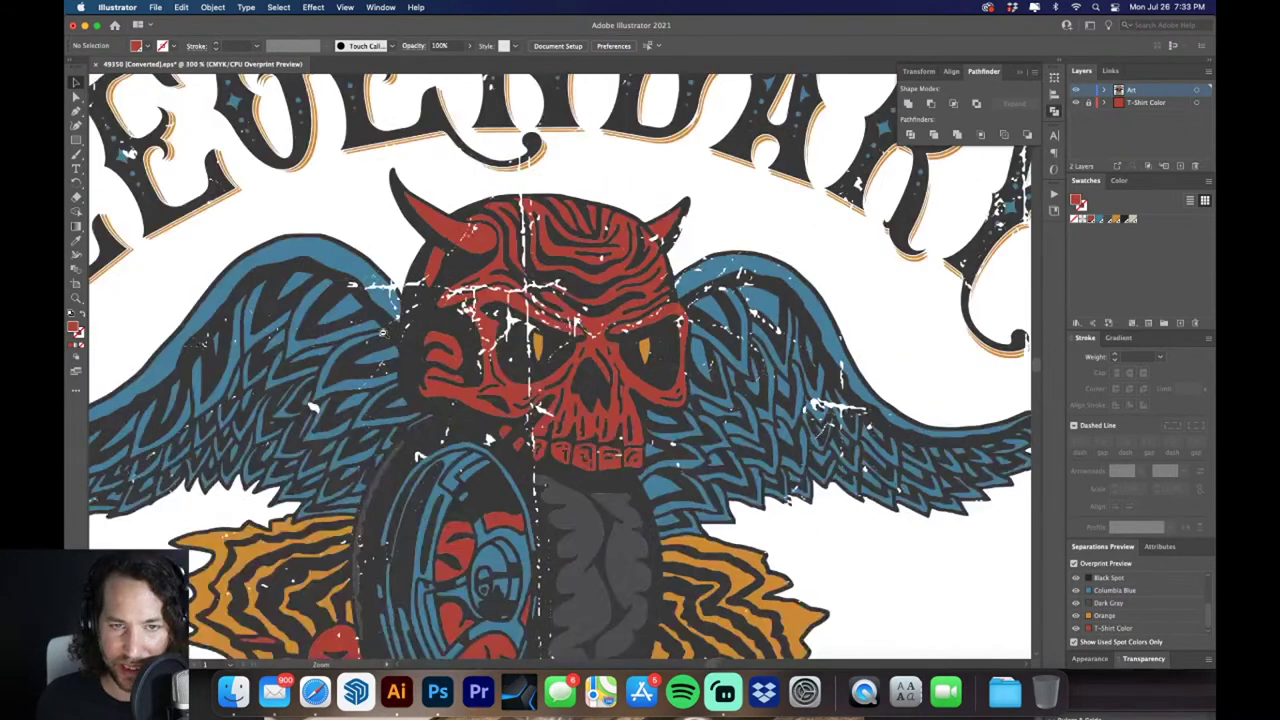
{"action": "key", "text": "v"}
{"action": "left_click", "coordinate": [602, 300]}
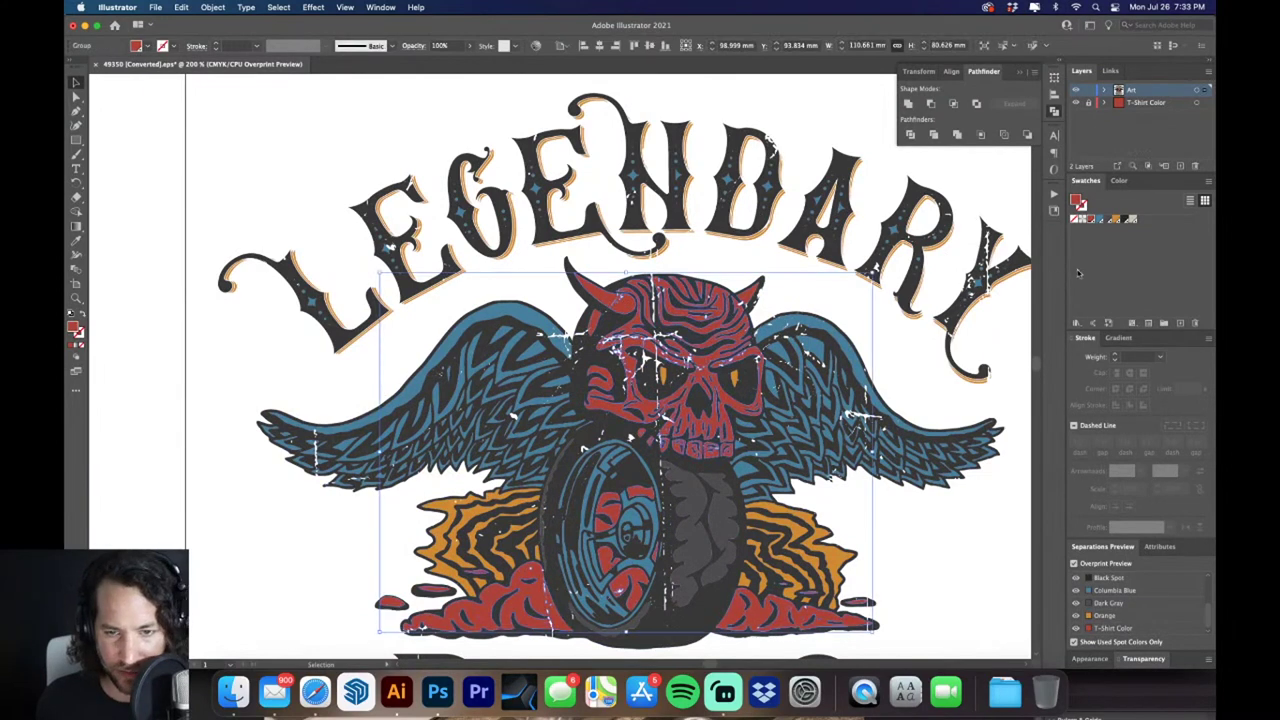
{"action": "left_click", "coordinate": [1131, 220]}
{"action": "key", "text": "super+shift+a"}
Lock the T-Shirt Color layer holding the red background, with Overprint Preview back on
{"action": "key", "text": "super+minus"}
{"action": "key", "text": "super+minus"}
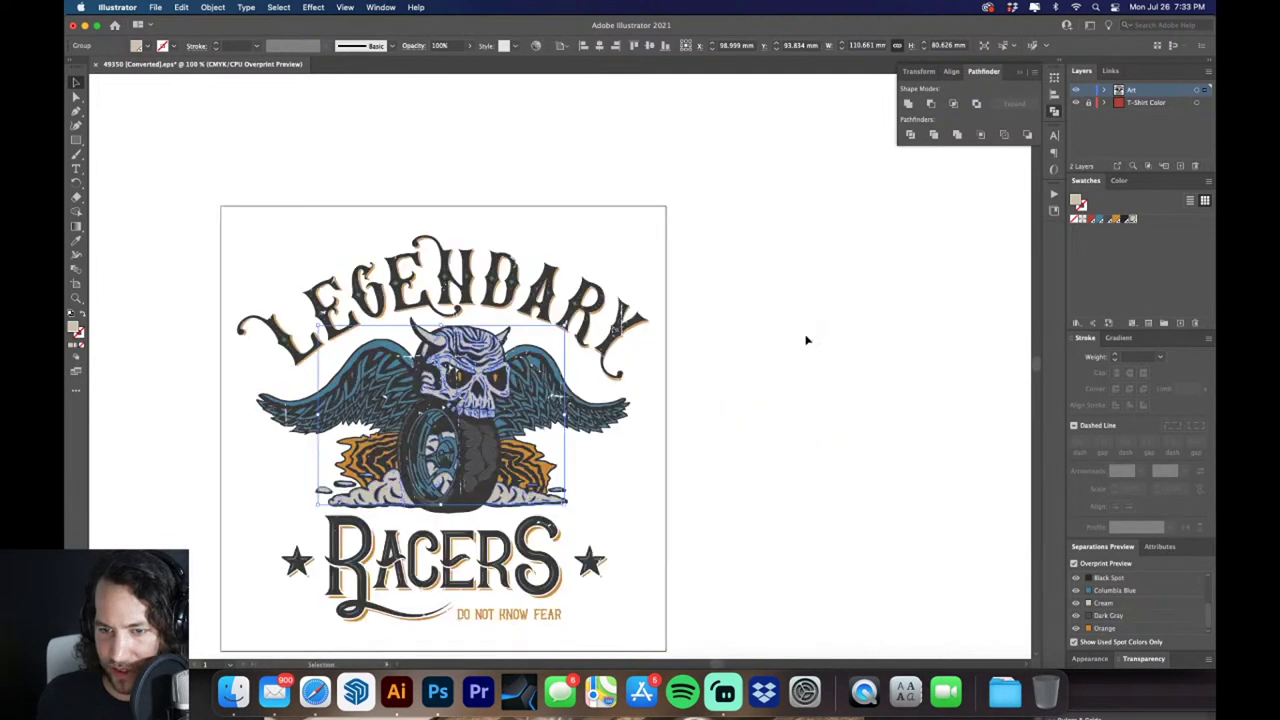
{"action": "left_click_drag", "start_coordinate": [686, 366], "coordinate": [774, 244]}
{"action": "scroll", "coordinate": [1140, 612], "scroll_direction": "up", "scroll_amount": 3}
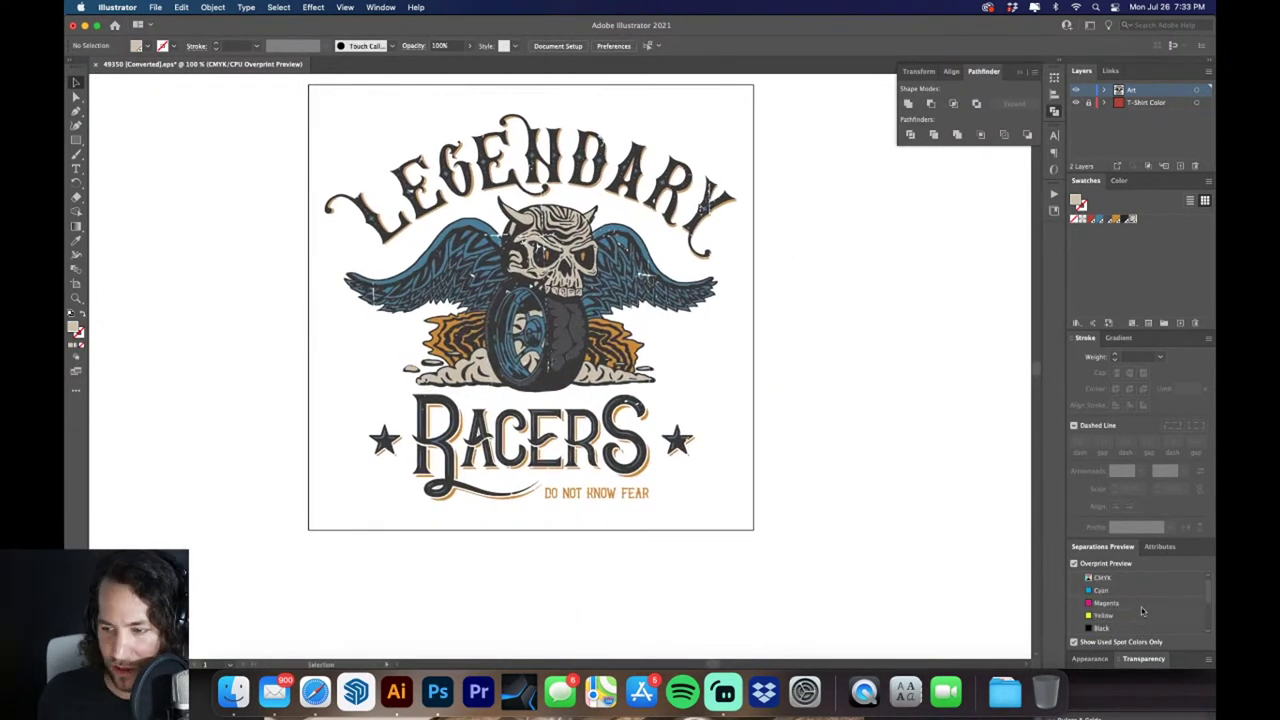
{"action": "left_click", "coordinate": [1074, 563]}
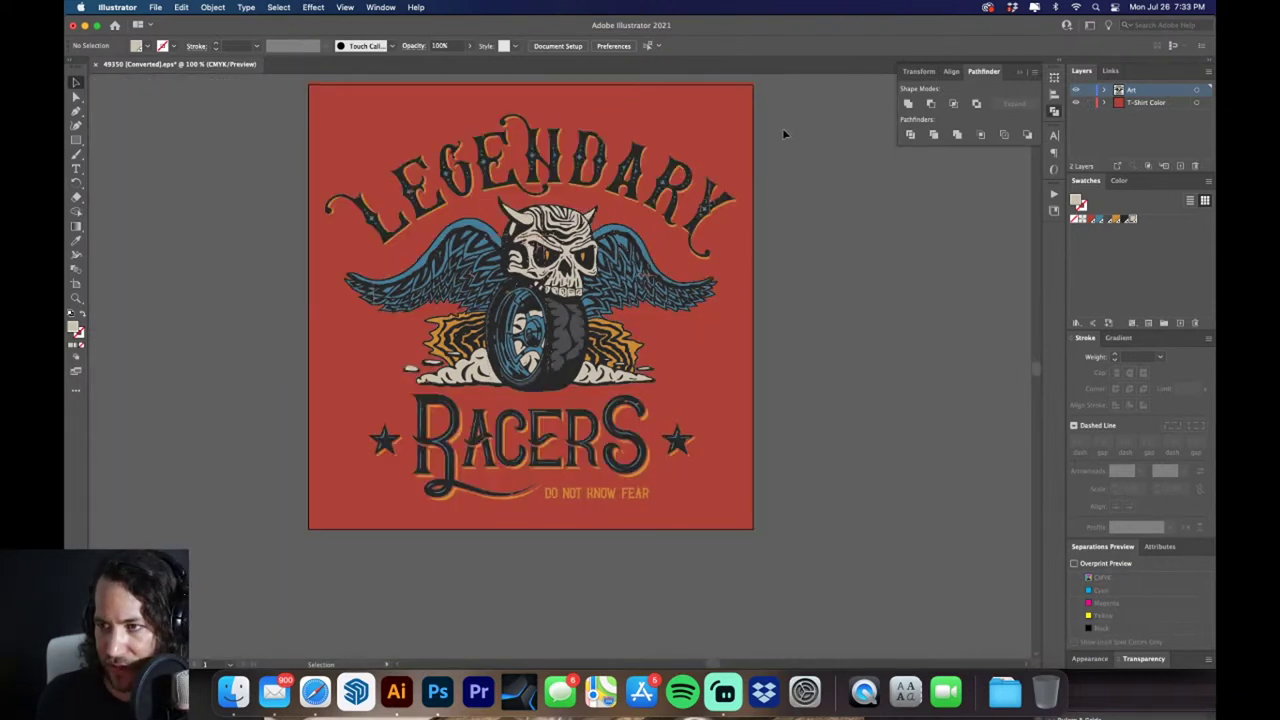
{"action": "key", "text": "super+a"}
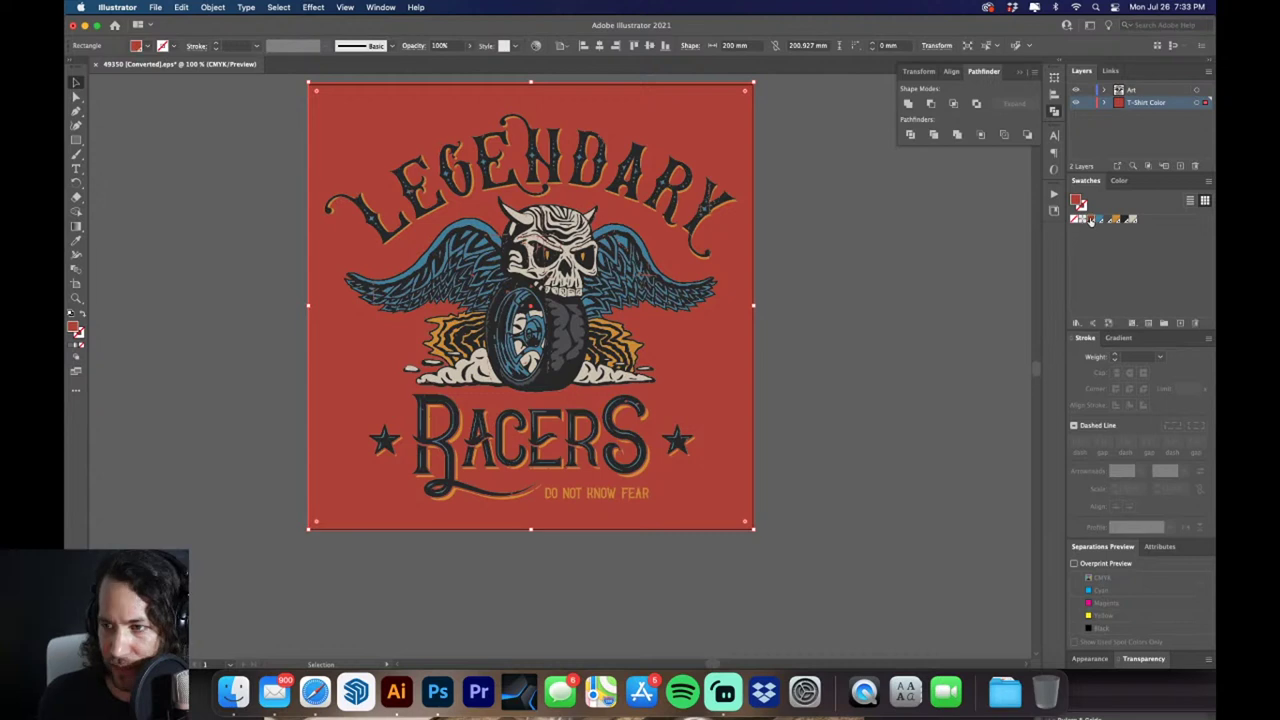
{"action": "left_click", "coordinate": [1088, 103]}
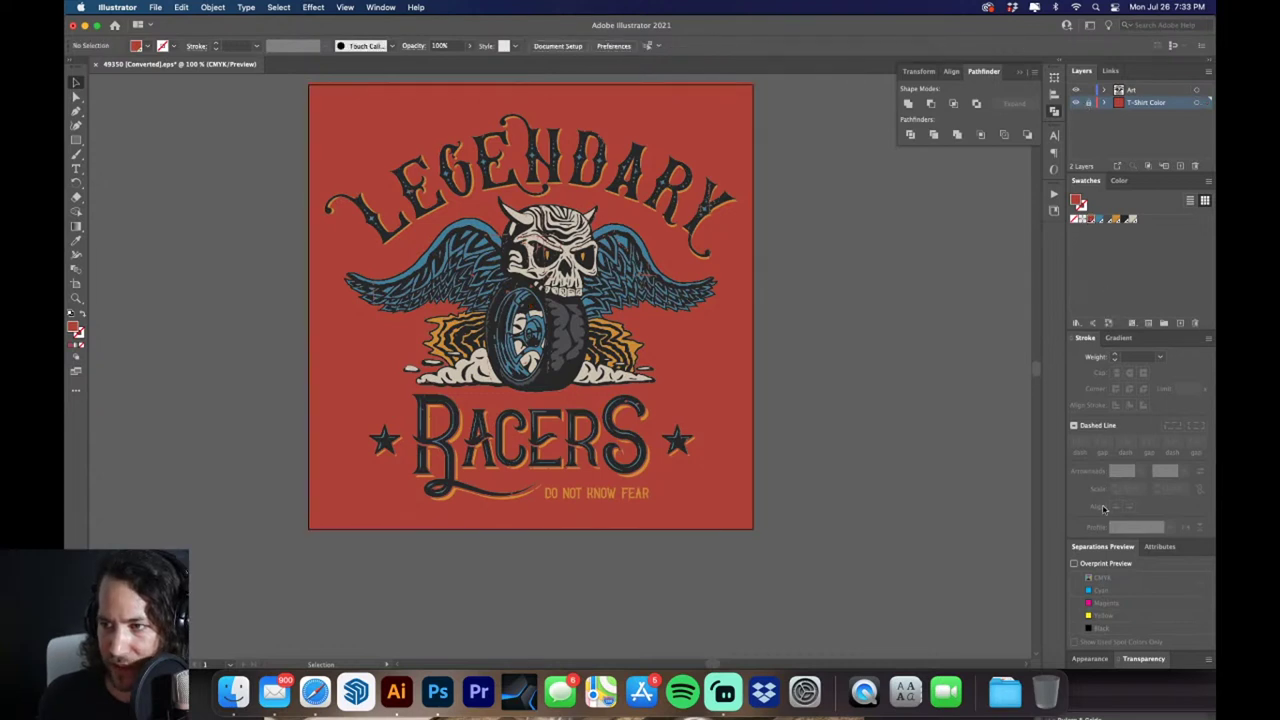
{"action": "left_click", "coordinate": [1074, 563]}
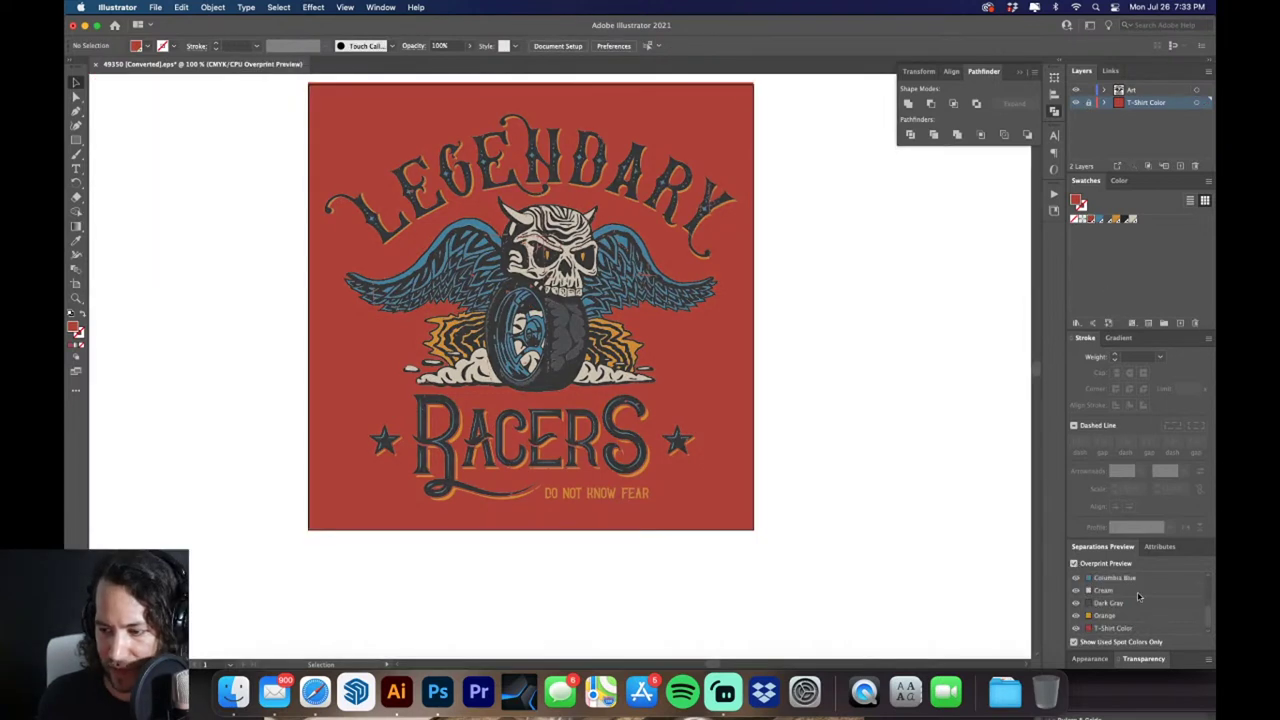
{"action": "scroll", "coordinate": [1130, 597], "scroll_direction": "up", "scroll_amount": 3}
{"action": "scroll", "coordinate": [1103, 590], "scroll_direction": "down", "scroll_amount": 5}
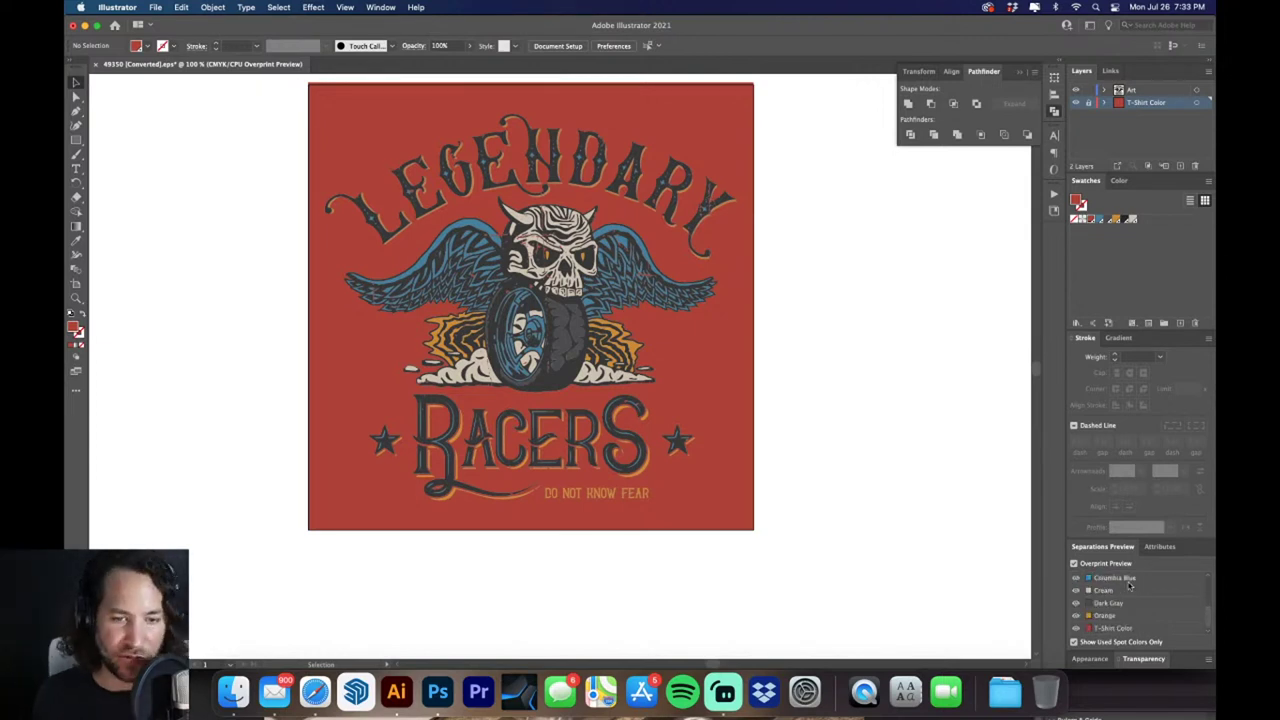
{"action": "left_click", "coordinate": [1077, 579]}
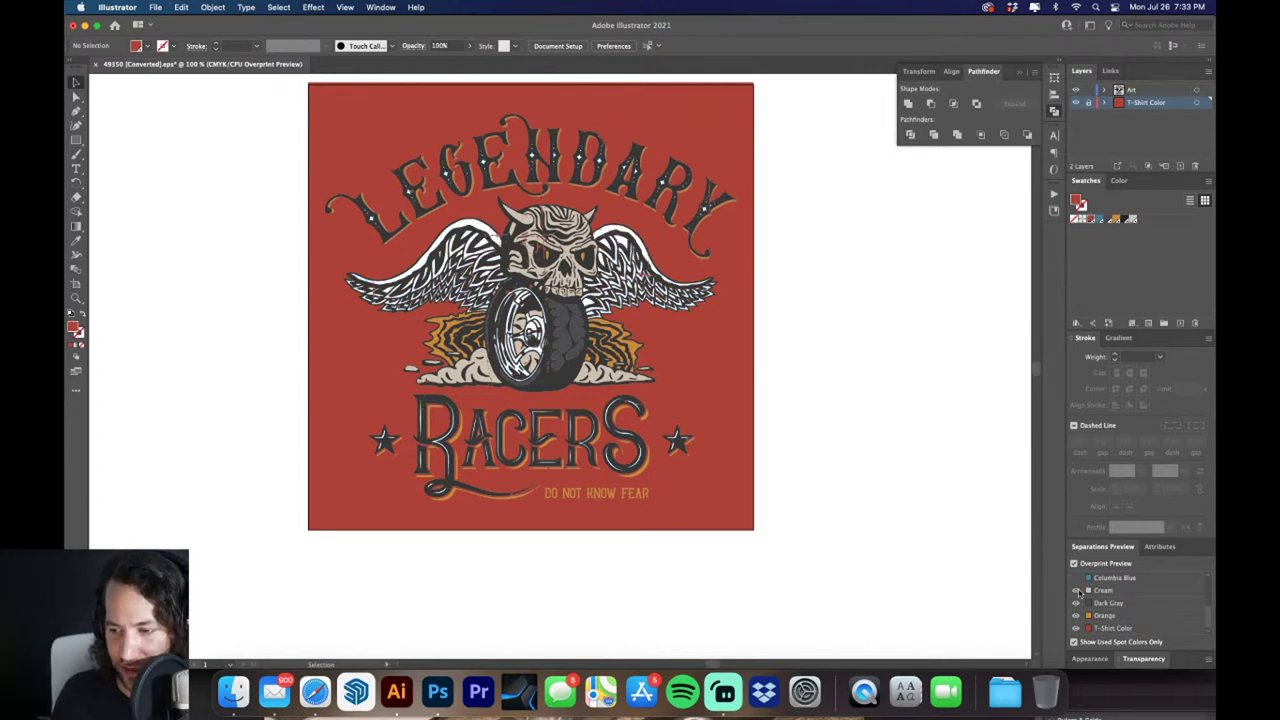
{"action": "left_click", "coordinate": [1077, 591]}
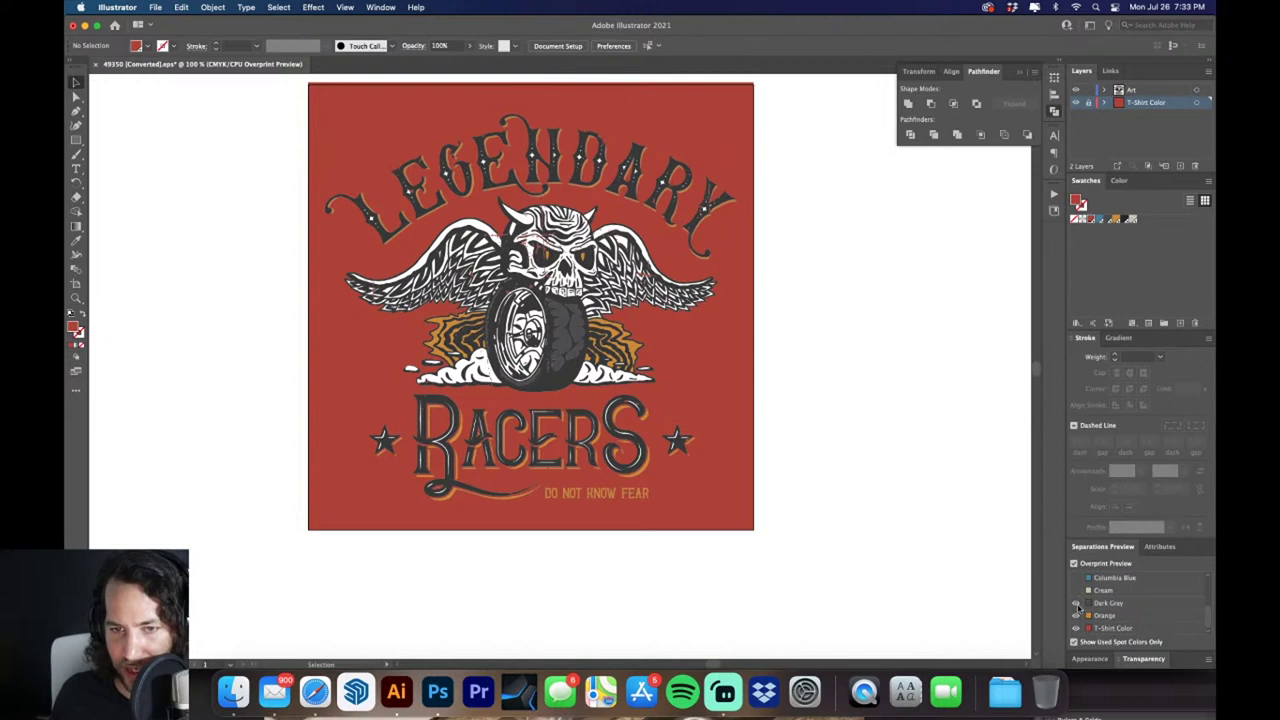
{"action": "left_click", "coordinate": [1077, 603]}
{"action": "left_click", "coordinate": [1077, 616]}
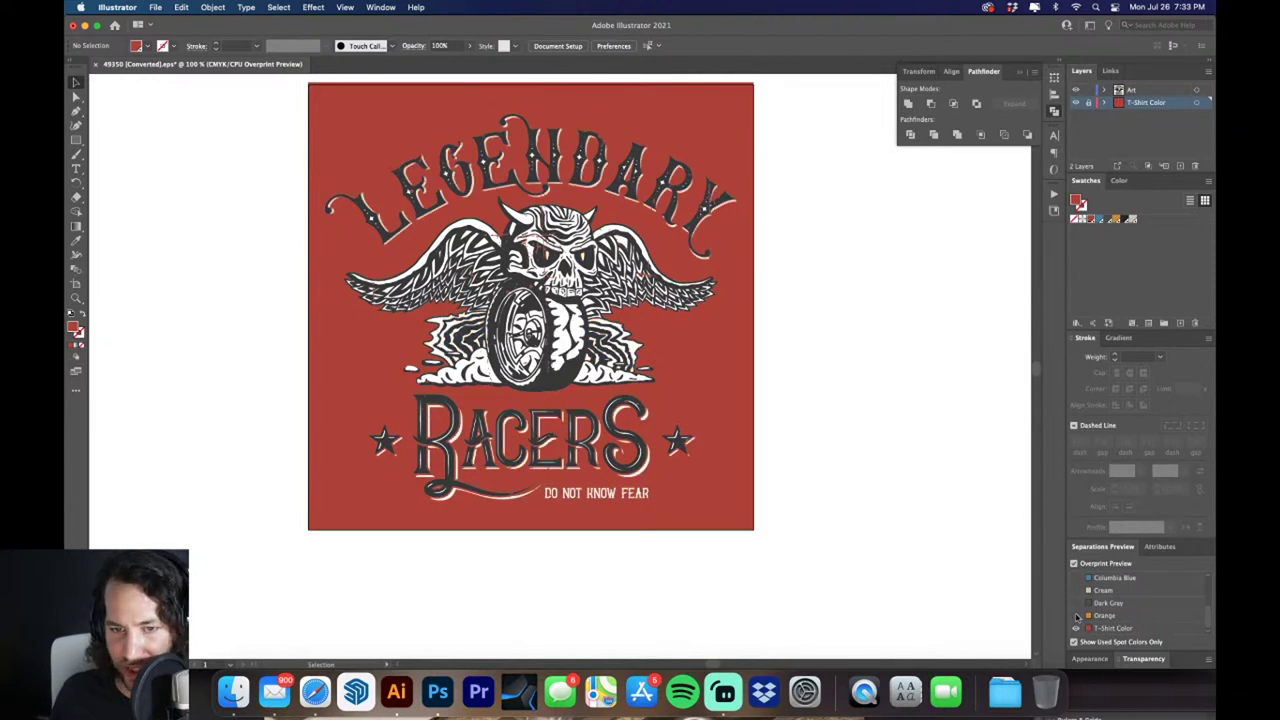
{"action": "left_click", "coordinate": [1077, 629]}
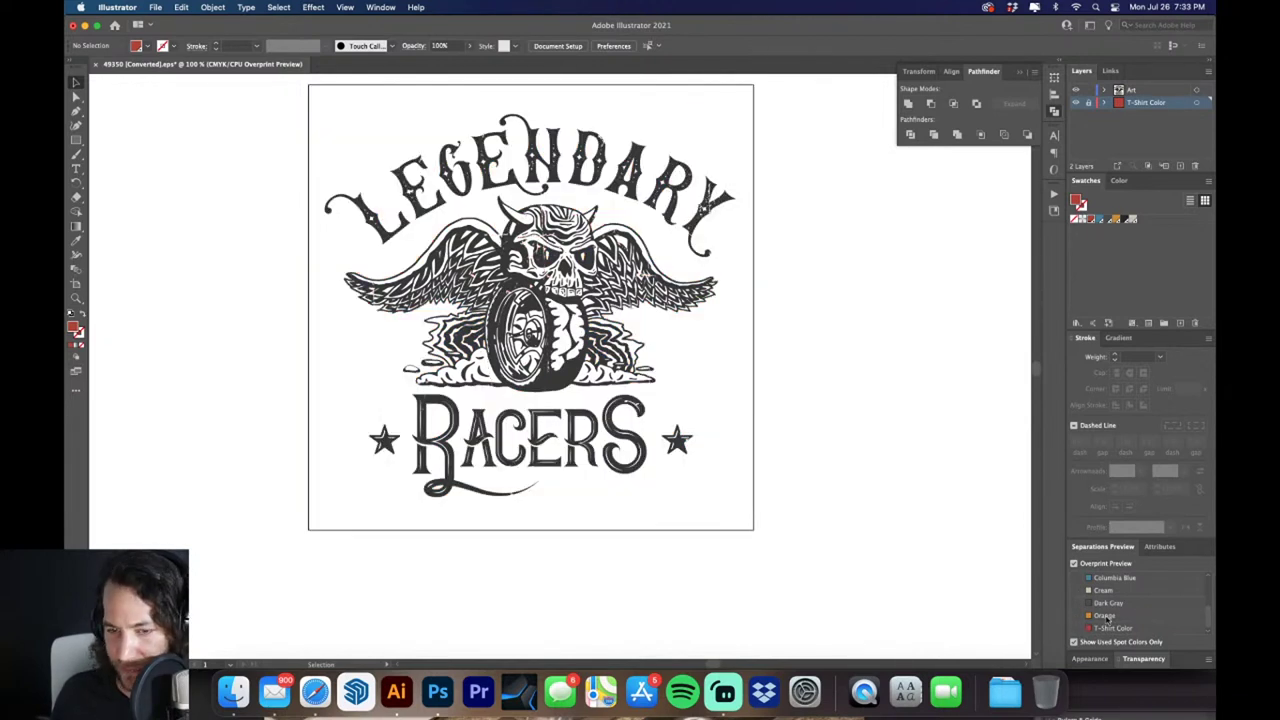
{"action": "scroll", "coordinate": [1107, 617], "scroll_direction": "up", "scroll_amount": 3}
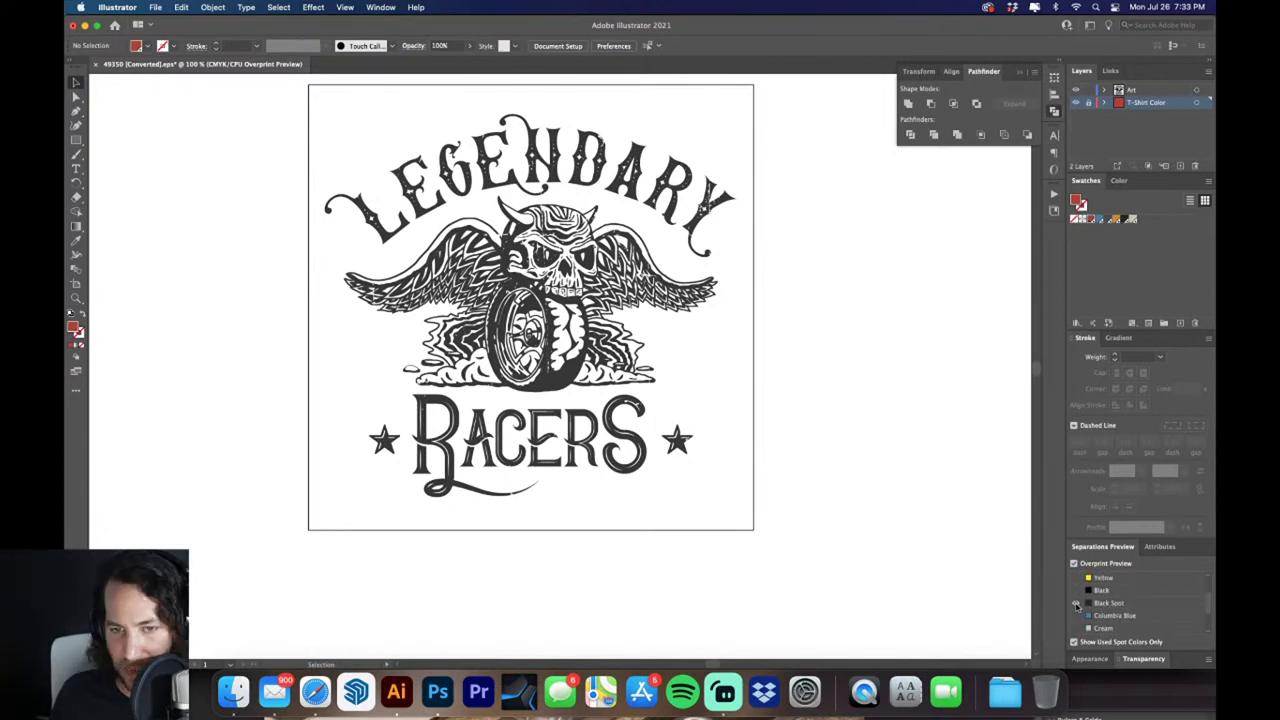
{"action": "left_click", "coordinate": [1077, 603]}
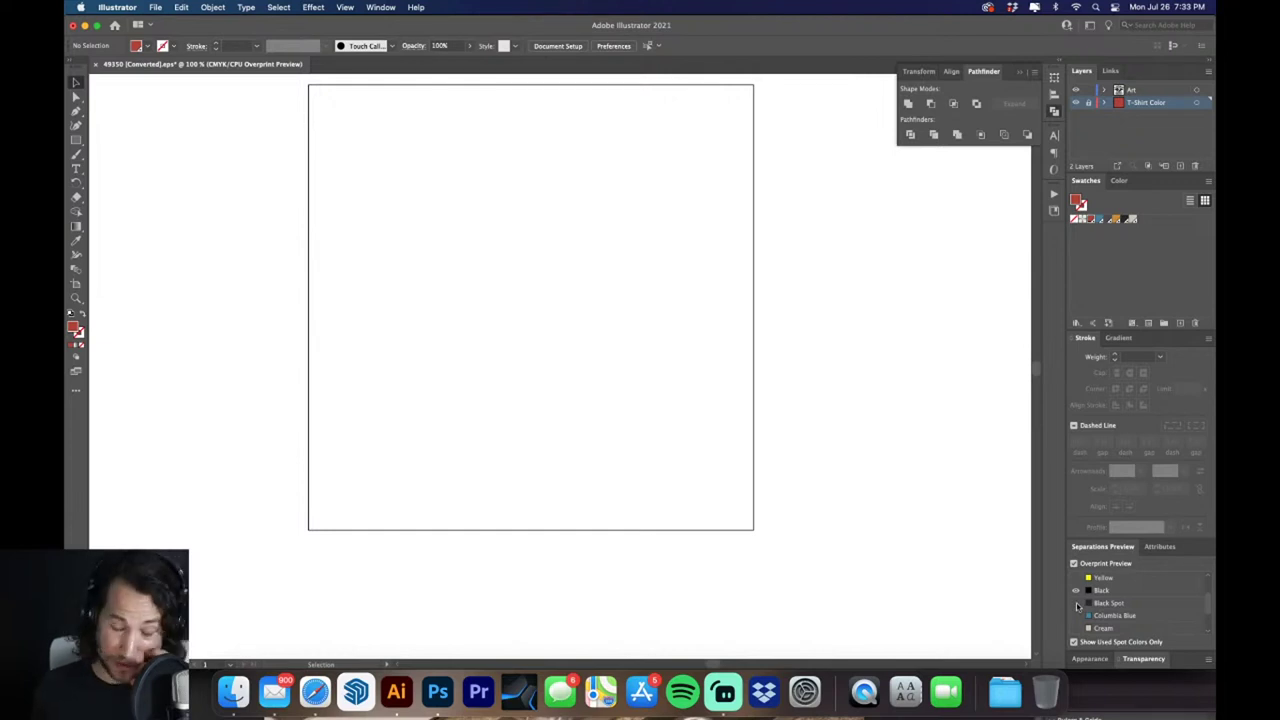
{"action": "left_click", "coordinate": [1077, 603]}
{"action": "left_click", "coordinate": [1077, 615]}
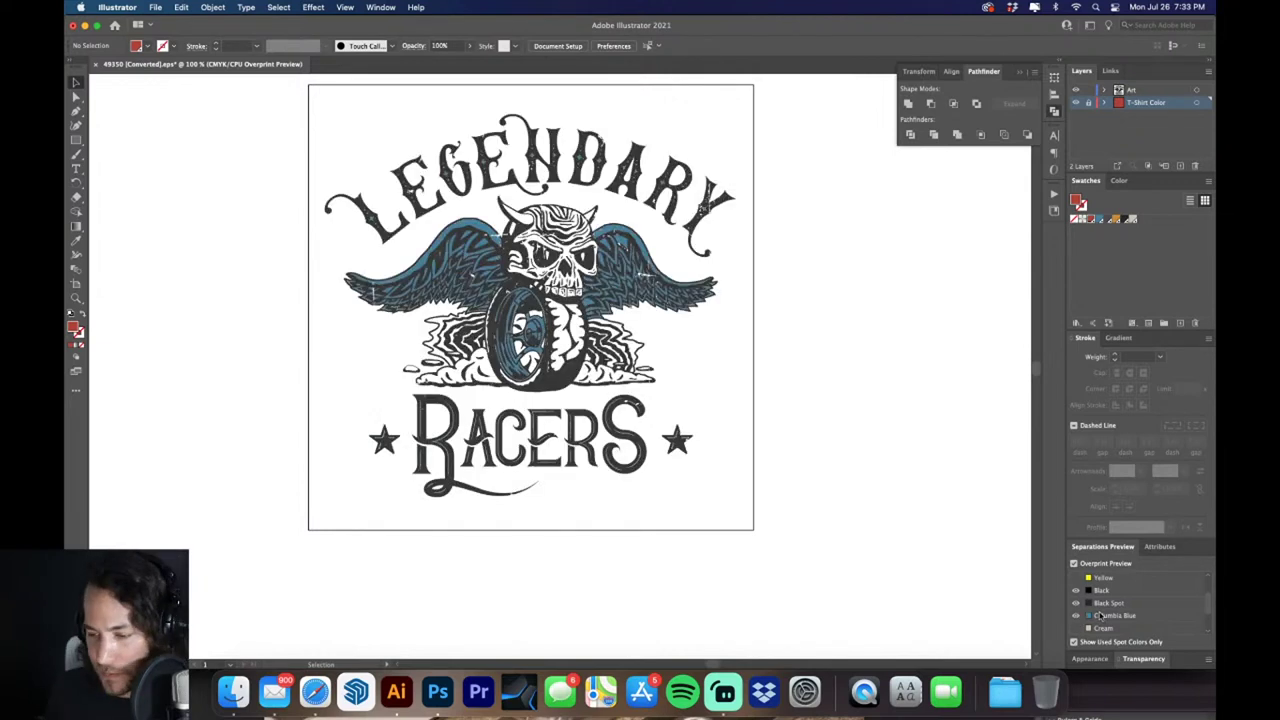
{"action": "scroll", "coordinate": [1080, 605], "scroll_direction": "down", "scroll_amount": 3}
{"action": "left_click", "coordinate": [1077, 590]}
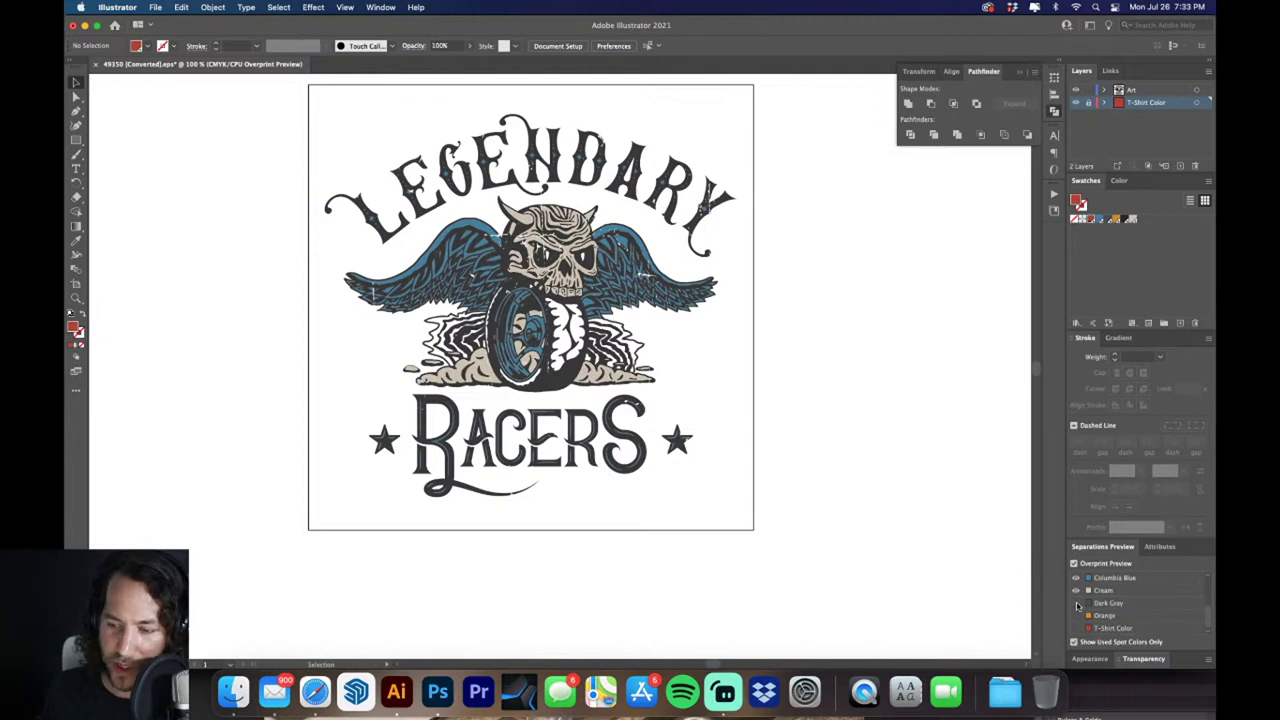
{"action": "left_click", "coordinate": [1077, 603]}
{"action": "left_click", "coordinate": [1077, 615]}
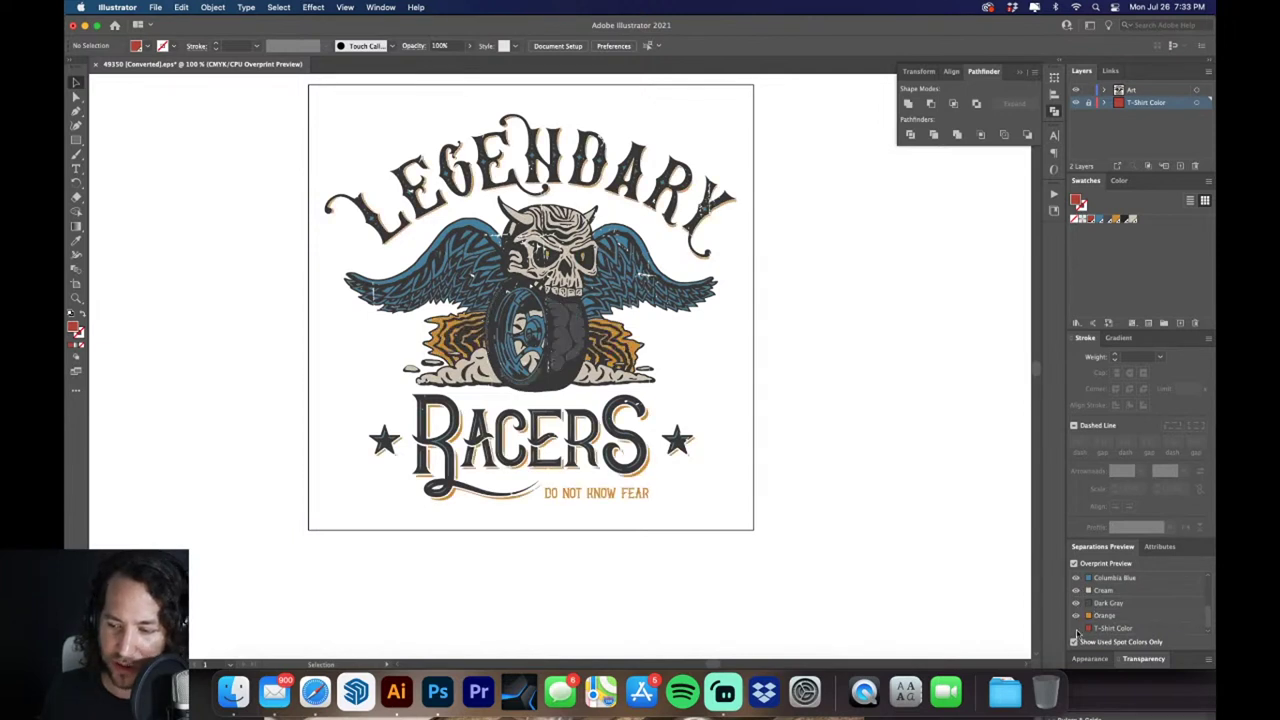
{"action": "left_click", "coordinate": [1077, 628]}
{"action": "scroll", "coordinate": [1112, 618], "scroll_direction": "up", "scroll_amount": 3}
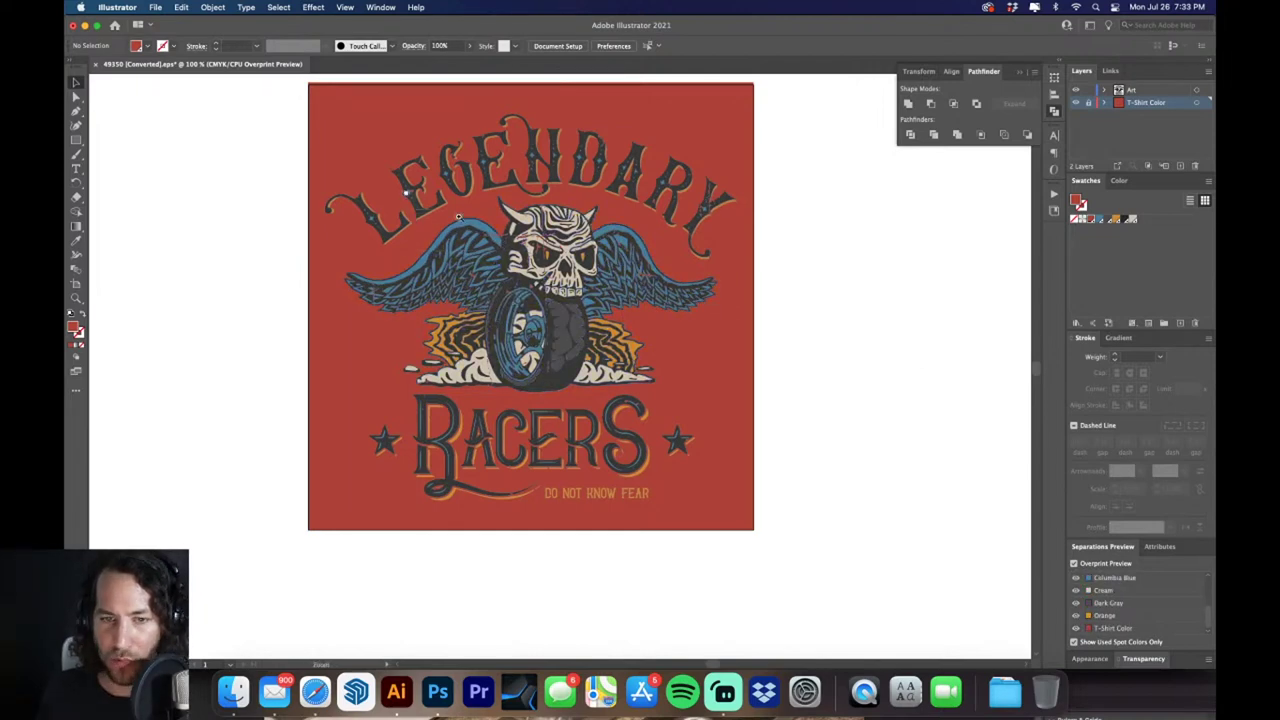
Select the whole Legendary Racers artwork group
{"action": "scroll", "coordinate": [458, 216], "scroll_direction": "up", "scroll_amount": 5}
{"action": "scroll", "coordinate": [470, 280], "scroll_direction": "down", "scroll_amount": 2}
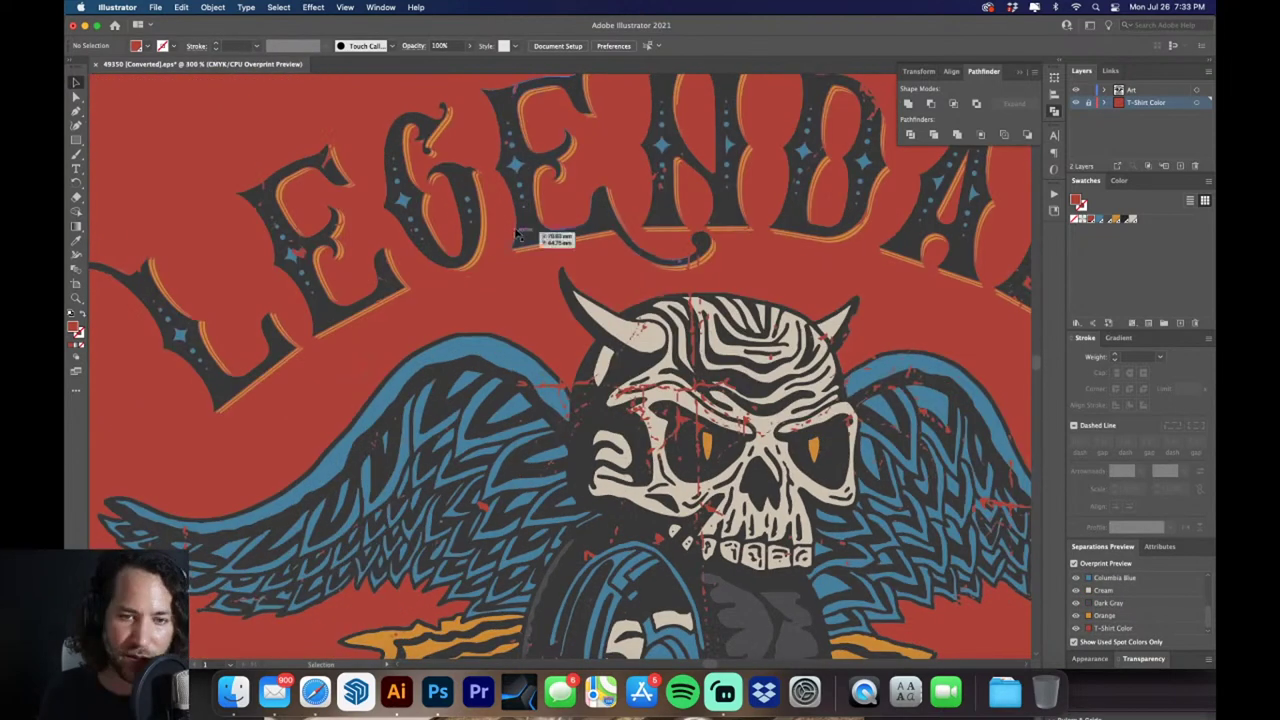
{"action": "left_click", "coordinate": [588, 342]}
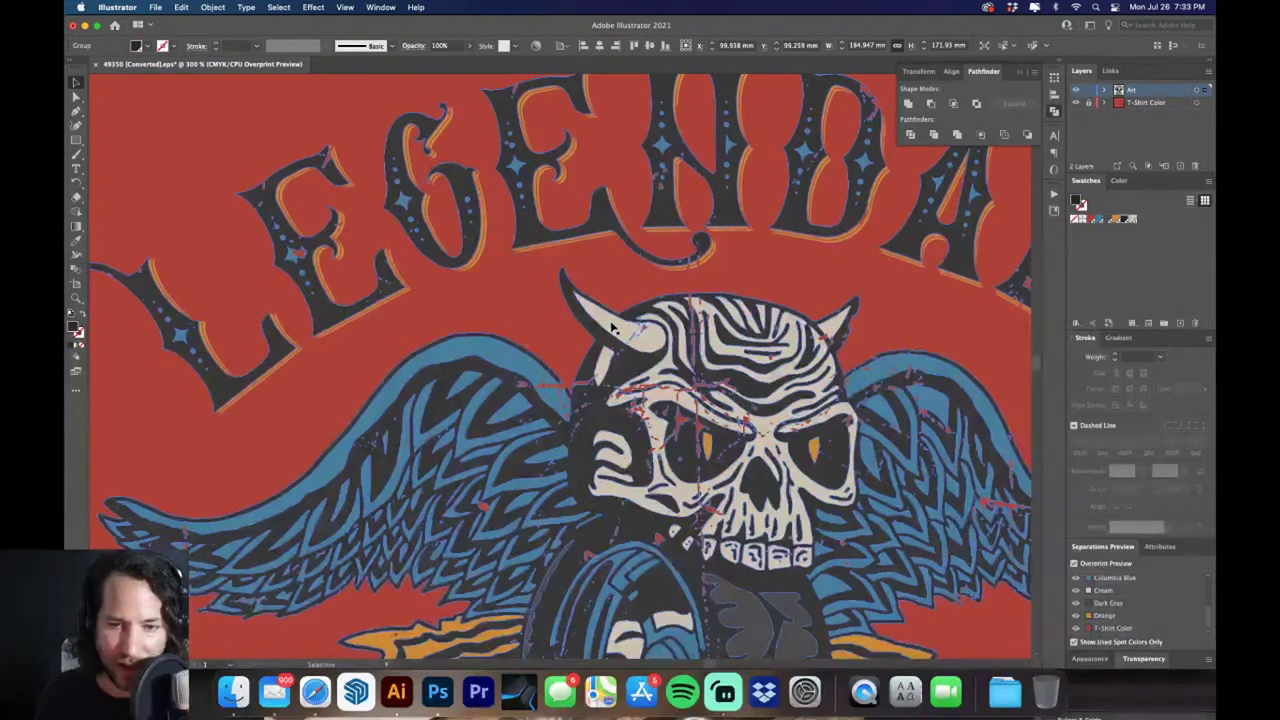
{"action": "scroll", "coordinate": [668, 352], "scroll_direction": "up", "scroll_amount": 10}
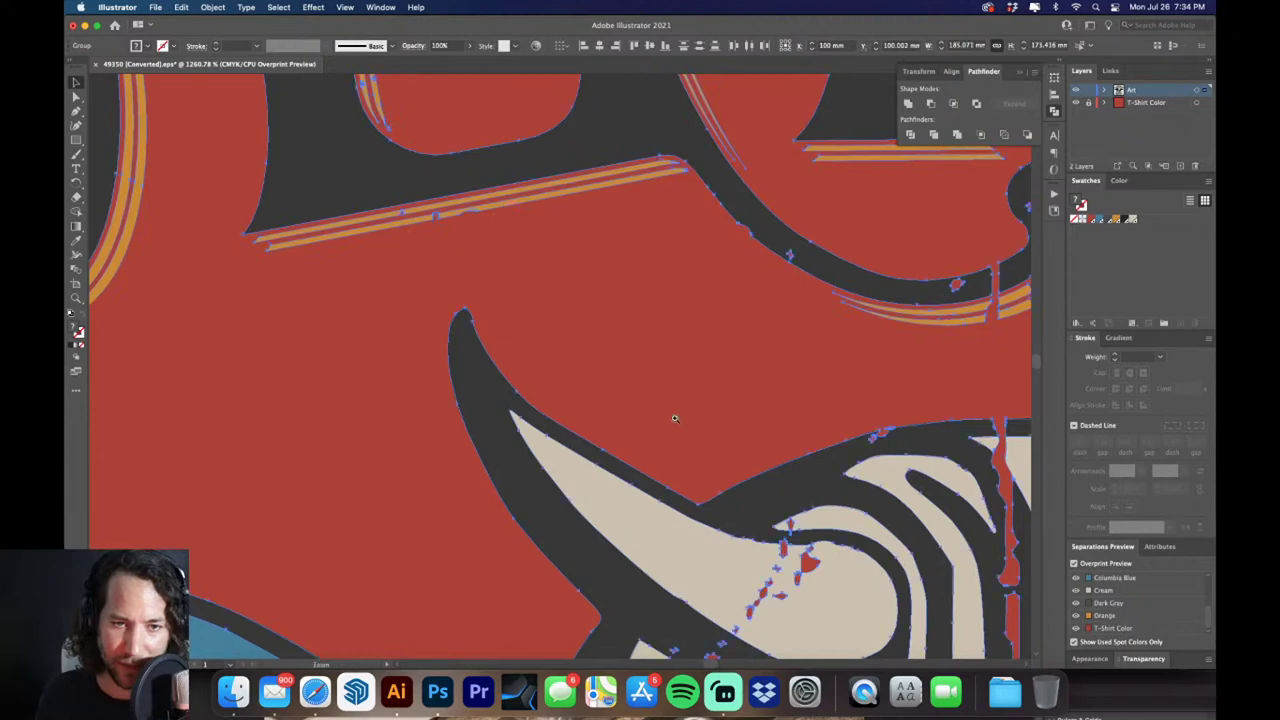
{"action": "scroll", "coordinate": [680, 418], "scroll_direction": "down", "scroll_amount": 5}
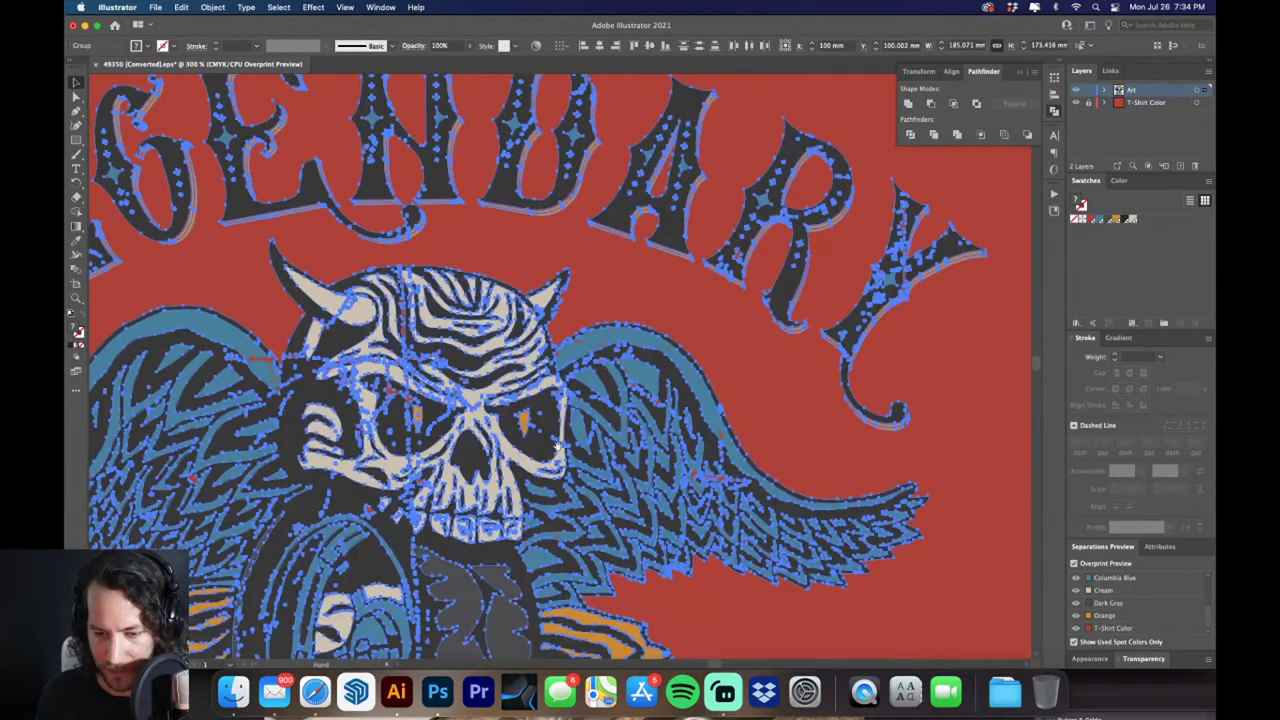
{"action": "scroll", "coordinate": [685, 418], "scroll_direction": "down", "scroll_amount": 3}
{"action": "scroll", "coordinate": [400, 260], "scroll_direction": "down", "scroll_amount": 5}
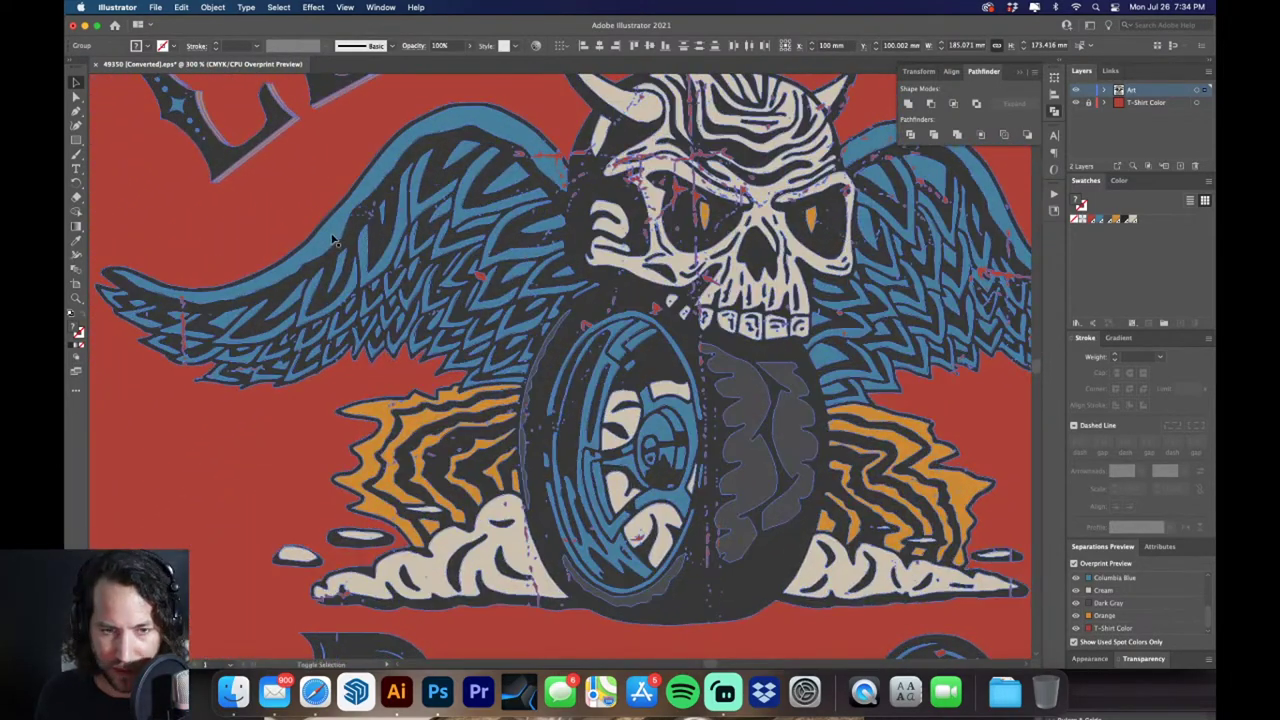
{"action": "left_click", "coordinate": [622, 300]}
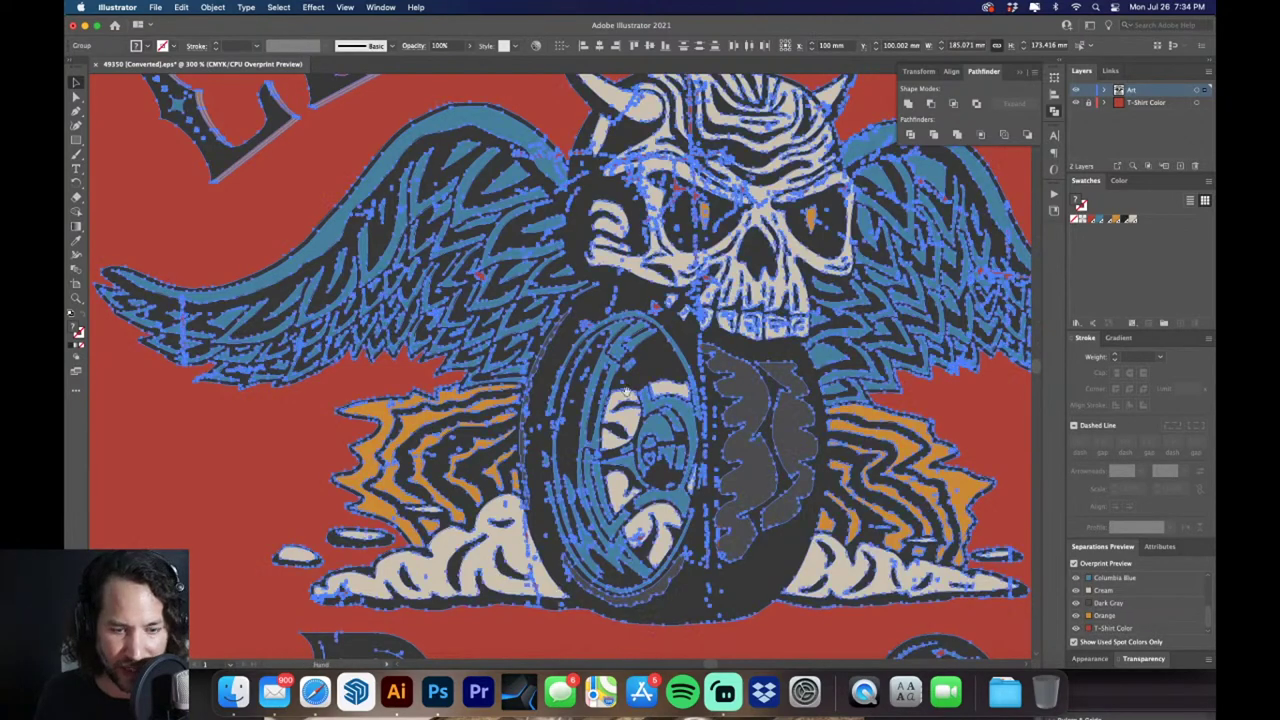
{"action": "key", "text": "super+1"}
Remove the artwork group, leaving only the red T-Shirt Color background on the artboard
{"action": "scroll", "coordinate": [608, 258], "scroll_direction": "down", "scroll_amount": 3}
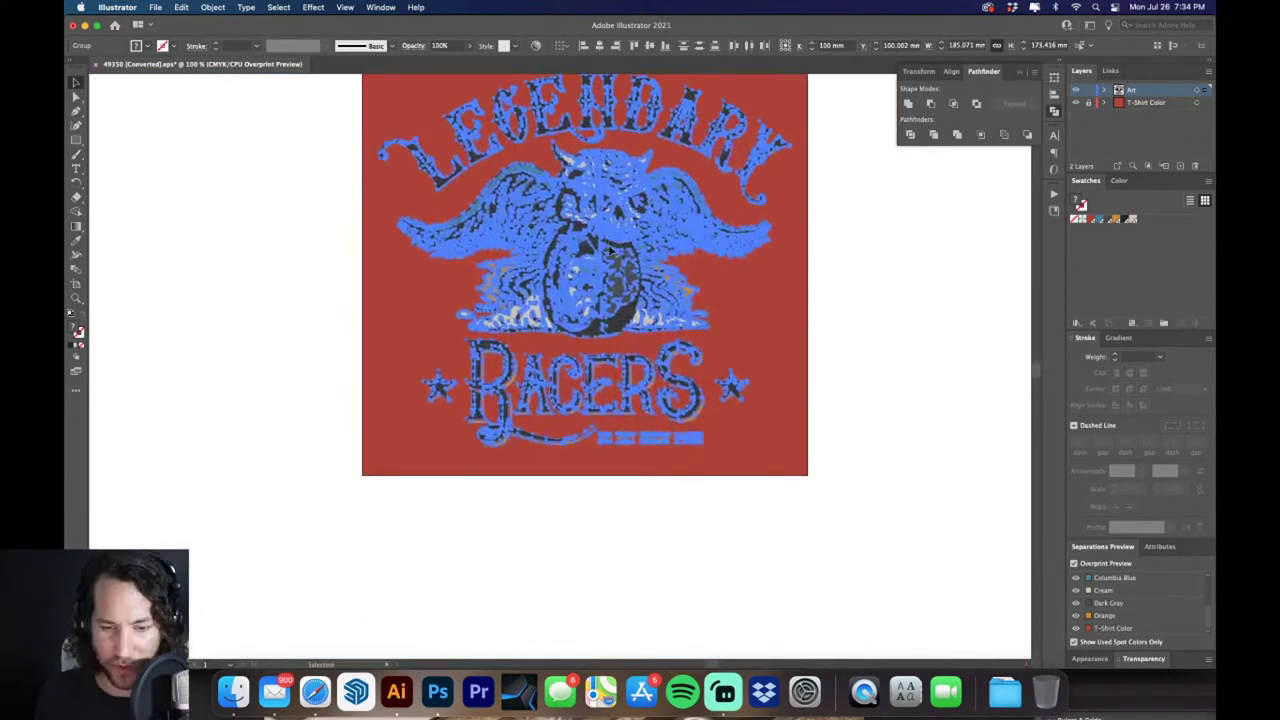
{"action": "key", "text": "Delete"}
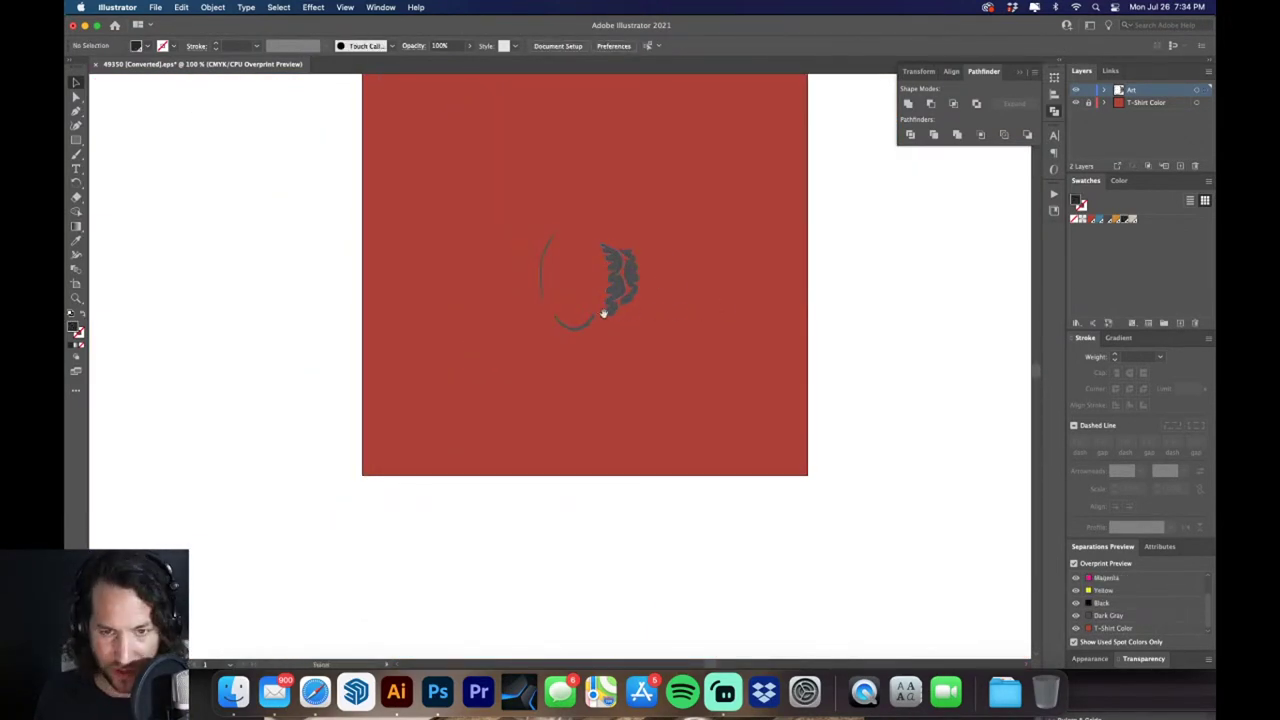
{"action": "key", "text": "super+z"}
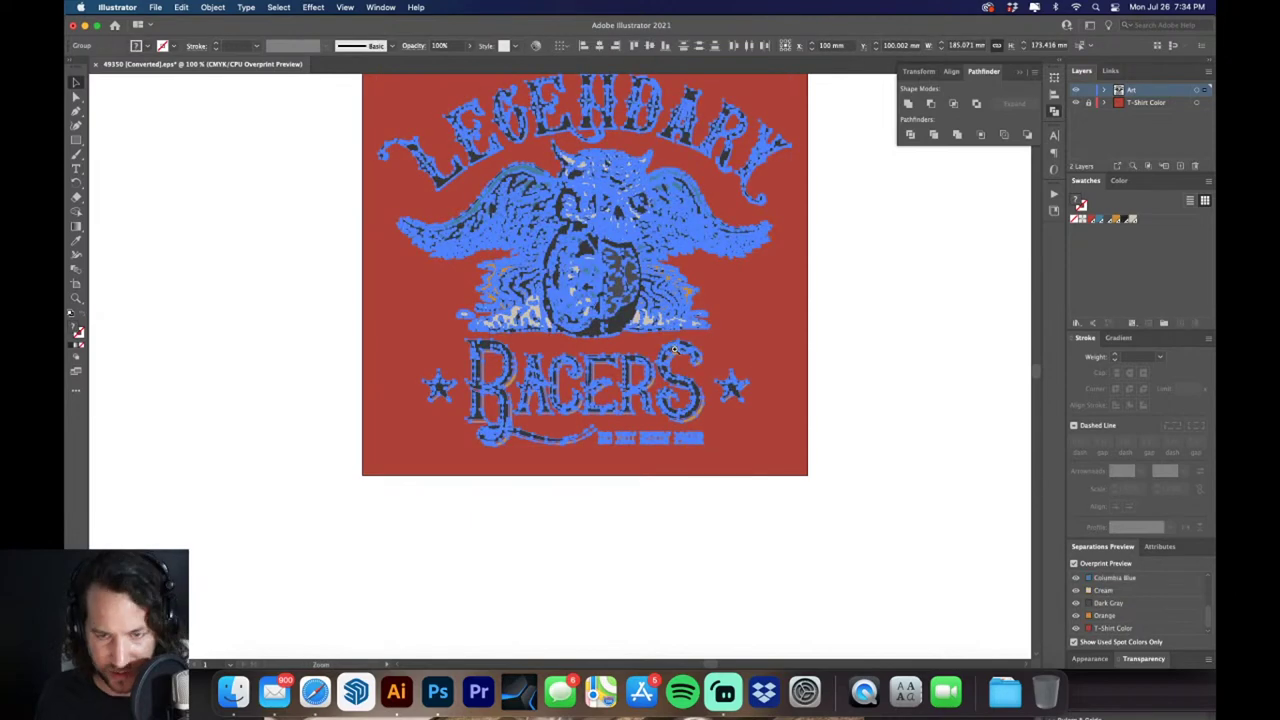
{"action": "left_click_drag", "start_coordinate": [674, 349], "coordinate": [720, 349]}
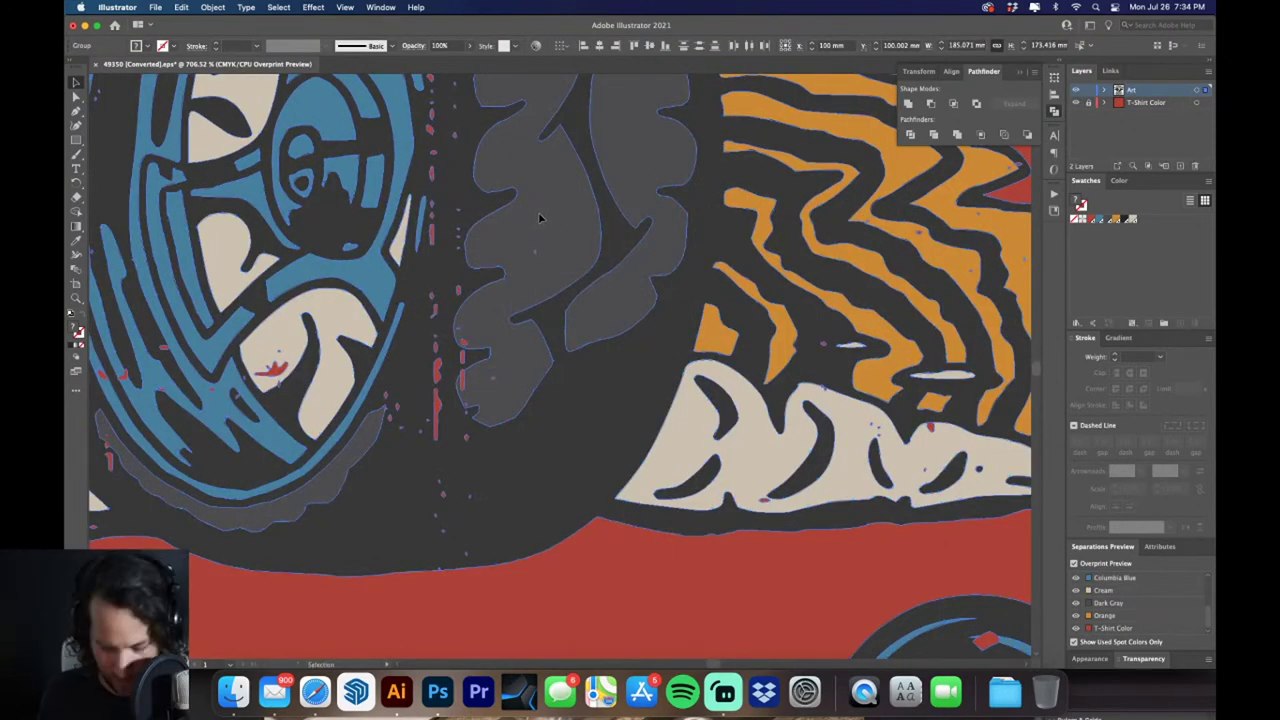
{"action": "key", "text": "super+0"}
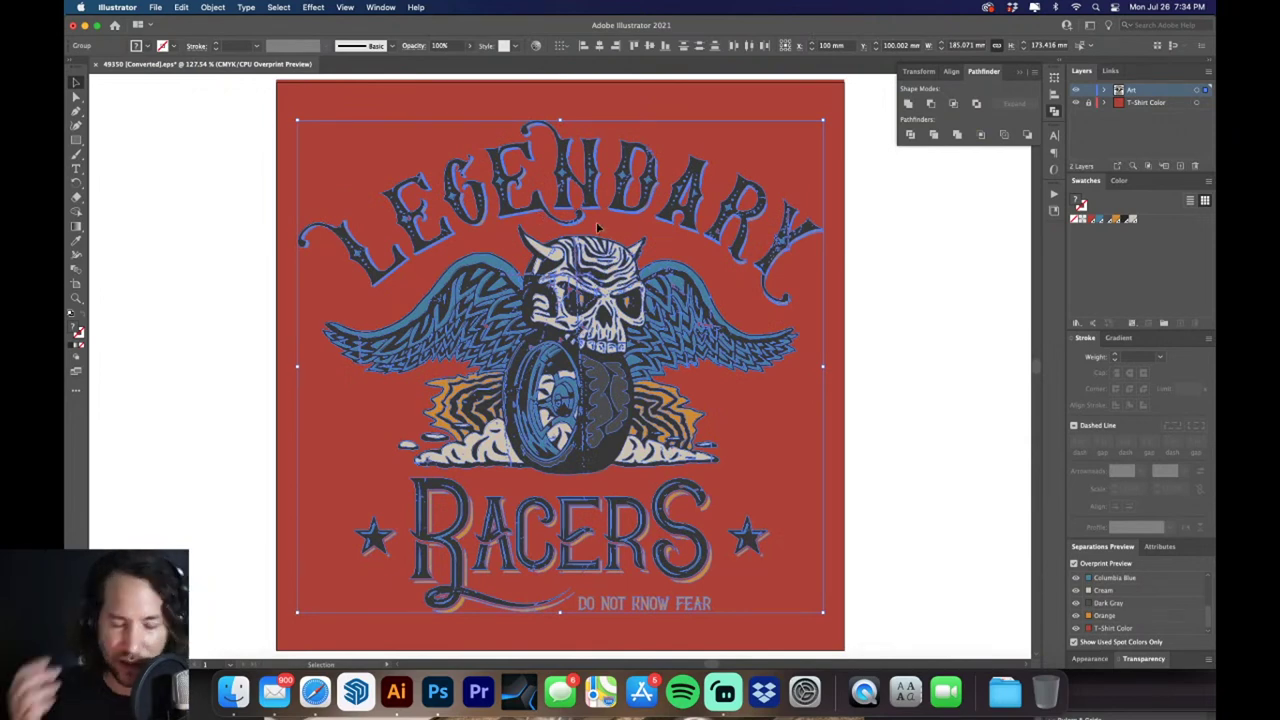
{"action": "key", "text": "Delete"}
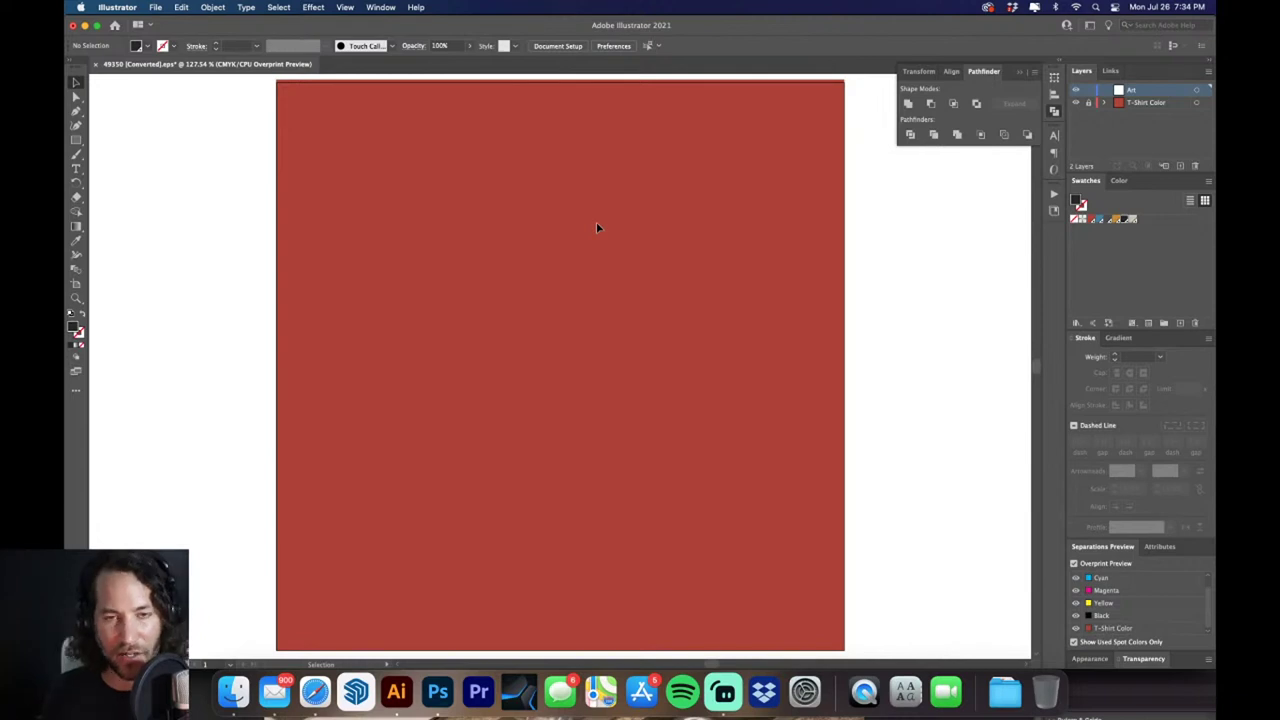
Paste the artwork group back in place in Outline view, then return to full-colour Preview
{"action": "key", "text": "super+y"}
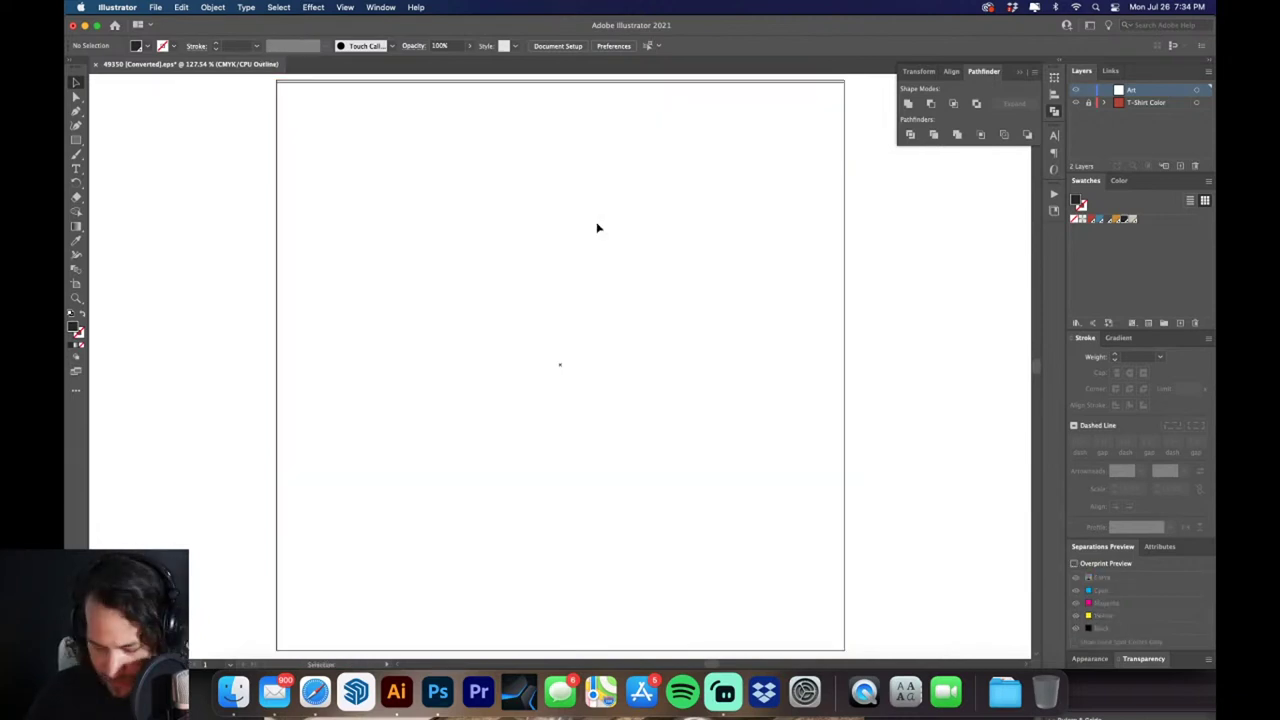
{"action": "left_click_drag", "start_coordinate": [697, 377], "coordinate": [731, 377]}
{"action": "scroll", "coordinate": [731, 377], "scroll_direction": "right", "scroll_amount": 2}
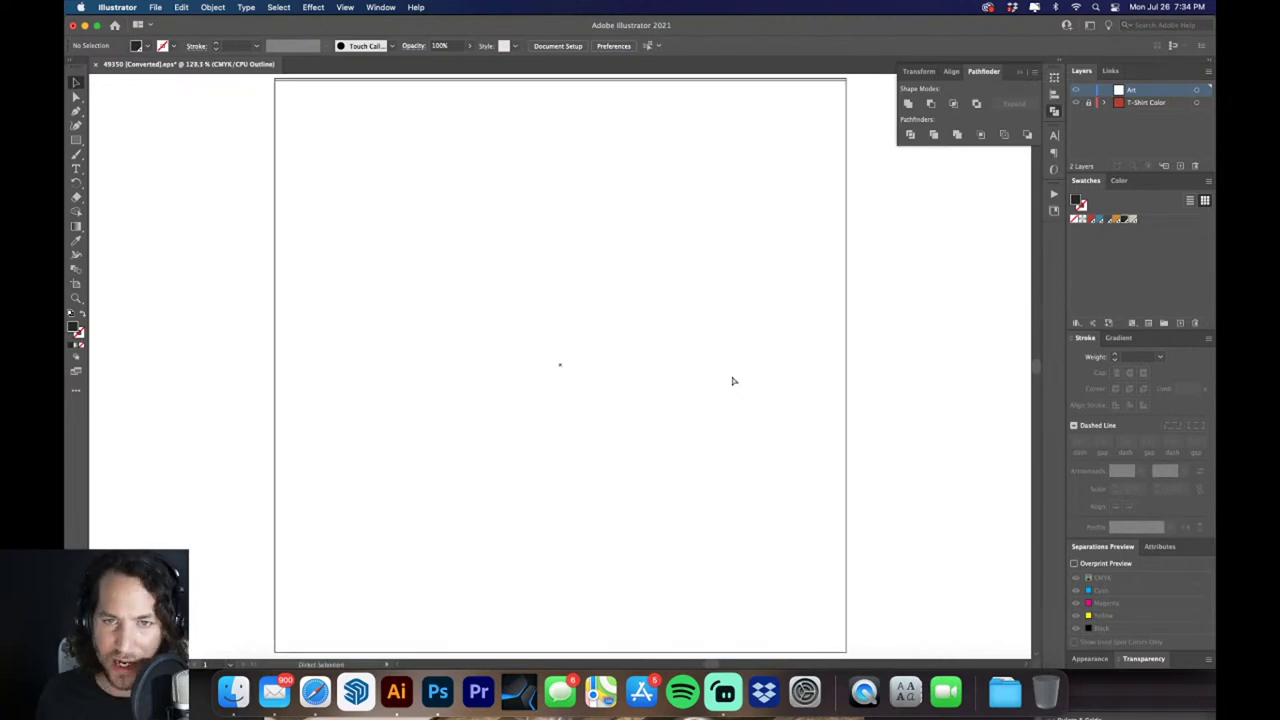
{"action": "key", "text": "v"}
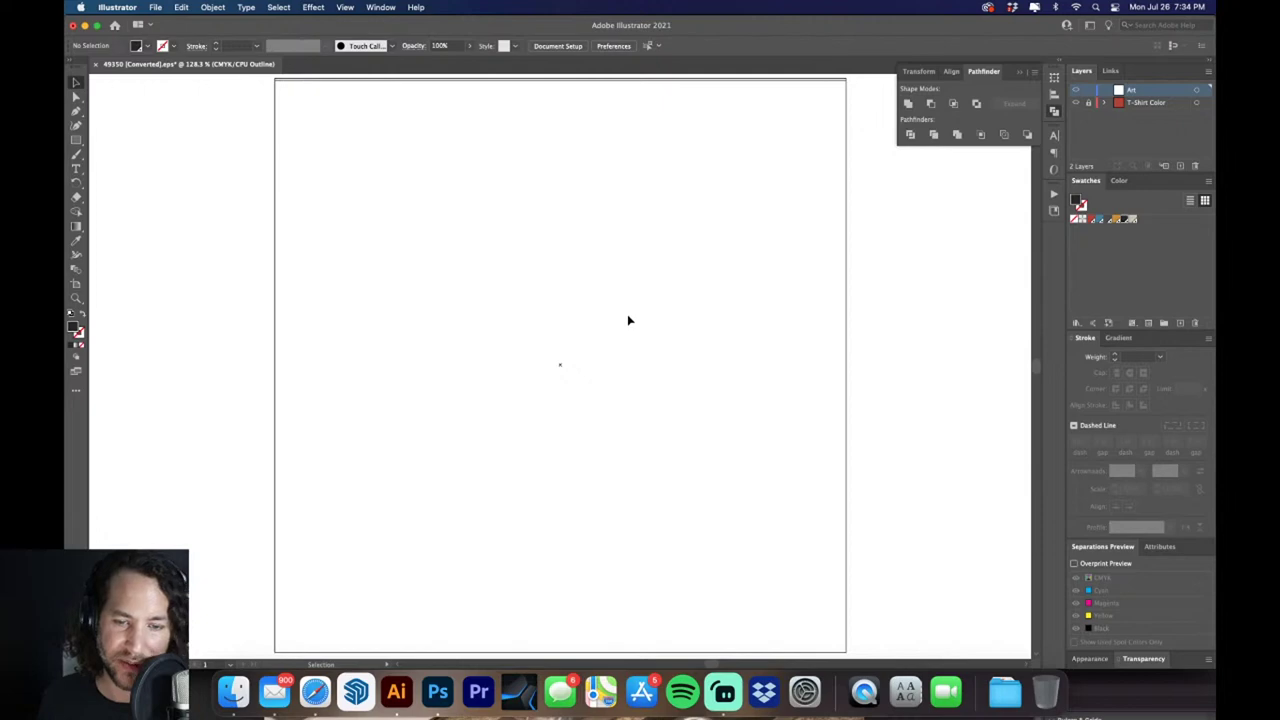
{"action": "key", "text": "ctrl+v"}
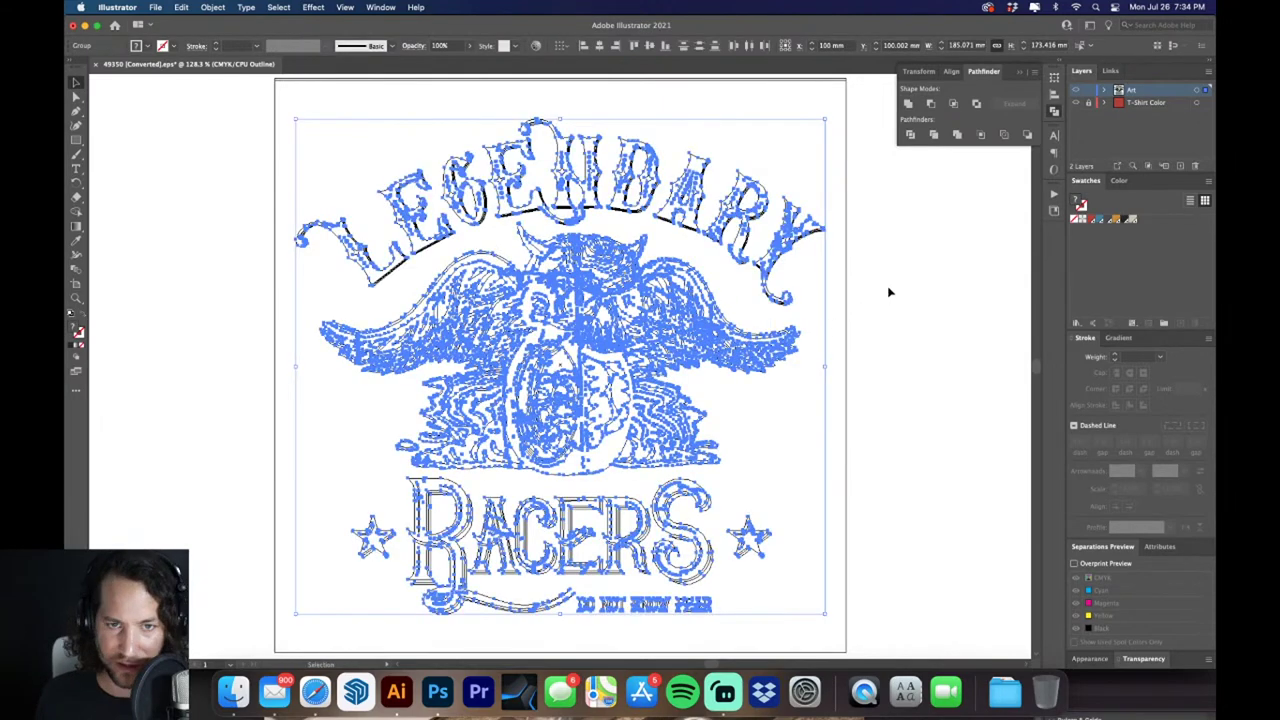
{"action": "left_click", "coordinate": [907, 280]}
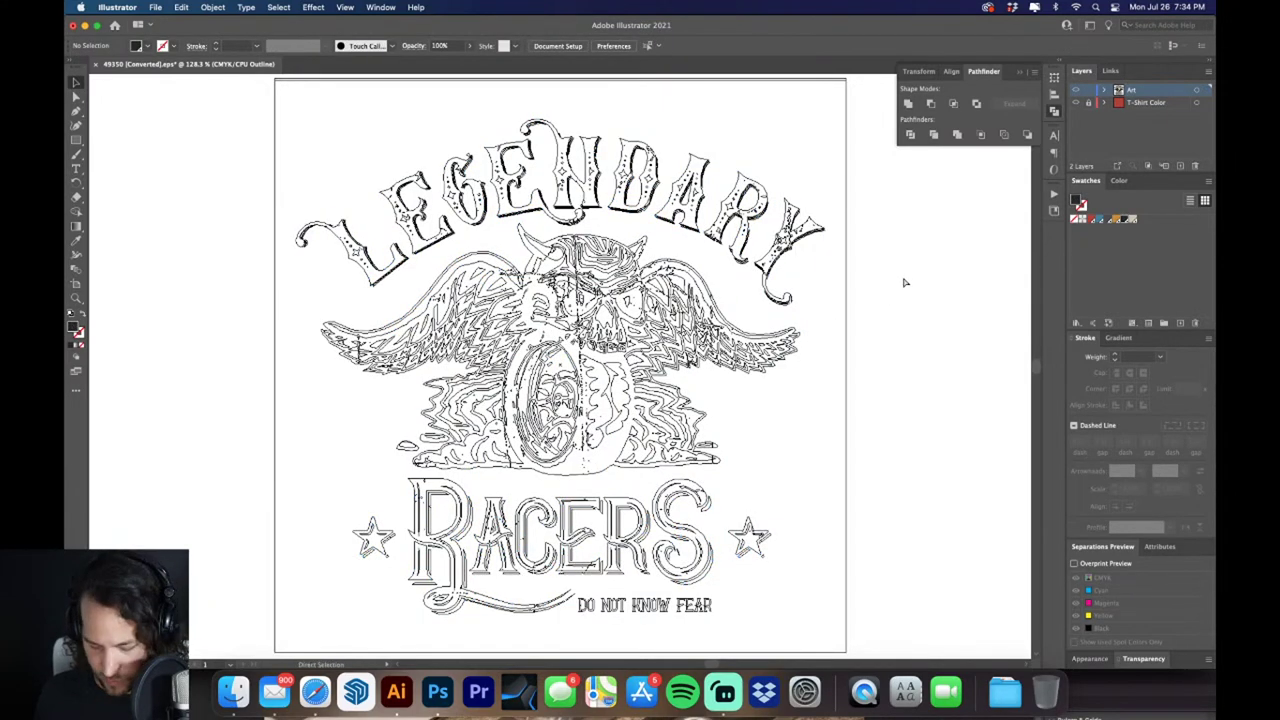
{"action": "key", "text": "super+y"}
{"action": "scroll", "coordinate": [650, 395], "scroll_direction": "down", "scroll_amount": 2}
{"action": "scroll", "coordinate": [650, 395], "scroll_direction": "left", "scroll_amount": 2}
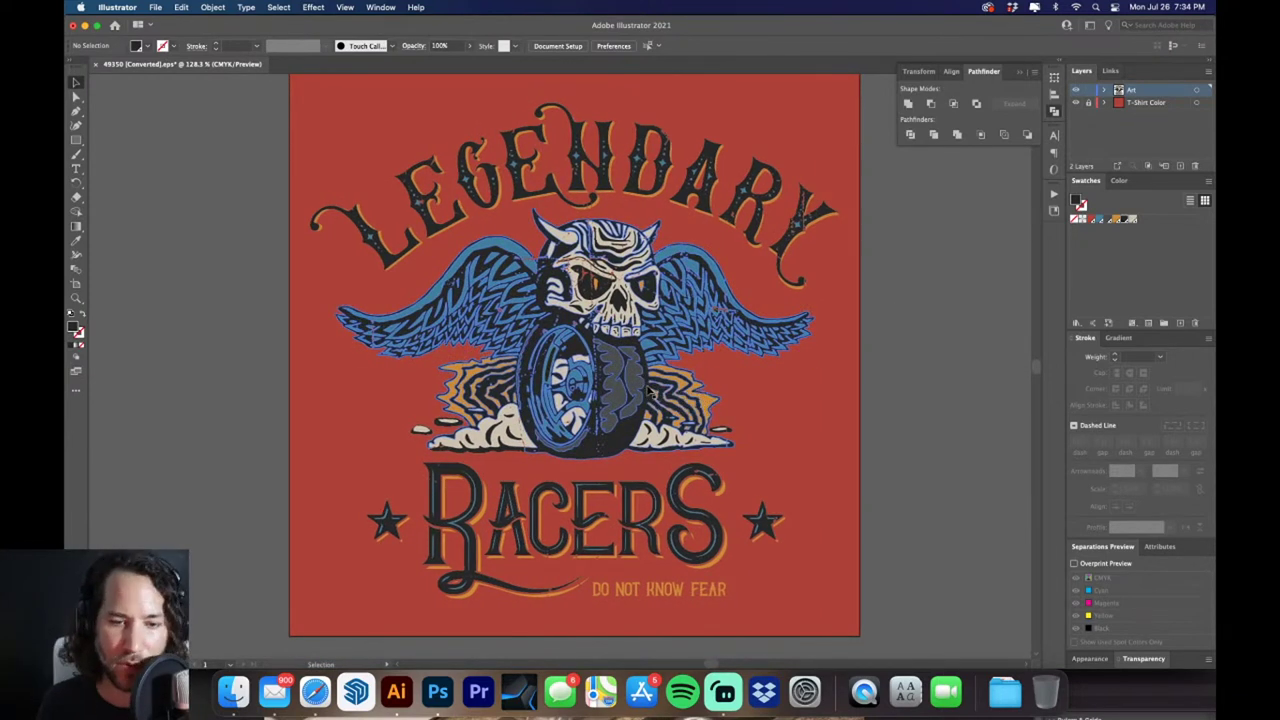
{"action": "scroll", "coordinate": [910, 485], "scroll_direction": "down", "scroll_amount": 2}
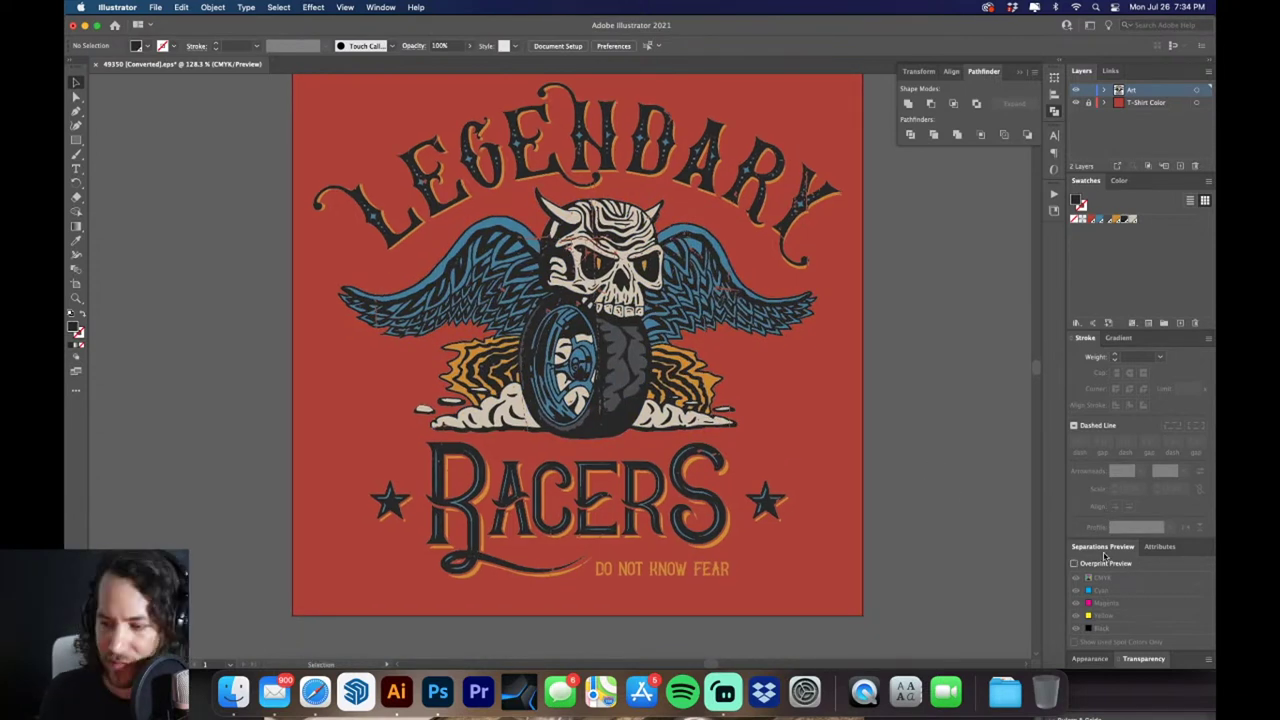
Float the Separations Preview panel and enable Overprint Preview there
{"action": "left_click_drag", "start_coordinate": [1104, 549], "coordinate": [952, 221]}
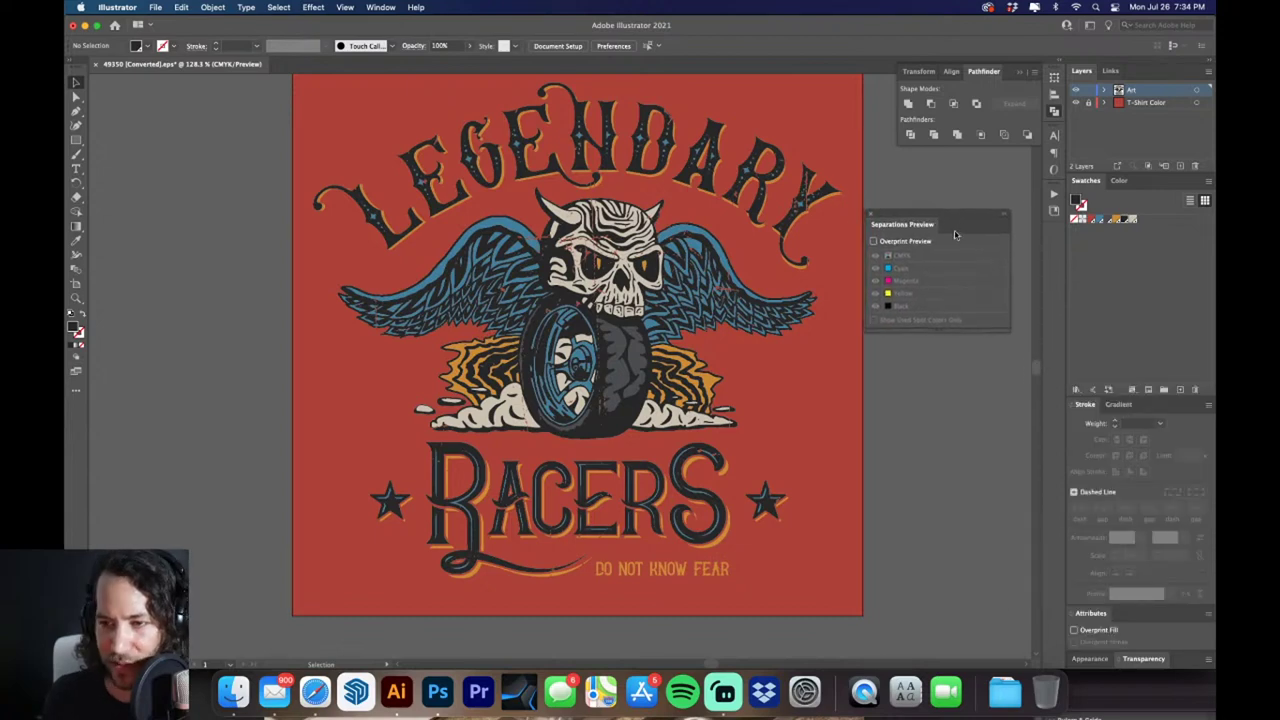
{"action": "left_click", "coordinate": [874, 241]}
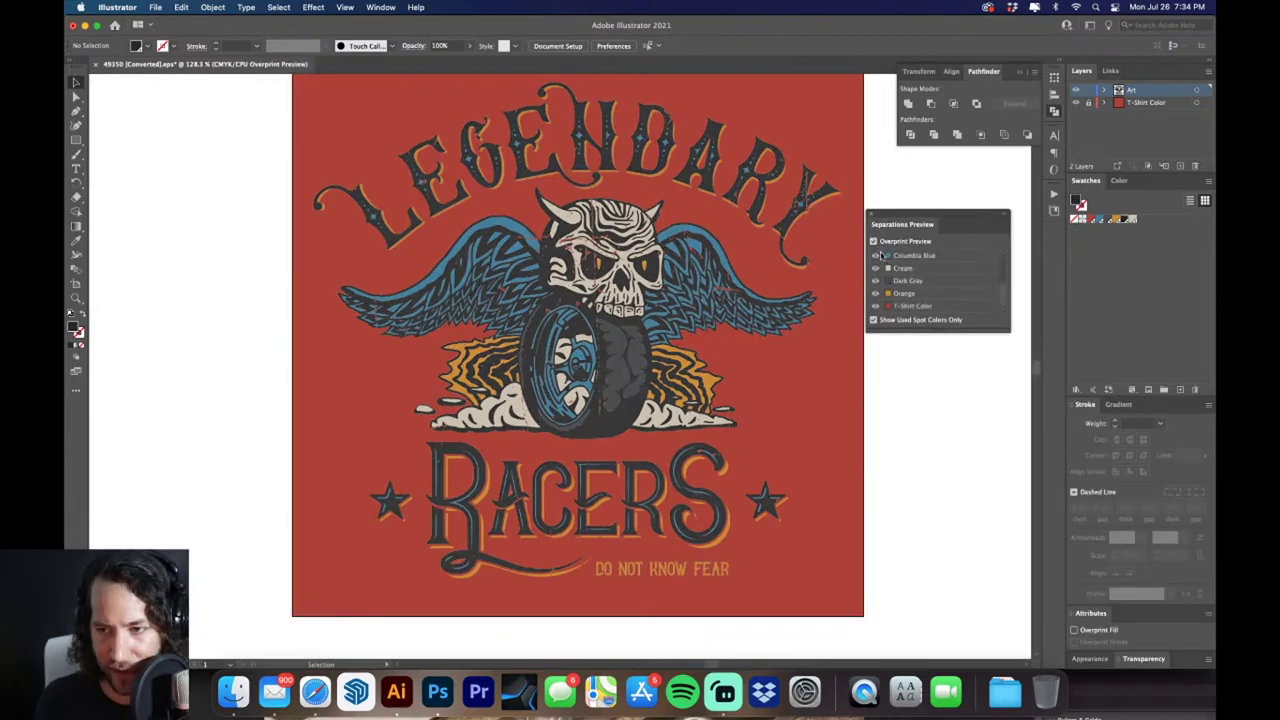
{"action": "scroll", "coordinate": [962, 298], "scroll_direction": "up", "scroll_amount": 3}
{"action": "scroll", "coordinate": [963, 298], "scroll_direction": "down", "scroll_amount": 1}
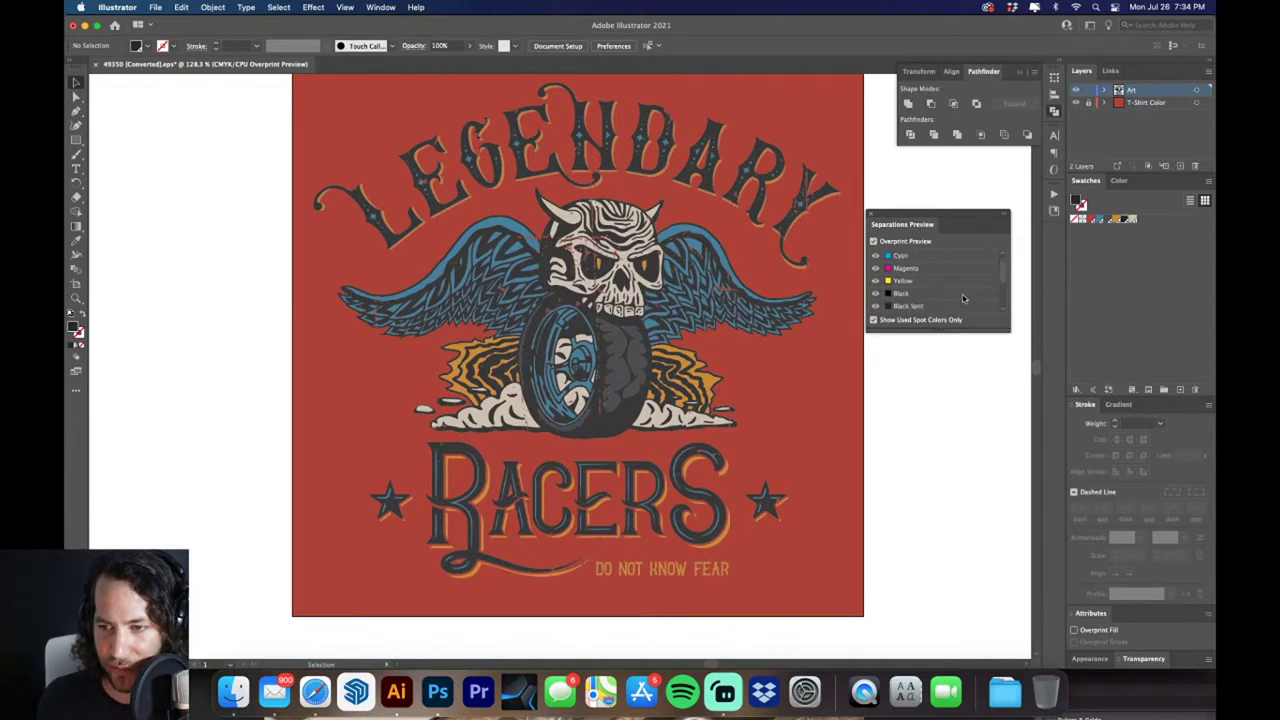
{"action": "scroll", "coordinate": [963, 298], "scroll_direction": "down", "scroll_amount": 5}
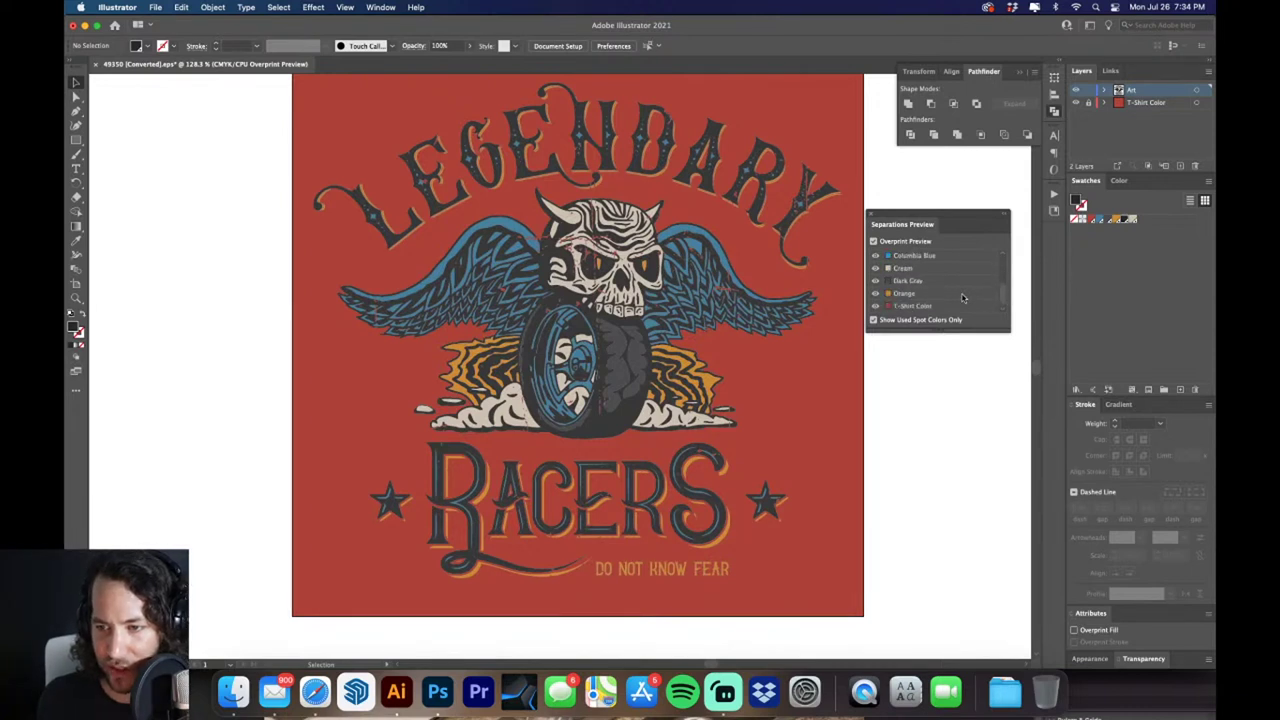
{"action": "left_click", "coordinate": [875, 294]}
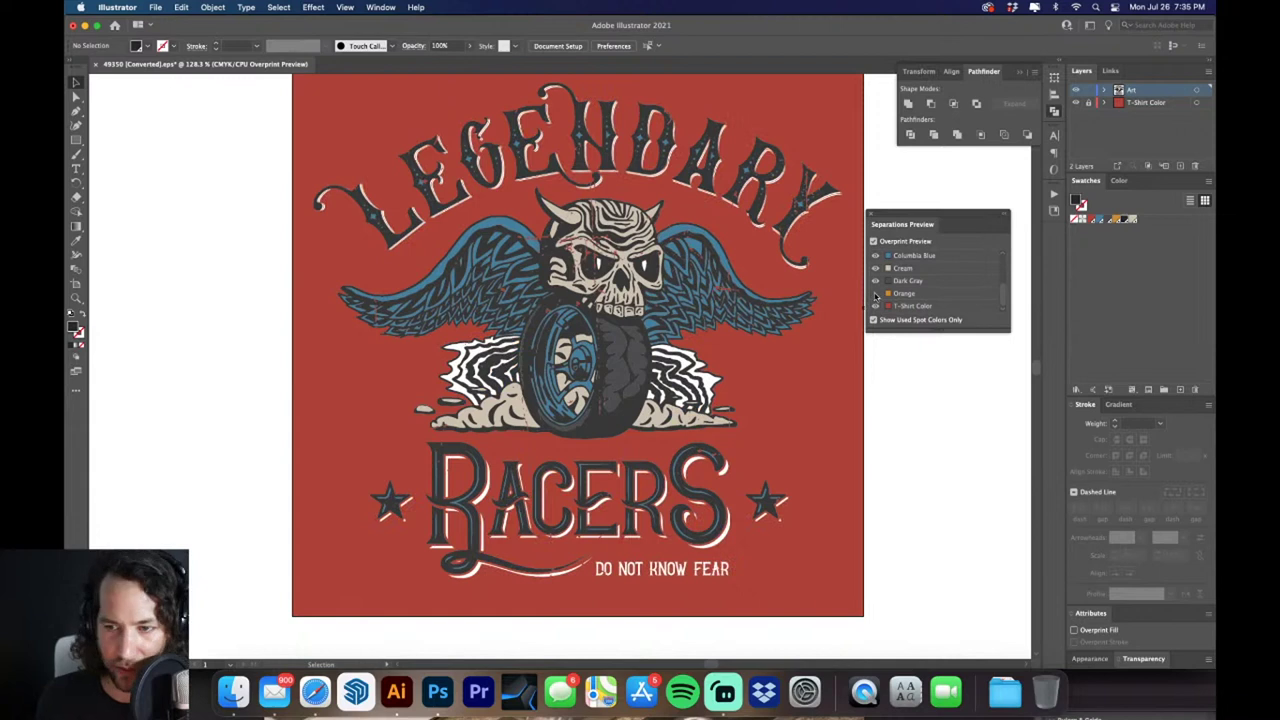
{"action": "left_click", "coordinate": [875, 294]}
Hide the Black Spot, Dark Gray and T-Shirt Color plates in Separations Preview
{"action": "scroll", "coordinate": [932, 285], "scroll_direction": "up", "scroll_amount": 2}
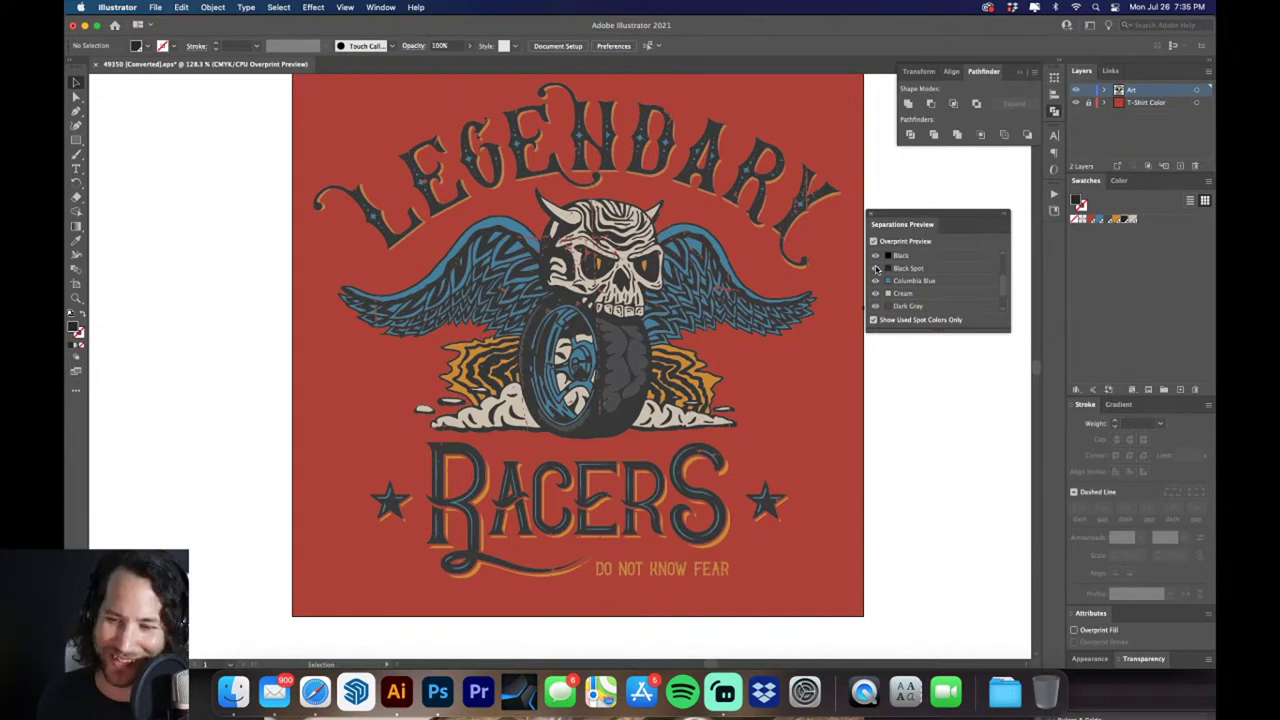
{"action": "left_click", "coordinate": [876, 269]}
{"action": "scroll", "coordinate": [880, 266], "scroll_direction": "up", "scroll_amount": 2}
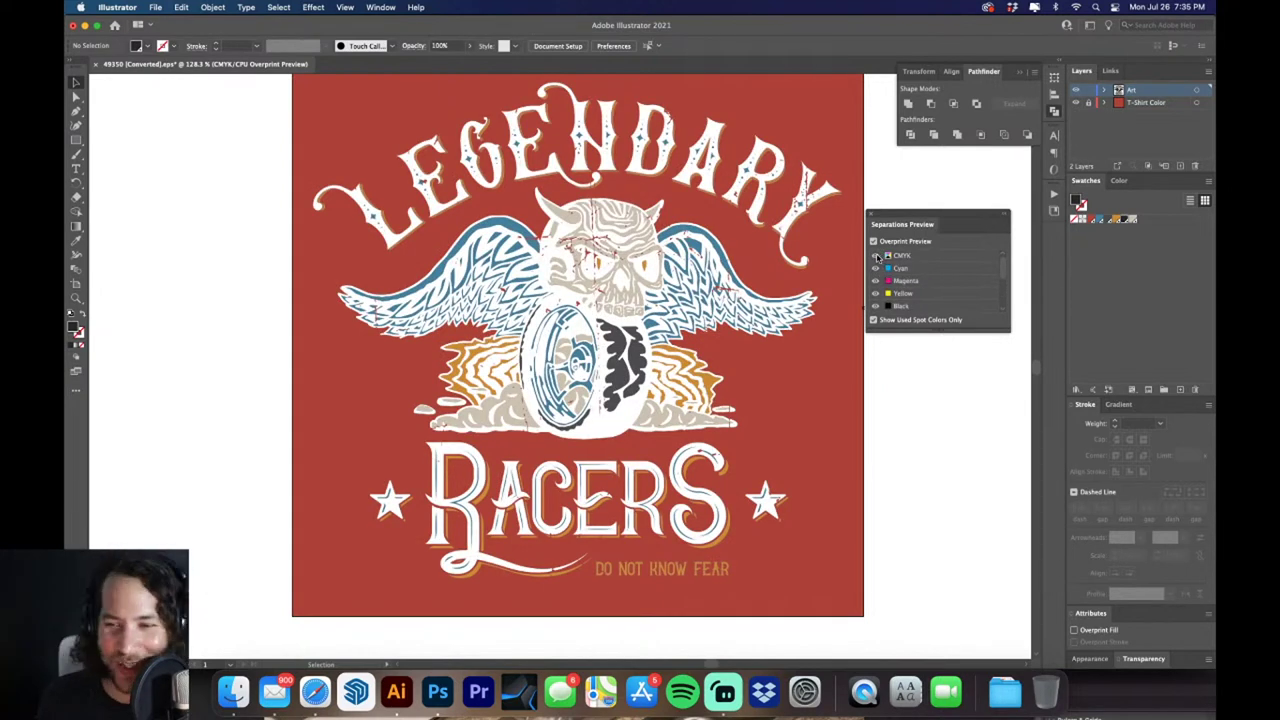
{"action": "scroll", "coordinate": [953, 290], "scroll_direction": "down", "scroll_amount": 3}
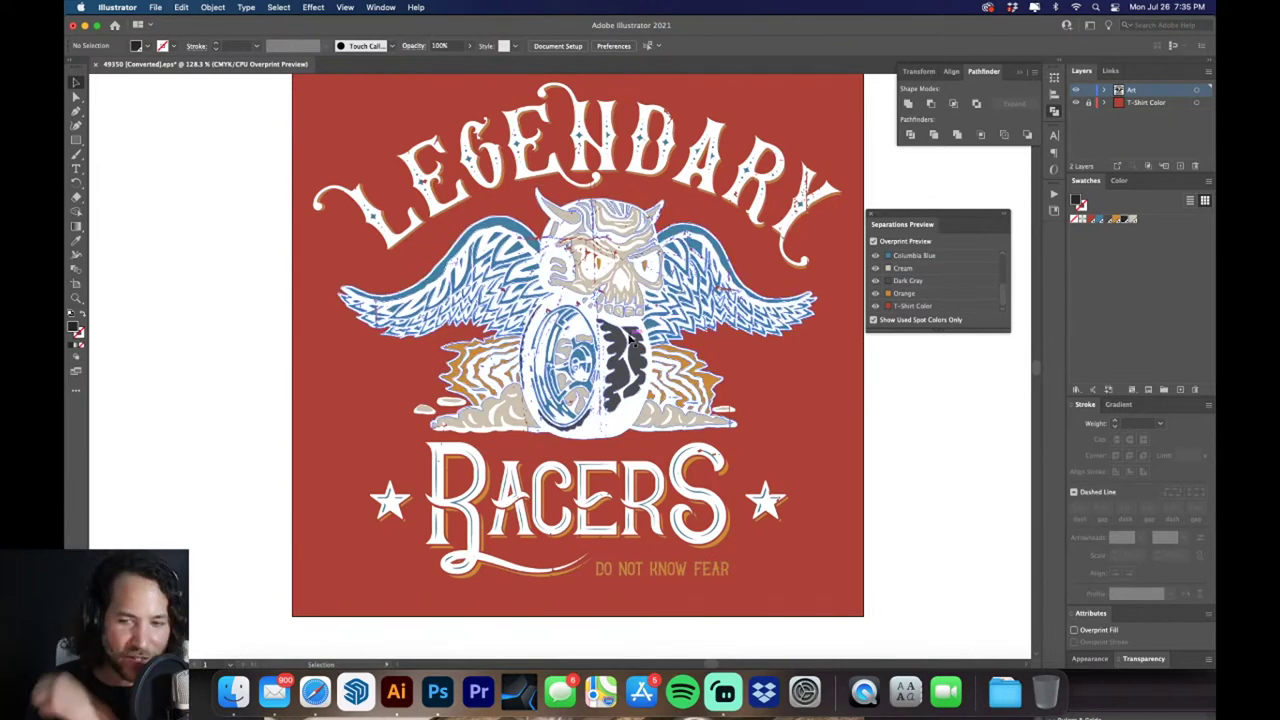
{"action": "left_click", "coordinate": [875, 281]}
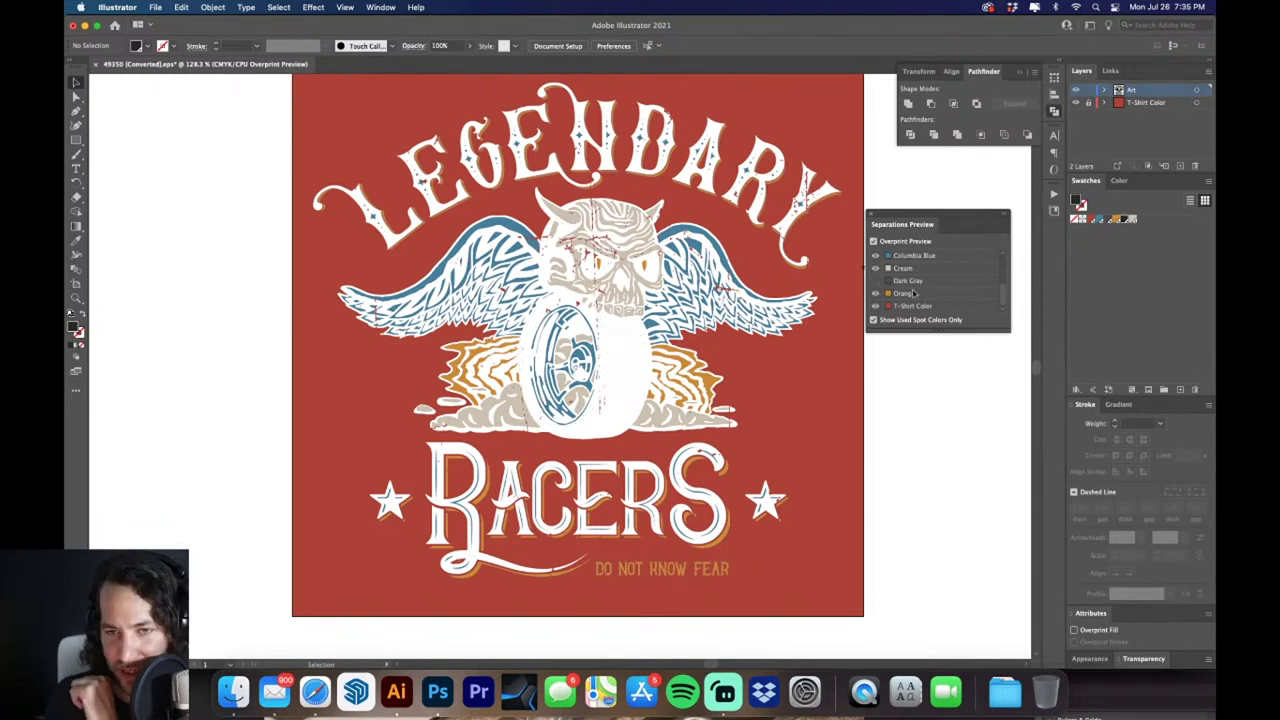
{"action": "scroll", "coordinate": [966, 301], "scroll_direction": "up", "scroll_amount": 3}
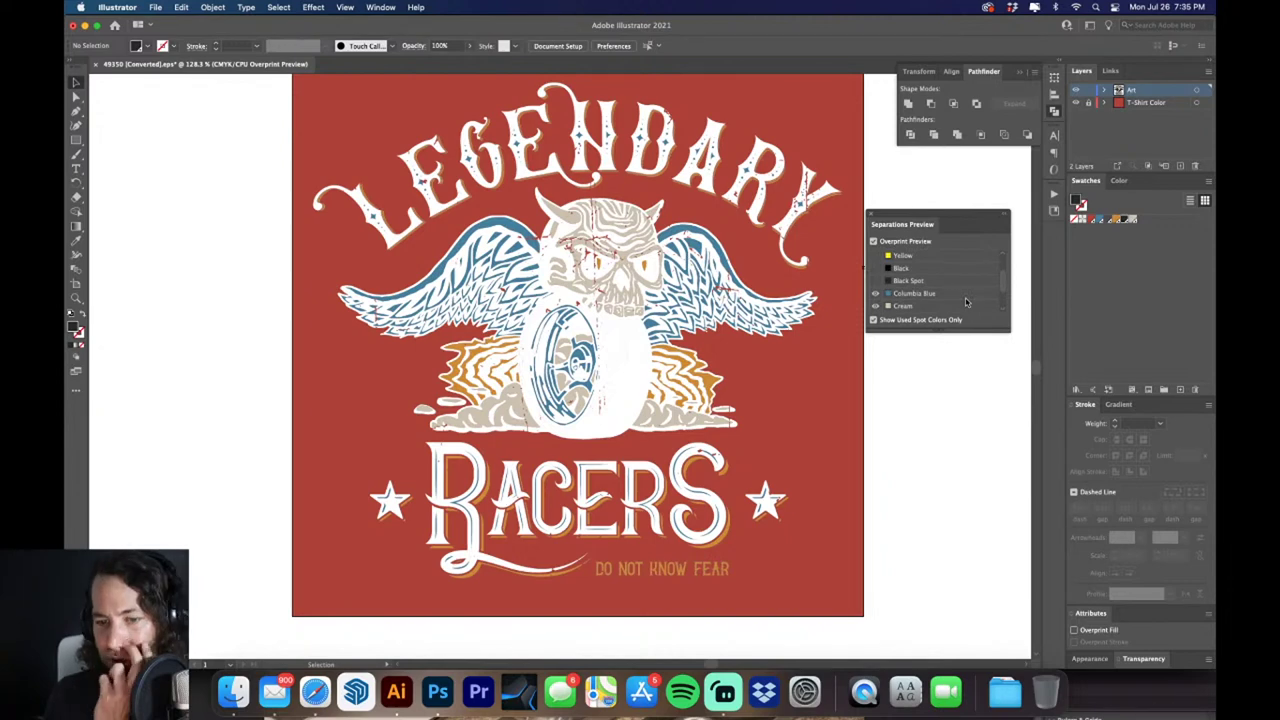
{"action": "scroll", "coordinate": [966, 301], "scroll_direction": "down", "scroll_amount": 3}
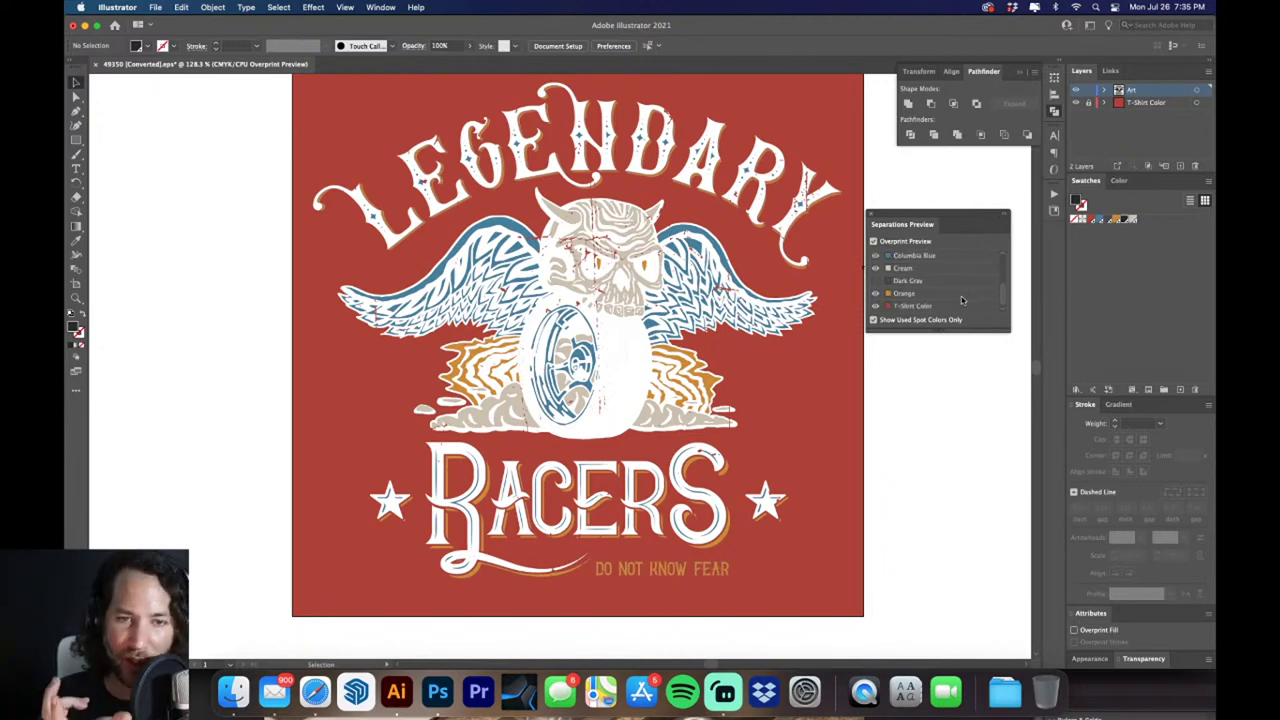
{"action": "left_click", "coordinate": [876, 306]}
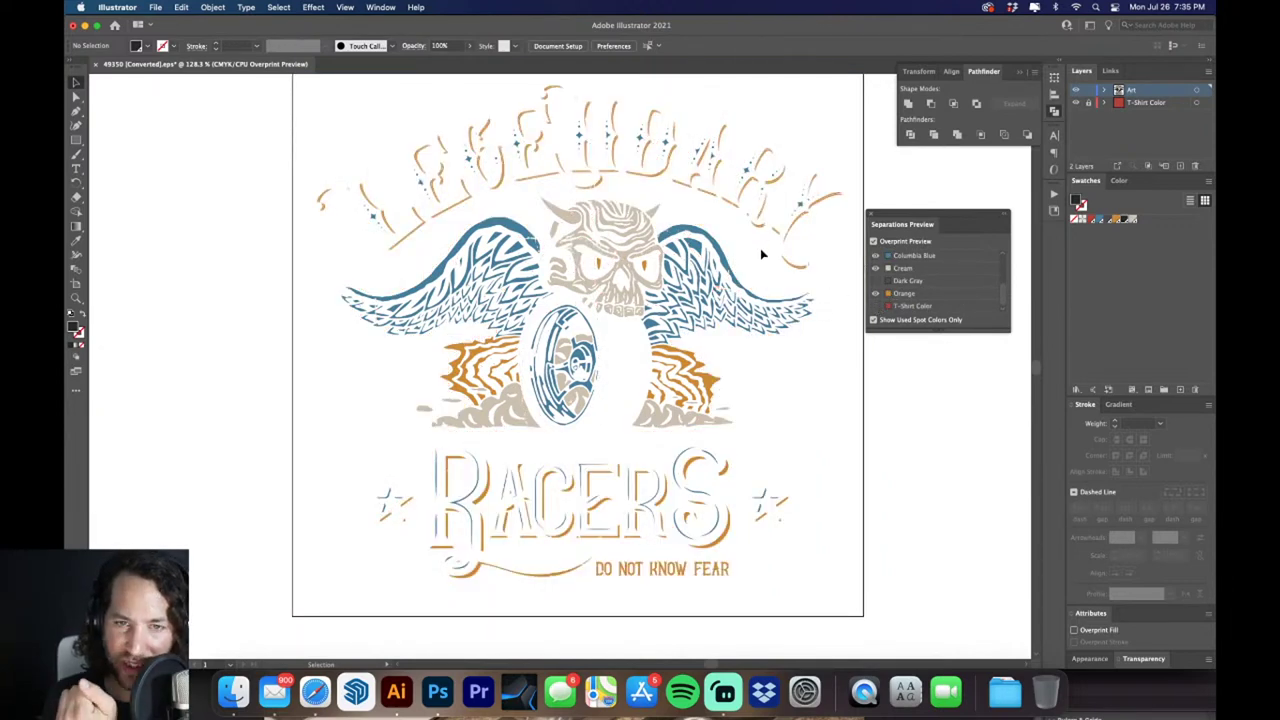
Inspect the artwork by selecting the group, the upper-left lettering and left-wing shapes
{"action": "key", "text": "z"}
{"action": "key", "text": "super+1"}
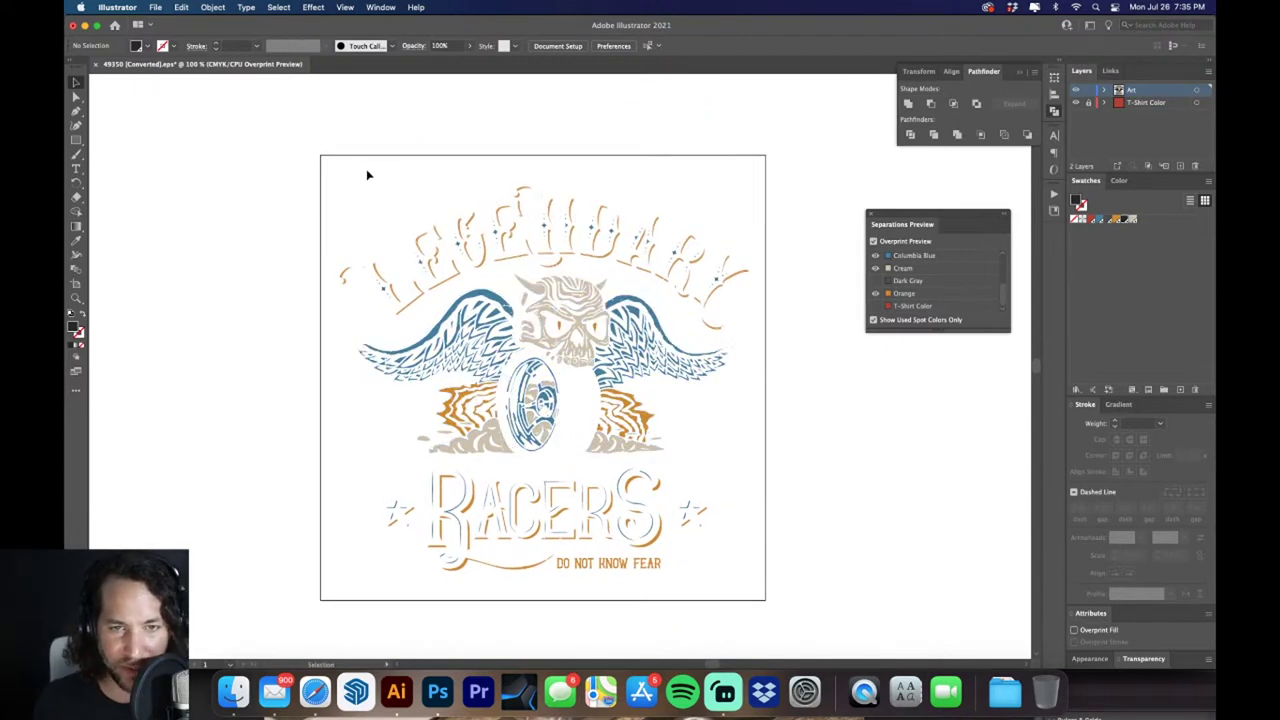
{"action": "left_click_drag", "start_coordinate": [303, 158], "coordinate": [829, 629]}
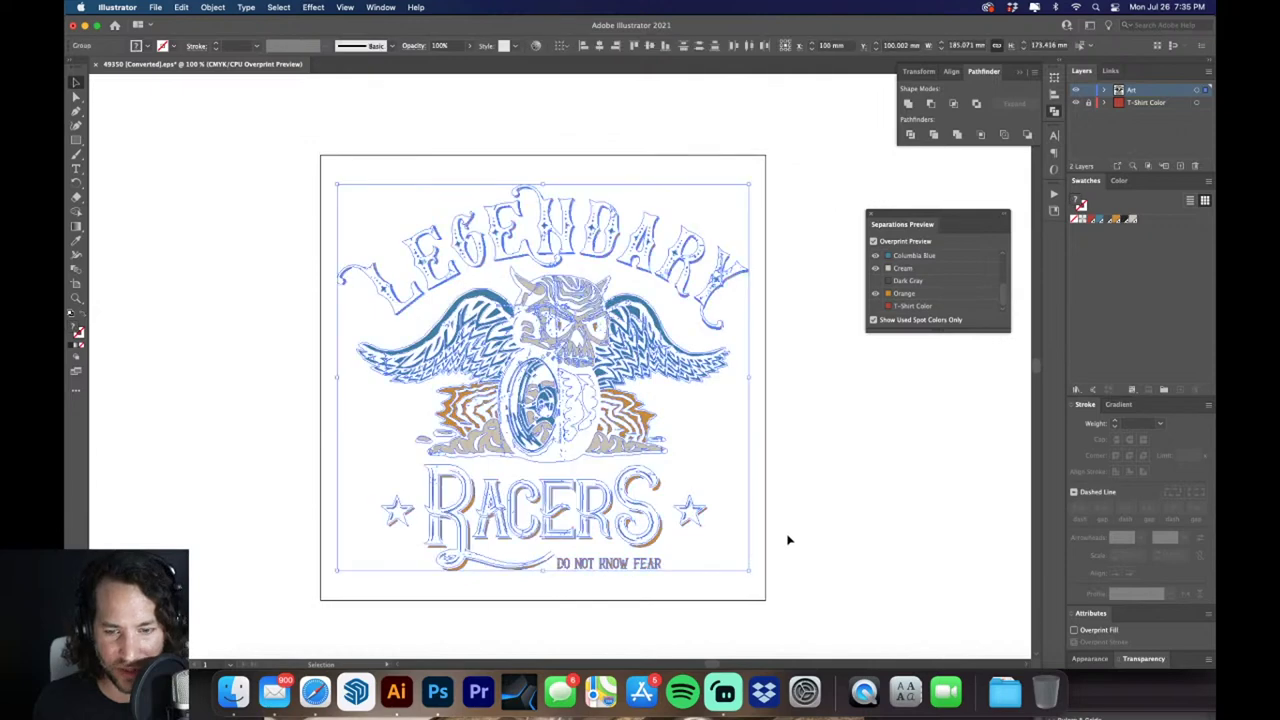
{"action": "left_click", "coordinate": [795, 402]}
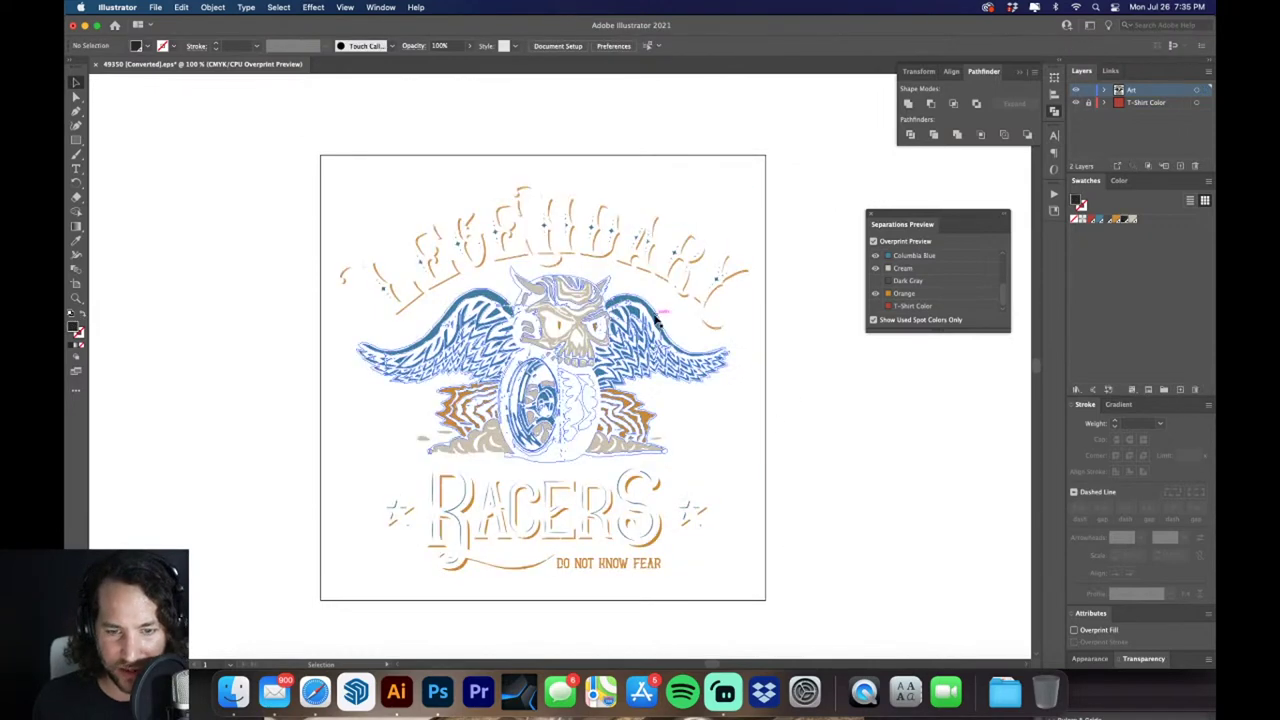
{"action": "left_click_drag", "start_coordinate": [653, 318], "coordinate": [705, 368]}
{"action": "key", "text": "super+z"}
{"action": "left_click", "coordinate": [815, 255]}
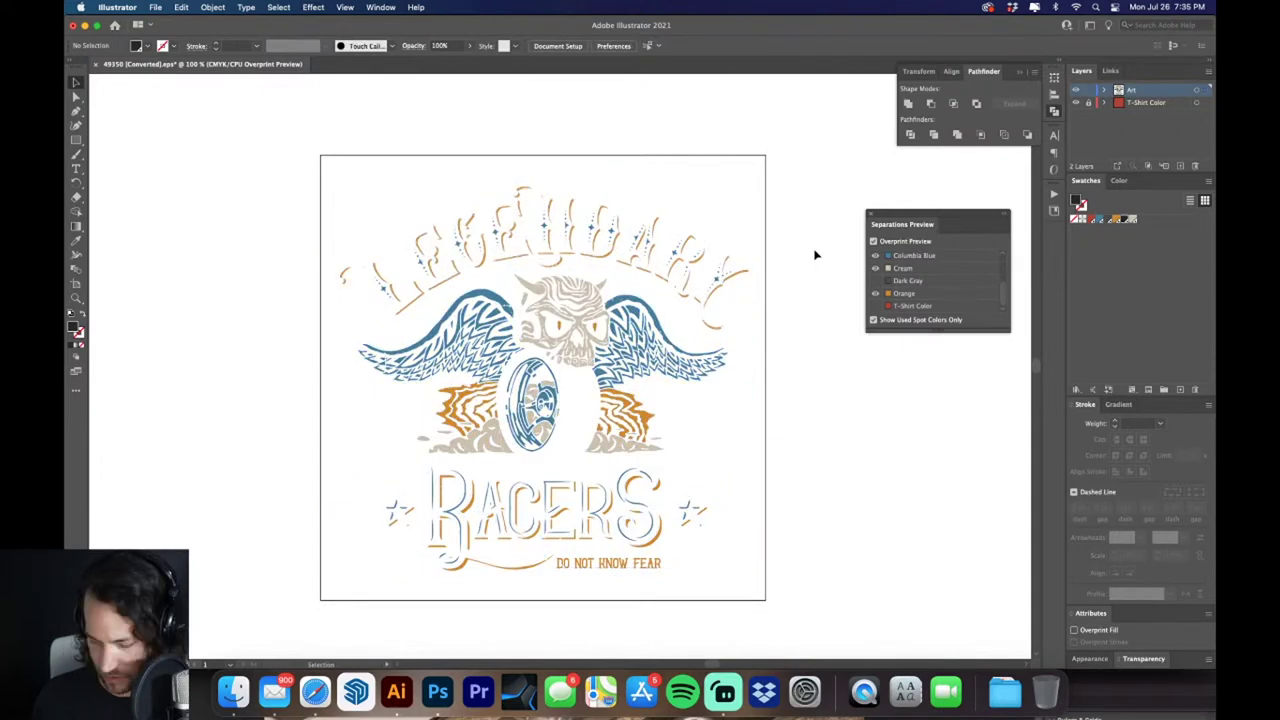
{"action": "left_click_drag", "start_coordinate": [365, 252], "coordinate": [560, 345]}
{"action": "scroll", "coordinate": [625, 357], "scroll_direction": "down", "scroll_amount": 10}
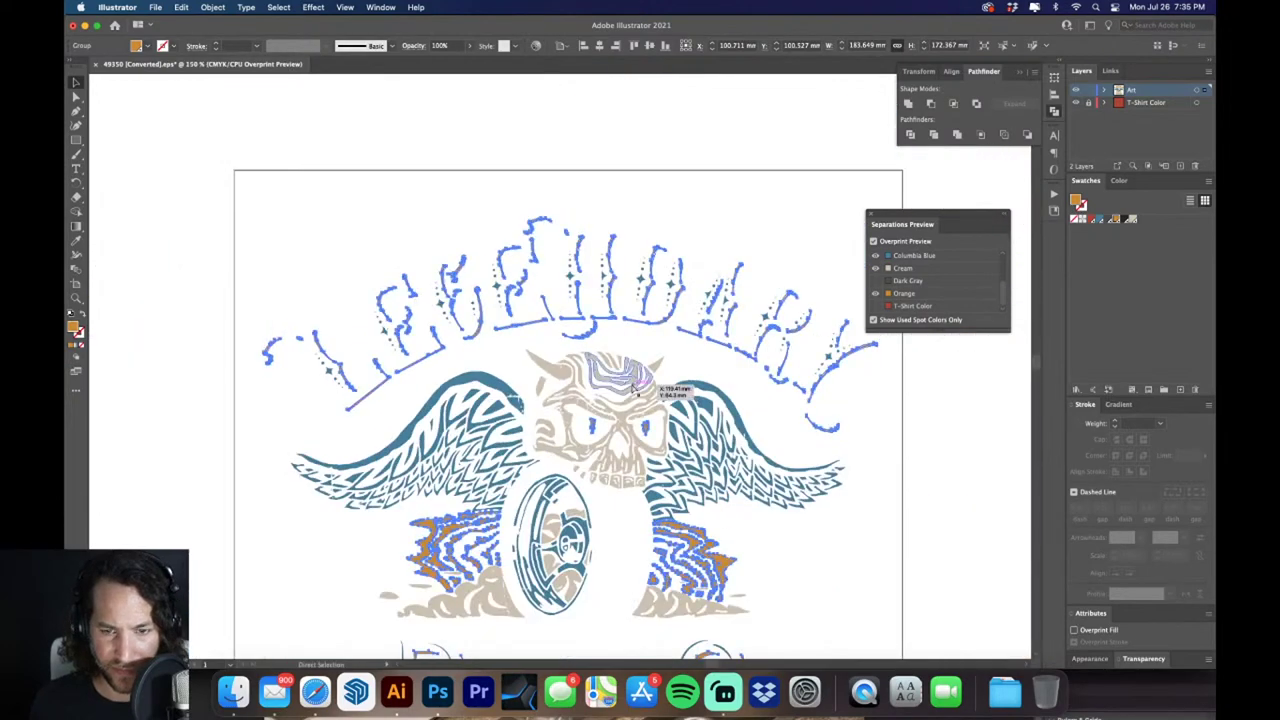
{"action": "scroll", "coordinate": [838, 440], "scroll_direction": "down", "scroll_amount": 4}
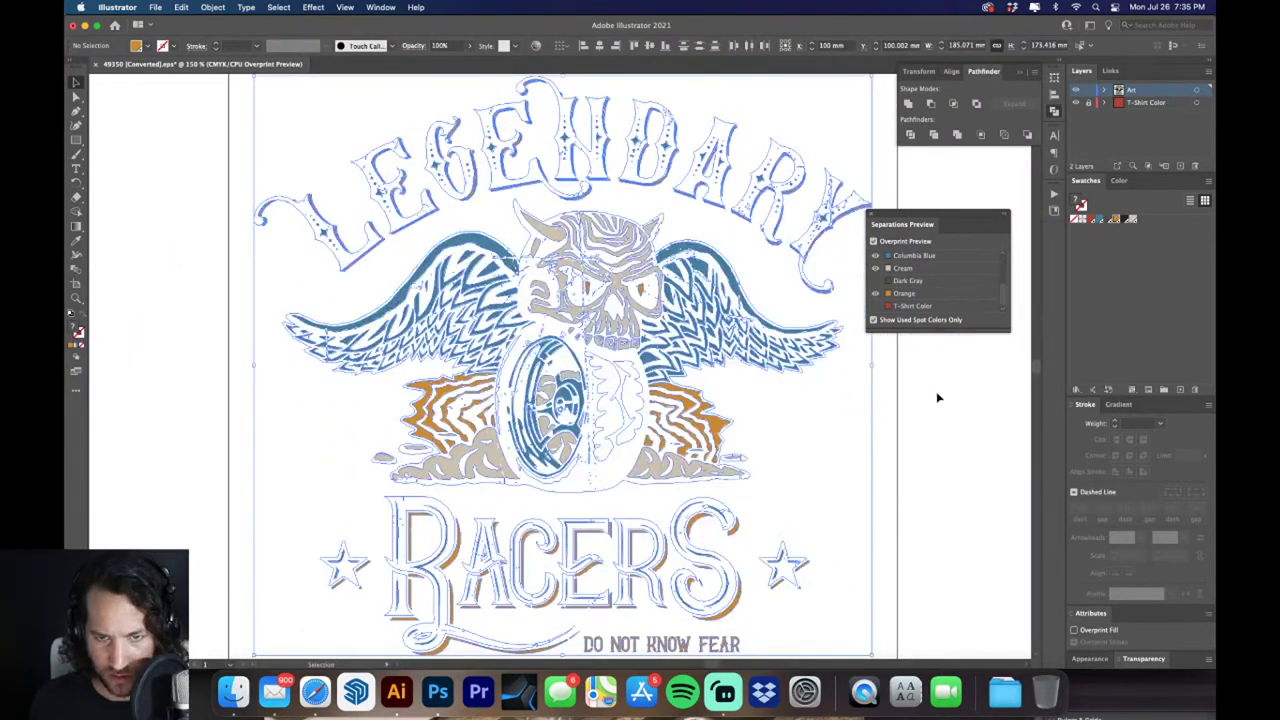
{"action": "left_click", "coordinate": [936, 400]}
{"action": "left_click_drag", "start_coordinate": [392, 232], "coordinate": [520, 296]}
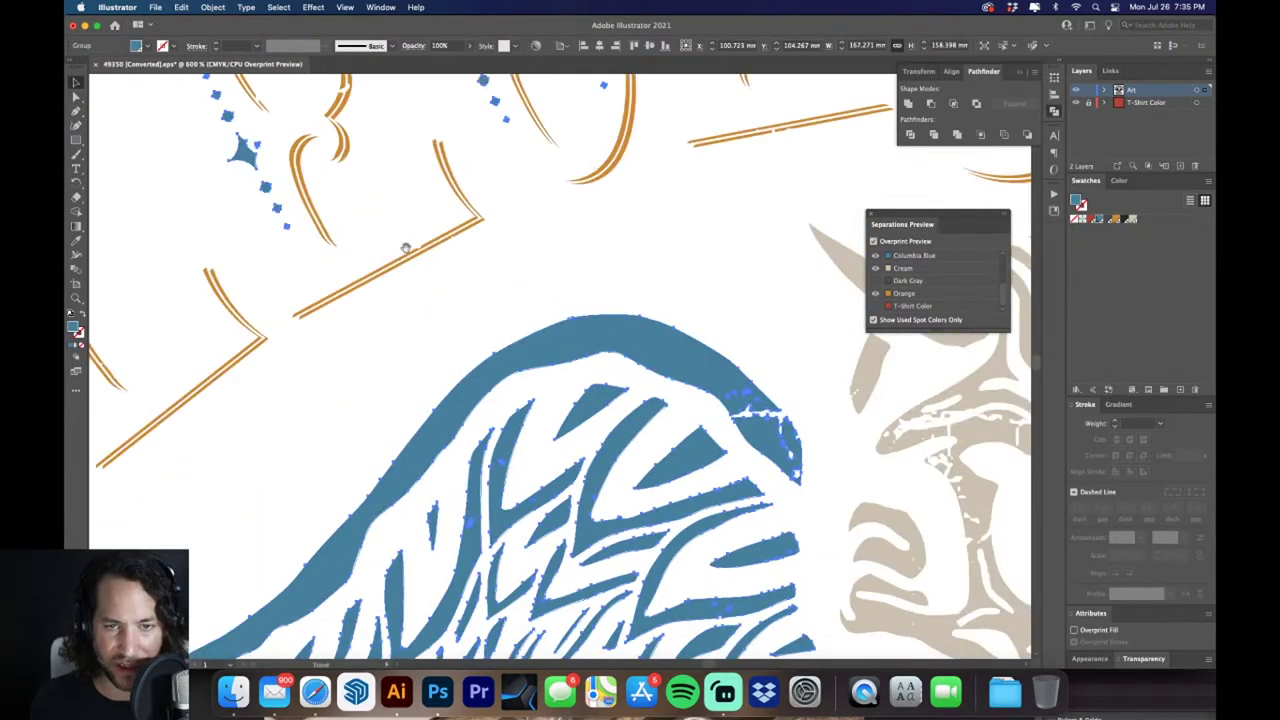
Zoom in on the blue dots and skull horn, then turn Overprint Preview off
{"action": "left_click_drag", "start_coordinate": [248, 170], "coordinate": [390, 222]}
{"action": "left_click", "coordinate": [405, 170]}
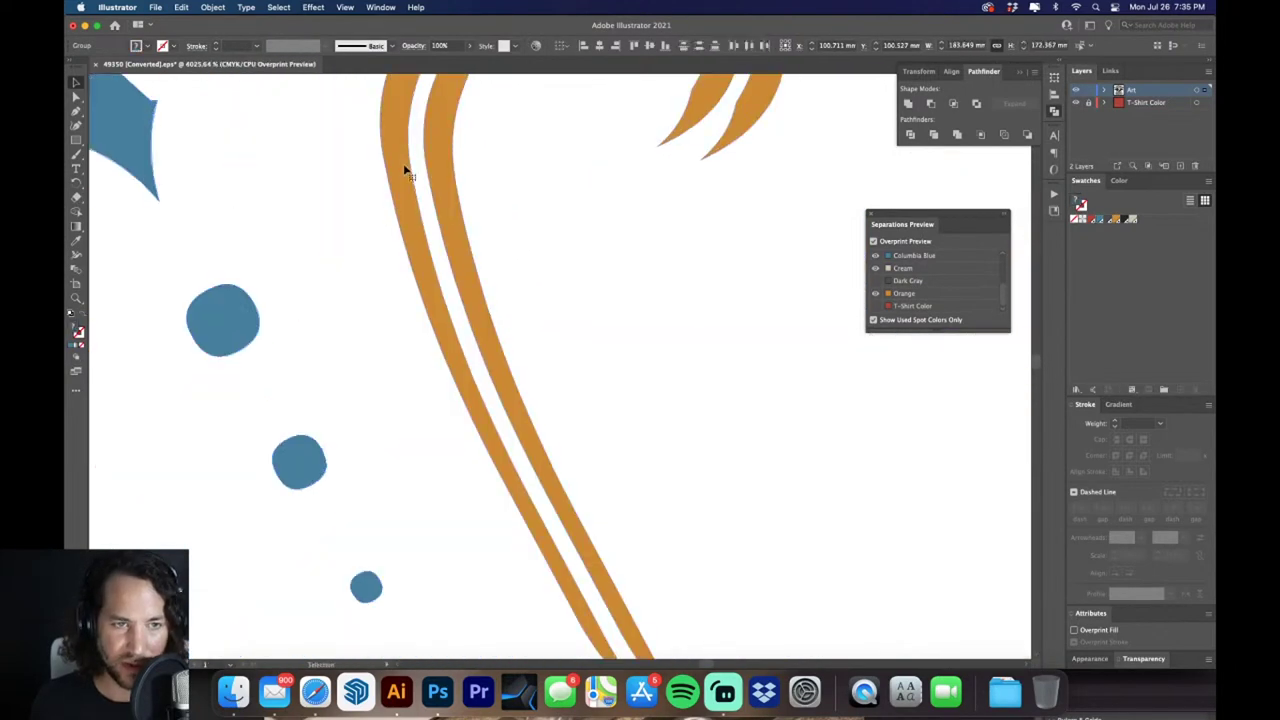
{"action": "key", "text": "super+0"}
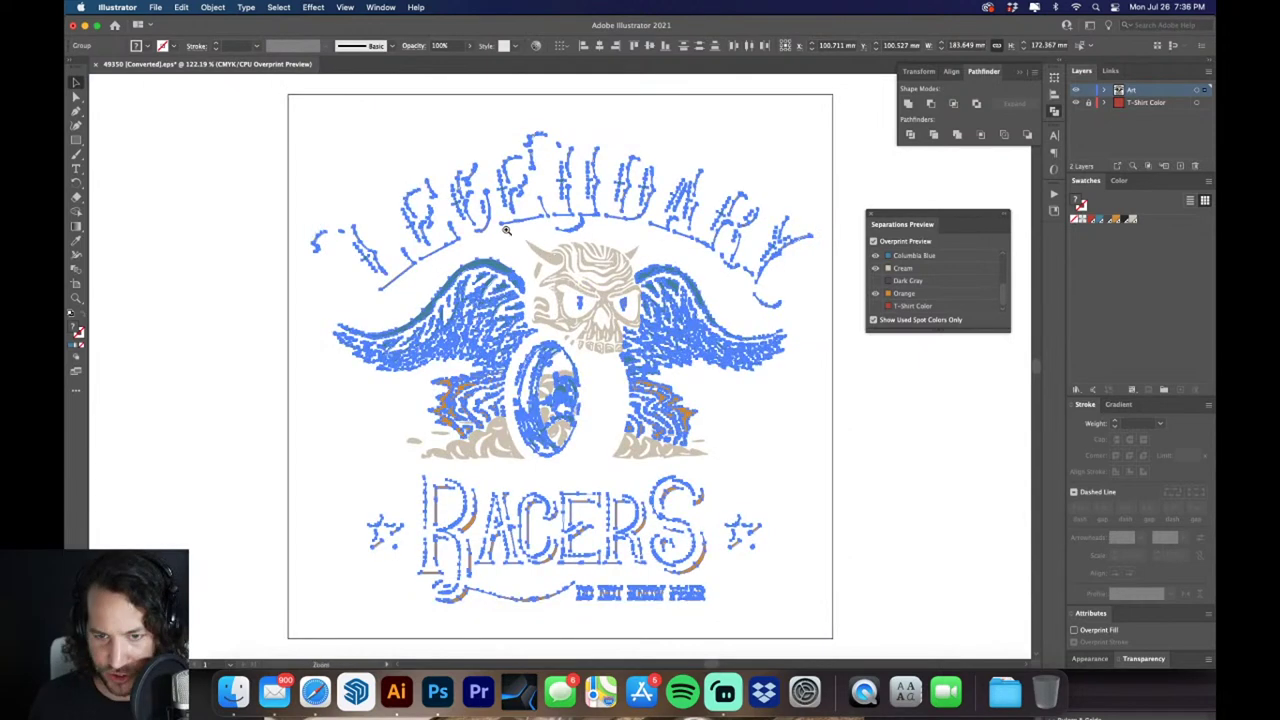
{"action": "left_click_drag", "start_coordinate": [494, 224], "coordinate": [617, 310]}
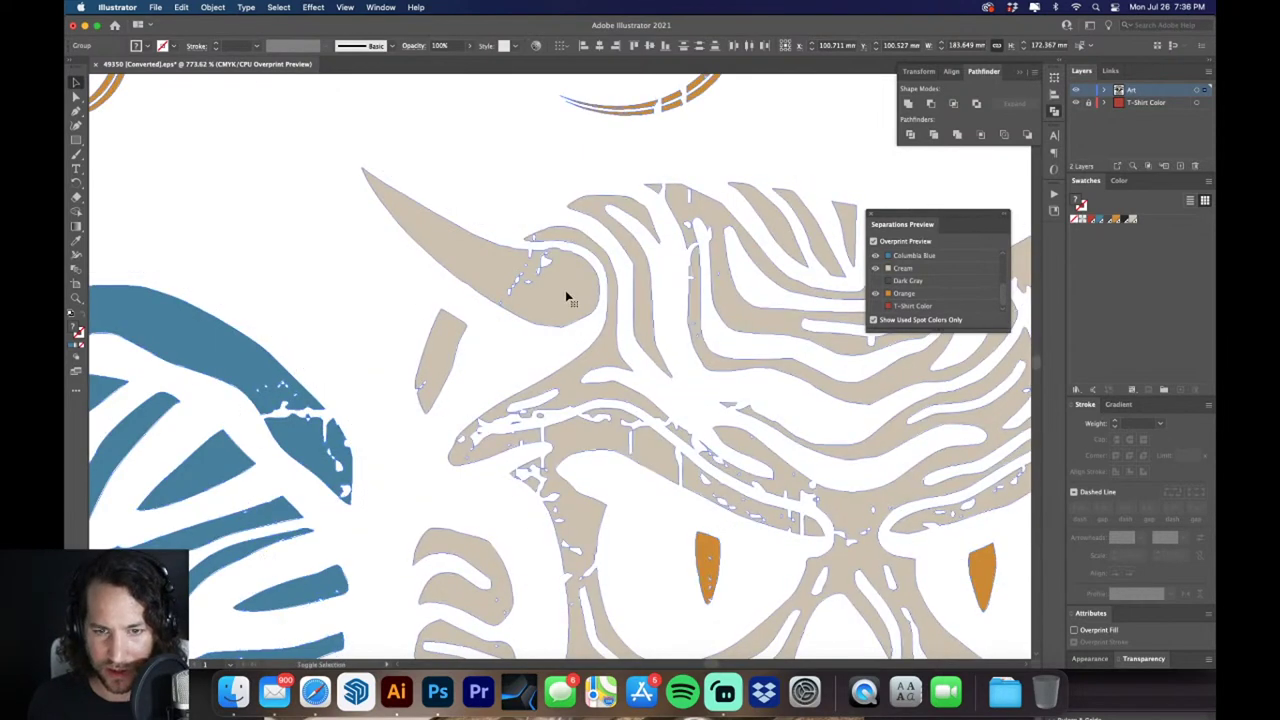
{"action": "scroll", "coordinate": [565, 290], "scroll_direction": "down", "scroll_amount": 6}
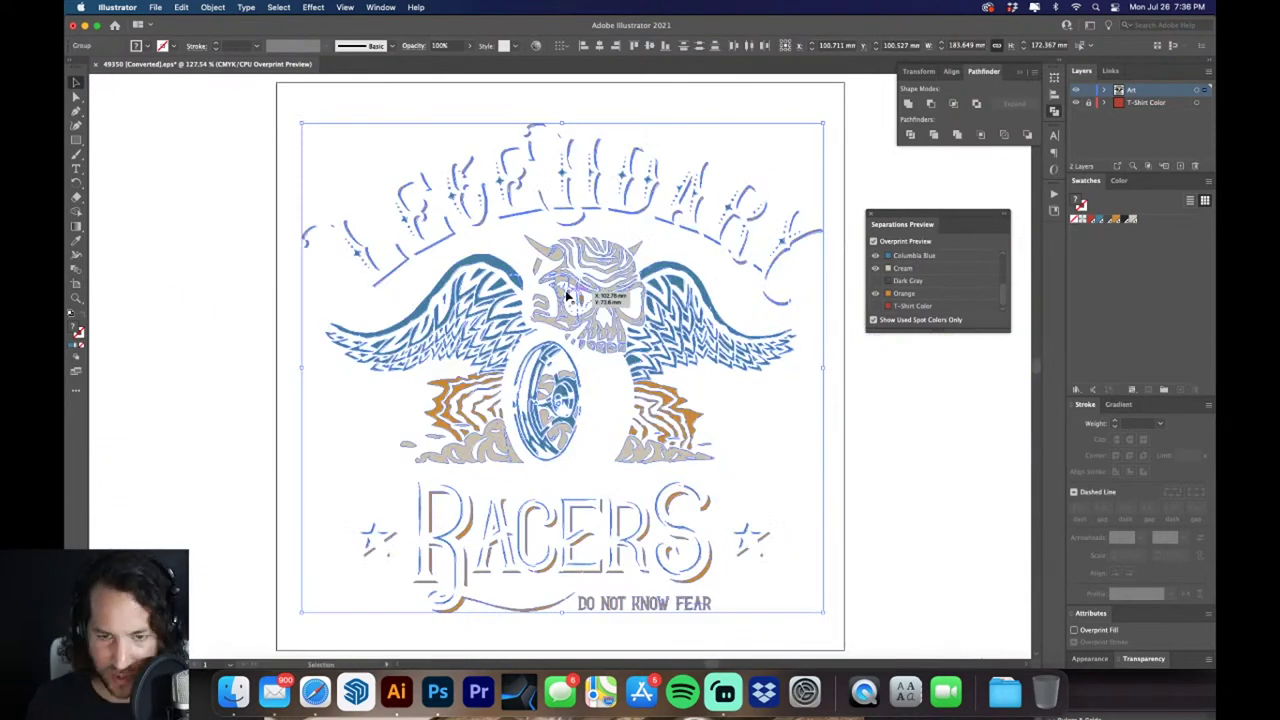
{"action": "key", "text": "a"}
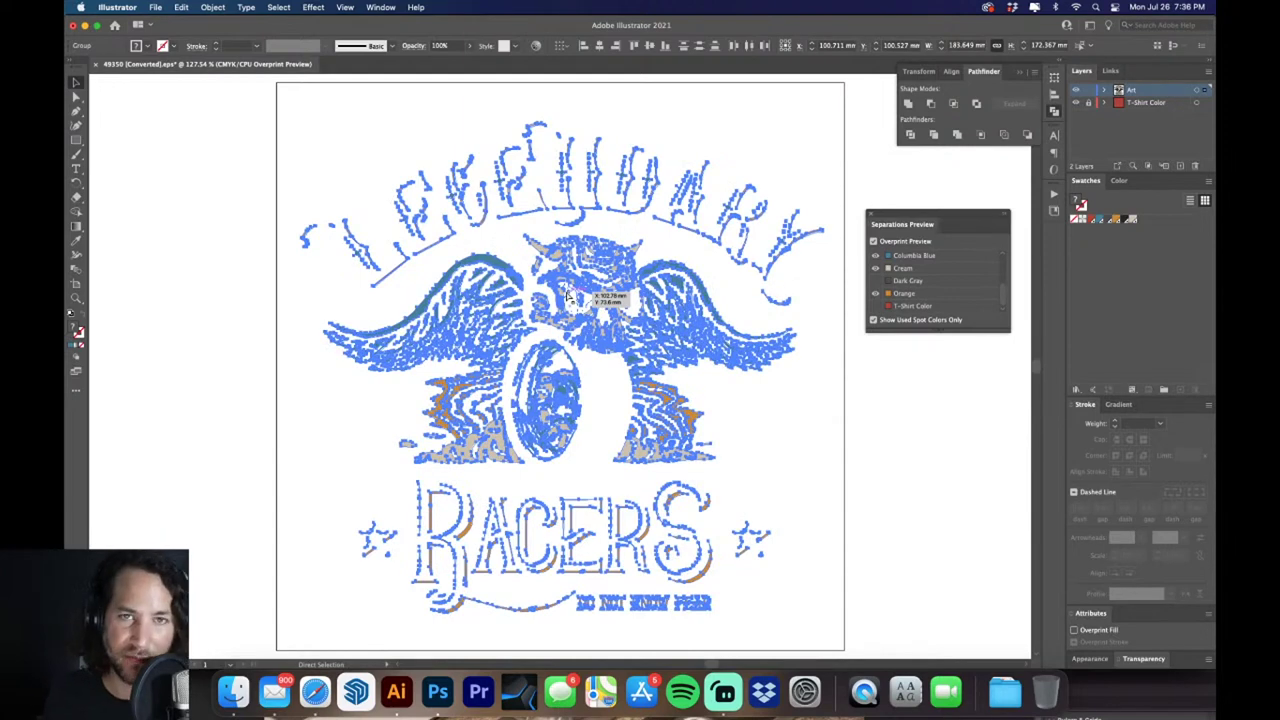
{"action": "key", "text": "v"}
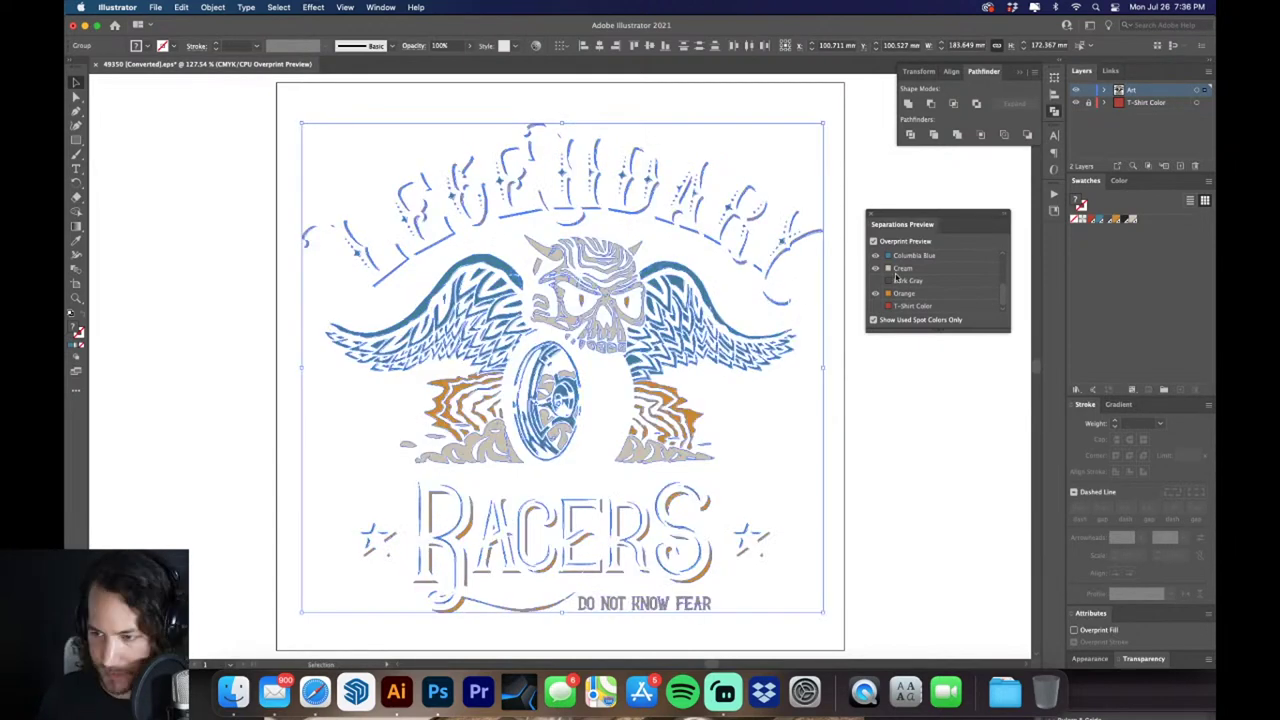
{"action": "left_click", "coordinate": [873, 241]}
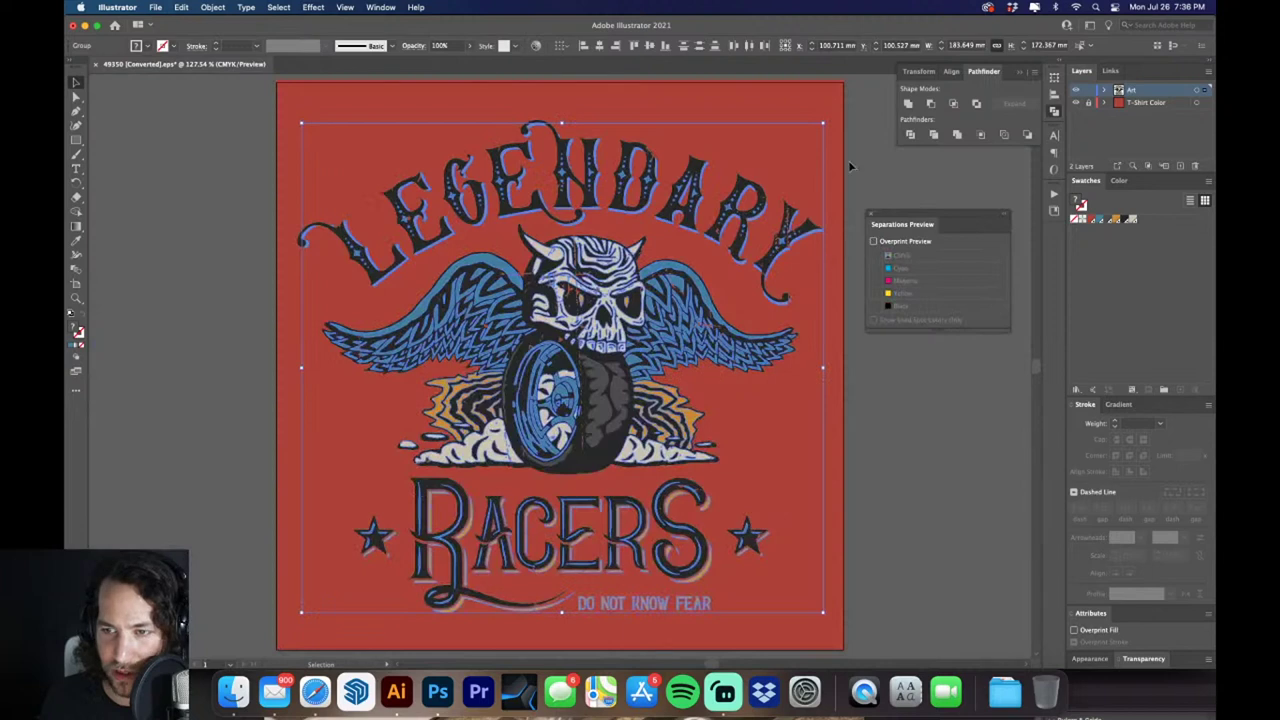
Create a new layer named White Base and place it below the Art layer
{"action": "left_click", "coordinate": [886, 162]}
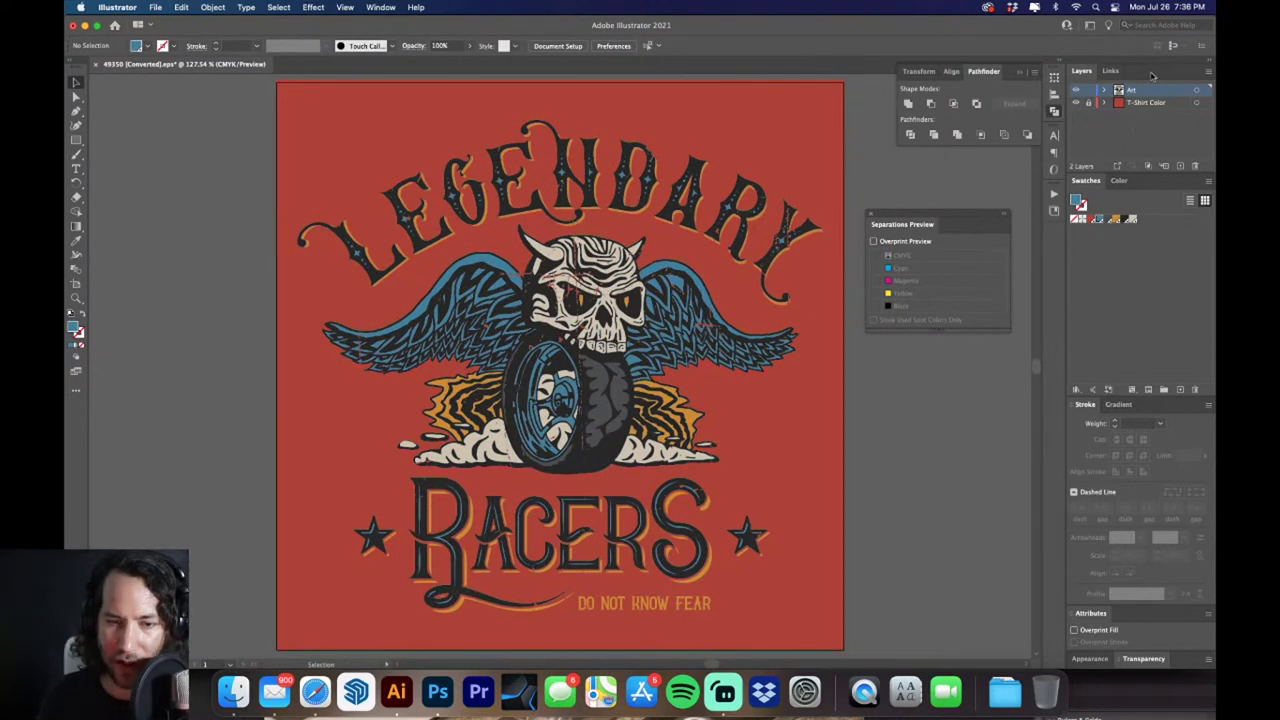
{"action": "left_click", "coordinate": [1180, 166]}
{"action": "double_click", "coordinate": [1136, 90]}
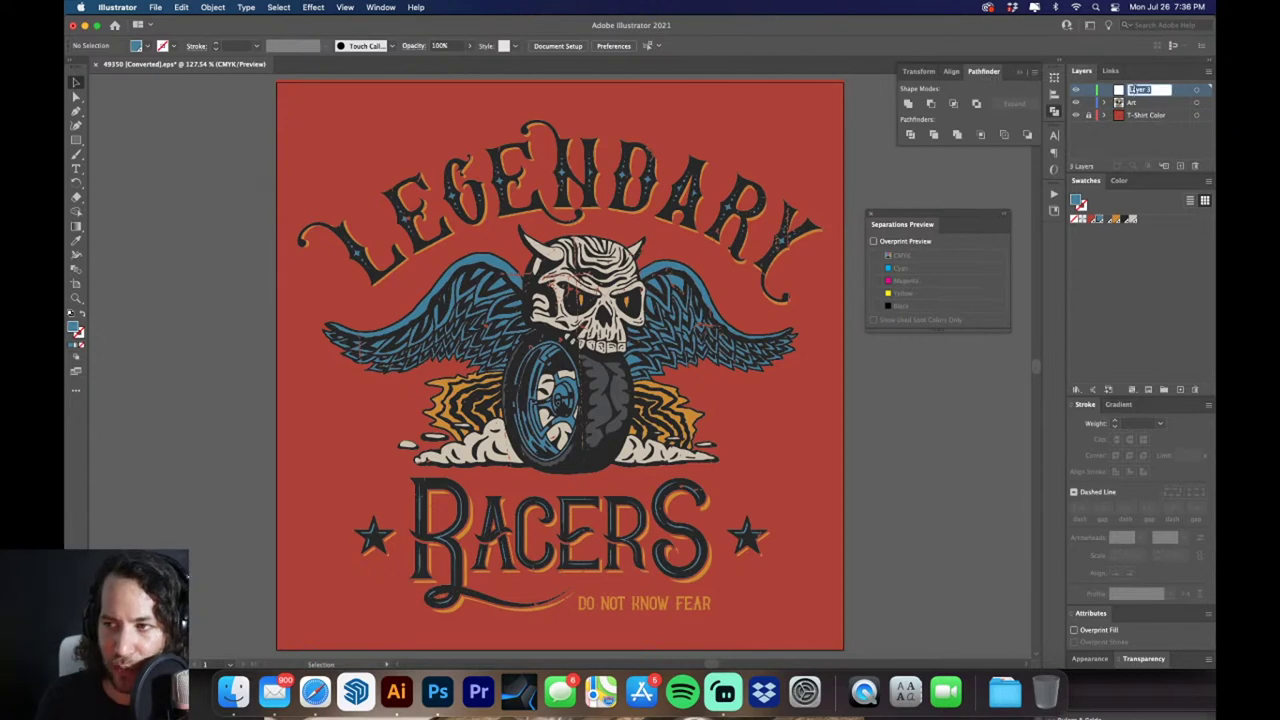
{"action": "type", "text": "White Base"}
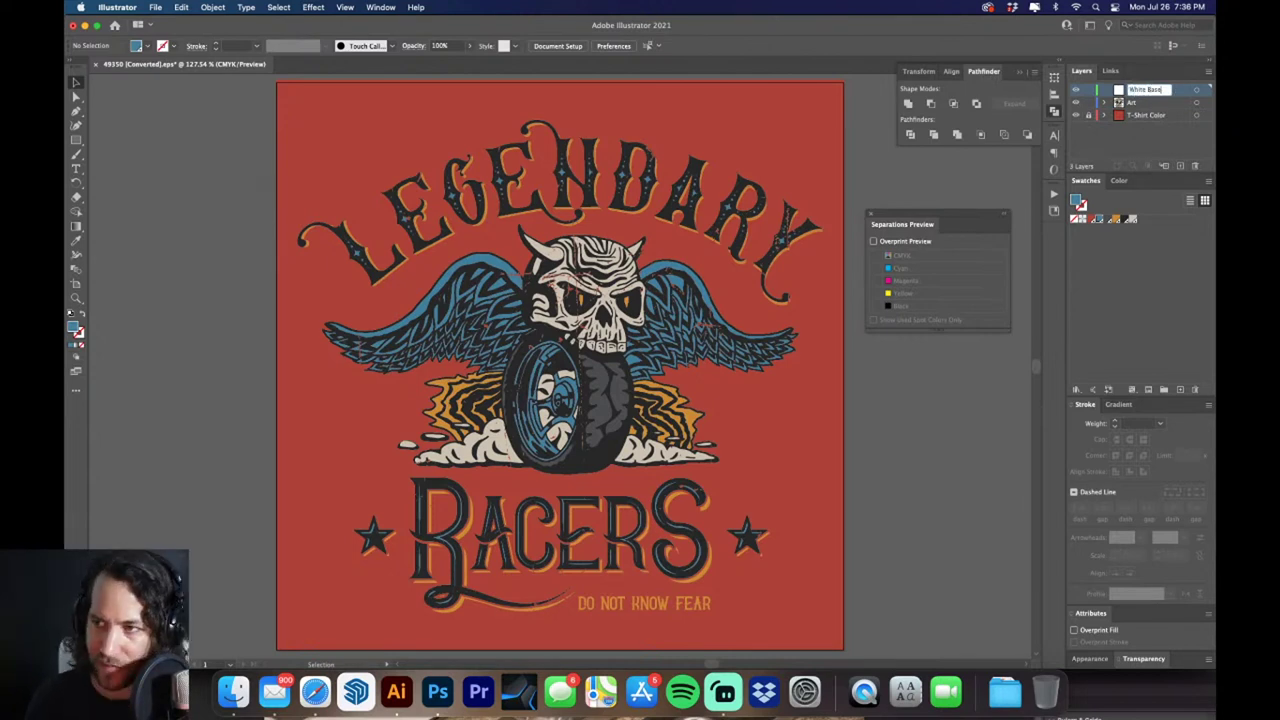
{"action": "key", "text": "Return"}
{"action": "left_click_drag", "start_coordinate": [1170, 92], "coordinate": [1140, 110]}
Hide Art and paste a copy of the artwork into White Base
{"action": "left_click", "coordinate": [1076, 90]}
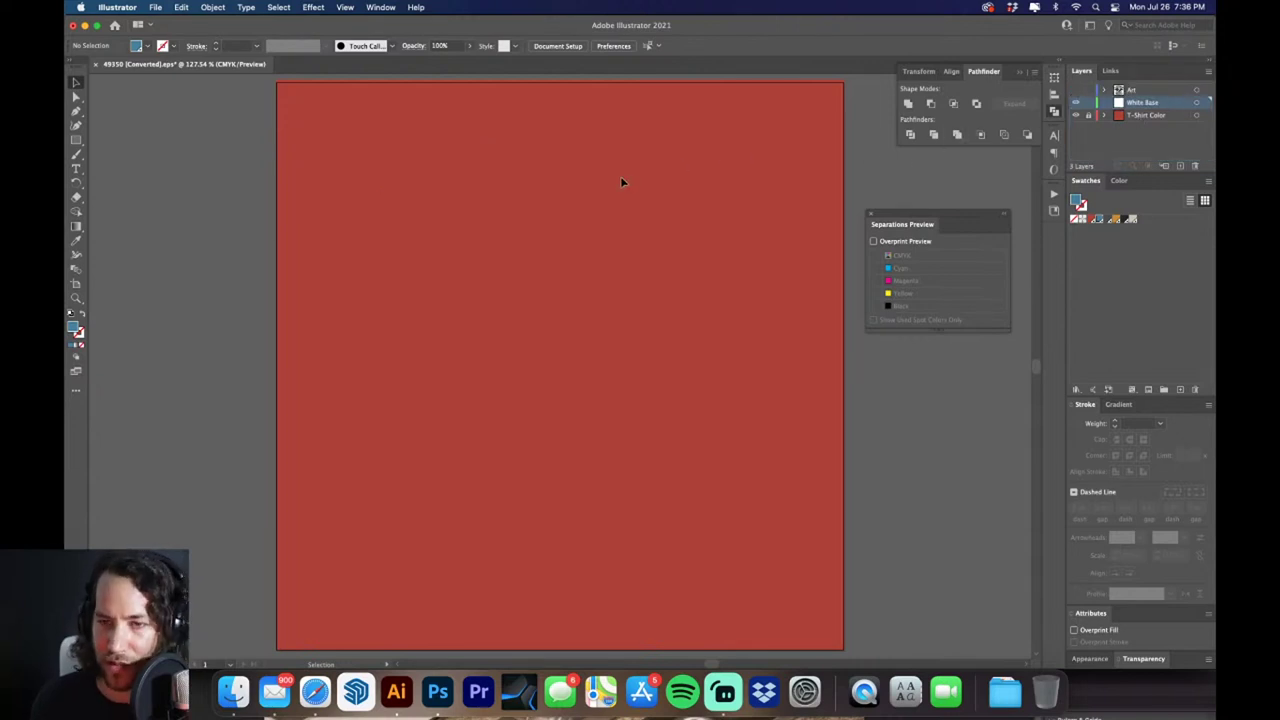
{"action": "key", "text": "a"}
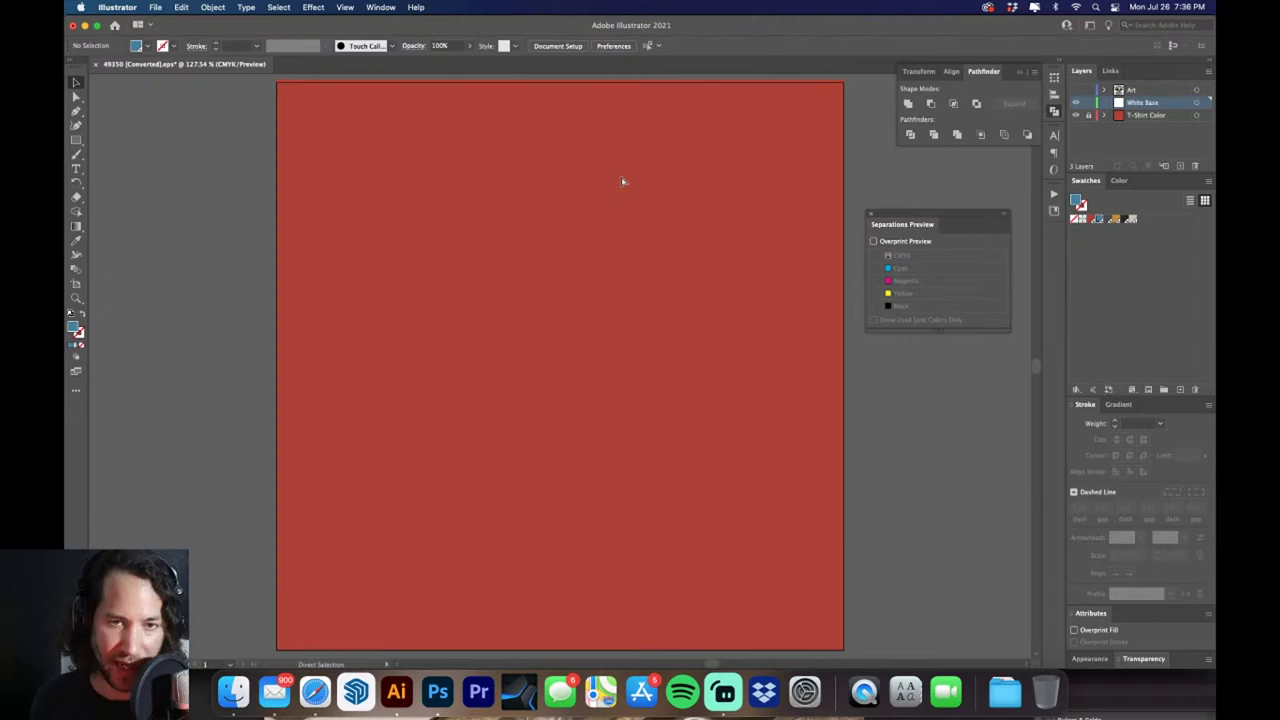
{"action": "key", "text": "super+z"}
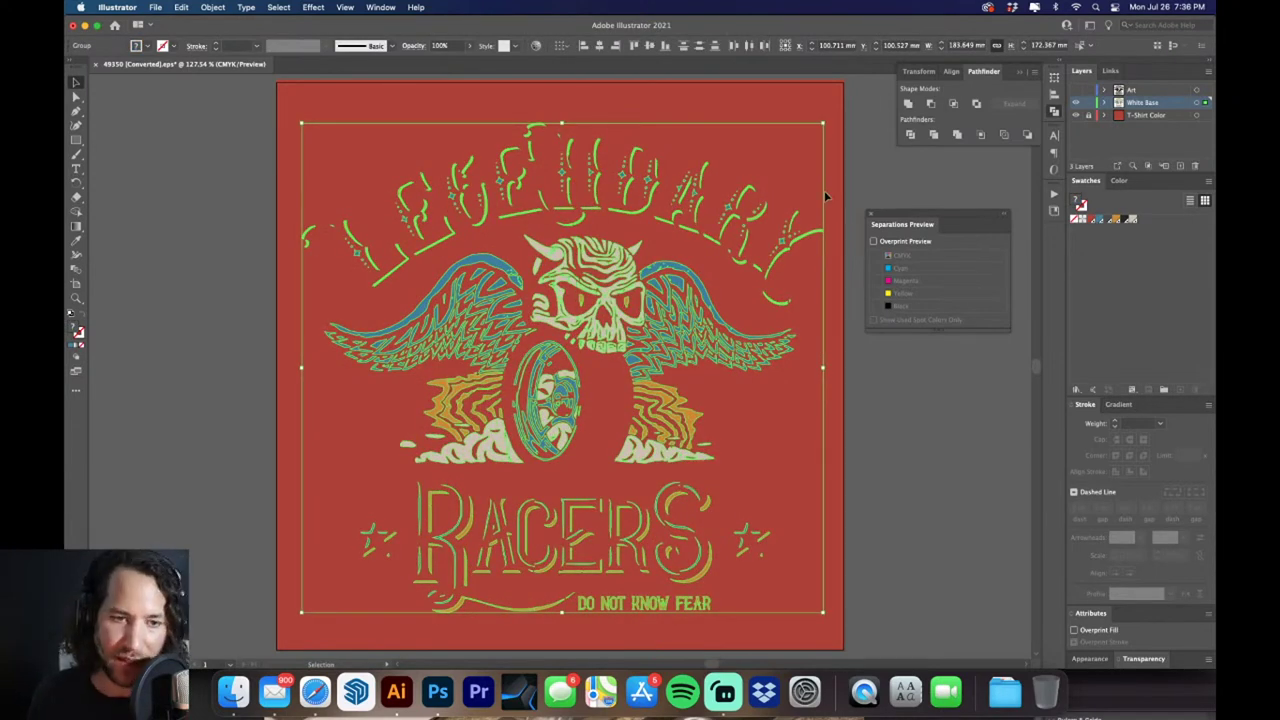
Switch the Color panel to CMYK and fill the White Base copy with white plus about 23% cyan
{"action": "left_click", "coordinate": [1076, 90]}
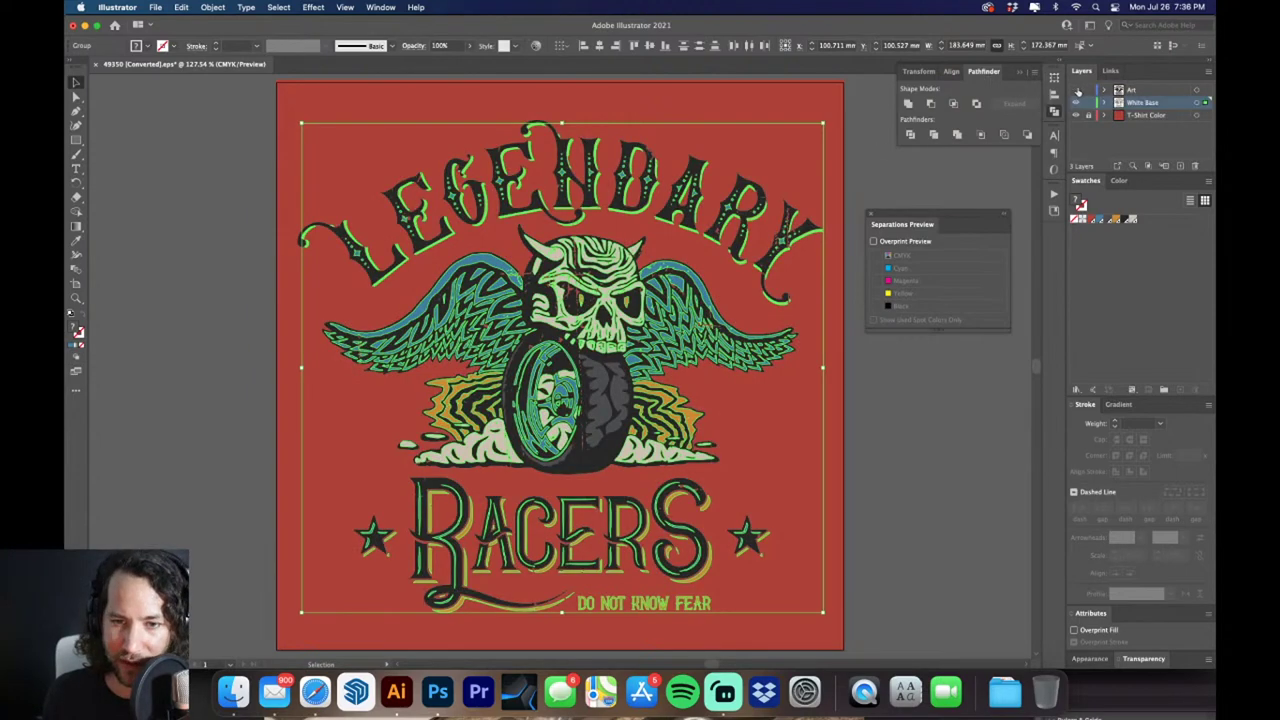
{"action": "left_click", "coordinate": [1077, 90]}
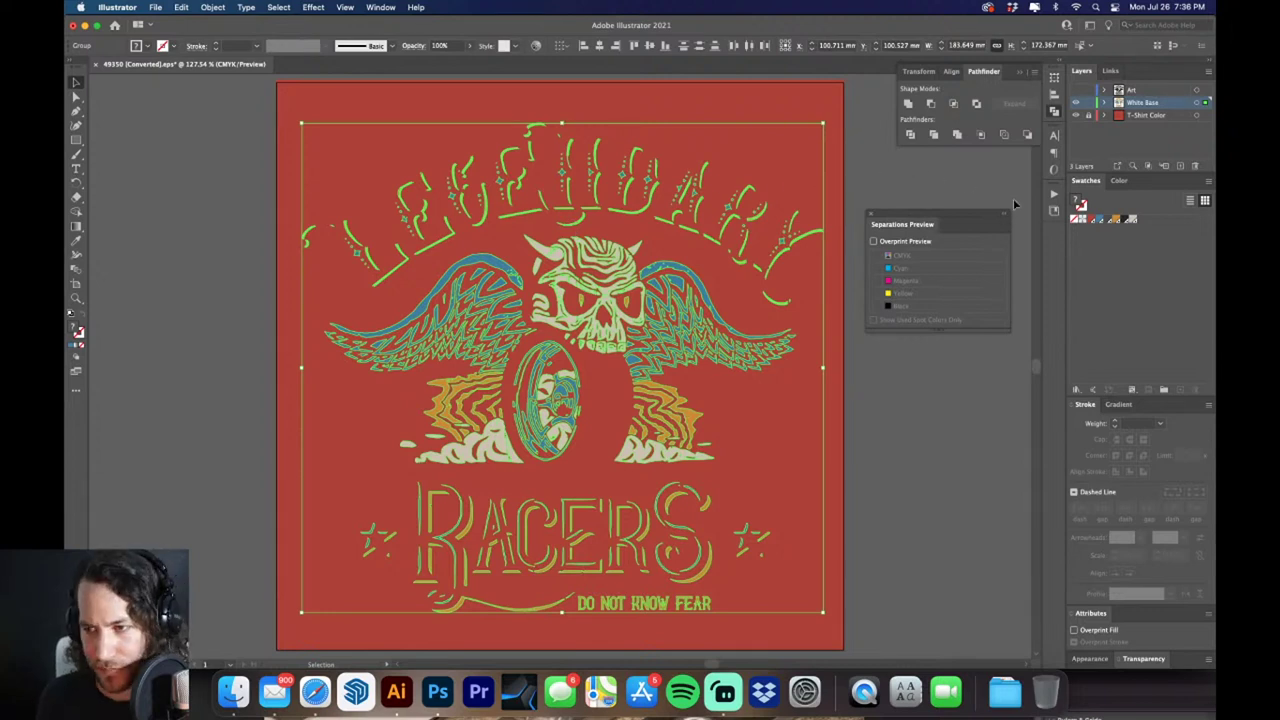
{"action": "left_click", "coordinate": [1119, 181]}
{"action": "left_click", "coordinate": [1207, 188]}
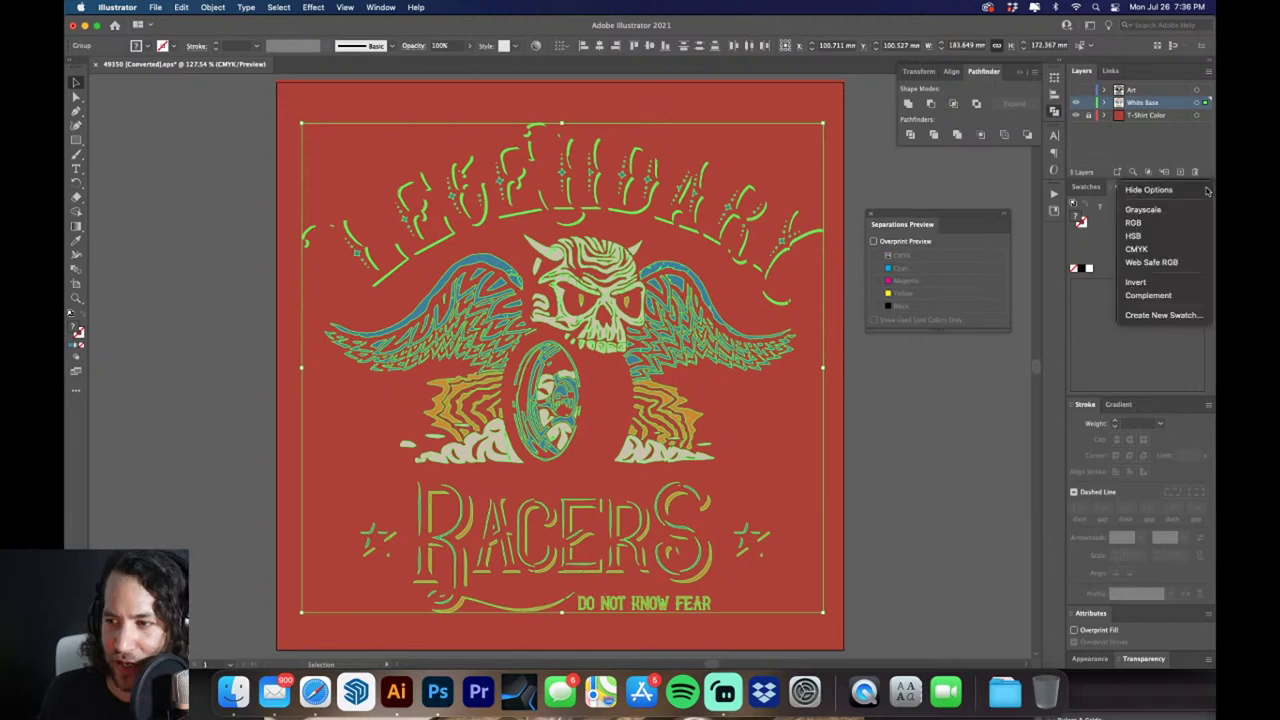
{"action": "left_click", "coordinate": [1150, 251]}
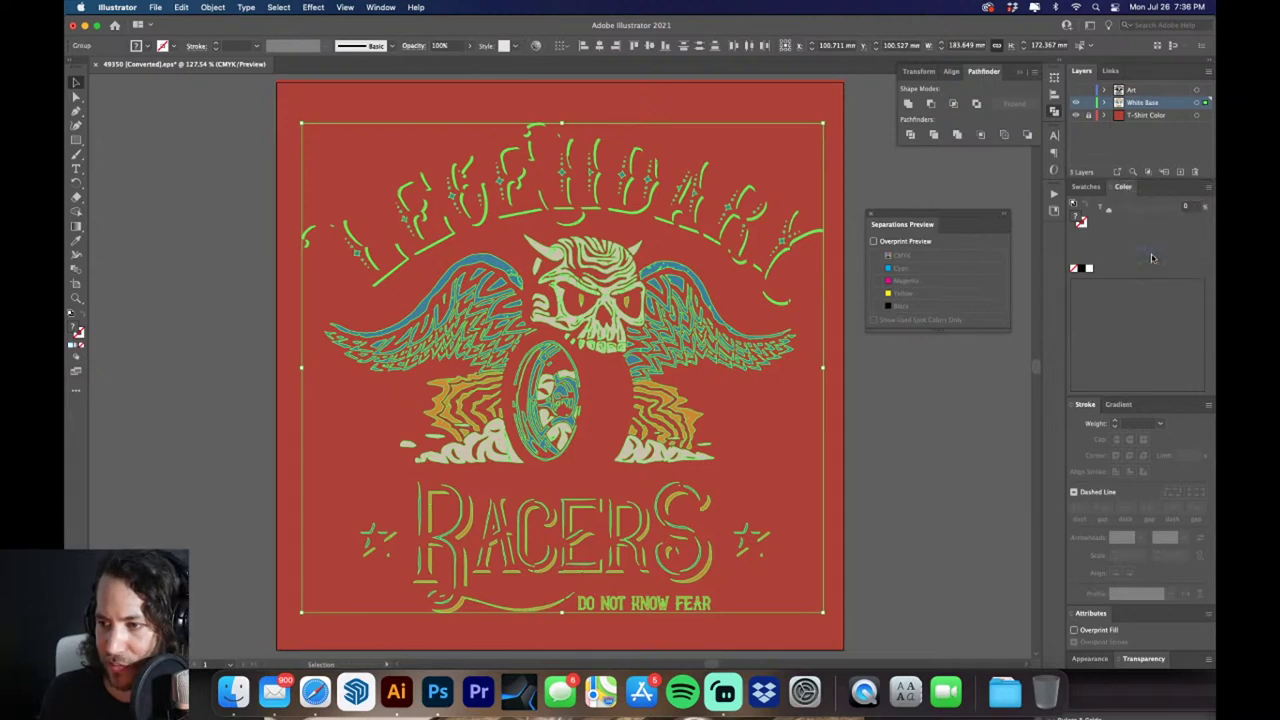
{"action": "left_click", "coordinate": [1090, 268]}
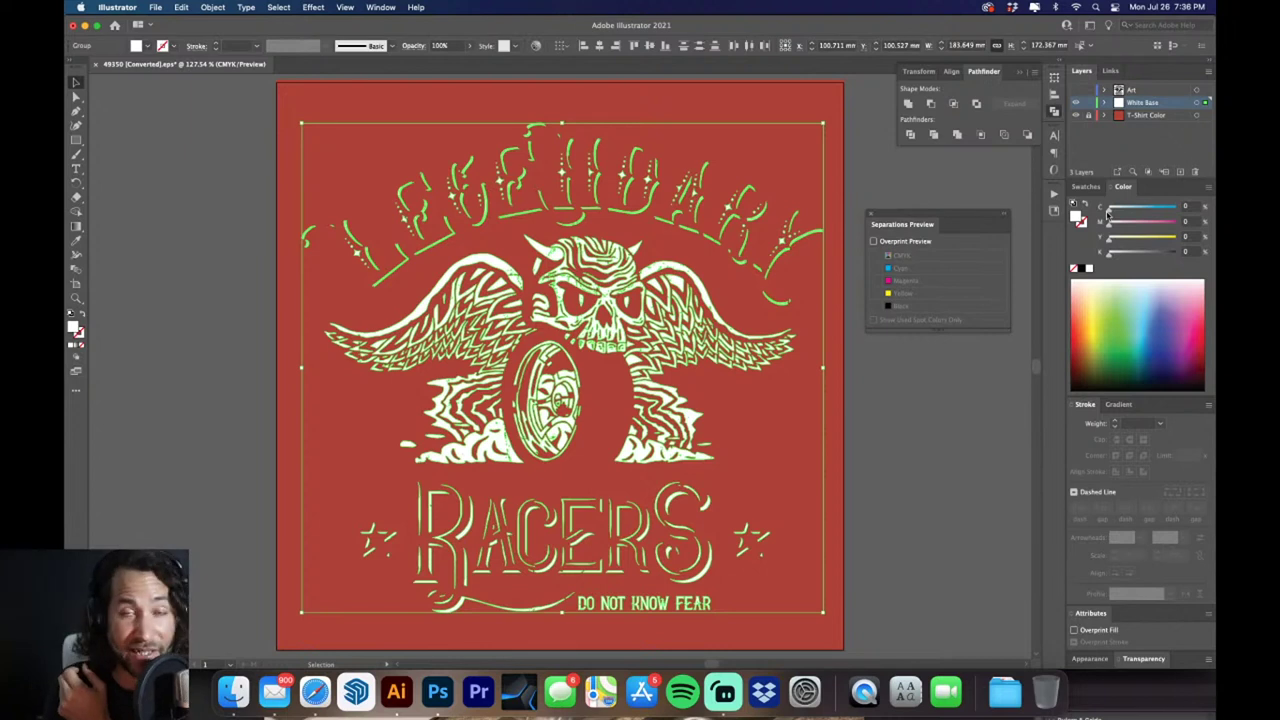
{"action": "left_click_drag", "start_coordinate": [1107, 209], "coordinate": [1124, 212]}
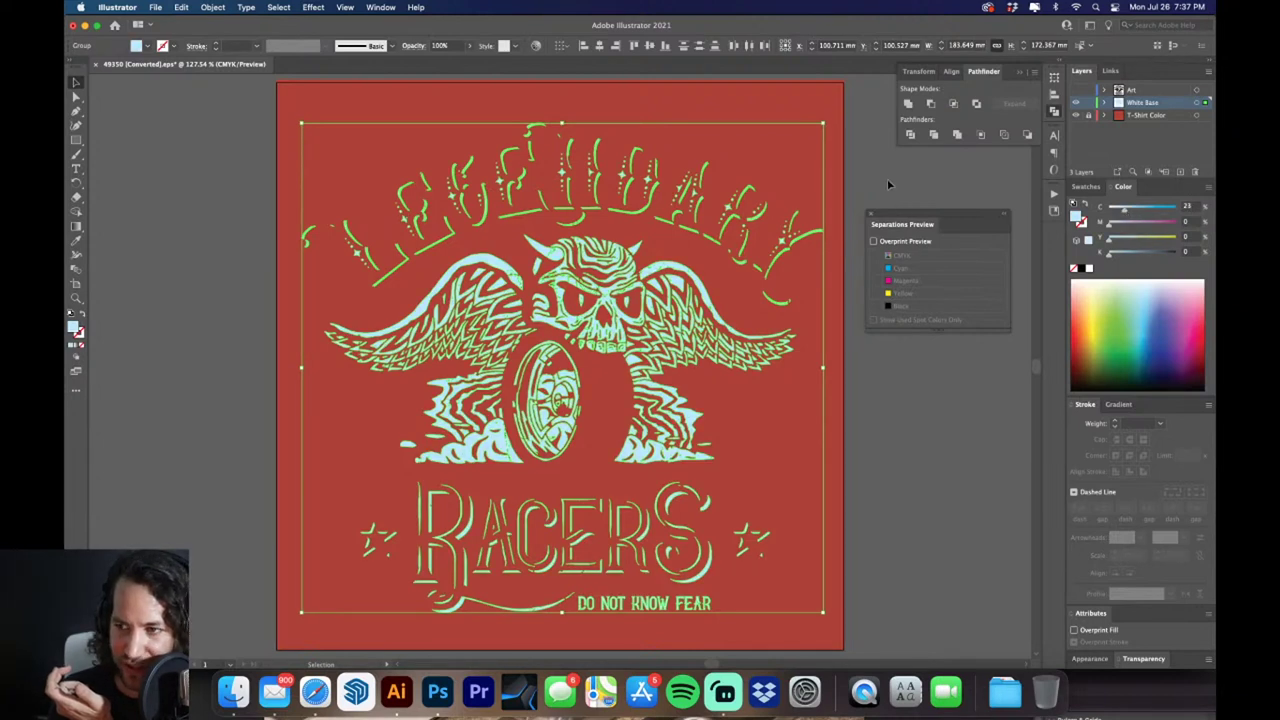
{"action": "left_click", "coordinate": [1099, 189]}
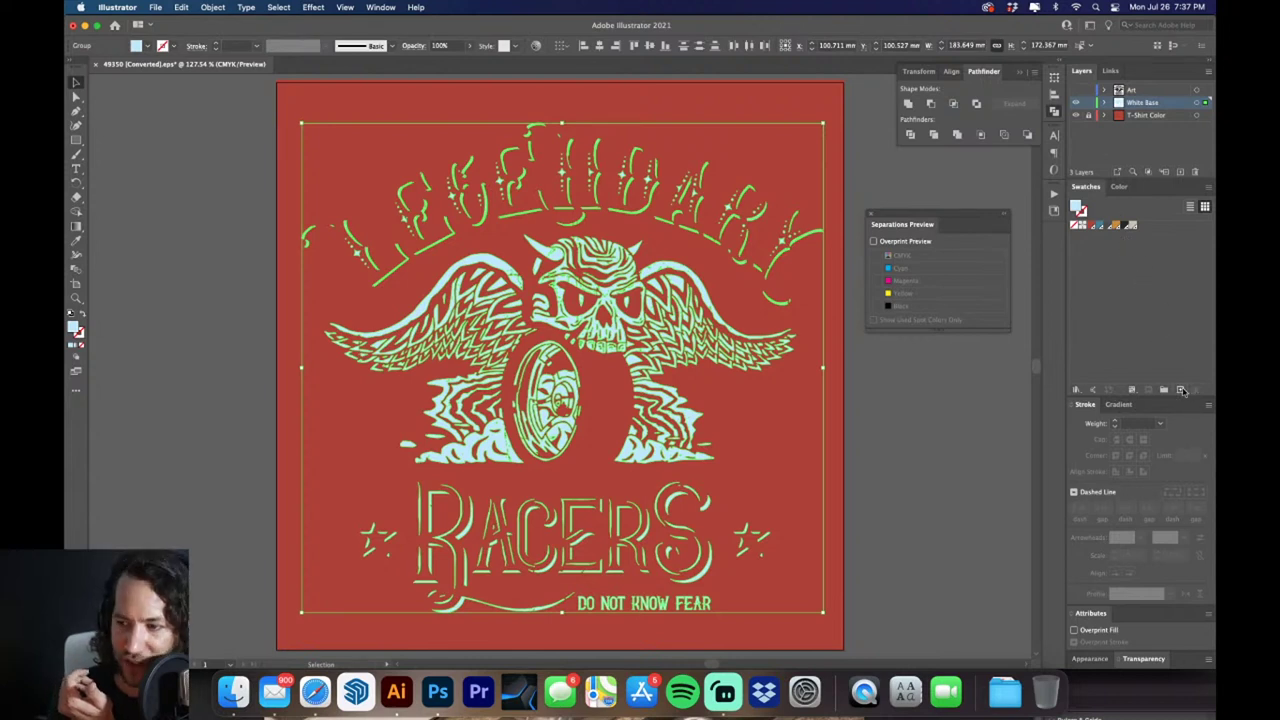
Create a new swatch named 'White Base' from the C 23% fill, with Color Type Spot Color
{"action": "left_click", "coordinate": [1182, 390]}
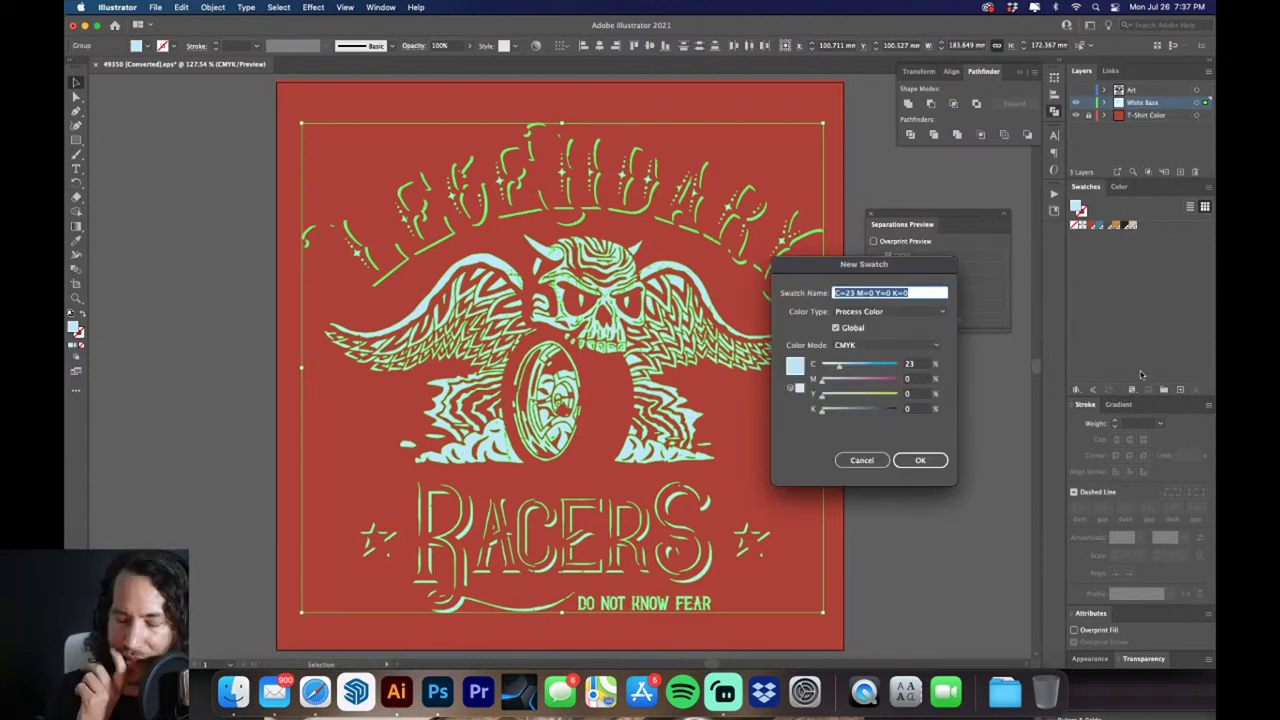
{"action": "type", "text": "Wh"}
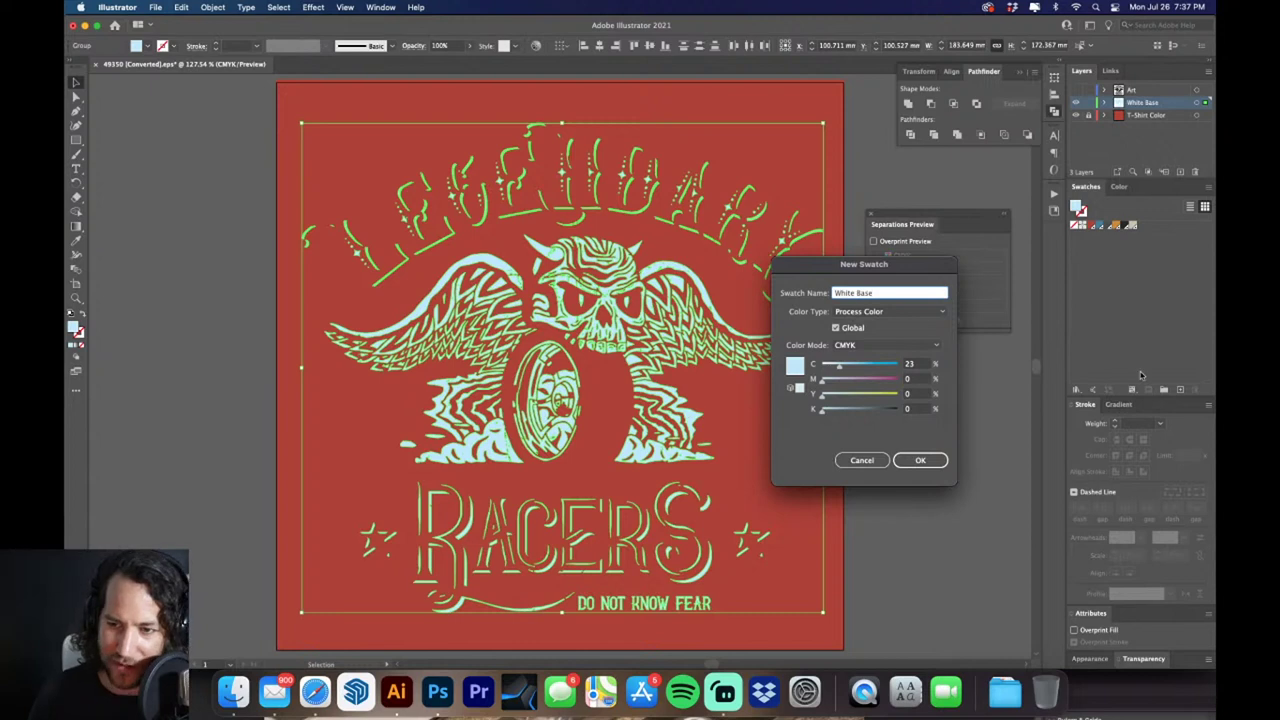
{"action": "type", "text": "ite Base"}
{"action": "left_click", "coordinate": [890, 311]}
{"action": "left_click", "coordinate": [870, 344]}
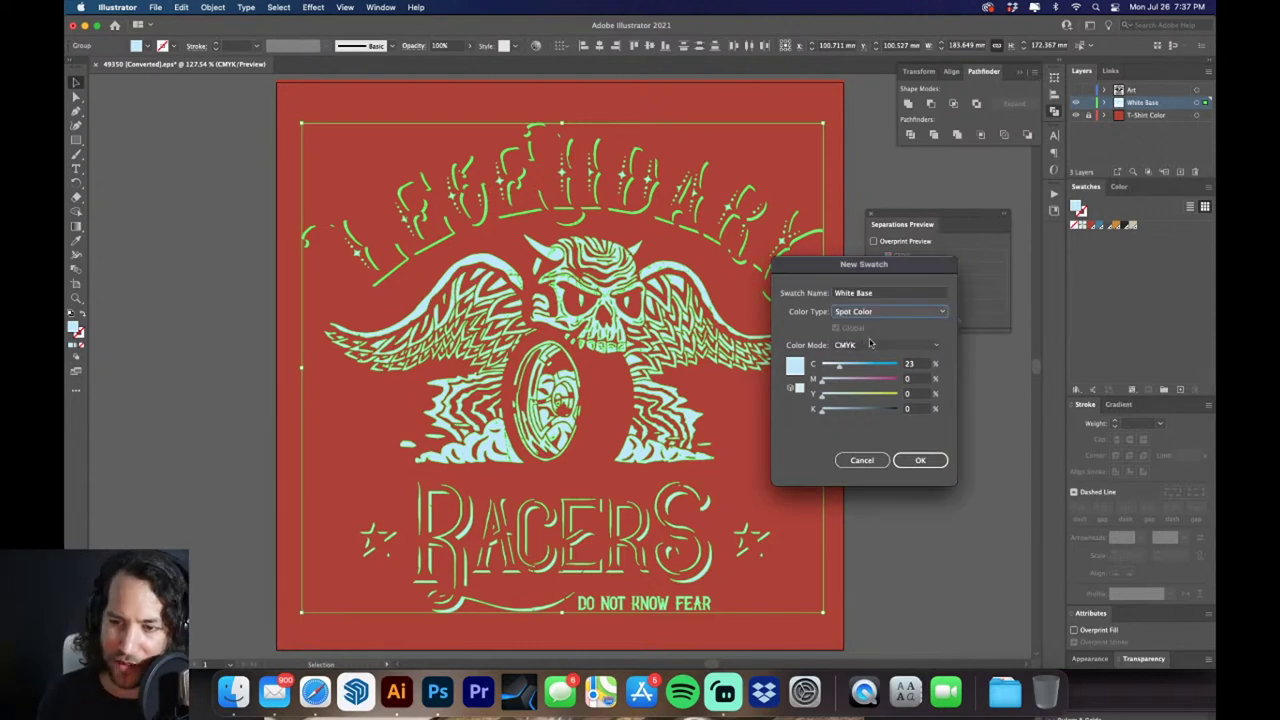
{"action": "left_click", "coordinate": [920, 460]}
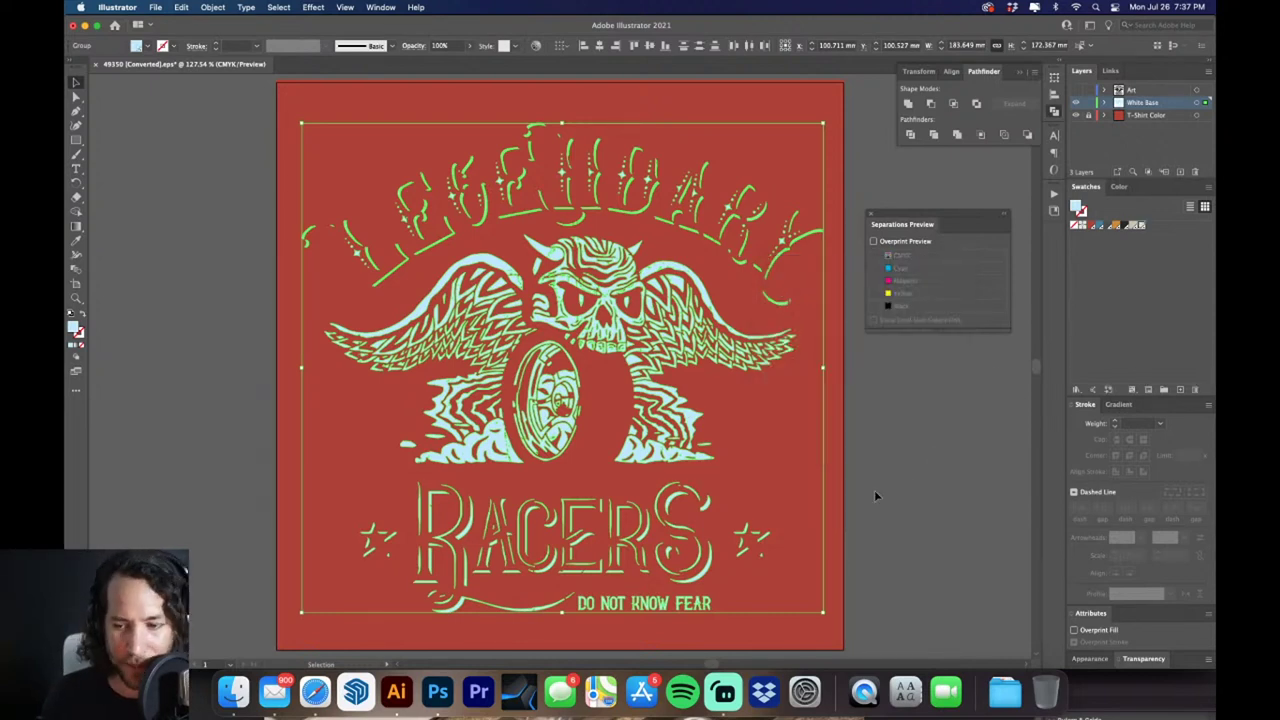
{"action": "left_click", "coordinate": [880, 398]}
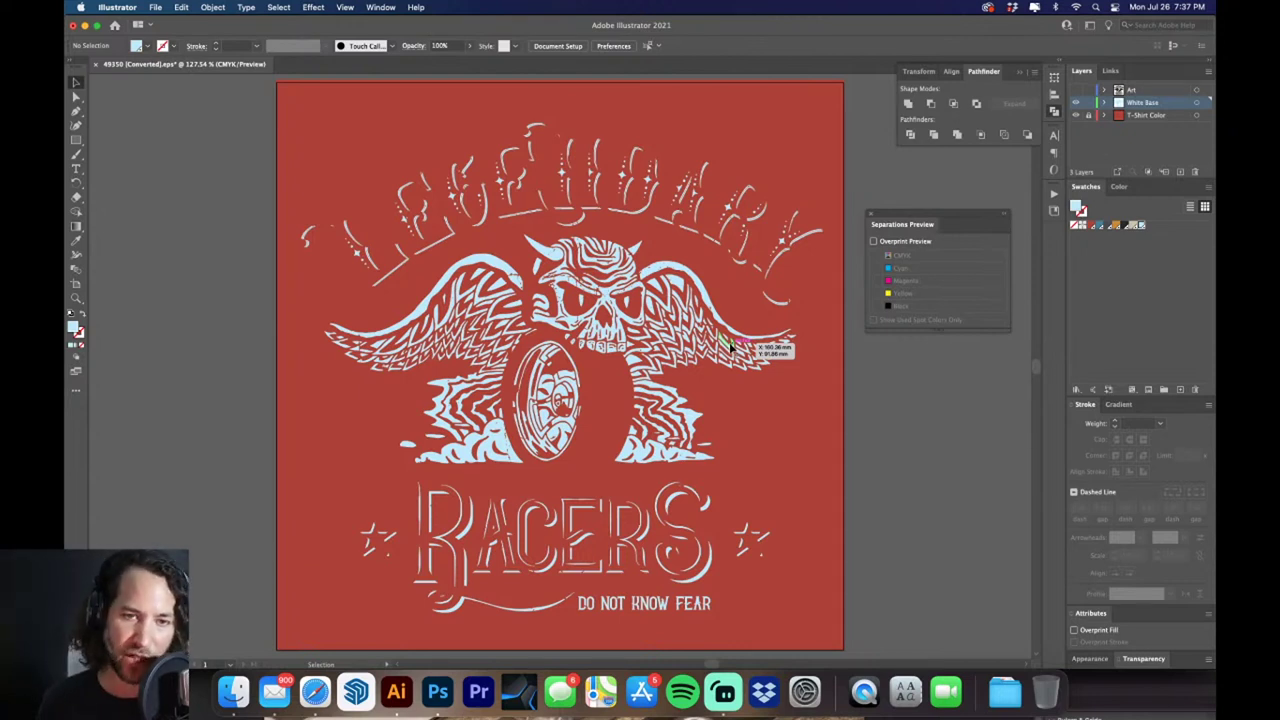
{"action": "left_click_drag", "start_coordinate": [434, 196], "coordinate": [628, 267]}
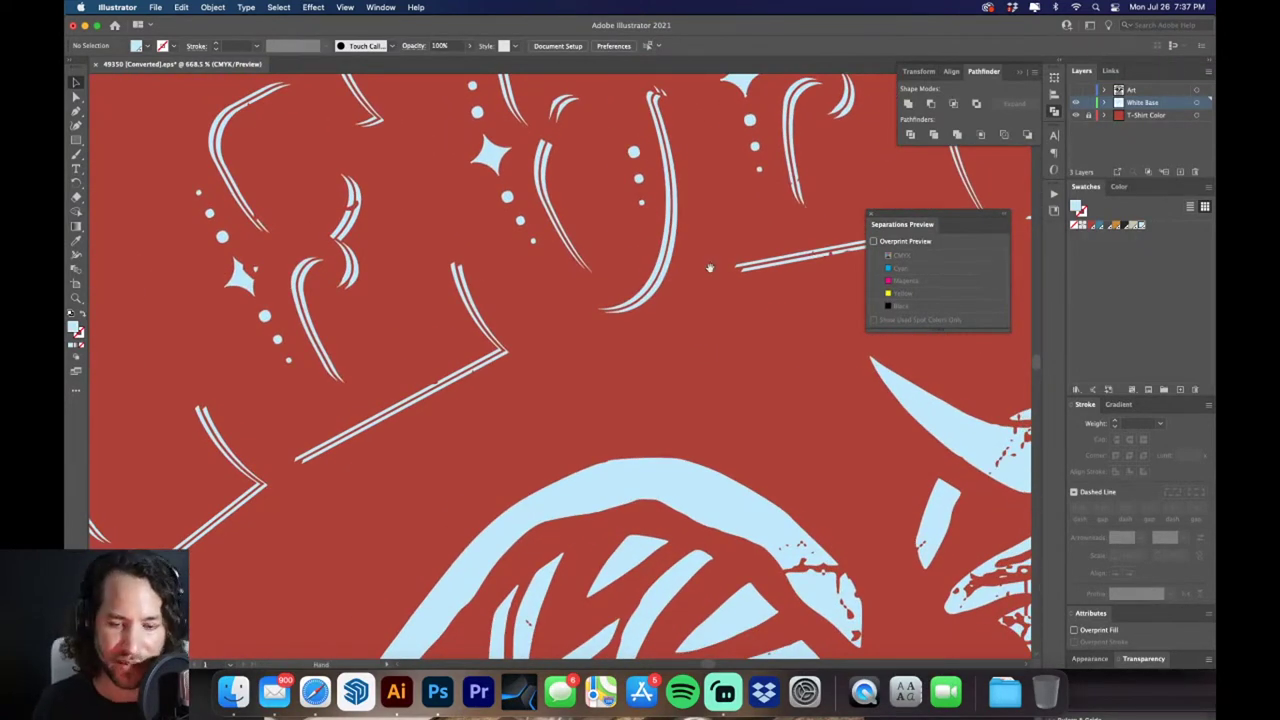
{"action": "left_click_drag", "start_coordinate": [613, 292], "coordinate": [789, 356]}
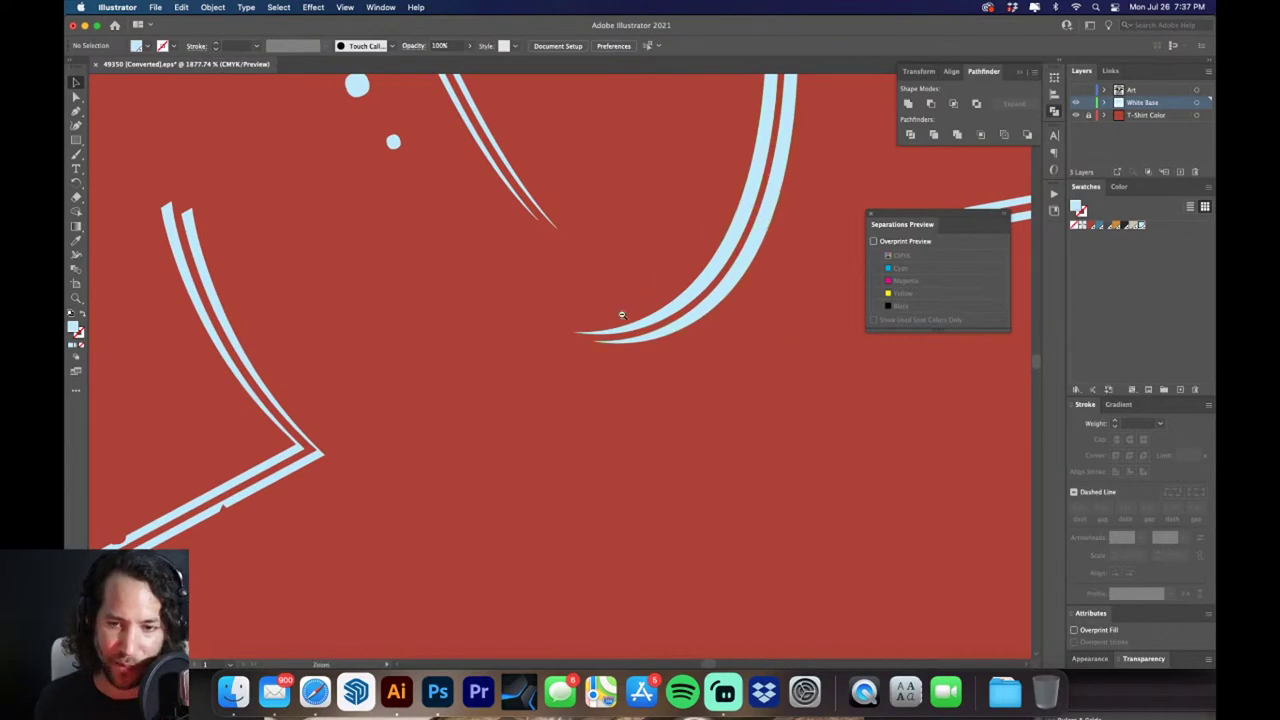
{"action": "key", "text": "super+minus"}
{"action": "key", "text": "super+minus"}
{"action": "key", "text": "super+minus"}
{"action": "key", "text": "super+minus"}
{"action": "key", "text": "super+minus"}
{"action": "key", "text": "super+minus"}
{"action": "scroll", "coordinate": [628, 348], "scroll_direction": "down", "scroll_amount": 5}
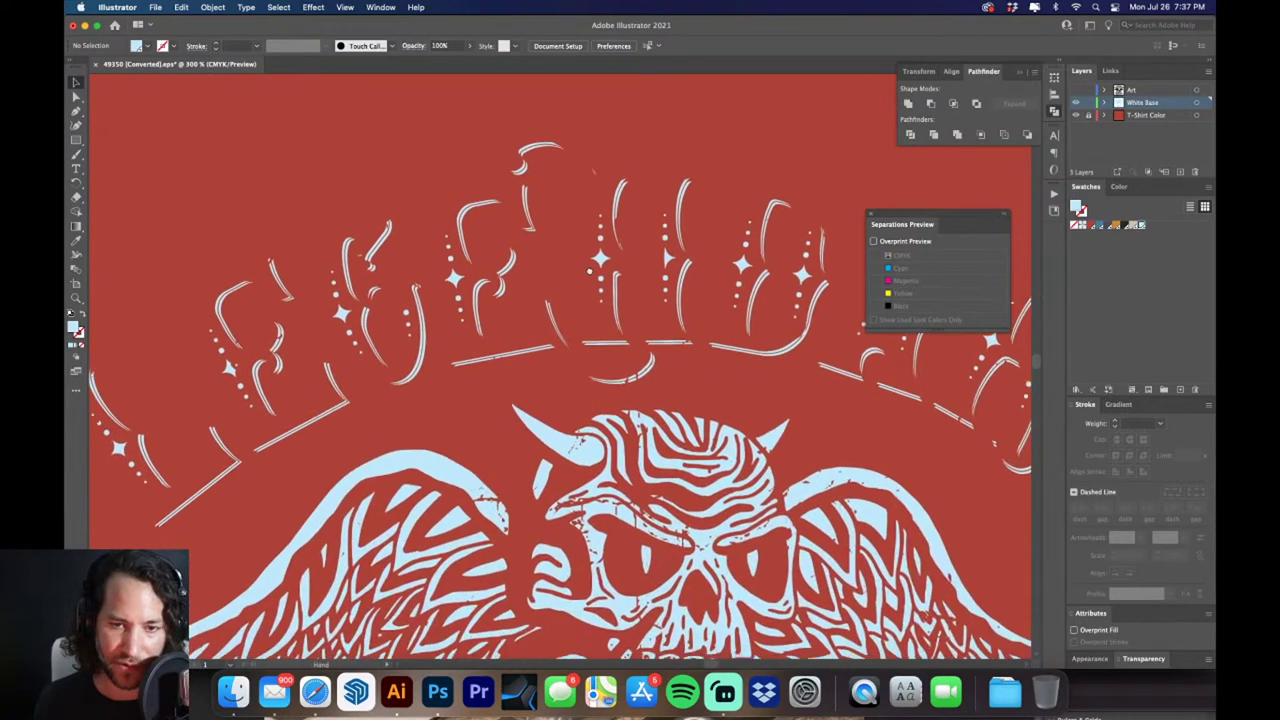
{"action": "left_click_drag", "start_coordinate": [599, 287], "coordinate": [588, 240]}
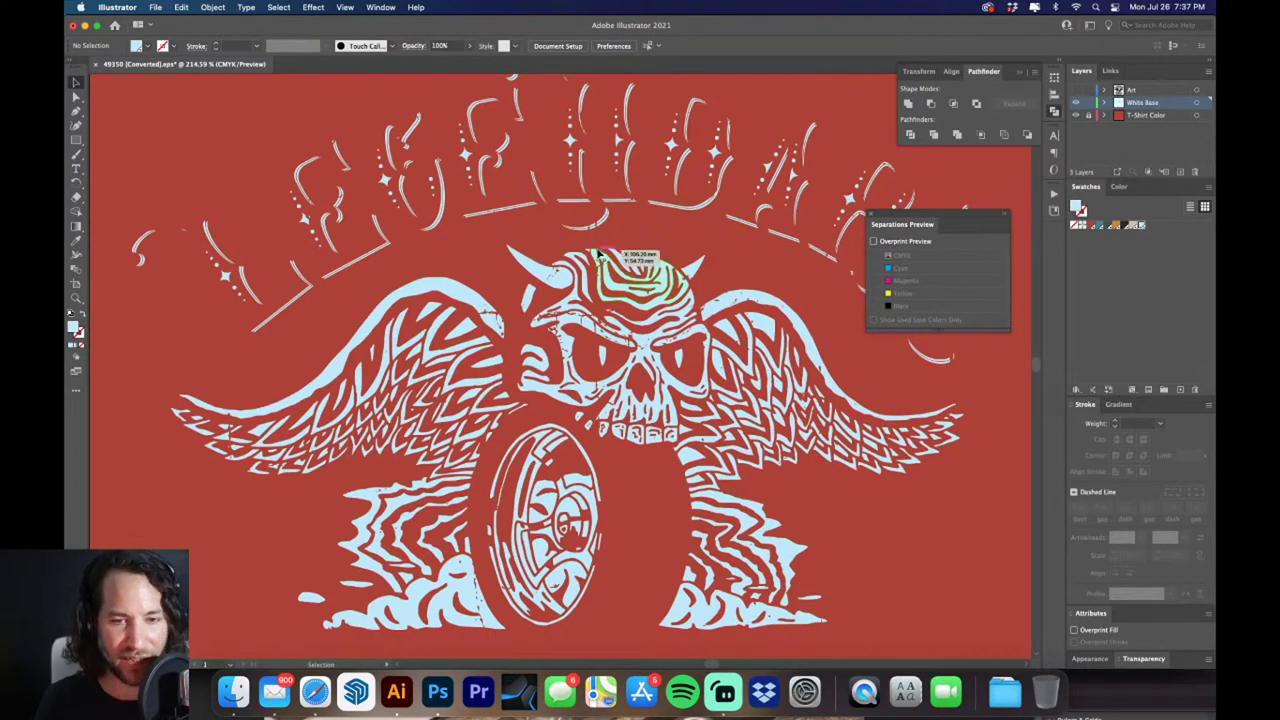
{"action": "key", "text": "z"}
{"action": "left_click_drag", "start_coordinate": [448, 186], "coordinate": [666, 309]}
{"action": "key", "text": "super+minus"}
{"action": "key", "text": "super+minus"}
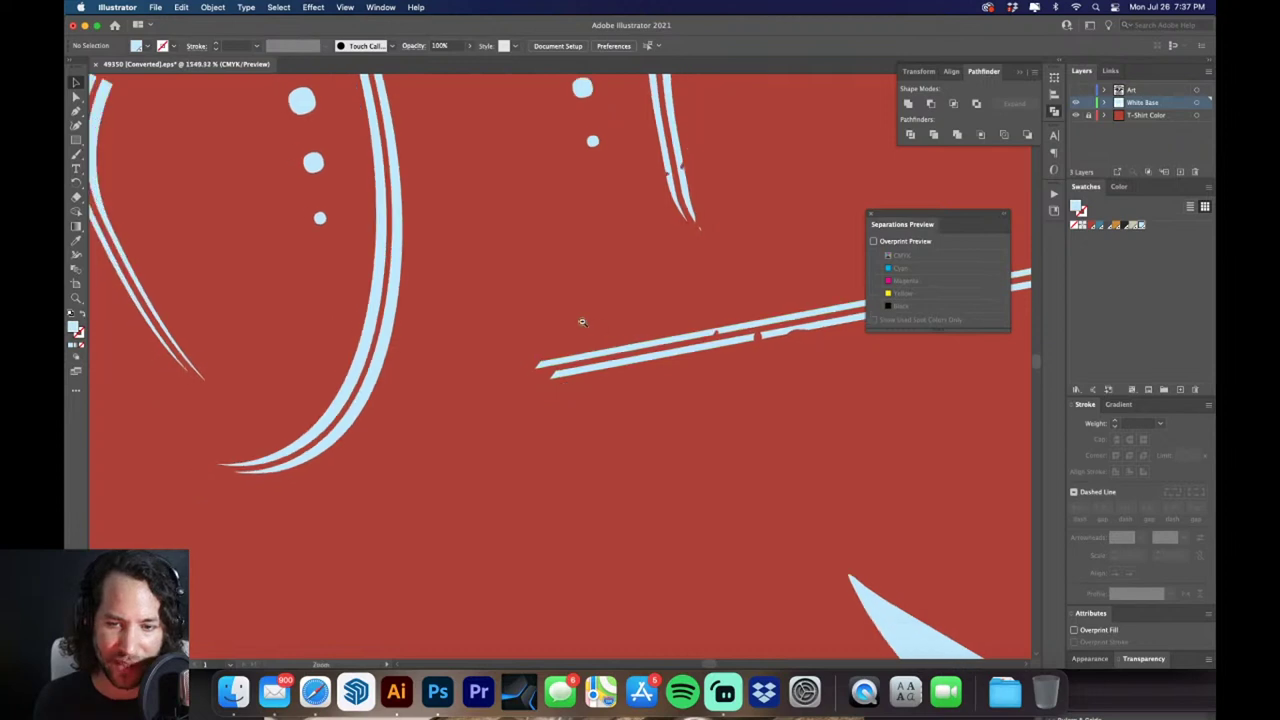
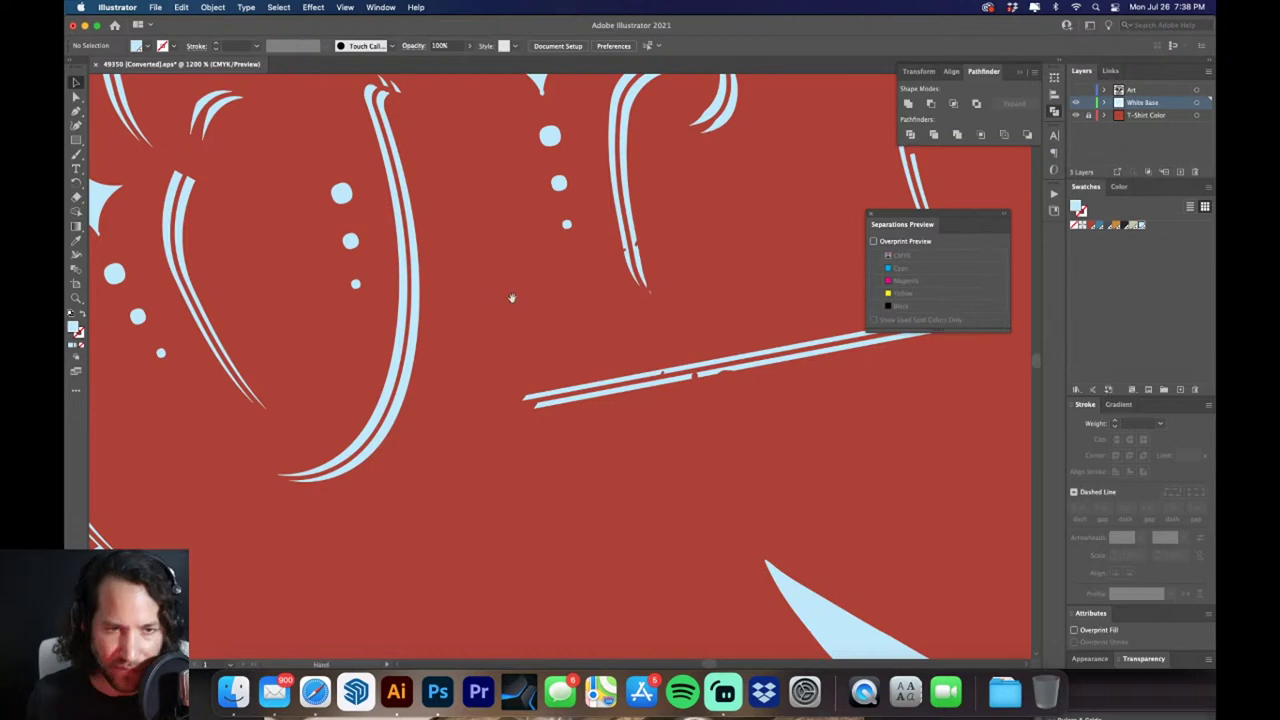
Zoom in to inspect the small dots, then fit the artboard in view and clear the selection
{"action": "key", "text": "z"}
{"action": "left_click_drag", "start_coordinate": [350, 196], "coordinate": [460, 272]}
{"action": "left_click", "coordinate": [415, 240]}
{"action": "key", "text": "super+z"}
{"action": "key", "text": "z"}
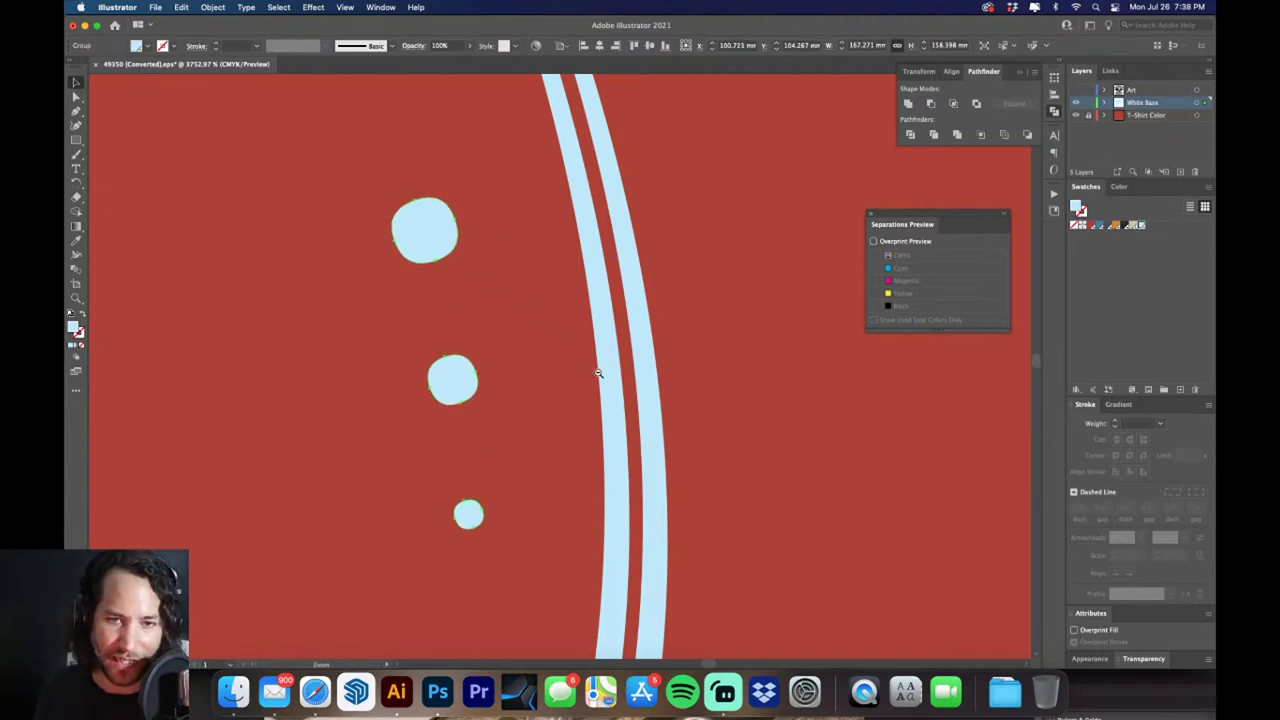
{"action": "left_click_drag", "start_coordinate": [598, 373], "coordinate": [598, 373]}
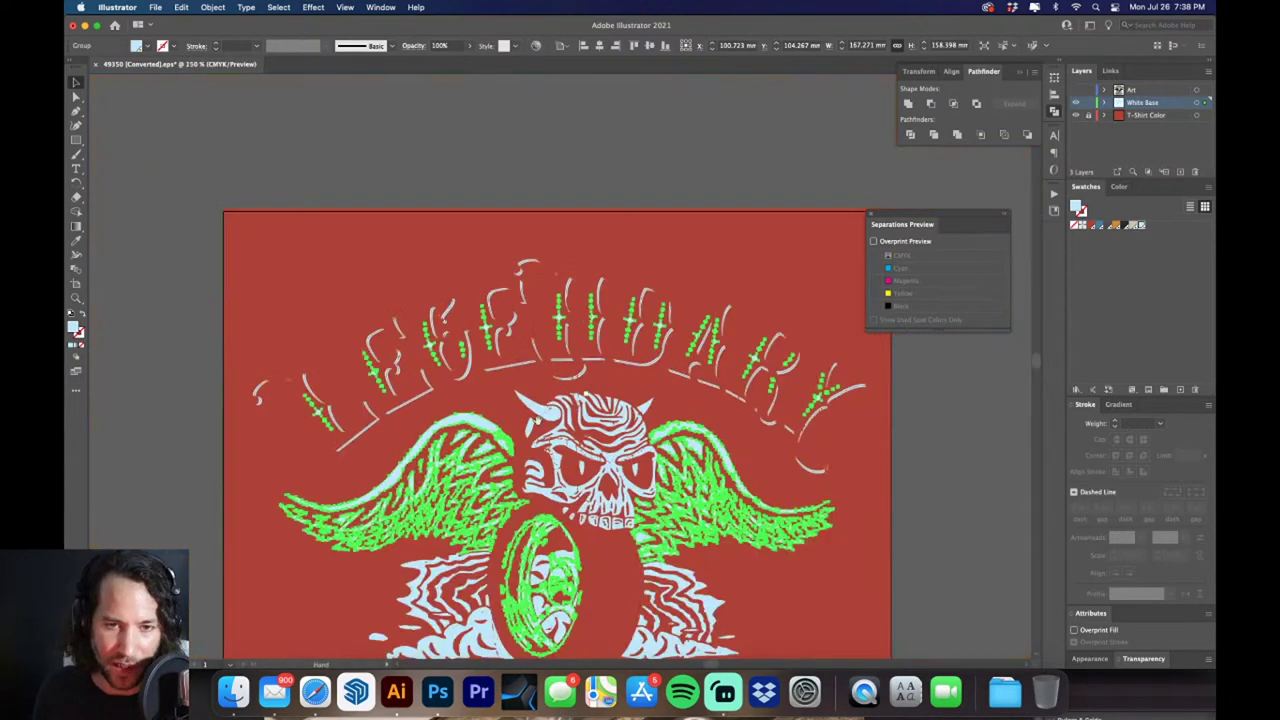
{"action": "key", "text": "super+1"}
{"action": "key", "text": "v"}
{"action": "key", "text": "super+shift+a"}
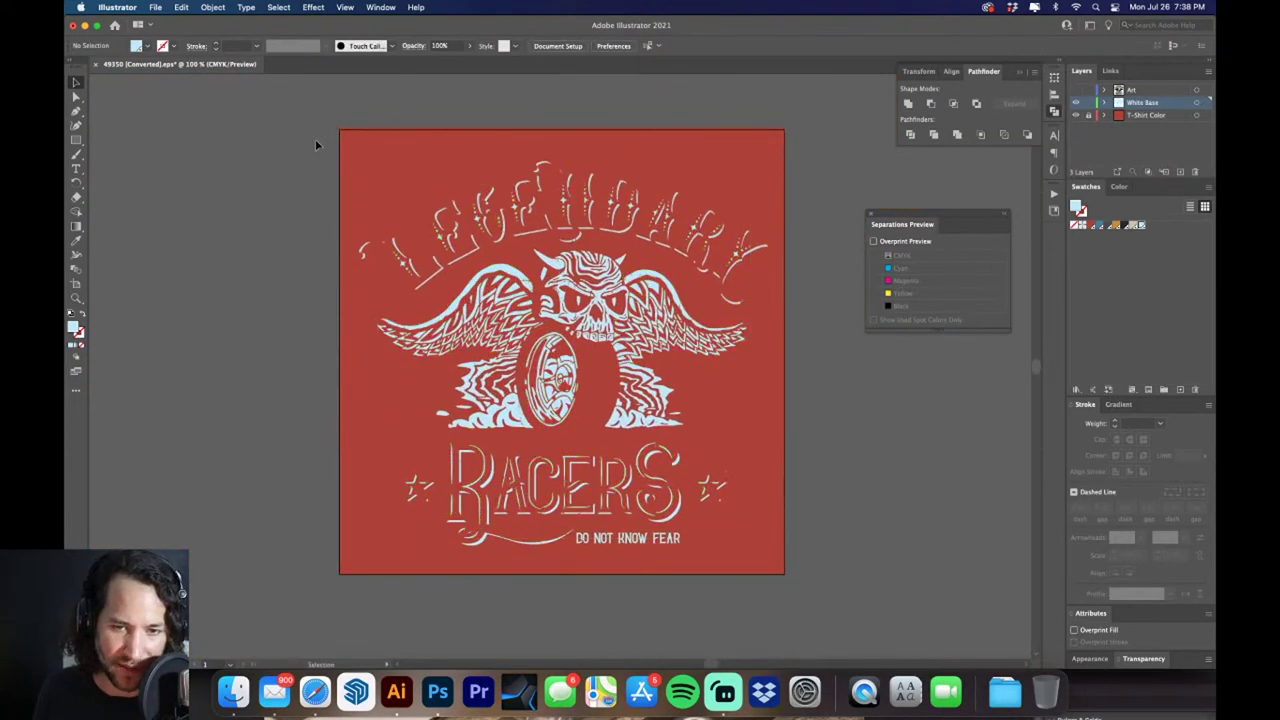
Select all the white base artwork and unite it into merged shapes with Pathfinder
{"action": "key", "text": "super+a"}
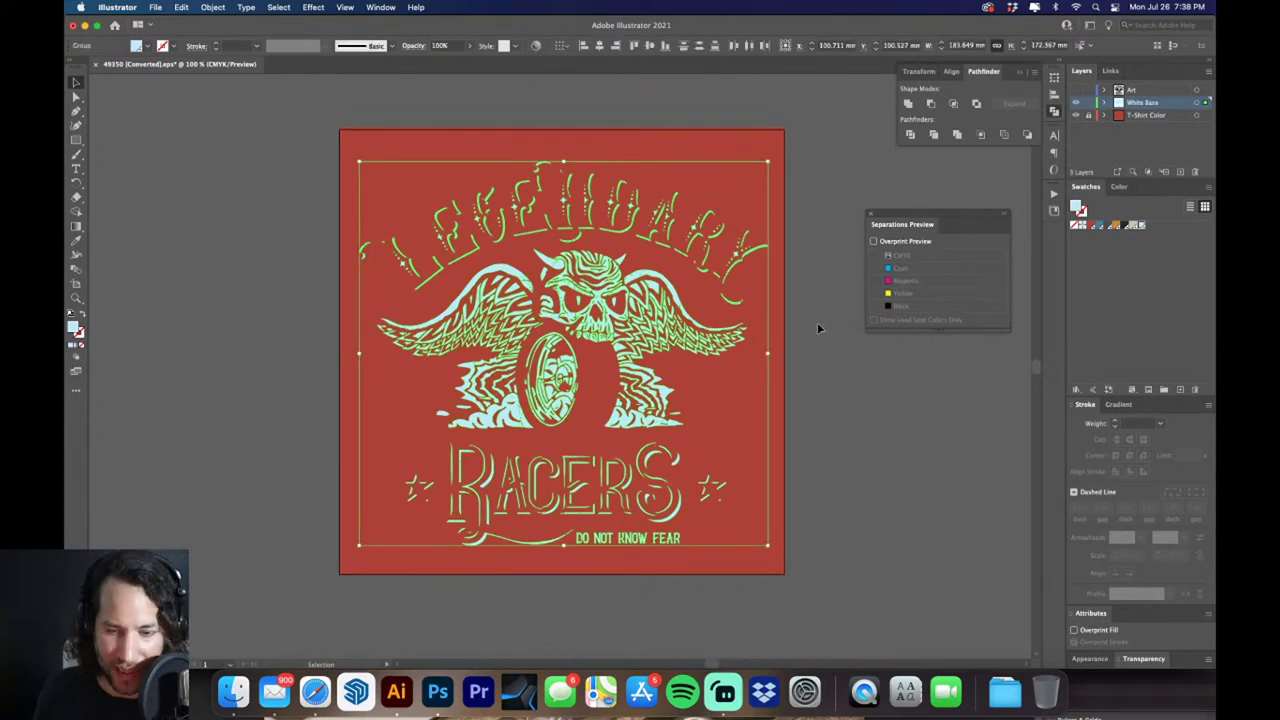
{"action": "left_click", "coordinate": [908, 105]}
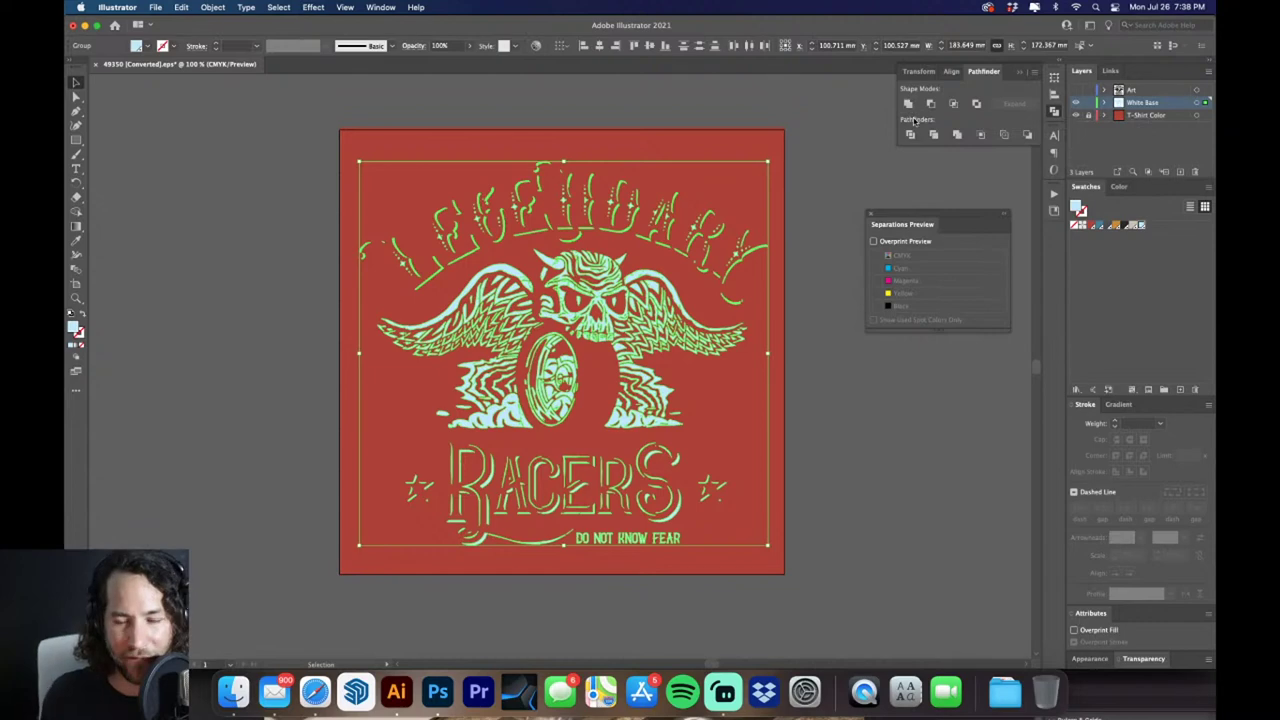
{"action": "left_click", "coordinate": [610, 104]}
{"action": "left_click_drag", "start_coordinate": [559, 285], "coordinate": [495, 313]}
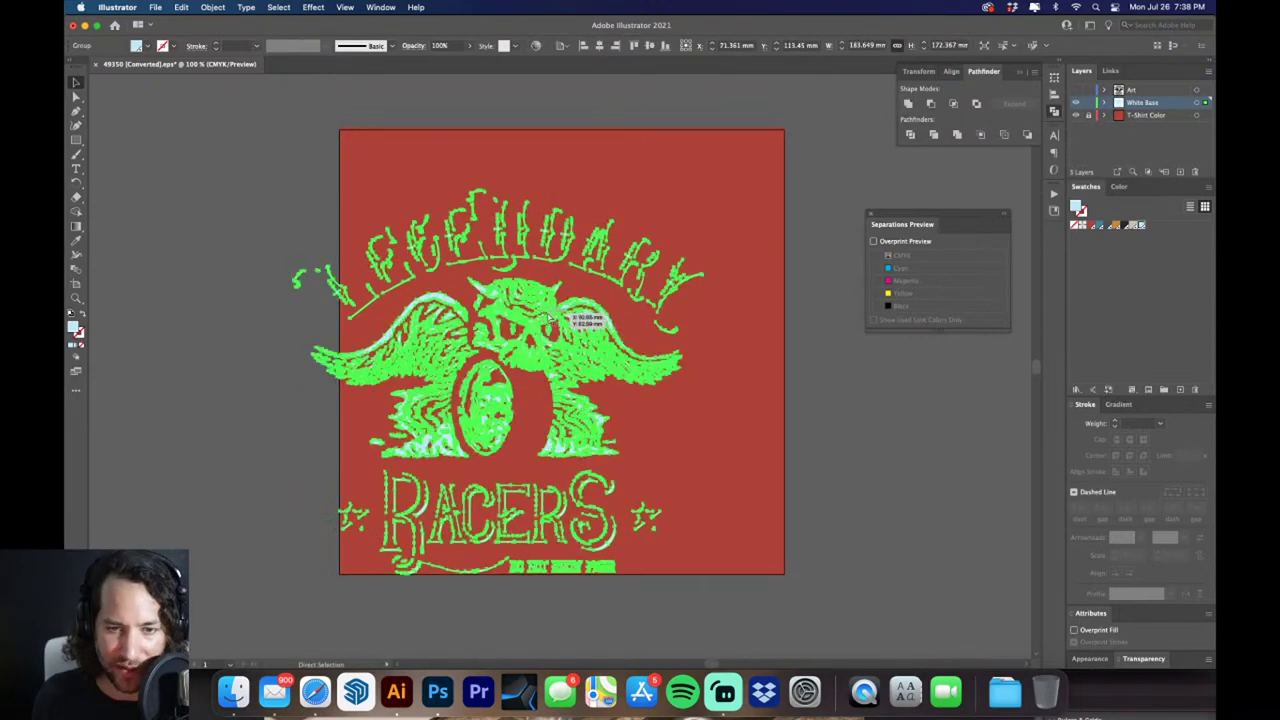
{"action": "key", "text": "super+z"}
{"action": "left_click", "coordinate": [581, 87]}
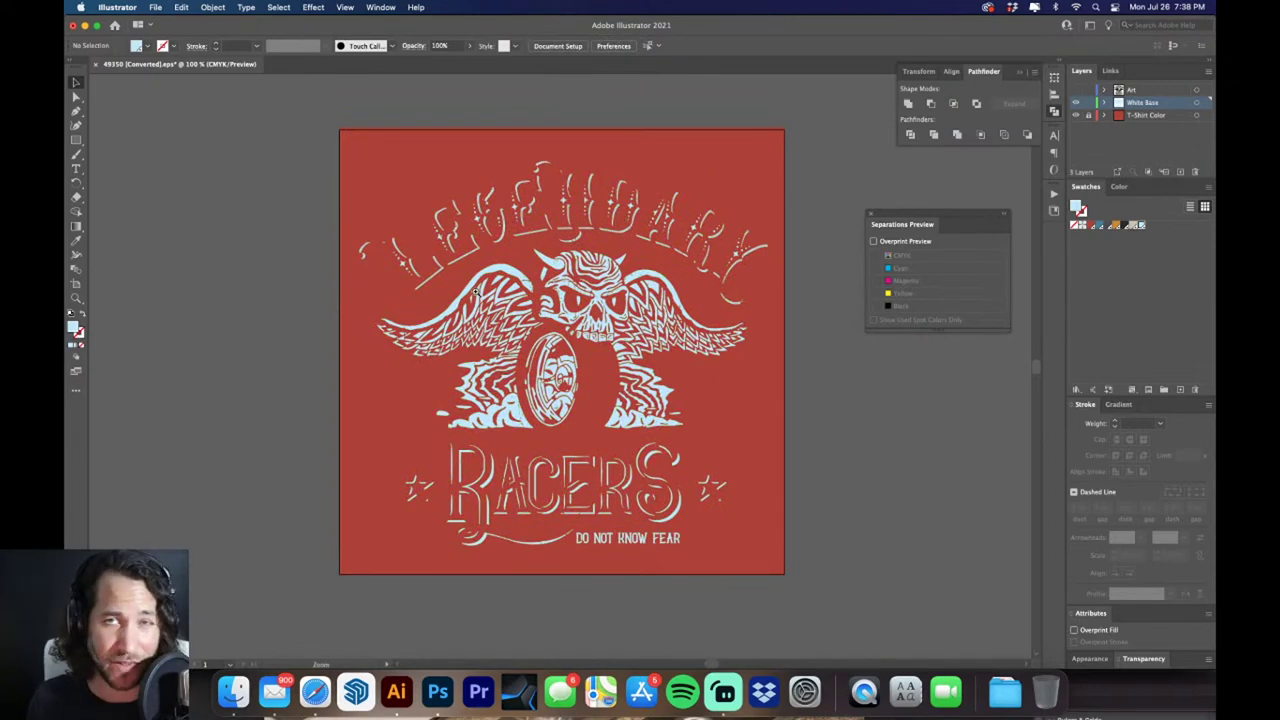
Inspect the skull's left horn with the T-Shirt Color layer hidden, then show it again
{"action": "left_click_drag", "start_coordinate": [477, 295], "coordinate": [560, 319]}
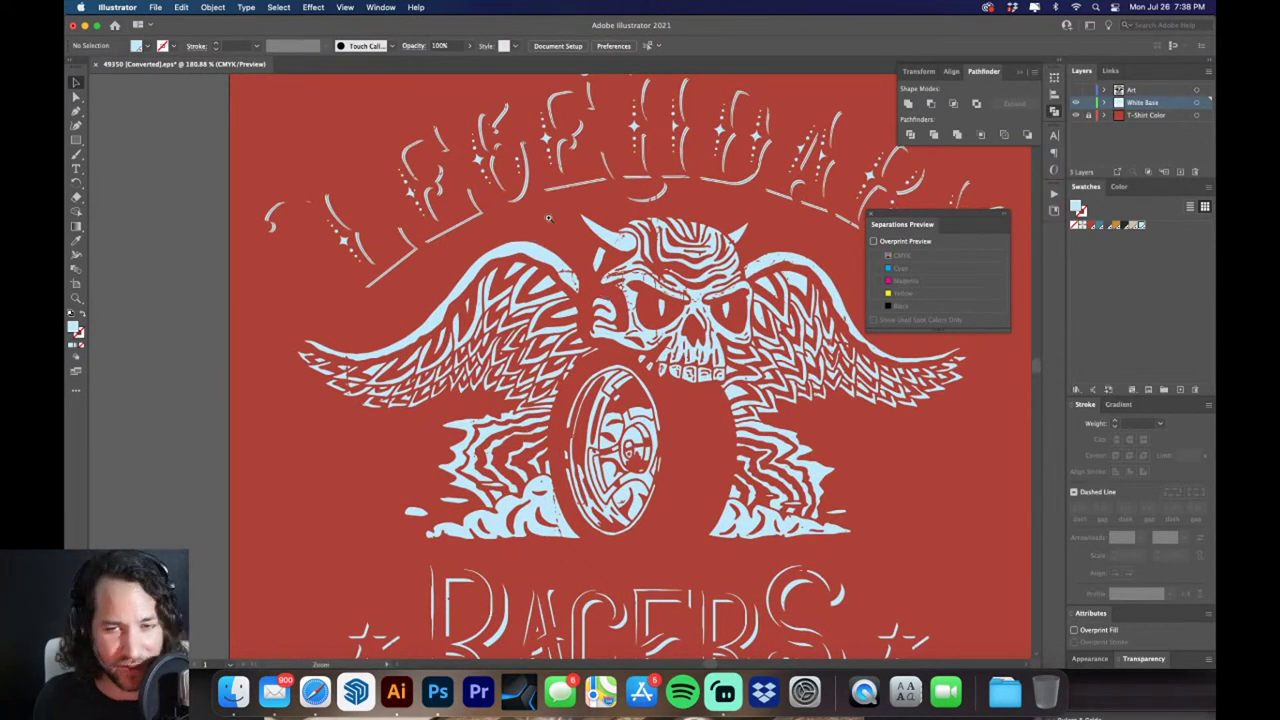
{"action": "left_click_drag", "start_coordinate": [548, 222], "coordinate": [800, 315]}
{"action": "scroll", "coordinate": [700, 300], "scroll_direction": "right", "scroll_amount": 5}
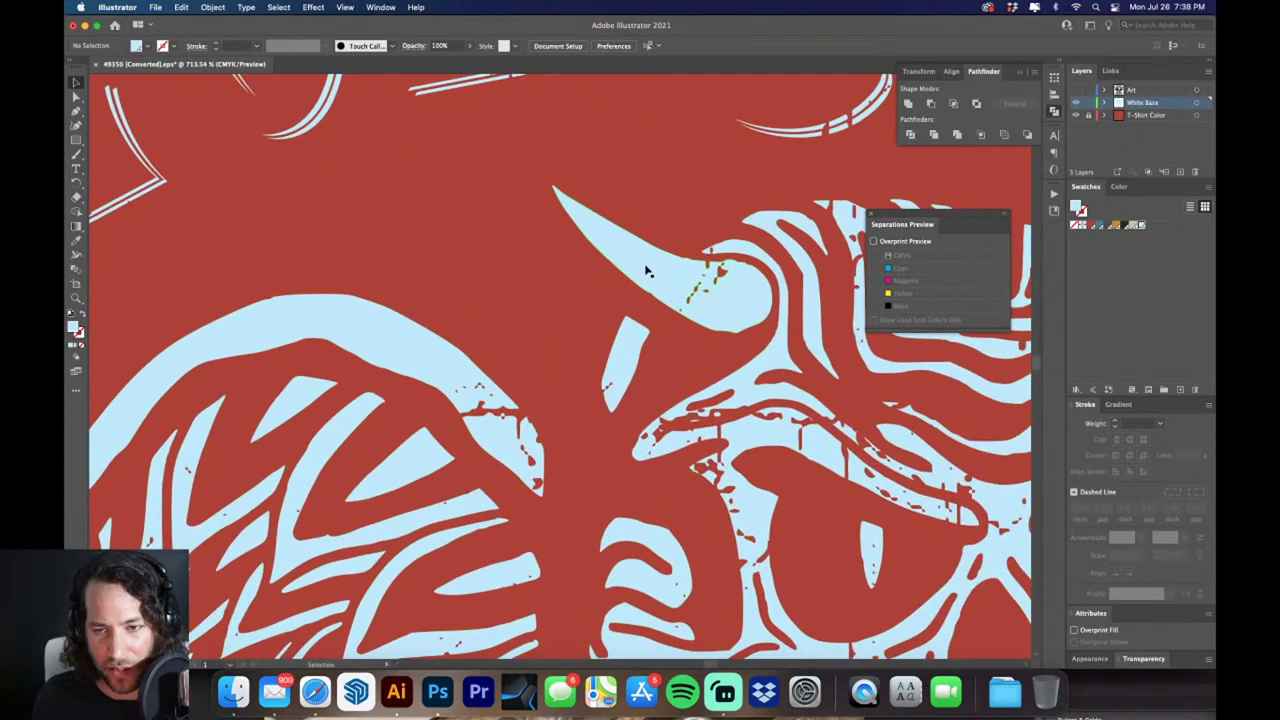
{"action": "left_click", "coordinate": [646, 271]}
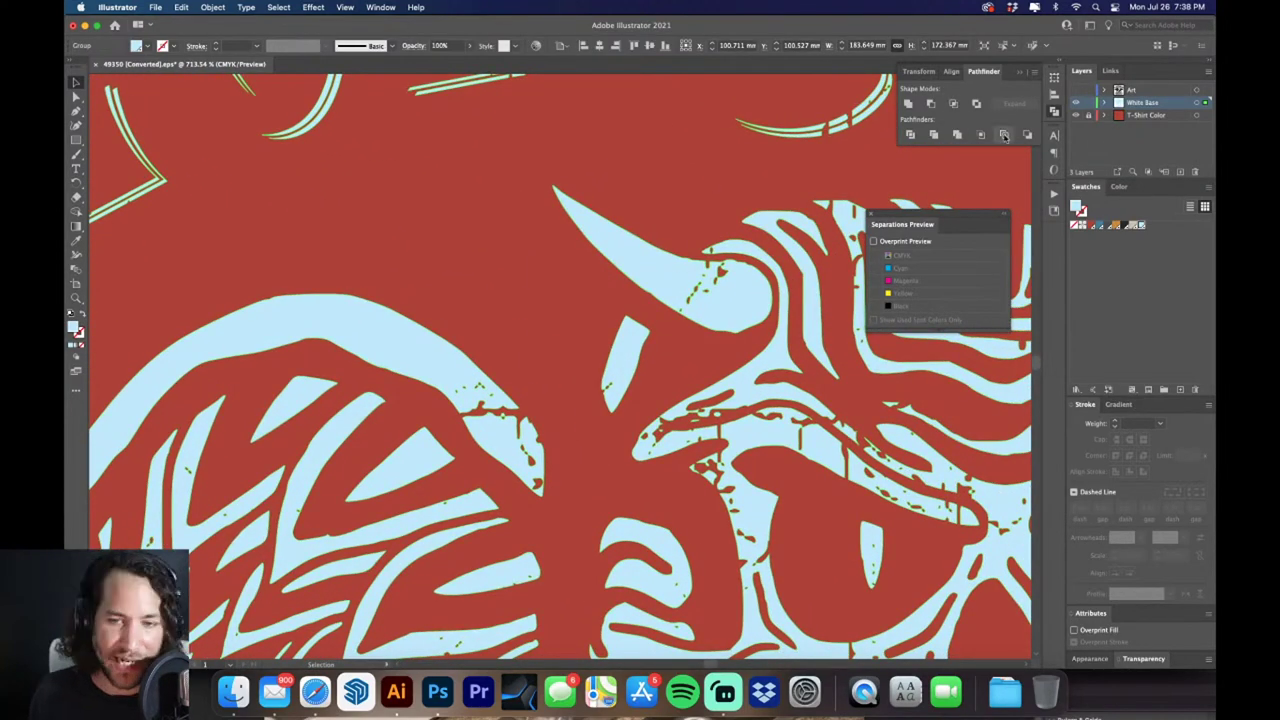
{"action": "left_click", "coordinate": [1076, 115]}
{"action": "left_click", "coordinate": [680, 223]}
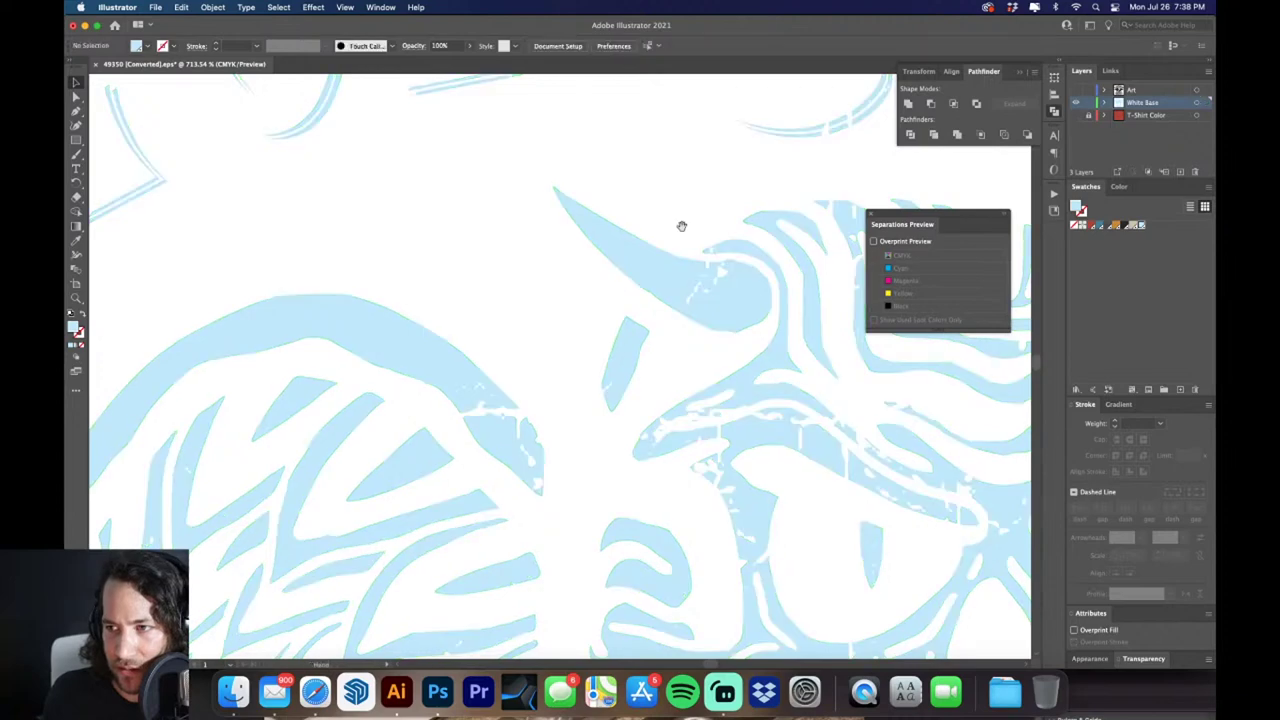
{"action": "scroll", "coordinate": [600, 220], "scroll_direction": "right", "scroll_amount": 5}
{"action": "scroll", "coordinate": [600, 220], "scroll_direction": "down", "scroll_amount": 2}
{"action": "scroll", "coordinate": [598, 275], "scroll_direction": "down", "scroll_amount": 10}
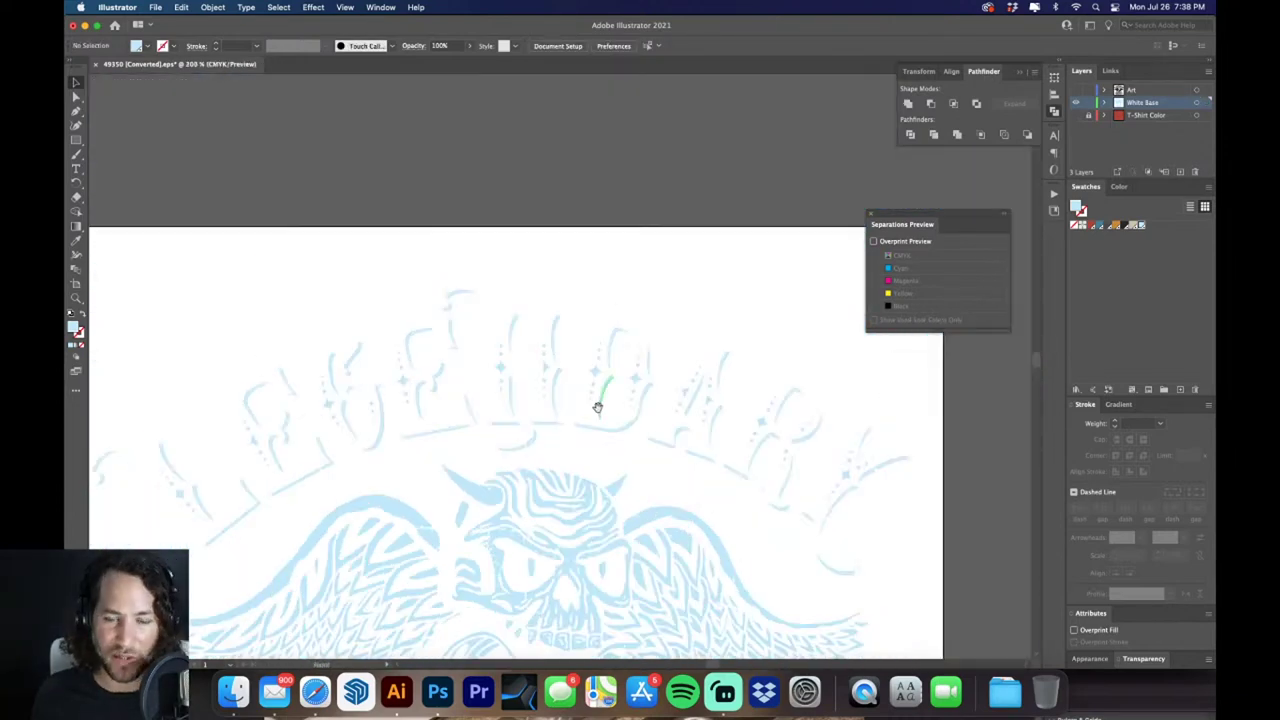
{"action": "scroll", "coordinate": [546, 323], "scroll_direction": "down", "scroll_amount": 3}
{"action": "scroll", "coordinate": [478, 312], "scroll_direction": "up", "scroll_amount": 10}
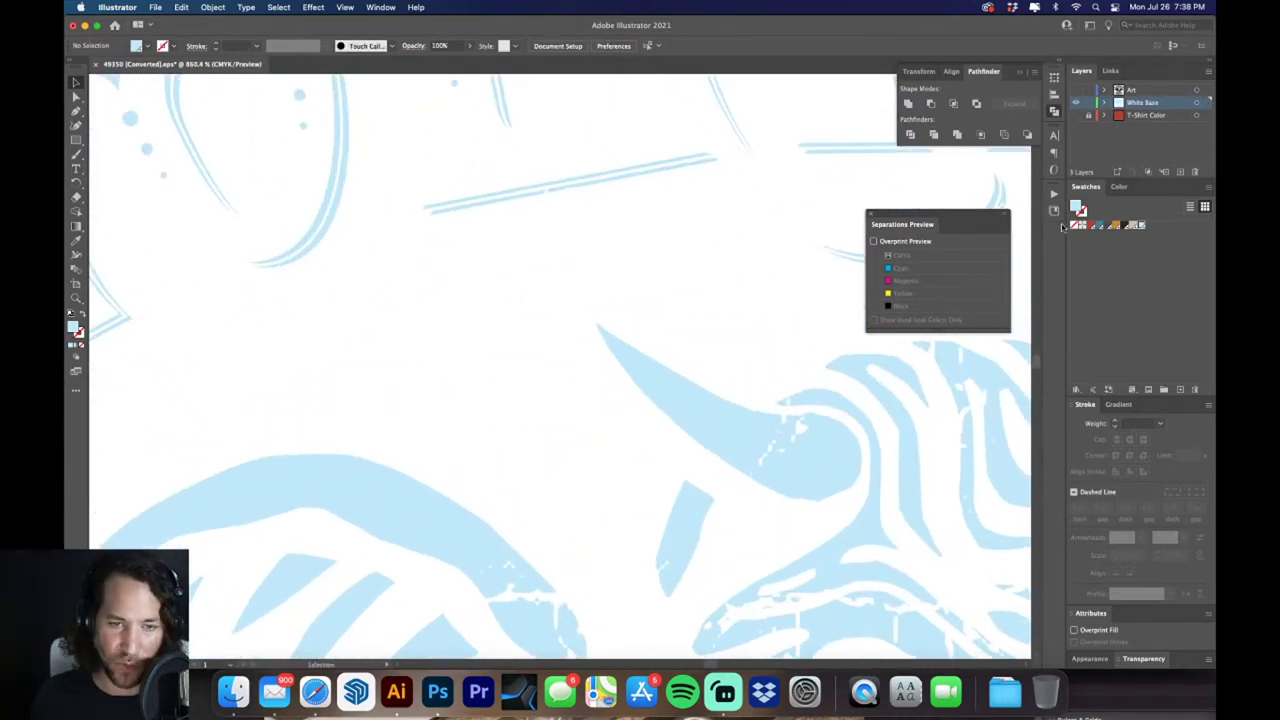
{"action": "left_click", "coordinate": [1077, 115]}
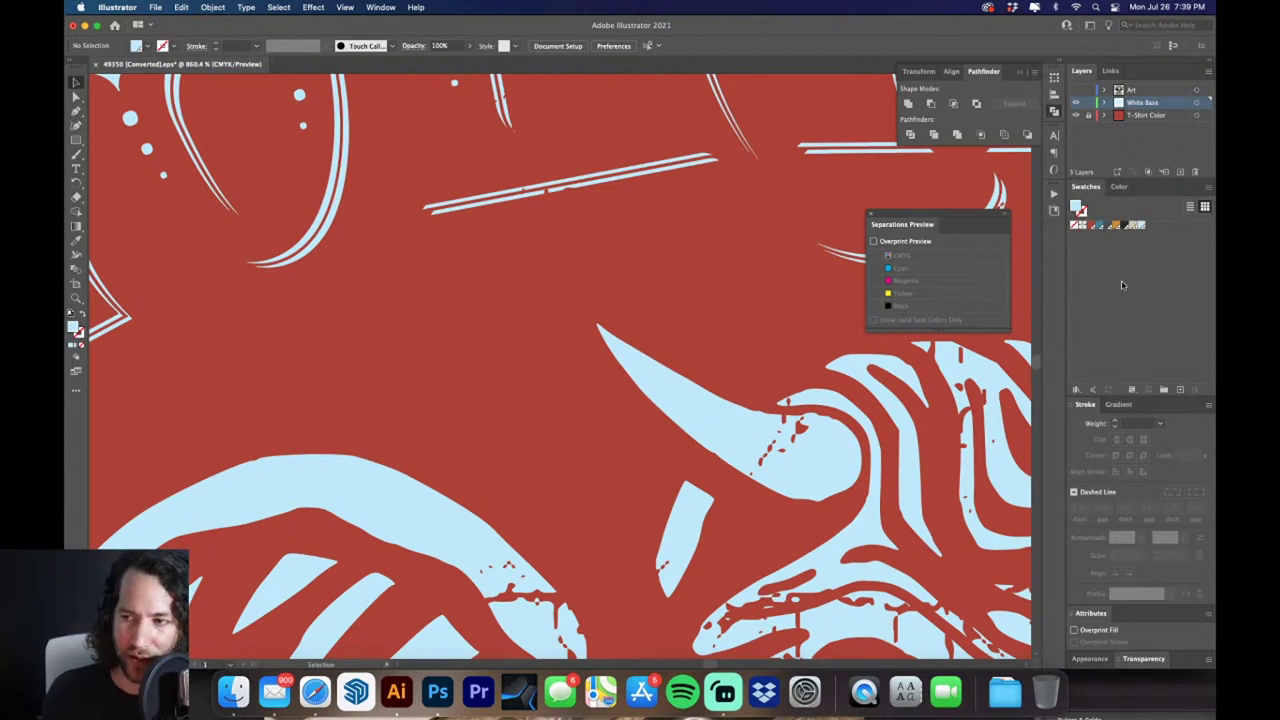
Create a new swatch named White with cyan set to 0
{"action": "left_click", "coordinate": [1179, 390]}
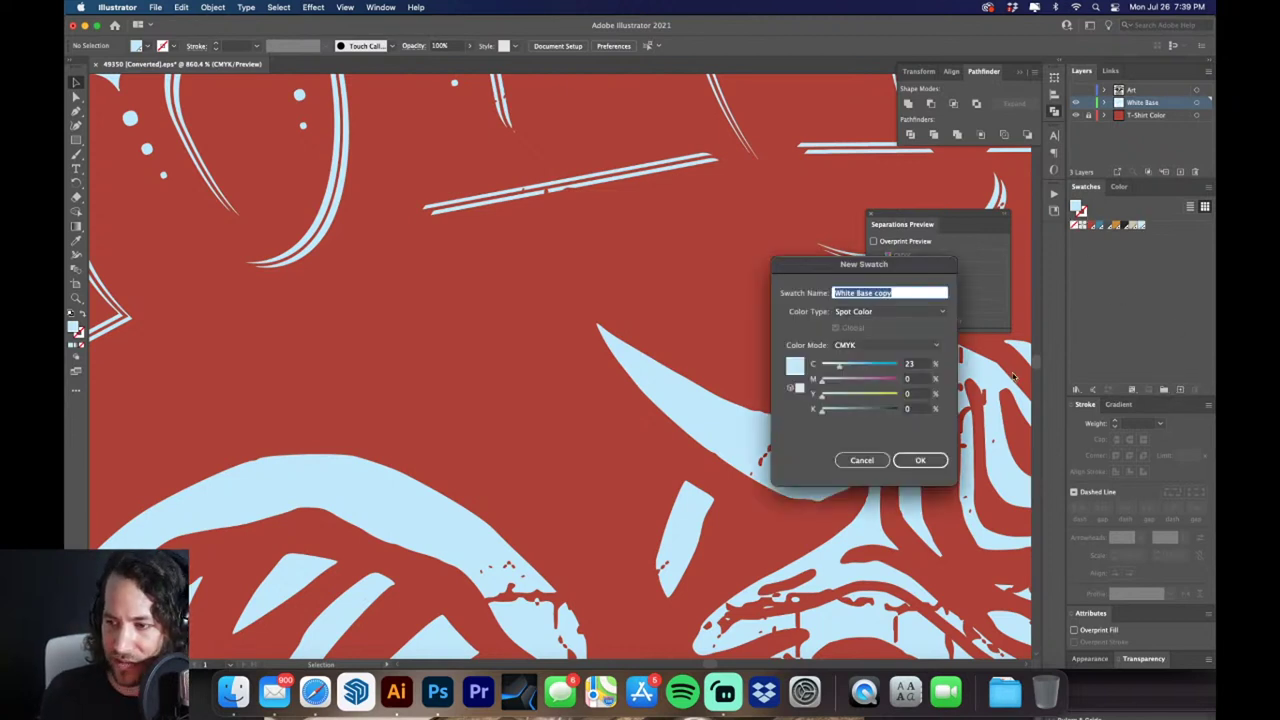
{"action": "left_click_drag", "start_coordinate": [838, 370], "coordinate": [816, 368]}
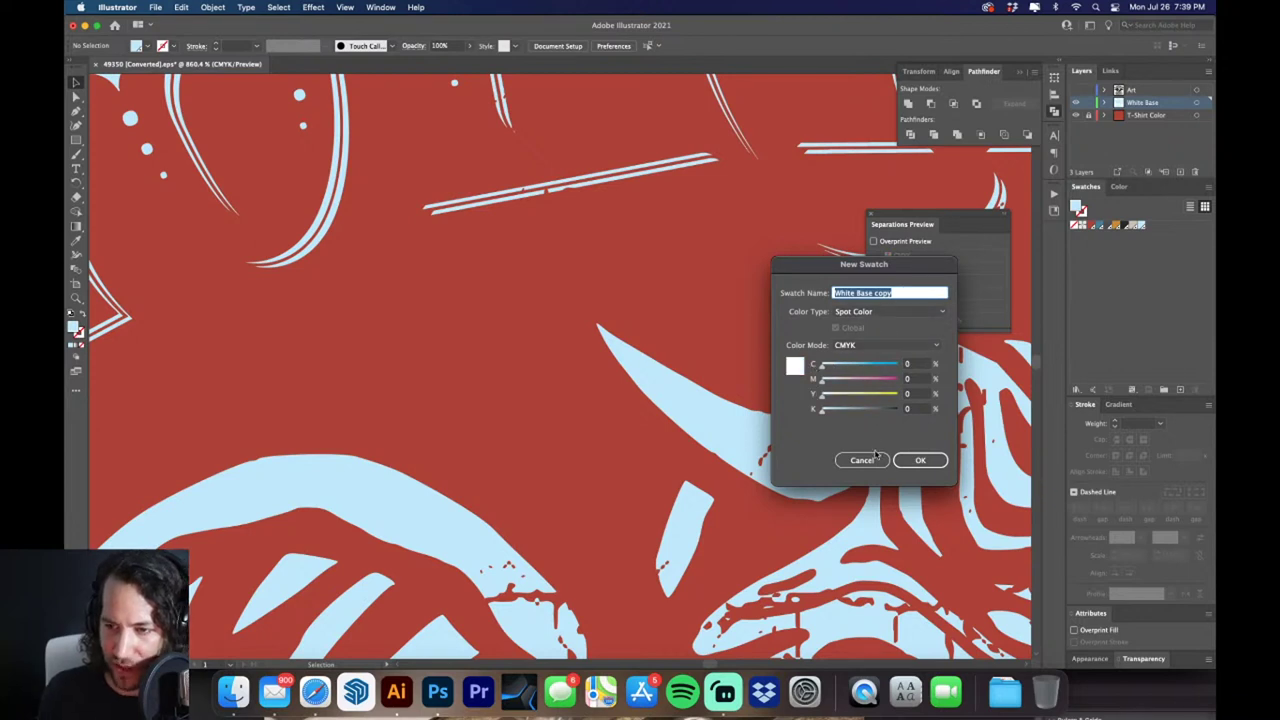
{"action": "type", "text": "White"}
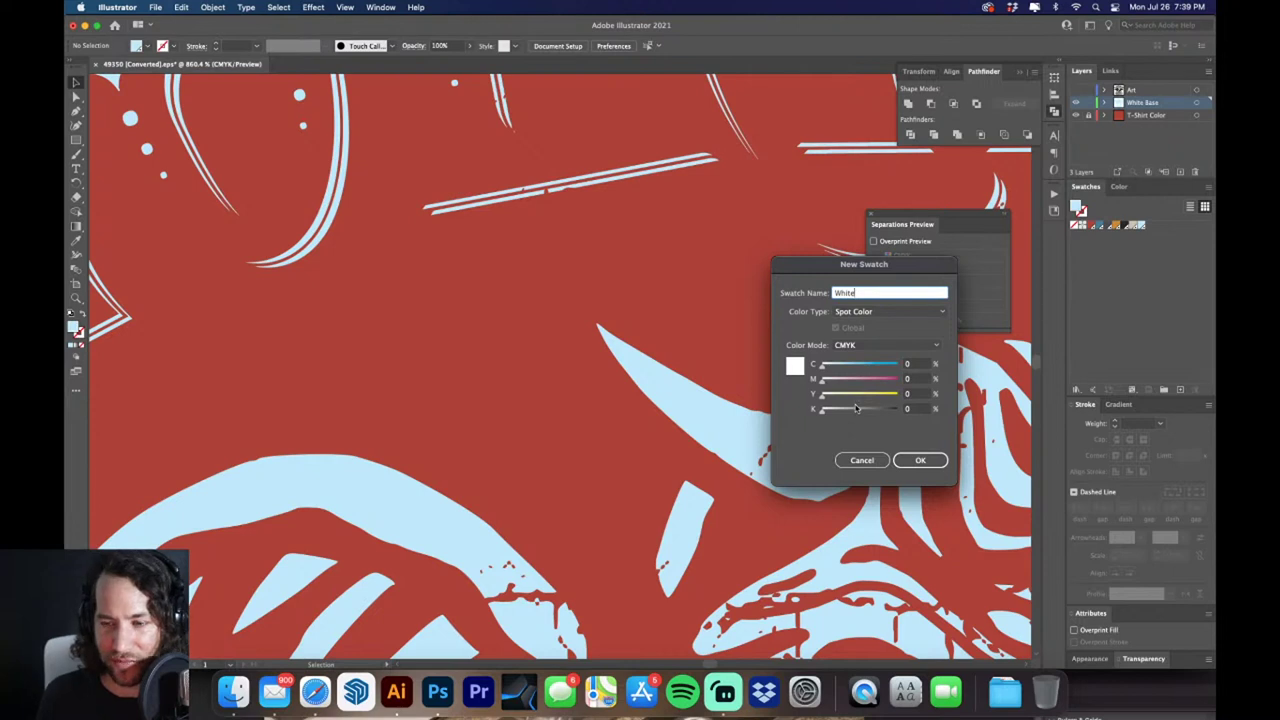
{"action": "left_click", "coordinate": [915, 460]}
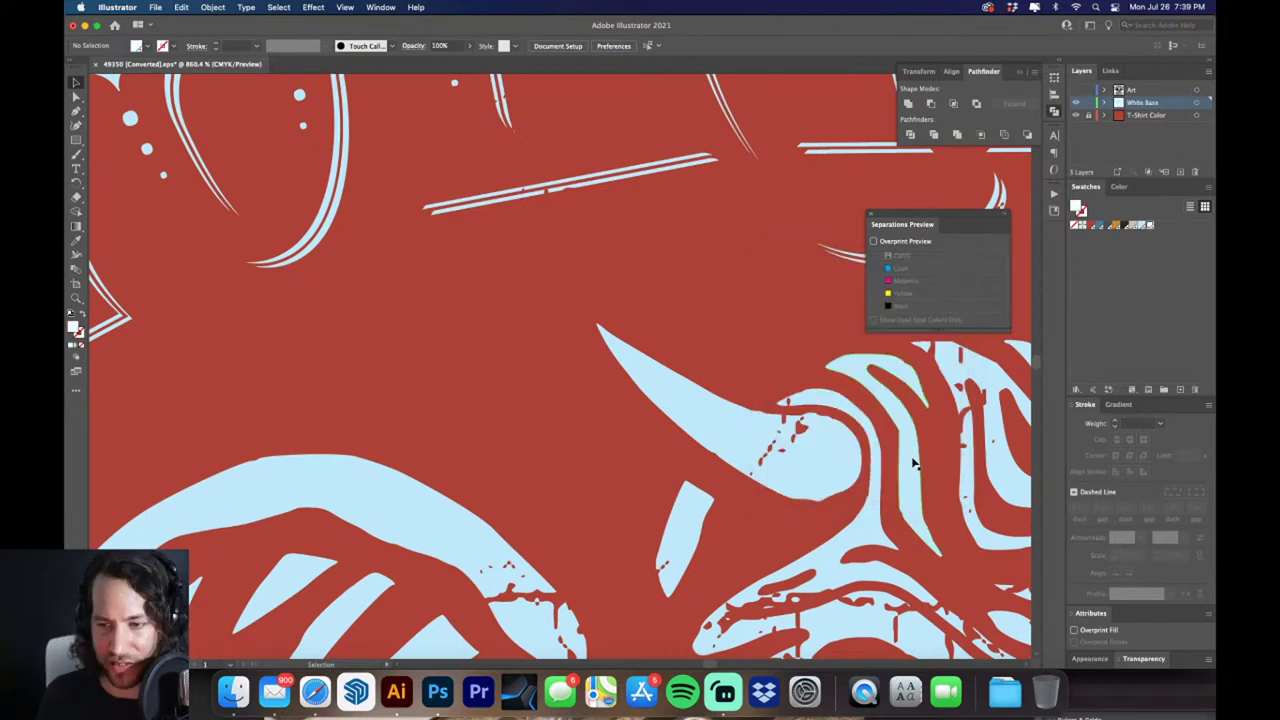
Change the White swatch's colour type to Process Color
{"action": "double_click", "coordinate": [1149, 226]}
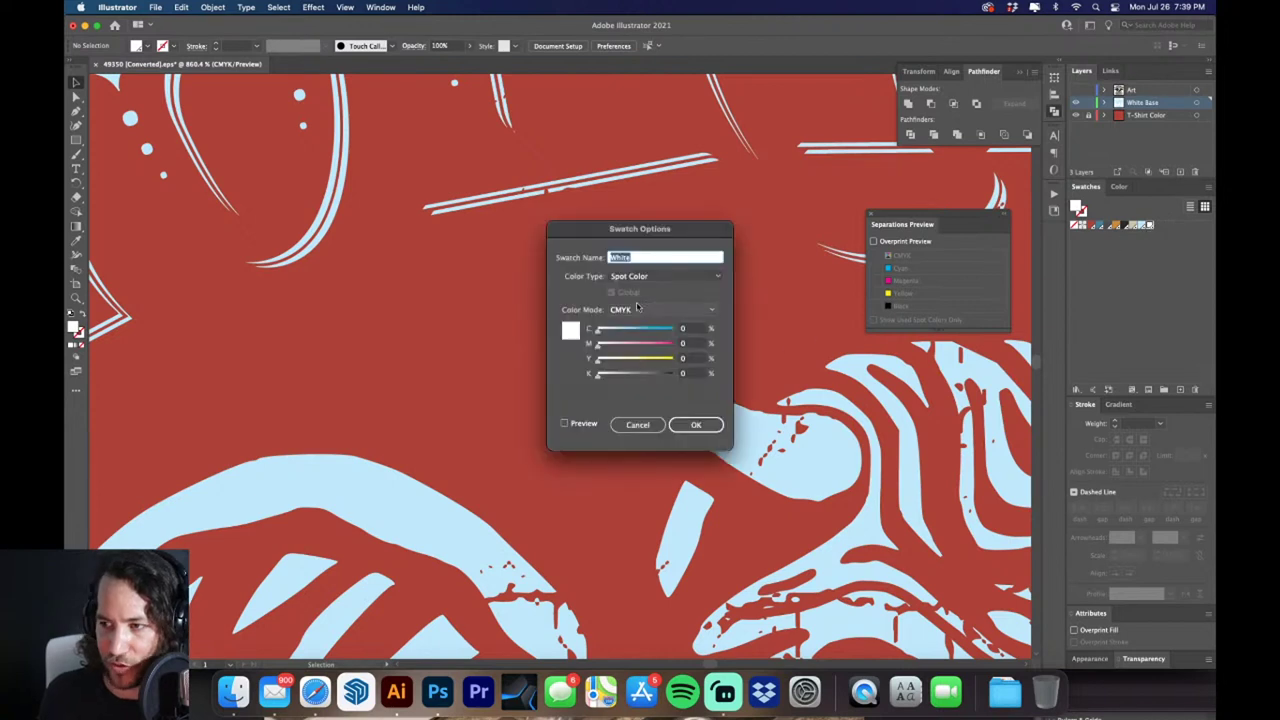
{"action": "left_click", "coordinate": [662, 276]}
{"action": "left_click", "coordinate": [661, 289]}
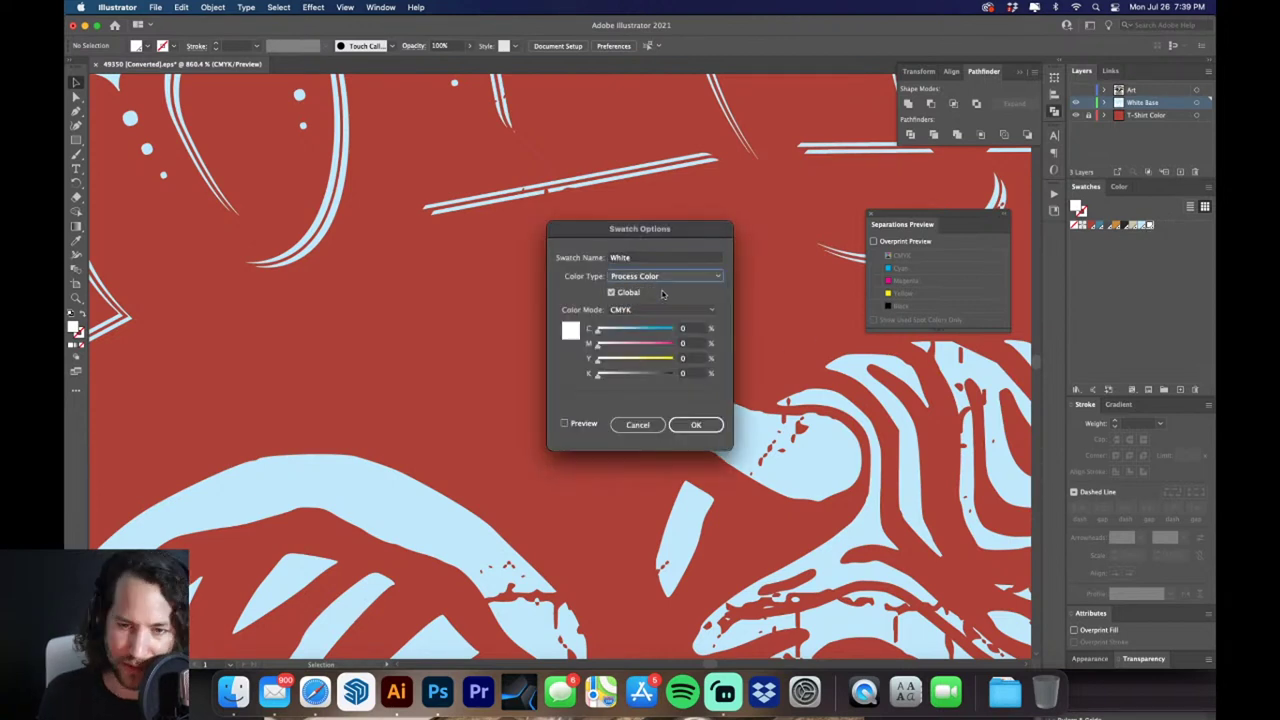
{"action": "left_click", "coordinate": [684, 424]}
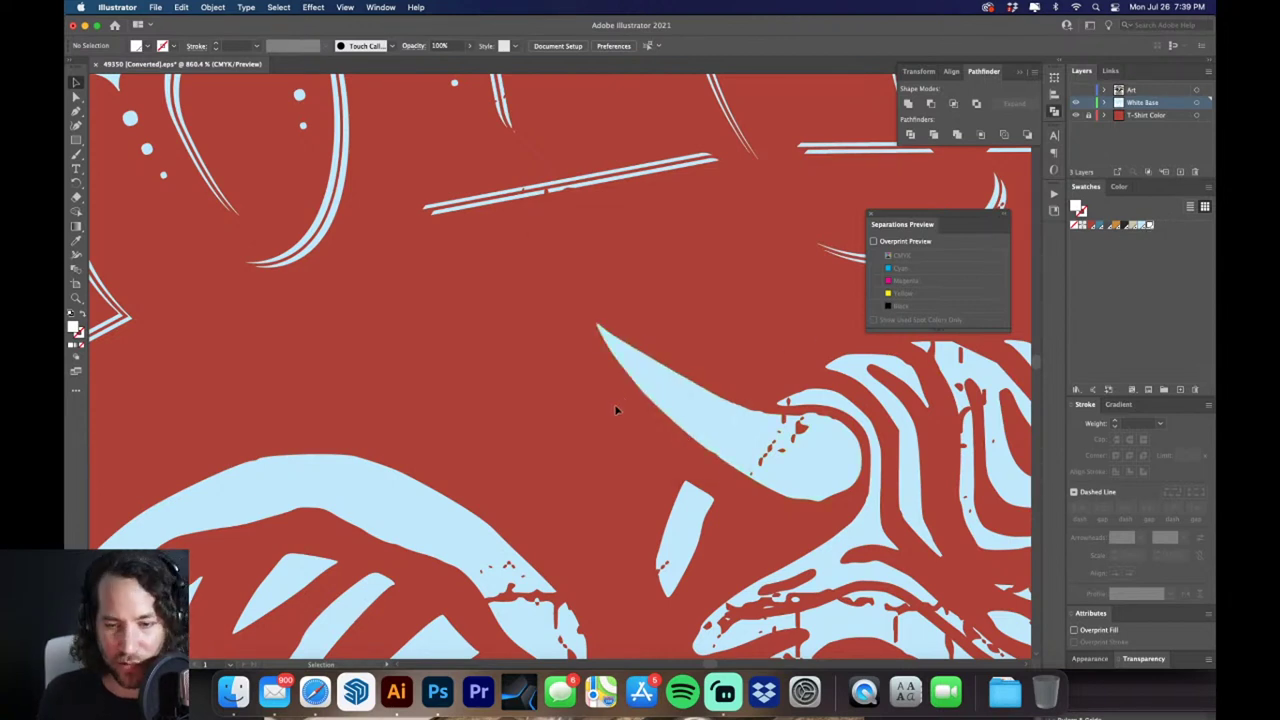
Zoom in on the spike tip and give the White Base group a 0.5 pt white stroke
{"action": "left_click", "coordinate": [598, 304]}
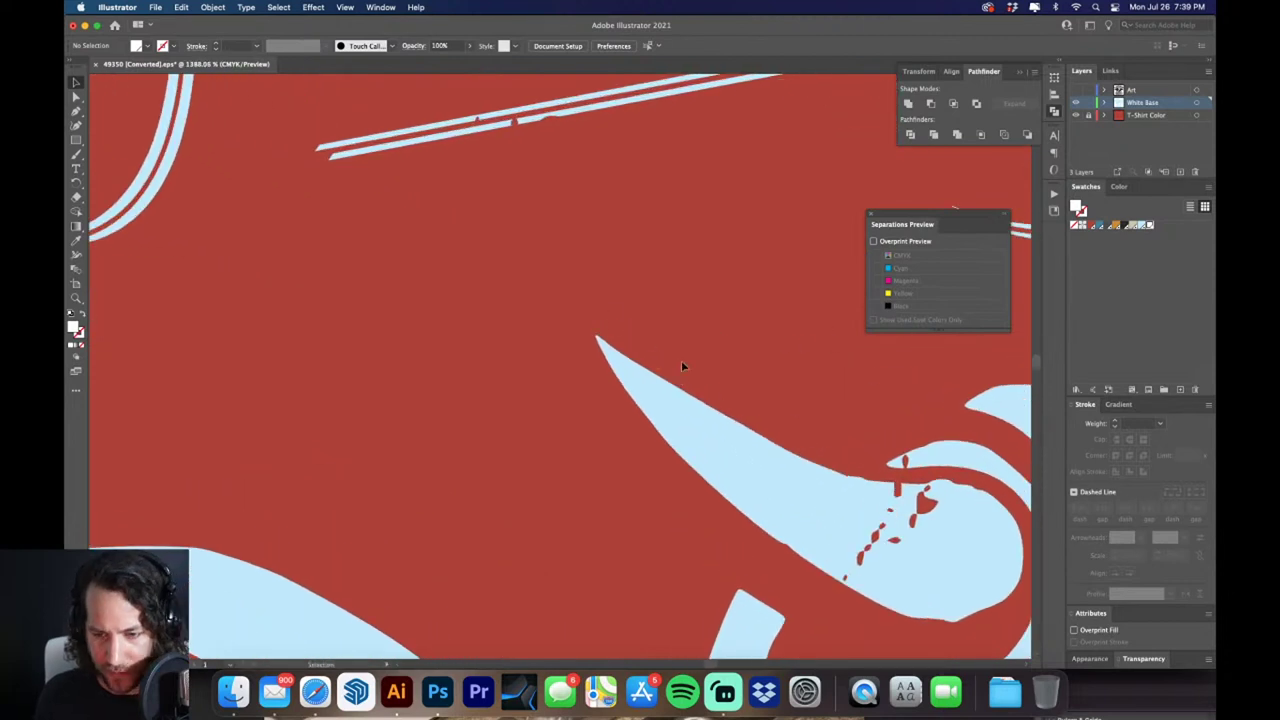
{"action": "left_click", "coordinate": [659, 416]}
{"action": "key", "text": "v"}
{"action": "left_click", "coordinate": [755, 400]}
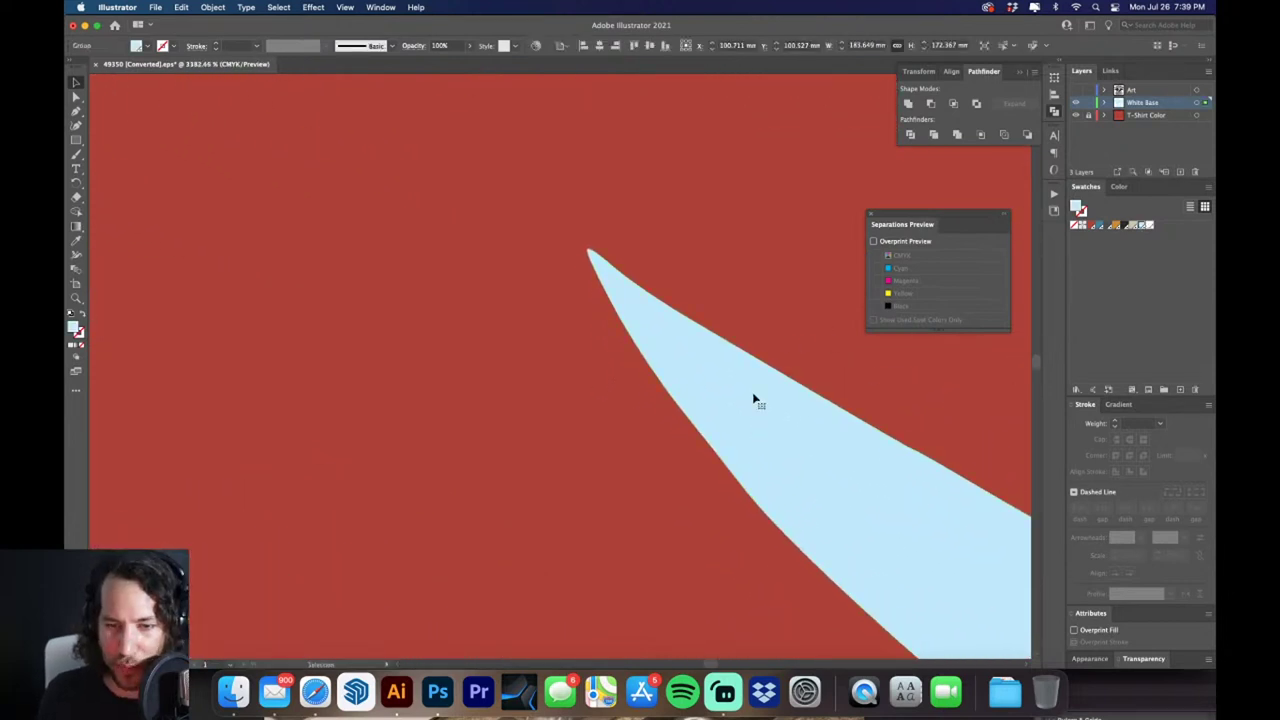
{"action": "left_click", "coordinate": [1146, 226]}
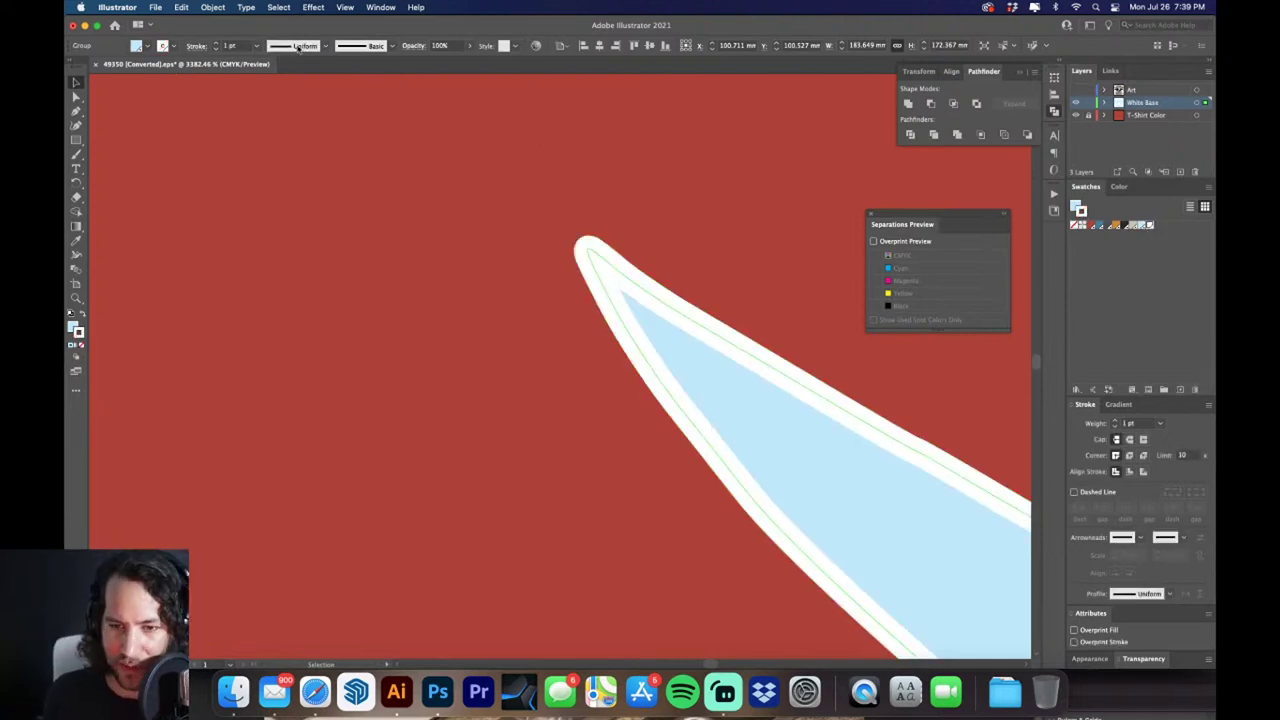
{"action": "left_click", "coordinate": [259, 47]}
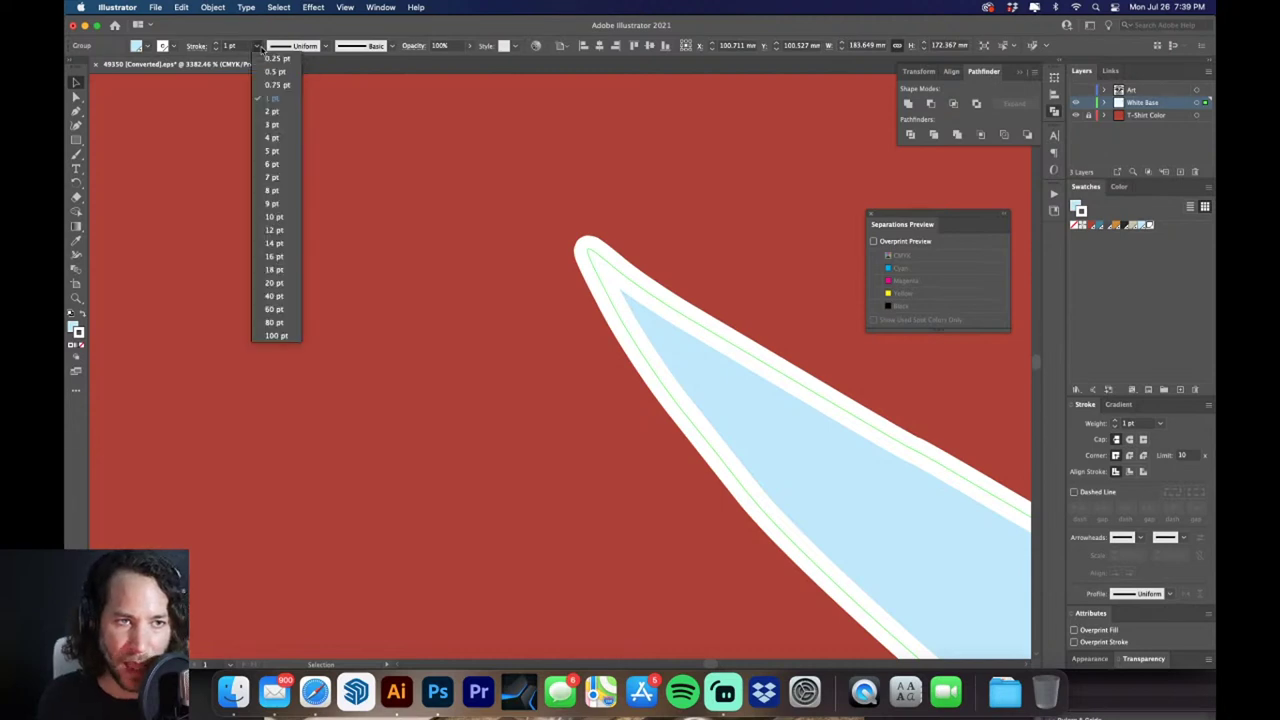
{"action": "left_click", "coordinate": [274, 72]}
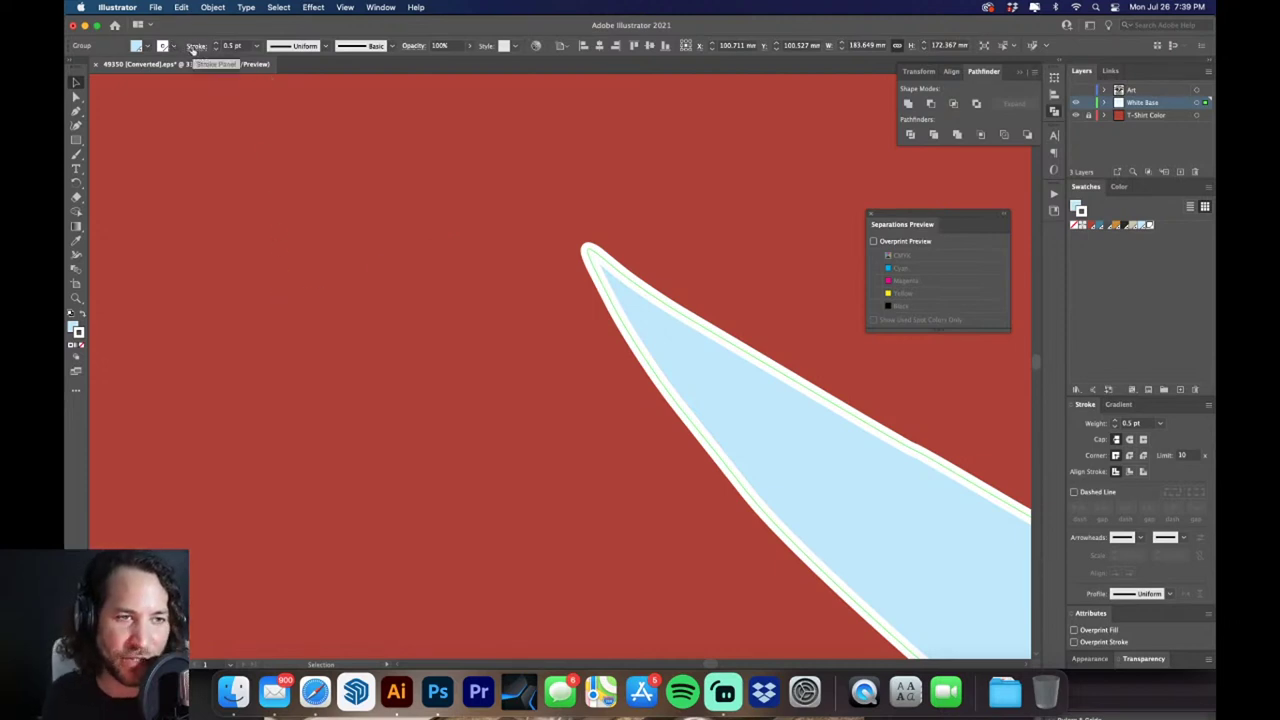
Align the white stroke to the inside of the shapes
{"action": "left_click", "coordinate": [193, 47]}
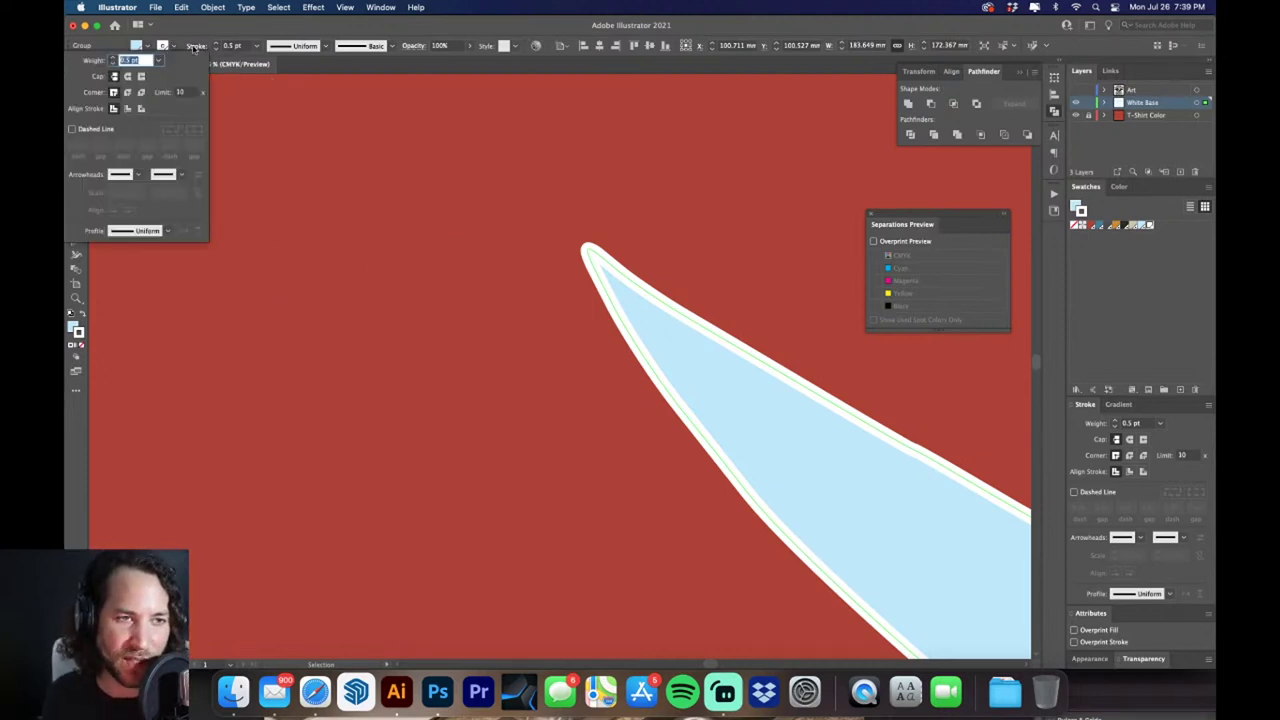
{"action": "left_click", "coordinate": [143, 108]}
{"action": "left_click", "coordinate": [143, 108]}
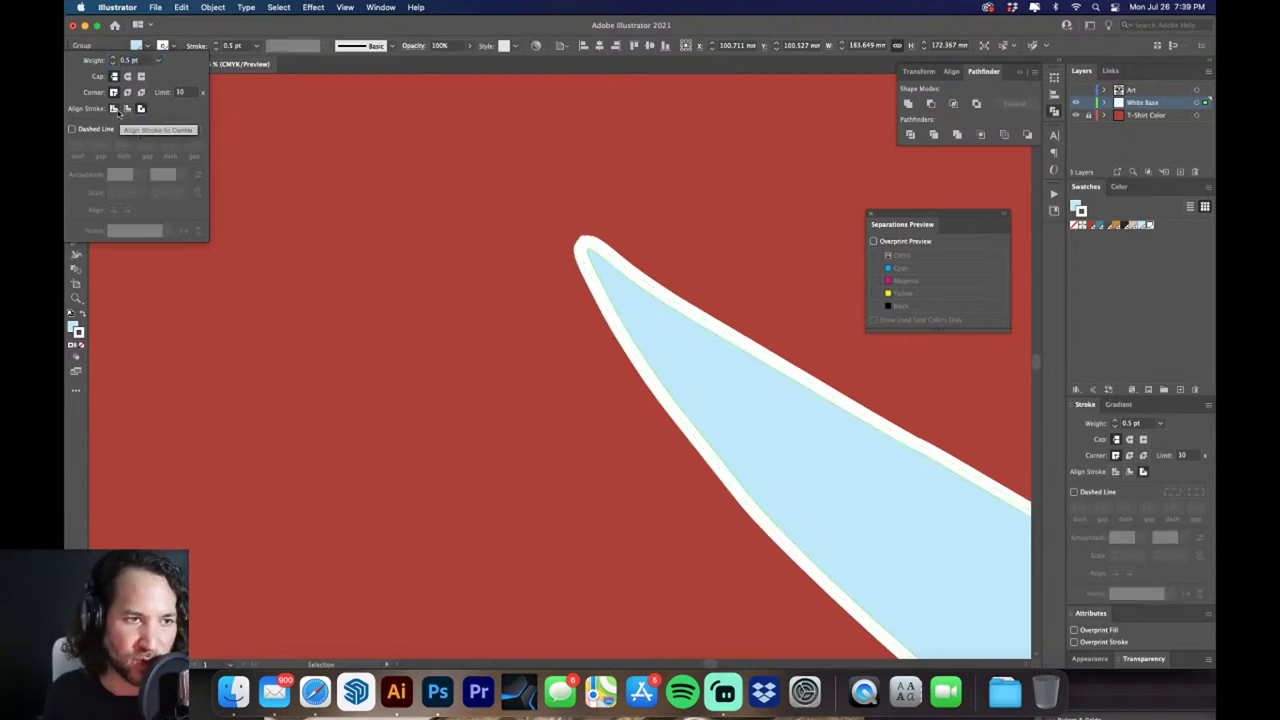
{"action": "left_click", "coordinate": [115, 109]}
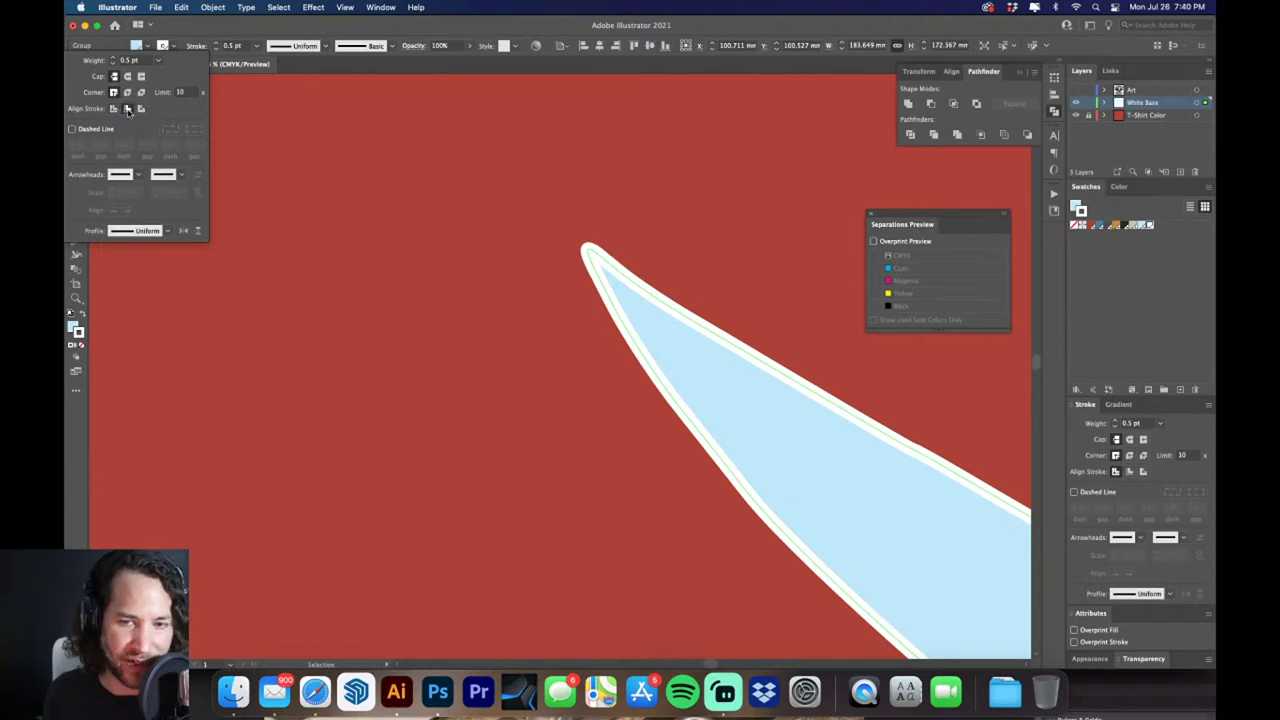
{"action": "left_click", "coordinate": [127, 109]}
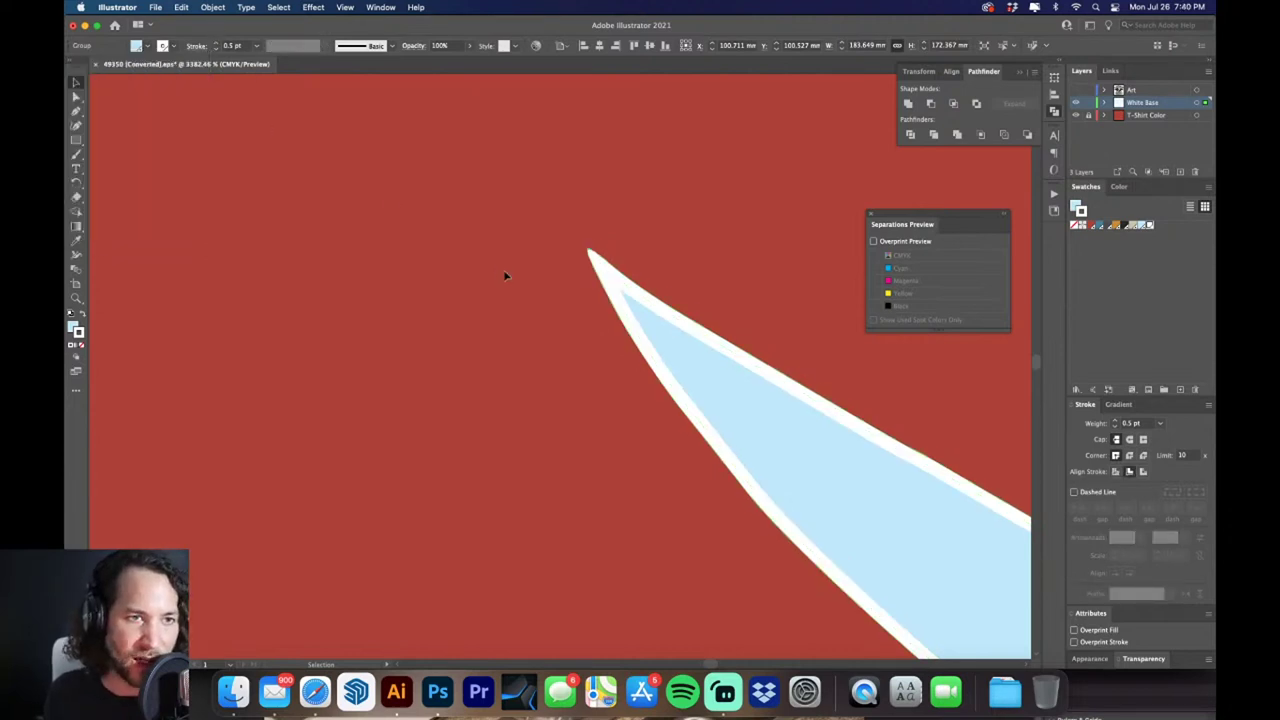
Set the white base artwork's stroke to [None]
{"action": "scroll", "coordinate": [585, 401], "scroll_direction": "down", "scroll_amount": 15}
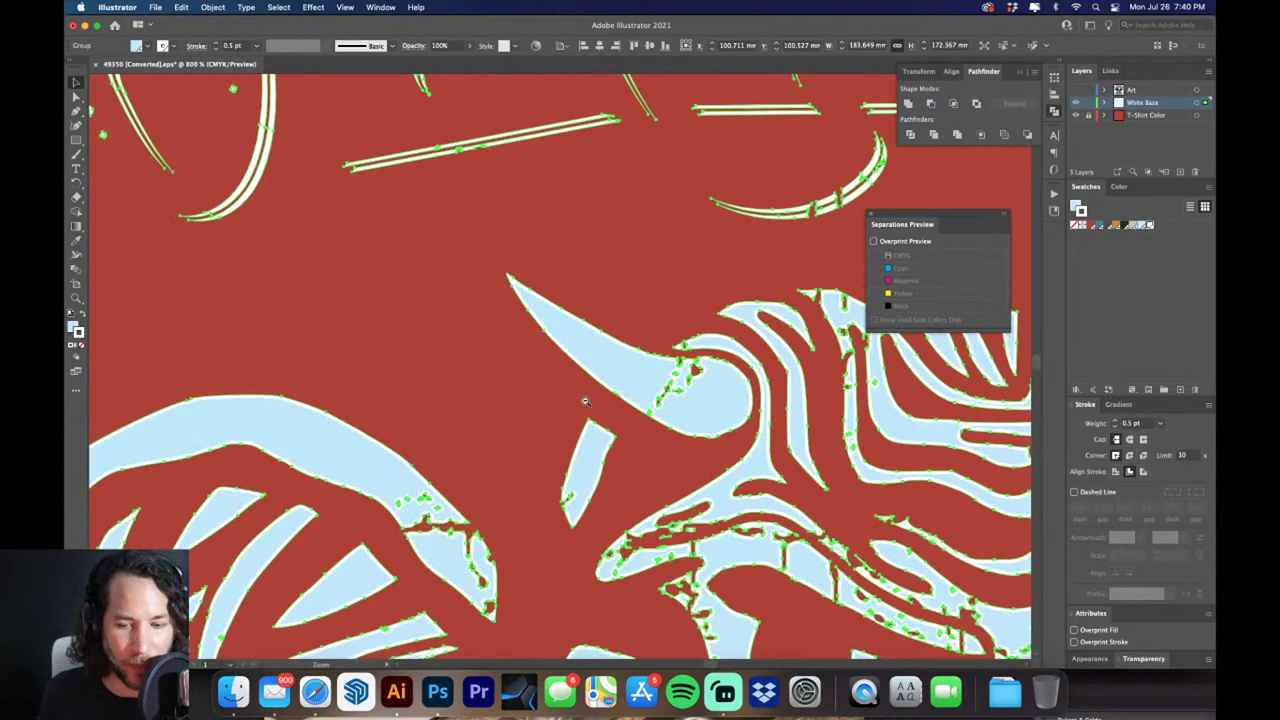
{"action": "key", "text": "v"}
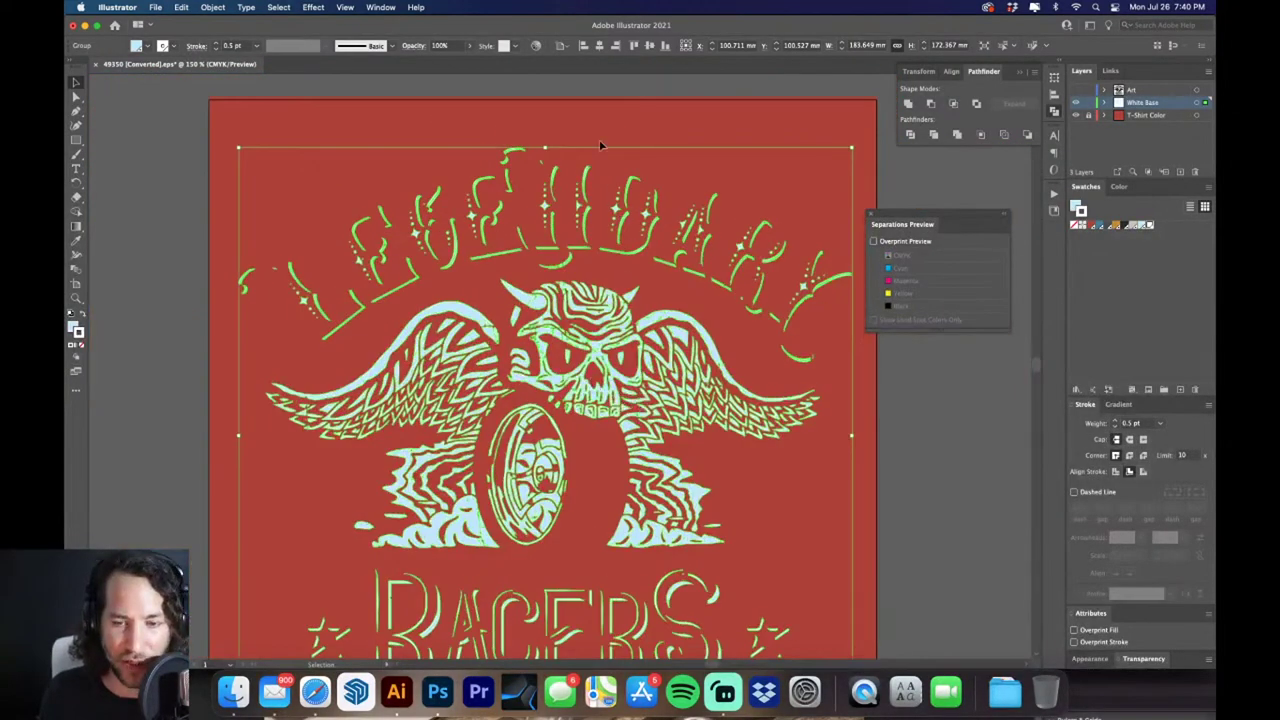
{"action": "left_click", "coordinate": [607, 86]}
{"action": "scroll", "coordinate": [703, 420], "scroll_direction": "up", "scroll_amount": 15}
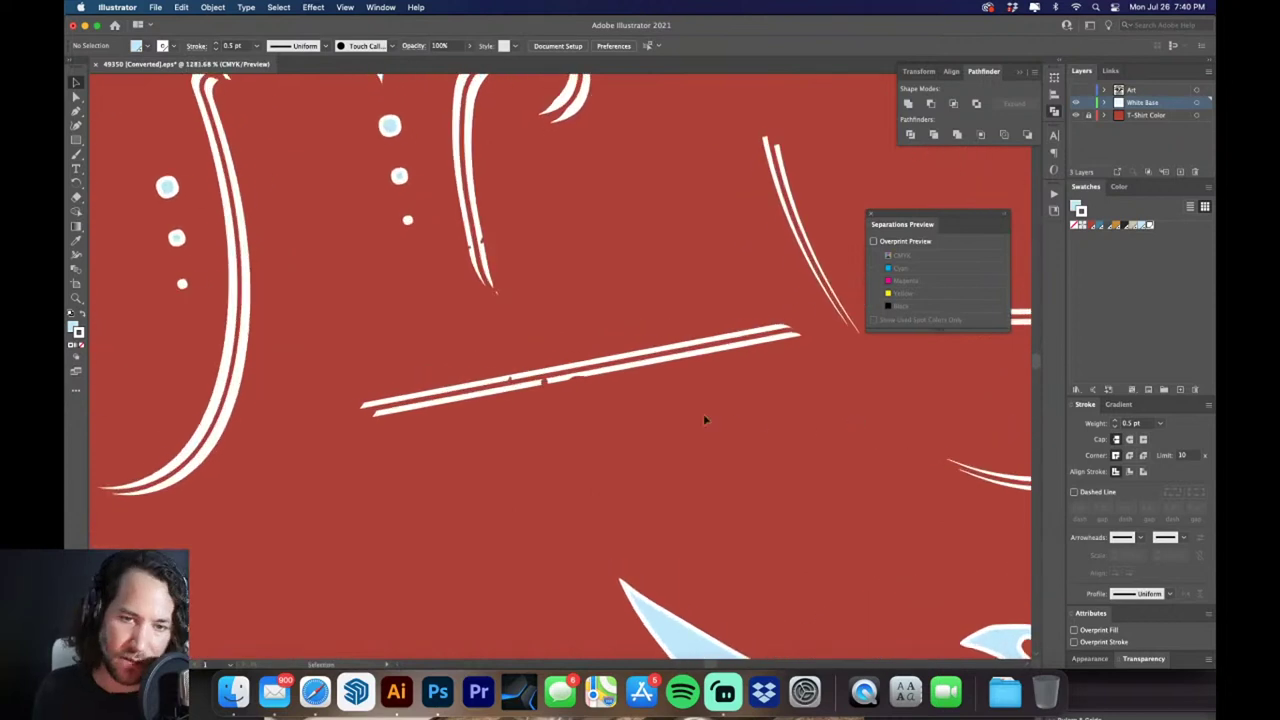
{"action": "scroll", "coordinate": [351, 369], "scroll_direction": "up", "scroll_amount": 10}
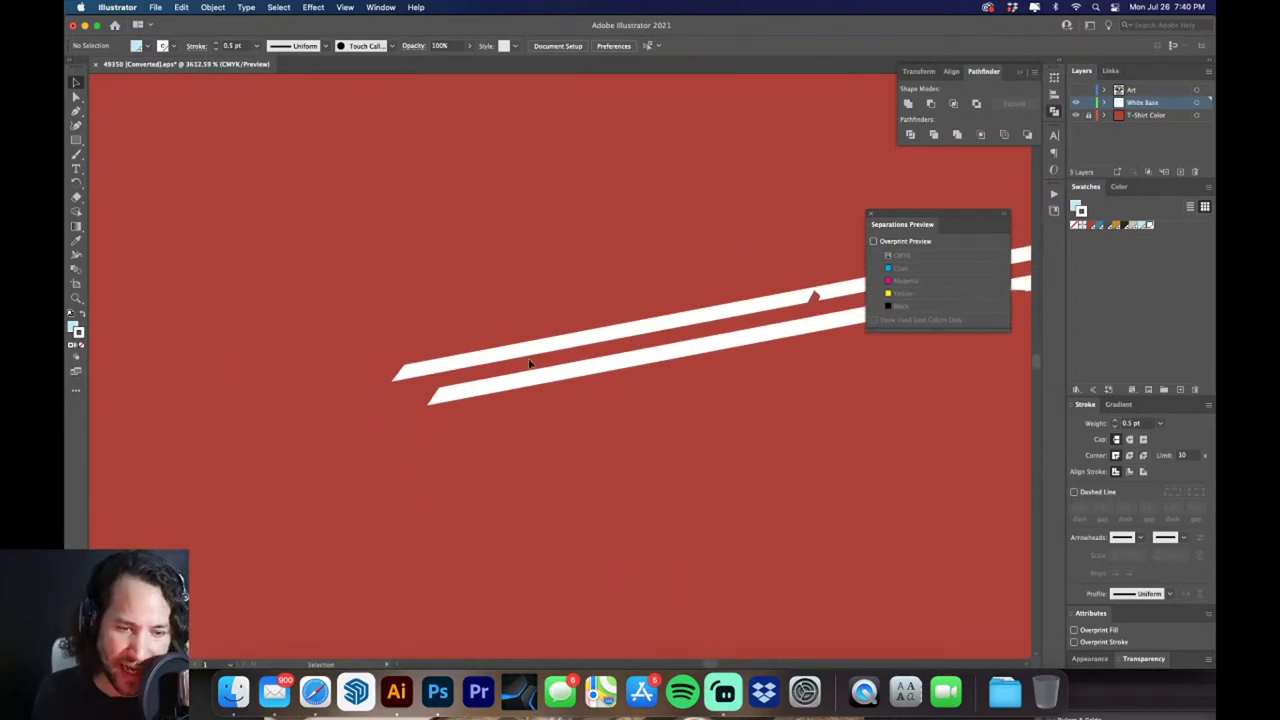
{"action": "scroll", "coordinate": [530, 363], "scroll_direction": "up", "scroll_amount": 10}
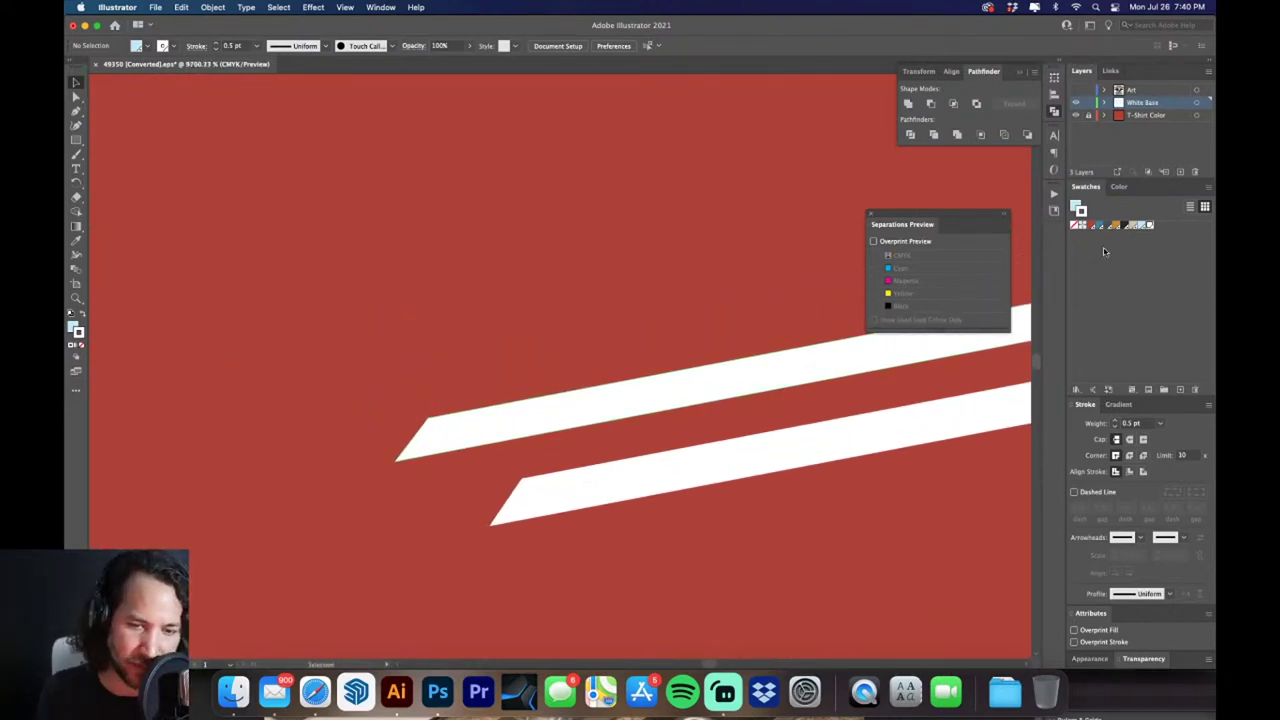
{"action": "left_click", "coordinate": [1073, 227]}
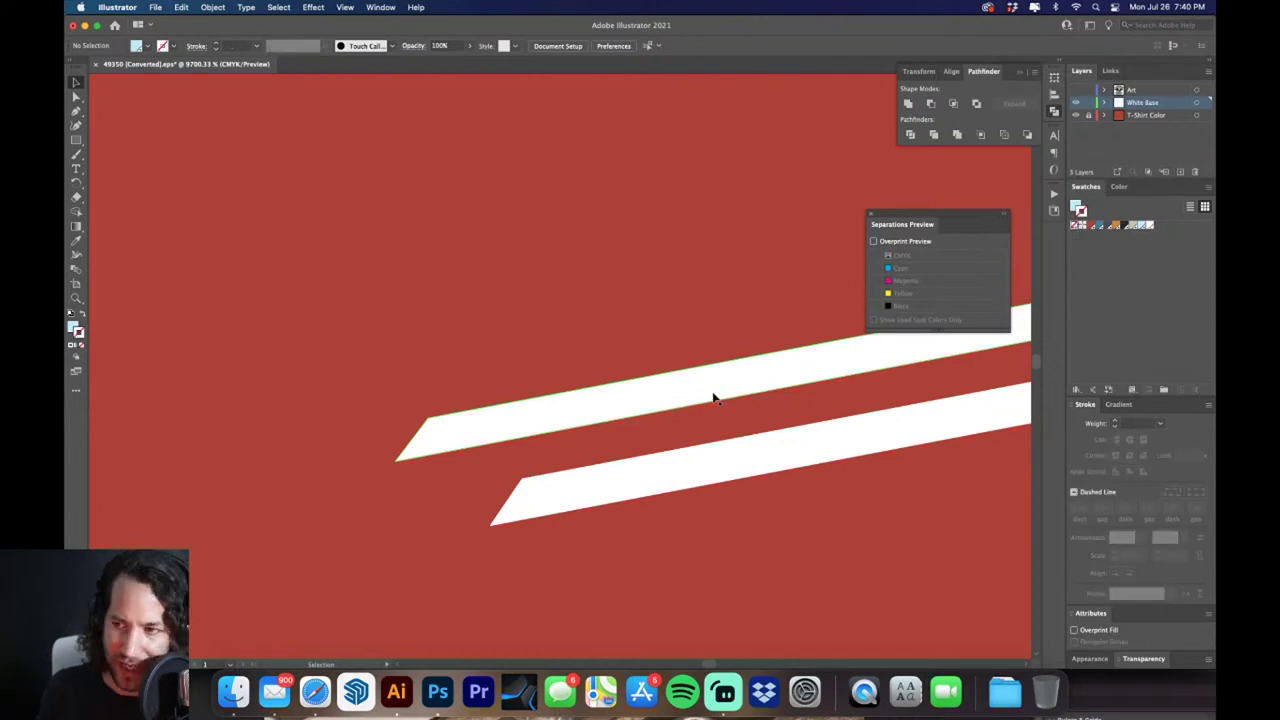
{"action": "scroll", "coordinate": [606, 352], "scroll_direction": "down", "scroll_amount": 10}
{"action": "scroll", "coordinate": [607, 354], "scroll_direction": "down", "scroll_amount": 8}
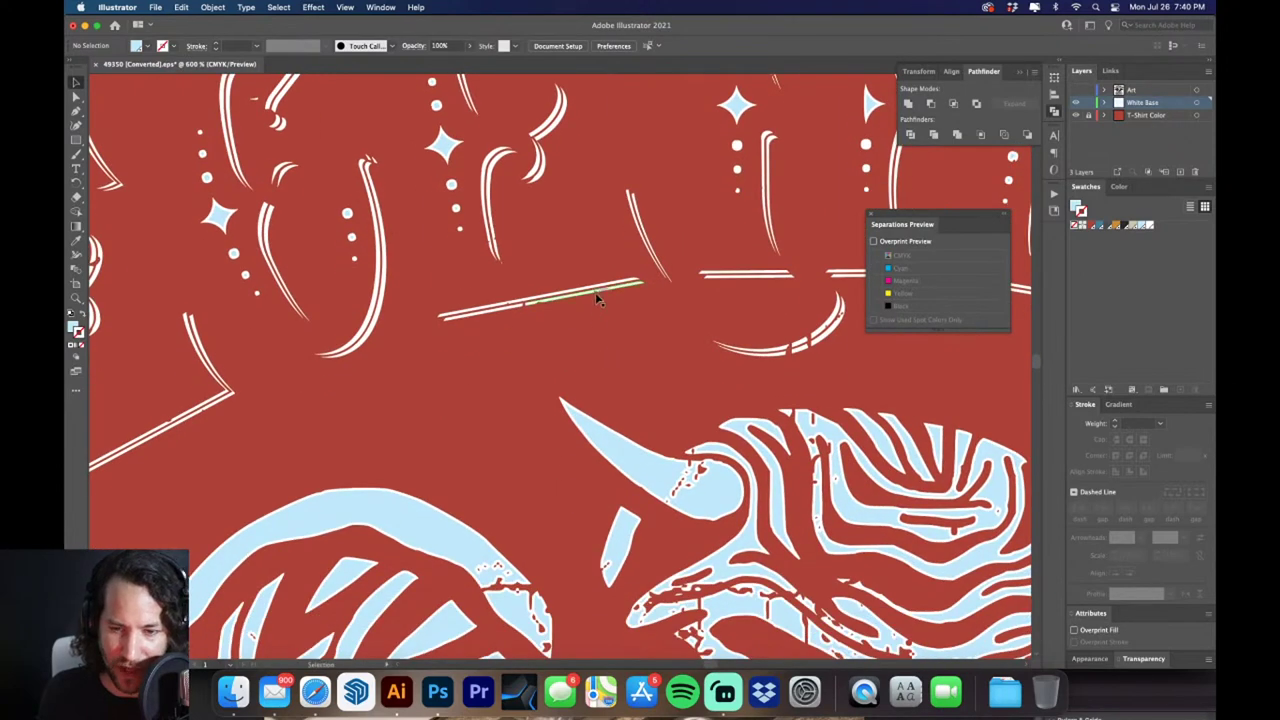
Remove the stroke from the group with the thin stripe as well
{"action": "left_click", "coordinate": [595, 292]}
{"action": "scroll", "coordinate": [595, 292], "scroll_direction": "up", "scroll_amount": 10}
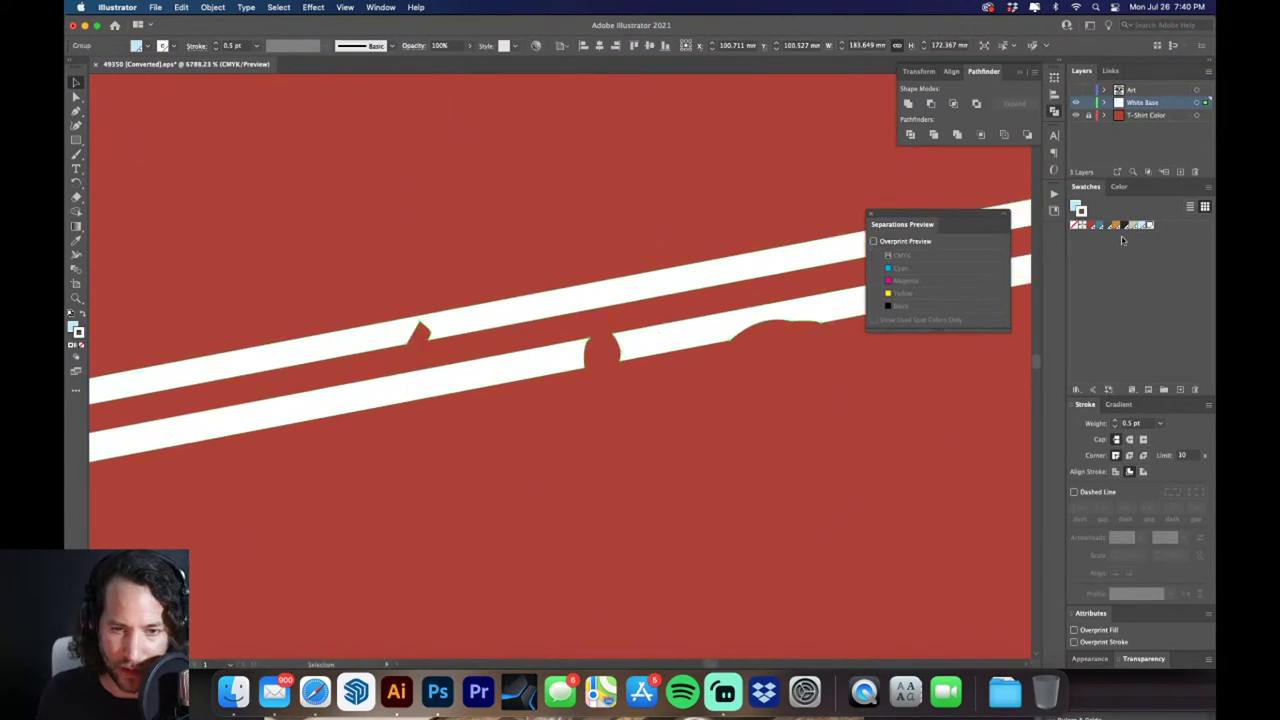
{"action": "left_click", "coordinate": [1074, 226]}
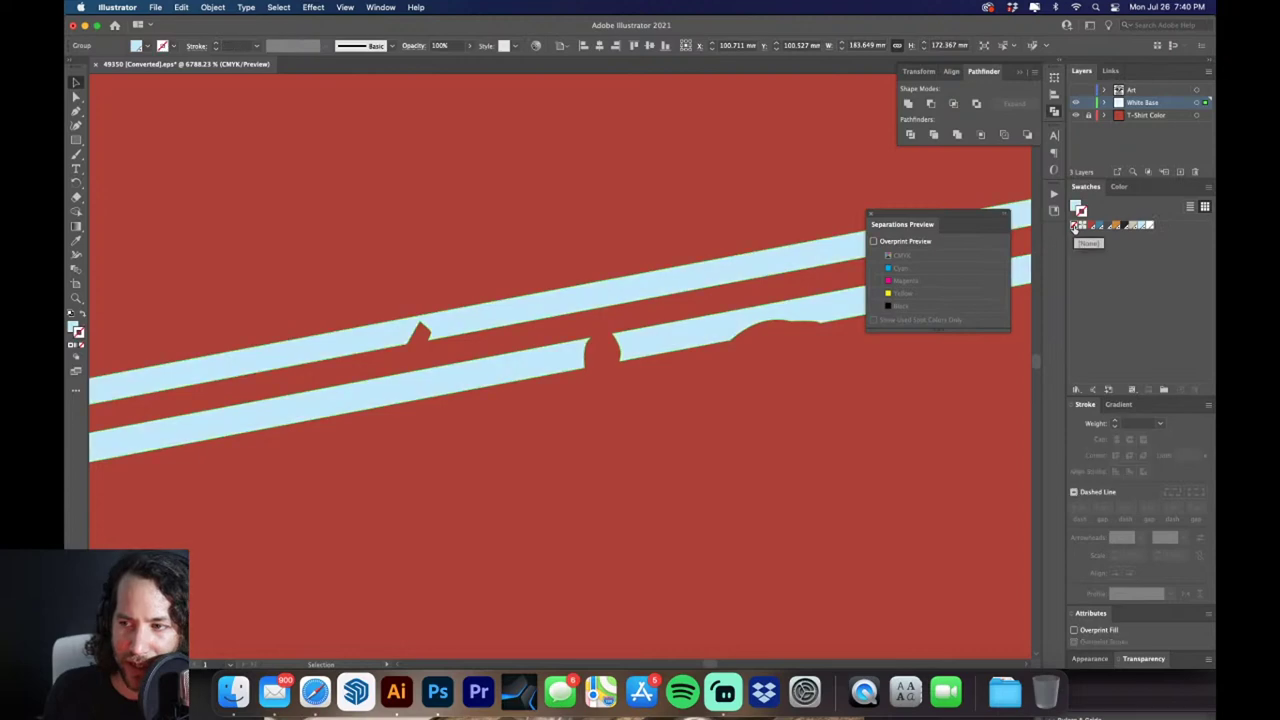
{"action": "key", "text": "super+z"}
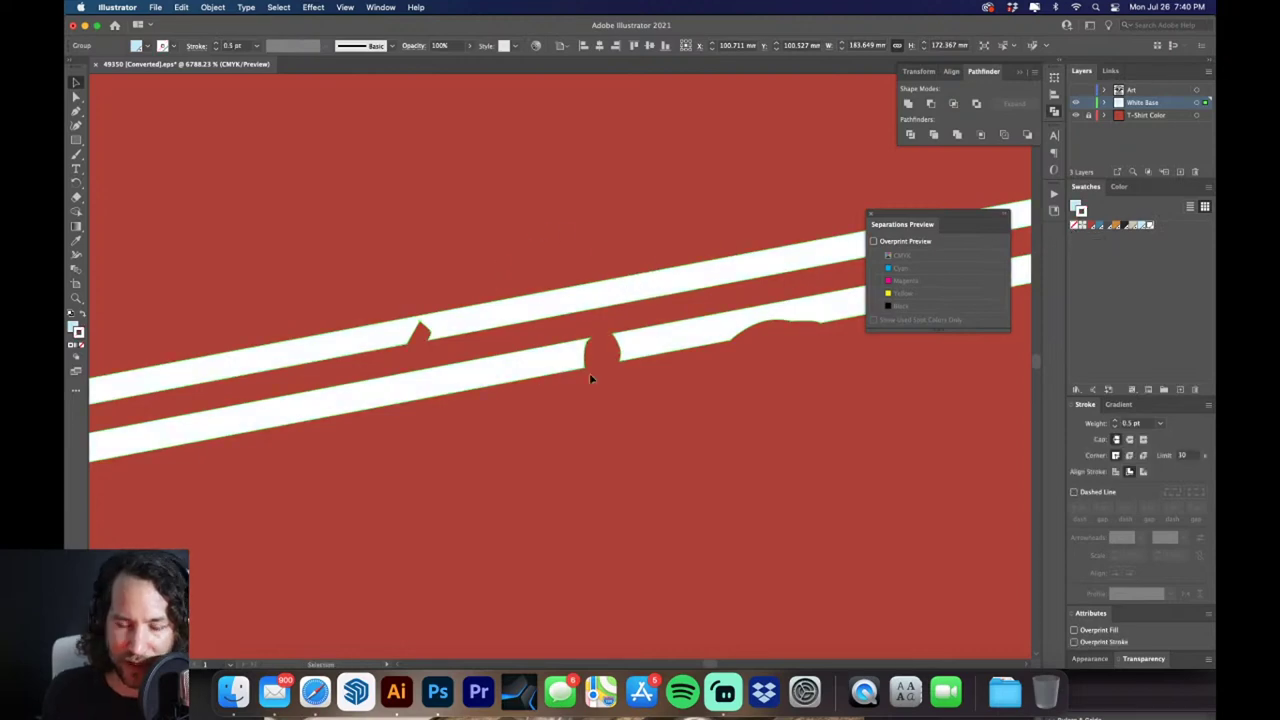
{"action": "key", "text": "super+minus"}
{"action": "key", "text": "super+minus"}
{"action": "scroll", "coordinate": [569, 314], "scroll_direction": "down", "scroll_amount": 10}
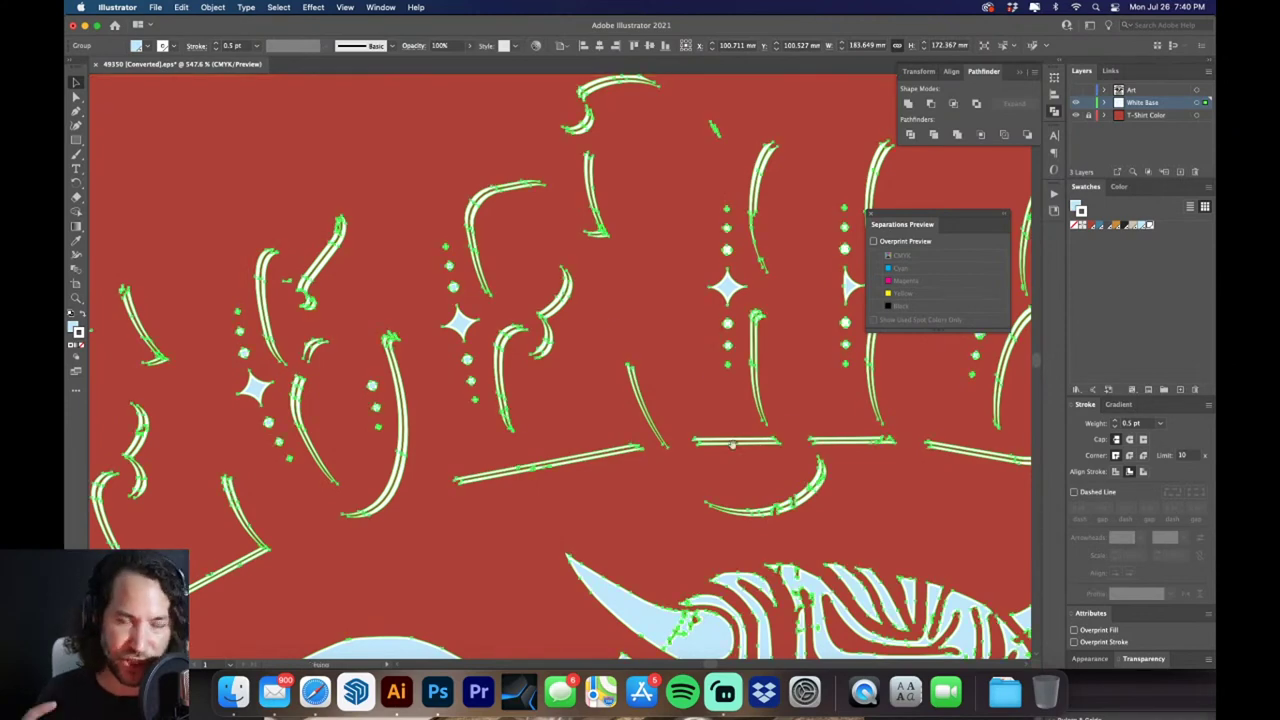
{"action": "scroll", "coordinate": [701, 398], "scroll_direction": "down", "scroll_amount": 4}
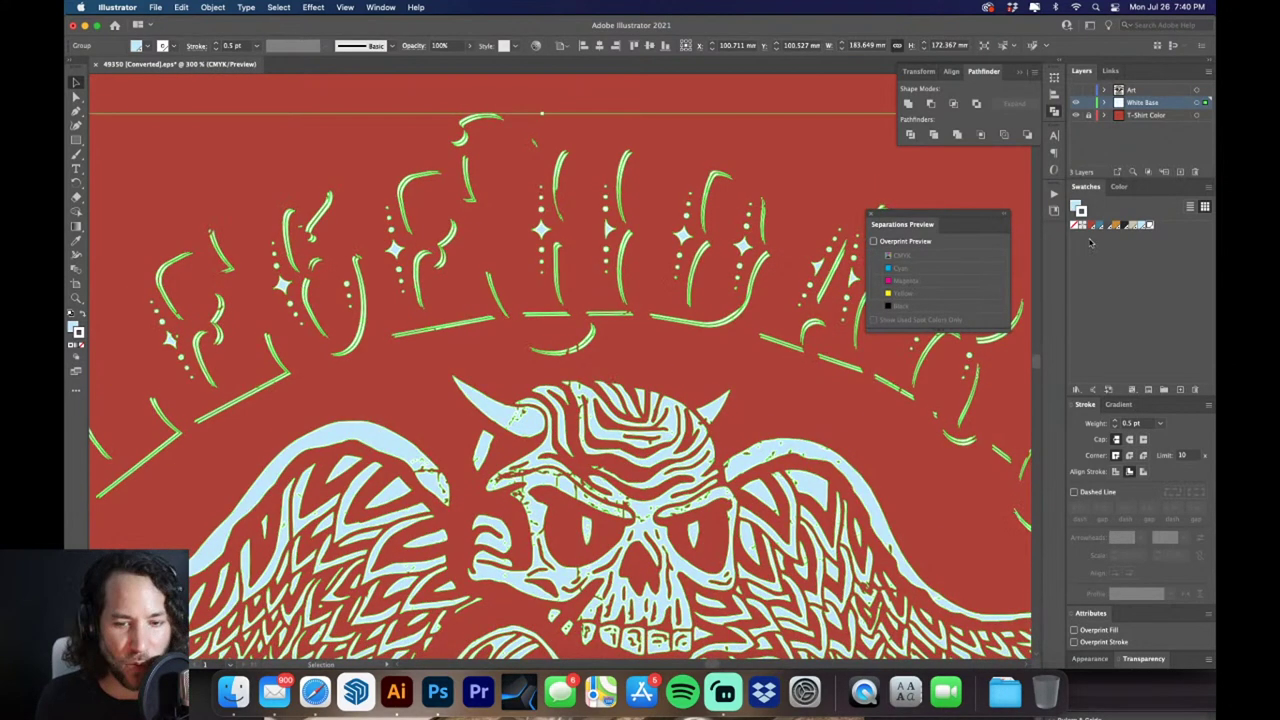
{"action": "left_click", "coordinate": [1075, 225]}
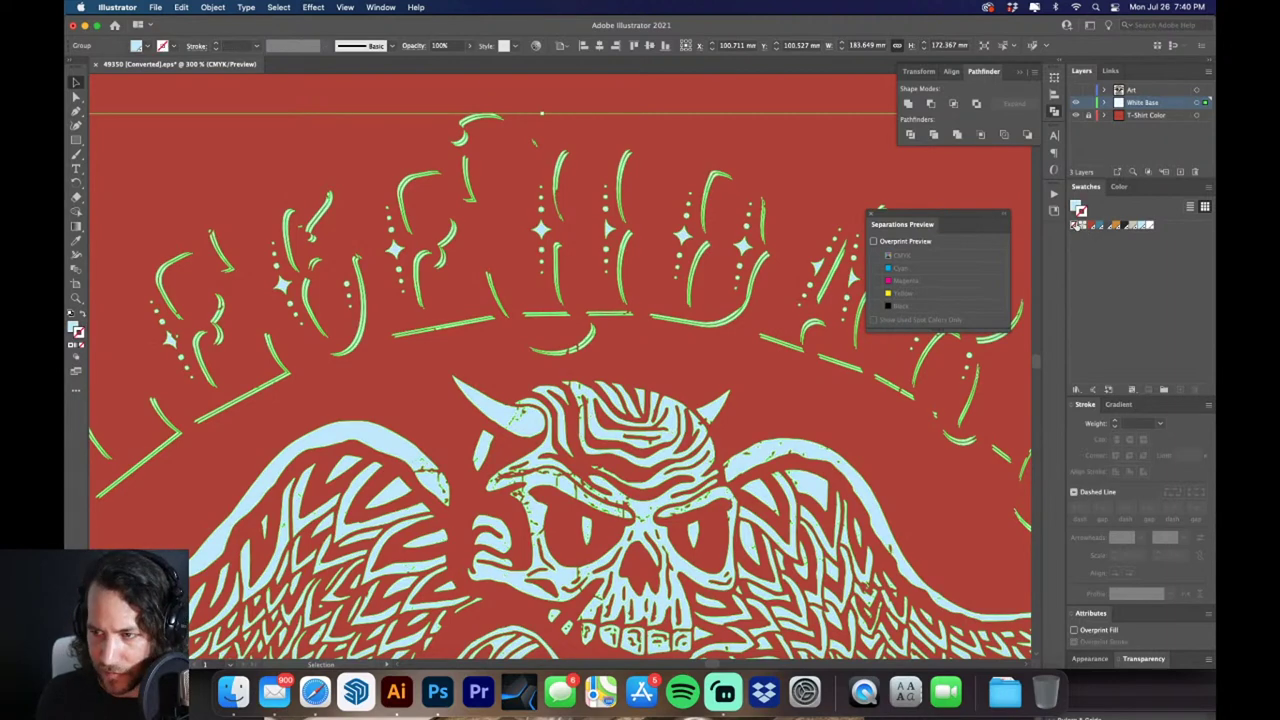
{"action": "scroll", "coordinate": [534, 185], "scroll_direction": "down", "scroll_amount": 4}
{"action": "left_click", "coordinate": [534, 185]}
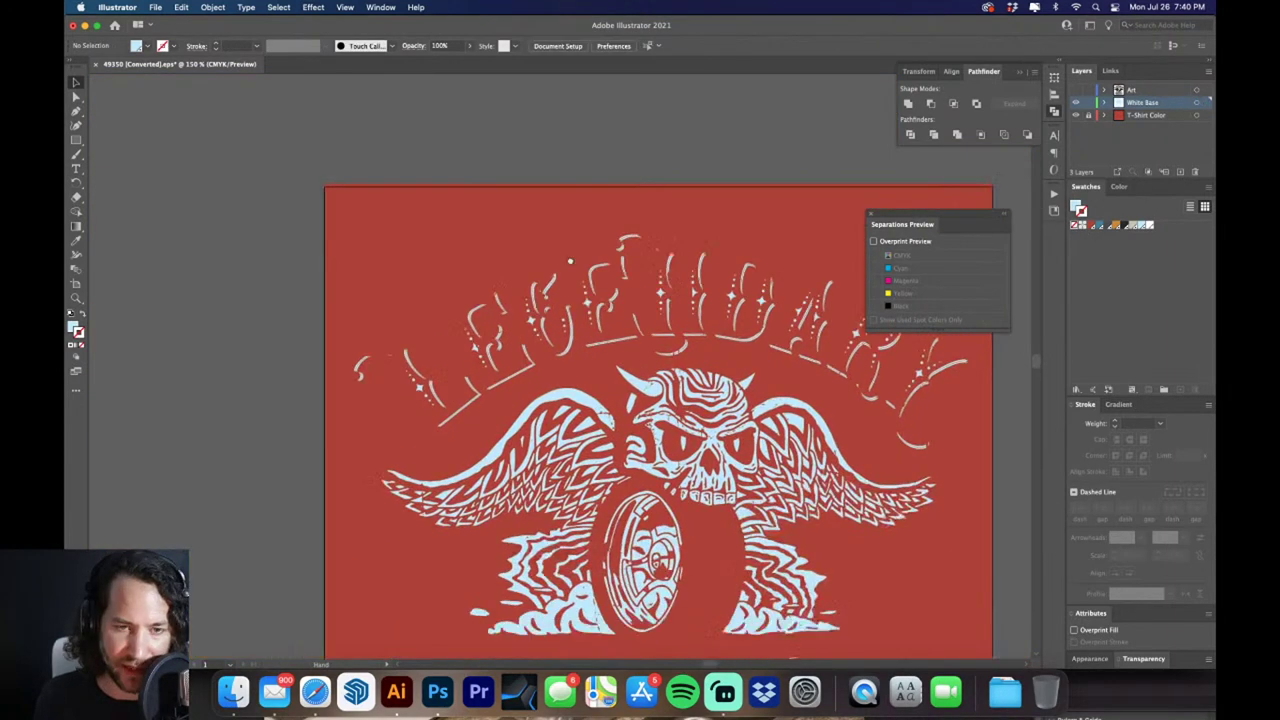
Bring the RACERS lettering into view and show the full-colour Art layer
{"action": "left_click_drag", "start_coordinate": [570, 261], "coordinate": [601, 206]}
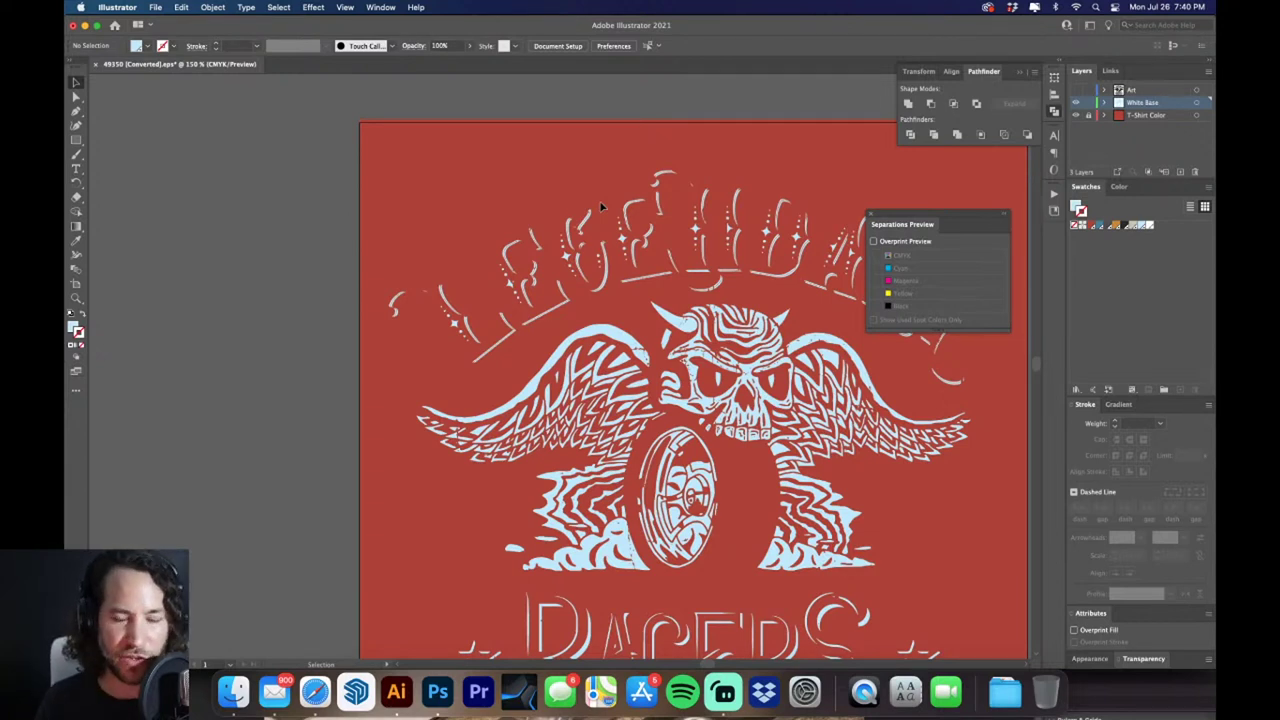
{"action": "left_click", "coordinate": [1076, 90]}
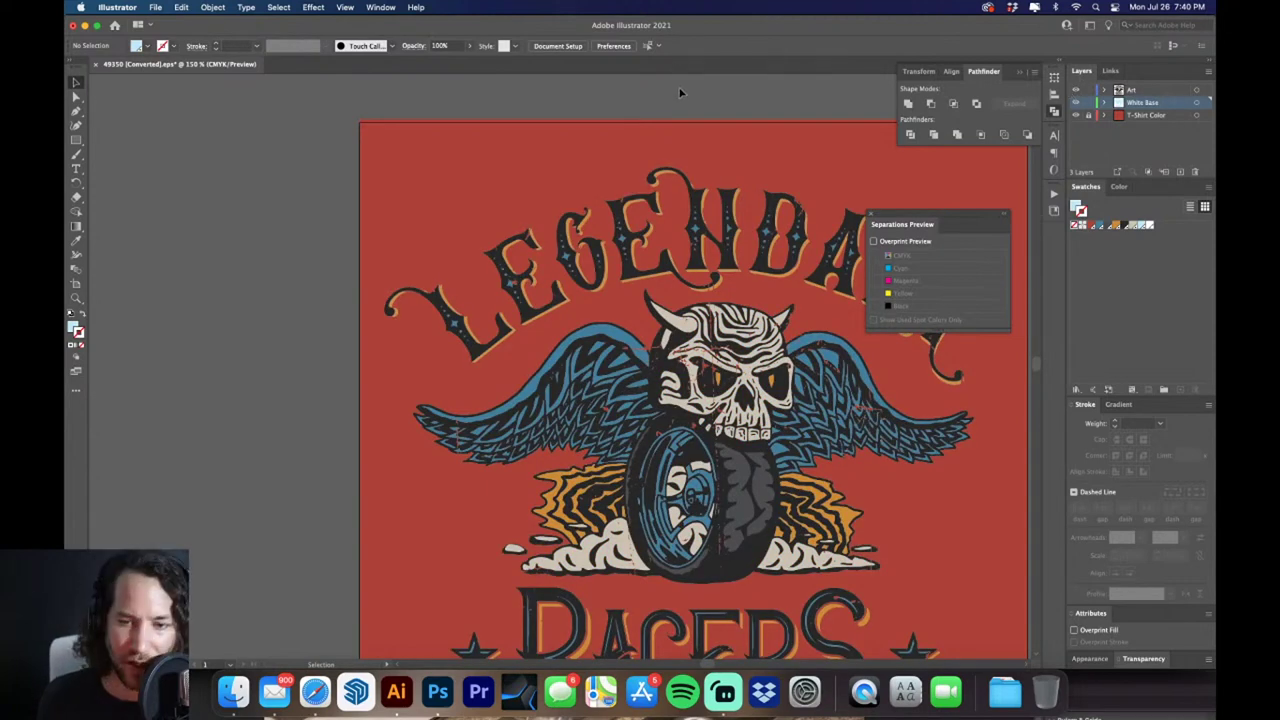
{"action": "scroll", "coordinate": [669, 206], "scroll_direction": "right", "scroll_amount": 5}
{"action": "scroll", "coordinate": [669, 206], "scroll_direction": "down", "scroll_amount": 2}
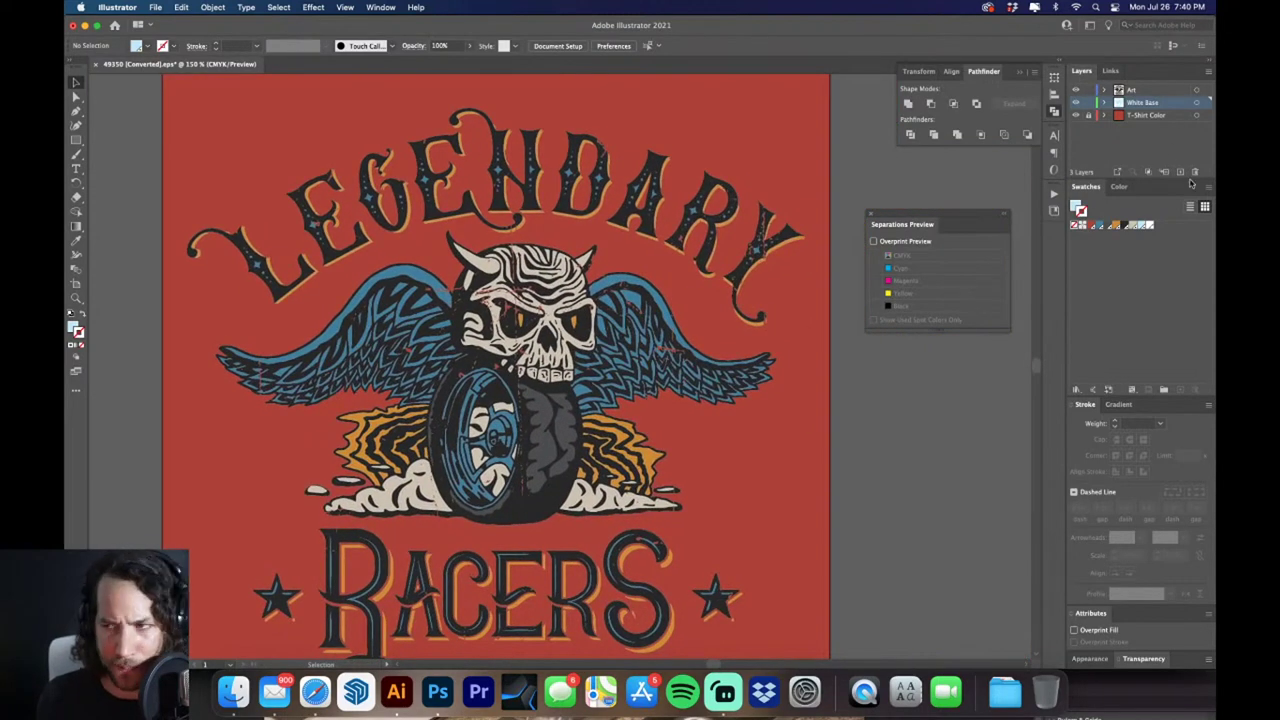
Add a new layer above White Base named Black
{"action": "left_click", "coordinate": [1180, 172]}
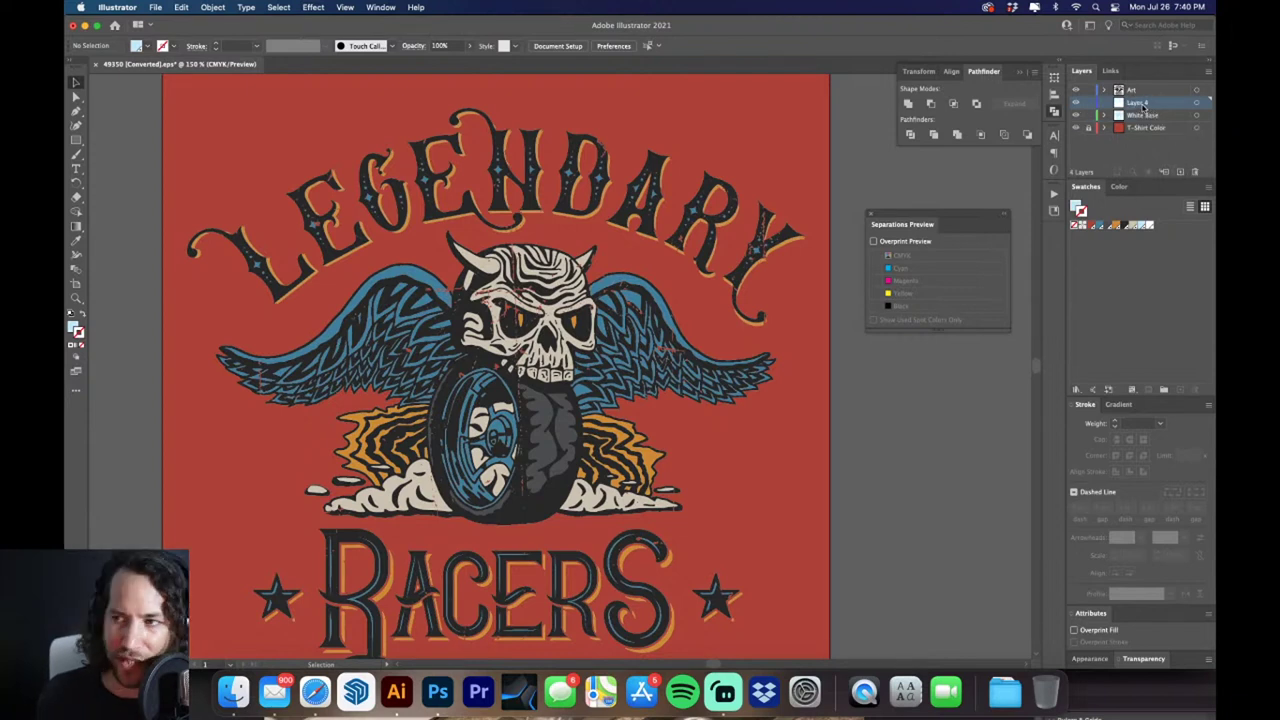
{"action": "double_click", "coordinate": [1140, 103]}
{"action": "type", "text": "Black"}
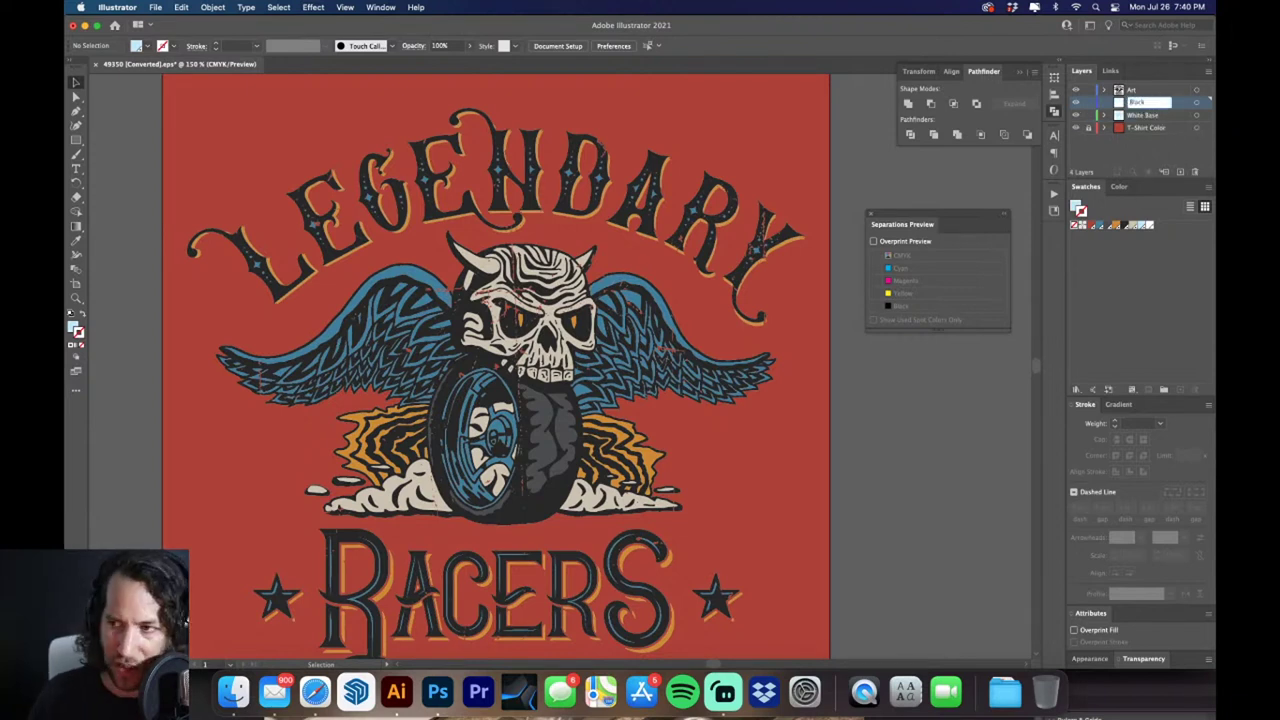
{"action": "key", "text": "Return"}
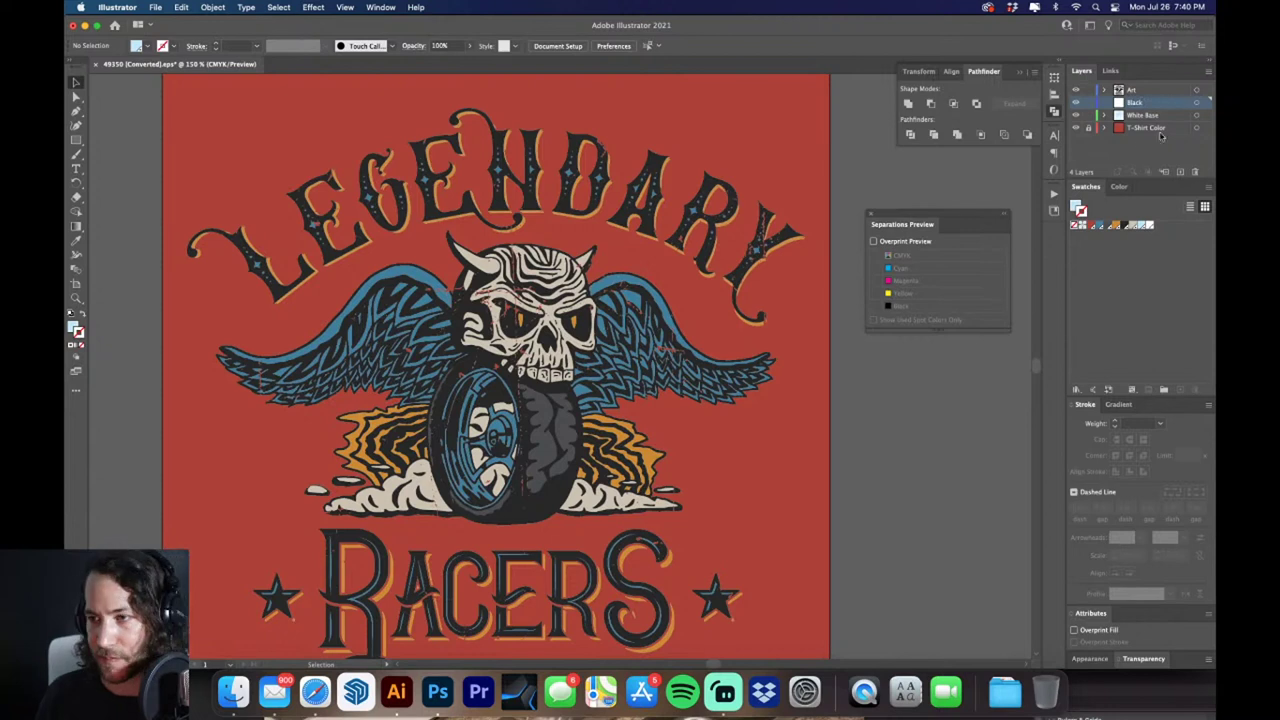
Add another layer above Black named Color, then make Art the active layer
{"action": "left_click", "coordinate": [1180, 172]}
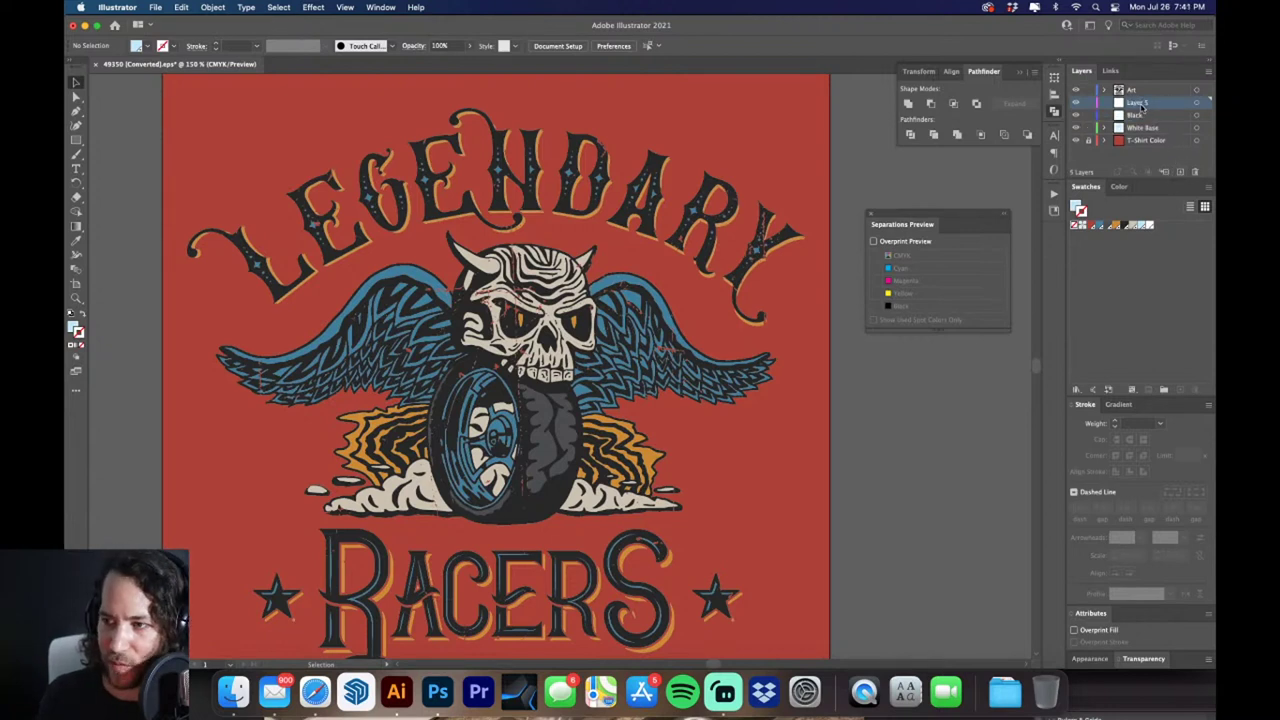
{"action": "double_click", "coordinate": [1140, 103]}
{"action": "type", "text": "Color"}
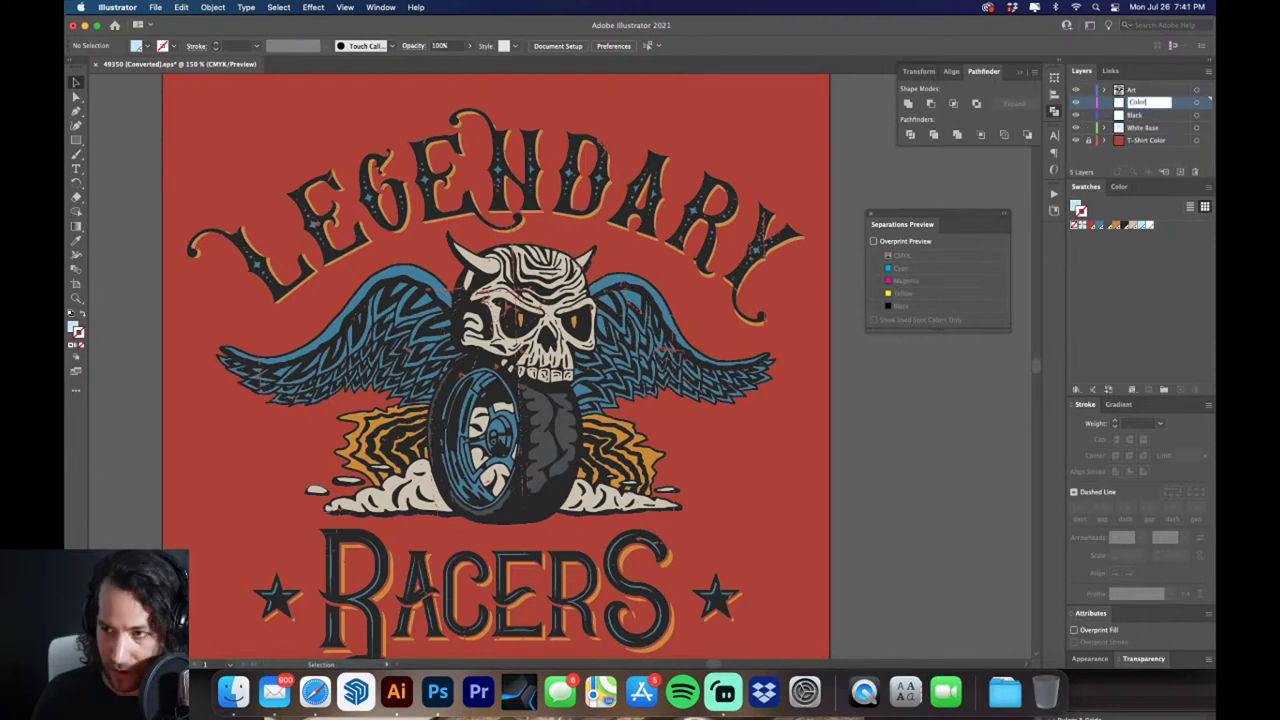
{"action": "key", "text": "Return"}
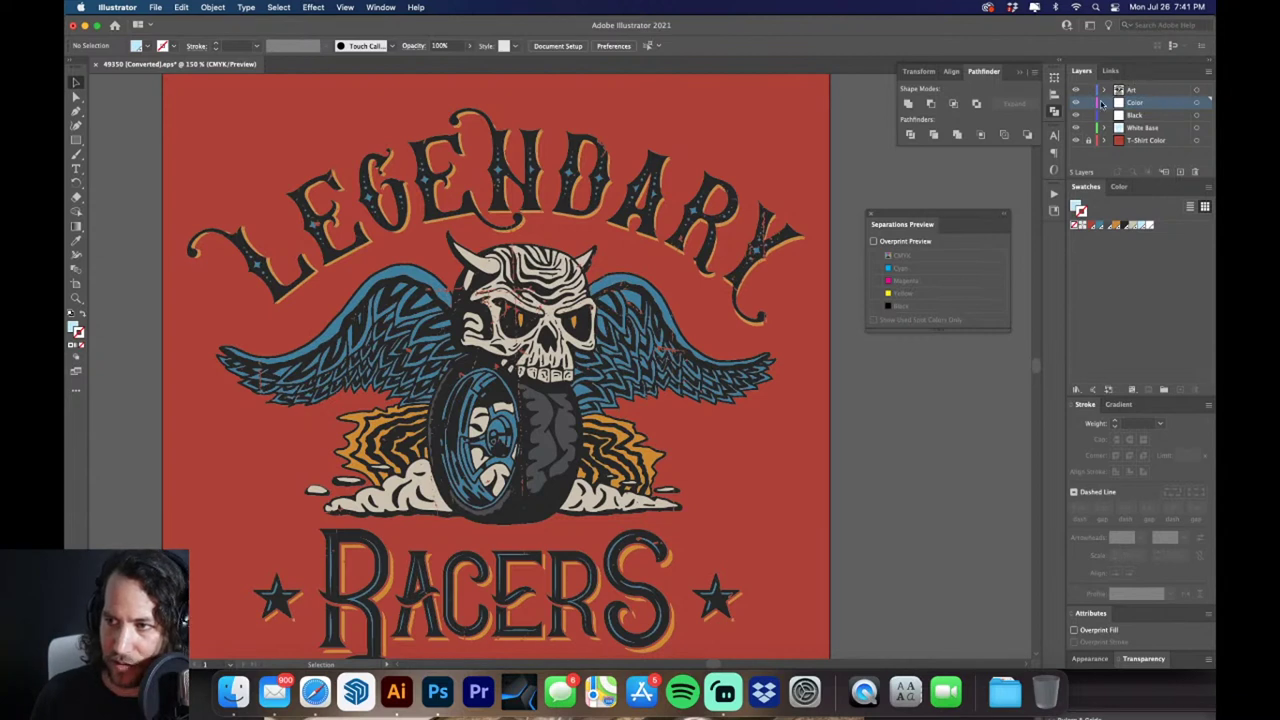
{"action": "left_click", "coordinate": [1140, 92]}
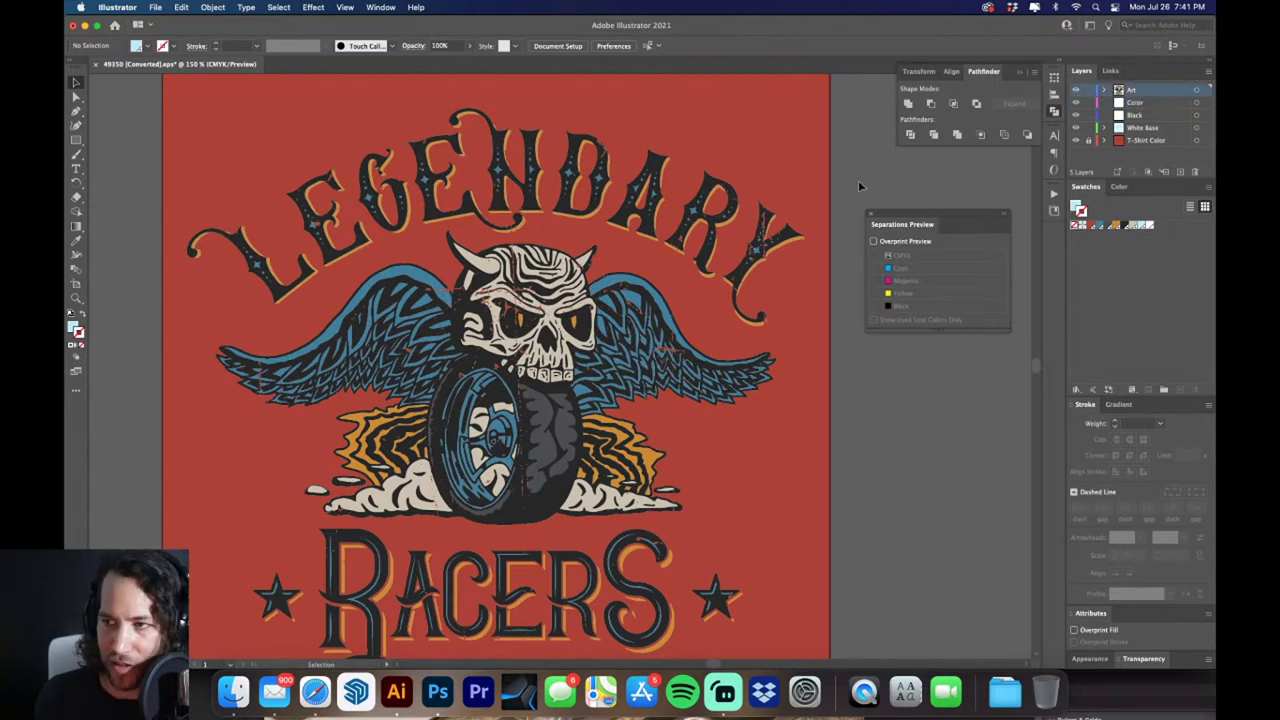
Enlarge all the artwork by about 10% and bring the whole design into view
{"action": "key", "text": "z"}
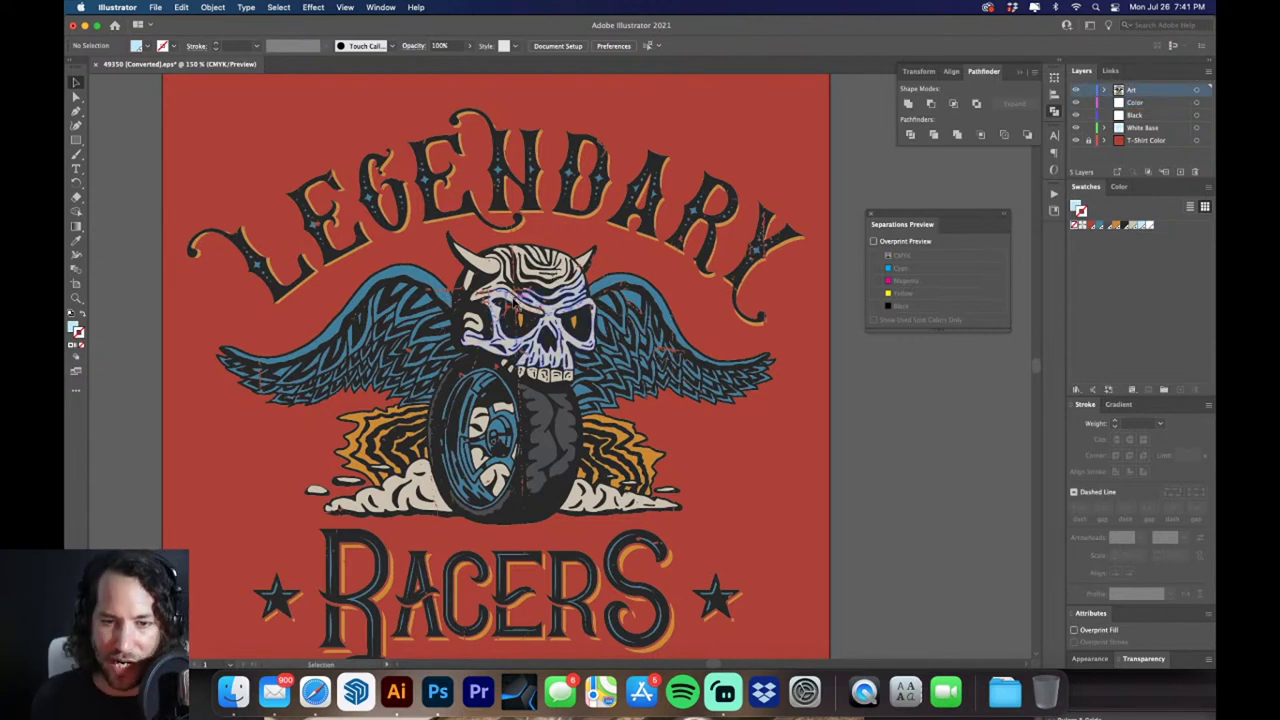
{"action": "left_click_drag", "start_coordinate": [540, 305], "coordinate": [788, 250]}
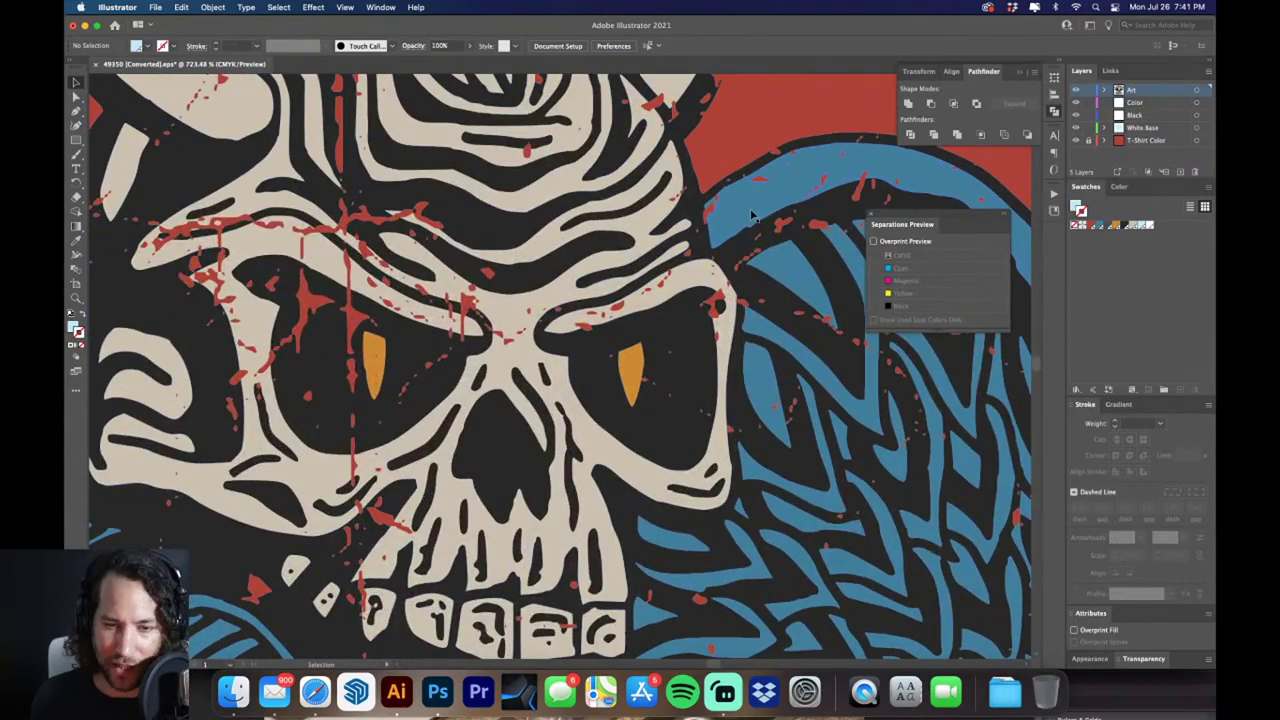
{"action": "key", "text": "super+a"}
{"action": "key", "text": "super+minus"}
{"action": "key", "text": "super+minus"}
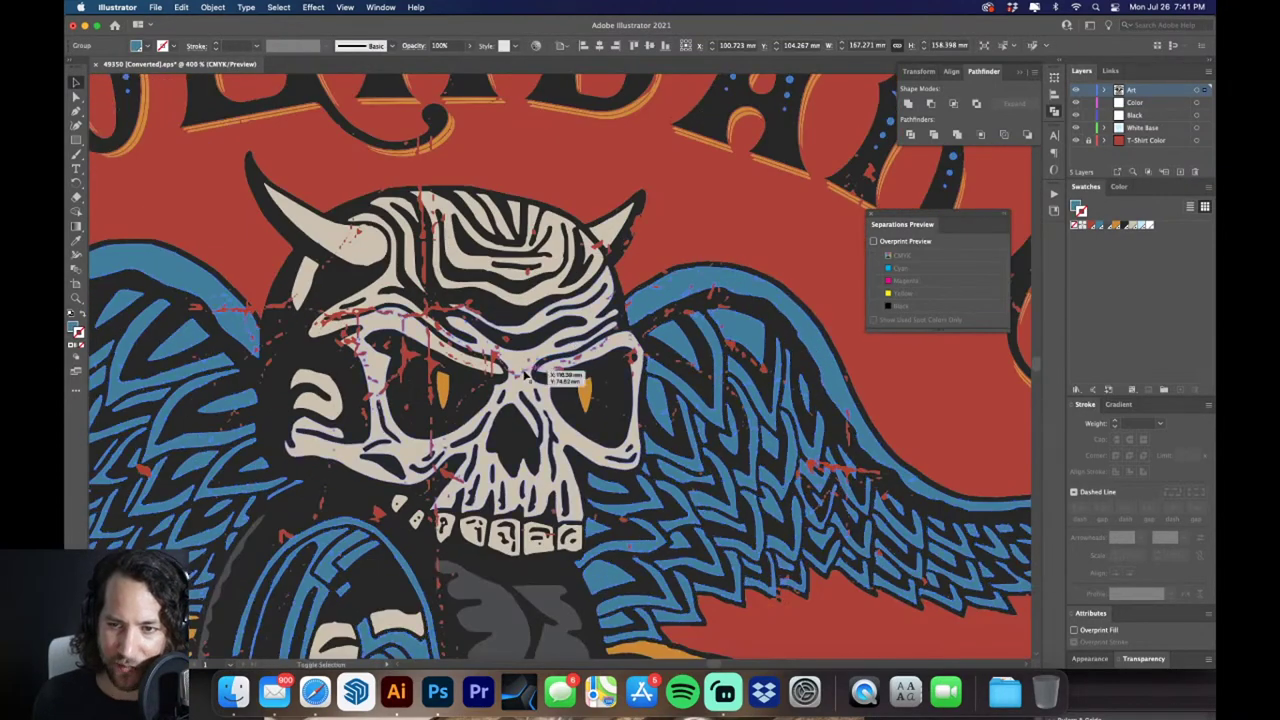
{"action": "key", "text": "super+minus"}
{"action": "key", "text": "super+minus"}
{"action": "scroll", "coordinate": [516, 368], "scroll_direction": "down", "scroll_amount": 3}
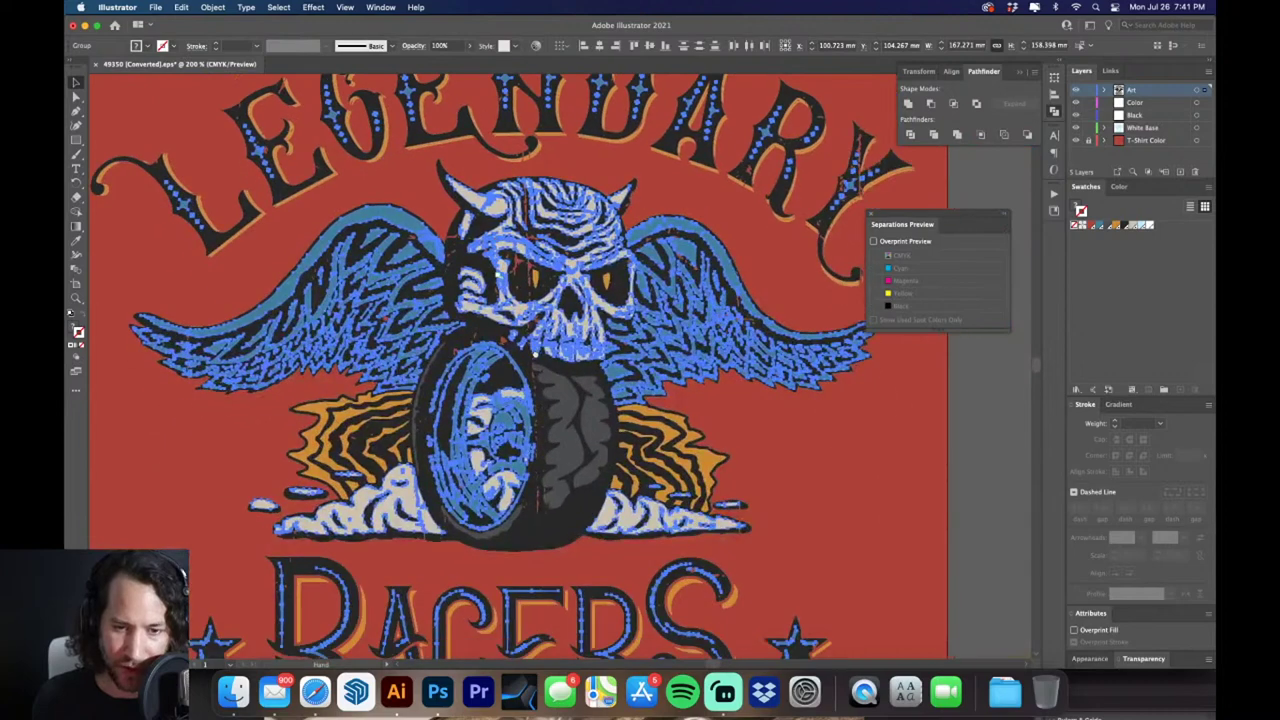
{"action": "key", "text": "super+h"}
{"action": "mouse_move", "coordinate": [708, 472]}
{"action": "left_mouse_down"}
{"action": "mouse_move", "coordinate": [718, 475]}
{"action": "mouse_move", "coordinate": [697, 495]}
{"action": "left_mouse_up"}
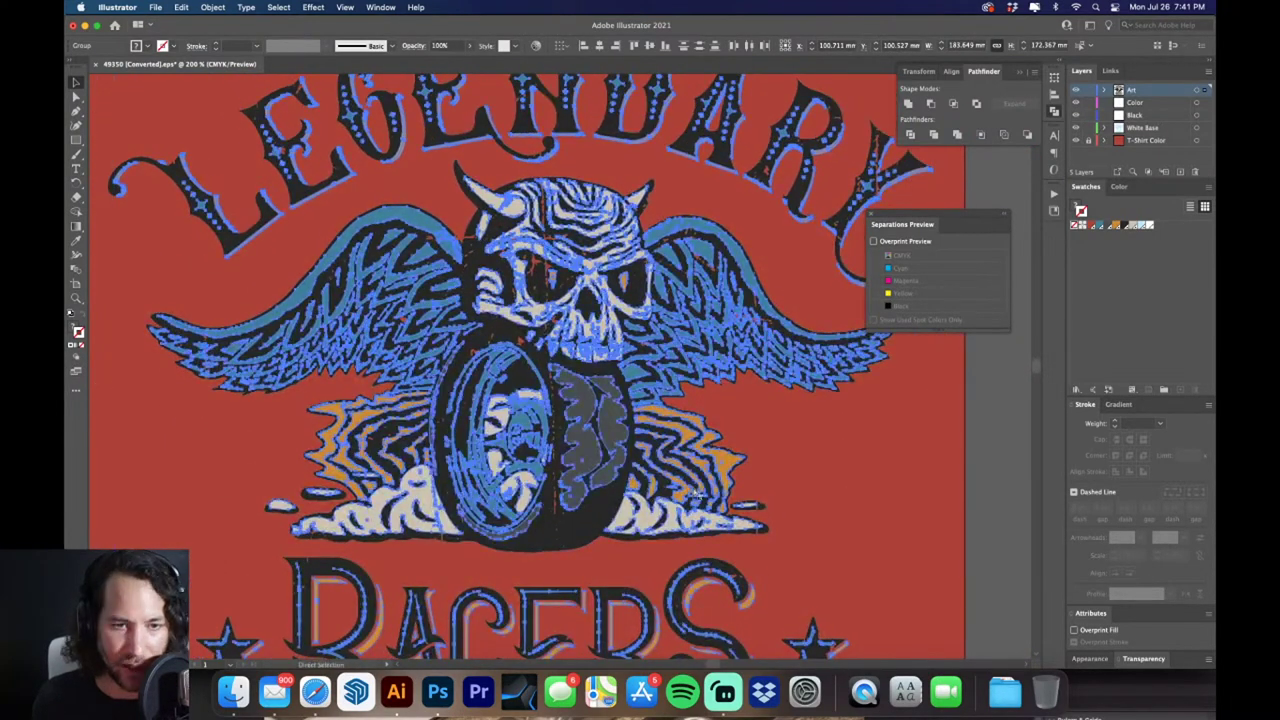
{"action": "key", "text": "shift+super+a"}
{"action": "key", "text": "super+minus"}
{"action": "key", "text": "super+minus"}
{"action": "left_click_drag", "start_coordinate": [582, 316], "coordinate": [582, 196]}
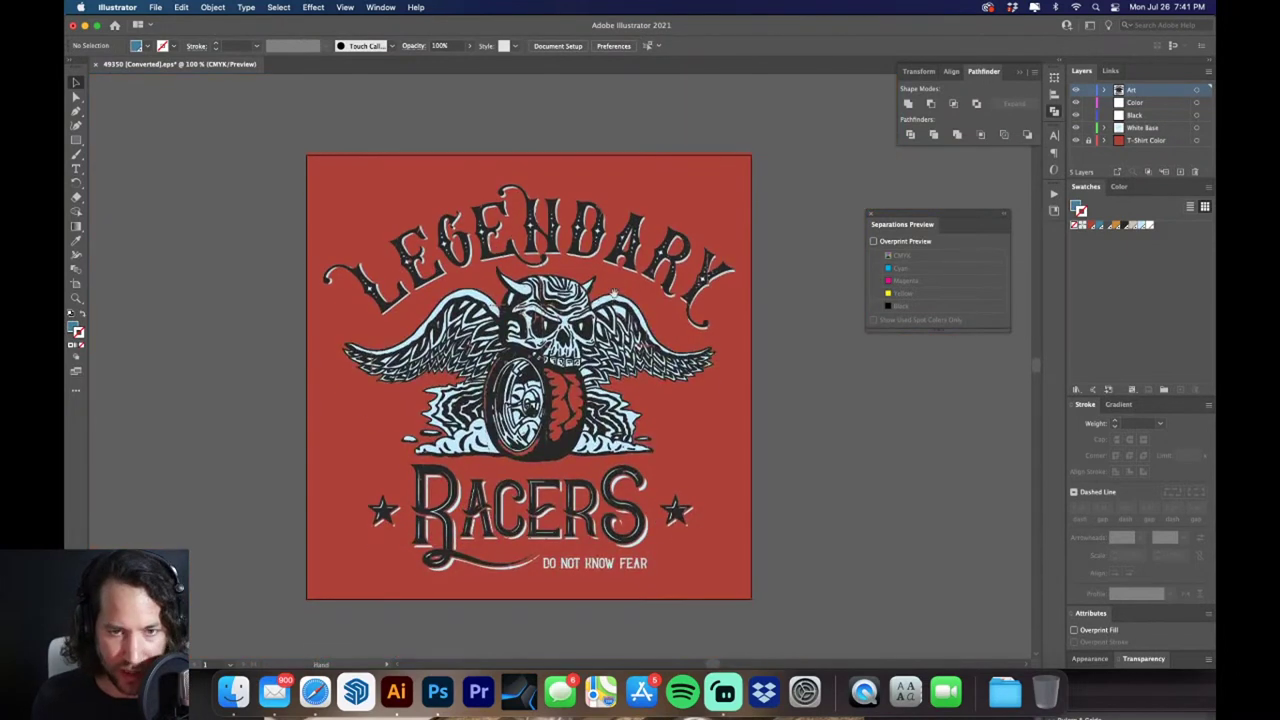
Toggle the Art, Color and White Base layers to compare, then show them all again
{"action": "left_click", "coordinate": [1150, 104]}
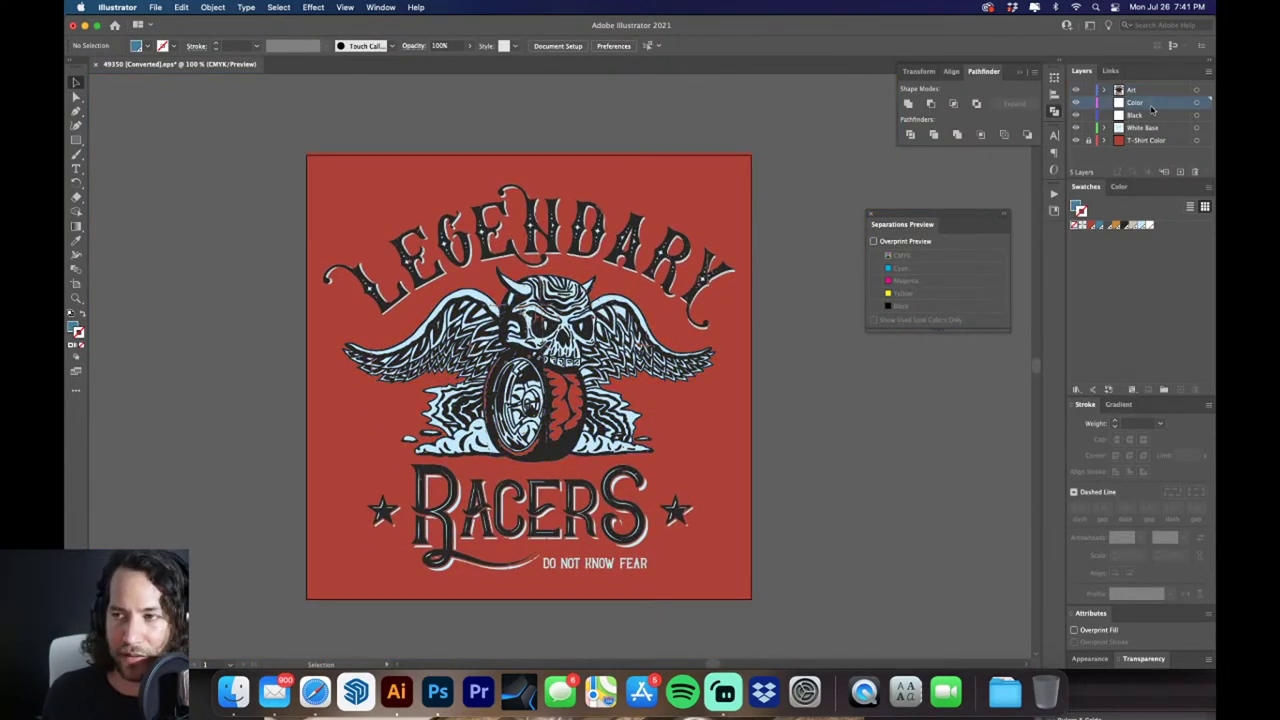
{"action": "left_click", "coordinate": [1150, 104], "text": "alt"}
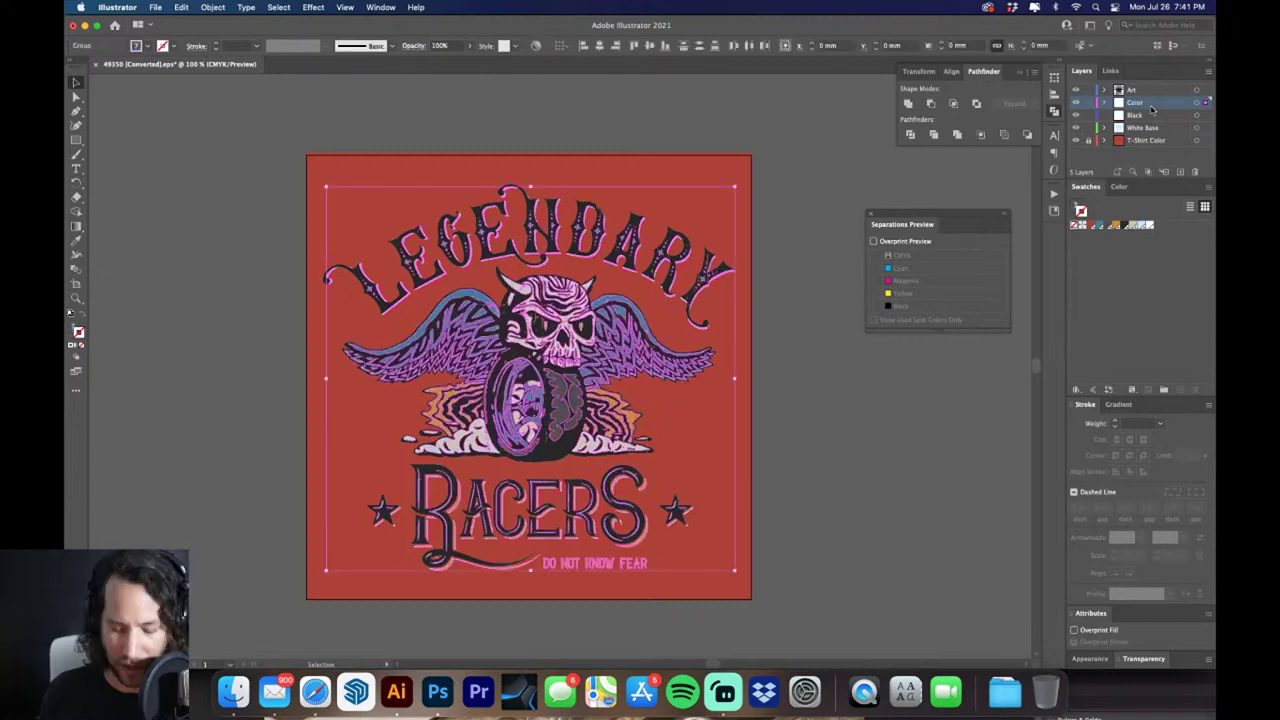
{"action": "left_click", "coordinate": [1076, 102], "text": "super"}
{"action": "left_click", "coordinate": [783, 147]}
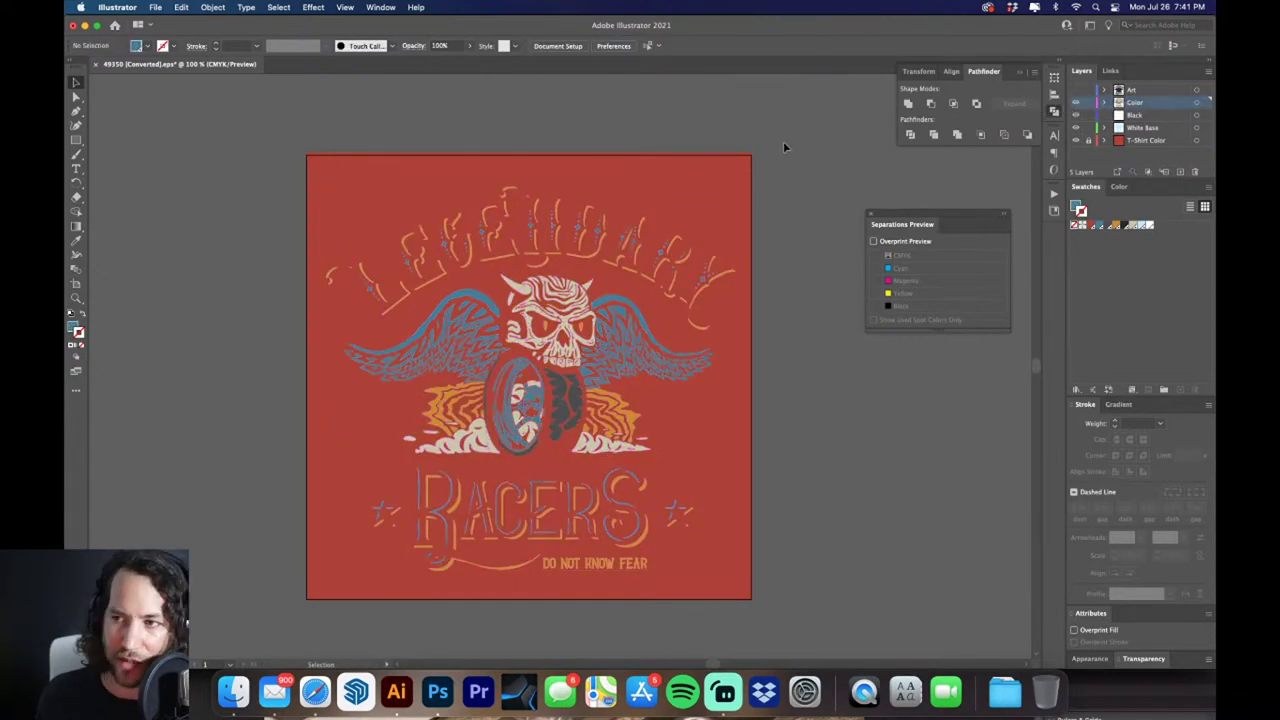
{"action": "key", "text": "super+equal"}
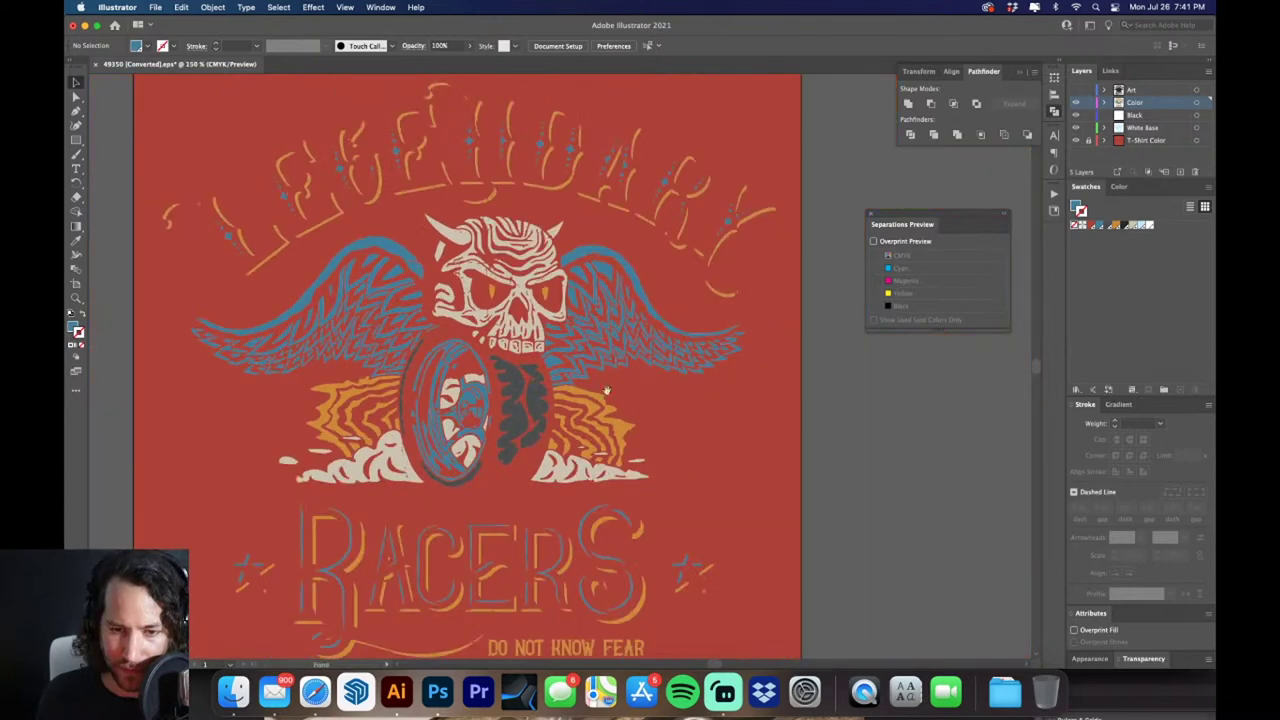
{"action": "left_click_drag", "start_coordinate": [606, 390], "coordinate": [688, 336]}
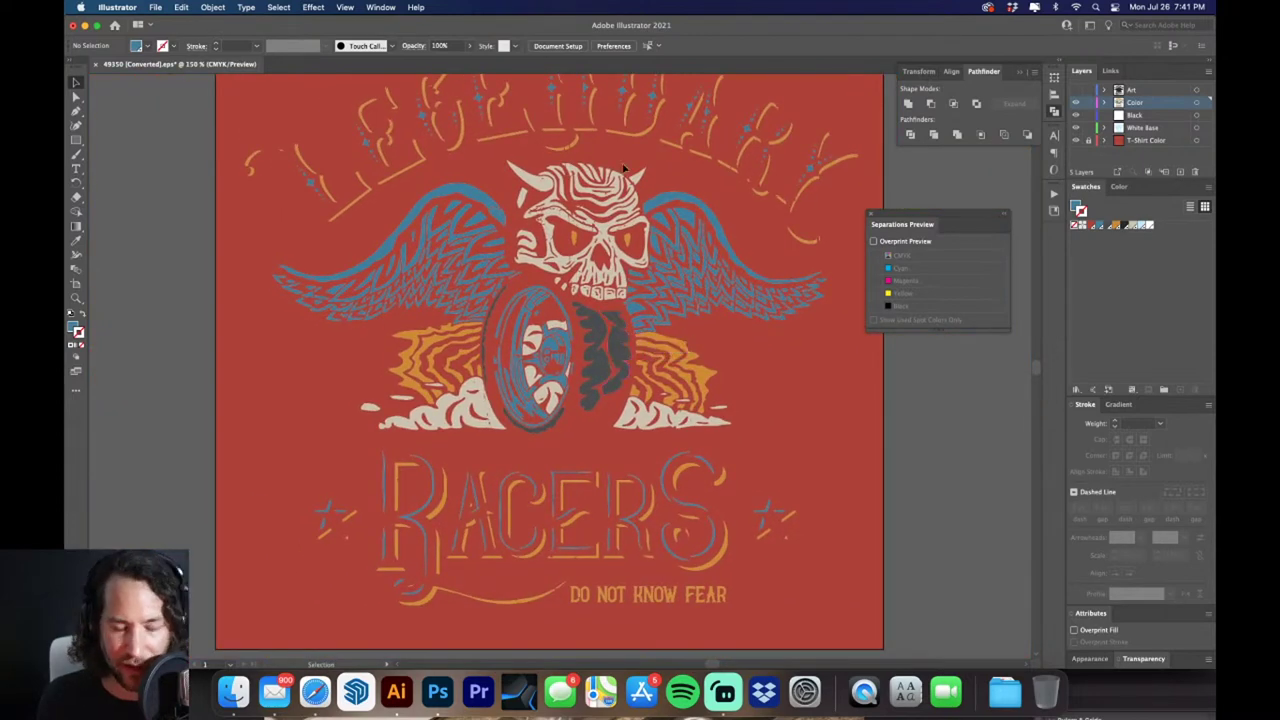
{"action": "left_click", "coordinate": [1076, 103]}
{"action": "left_click", "coordinate": [1076, 128]}
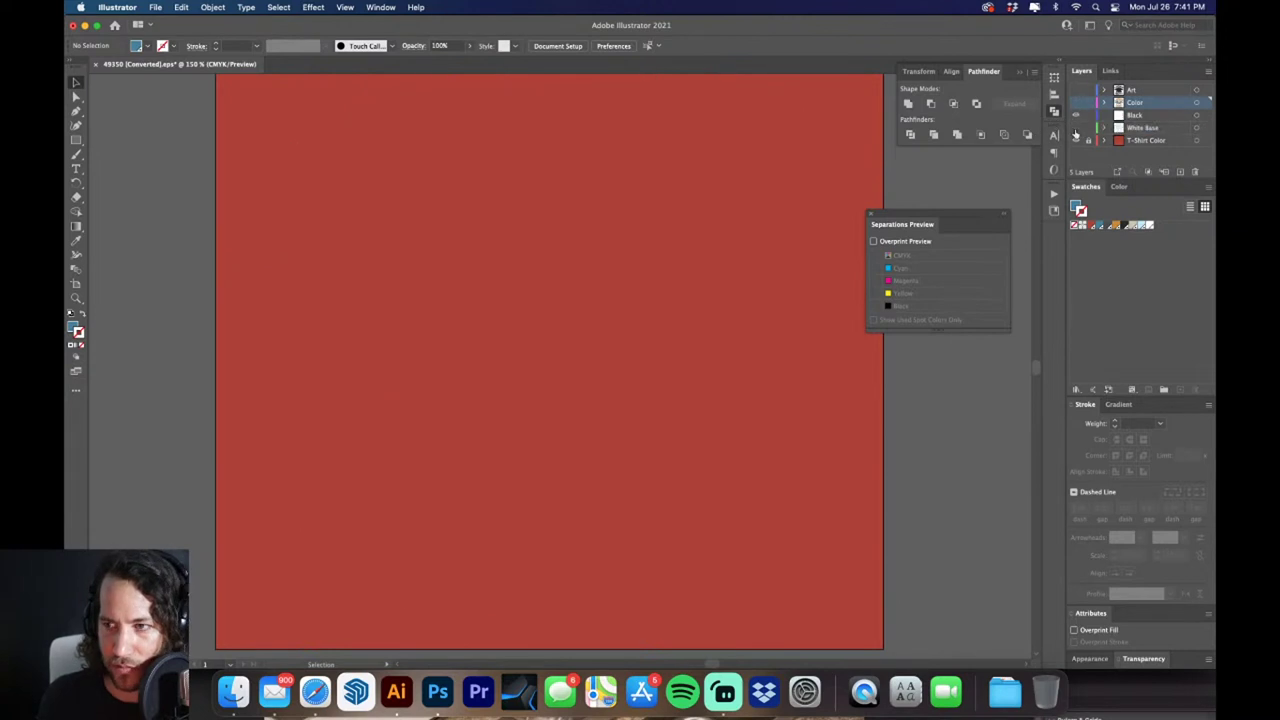
{"action": "left_click", "coordinate": [1077, 89]}
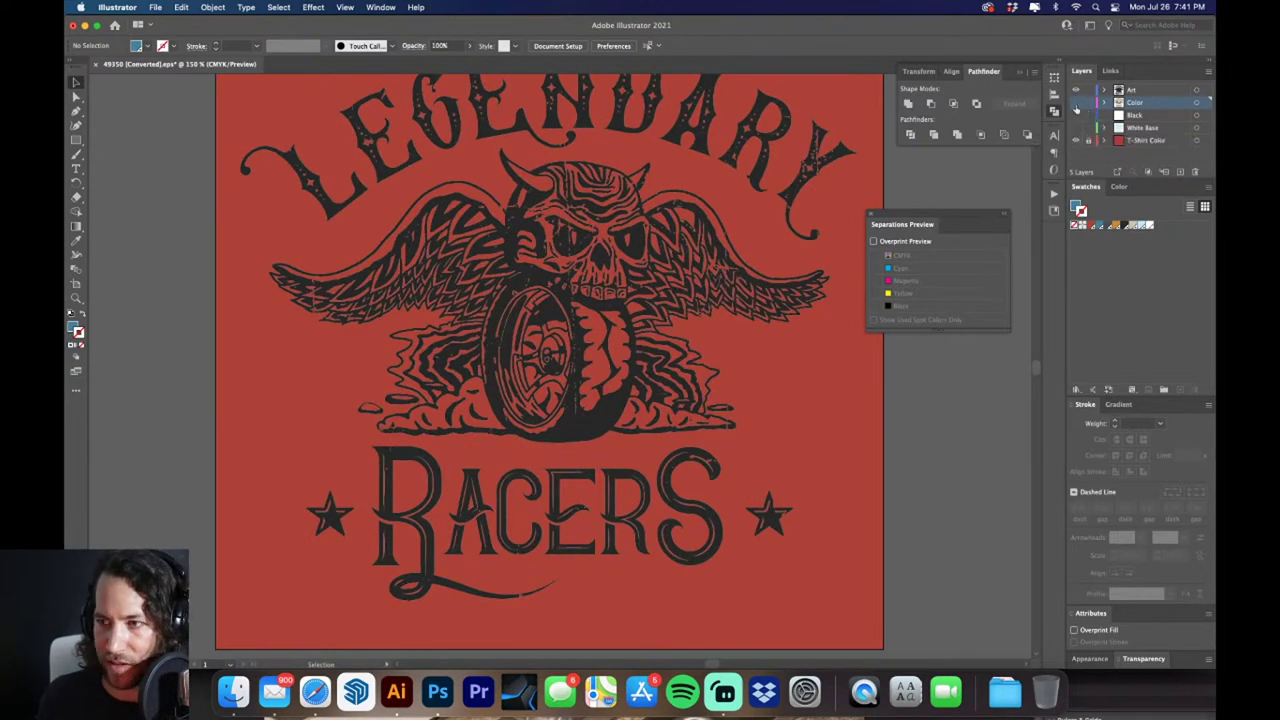
{"action": "left_click_drag", "start_coordinate": [1076, 128], "coordinate": [1076, 103]}
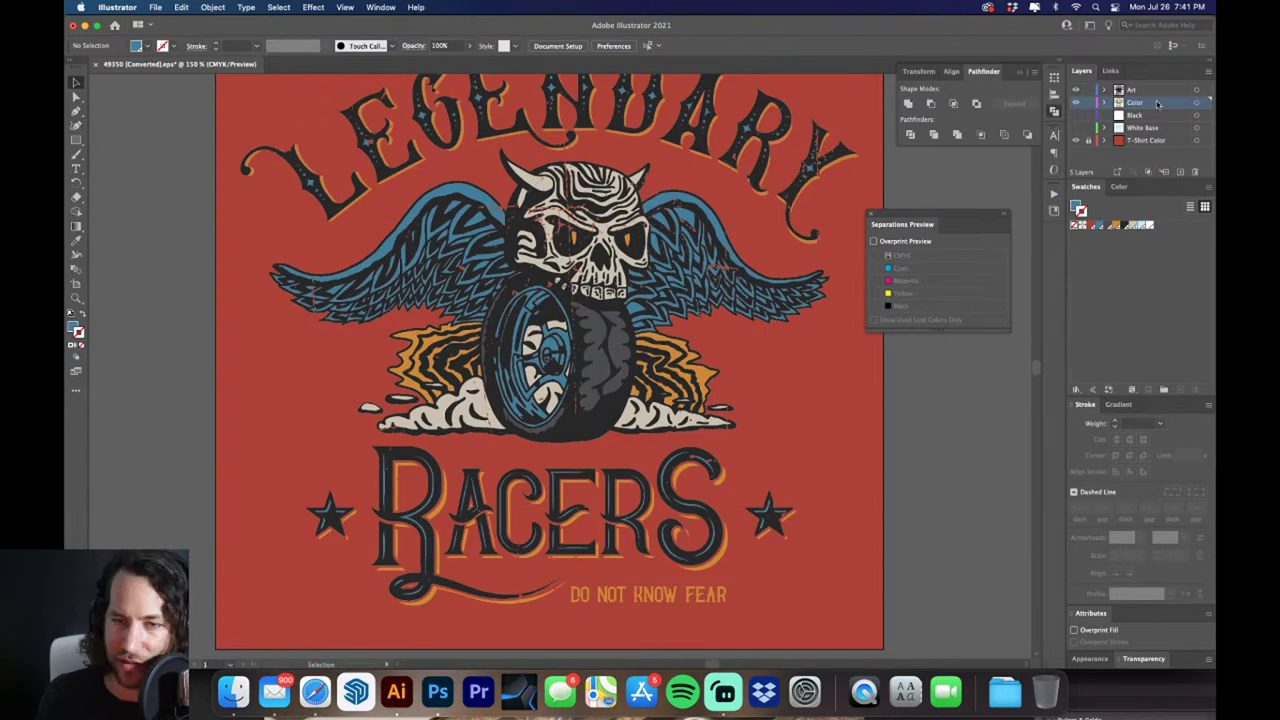
Select the Art layer's linework for copying, then hide the Art layer
{"action": "left_click", "coordinate": [1157, 91], "text": "alt"}
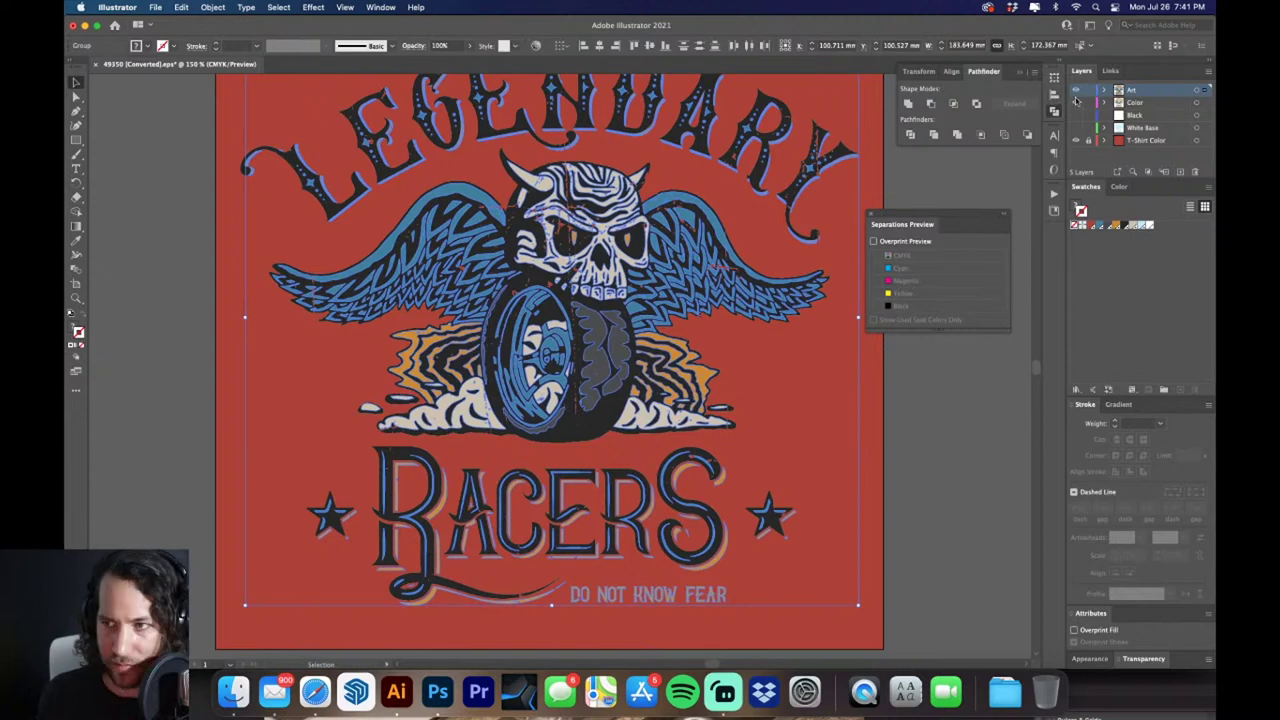
{"action": "key", "text": "super+shift+a"}
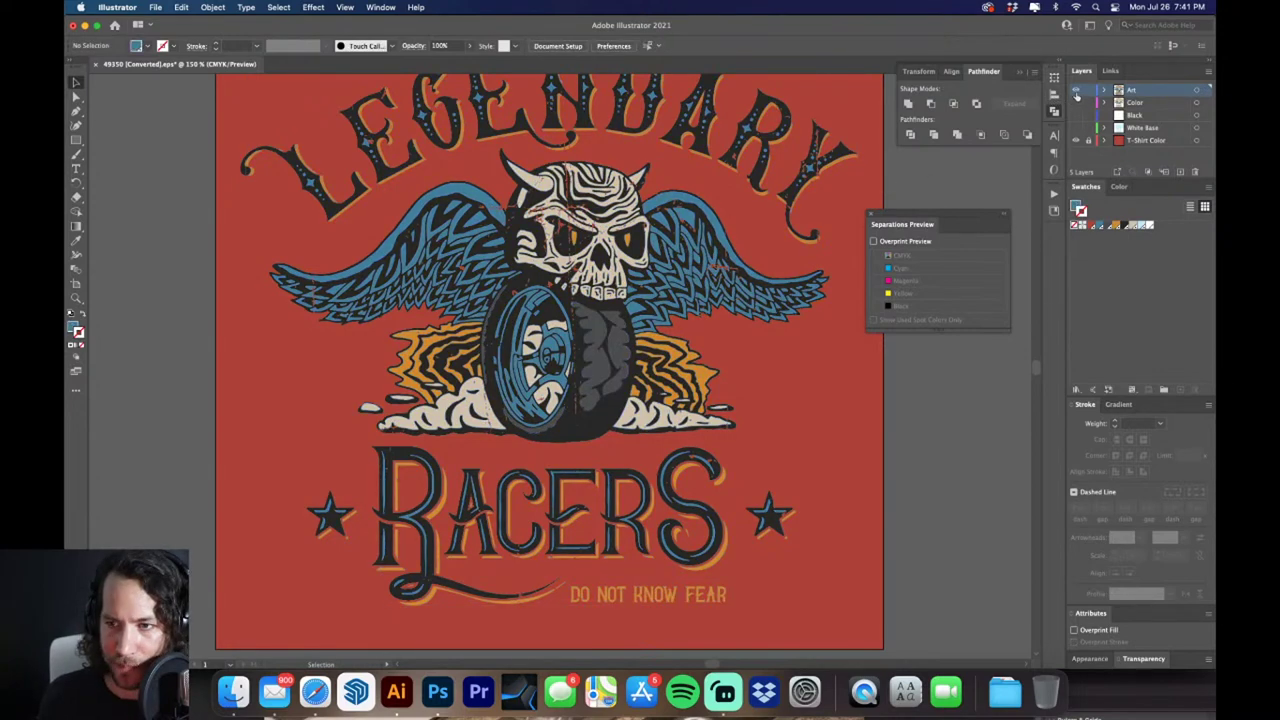
{"action": "left_click", "coordinate": [1076, 91]}
{"action": "left_click", "coordinate": [1076, 91]}
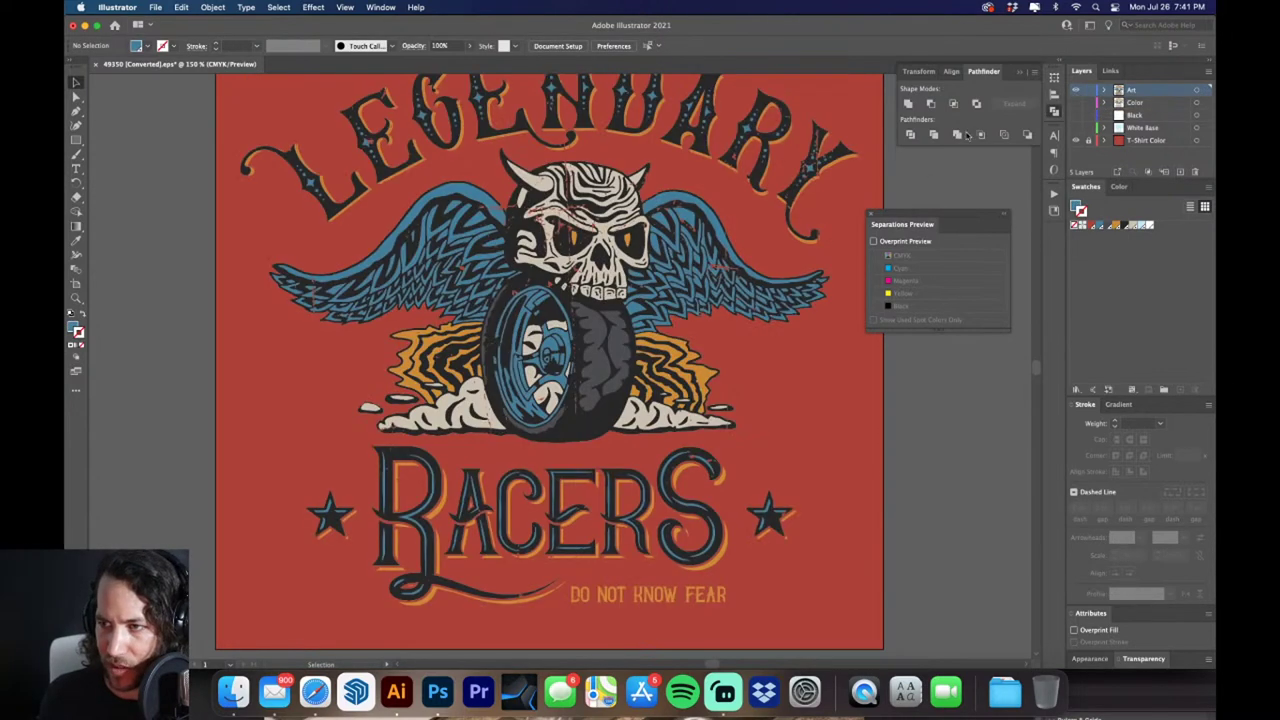
{"action": "scroll", "coordinate": [740, 195], "scroll_direction": "up", "scroll_amount": 10}
{"action": "scroll", "coordinate": [700, 260], "scroll_direction": "up", "scroll_amount": 3}
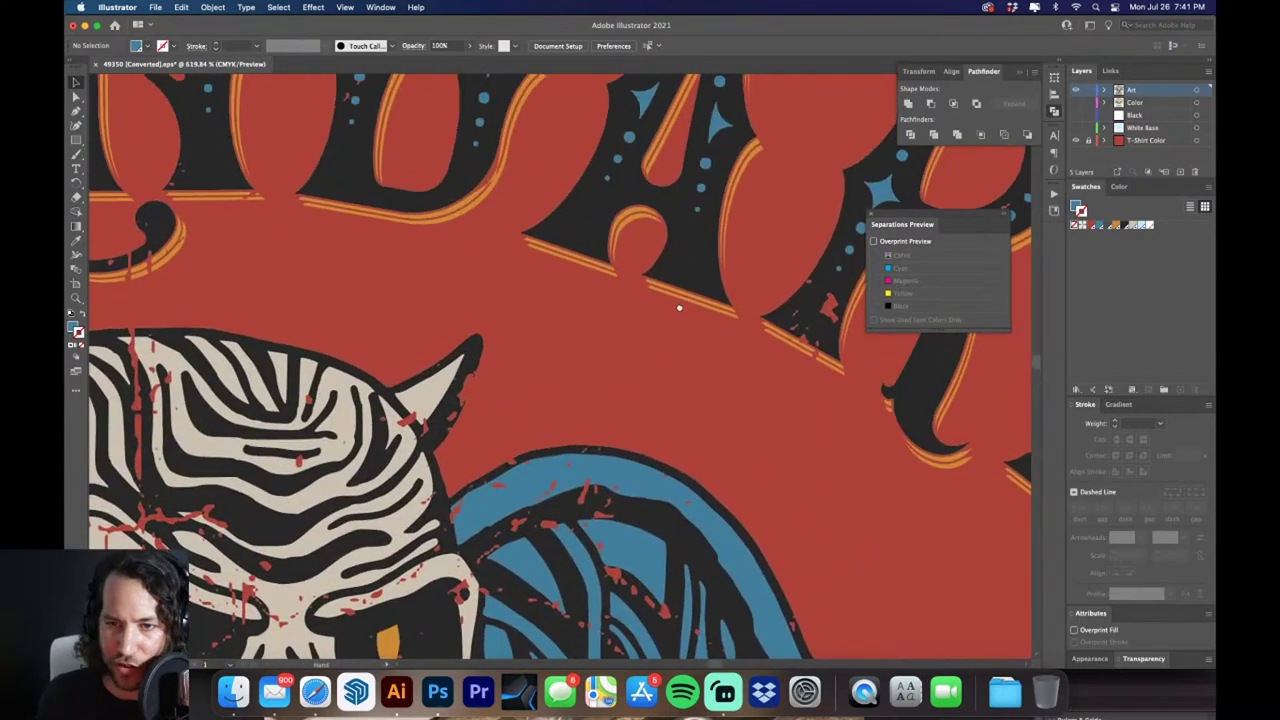
{"action": "left_click", "coordinate": [697, 250]}
{"action": "scroll", "coordinate": [697, 250], "scroll_direction": "down", "scroll_amount": 10}
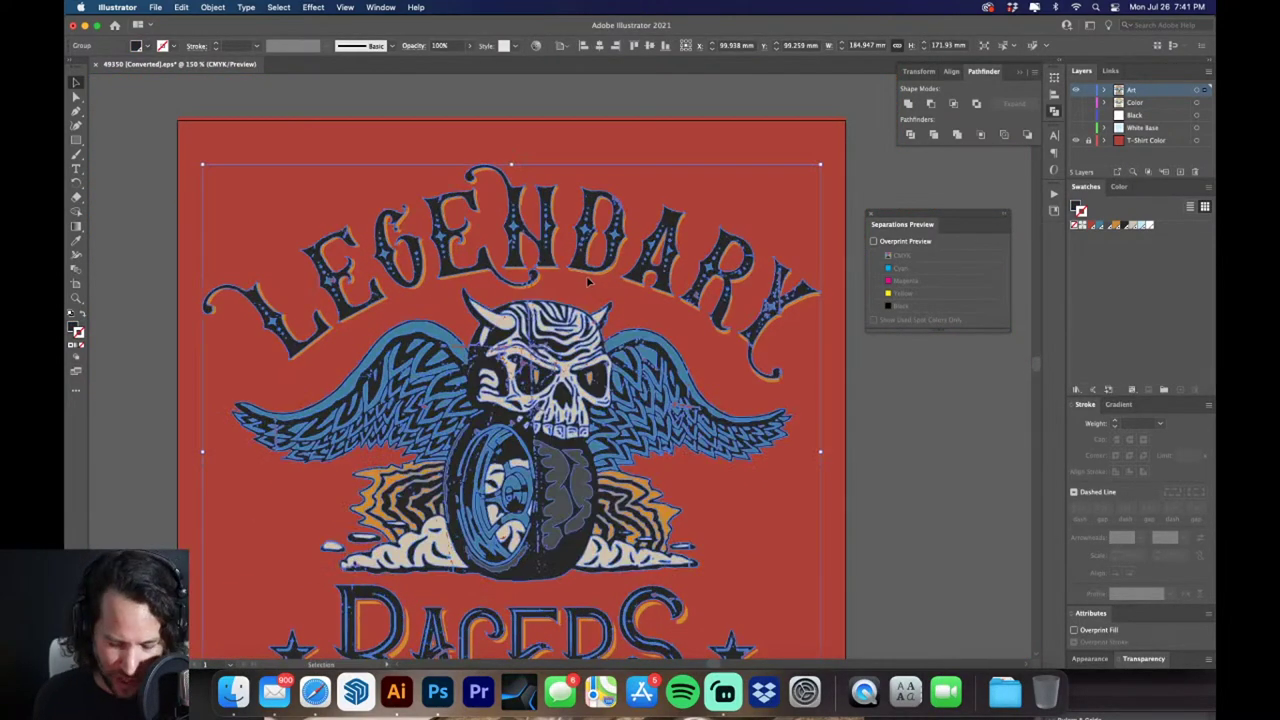
{"action": "left_click", "coordinate": [617, 97]}
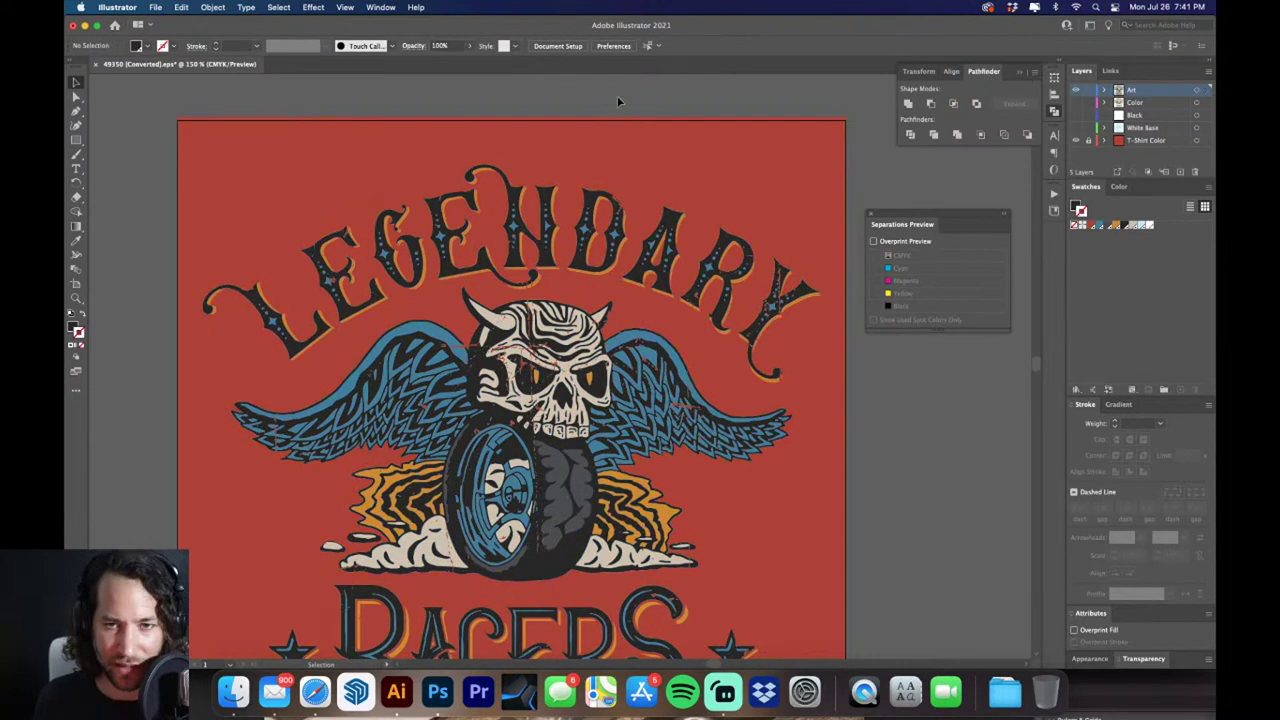
{"action": "left_click", "coordinate": [1077, 91]}
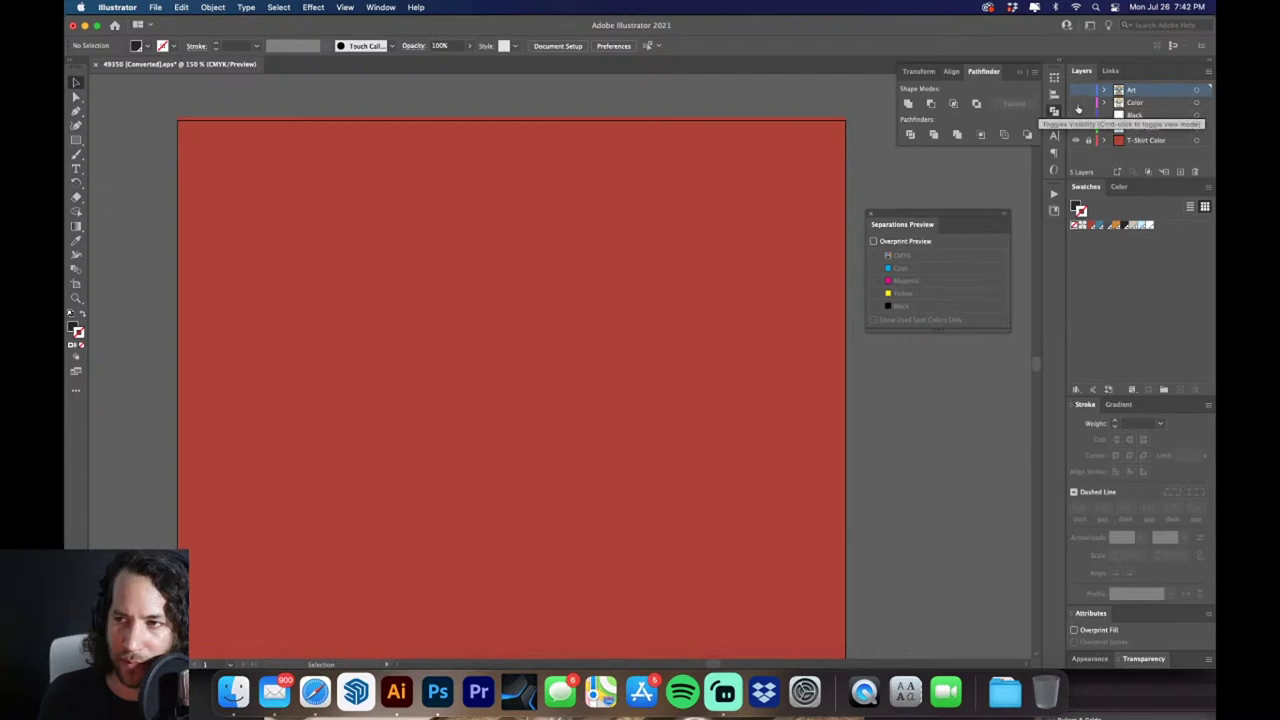
Paste the linework in place on the Black layer and move Black above Color
{"action": "left_click", "coordinate": [1160, 116]}
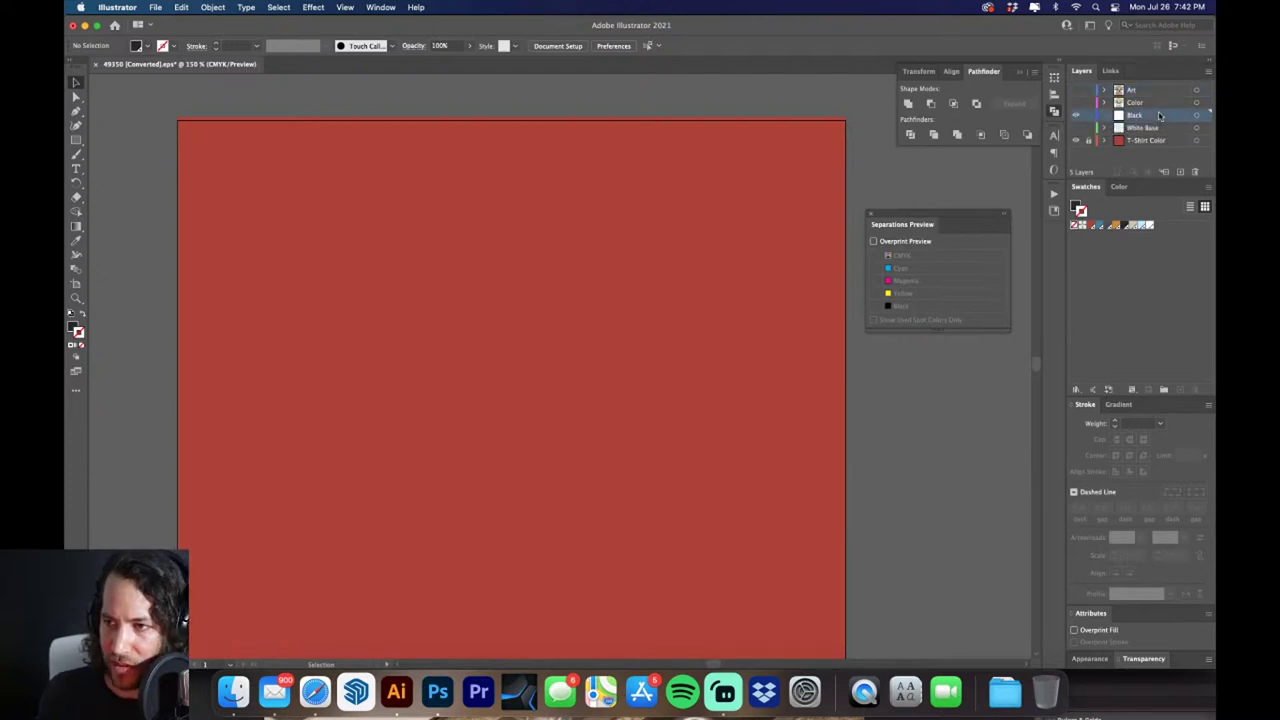
{"action": "key", "text": "super+shift+v"}
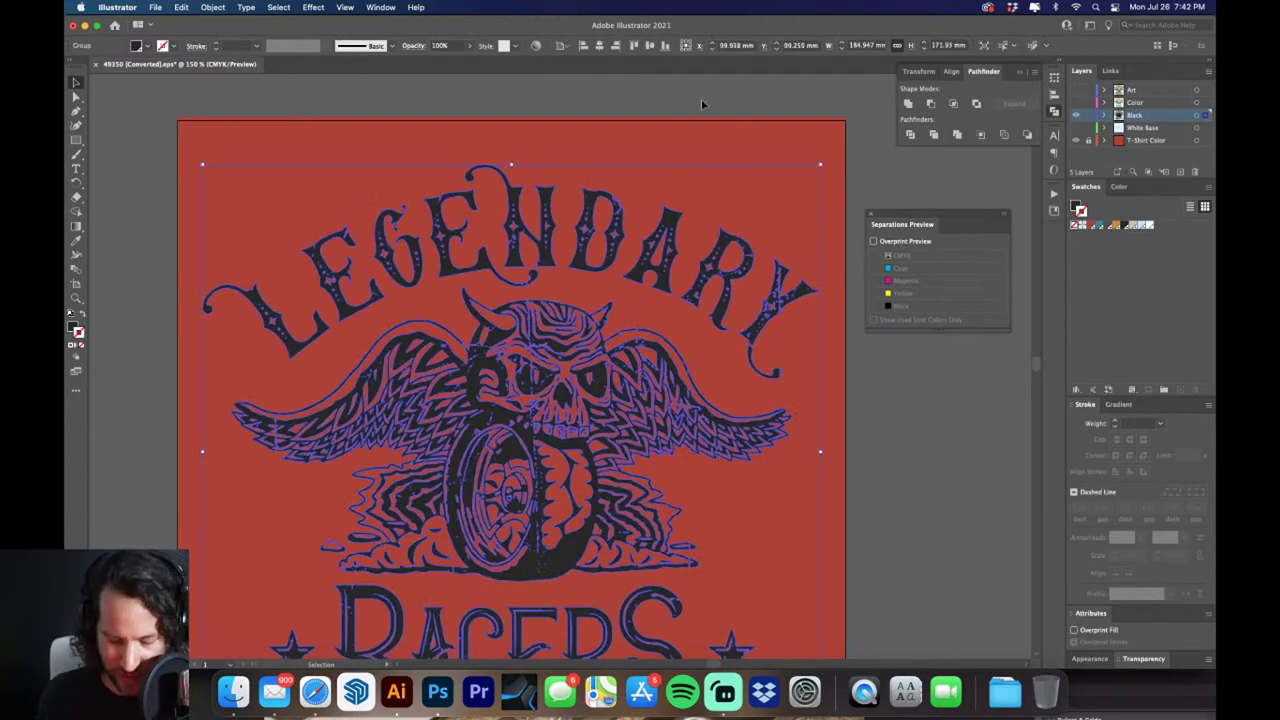
{"action": "left_click", "coordinate": [672, 90]}
{"action": "key", "text": "z"}
{"action": "left_click", "coordinate": [671, 343], "text": "alt"}
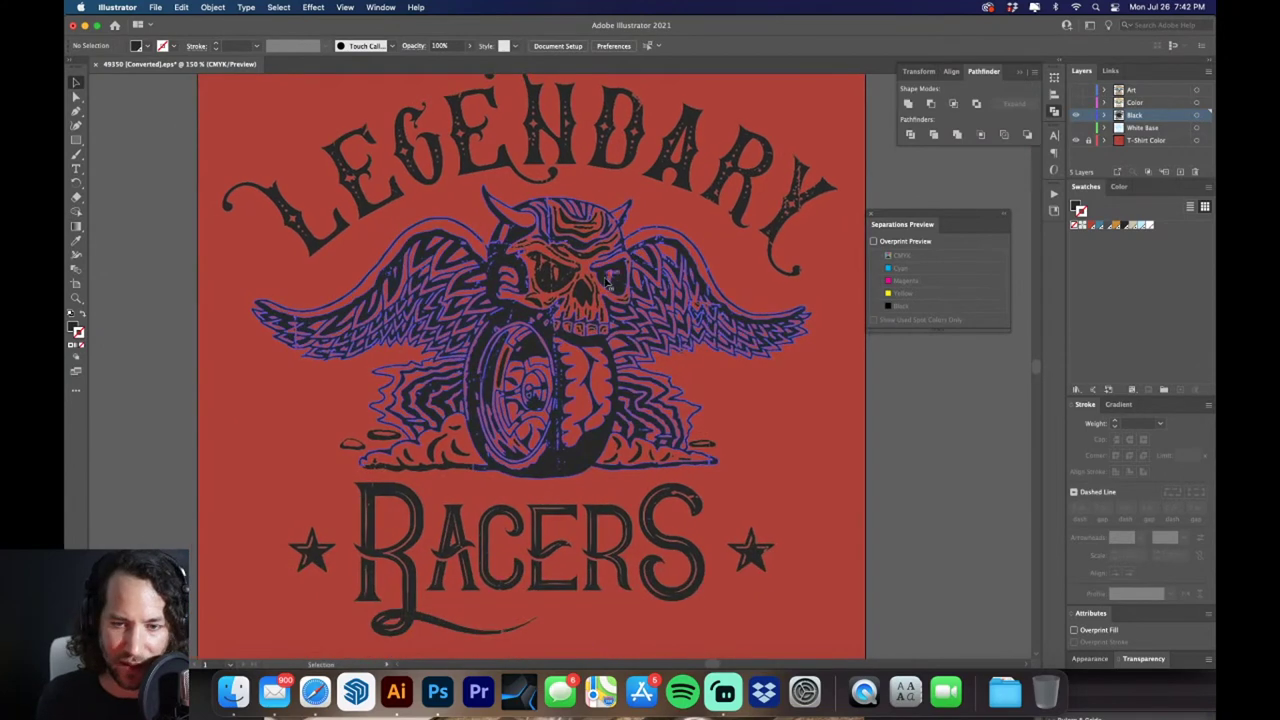
{"action": "scroll", "coordinate": [630, 355], "scroll_direction": "up", "scroll_amount": 2}
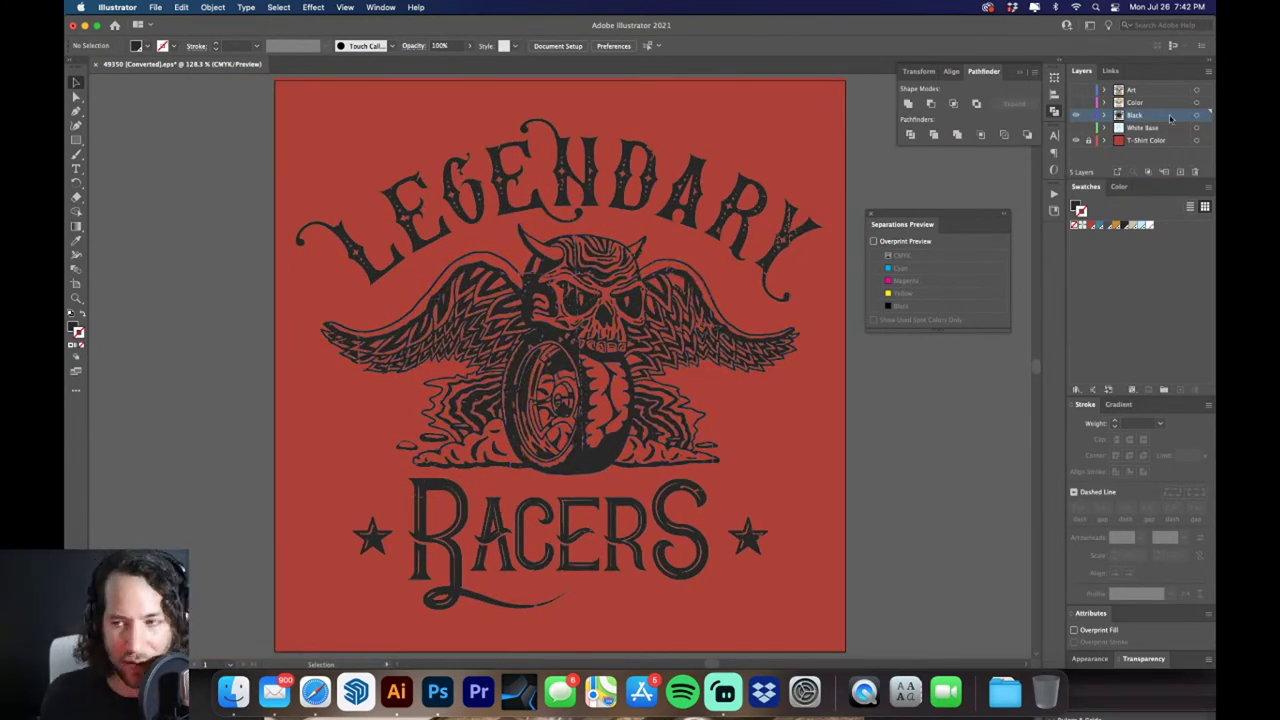
{"action": "left_click_drag", "start_coordinate": [1171, 117], "coordinate": [1174, 102]}
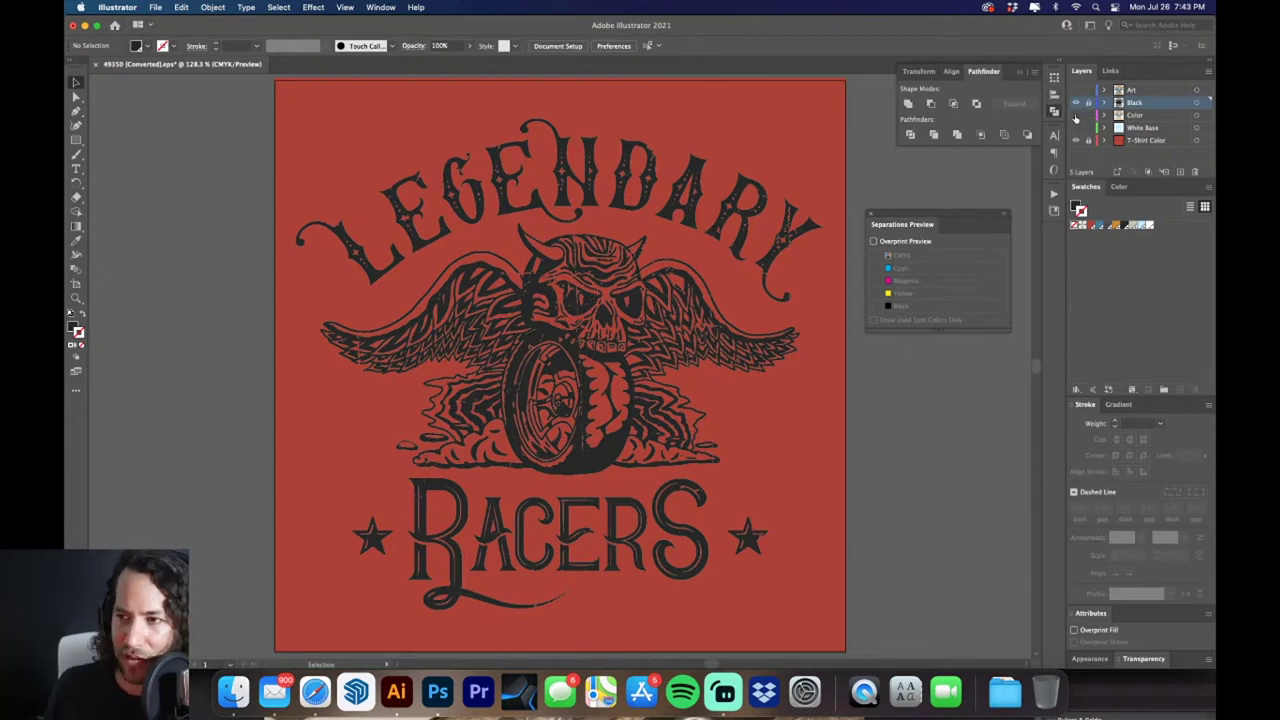
Hide the Black layer and show the White Base and Color layers
{"action": "left_click", "coordinate": [1076, 103]}
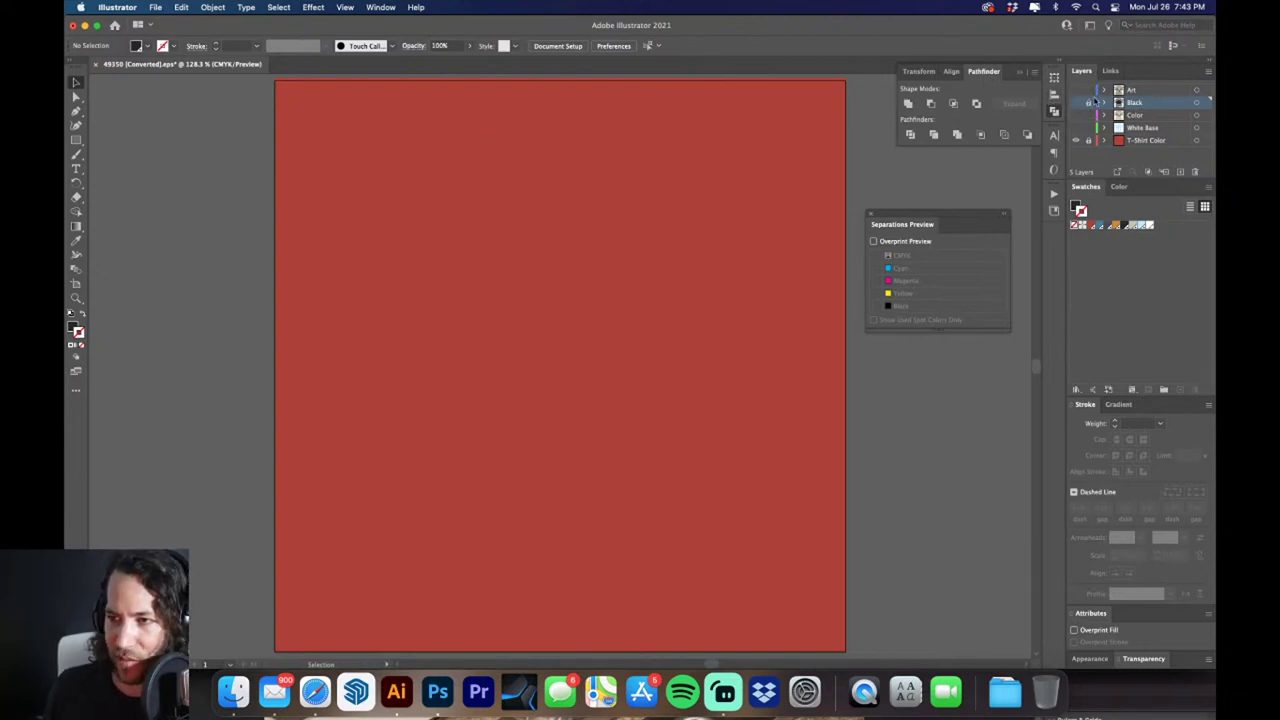
{"action": "left_click", "coordinate": [1076, 128]}
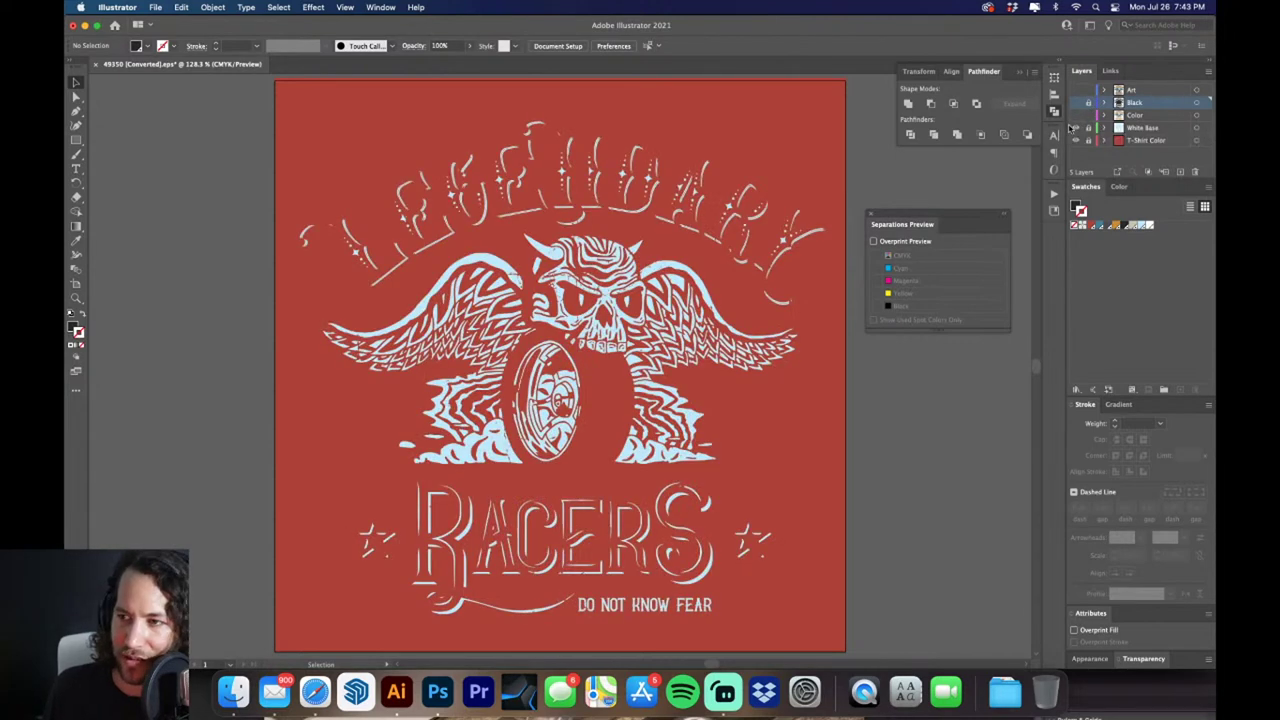
{"action": "left_click", "coordinate": [1076, 115]}
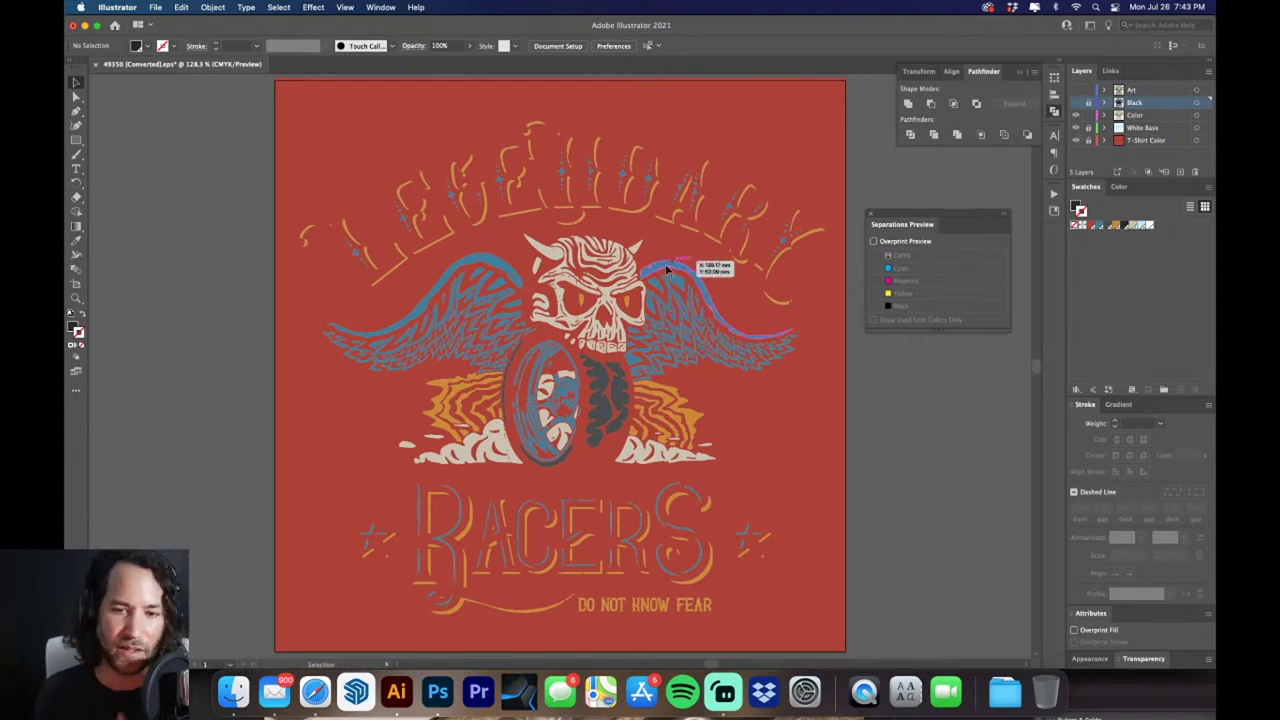
Zoom in on the skull and select its colour group to inspect the horn tip
{"action": "scroll", "coordinate": [600, 346], "scroll_direction": "up", "scroll_amount": 2}
{"action": "scroll", "coordinate": [615, 346], "scroll_direction": "up", "scroll_amount": 3}
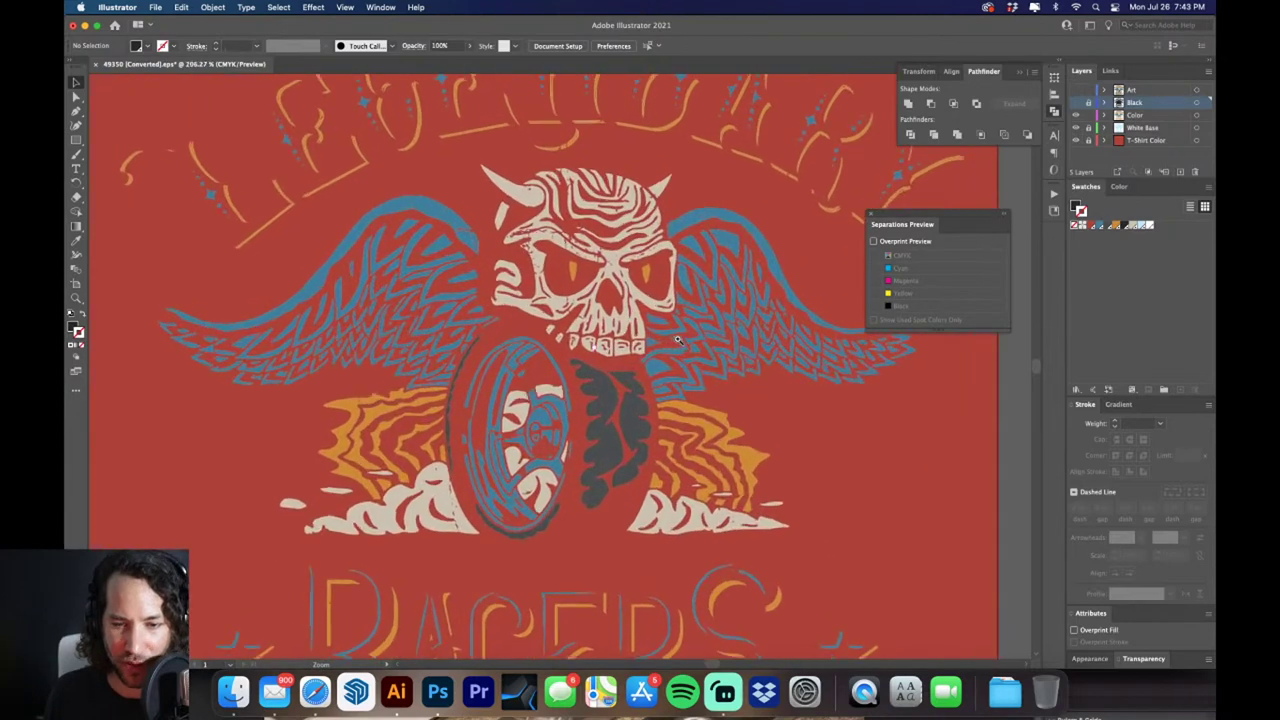
{"action": "scroll", "coordinate": [578, 308], "scroll_direction": "up", "scroll_amount": 3}
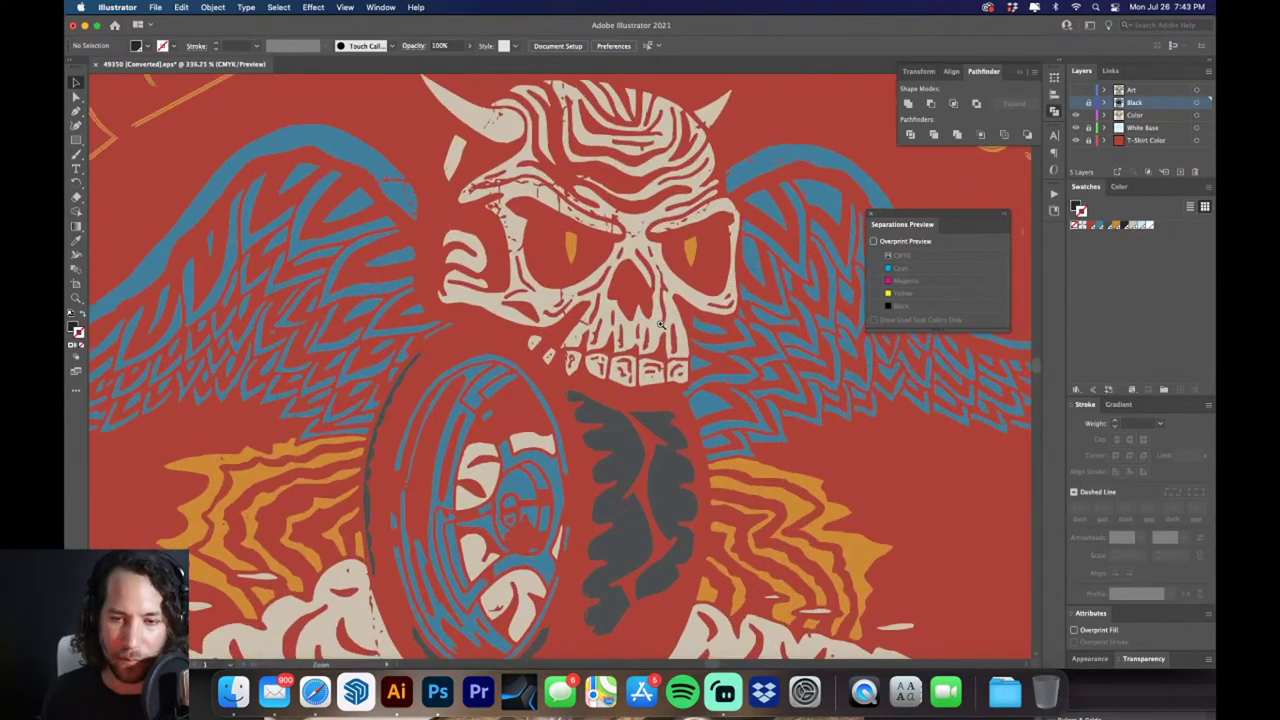
{"action": "left_click", "coordinate": [541, 299]}
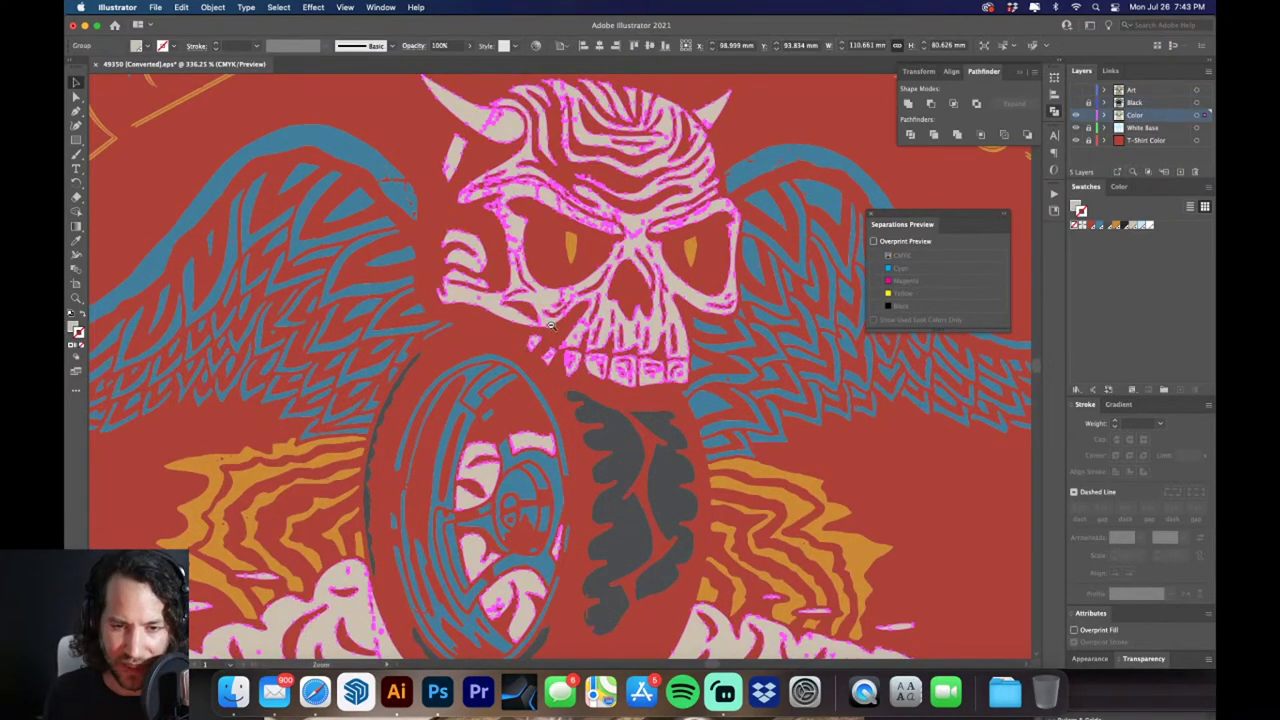
{"action": "key", "text": "super+minus"}
{"action": "key", "text": "super+minus"}
{"action": "key", "text": "super+minus"}
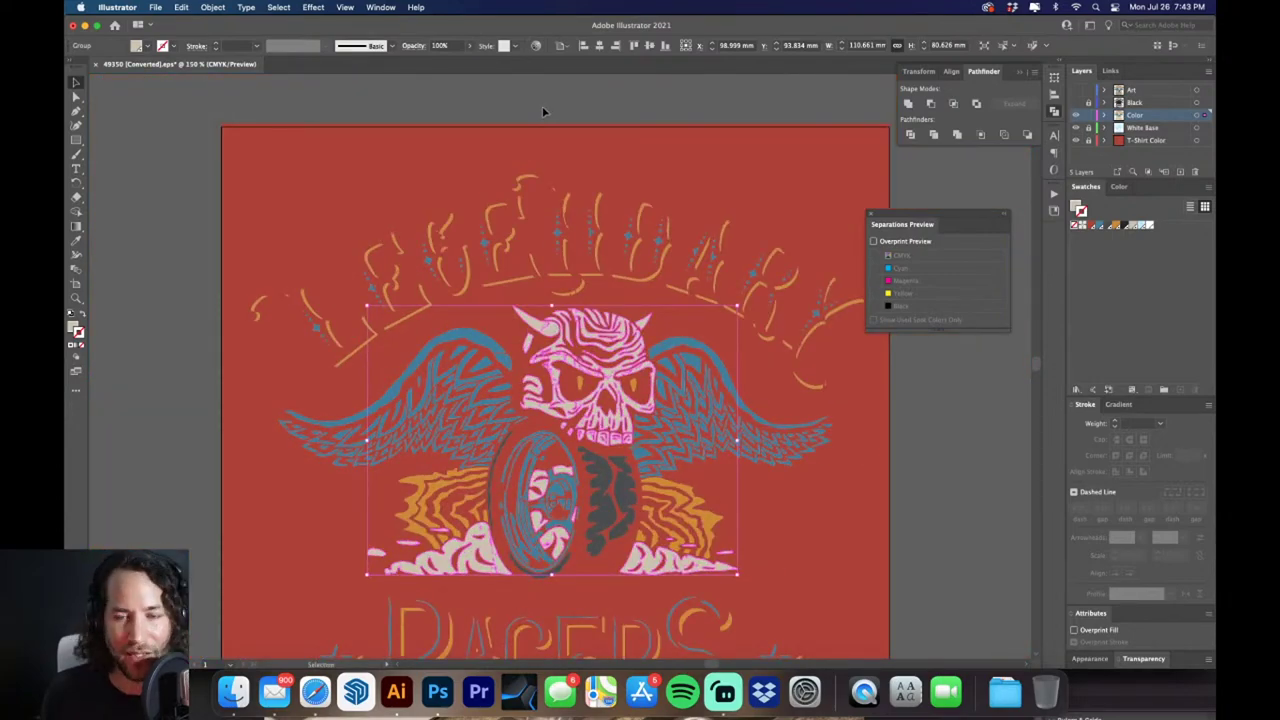
{"action": "left_click", "coordinate": [543, 111]}
{"action": "scroll", "coordinate": [490, 305], "scroll_direction": "up", "scroll_amount": 3}
{"action": "scroll", "coordinate": [640, 380], "scroll_direction": "up", "scroll_amount": 3}
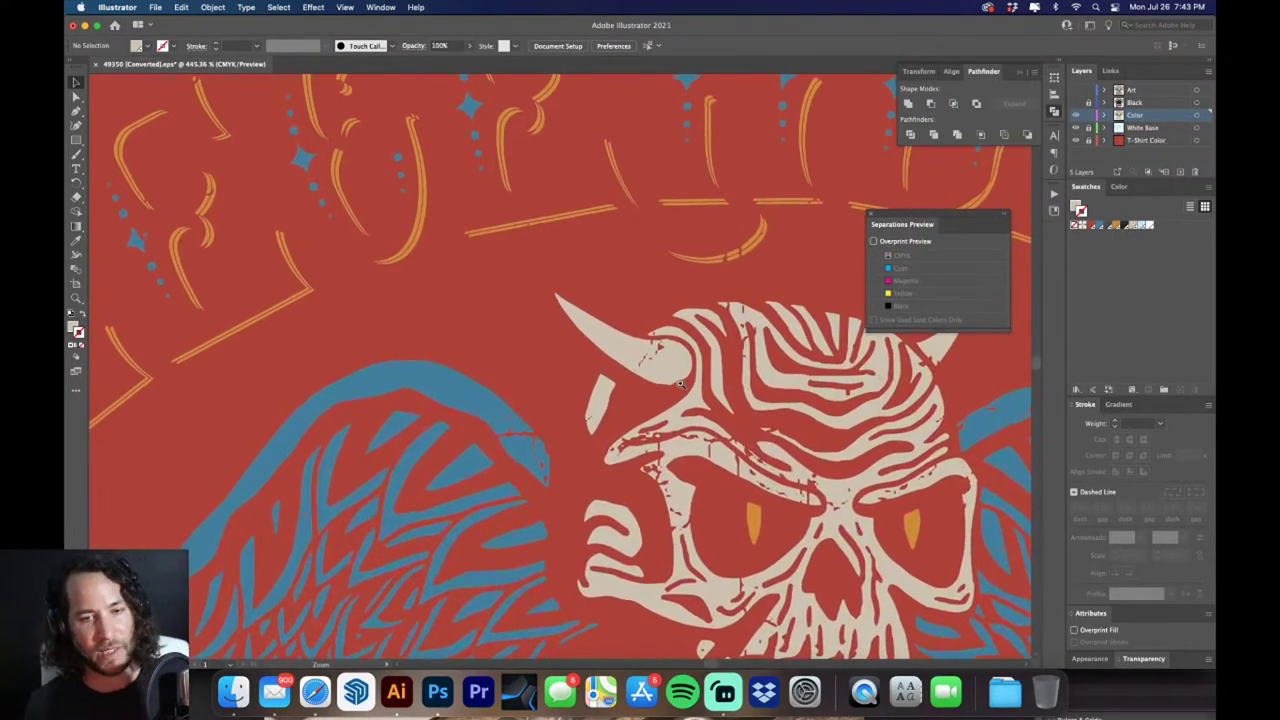
{"action": "left_click", "coordinate": [568, 302]}
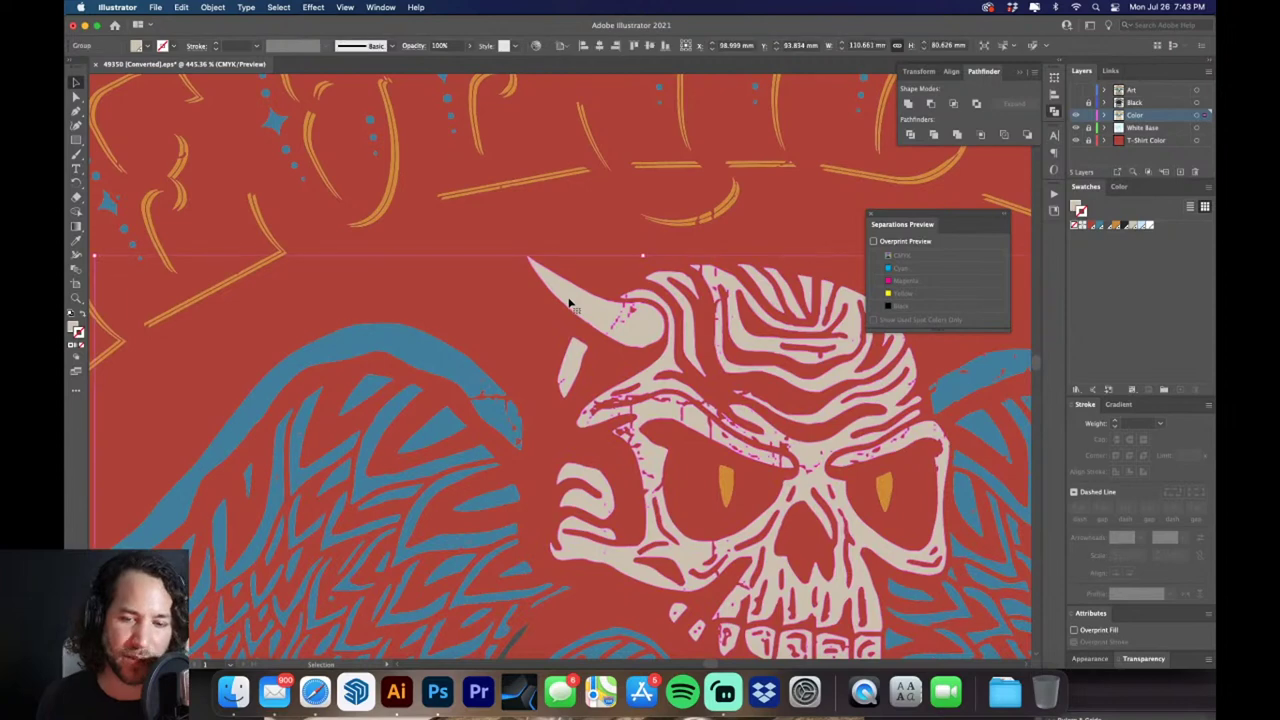
{"action": "scroll", "coordinate": [534, 281], "scroll_direction": "up", "scroll_amount": 5}
{"action": "left_click_drag", "start_coordinate": [717, 352], "coordinate": [604, 326]}
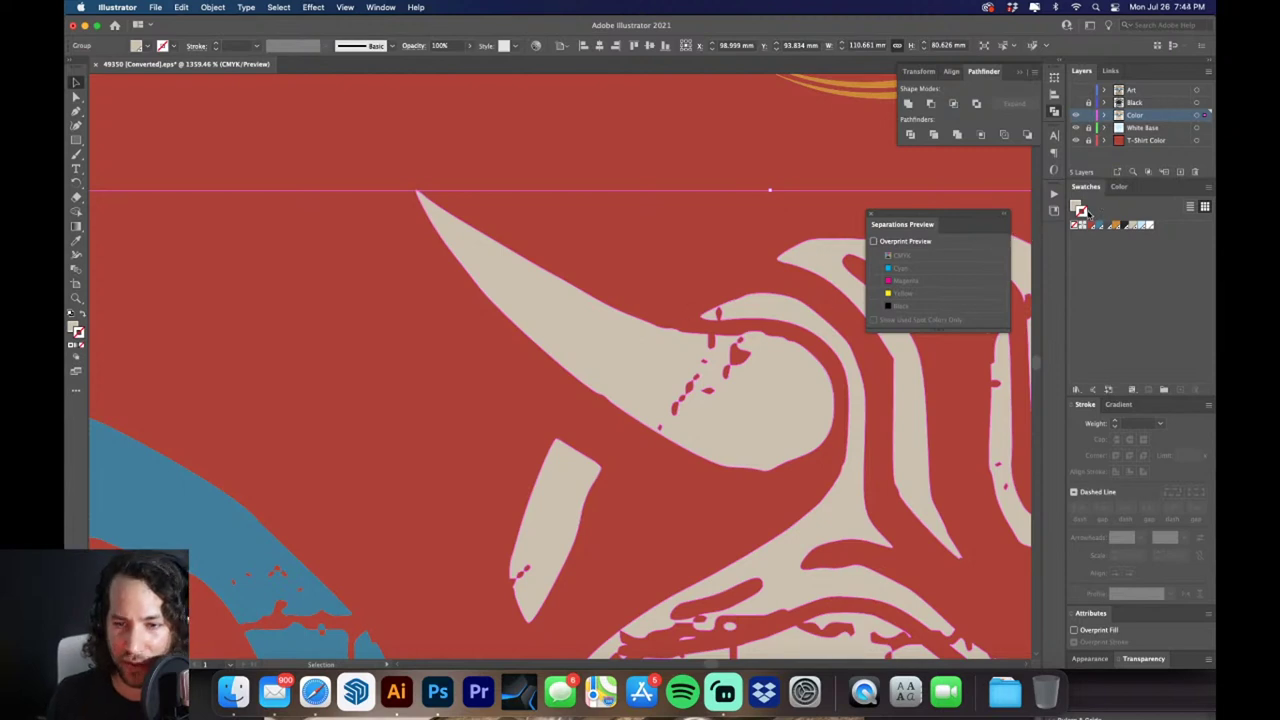
Apply the skull's beige fill colour as its stroke and compare the red gaps up close
{"action": "left_click", "coordinate": [1134, 226]}
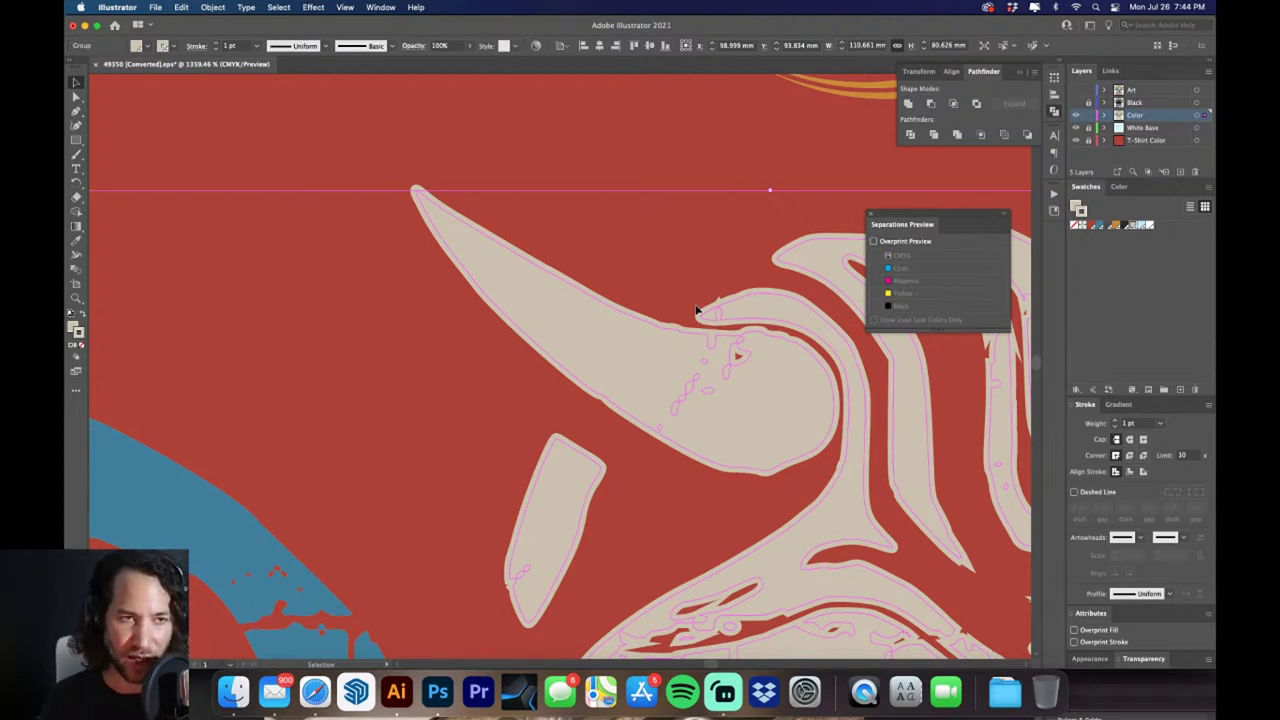
{"action": "key", "text": "super+space"}
{"action": "left_click", "coordinate": [694, 337]}
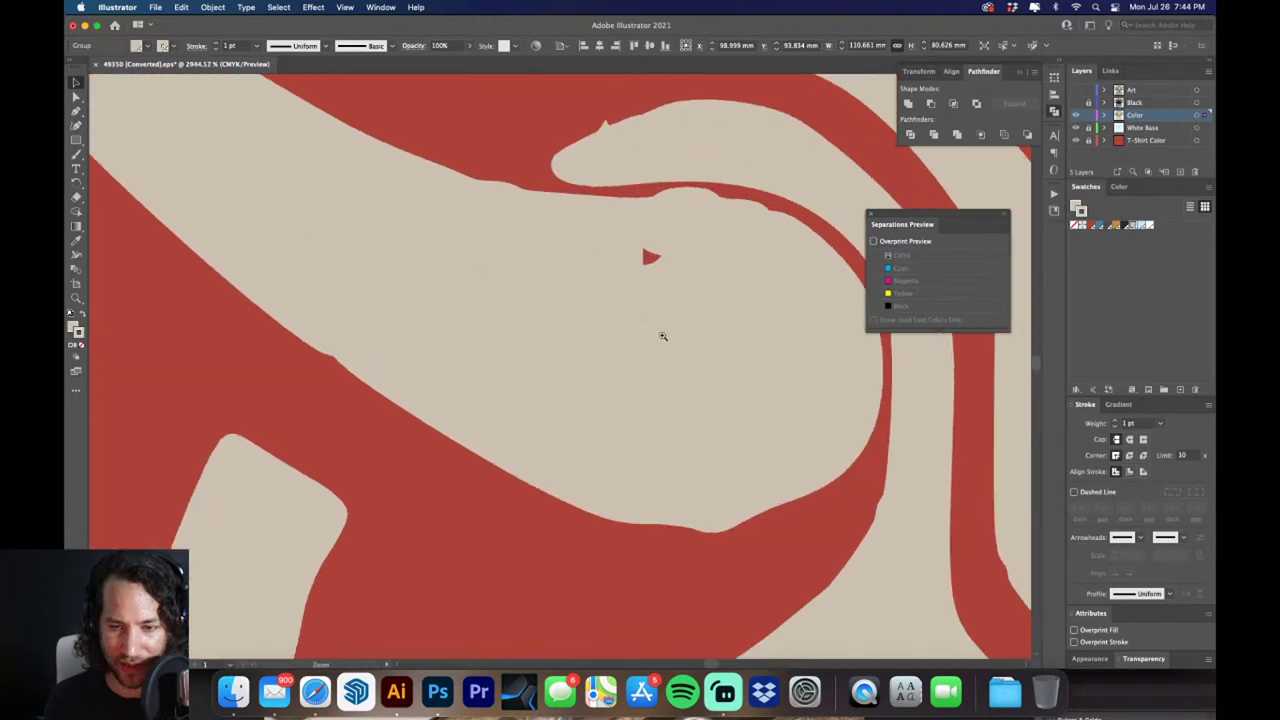
{"action": "left_click", "coordinate": [600, 223]}
{"action": "key", "text": "super+z"}
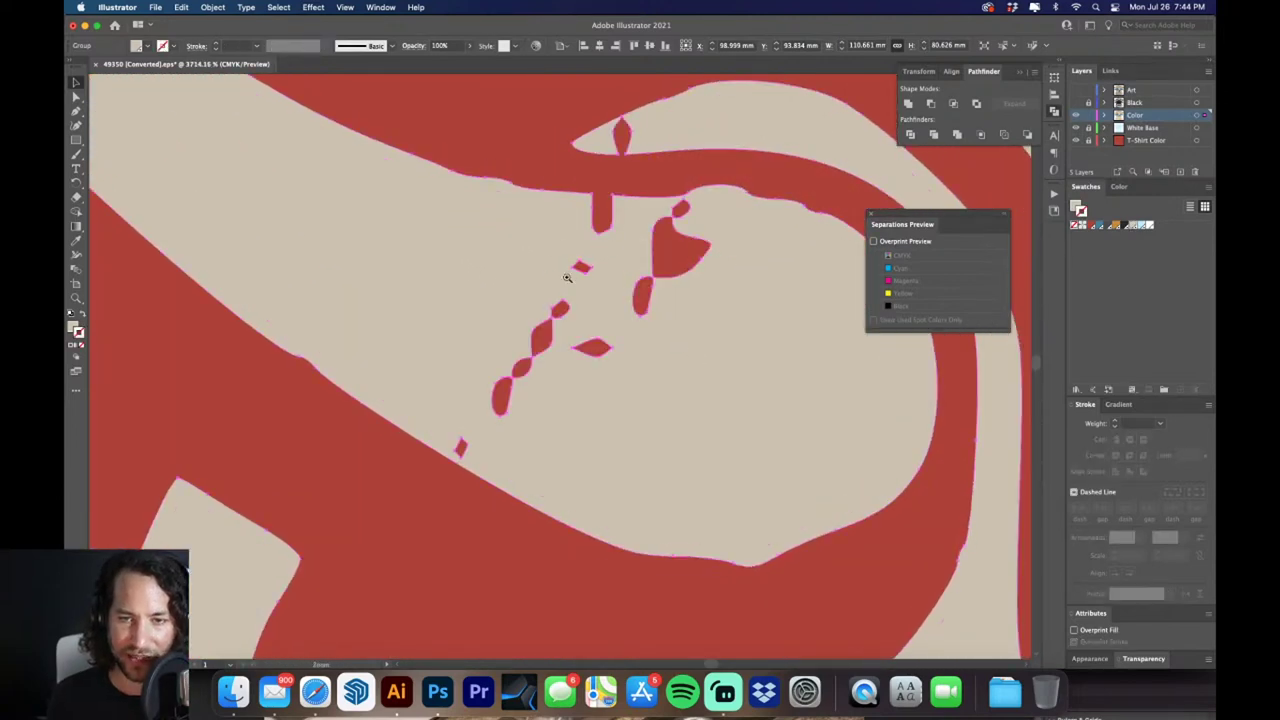
{"action": "left_click", "coordinate": [567, 277], "text": "alt+super"}
{"action": "left_click", "coordinate": [505, 260], "text": "alt+super"}
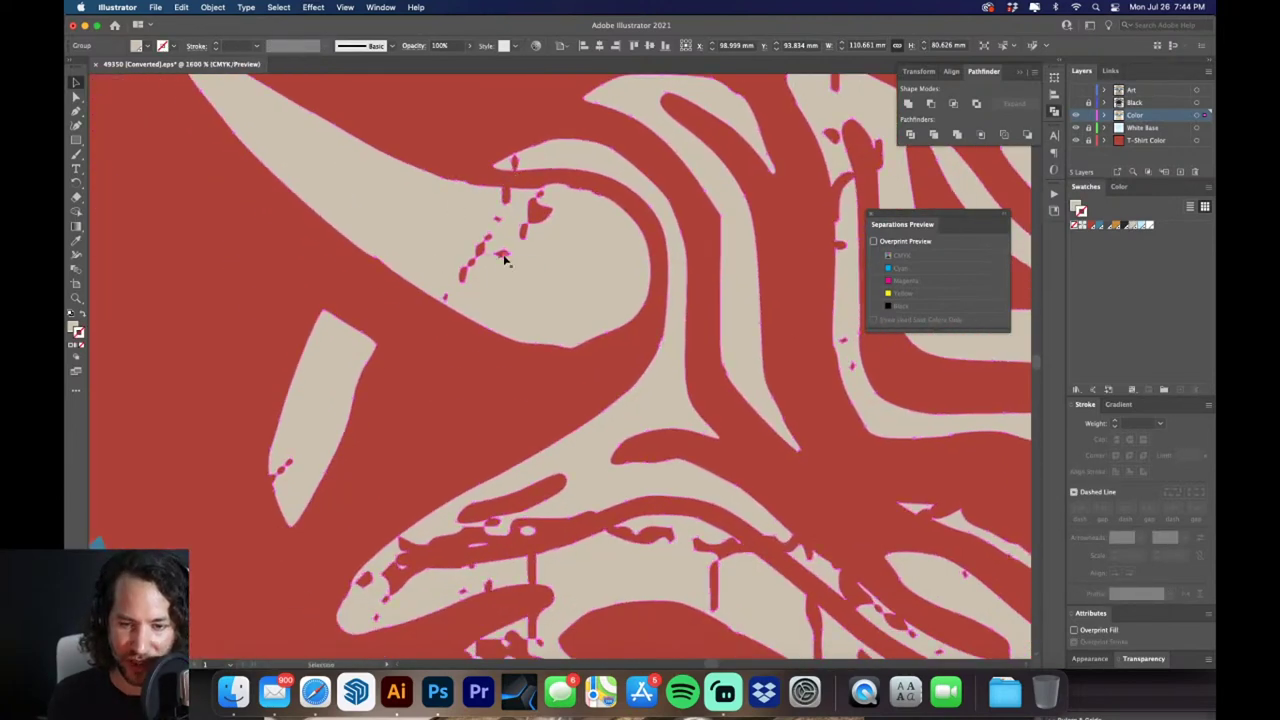
{"action": "key", "text": "super+space"}
{"action": "left_click_drag", "start_coordinate": [505, 260], "coordinate": [623, 229]}
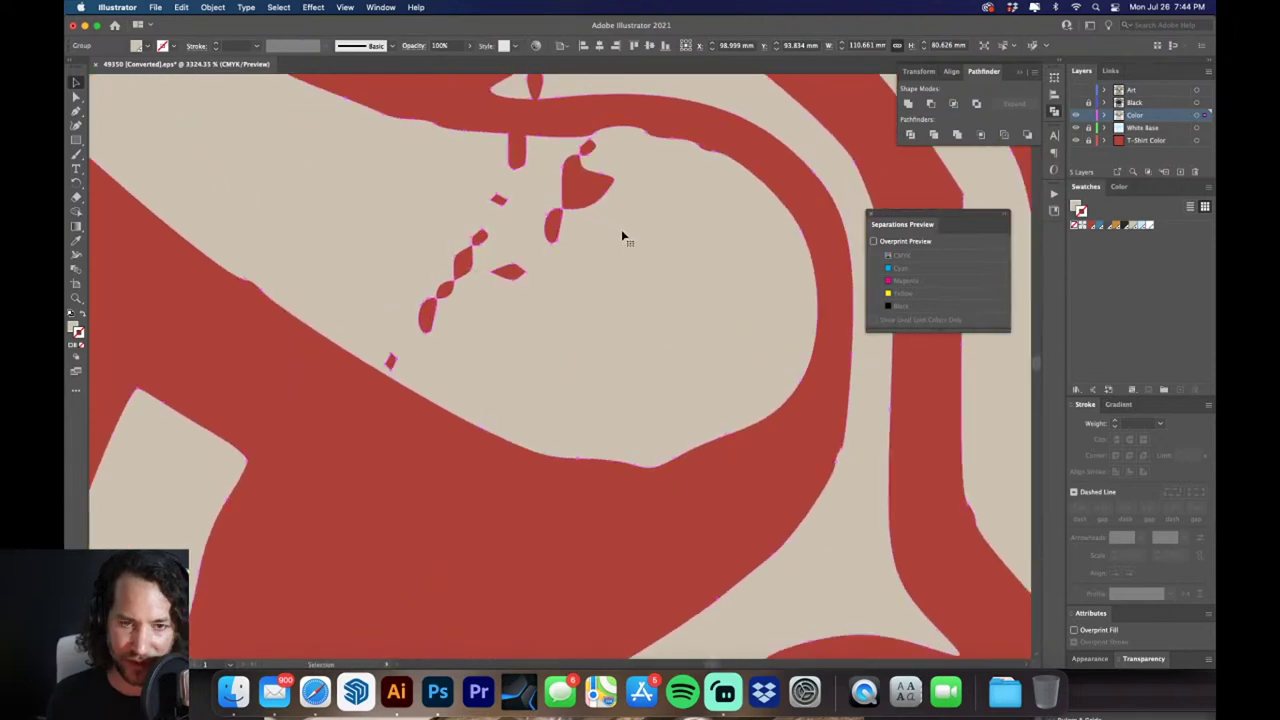
Set the skull's stroke weight to 0.5 pt, then deselect the artwork
{"action": "left_click", "coordinate": [256, 46]}
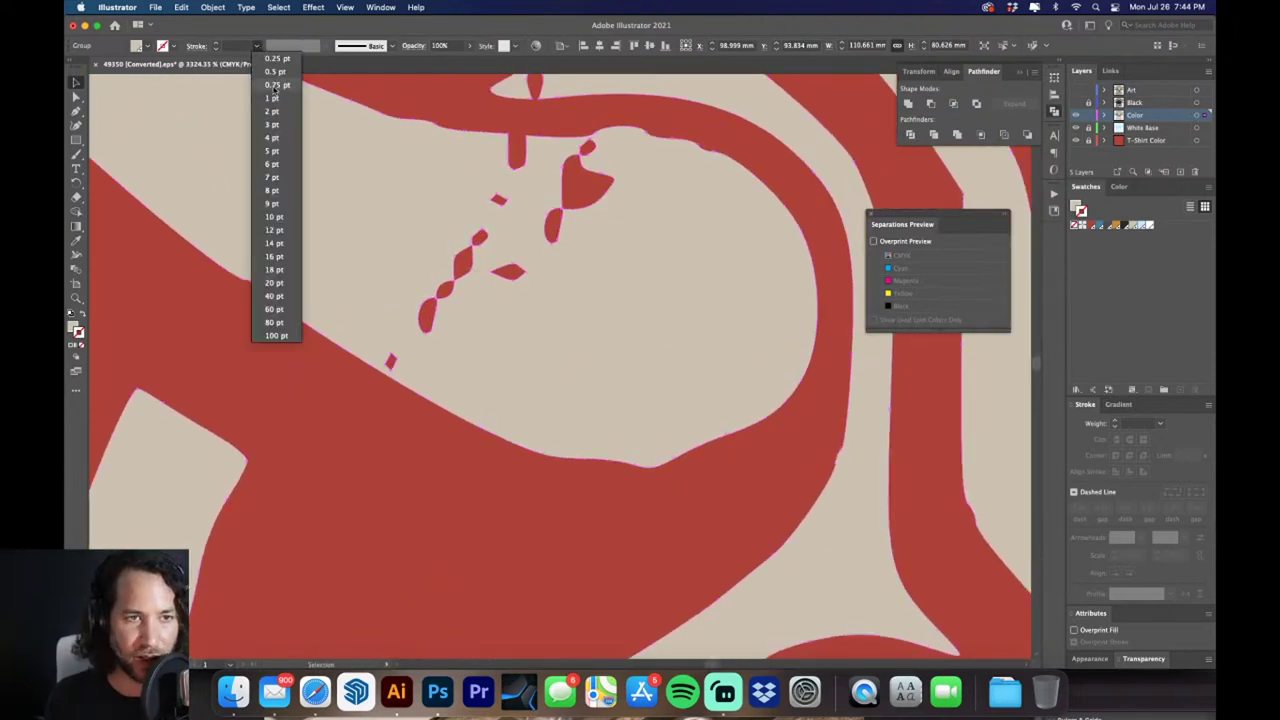
{"action": "left_click", "coordinate": [275, 71]}
{"action": "left_click", "coordinate": [586, 285], "text": "alt+super"}
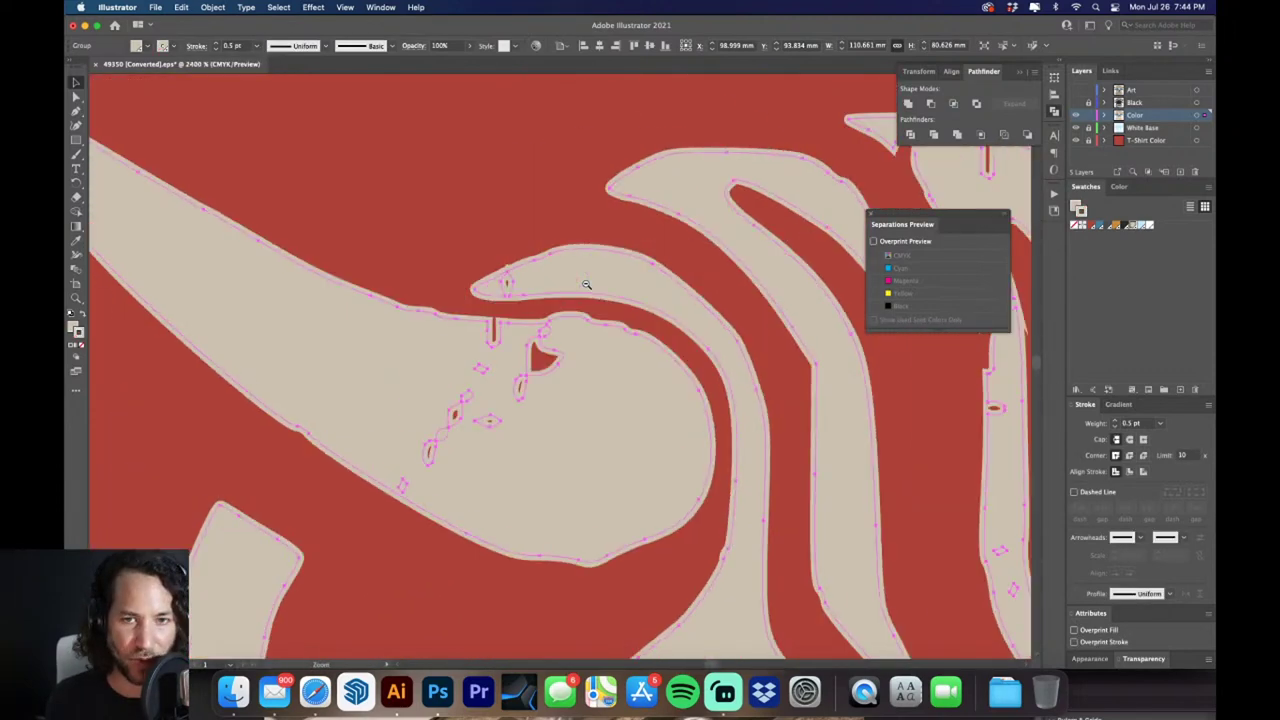
{"action": "left_click", "coordinate": [586, 285], "text": "alt+super"}
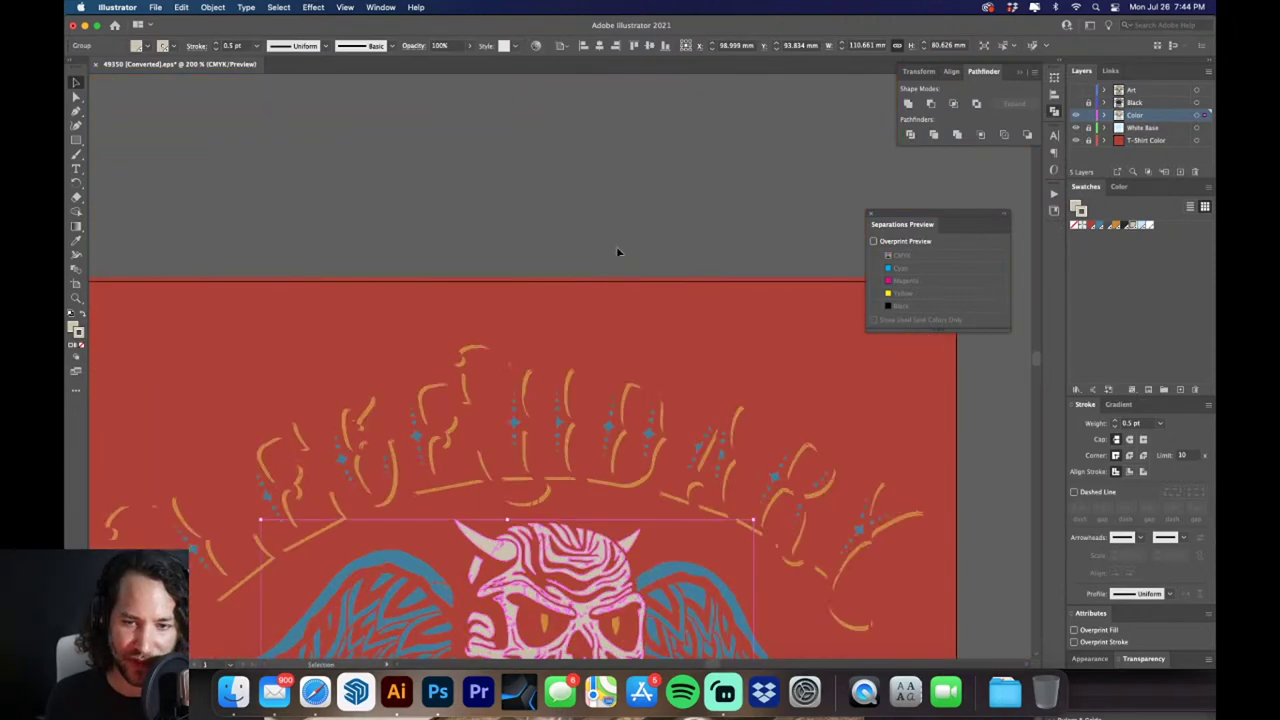
{"action": "left_click", "coordinate": [617, 252]}
{"action": "scroll", "coordinate": [560, 354], "scroll_direction": "down", "scroll_amount": 4}
{"action": "scroll", "coordinate": [705, 400], "scroll_direction": "up", "scroll_amount": 5}
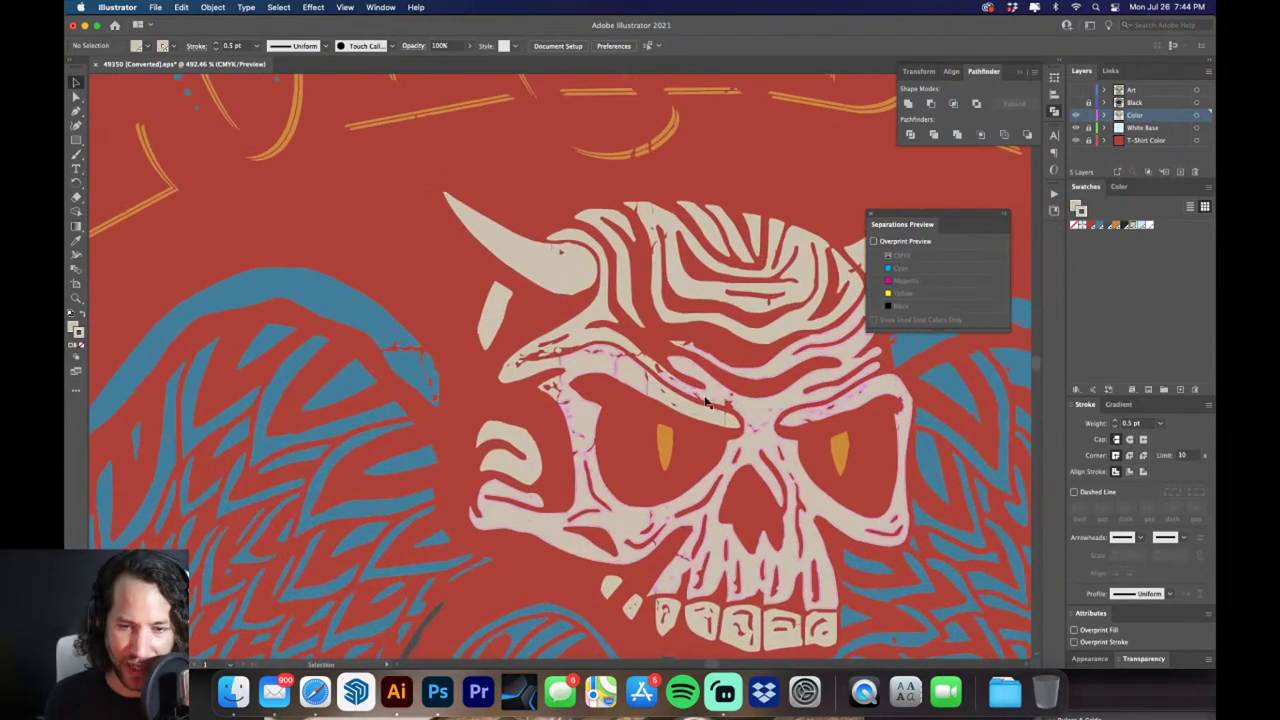
{"action": "scroll", "coordinate": [672, 366], "scroll_direction": "up", "scroll_amount": 4}
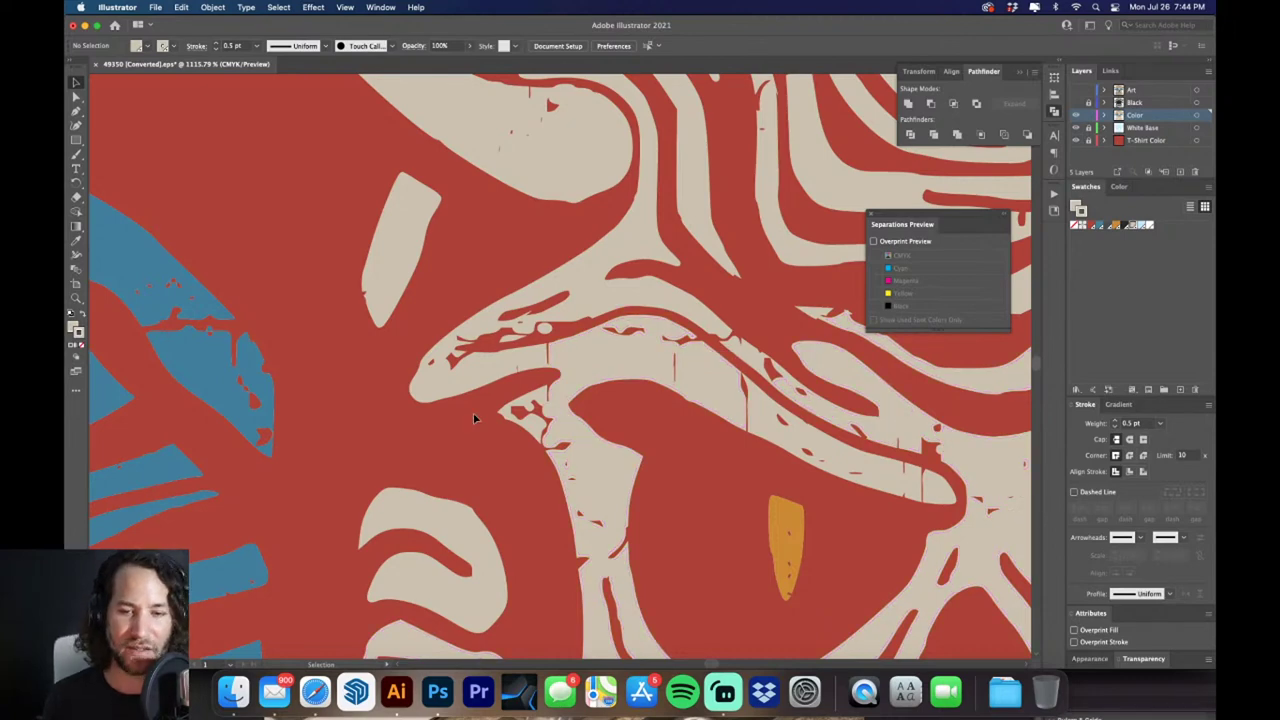
Zoom out to review the whole skull, wings and lettering with the thinner stroke
{"action": "key", "text": "super+minus"}
{"action": "key", "text": "super+minus"}
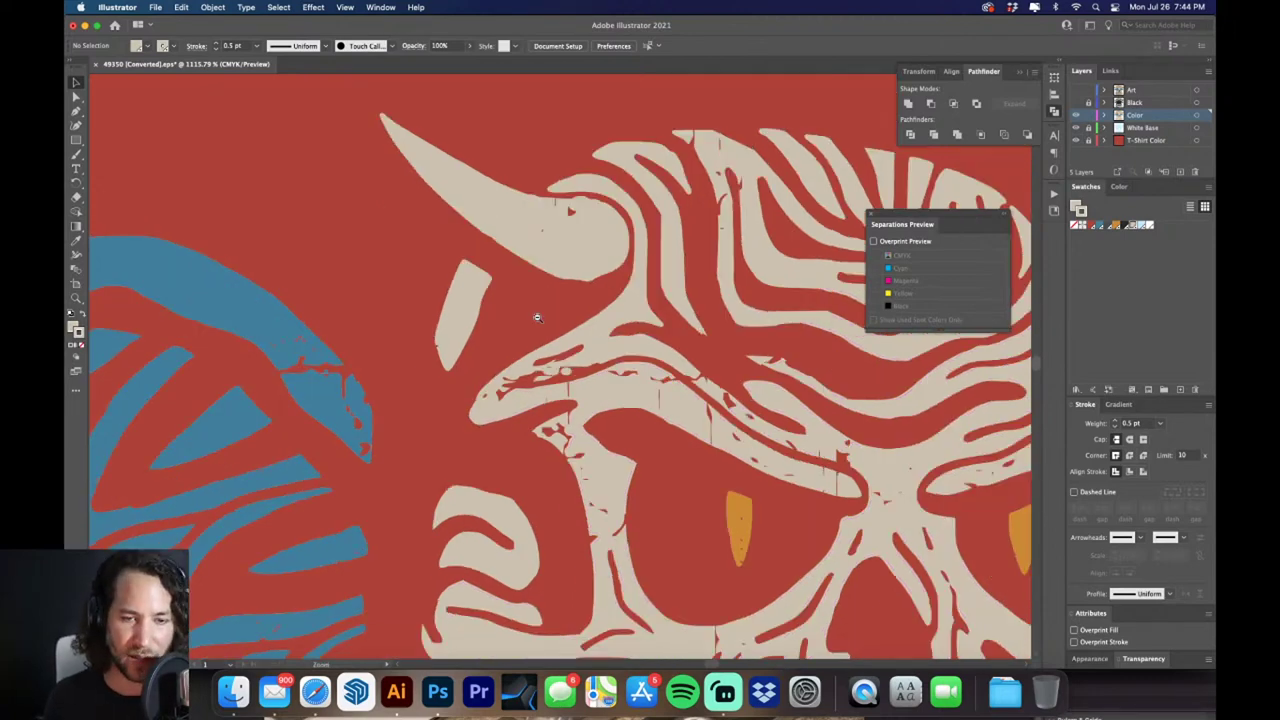
{"action": "key", "text": "super+minus"}
{"action": "key", "text": "super+minus"}
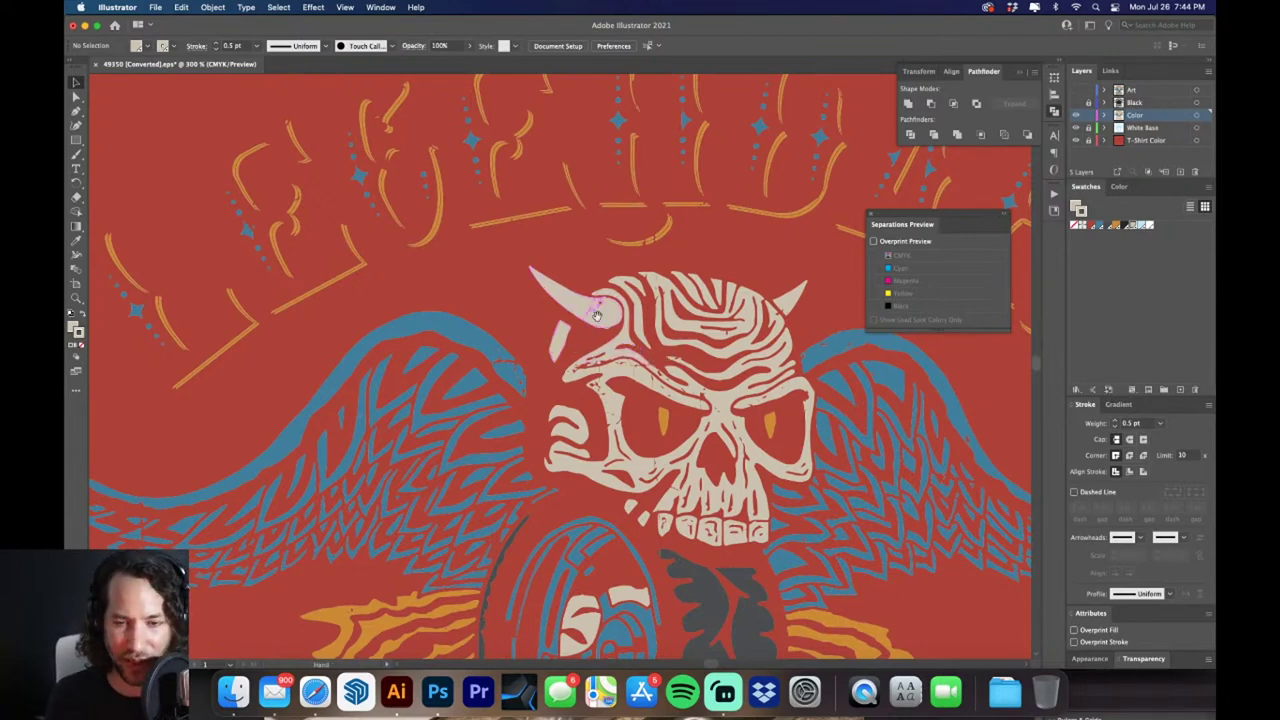
{"action": "key", "text": "super+minus"}
{"action": "key", "text": "super+minus"}
{"action": "scroll", "coordinate": [597, 316], "scroll_direction": "down", "scroll_amount": 3}
{"action": "scroll", "coordinate": [614, 275], "scroll_direction": "up", "scroll_amount": 5}
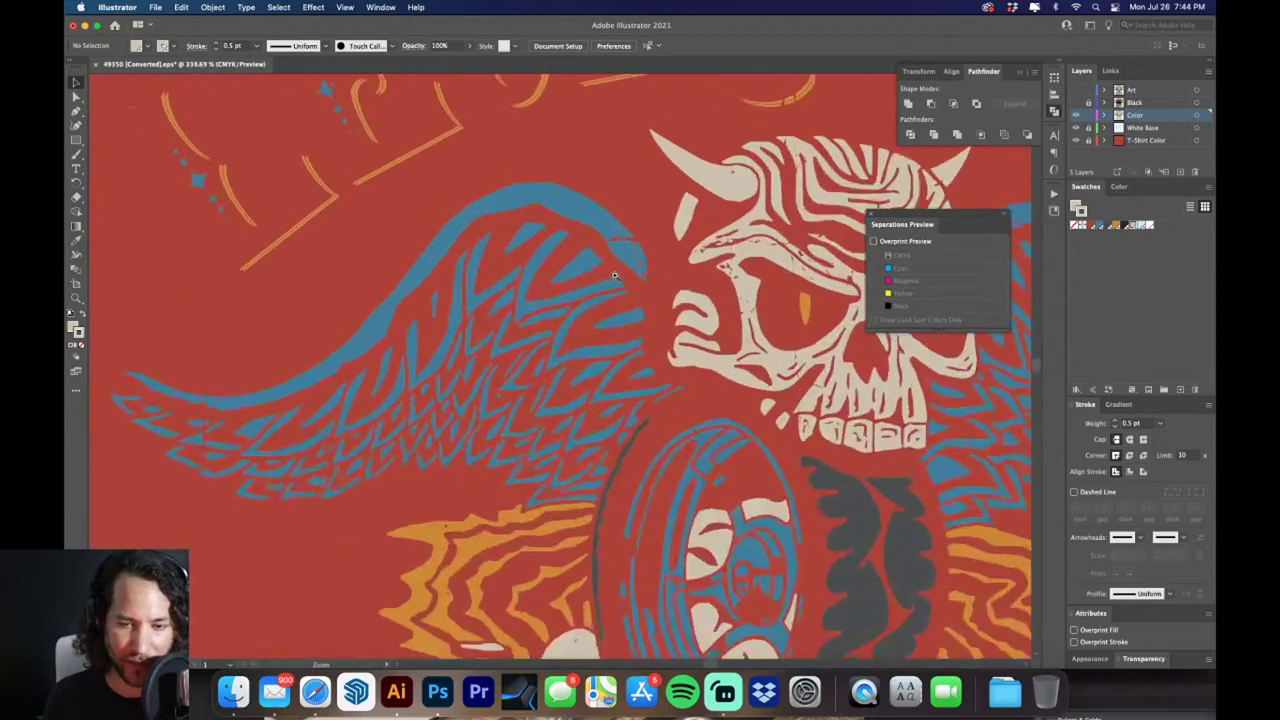
{"action": "scroll", "coordinate": [495, 200], "scroll_direction": "up", "scroll_amount": 3}
Give the blue wing group a matching blue stroke at 0.5 pt
{"action": "left_click", "coordinate": [649, 199]}
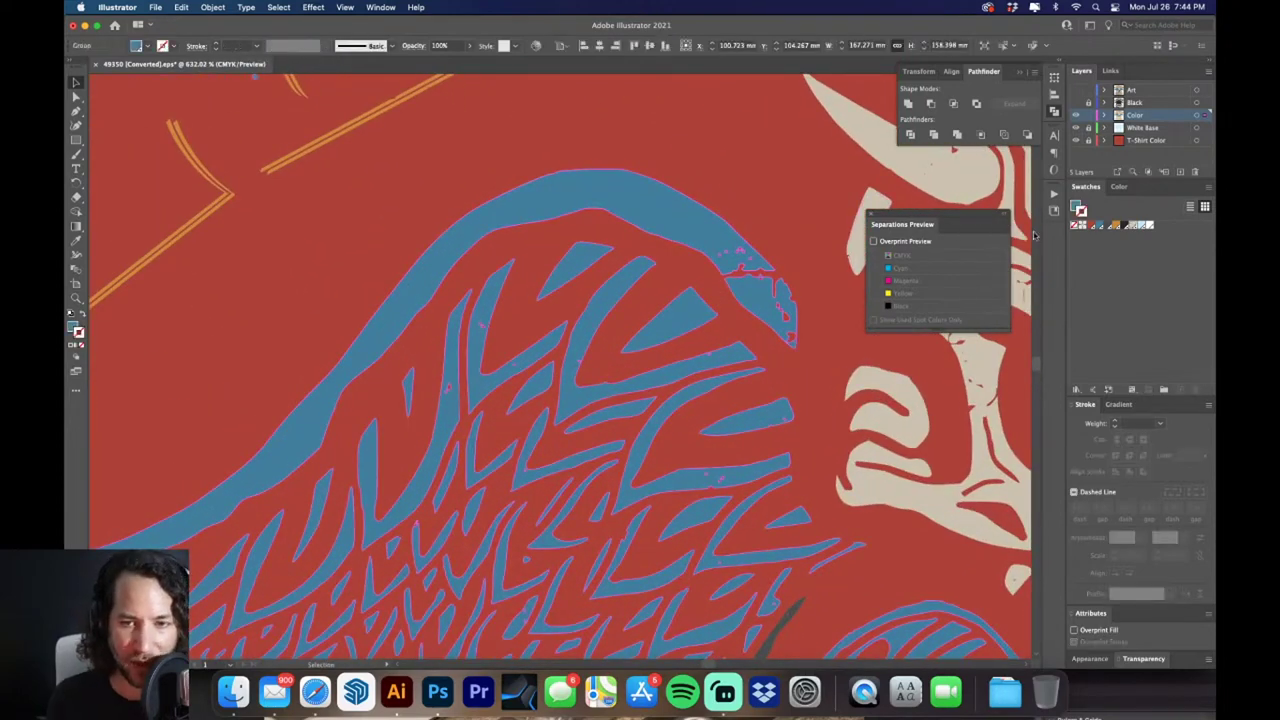
{"action": "left_click", "coordinate": [1097, 228]}
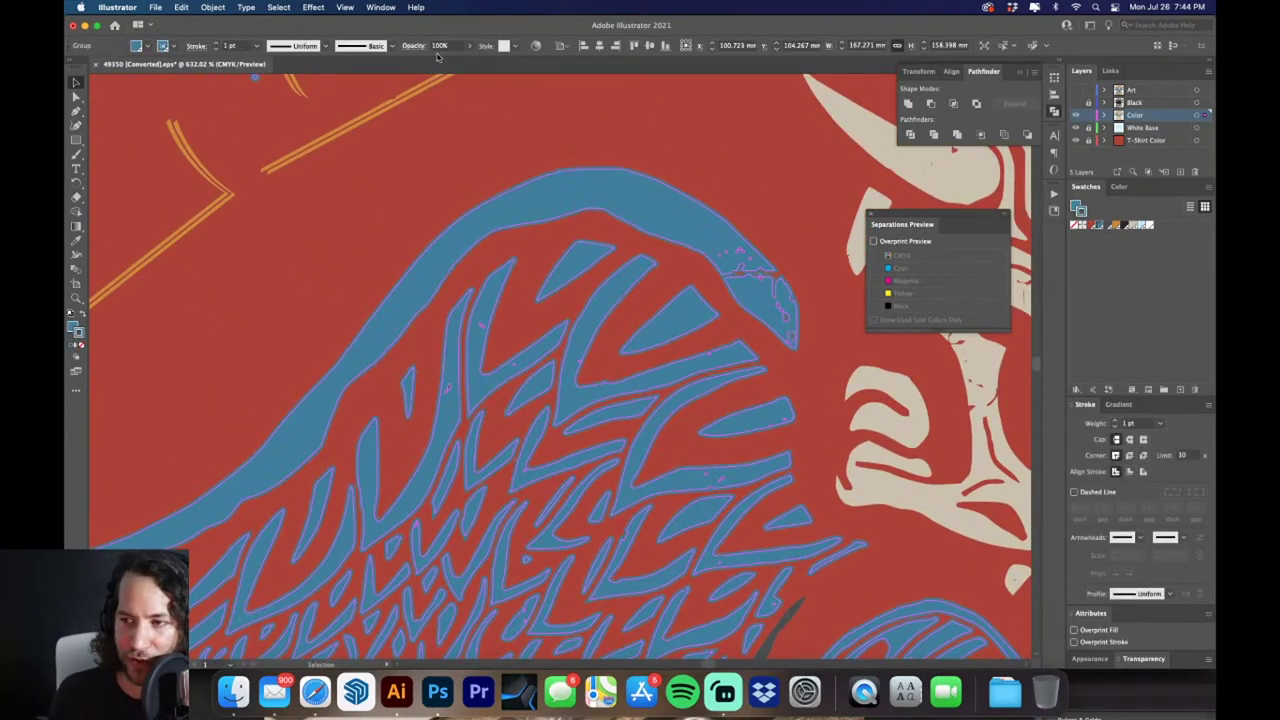
{"action": "left_click", "coordinate": [257, 46]}
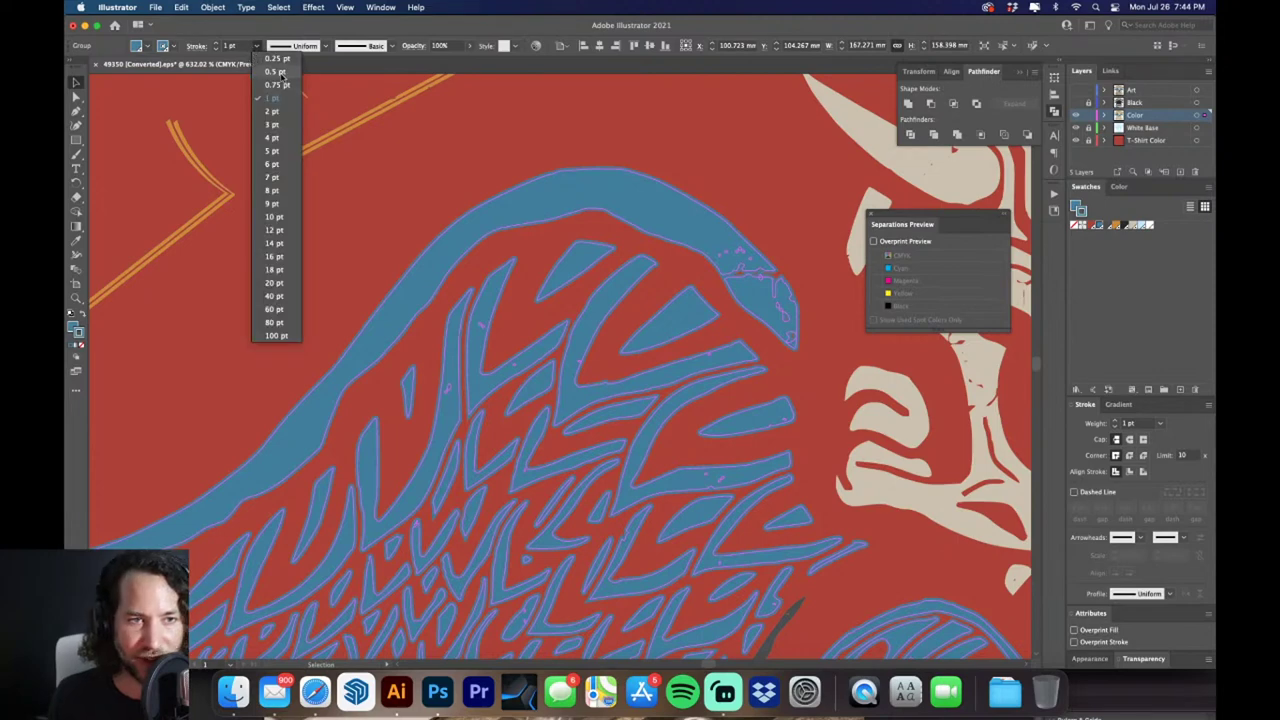
{"action": "left_click", "coordinate": [276, 72]}
{"action": "left_click", "coordinate": [681, 440], "text": "alt+super"}
{"action": "left_click", "coordinate": [681, 440], "text": "alt+super"}
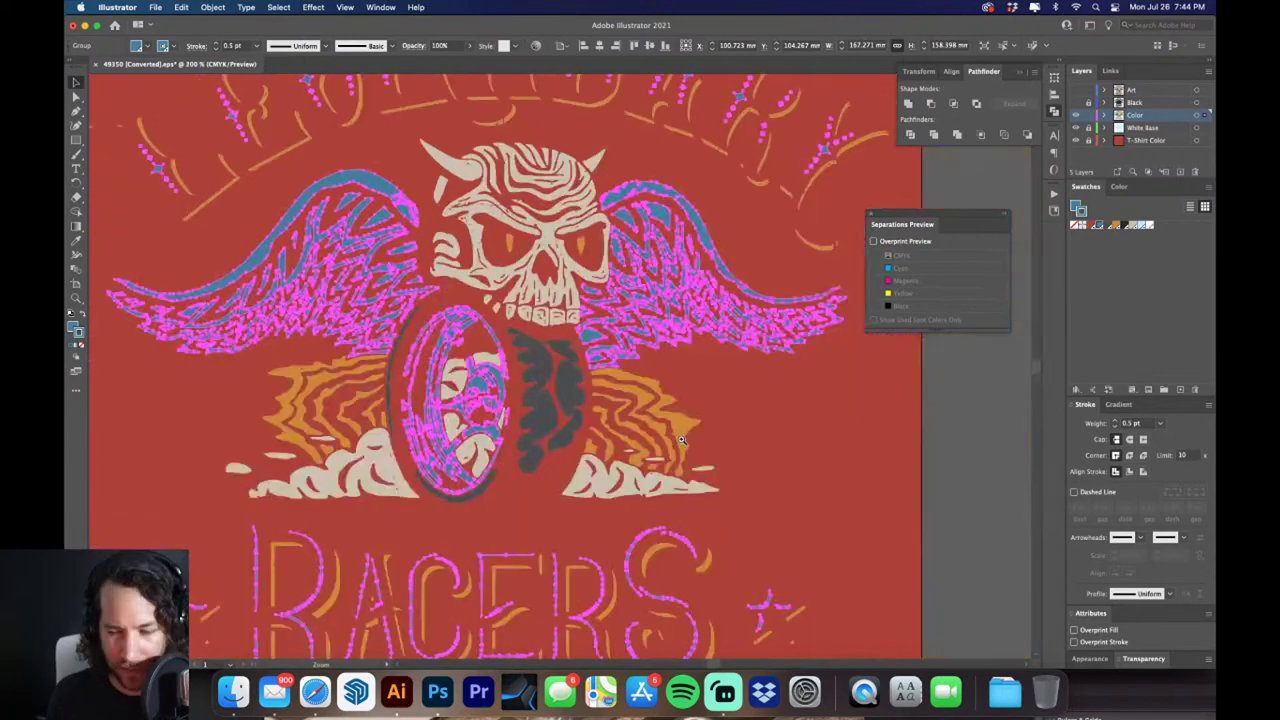
{"action": "key", "text": "super+minus"}
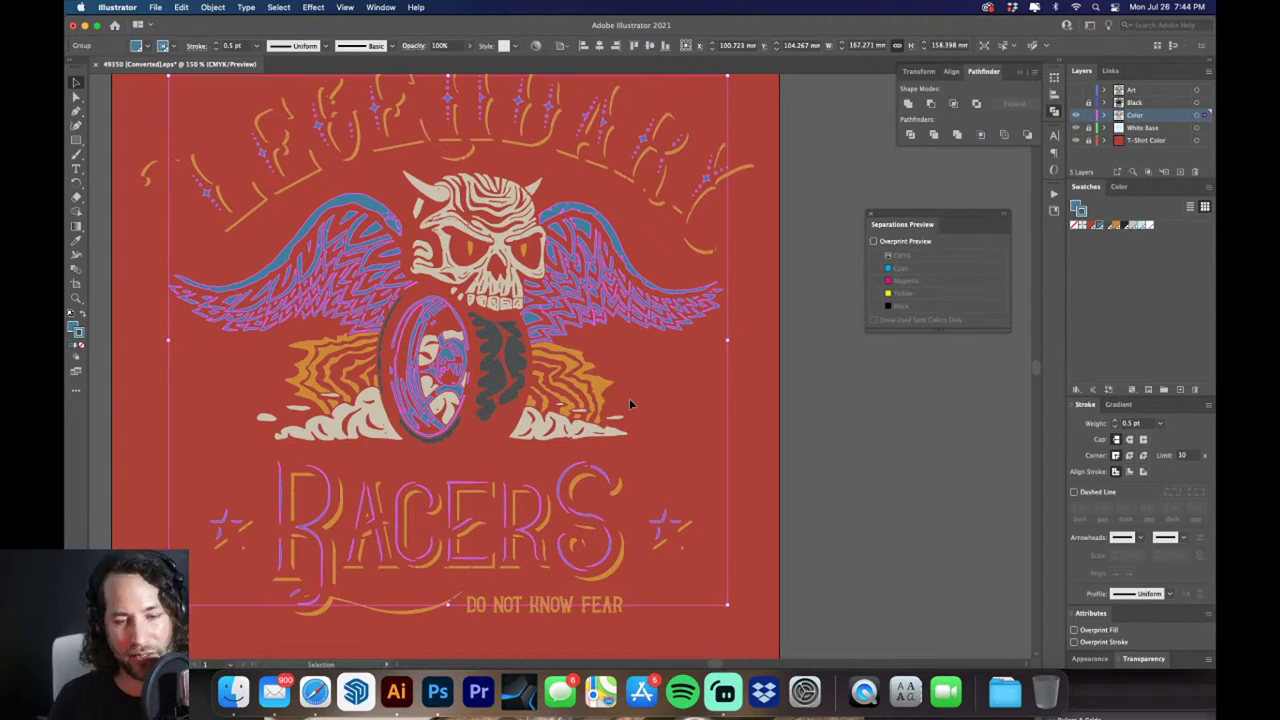
{"action": "left_click", "coordinate": [832, 397]}
{"action": "scroll", "coordinate": [757, 388], "scroll_direction": "up", "scroll_amount": 6}
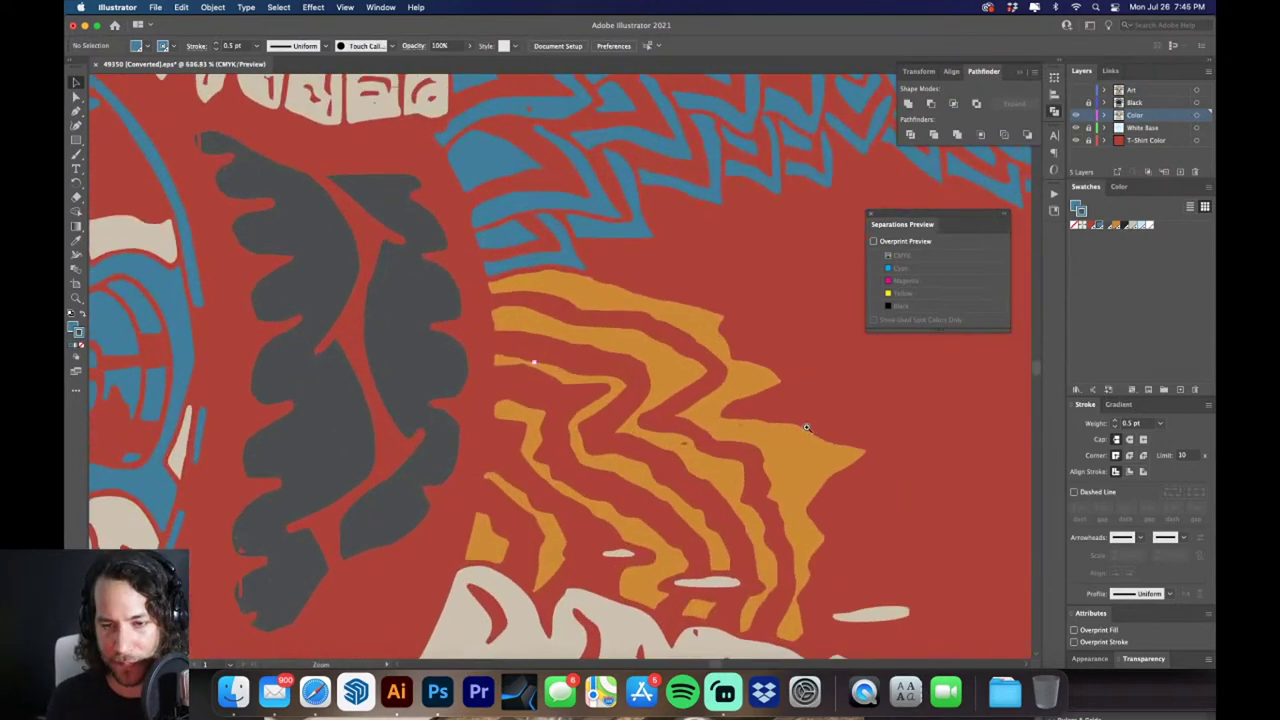
Give the orange flames group a matching orange stroke at 0.5 pt
{"action": "left_click", "coordinate": [757, 388]}
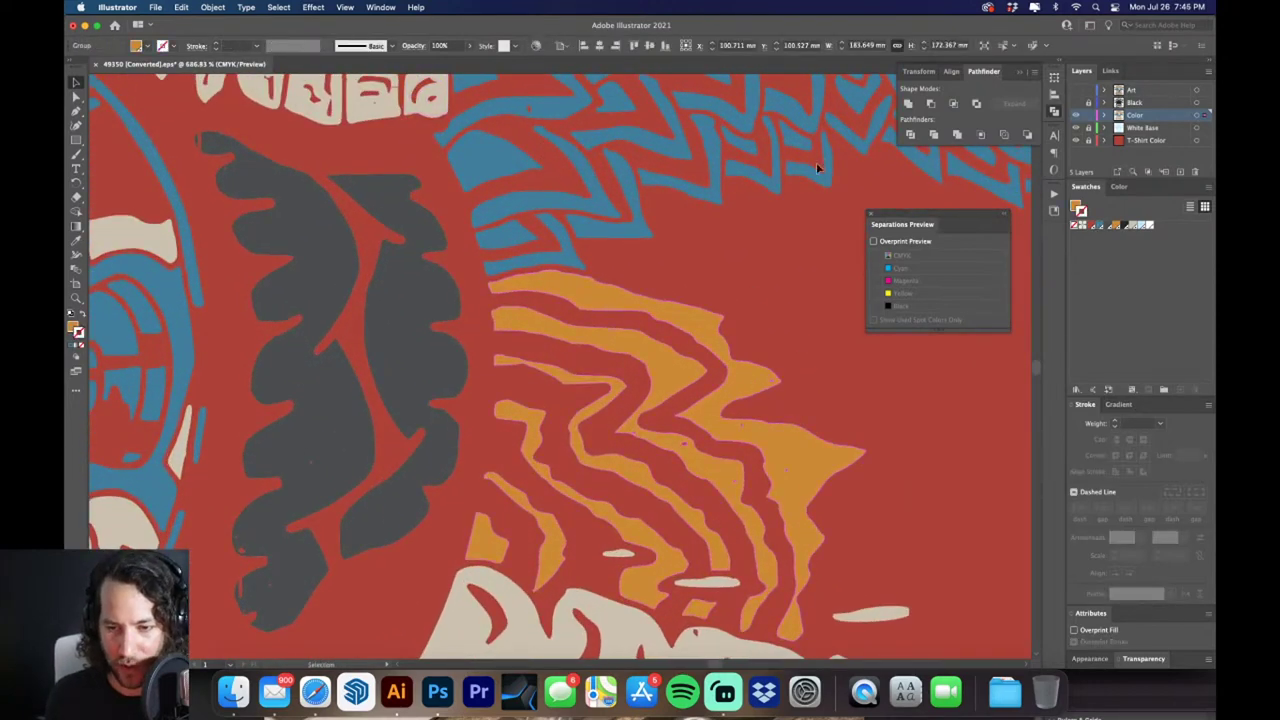
{"action": "left_click", "coordinate": [1117, 225]}
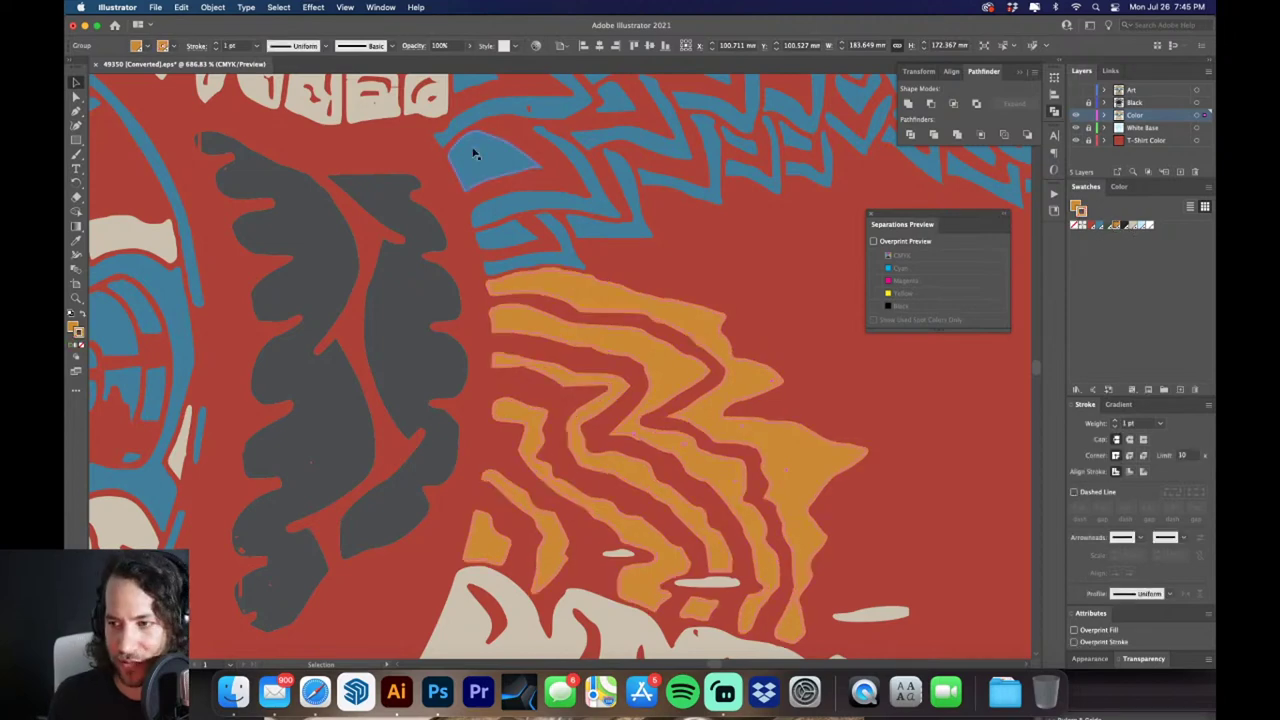
{"action": "left_click", "coordinate": [255, 47]}
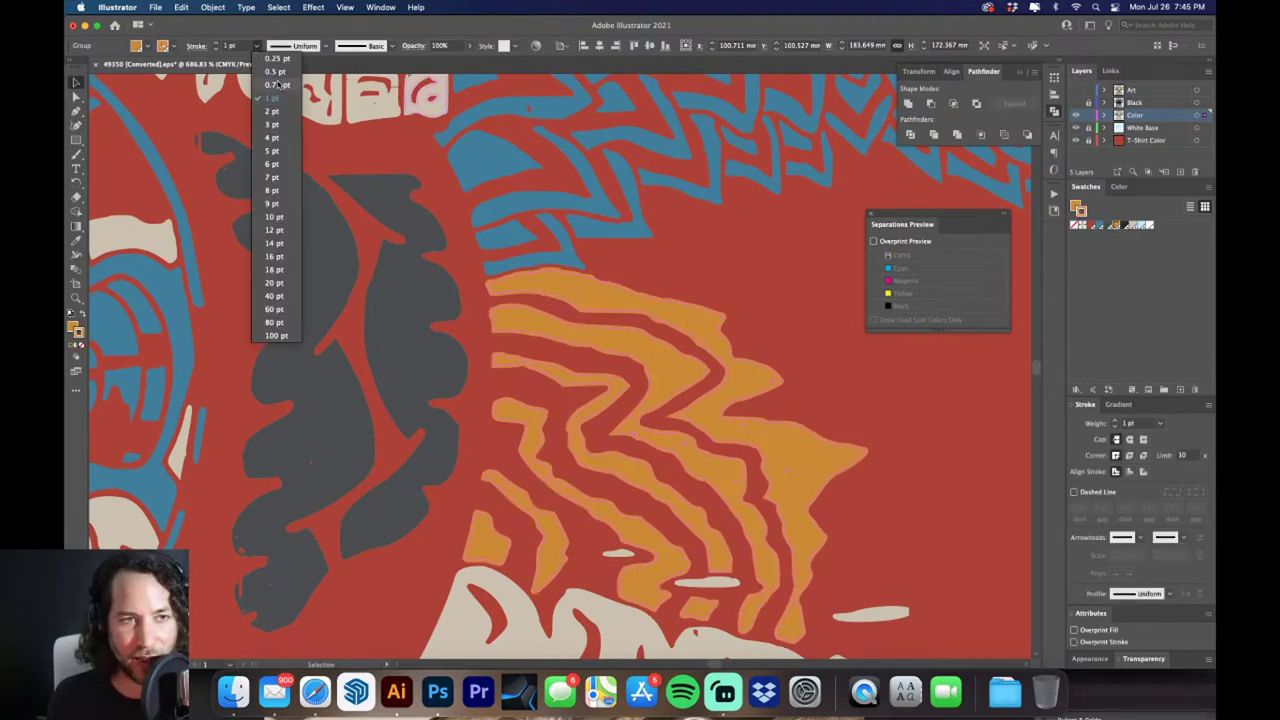
{"action": "left_click", "coordinate": [281, 77]}
{"action": "scroll", "coordinate": [380, 200], "scroll_direction": "down", "scroll_amount": 3}
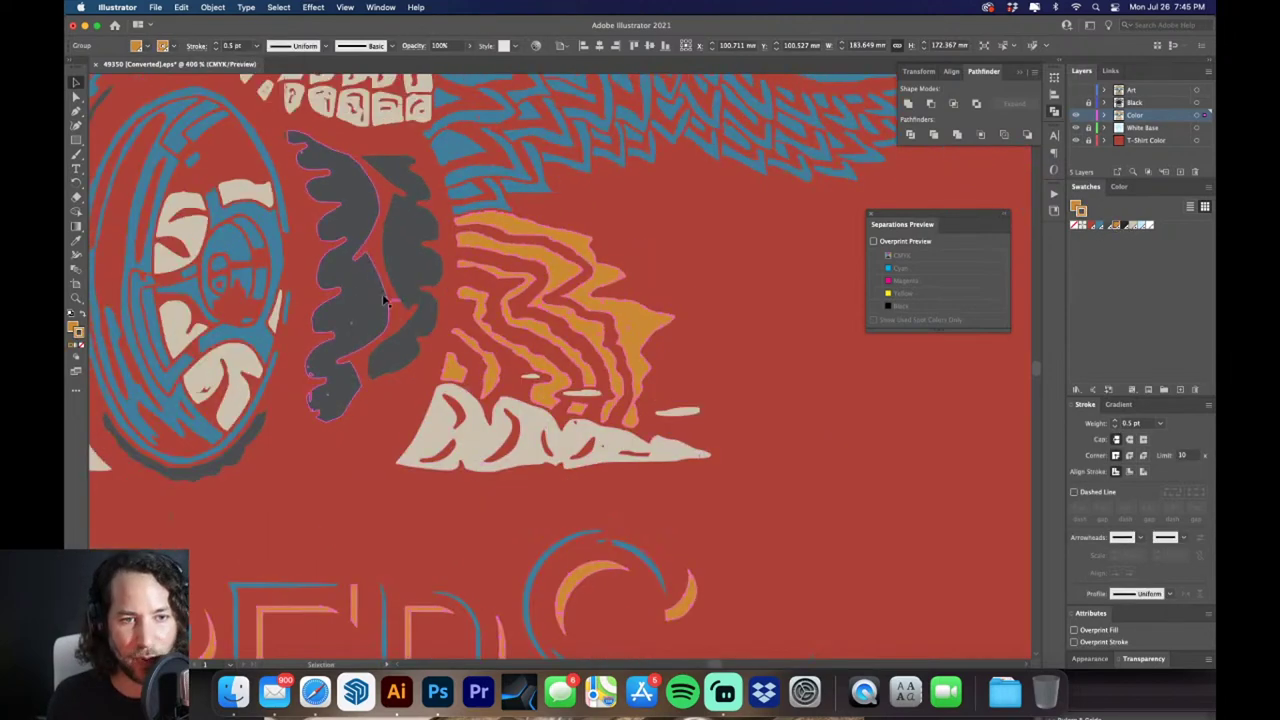
{"action": "left_click", "coordinate": [362, 204]}
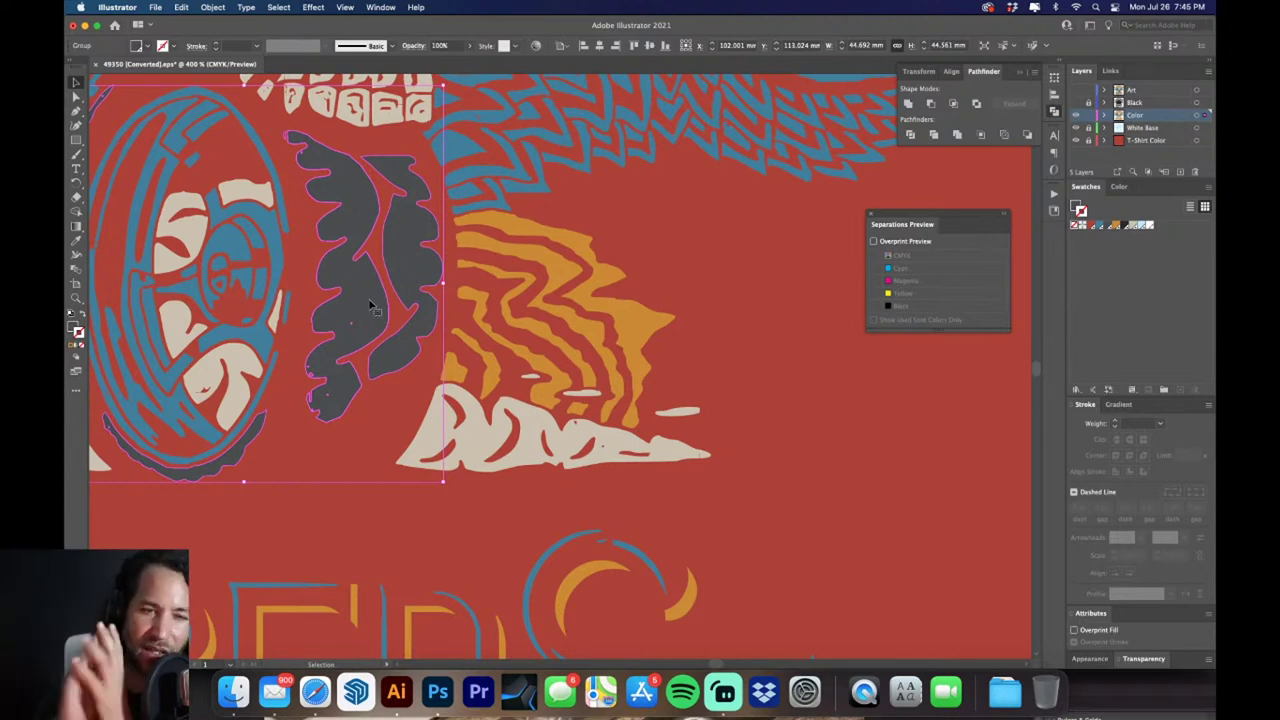
Zoom in and check the orange flame, beige cloud and blue tire groups by selecting each
{"action": "key", "text": "super+minus"}
{"action": "key", "text": "super+minus"}
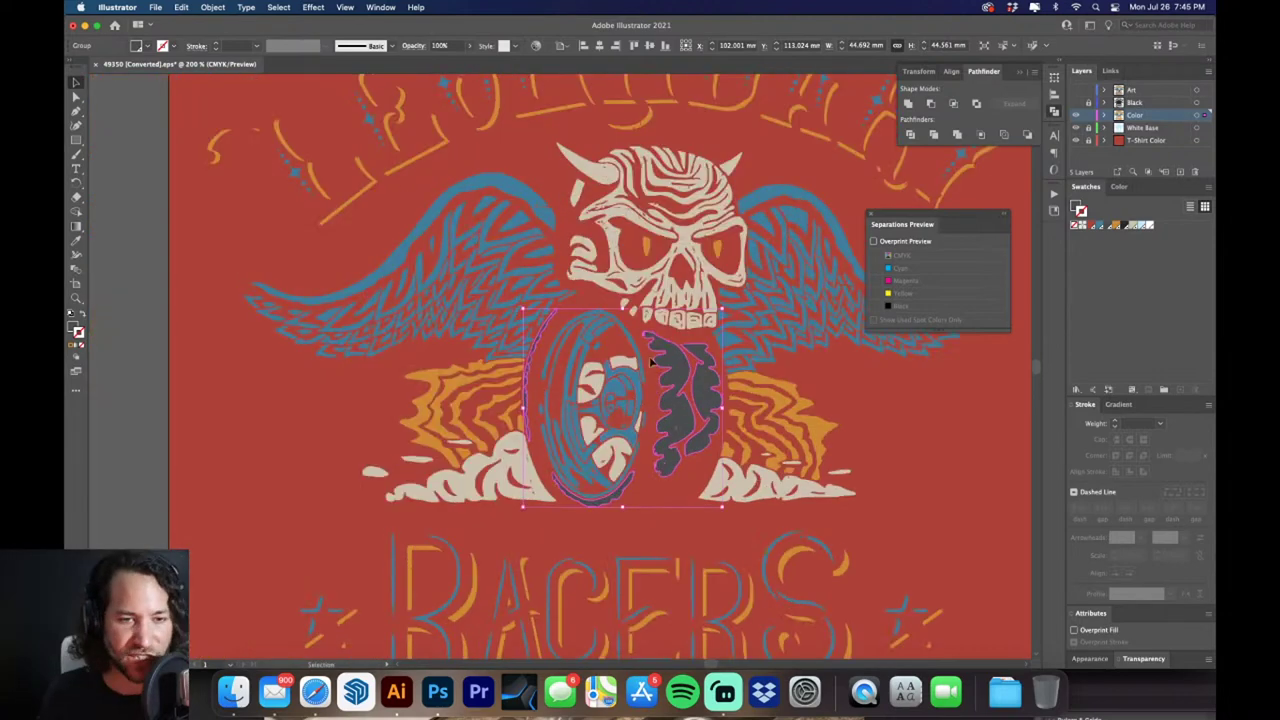
{"action": "left_click", "coordinate": [111, 234]}
{"action": "left_click_drag", "start_coordinate": [551, 364], "coordinate": [436, 254]}
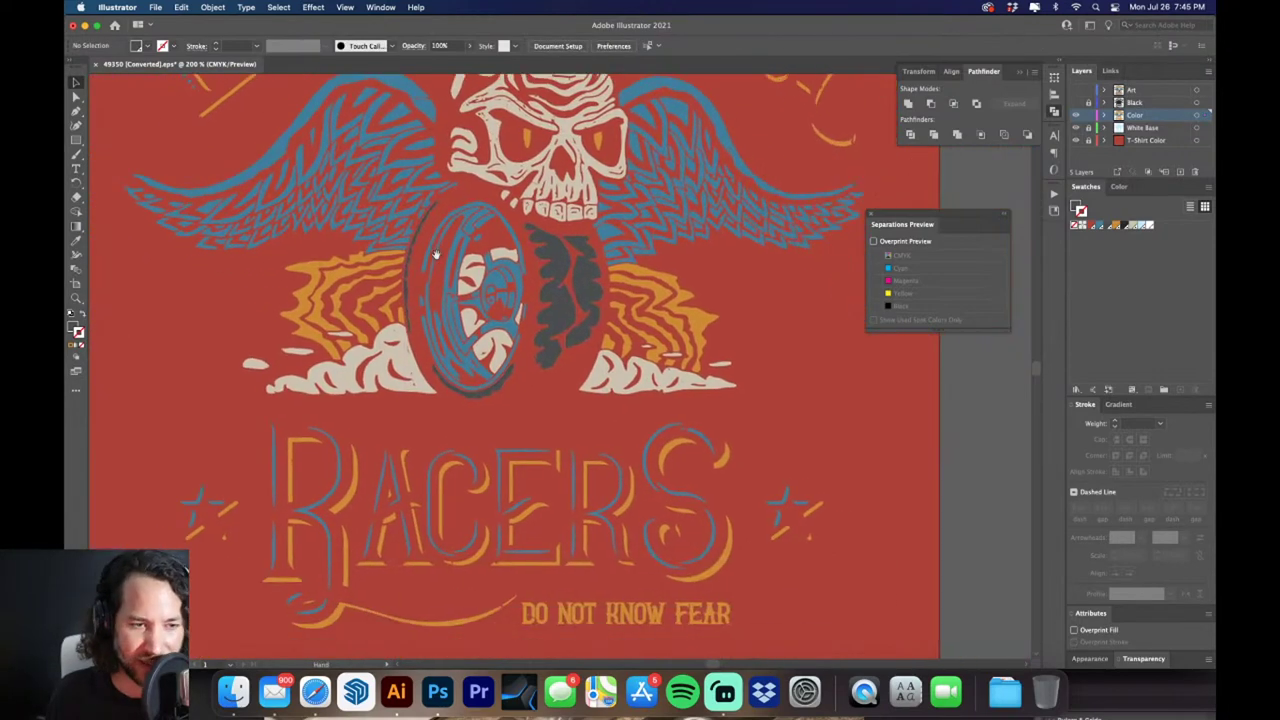
{"action": "key", "text": "z"}
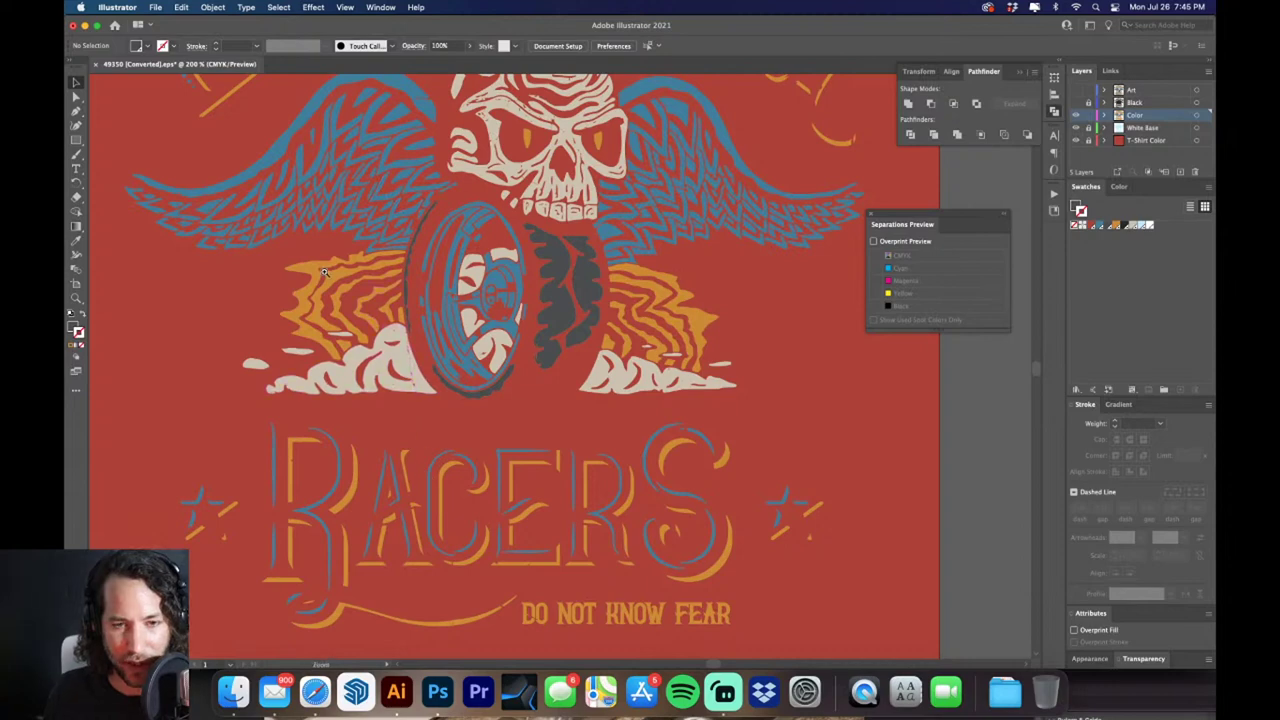
{"action": "left_click", "coordinate": [324, 271]}
{"action": "key", "text": "v"}
{"action": "left_click", "coordinate": [289, 271]}
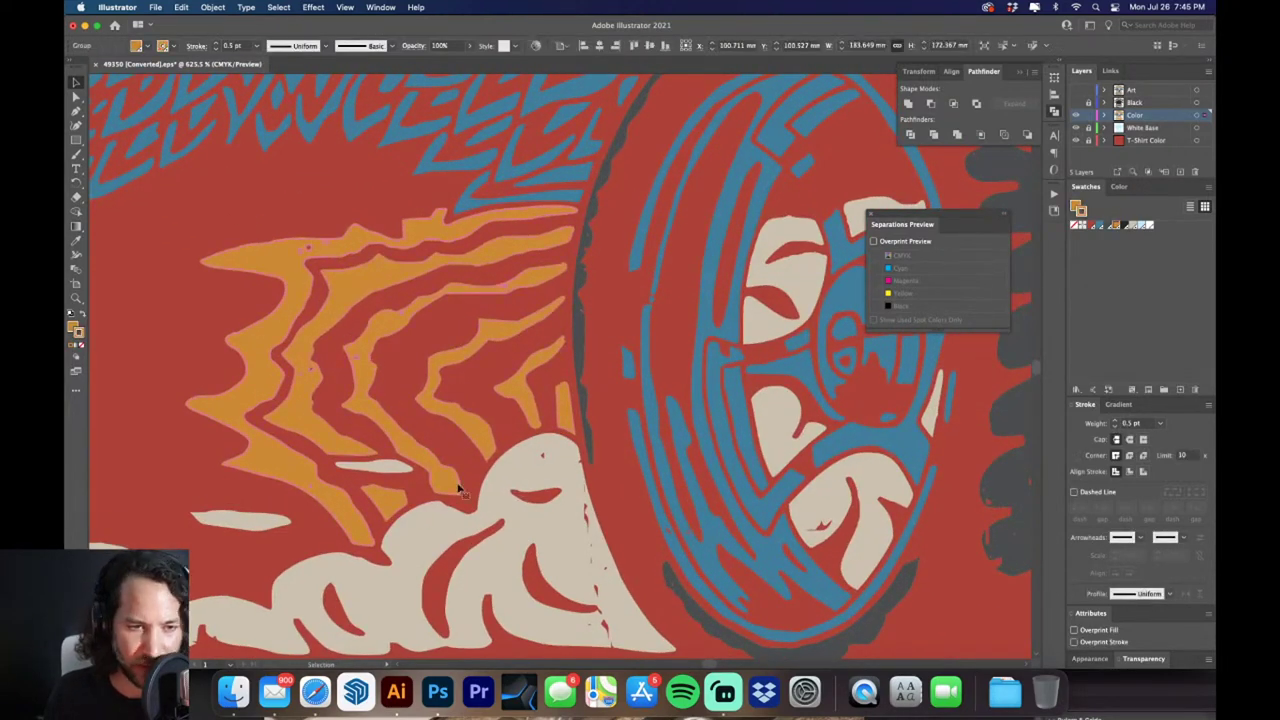
{"action": "left_click", "coordinate": [530, 477]}
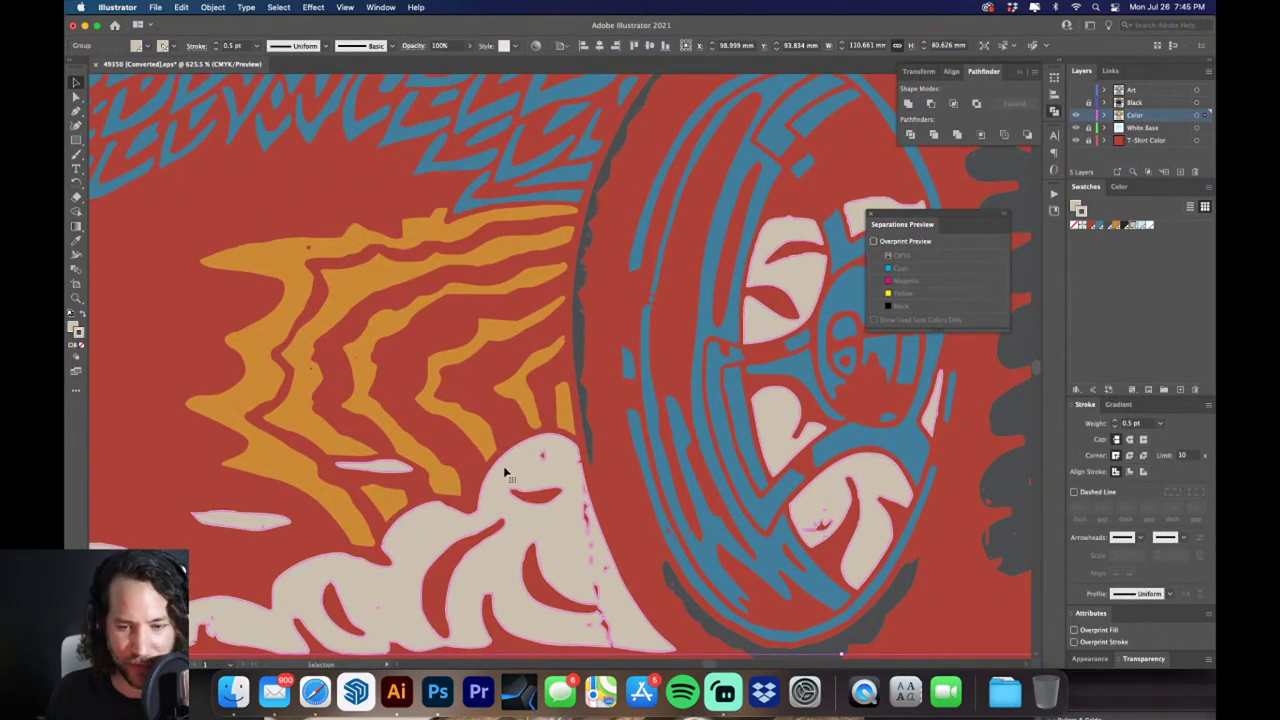
{"action": "left_click", "coordinate": [673, 421]}
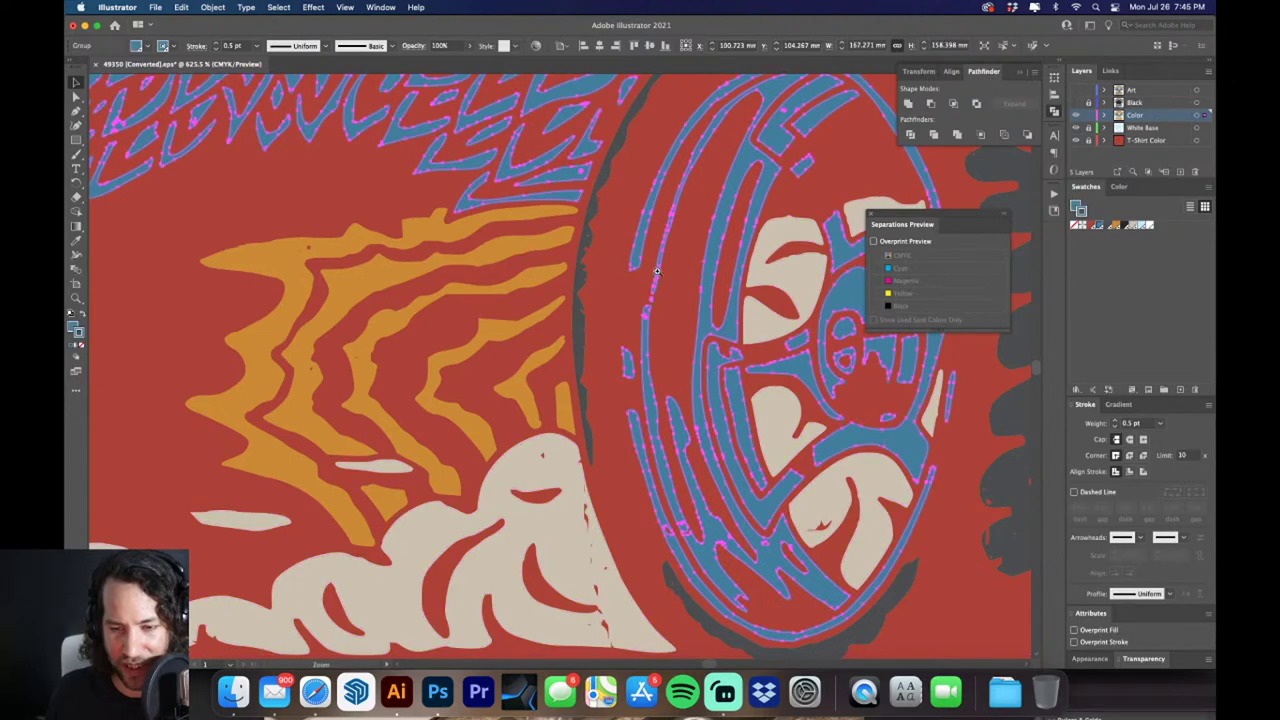
{"action": "key", "text": "super+minus"}
{"action": "key", "text": "super+minus"}
{"action": "key", "text": "super+minus"}
{"action": "key", "text": "super+minus"}
{"action": "key", "text": "super+minus"}
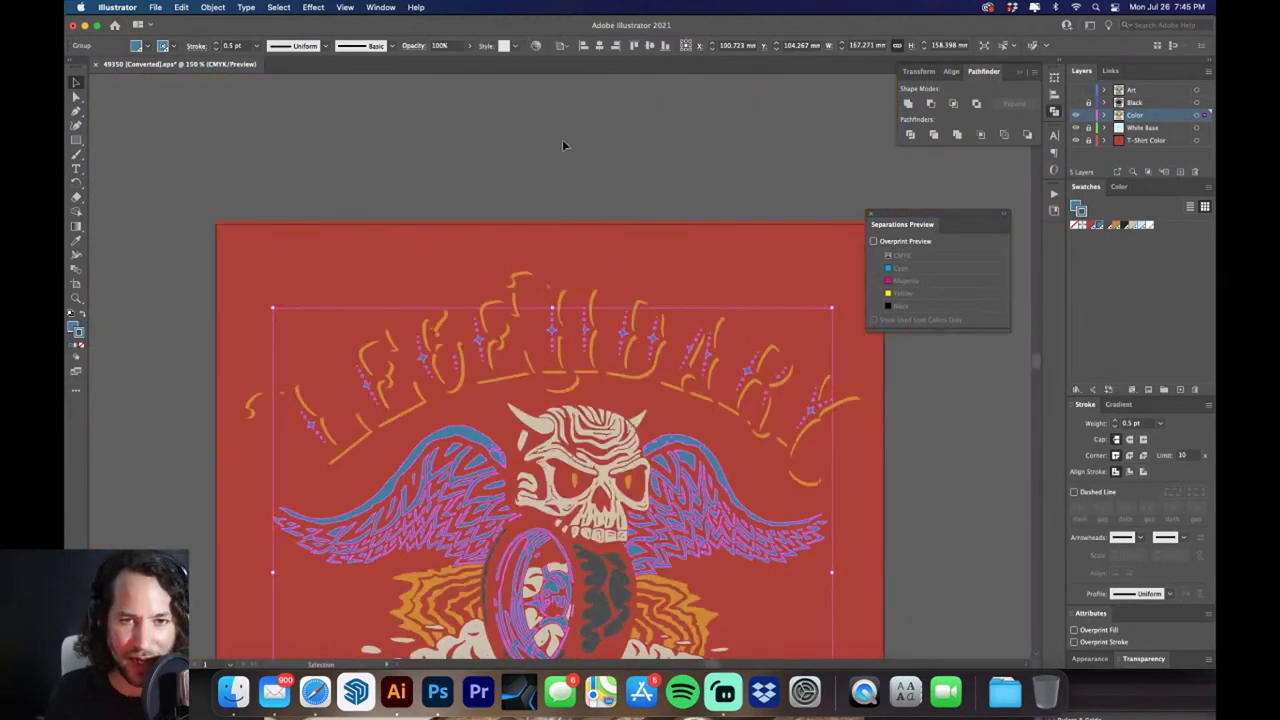
{"action": "left_click", "coordinate": [563, 145]}
Select the main colour group plus wheel and clouds, test-moving them and undoing
{"action": "scroll", "coordinate": [540, 190], "scroll_direction": "down", "scroll_amount": 5}
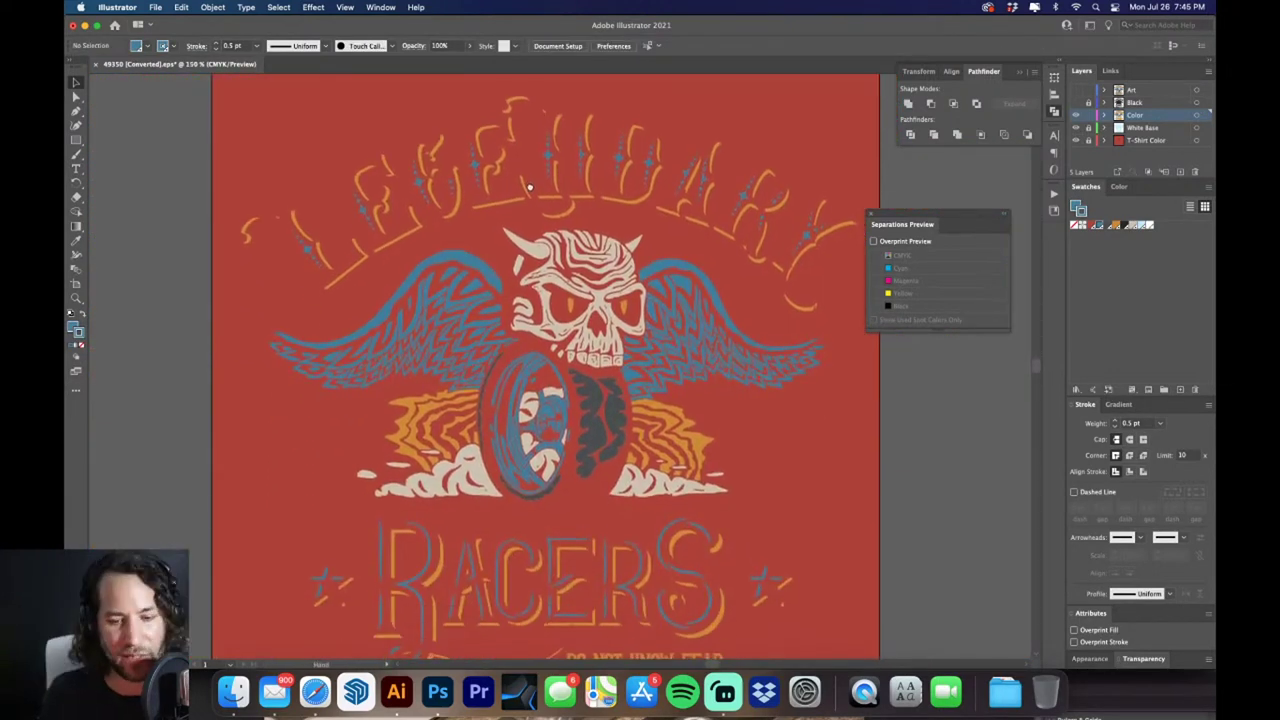
{"action": "left_click", "coordinate": [485, 232]}
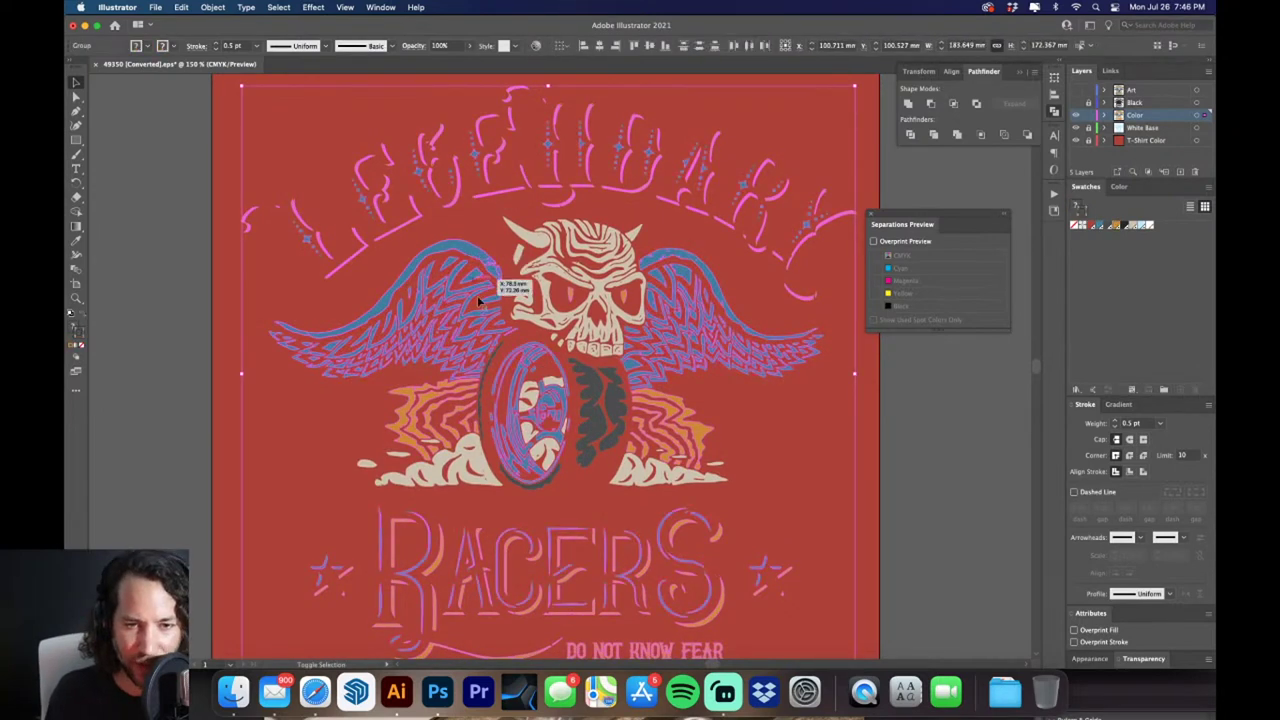
{"action": "left_click", "coordinate": [590, 422], "text": "shift"}
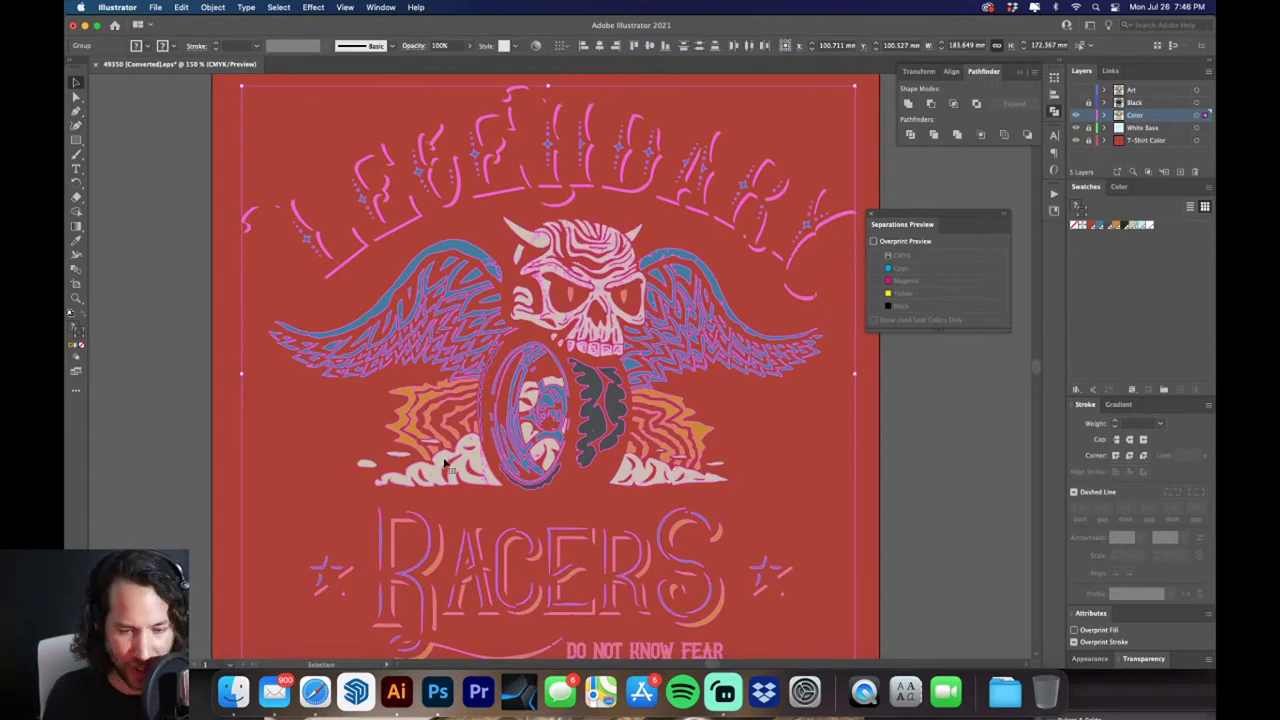
{"action": "left_click", "coordinate": [445, 458], "text": "shift"}
{"action": "left_click_drag", "start_coordinate": [586, 462], "coordinate": [636, 445]}
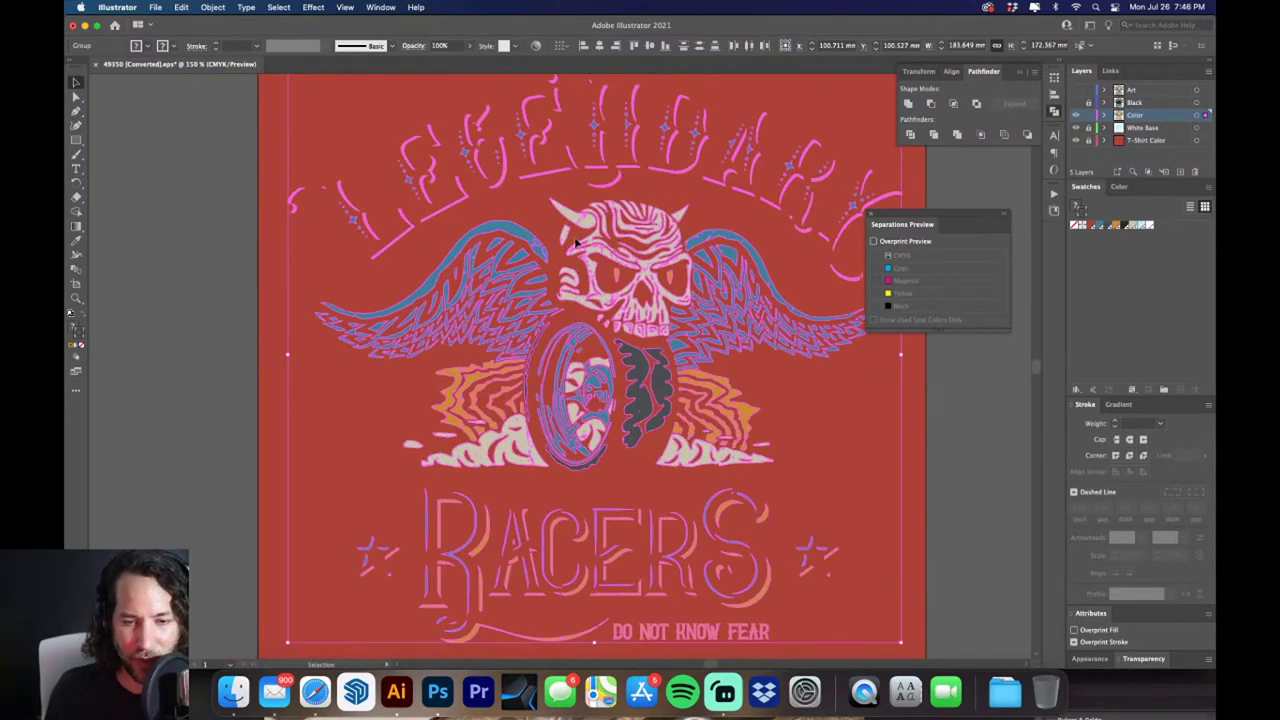
{"action": "left_click_drag", "start_coordinate": [576, 243], "coordinate": [412, 355]}
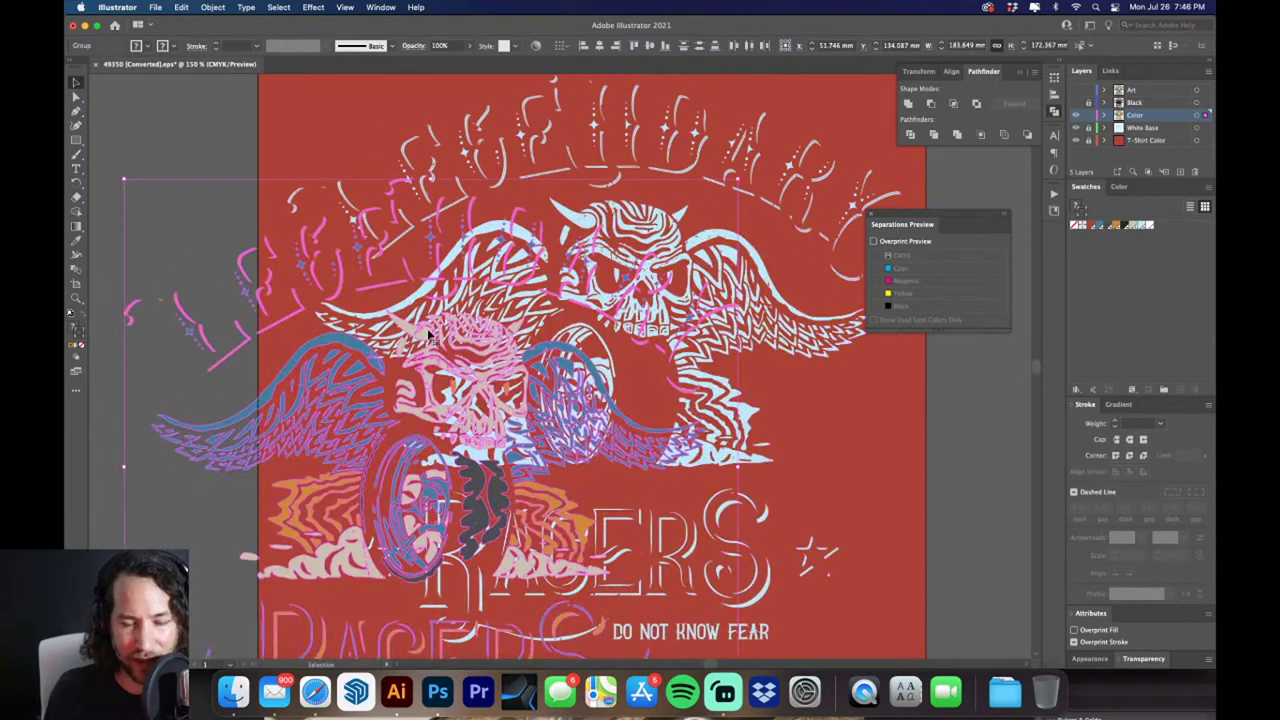
{"action": "key", "text": "super+z"}
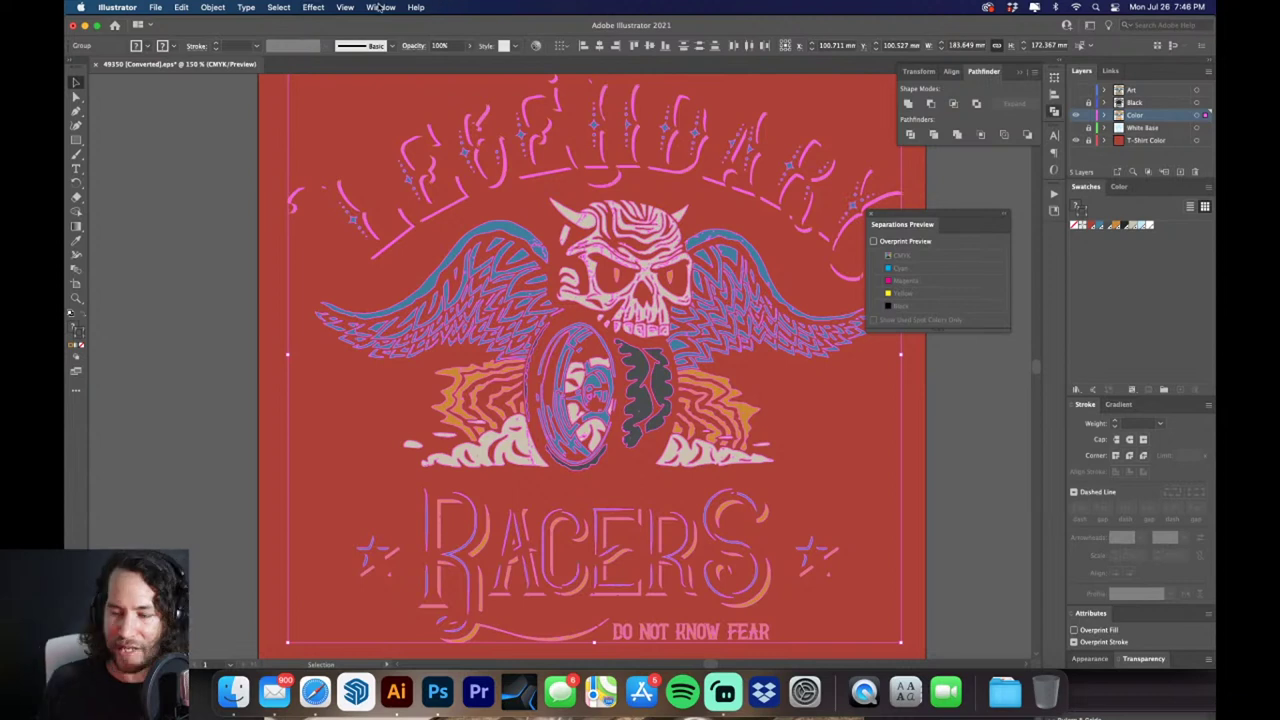
Turn on Overprint Fill and Overprint Stroke in a floating Attributes panel, then deselect
{"action": "left_click", "coordinate": [380, 7]}
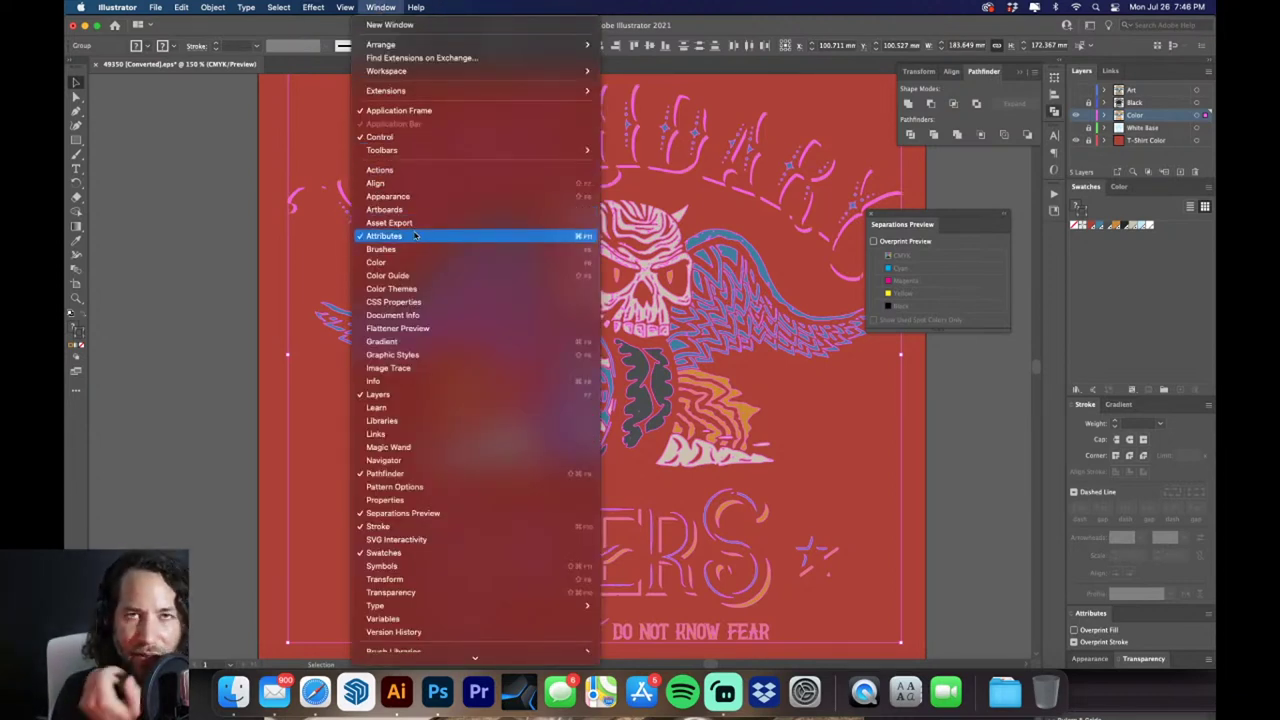
{"action": "left_click", "coordinate": [1092, 614]}
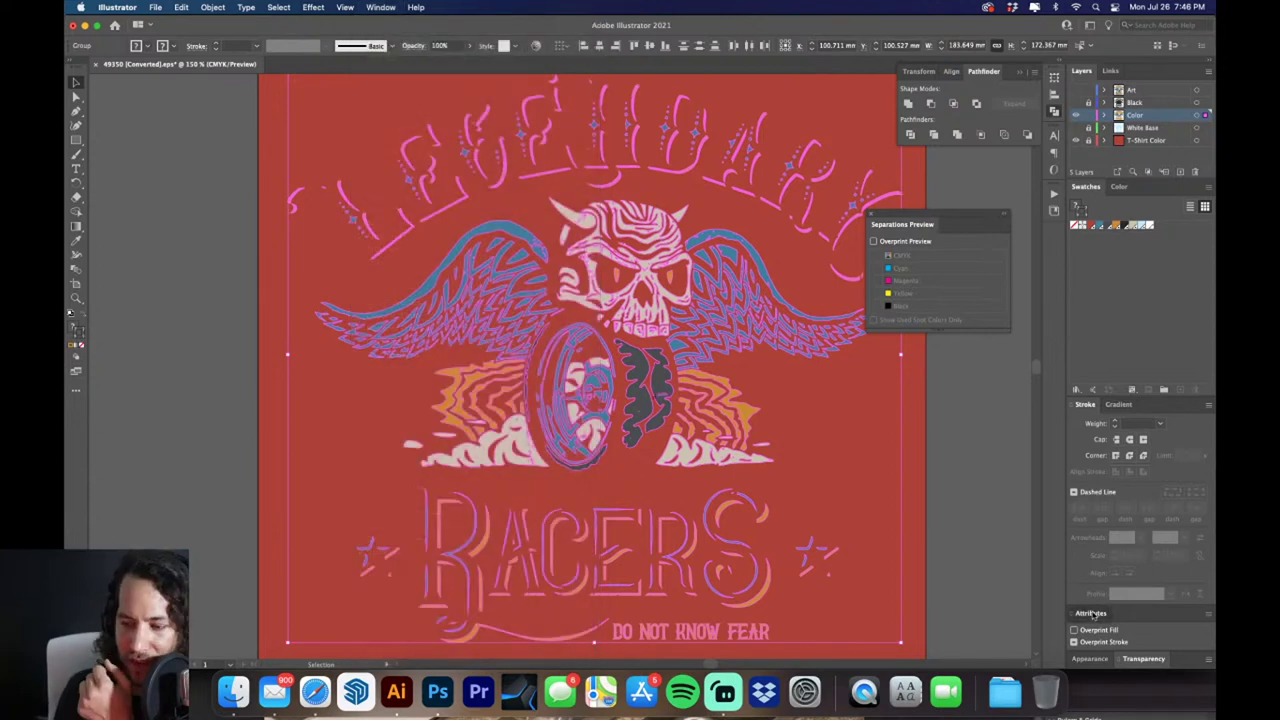
{"action": "left_click_drag", "start_coordinate": [1092, 614], "coordinate": [886, 349]}
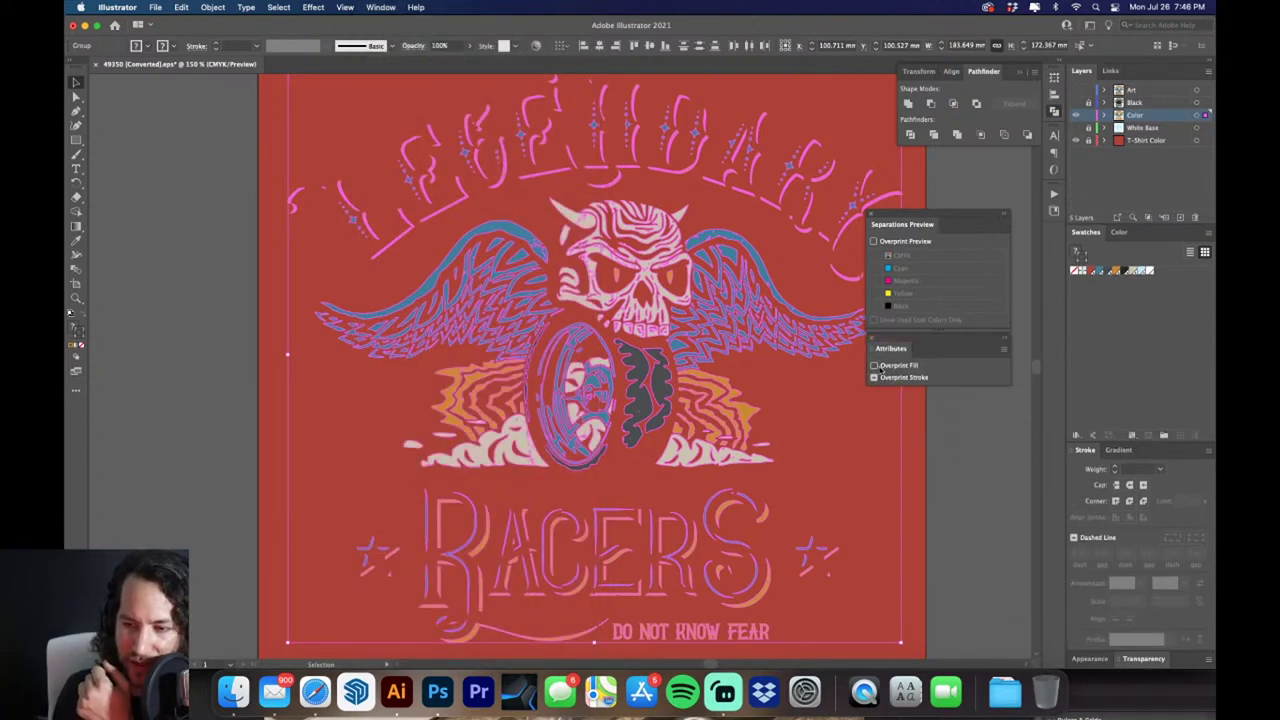
{"action": "left_click", "coordinate": [874, 366]}
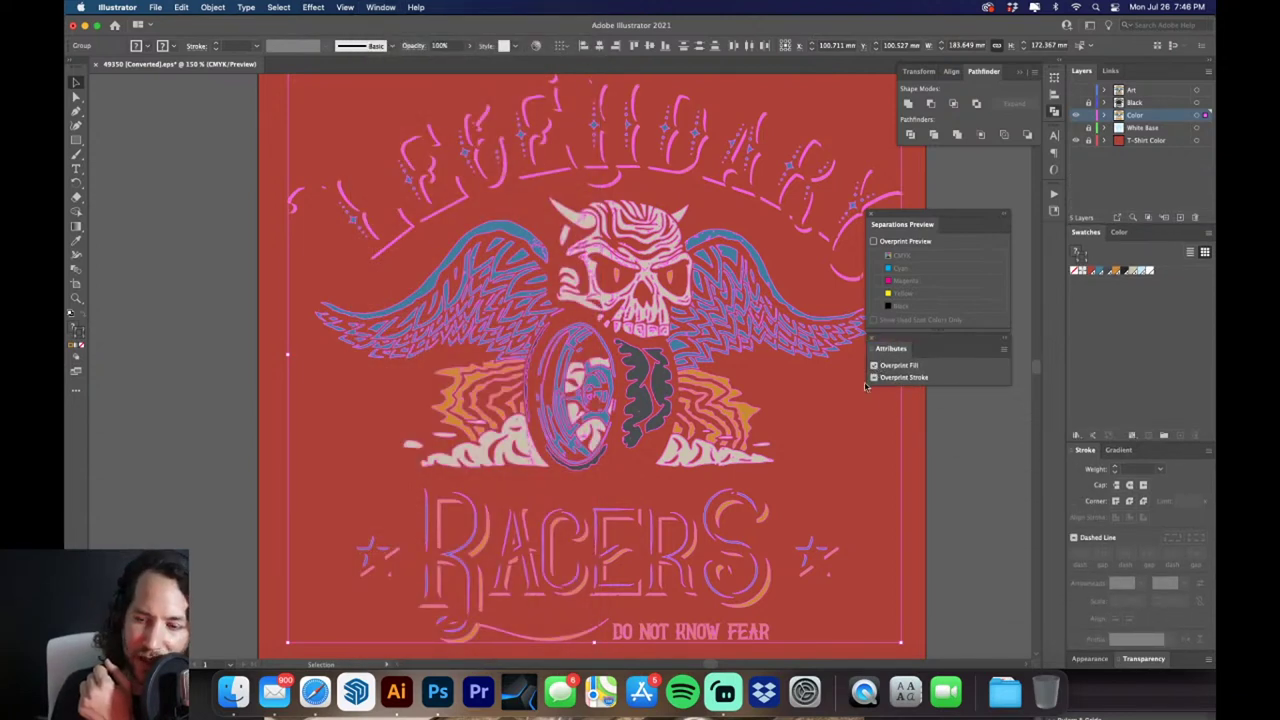
{"action": "left_click", "coordinate": [874, 378]}
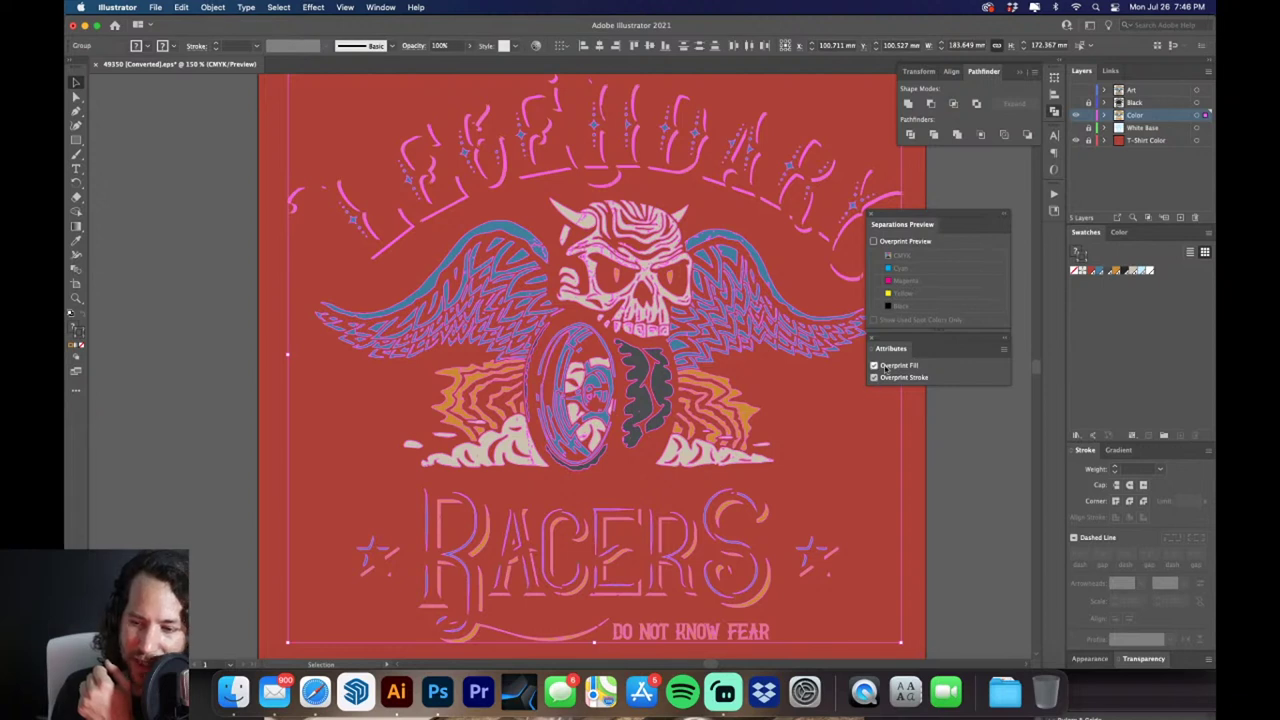
{"action": "left_click_drag", "start_coordinate": [946, 218], "coordinate": [994, 202]}
{"action": "left_click_drag", "start_coordinate": [942, 344], "coordinate": [1014, 331]}
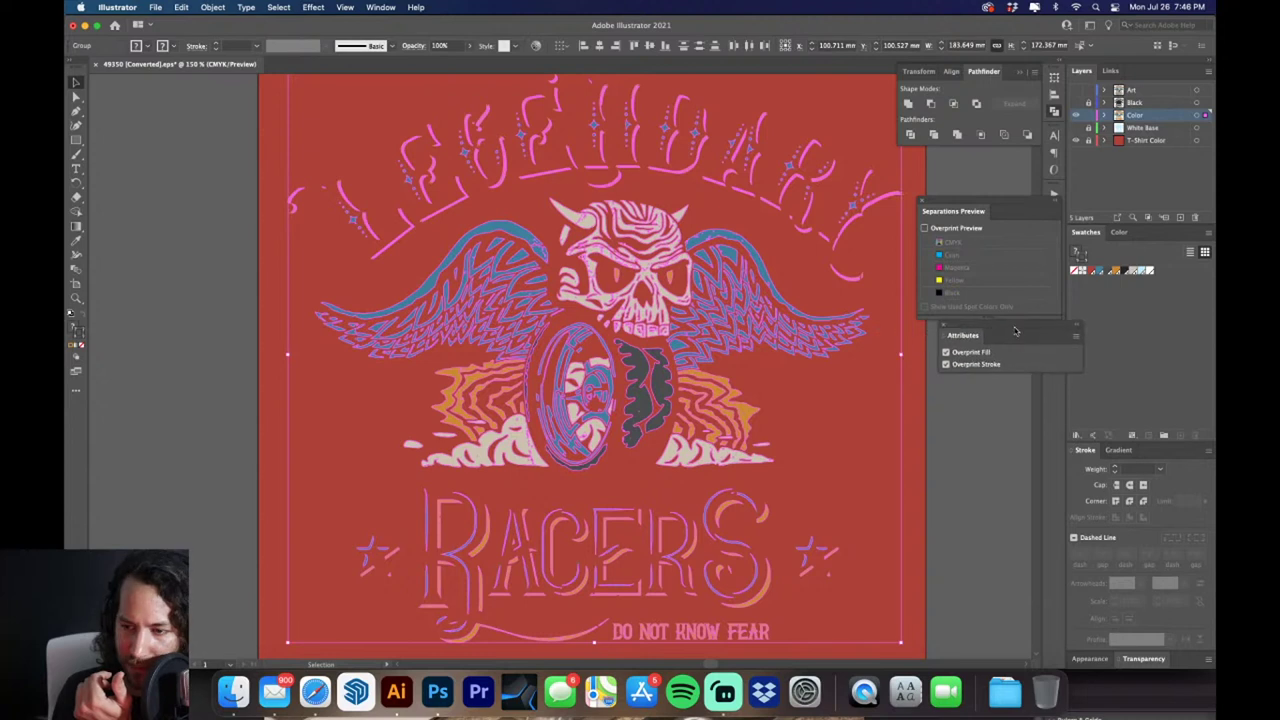
{"action": "left_click_drag", "start_coordinate": [972, 203], "coordinate": [1010, 204]}
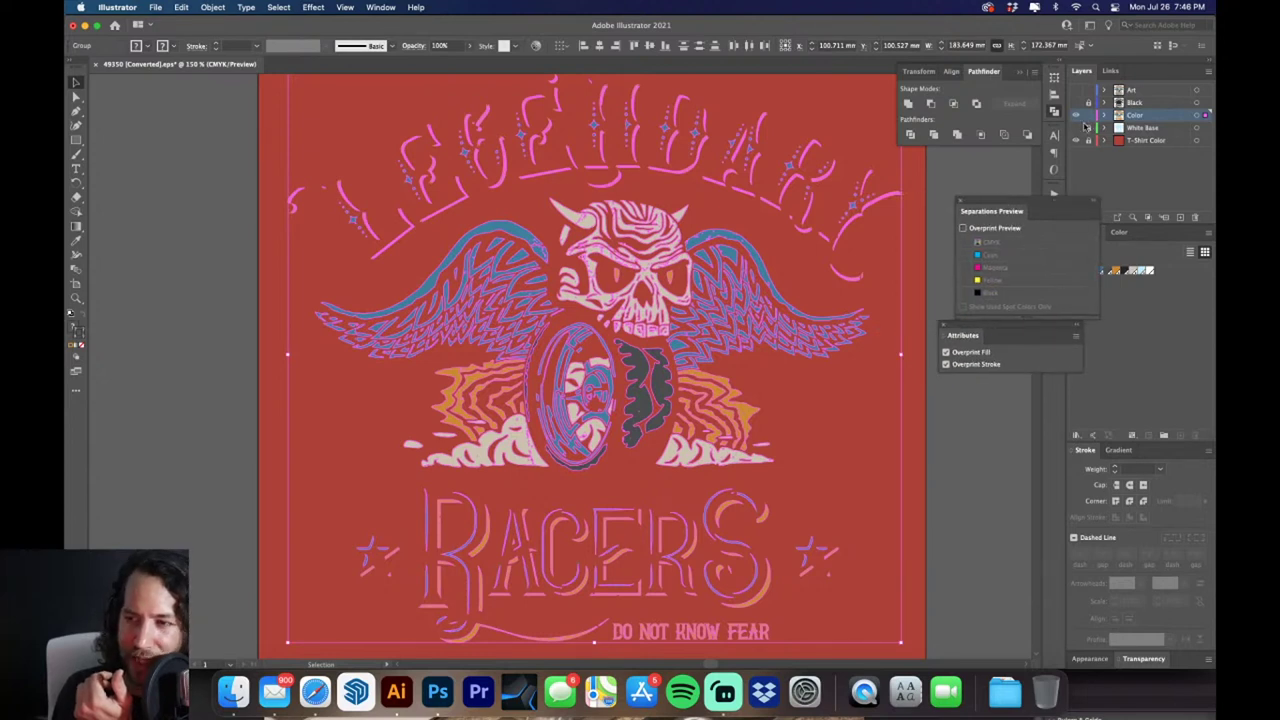
{"action": "left_click", "coordinate": [941, 174]}
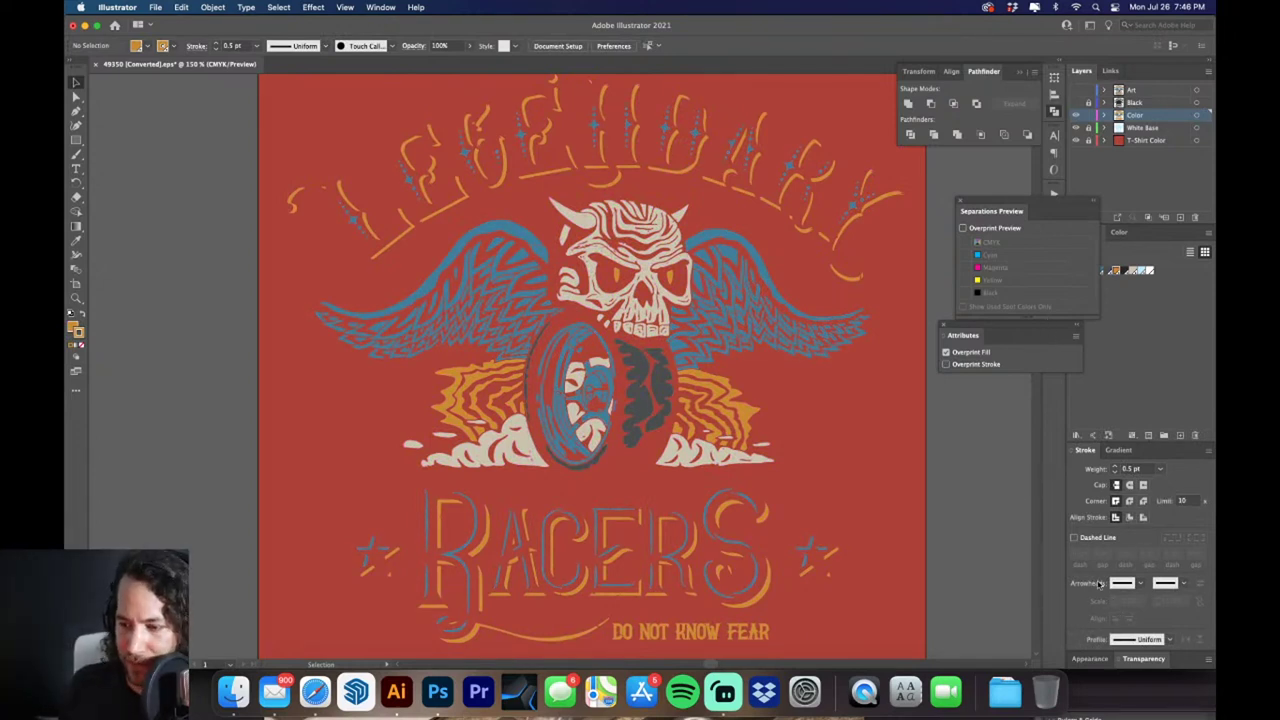
Enable Overprint Preview showing Dark Gray and T-Shirt Color, then toggle White Base on the wing
{"action": "left_click_drag", "start_coordinate": [979, 204], "coordinate": [950, 196]}
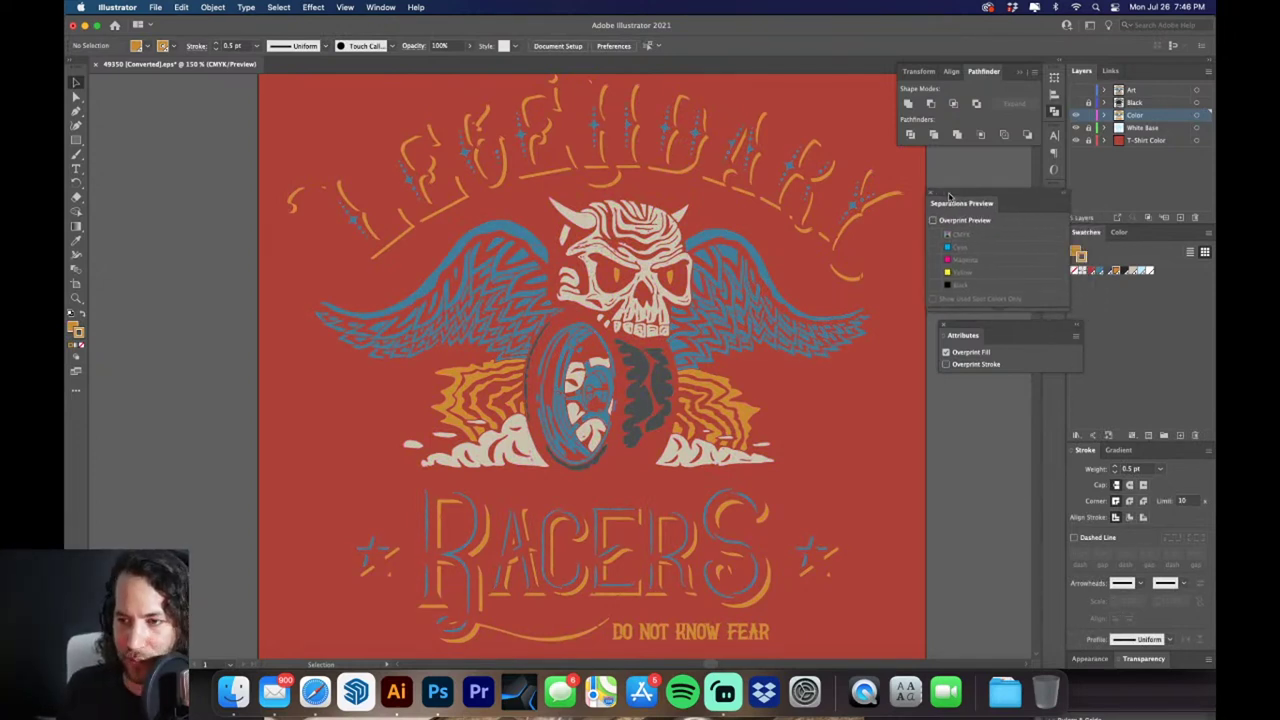
{"action": "left_click", "coordinate": [933, 220]}
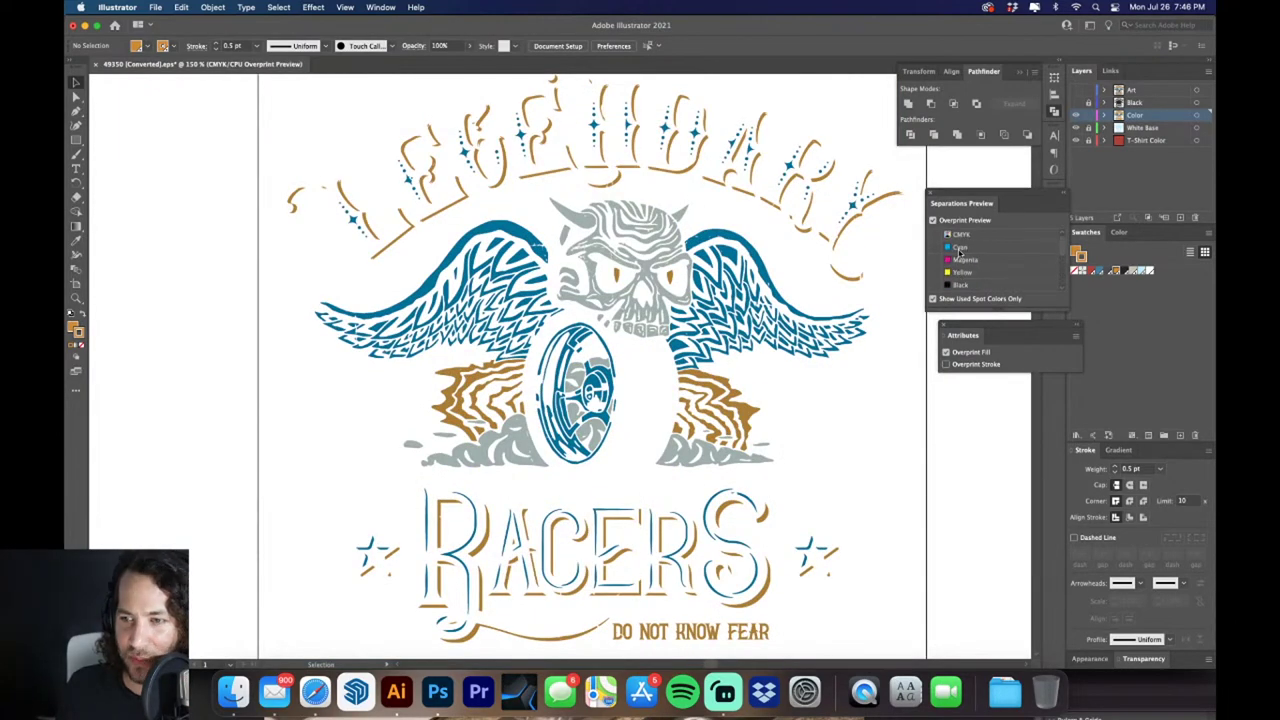
{"action": "scroll", "coordinate": [958, 252], "scroll_direction": "up", "scroll_amount": 1}
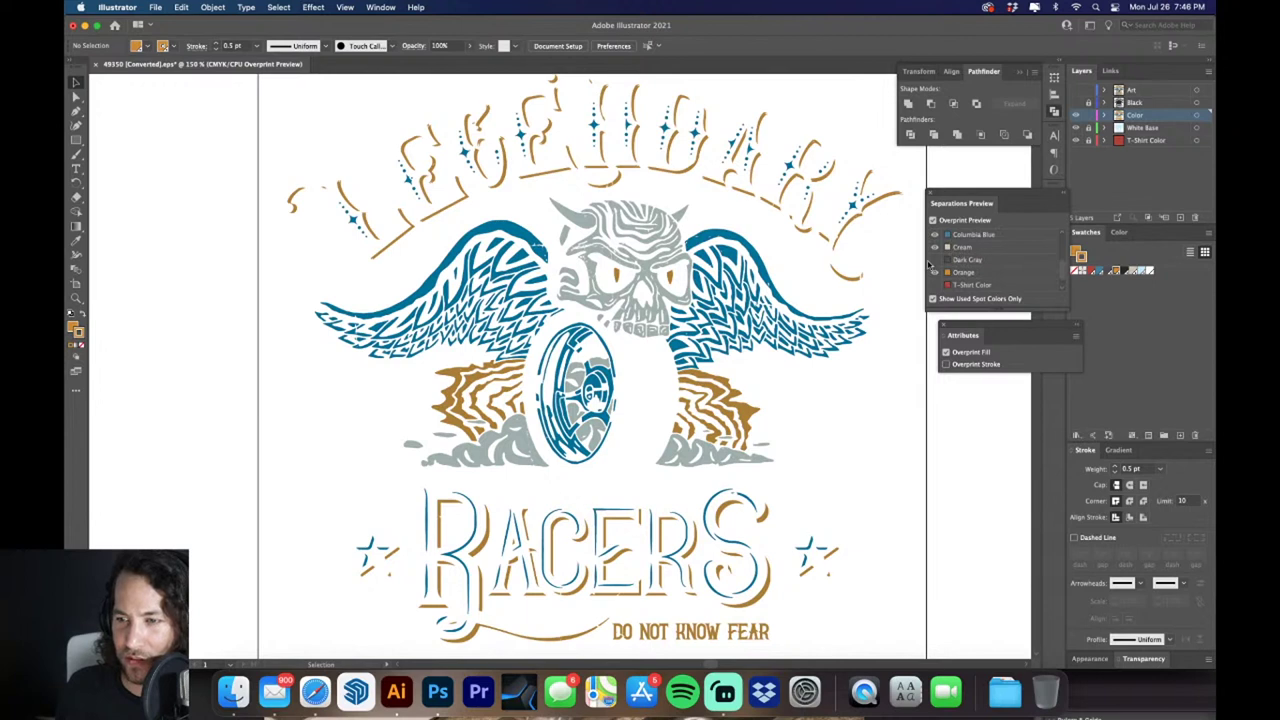
{"action": "left_click", "coordinate": [934, 260]}
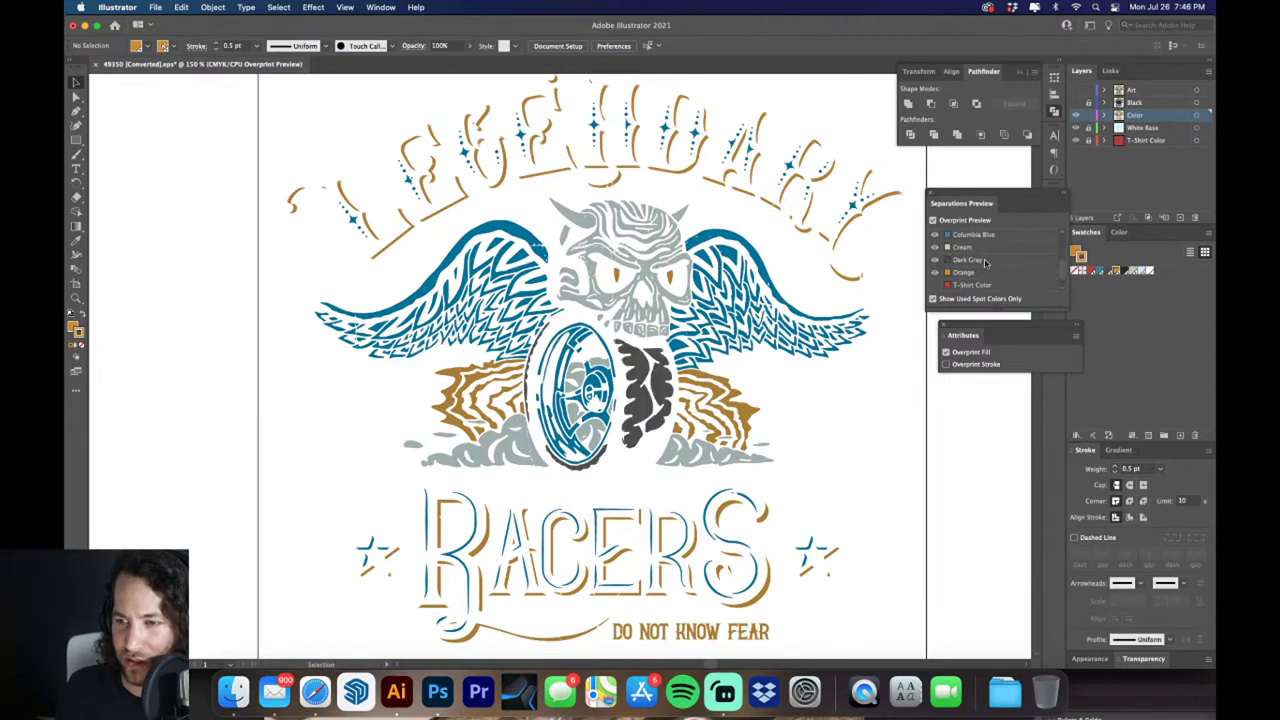
{"action": "scroll", "coordinate": [985, 262], "scroll_direction": "down", "scroll_amount": 2}
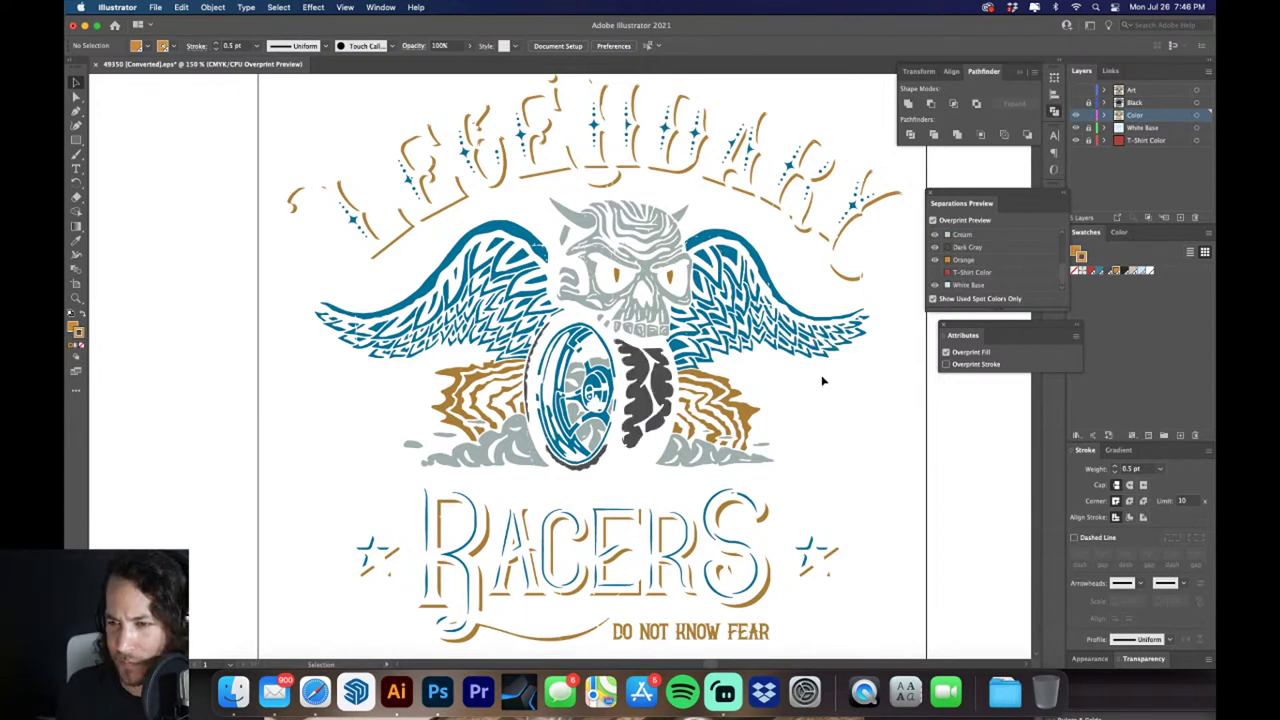
{"action": "left_click", "coordinate": [935, 272]}
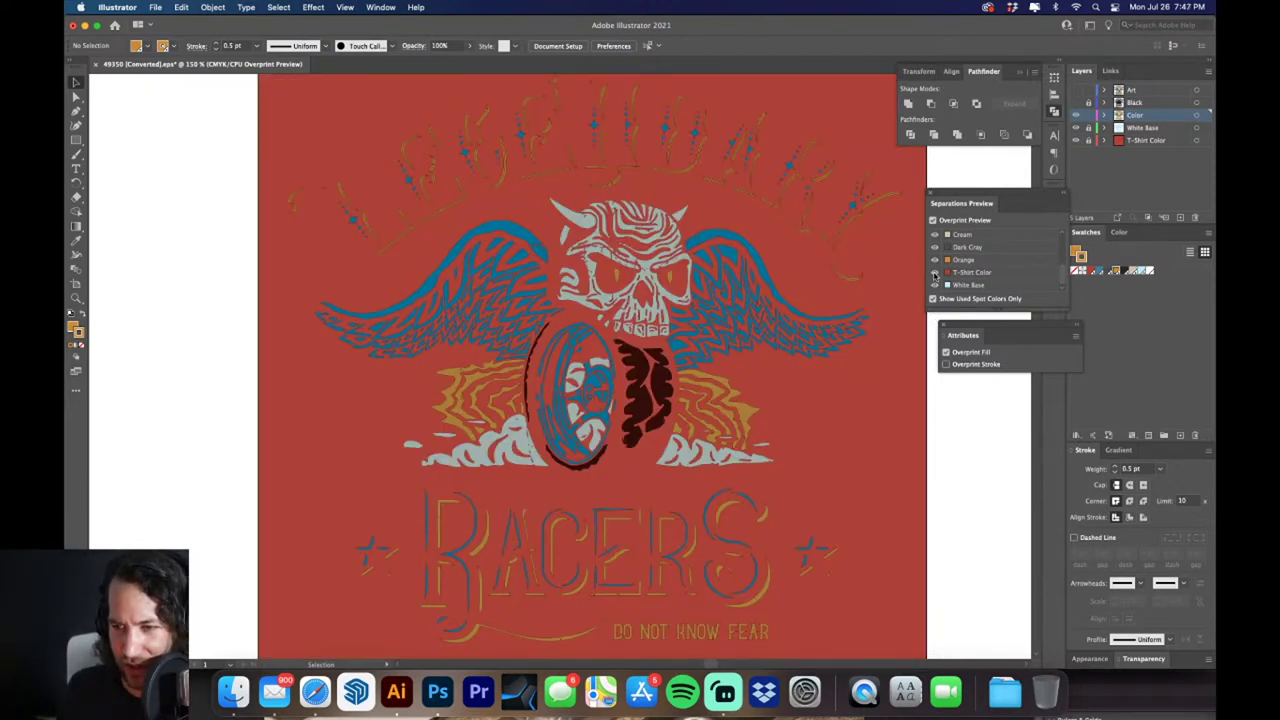
{"action": "key", "text": "z"}
{"action": "left_click", "coordinate": [717, 270]}
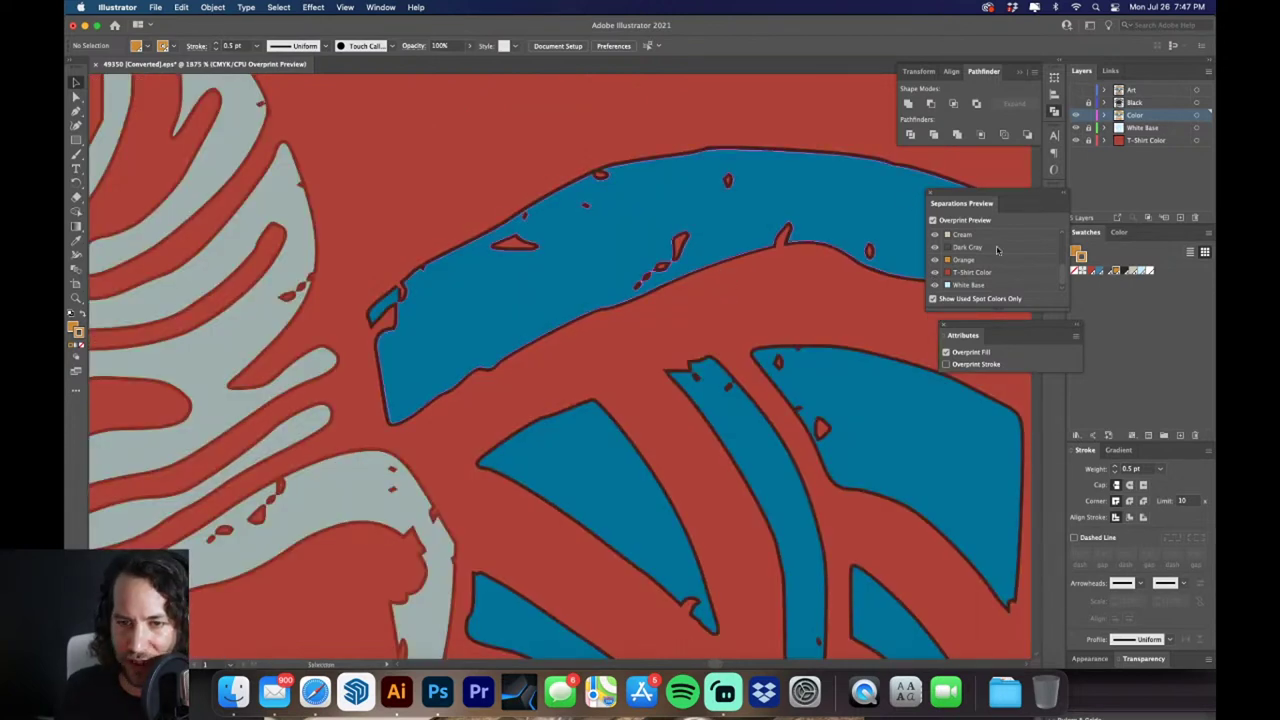
{"action": "left_click", "coordinate": [935, 285]}
{"action": "left_click", "coordinate": [935, 286]}
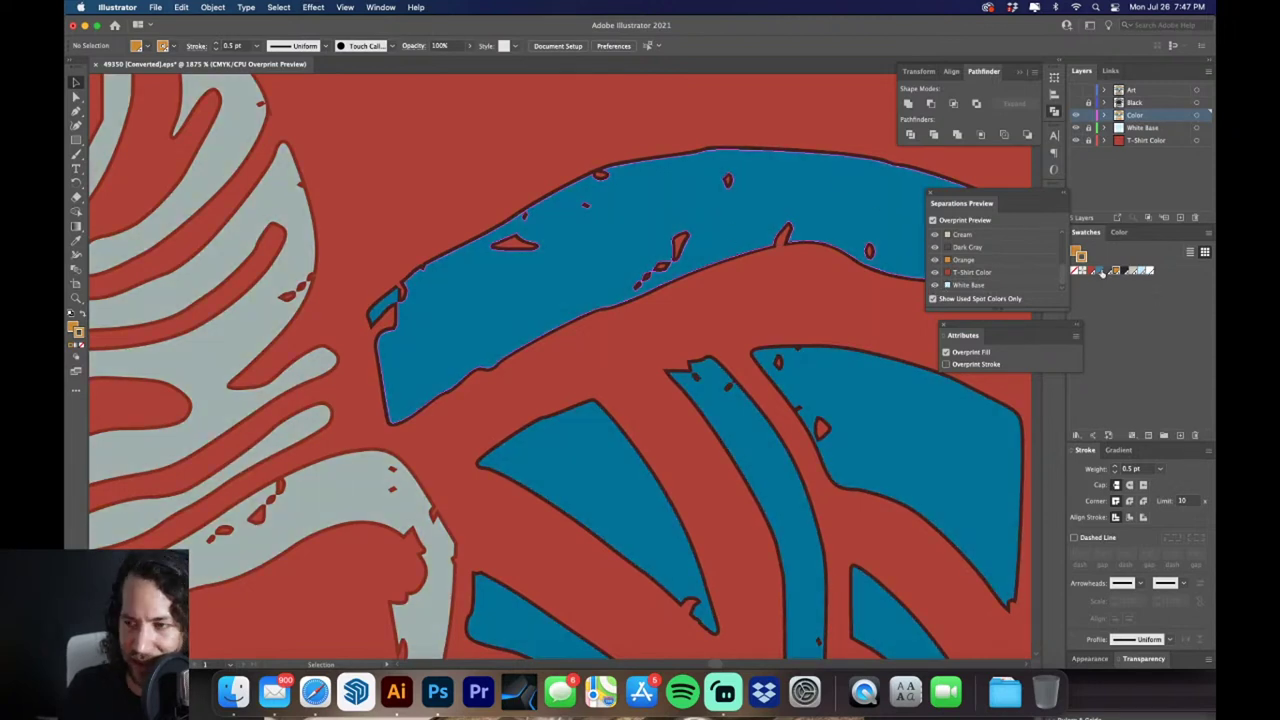
Set the White Base swatch's cyan to 0 and zoom in on the blue wing edge
{"action": "double_click", "coordinate": [1143, 272]}
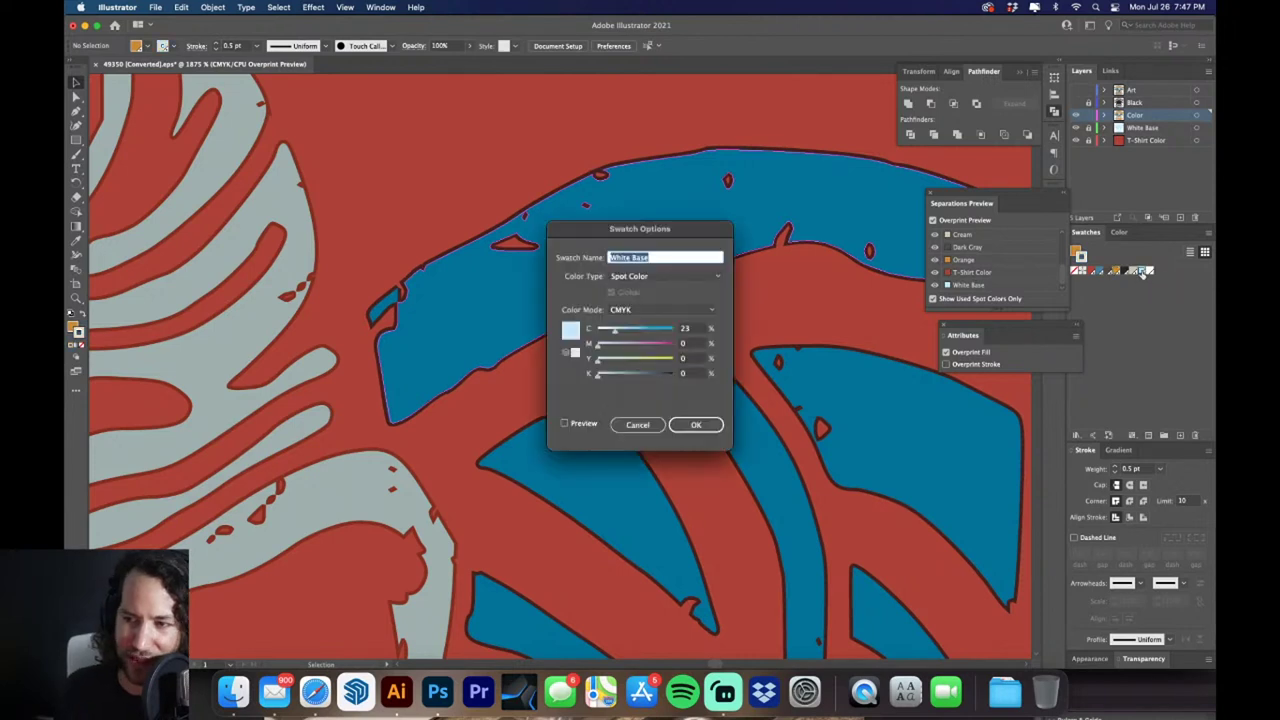
{"action": "left_click_drag", "start_coordinate": [615, 331], "coordinate": [596, 333]}
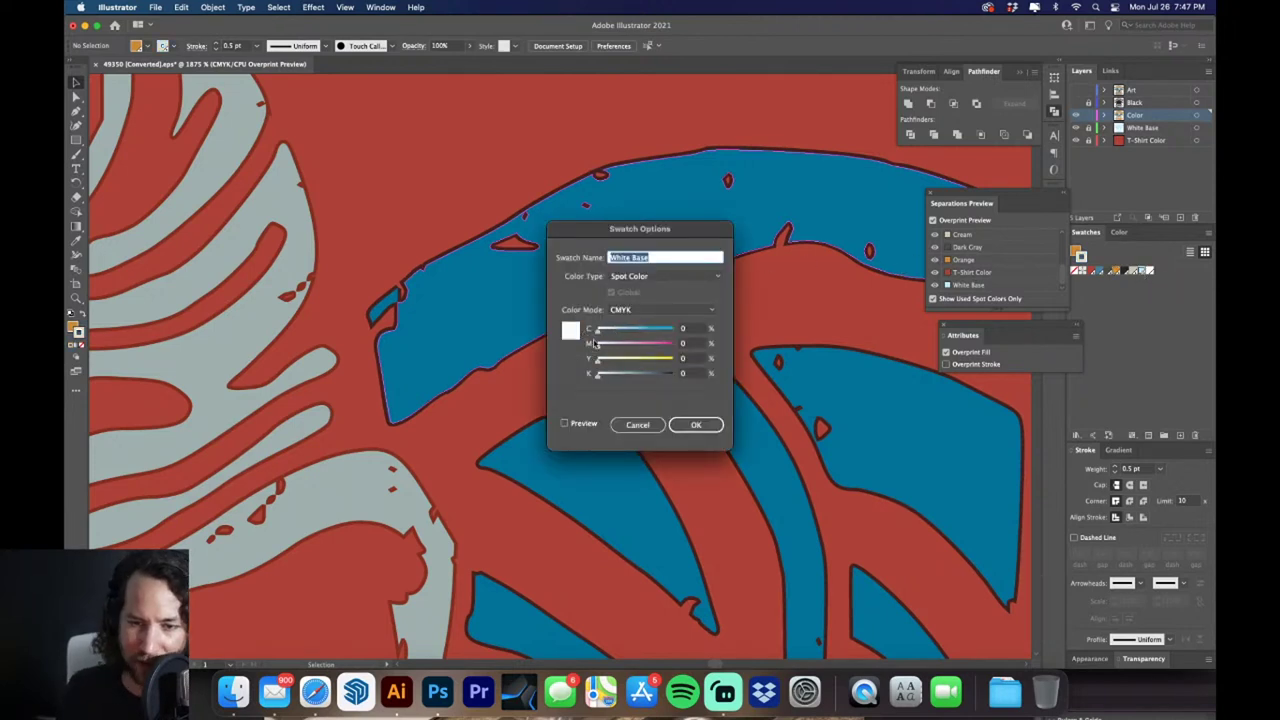
{"action": "left_click", "coordinate": [705, 428]}
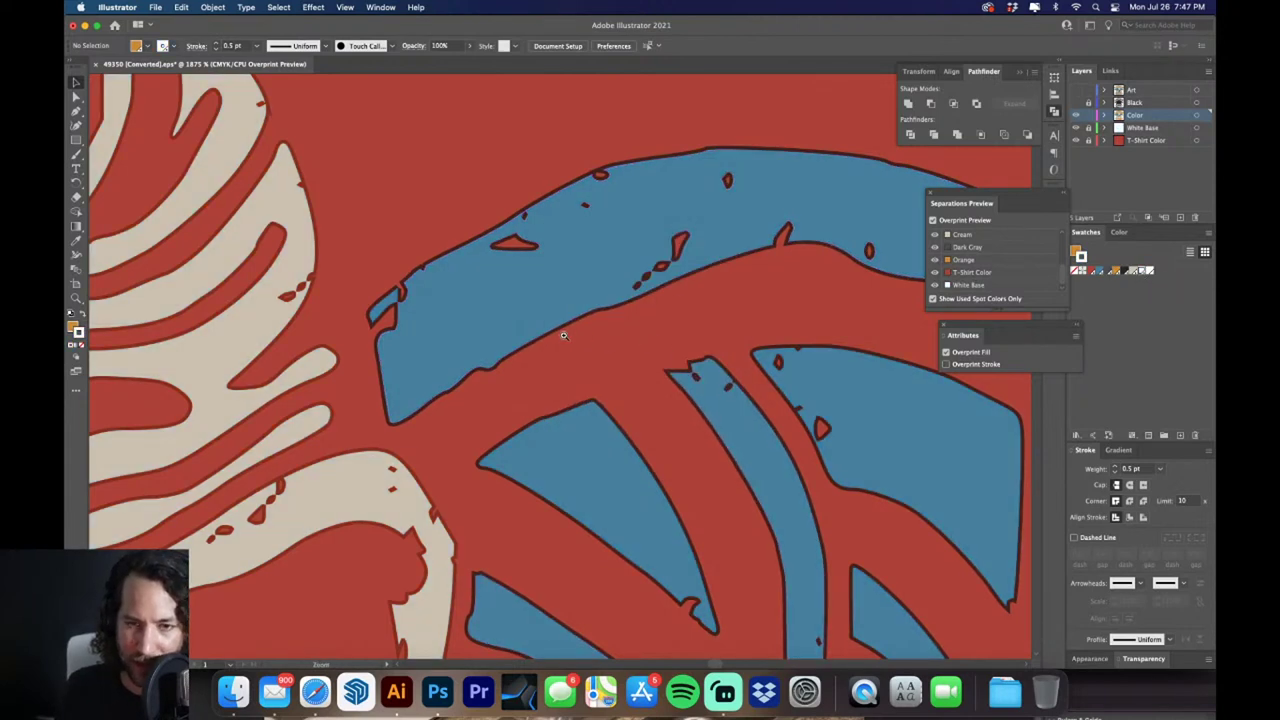
{"action": "left_click", "coordinate": [564, 336], "text": "alt"}
{"action": "left_click", "coordinate": [564, 336], "text": "alt"}
{"action": "left_click", "coordinate": [650, 358], "text": "alt"}
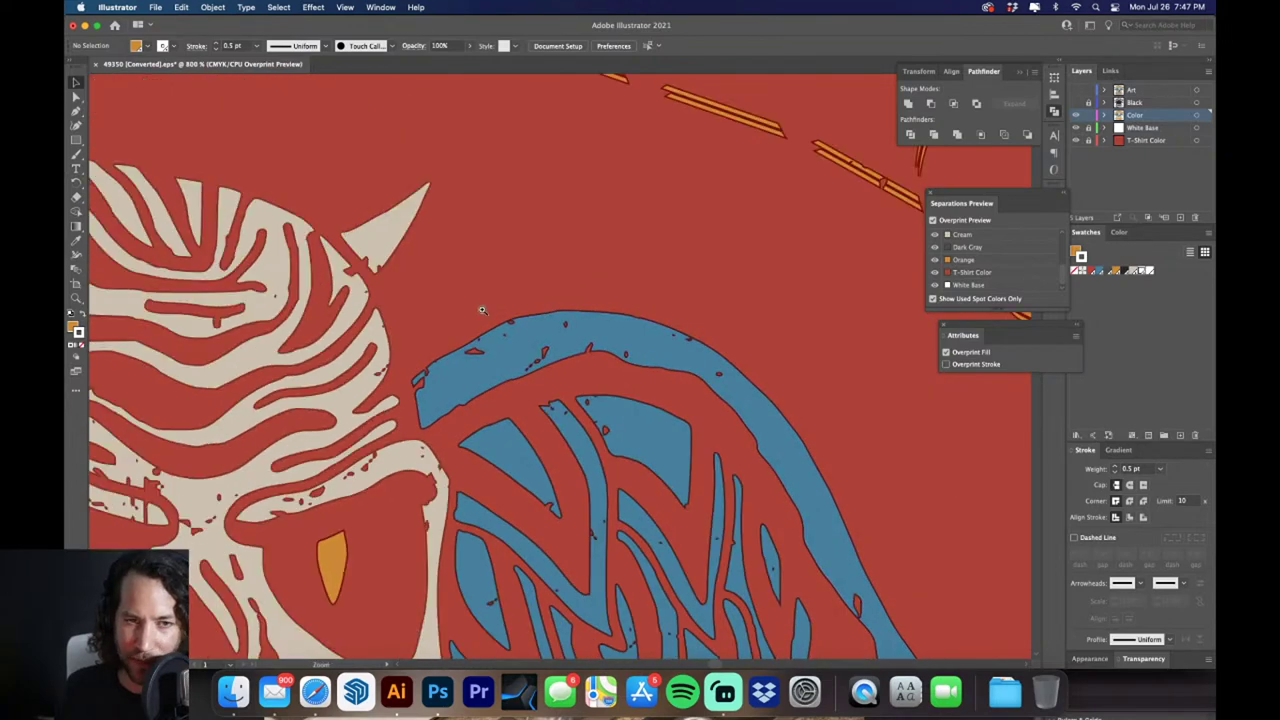
{"action": "left_click_drag", "start_coordinate": [482, 310], "coordinate": [551, 339]}
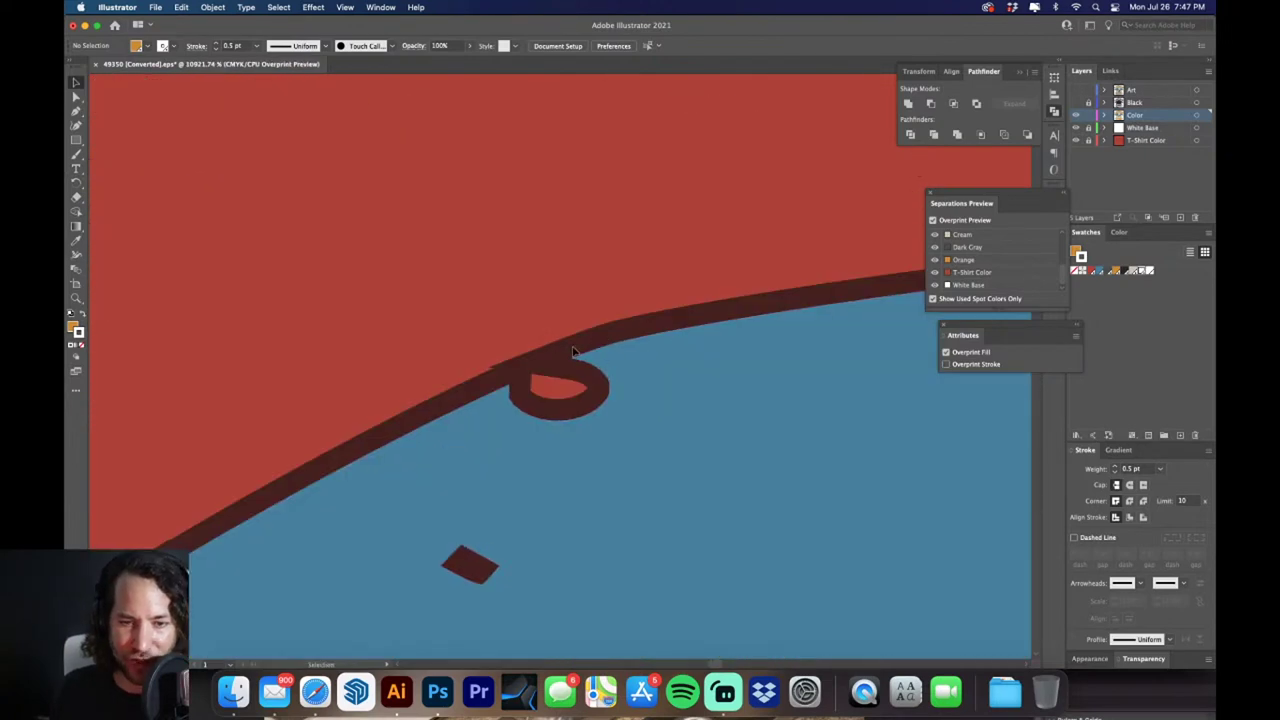
{"action": "key", "text": "z"}
{"action": "left_click", "coordinate": [611, 379], "text": "alt"}
{"action": "left_click", "coordinate": [610, 379], "text": "alt"}
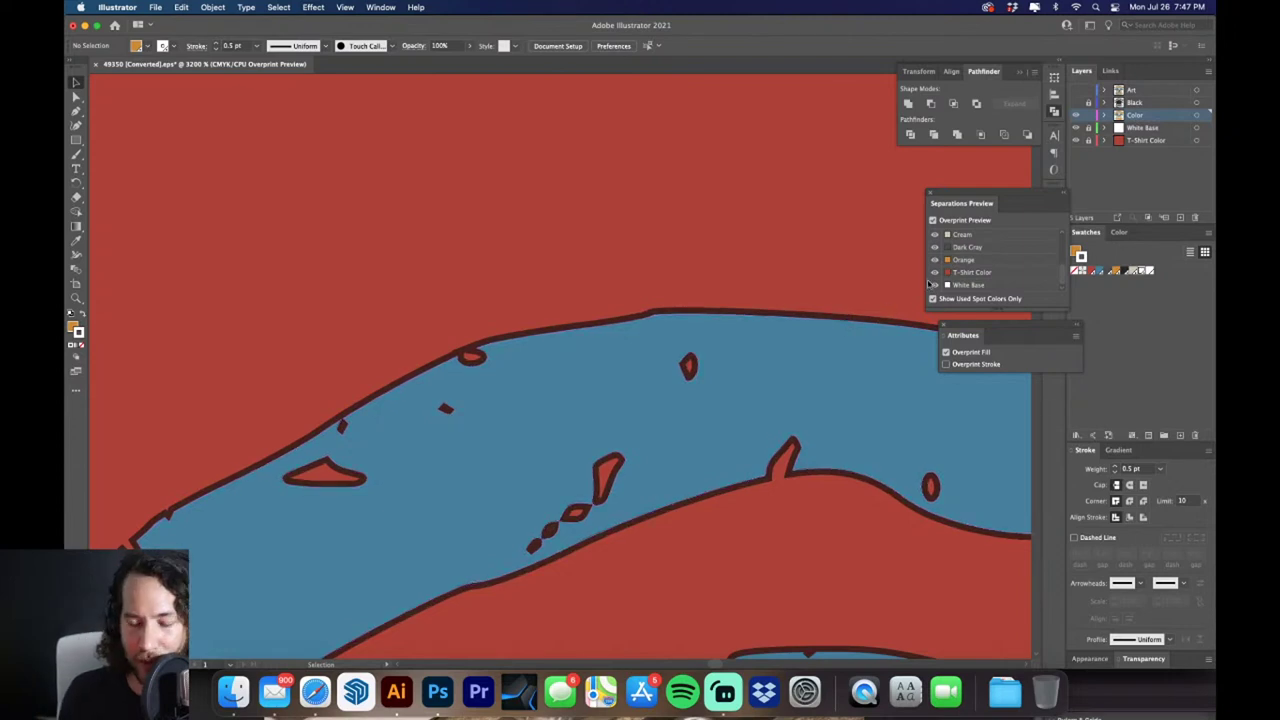
Hide and restore the Columbia Blue separation to check its plate, then fit the artboard
{"action": "scroll", "coordinate": [955, 250], "scroll_direction": "up", "scroll_amount": 1}
{"action": "left_click", "coordinate": [935, 234]}
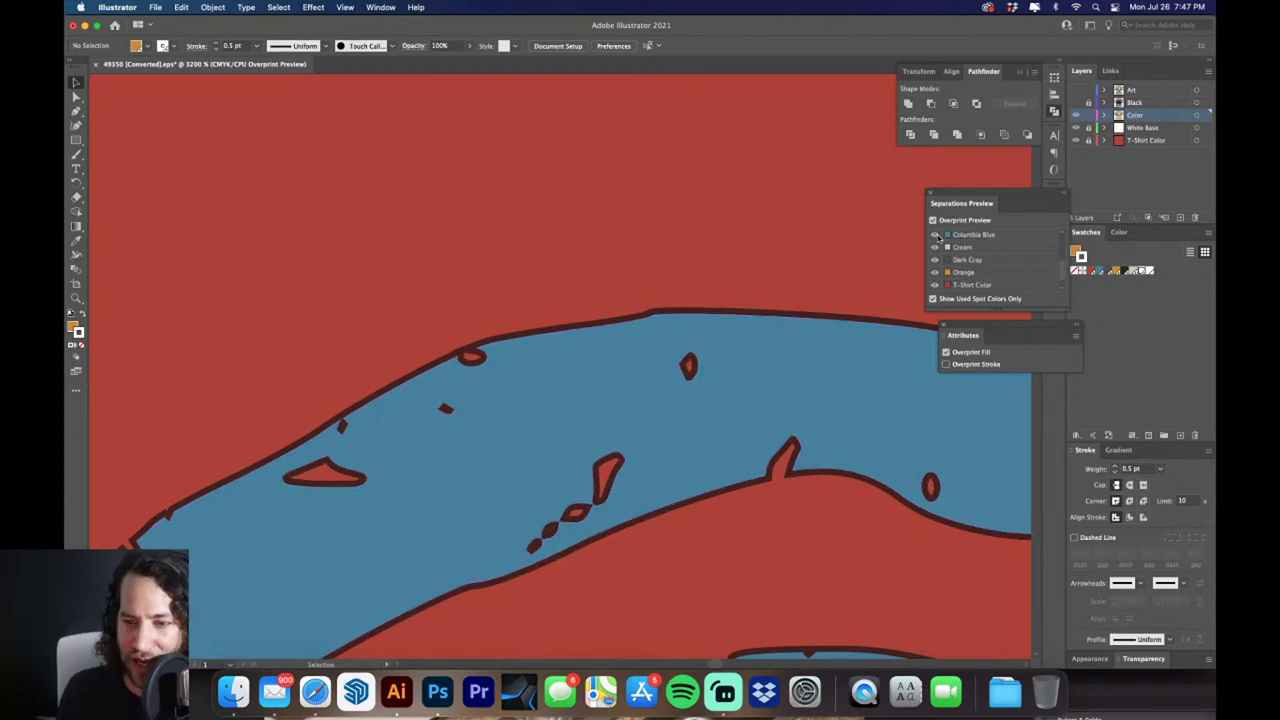
{"action": "left_click_drag", "start_coordinate": [420, 308], "coordinate": [590, 424]}
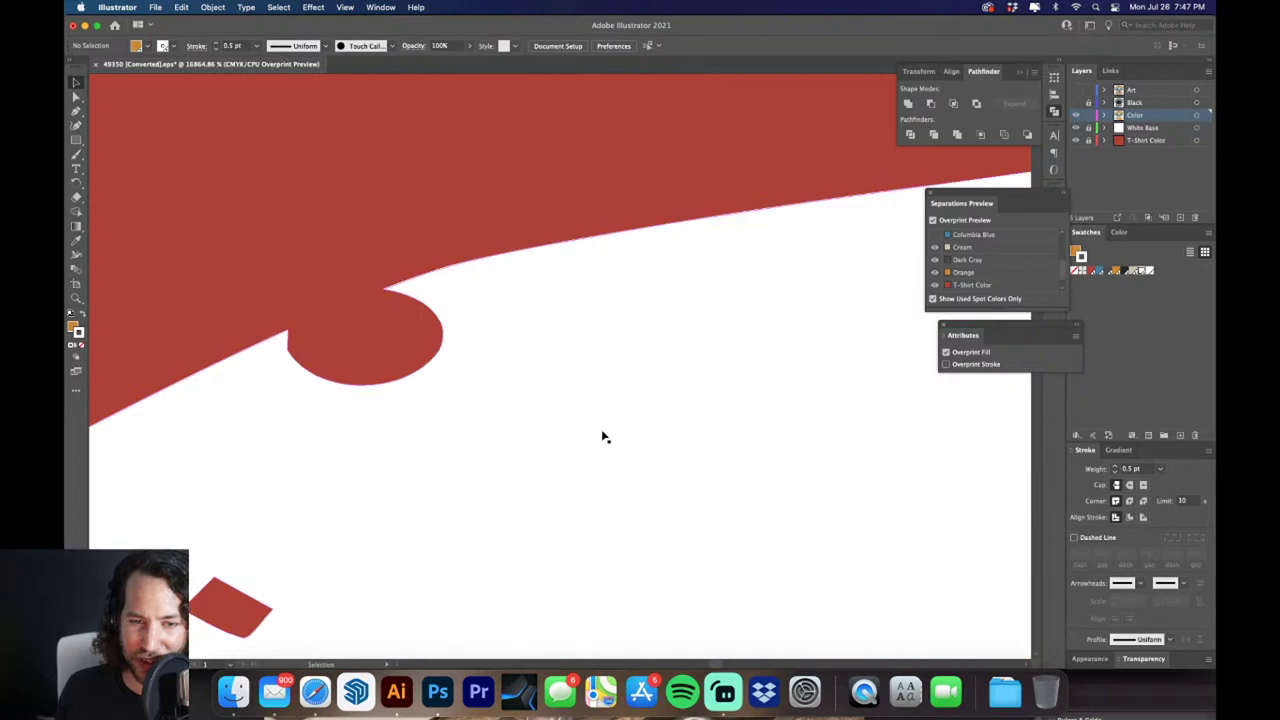
{"action": "left_click", "coordinate": [936, 233]}
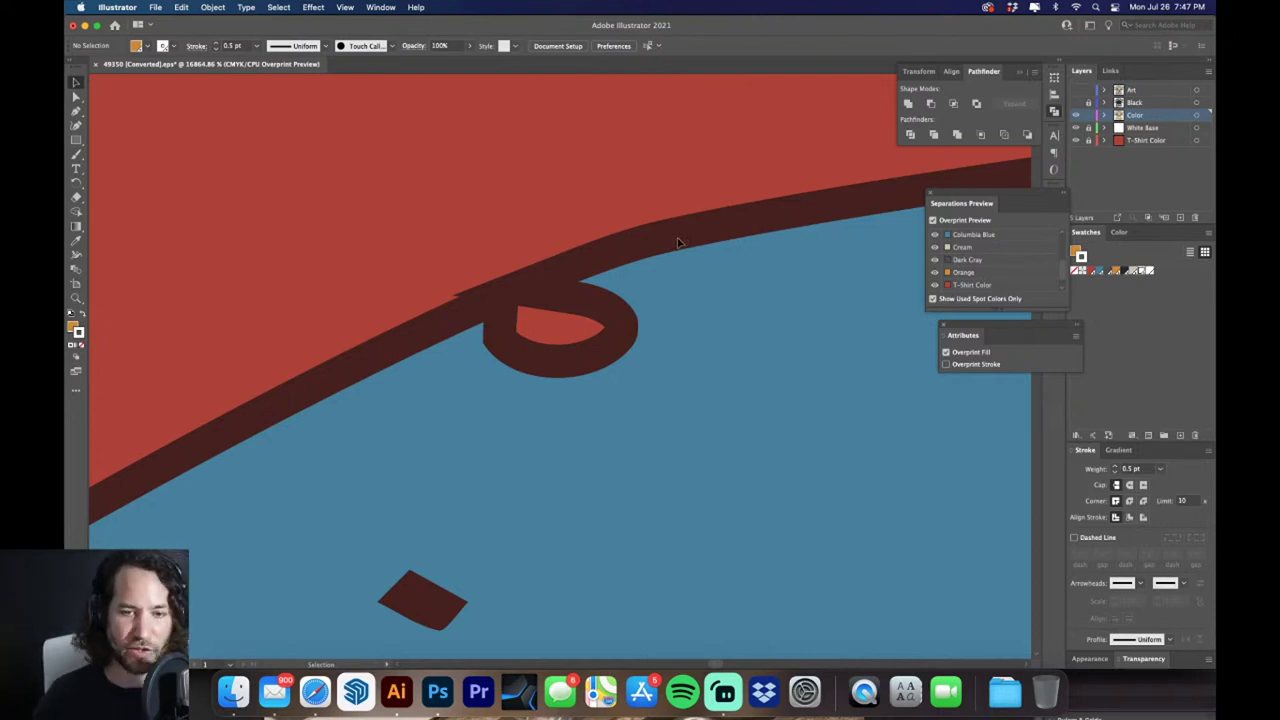
{"action": "key", "text": "super+minus"}
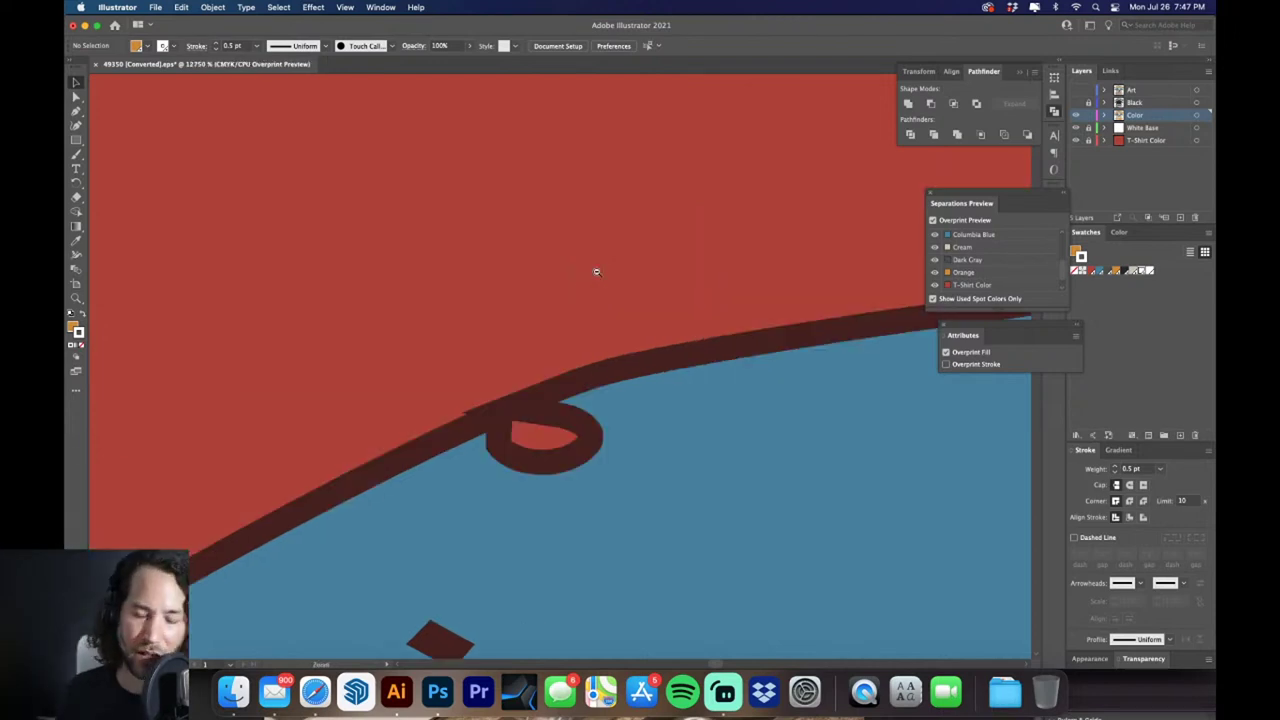
{"action": "key", "text": "super+0"}
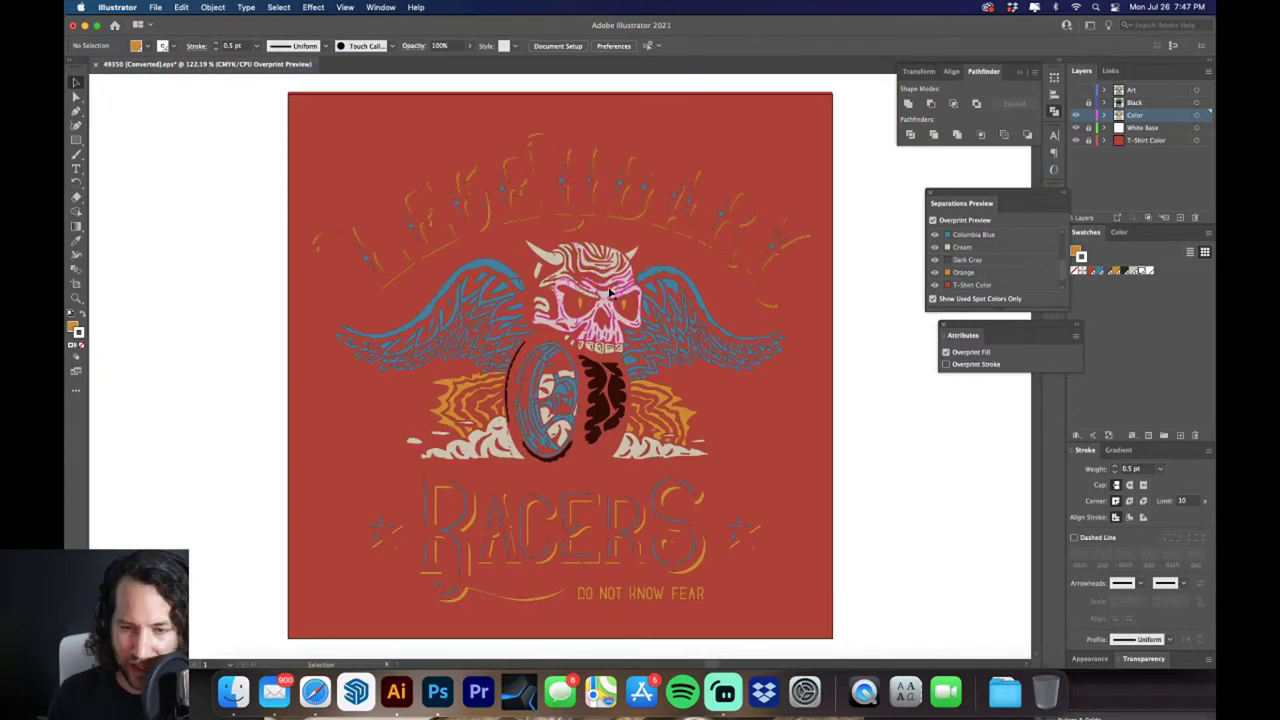
Inspect the flame edges up close, fit the artboard, and dock Attributes under Separations Preview
{"action": "scroll", "coordinate": [509, 398], "scroll_direction": "up", "scroll_amount": 10}
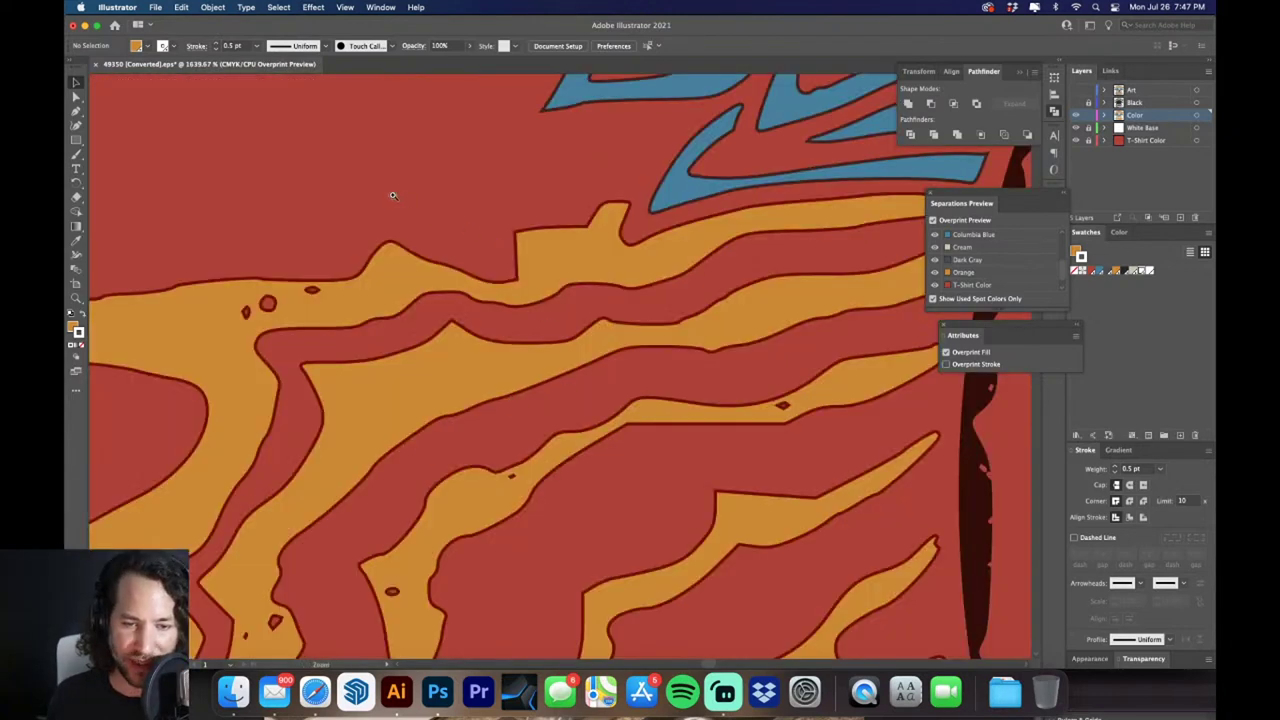
{"action": "scroll", "coordinate": [640, 384], "scroll_direction": "up", "scroll_amount": 5}
{"action": "scroll", "coordinate": [650, 384], "scroll_direction": "down", "scroll_amount": 8}
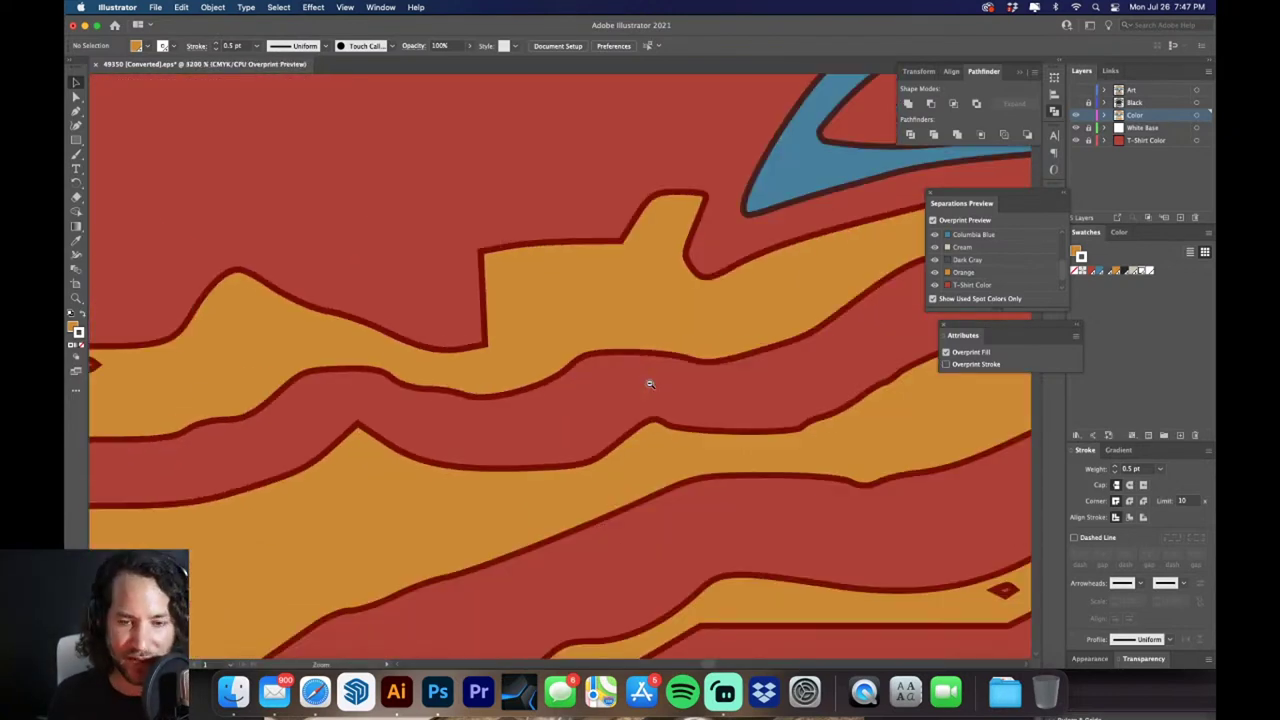
{"action": "scroll", "coordinate": [630, 363], "scroll_direction": "down", "scroll_amount": 2}
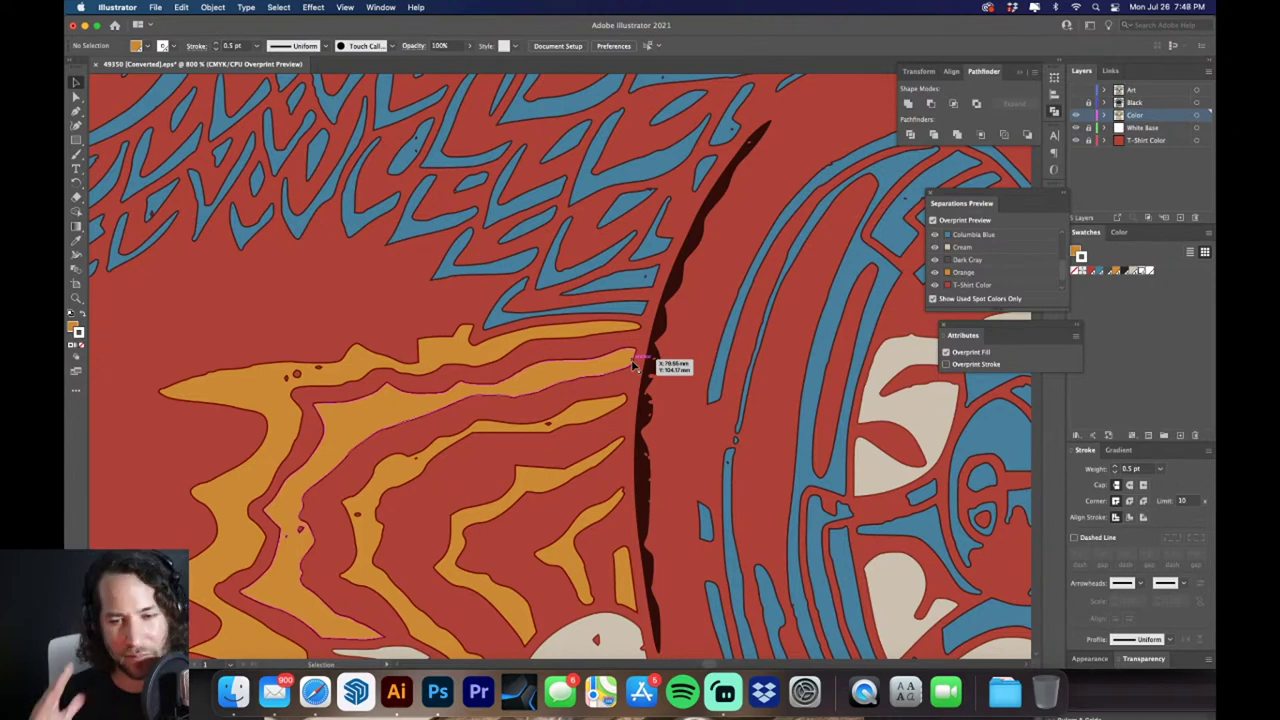
{"action": "key", "text": "super+0"}
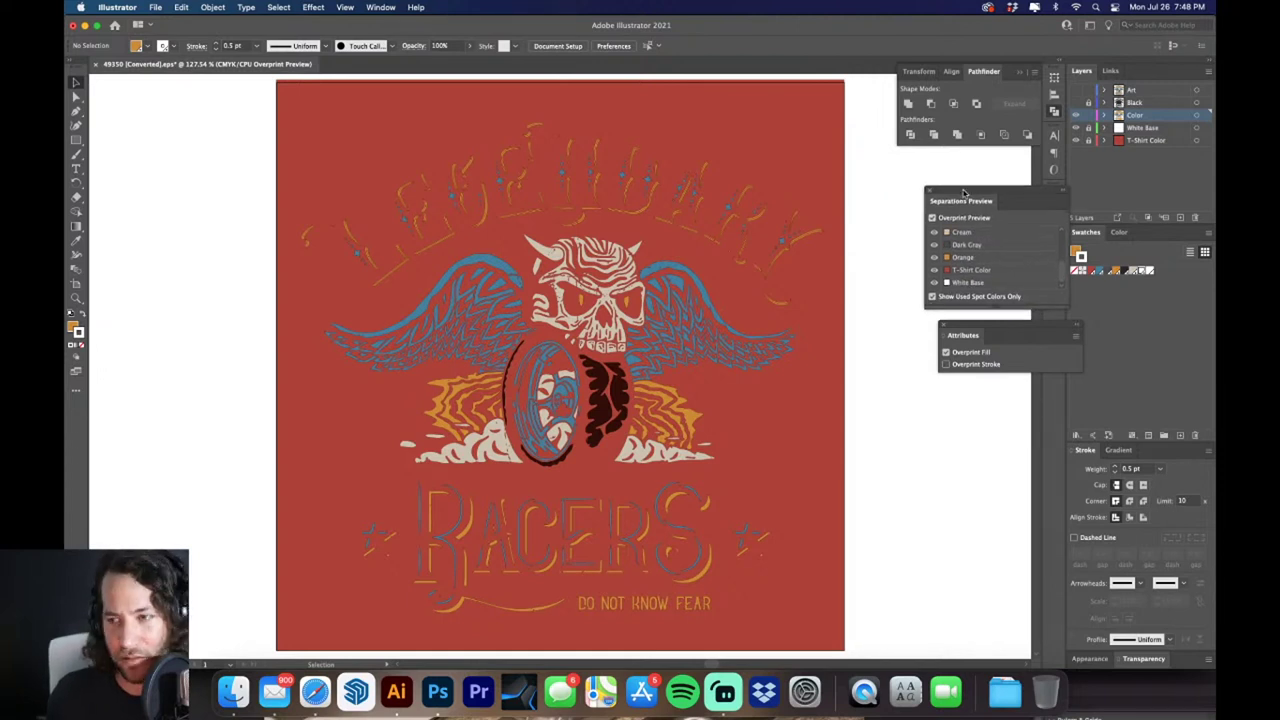
{"action": "left_click_drag", "start_coordinate": [965, 195], "coordinate": [936, 157]}
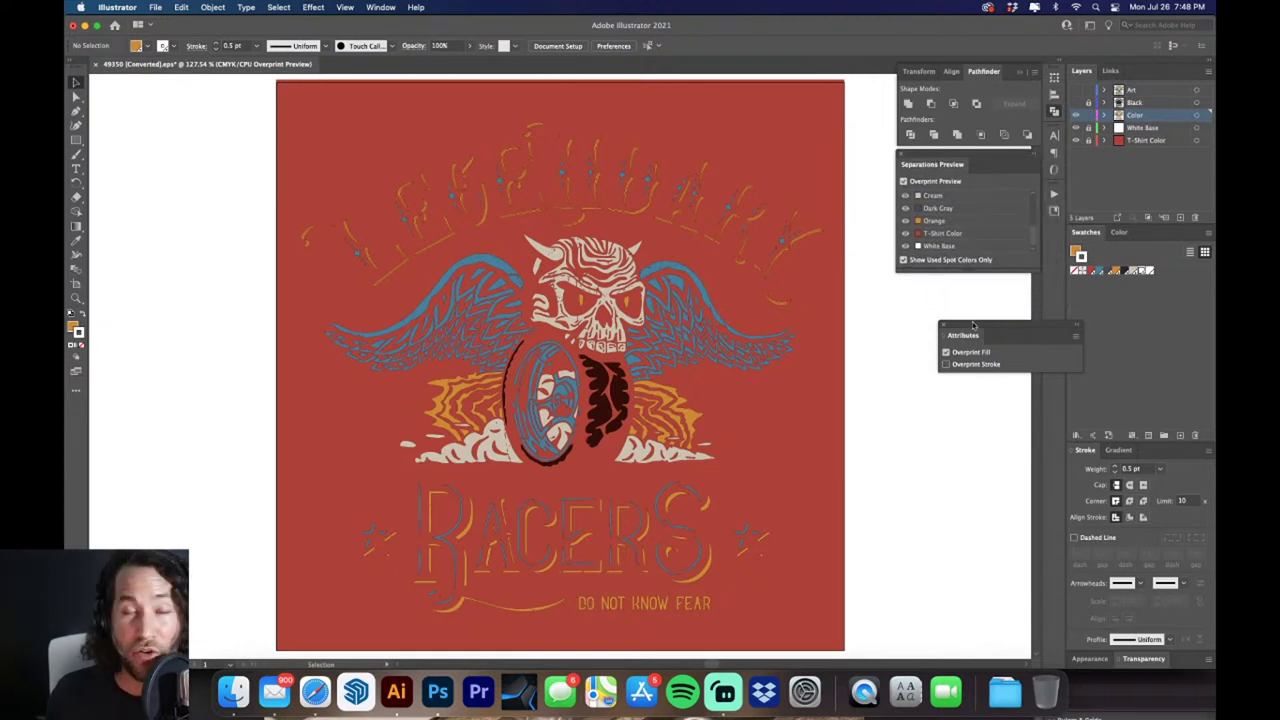
{"action": "left_click_drag", "start_coordinate": [972, 326], "coordinate": [932, 291]}
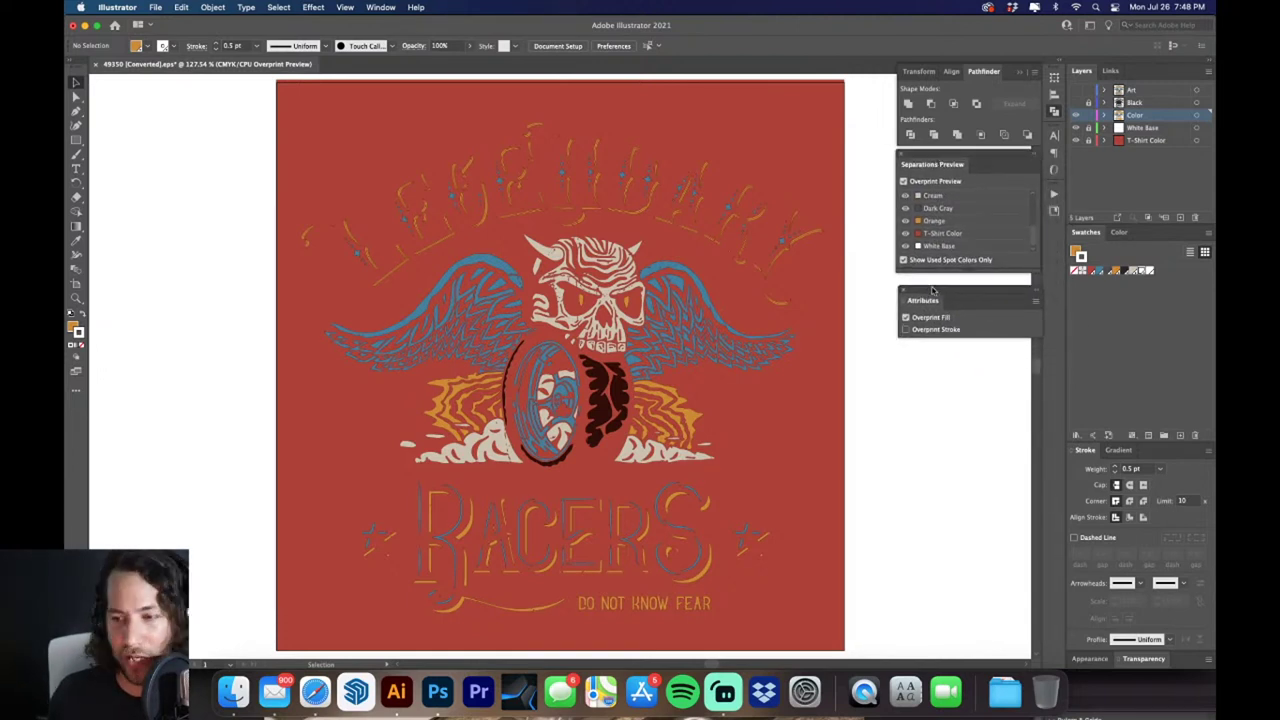
Turn off Overprint Preview and show the Black linework layer over the lettering and skull
{"action": "left_click", "coordinate": [903, 181]}
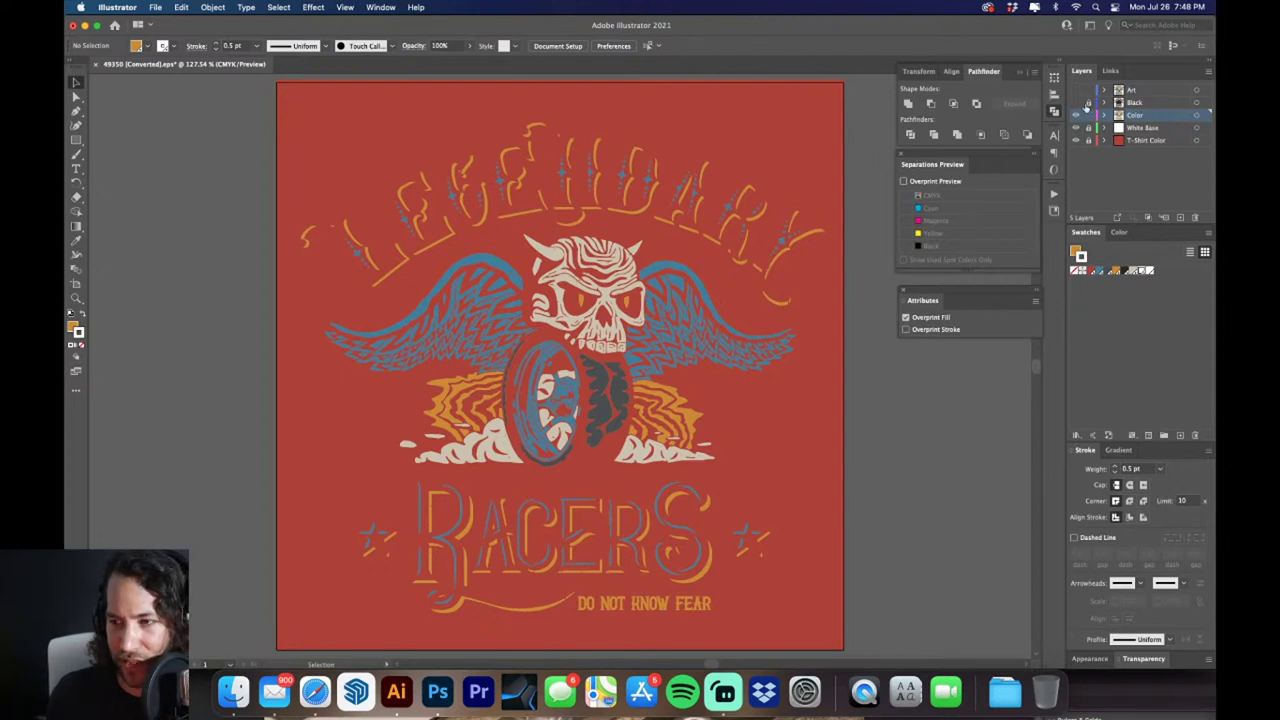
{"action": "left_click", "coordinate": [1076, 102]}
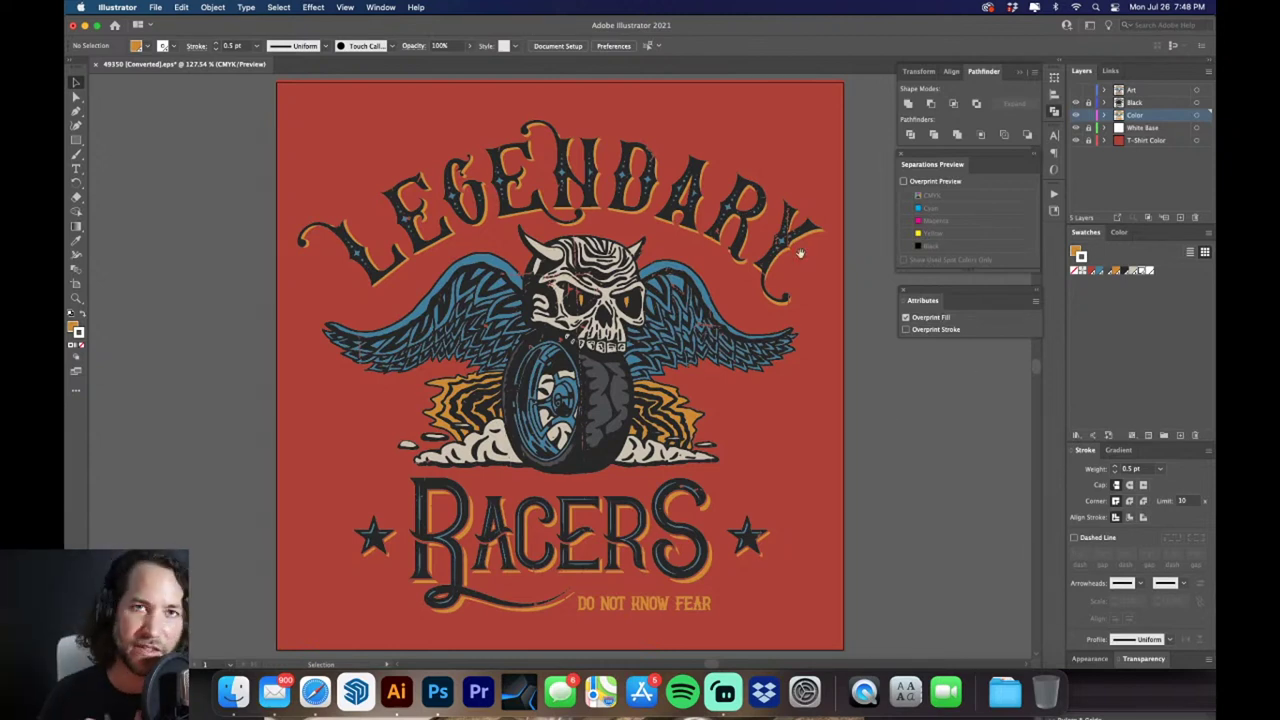
{"action": "left_click_drag", "start_coordinate": [468, 202], "coordinate": [520, 277]}
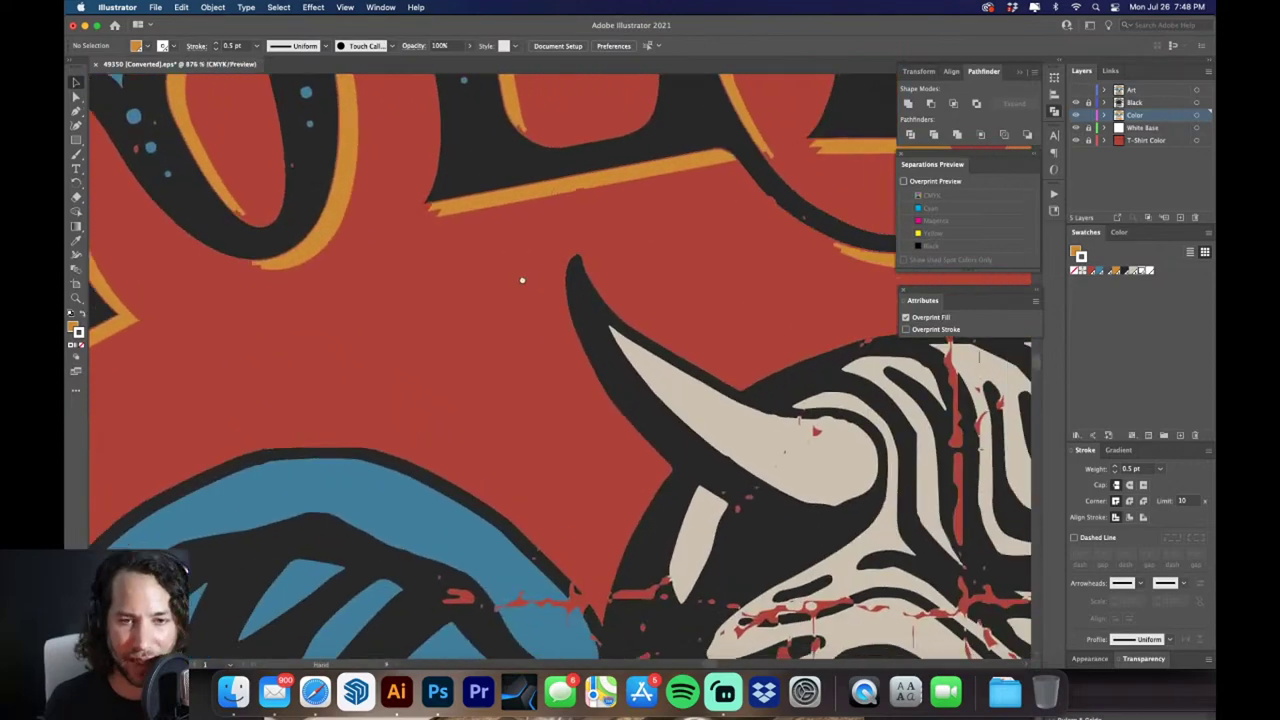
{"action": "scroll", "coordinate": [611, 401], "scroll_direction": "down", "scroll_amount": 2}
{"action": "left_click", "coordinate": [555, 433]}
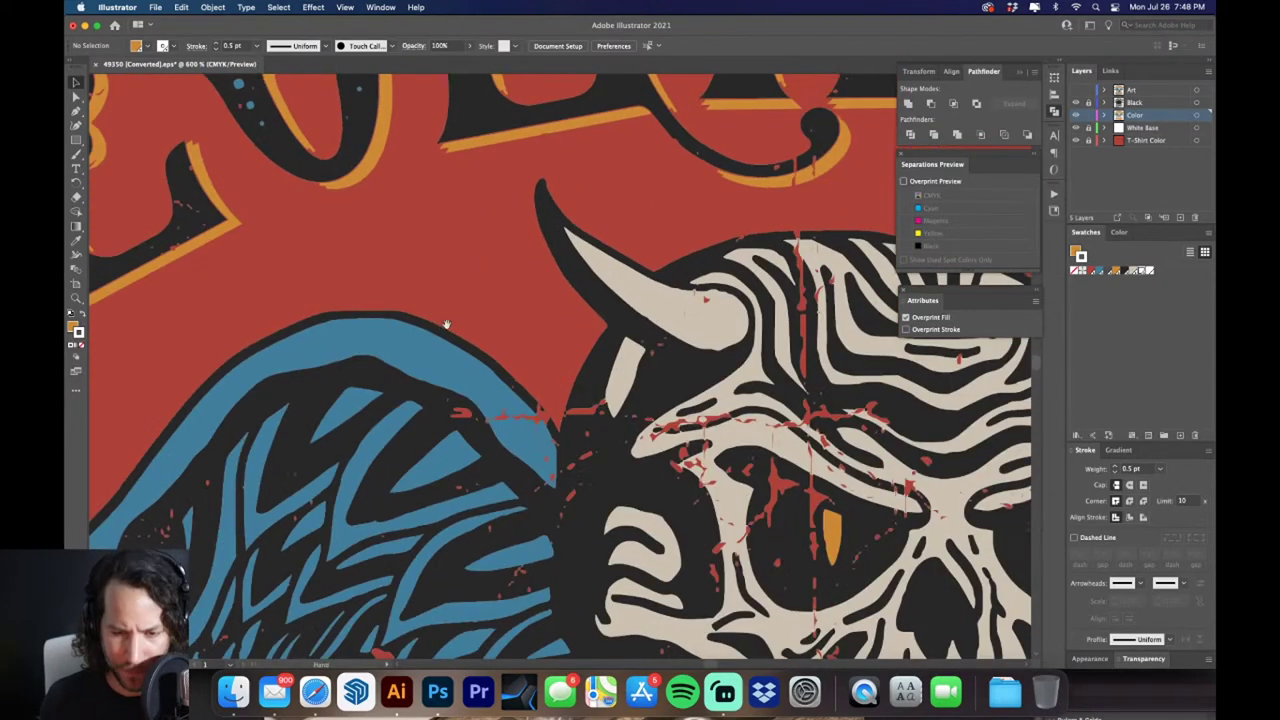
{"action": "scroll", "coordinate": [555, 433], "scroll_direction": "up", "scroll_amount": 3}
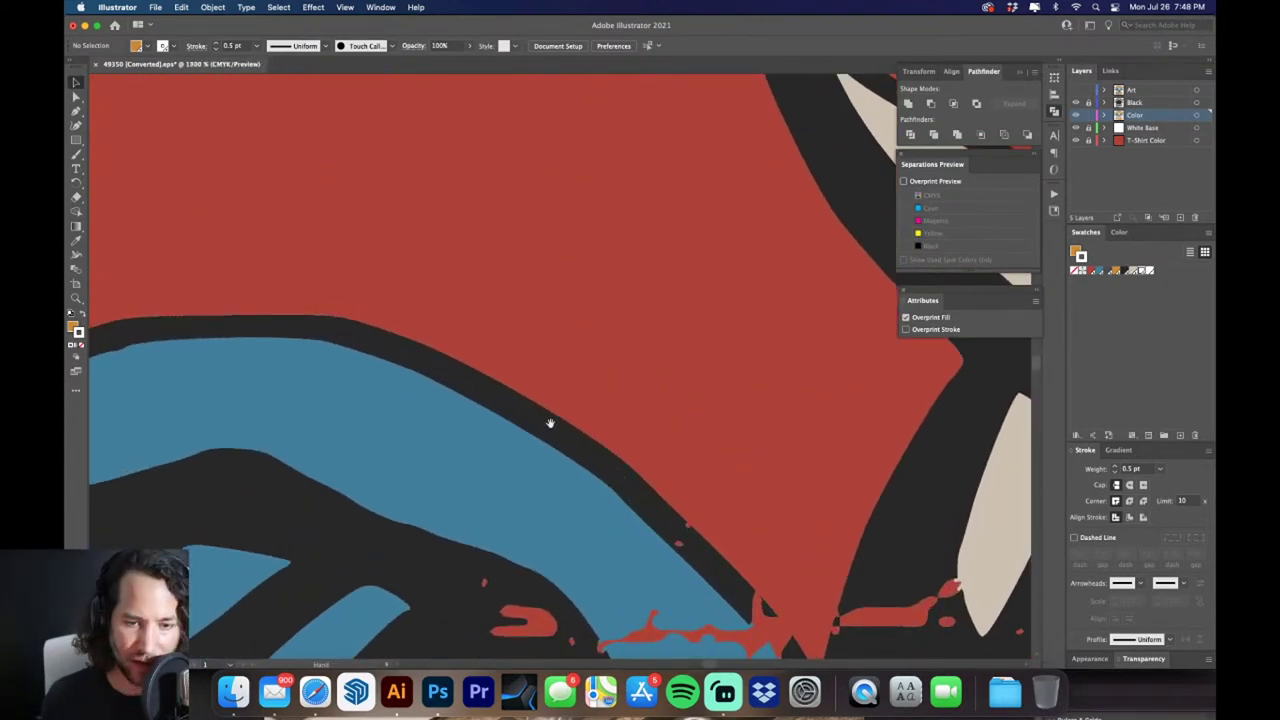
{"action": "scroll", "coordinate": [523, 386], "scroll_direction": "down", "scroll_amount": 4}
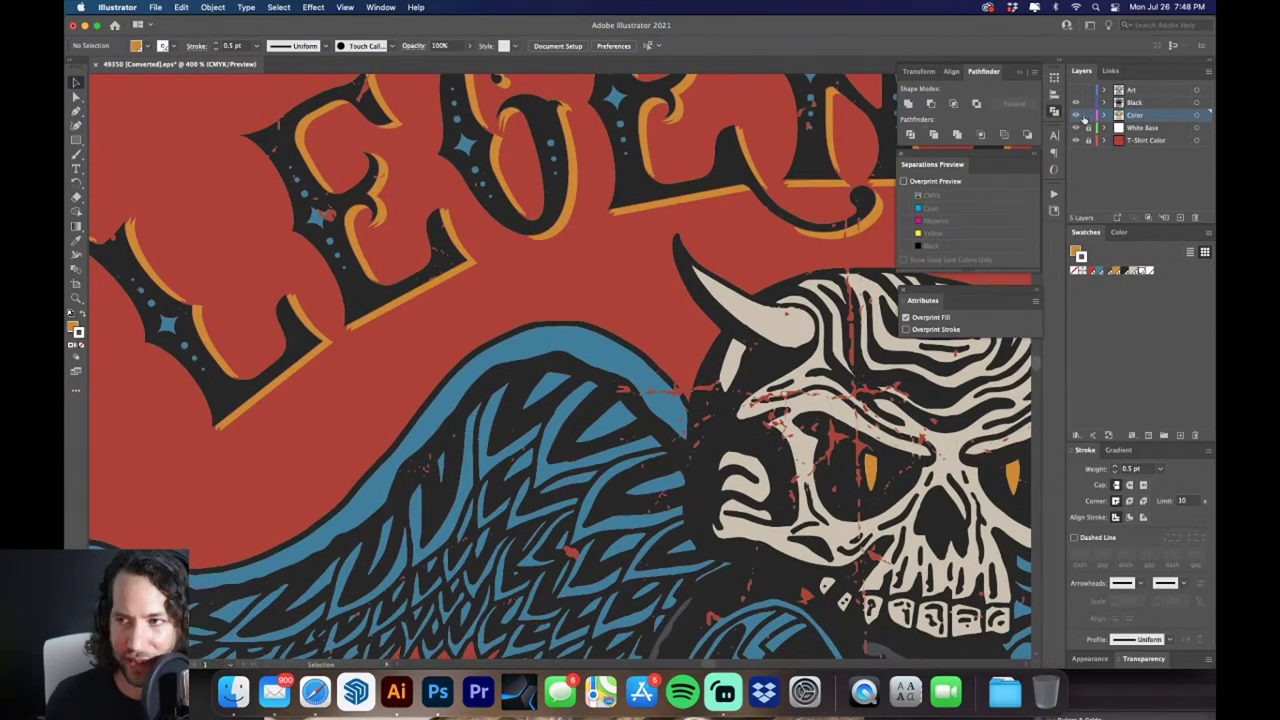
Lock White Base and T-Shirt Color, and set the black linework to Overprint Fill
{"action": "left_click_drag", "start_coordinate": [1088, 127], "coordinate": [1088, 141]}
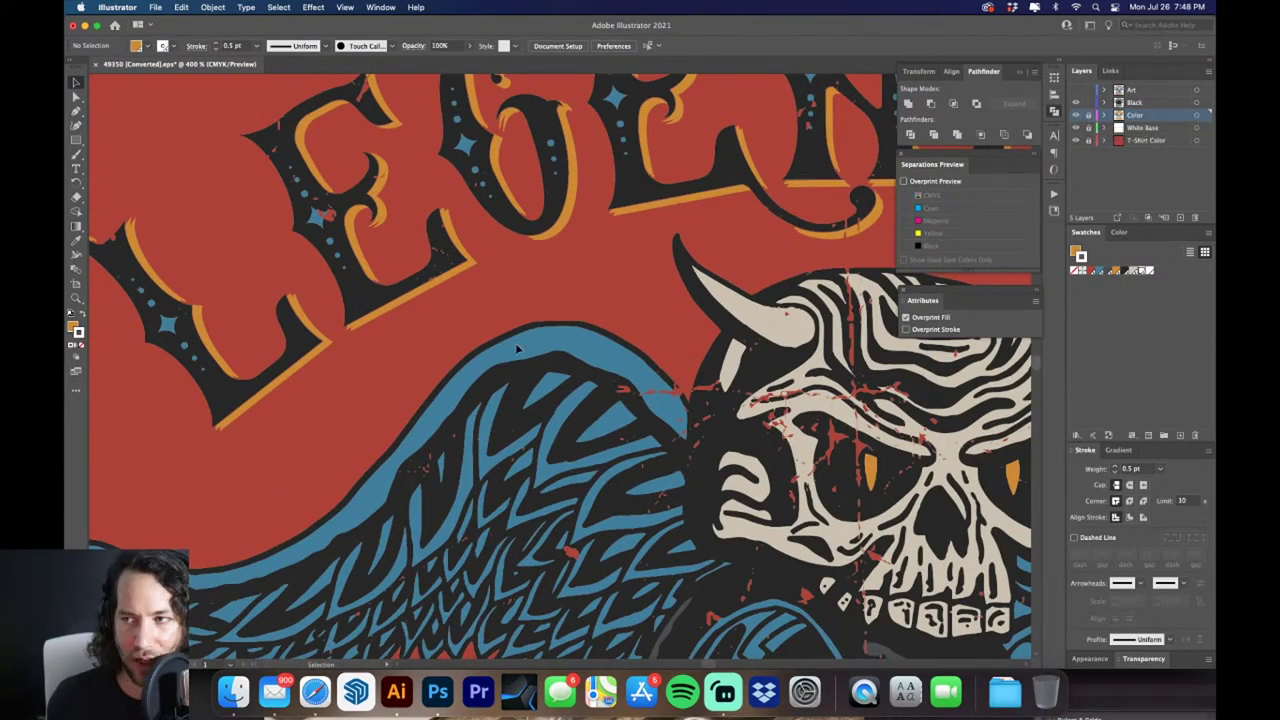
{"action": "left_click", "coordinate": [558, 203]}
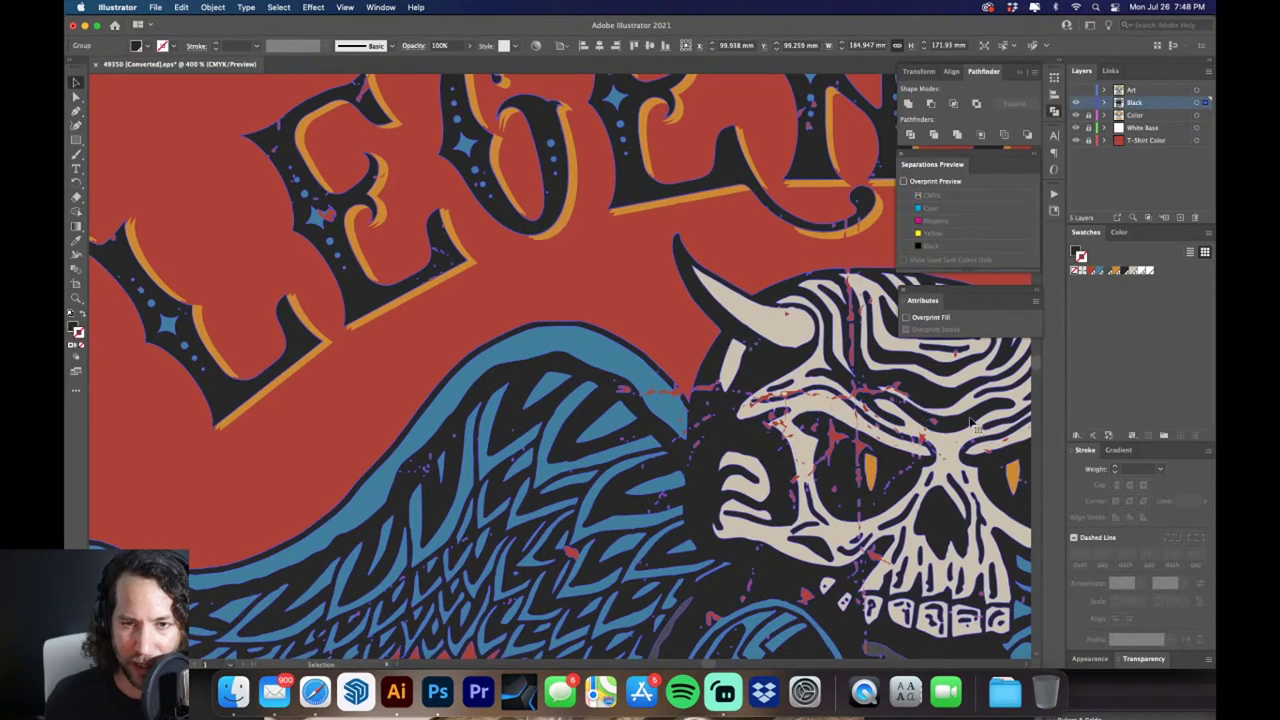
{"action": "left_click", "coordinate": [906, 318]}
{"action": "key", "text": "super+1"}
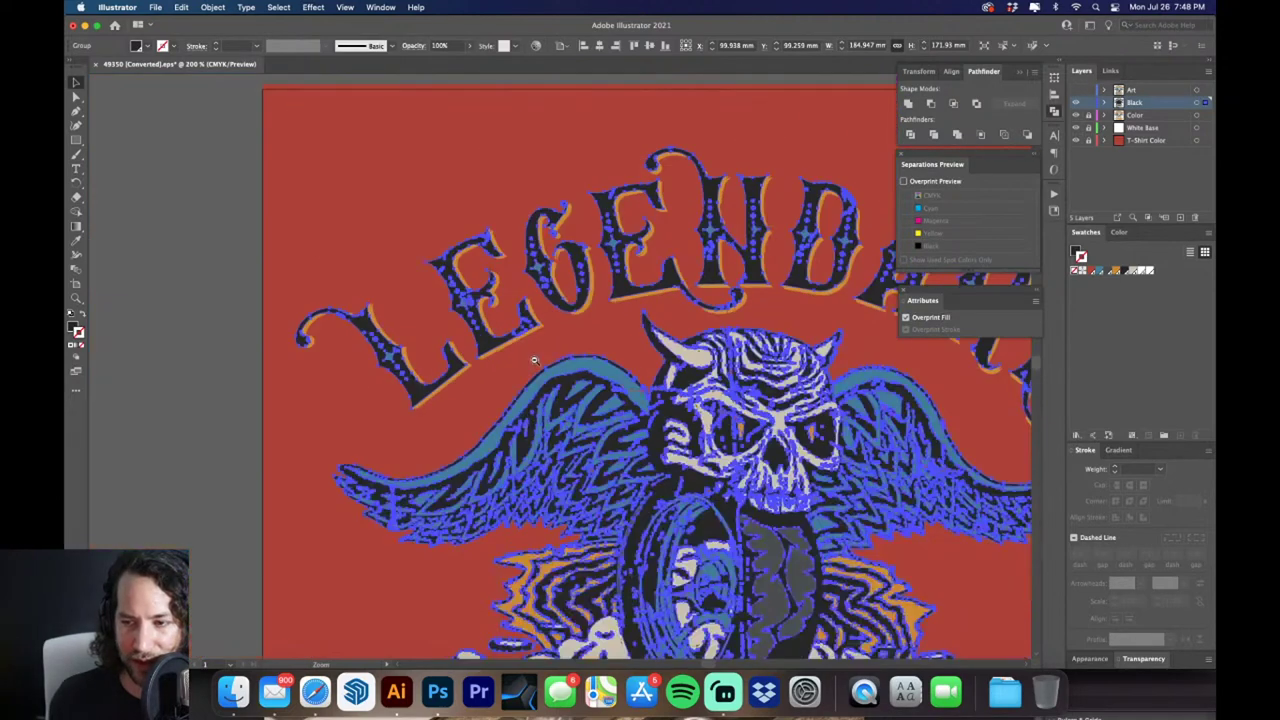
{"action": "left_click", "coordinate": [585, 160]}
{"action": "scroll", "coordinate": [585, 160], "scroll_direction": "down", "scroll_amount": 3}
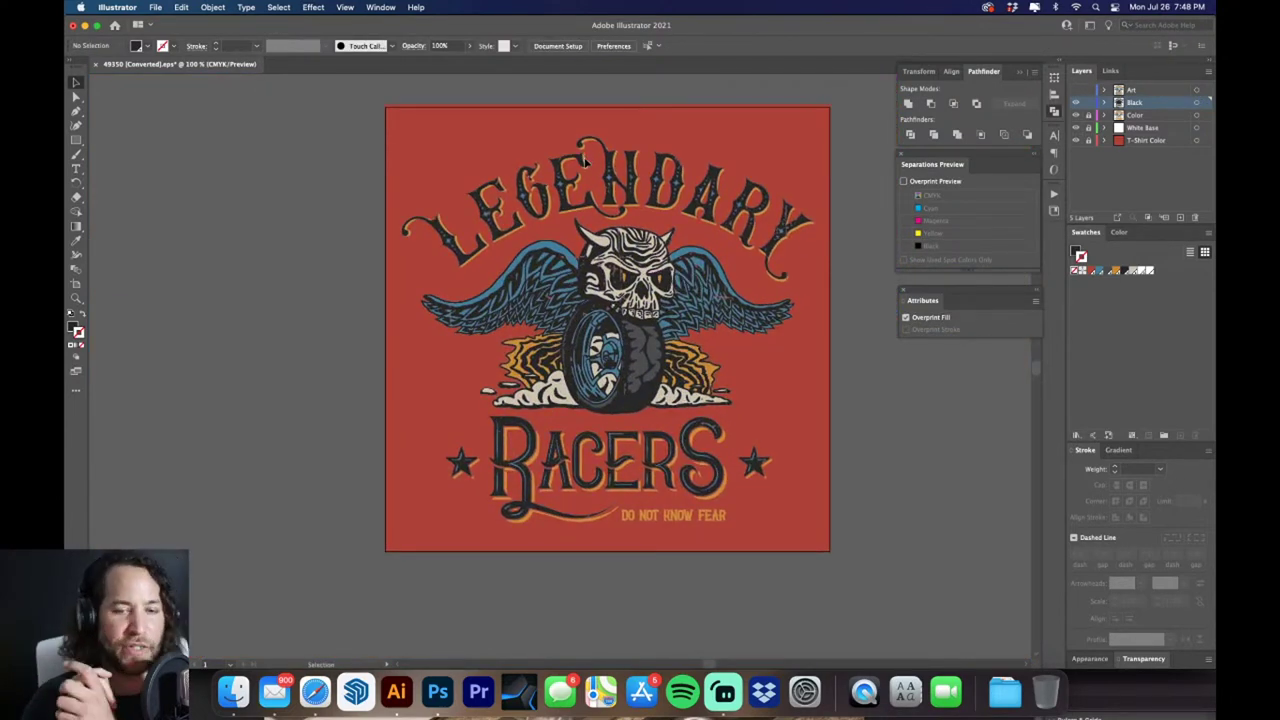
Hide the Black and Color layers and turn Overprint Preview back on
{"action": "left_click", "coordinate": [1076, 103]}
{"action": "left_click", "coordinate": [1076, 115]}
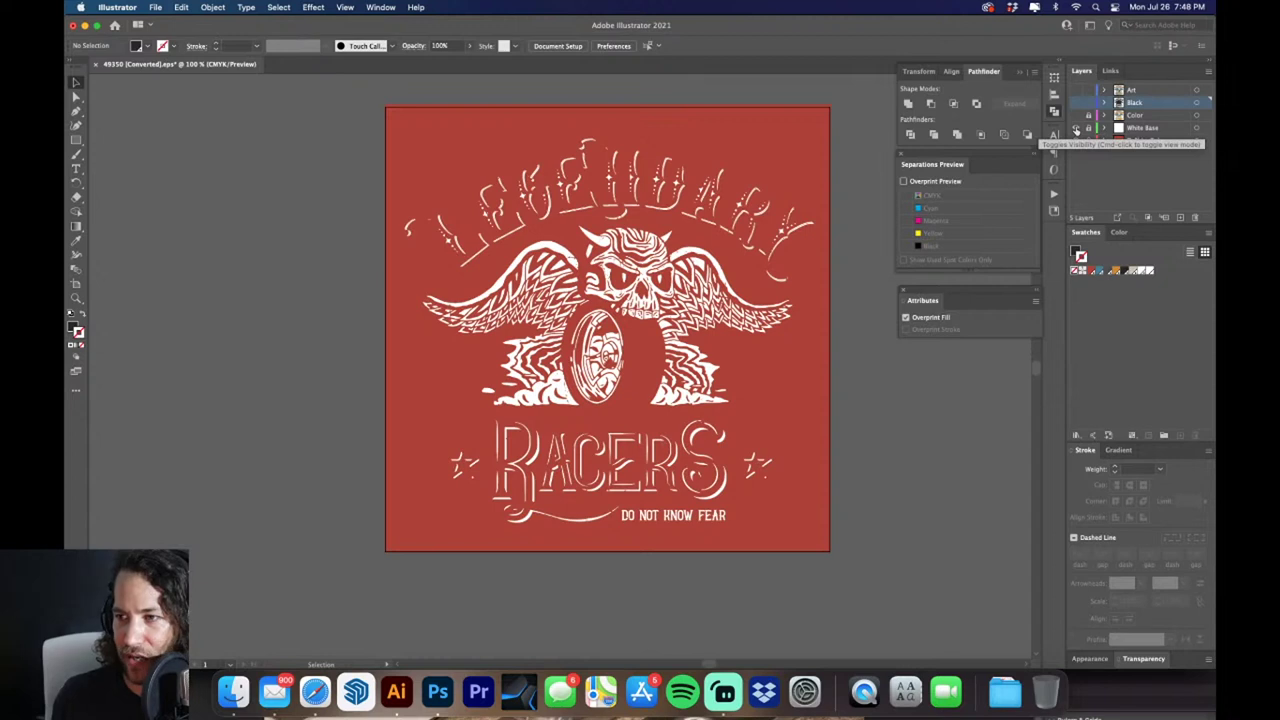
{"action": "left_click", "coordinate": [903, 181]}
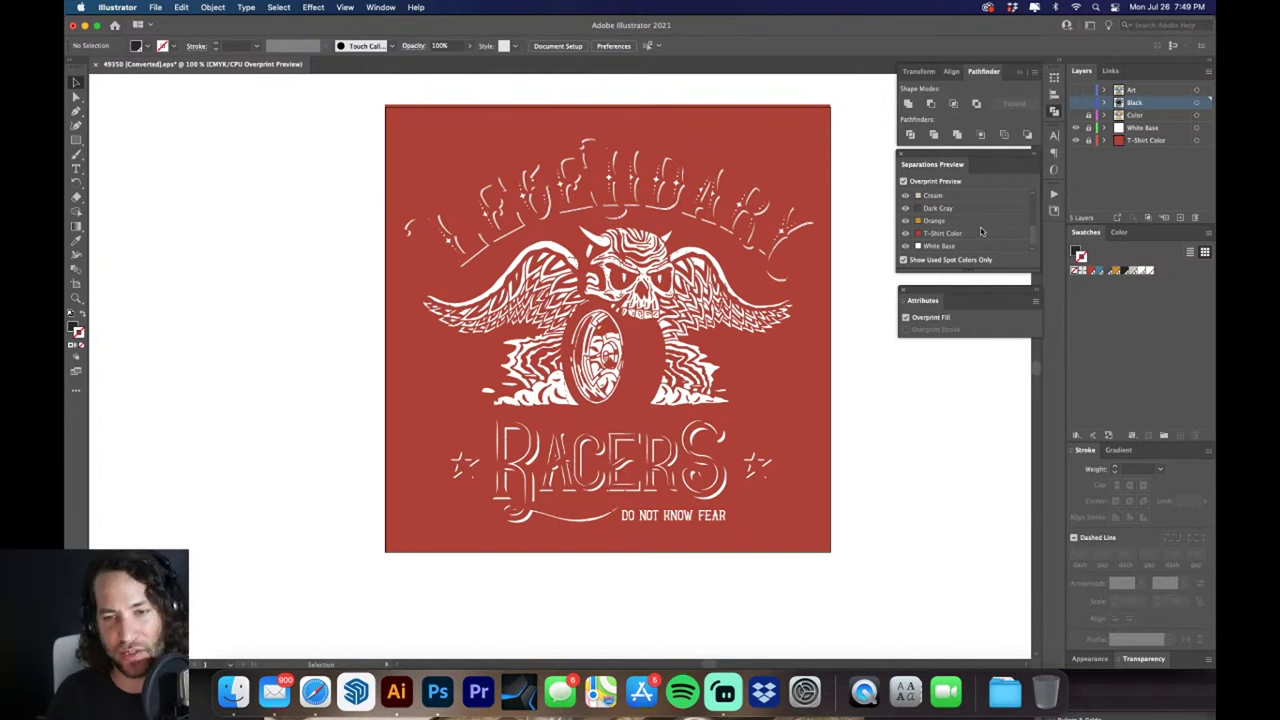
Hide the White Base layer and the Columbia Blue, Cream, Dark Gray and Orange separations
{"action": "left_click_drag", "start_coordinate": [690, 248], "coordinate": [624, 267]}
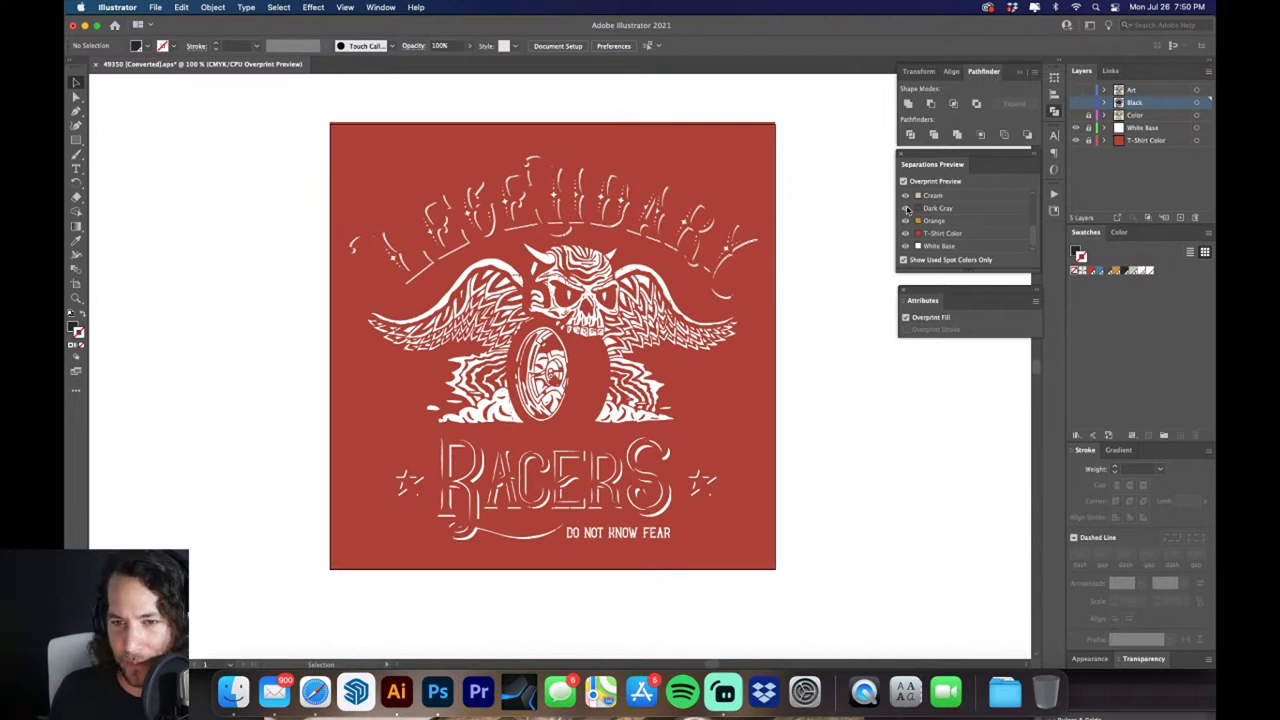
{"action": "left_click", "coordinate": [1076, 124]}
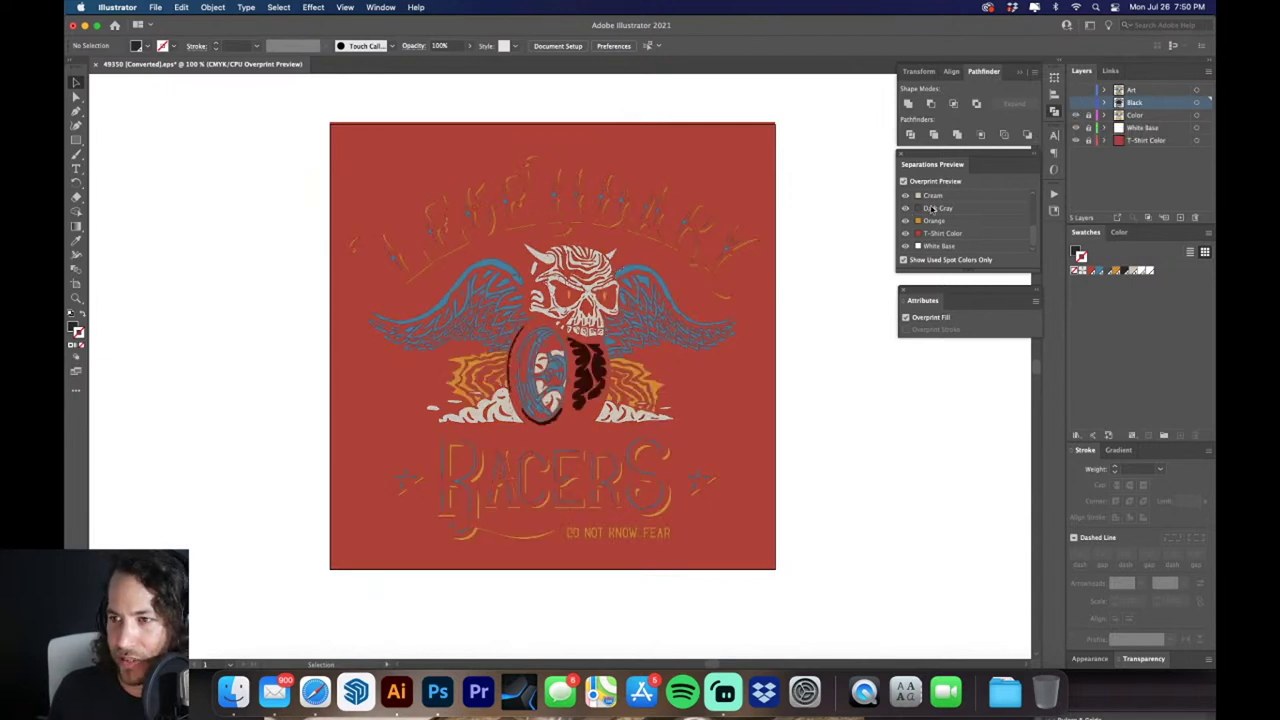
{"action": "scroll", "coordinate": [906, 220], "scroll_direction": "up", "scroll_amount": 3}
{"action": "scroll", "coordinate": [906, 225], "scroll_direction": "down", "scroll_amount": 2}
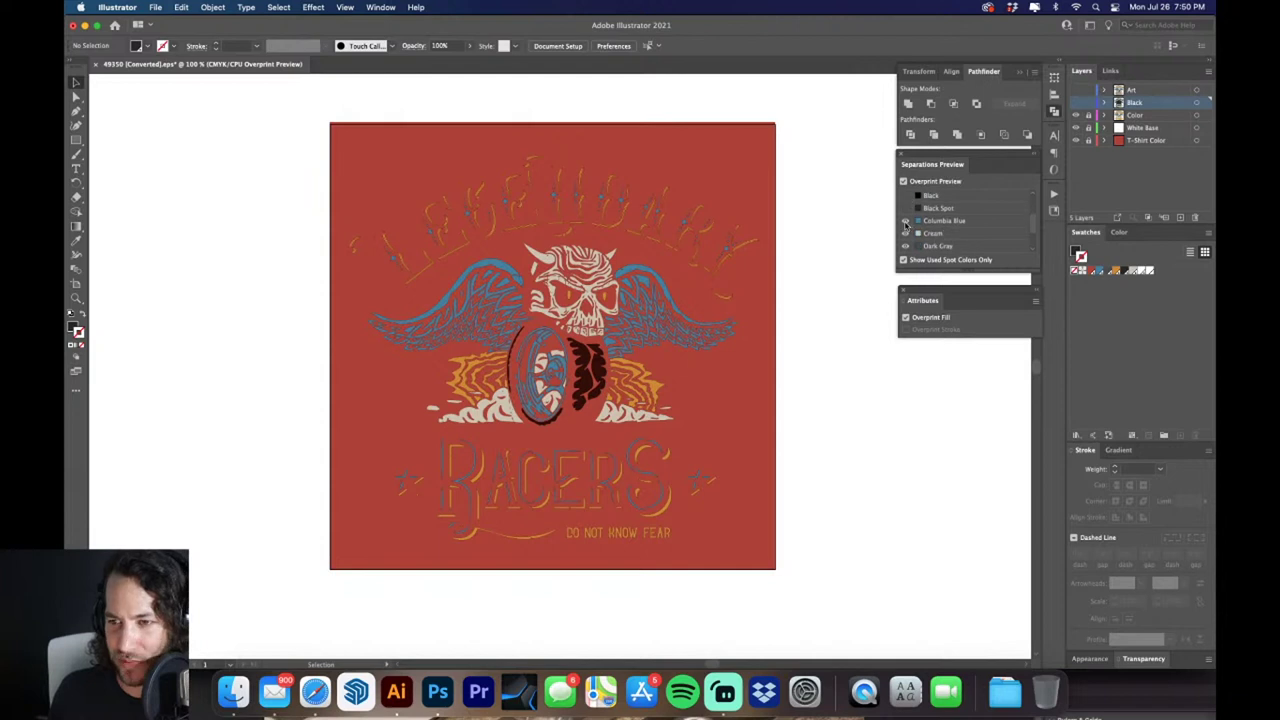
{"action": "left_click", "coordinate": [906, 220]}
{"action": "left_click", "coordinate": [906, 233]}
{"action": "left_click", "coordinate": [905, 246]}
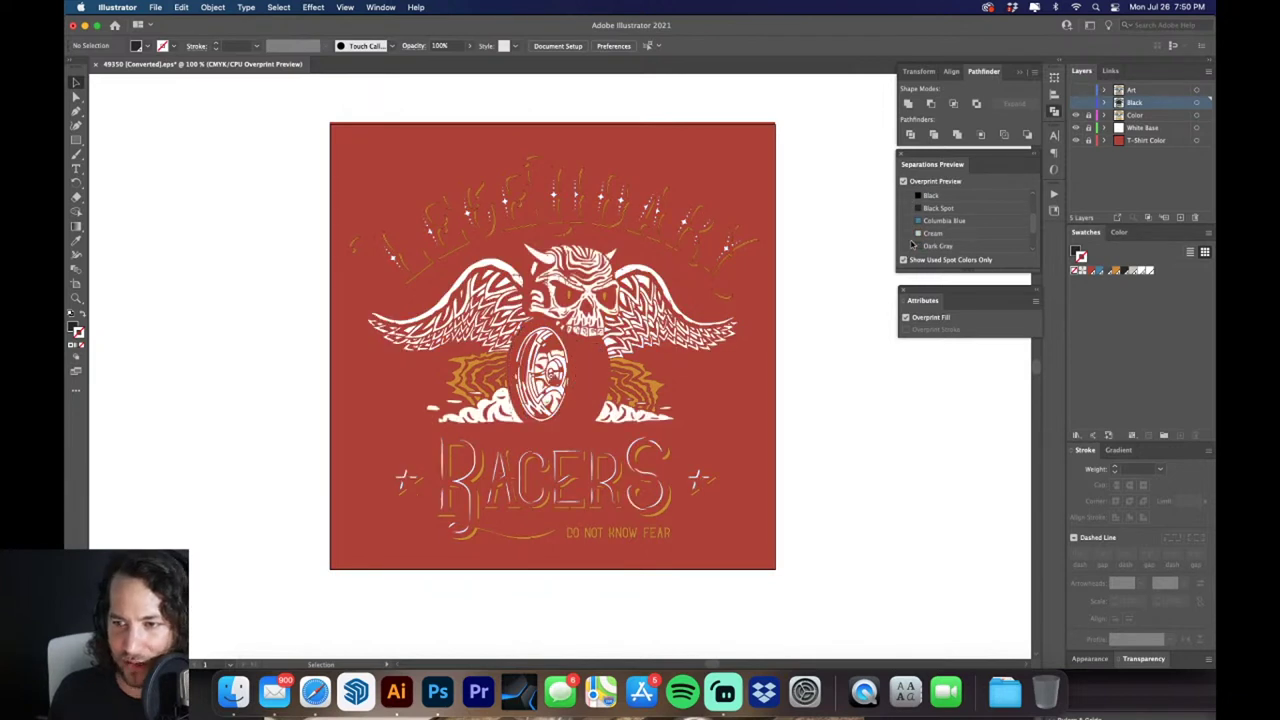
{"action": "scroll", "coordinate": [906, 240], "scroll_direction": "down", "scroll_amount": 2}
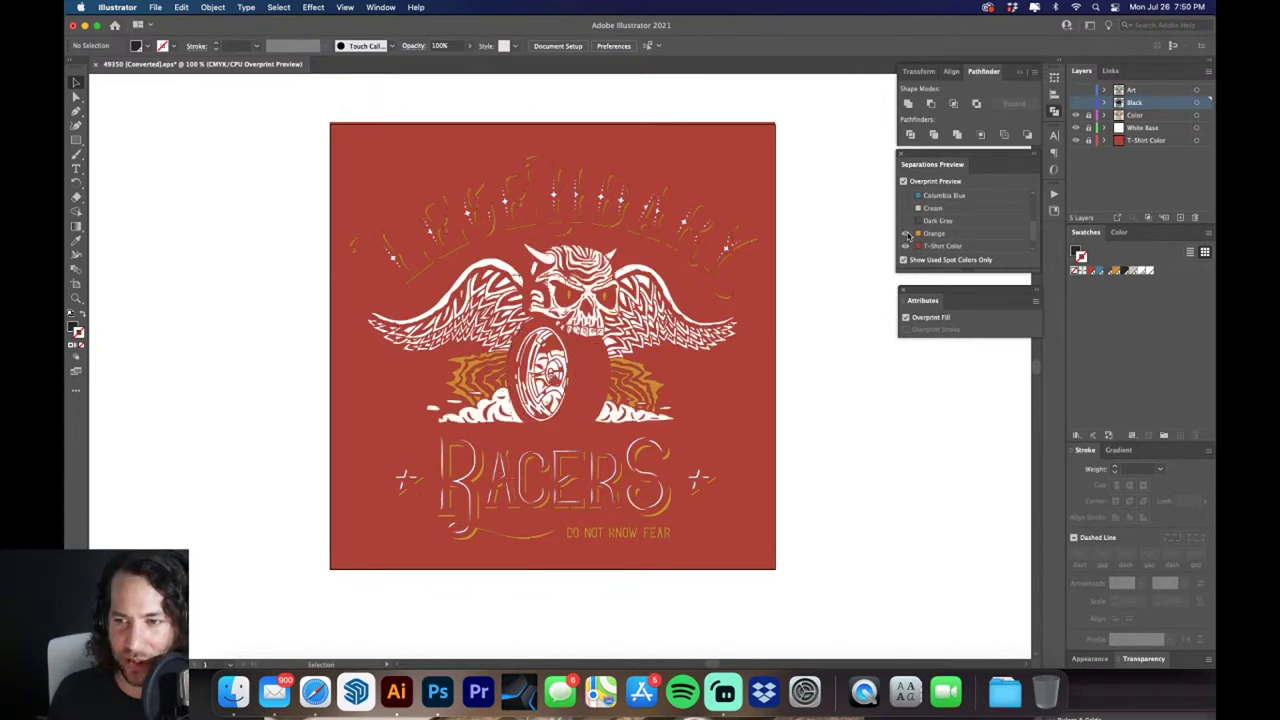
{"action": "scroll", "coordinate": [906, 233], "scroll_direction": "down", "scroll_amount": 1}
{"action": "left_click", "coordinate": [906, 221]}
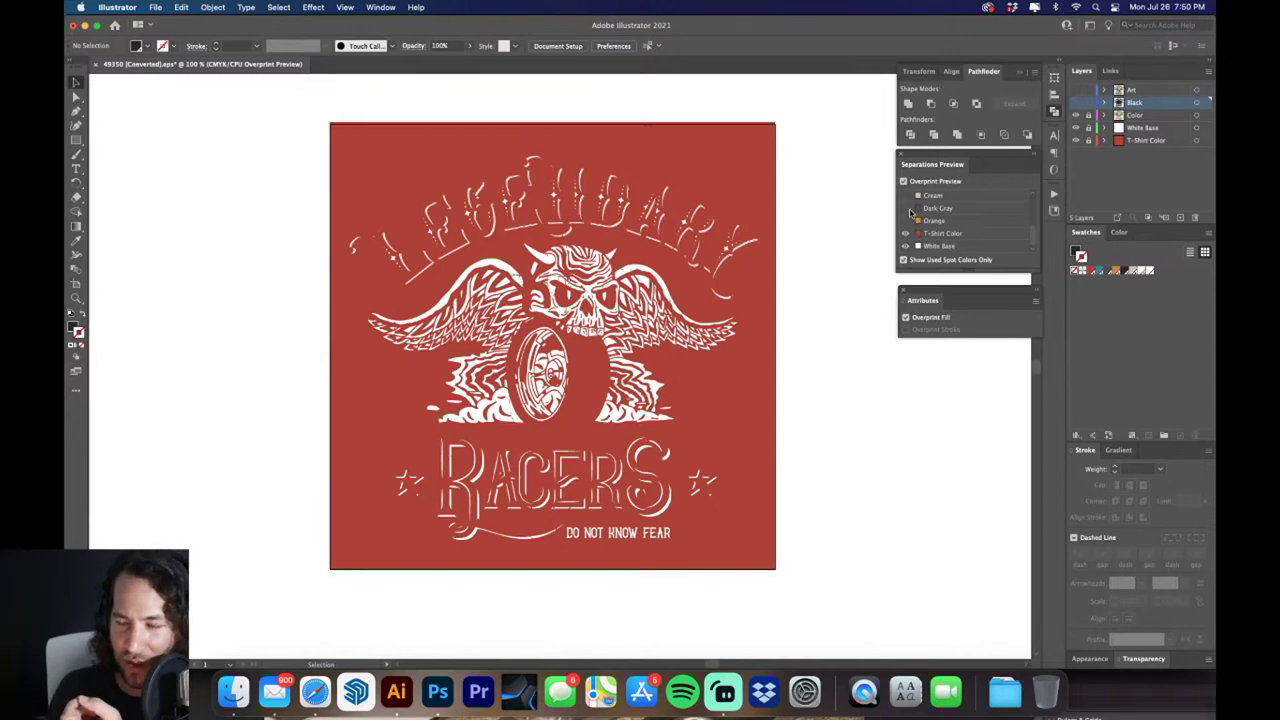
Show the Dark Gray, Cream, Orange, Columbia Blue and black linework separations again
{"action": "left_click", "coordinate": [906, 208]}
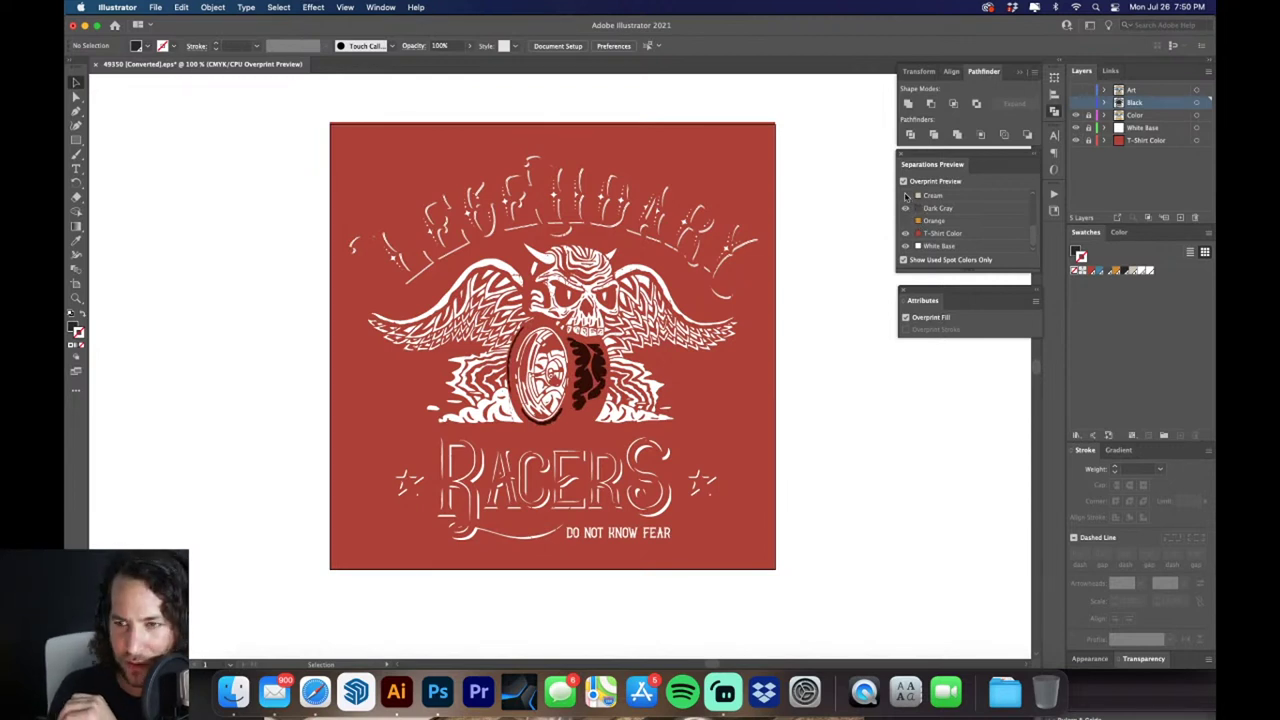
{"action": "left_click", "coordinate": [905, 195]}
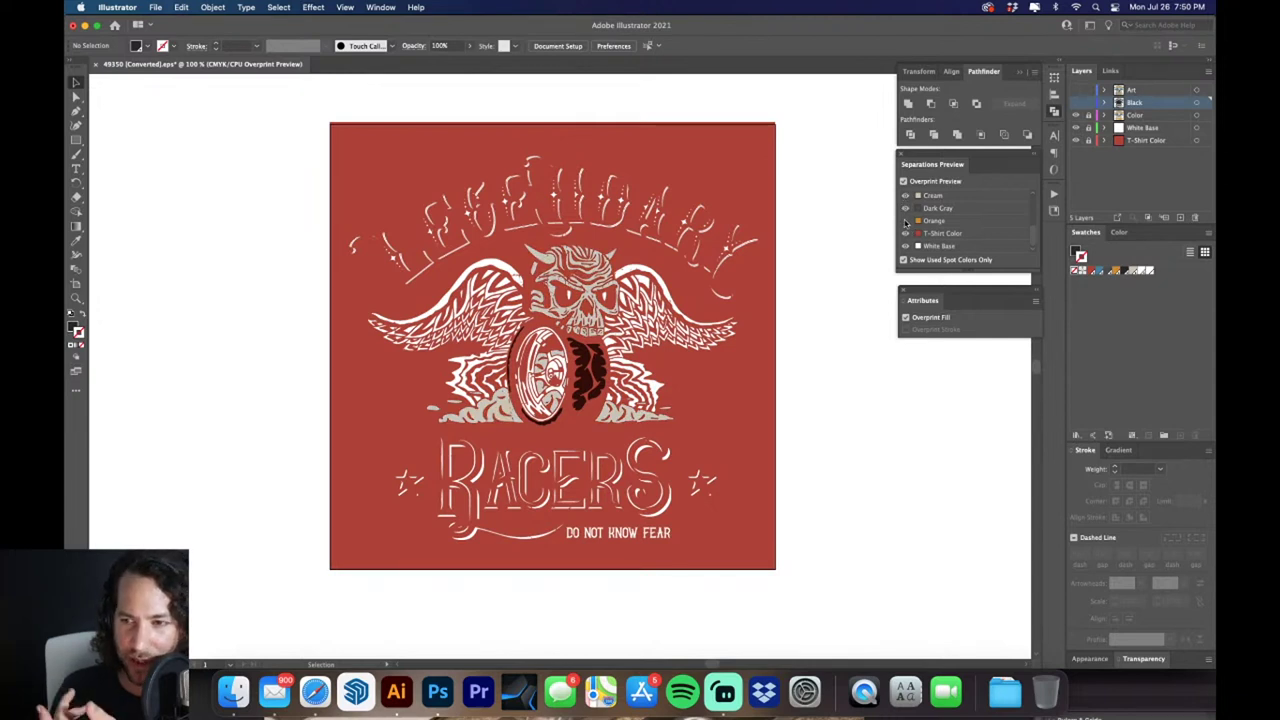
{"action": "left_click", "coordinate": [905, 220]}
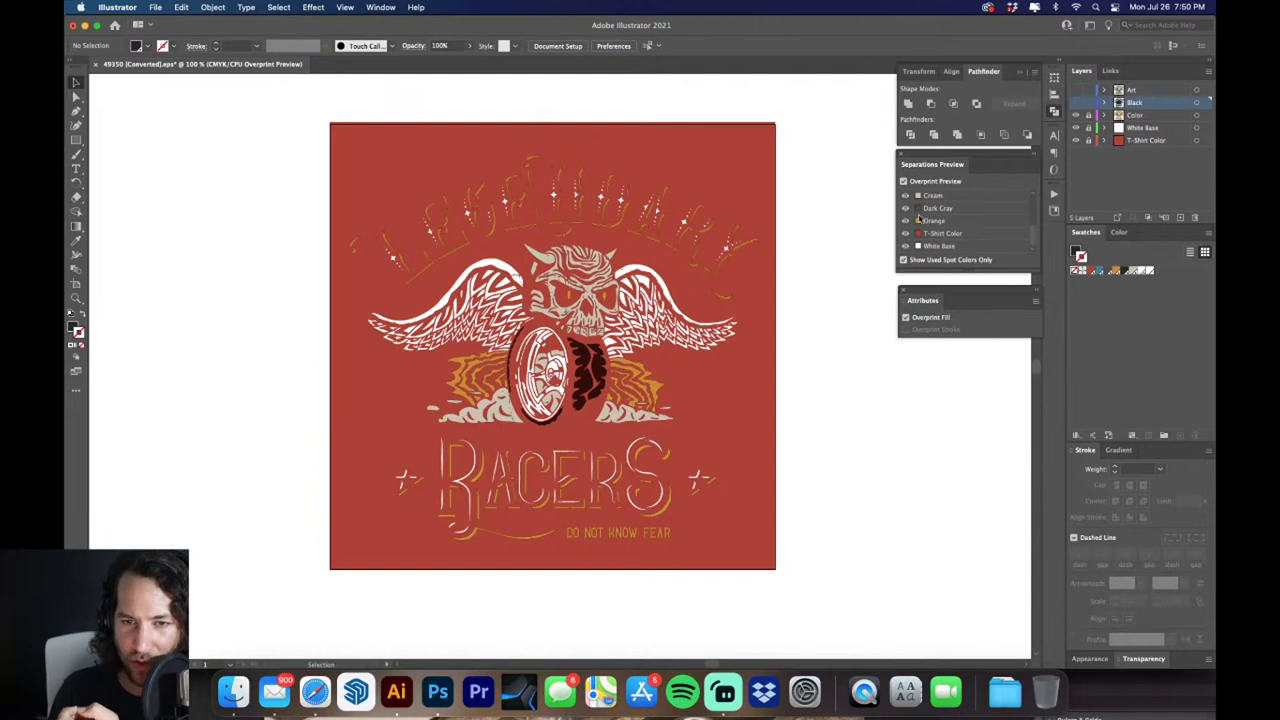
{"action": "scroll", "coordinate": [925, 222], "scroll_direction": "up", "scroll_amount": 2}
{"action": "left_click", "coordinate": [904, 221]}
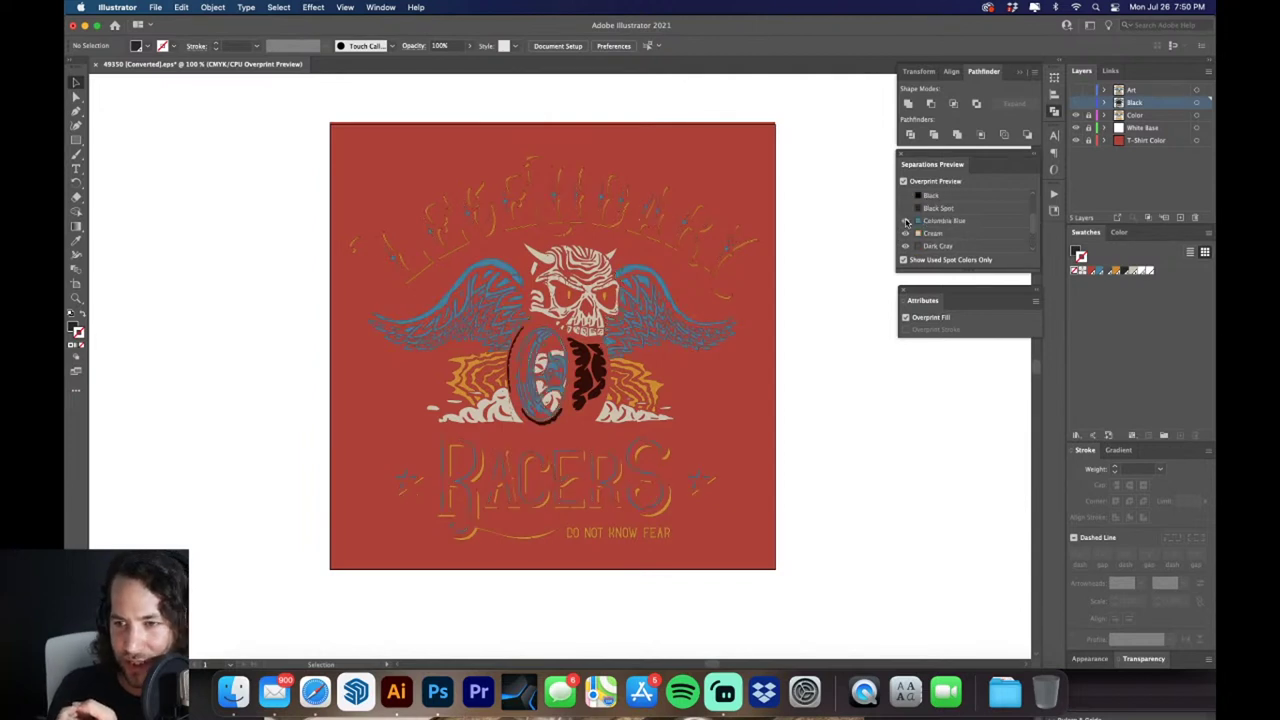
{"action": "scroll", "coordinate": [932, 226], "scroll_direction": "up", "scroll_amount": 2}
{"action": "scroll", "coordinate": [932, 228], "scroll_direction": "down", "scroll_amount": 1}
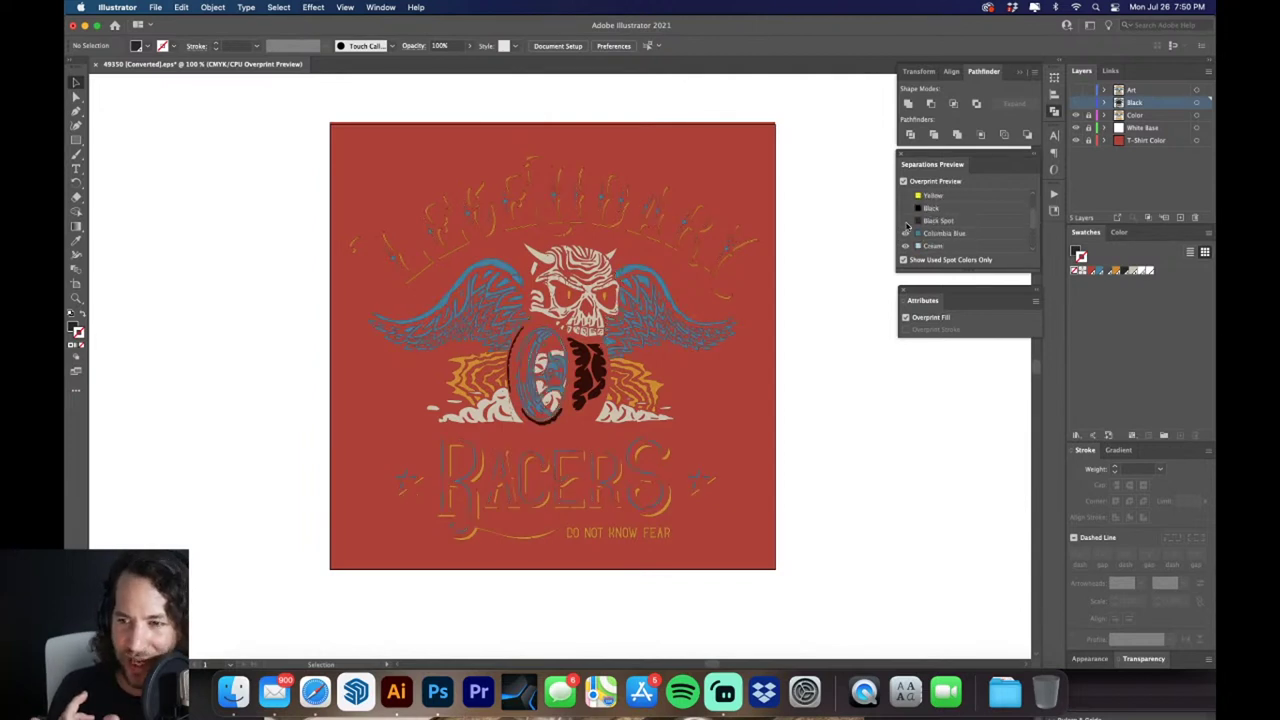
{"action": "left_click", "coordinate": [1076, 102]}
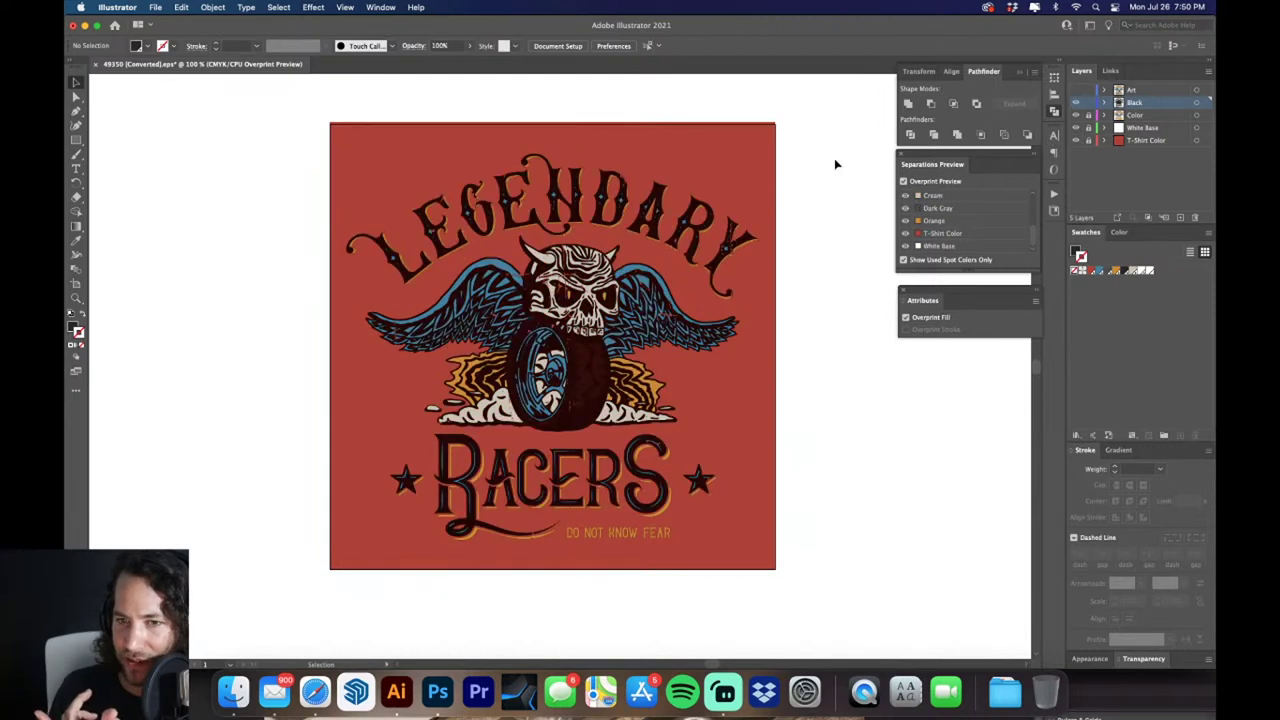
Switch off Overprint Preview in Separations Preview and select all the Legendary Racers artwork
{"action": "left_click", "coordinate": [904, 181]}
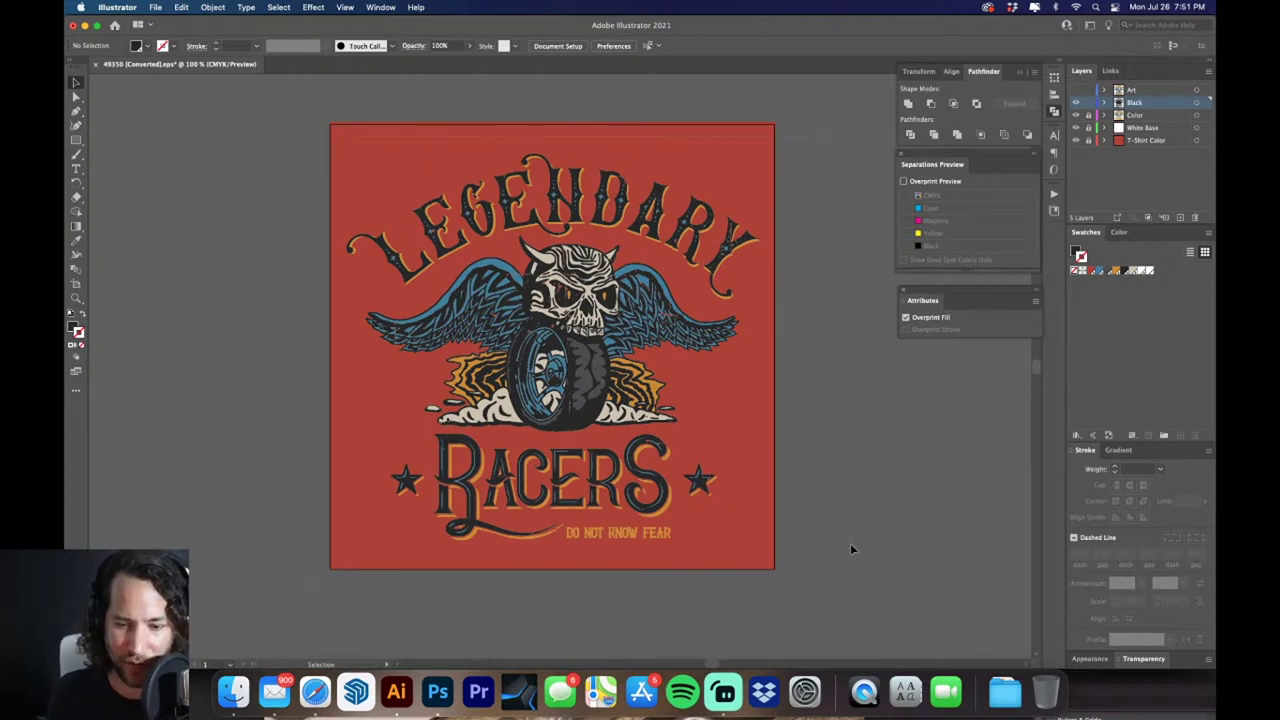
{"action": "key", "text": "super+a"}
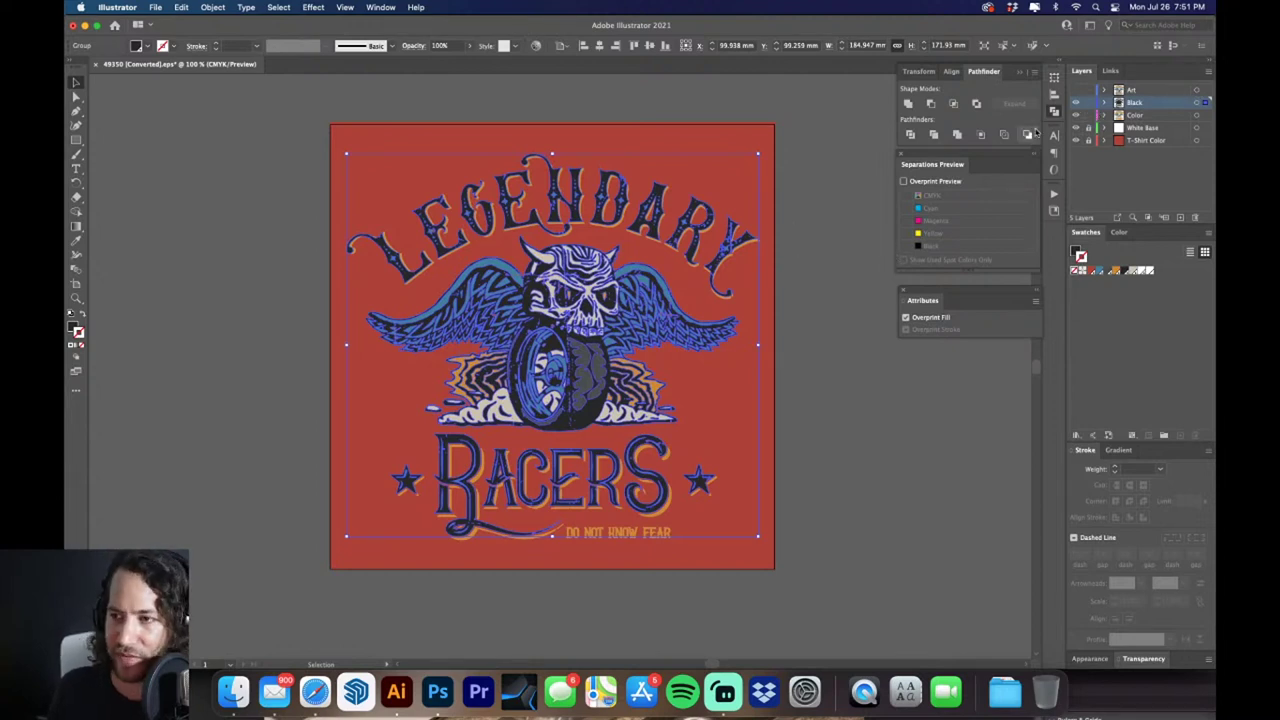
{"action": "left_click", "coordinate": [791, 94]}
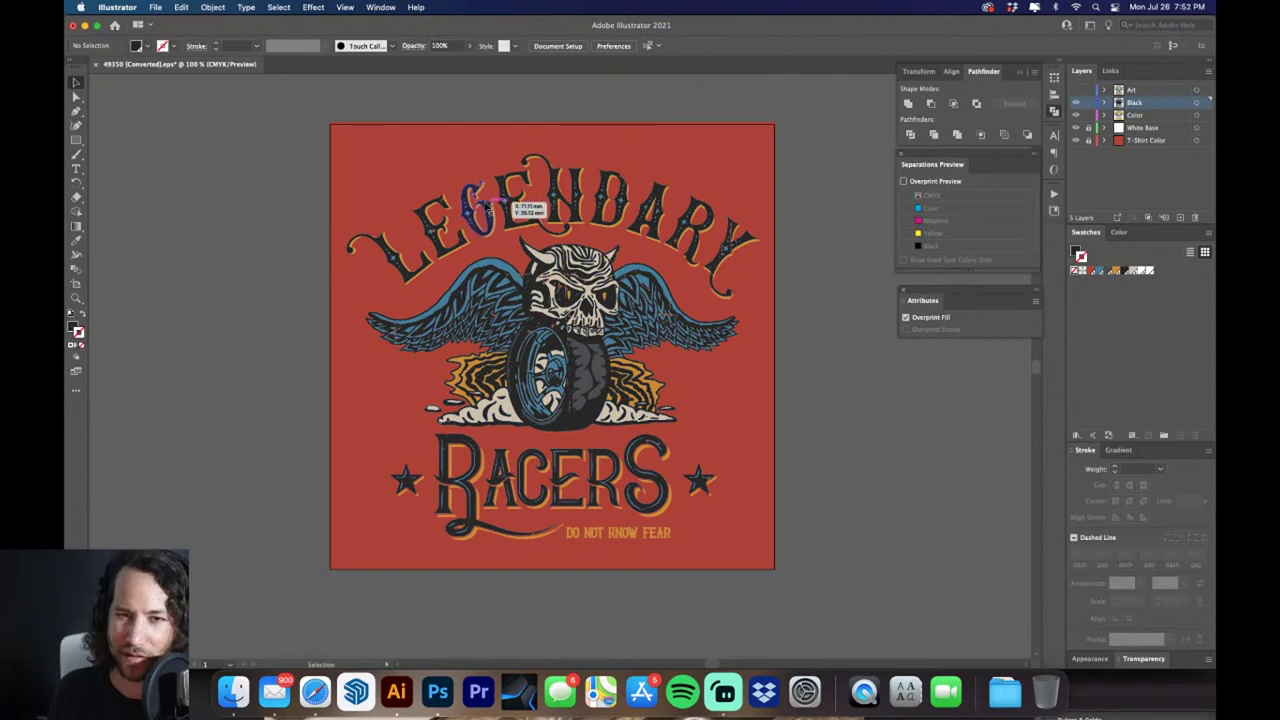
{"action": "scroll", "coordinate": [505, 200], "scroll_direction": "up", "scroll_amount": 6}
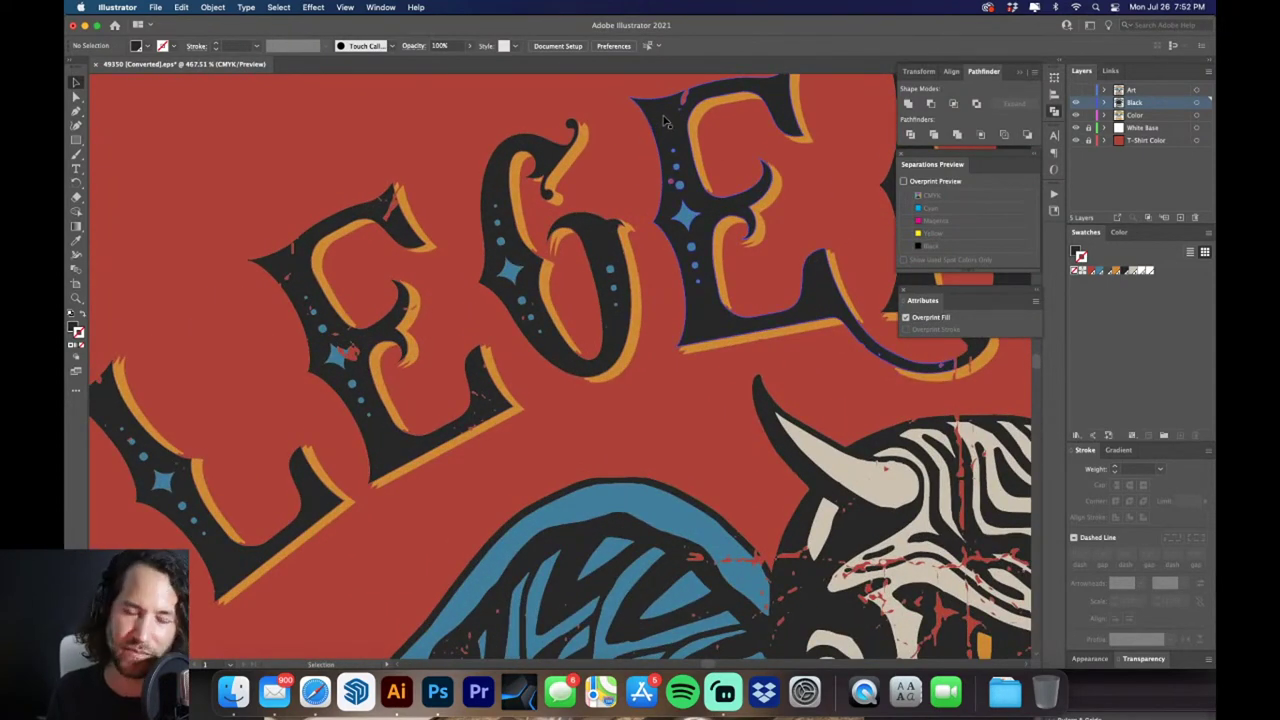
{"action": "key", "text": "super+1"}
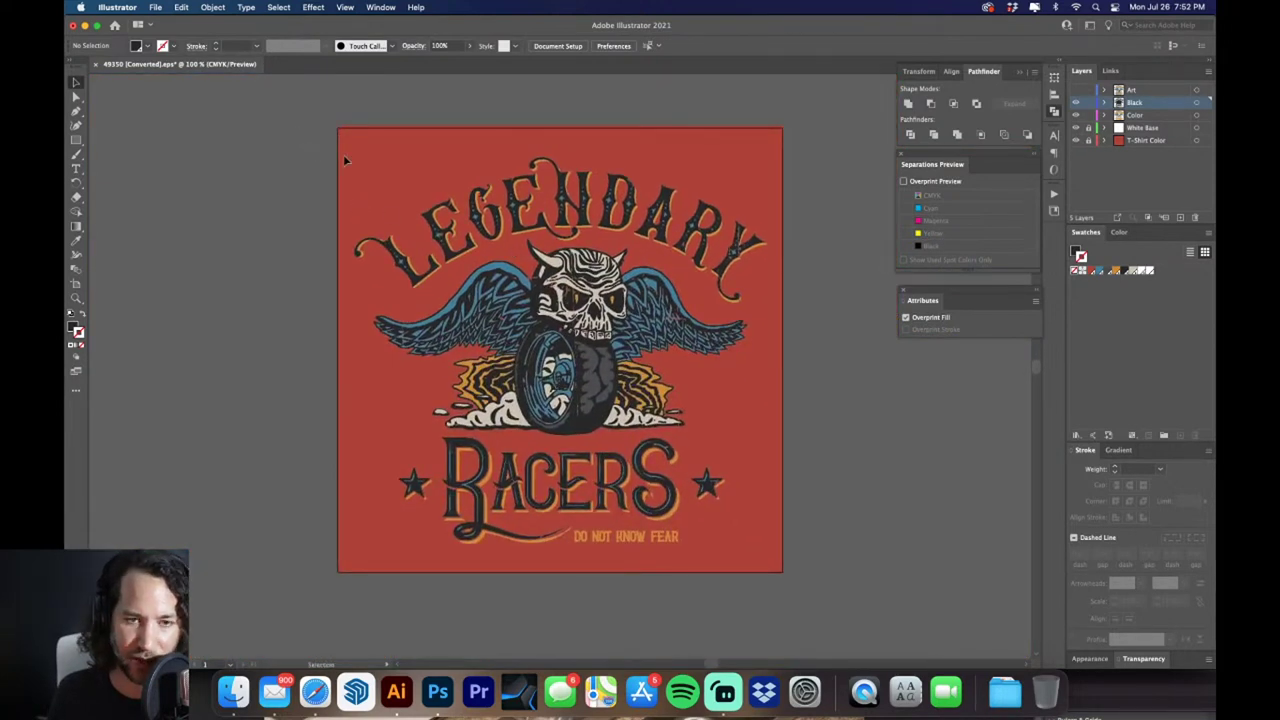
{"action": "key", "text": "super+a"}
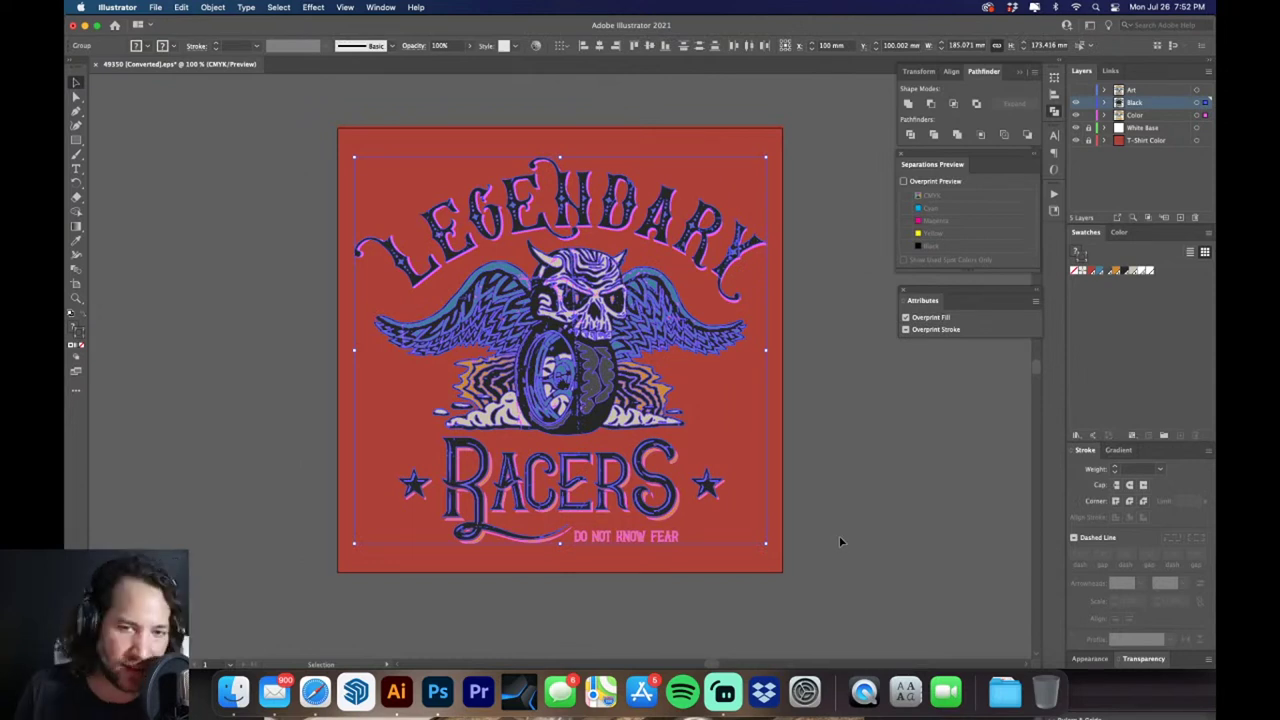
Create a new global colour group named 'PMS Colors' from the selected artwork's colours
{"action": "left_click", "coordinate": [1164, 436]}
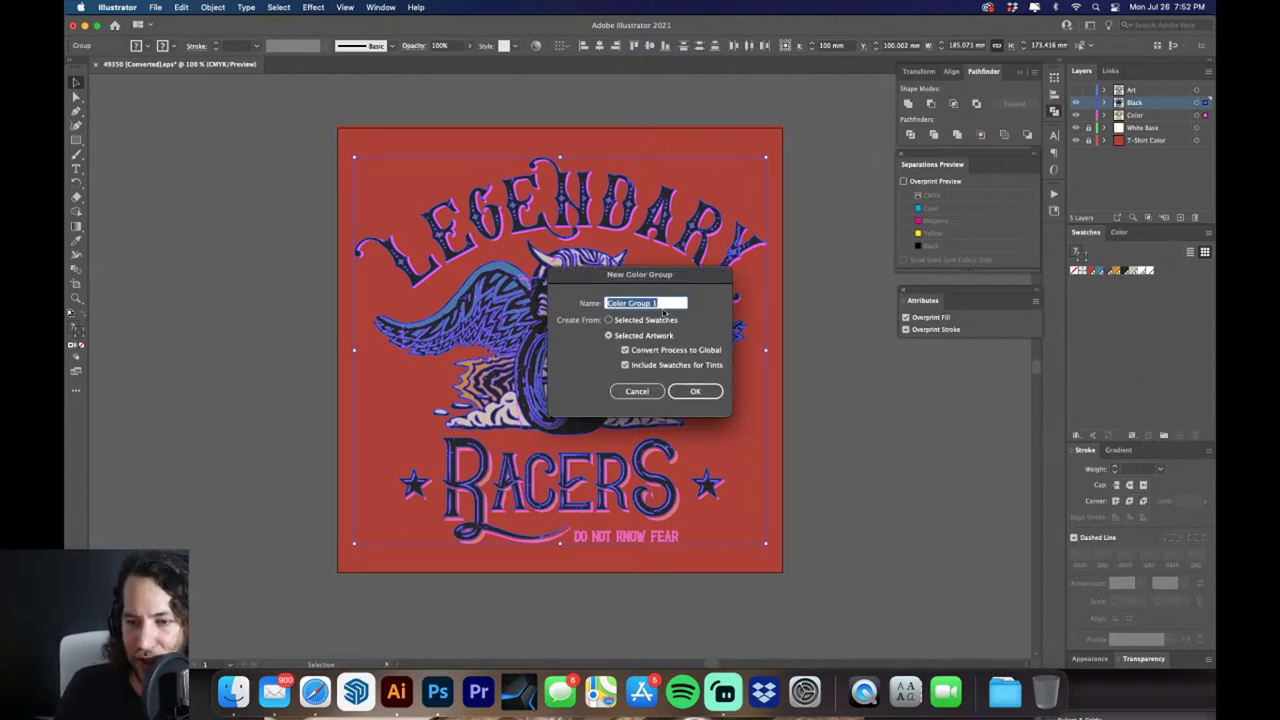
{"action": "left_click_drag", "start_coordinate": [716, 278], "coordinate": [835, 232]}
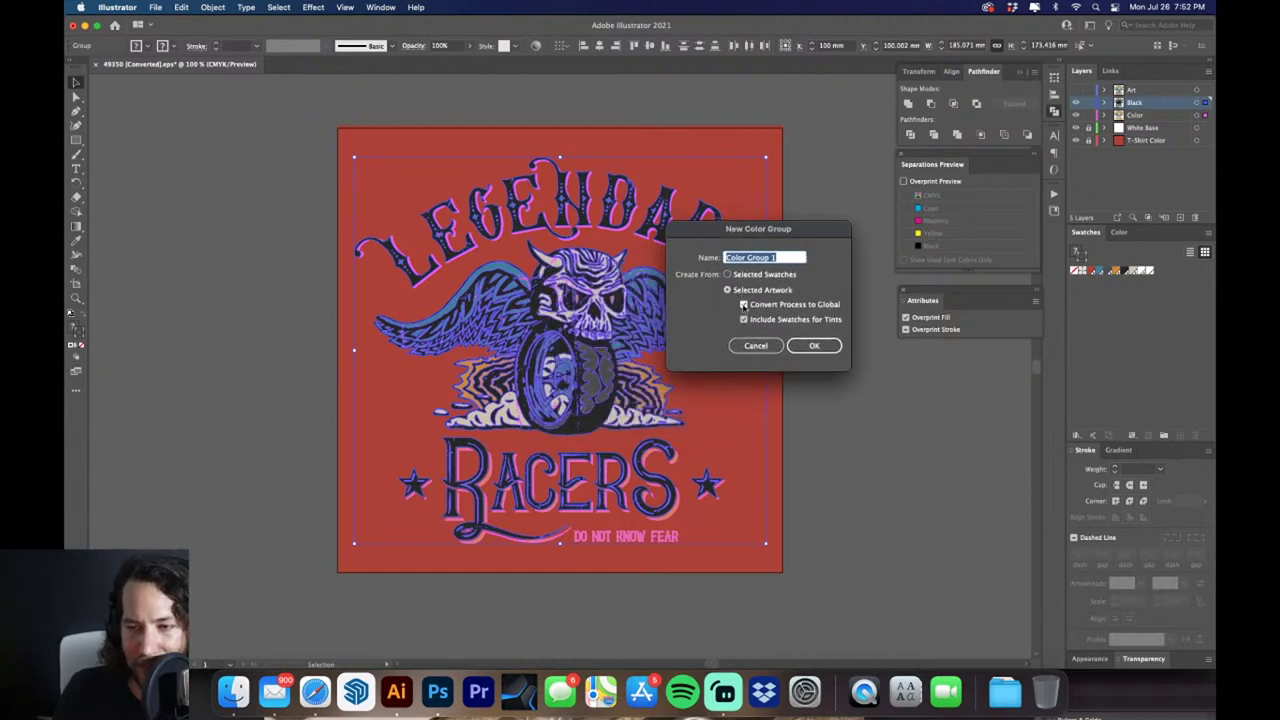
{"action": "left_click_drag", "start_coordinate": [800, 234], "coordinate": [795, 232]}
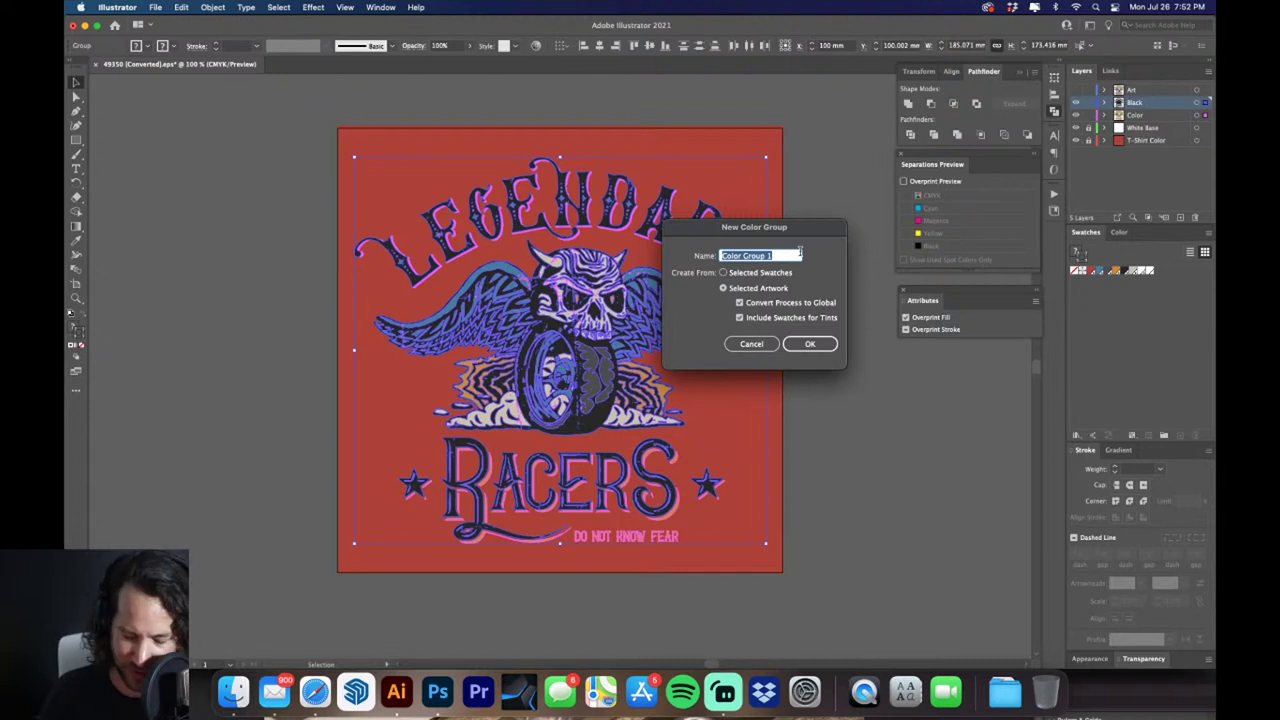
{"action": "key", "text": "BackSpace"}
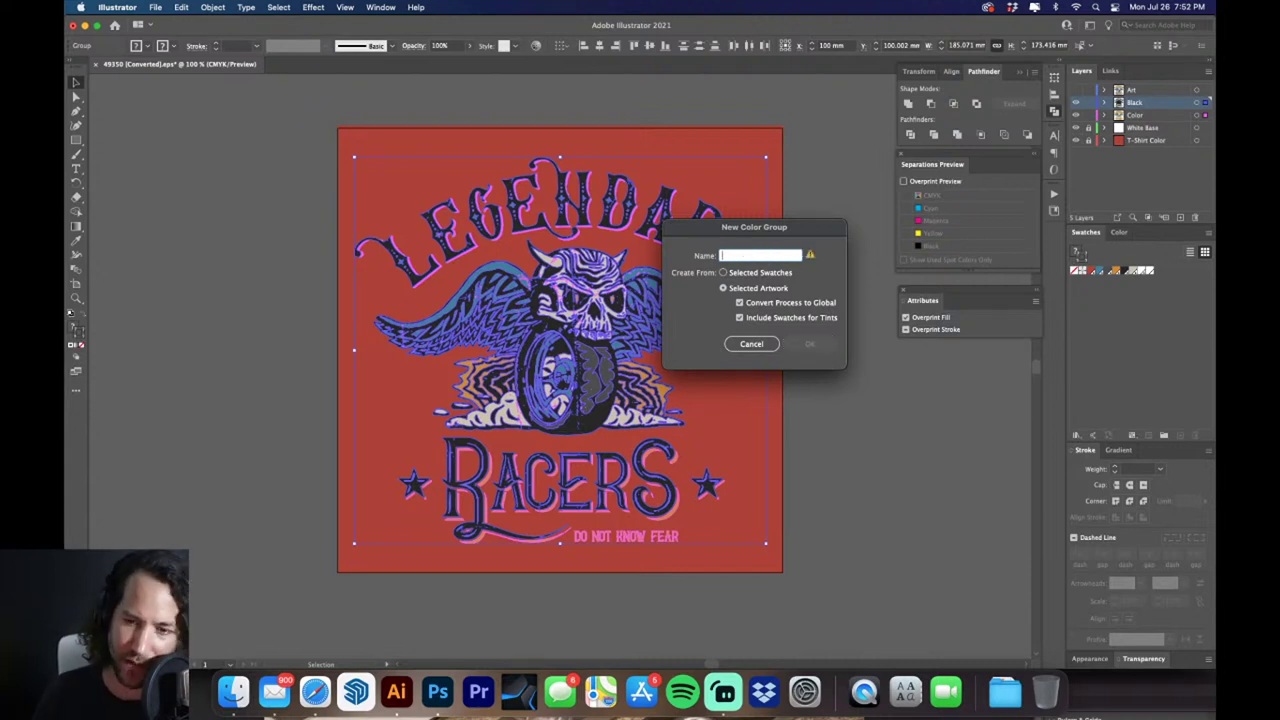
{"action": "type", "text": "Spot Colors"}
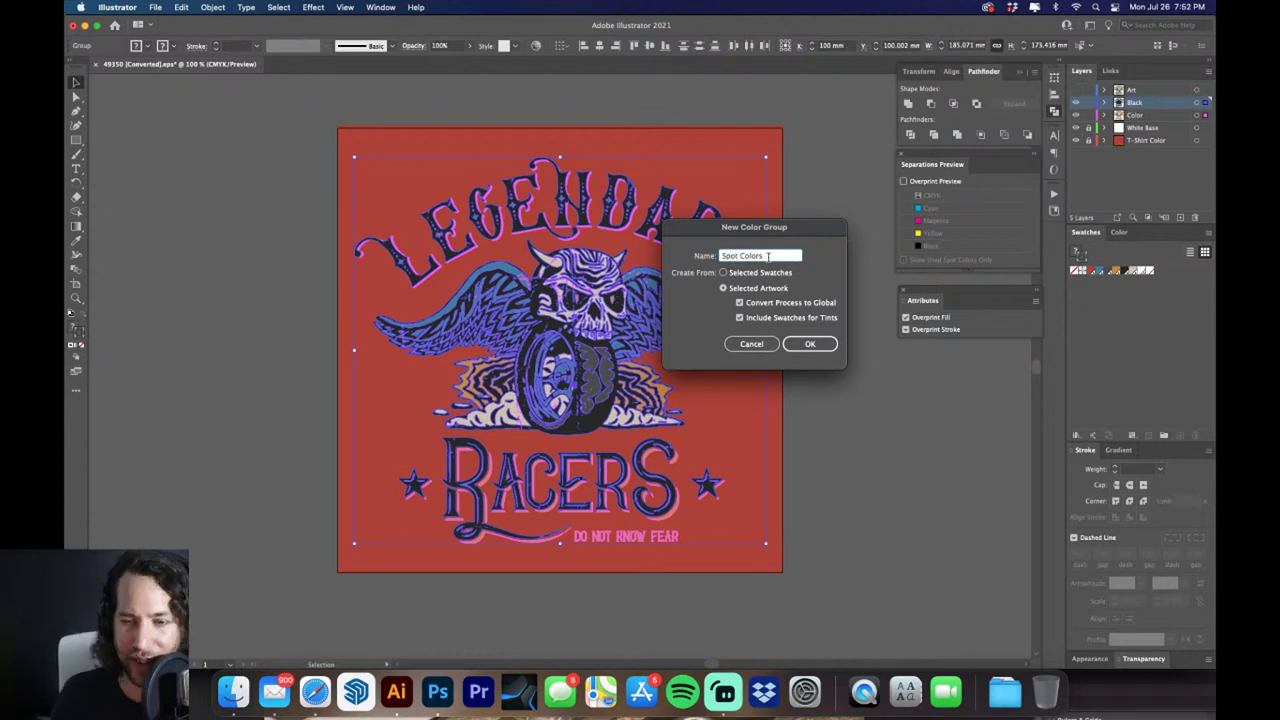
{"action": "left_click_drag", "start_coordinate": [740, 255], "coordinate": [712, 255]}
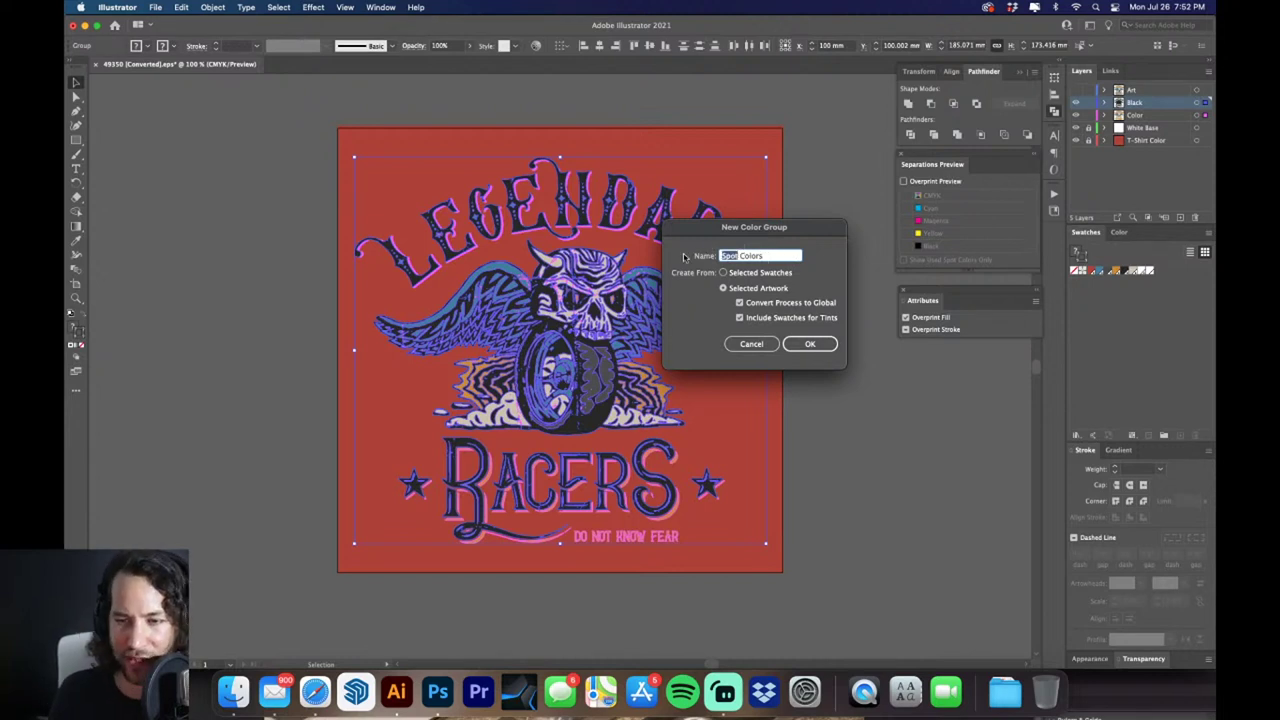
{"action": "type", "text": "PMS"}
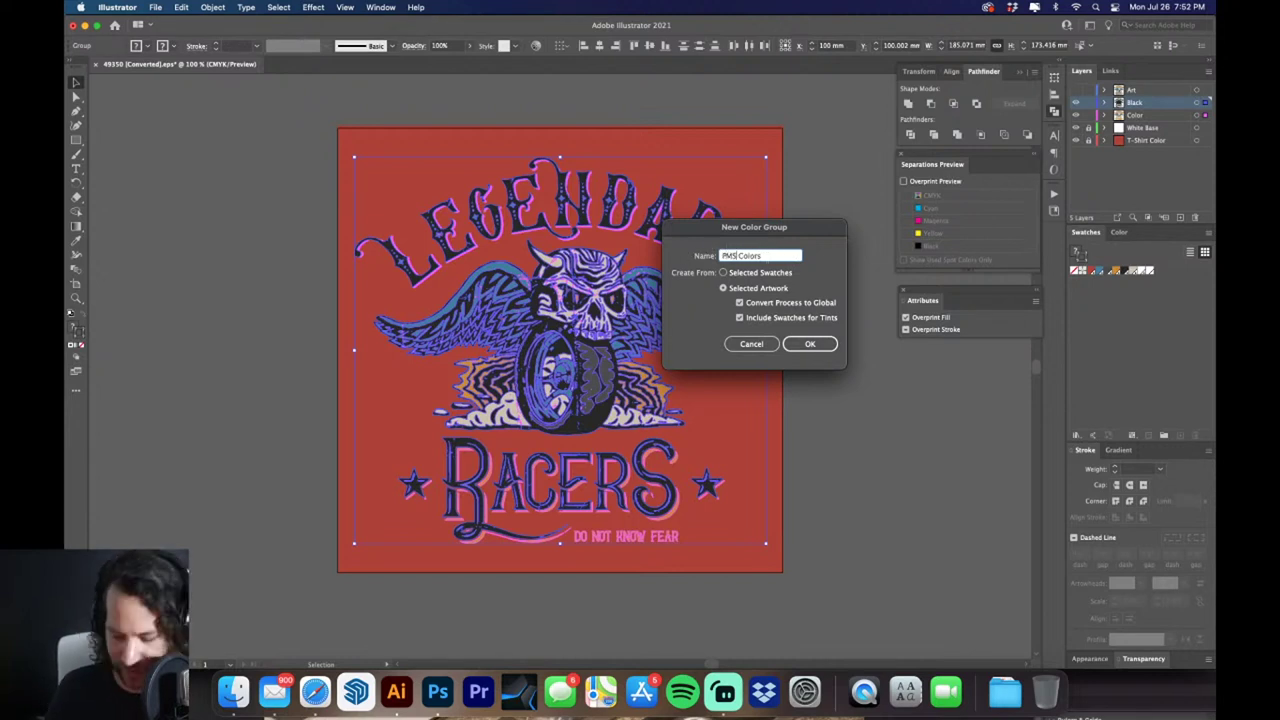
{"action": "left_click", "coordinate": [809, 344]}
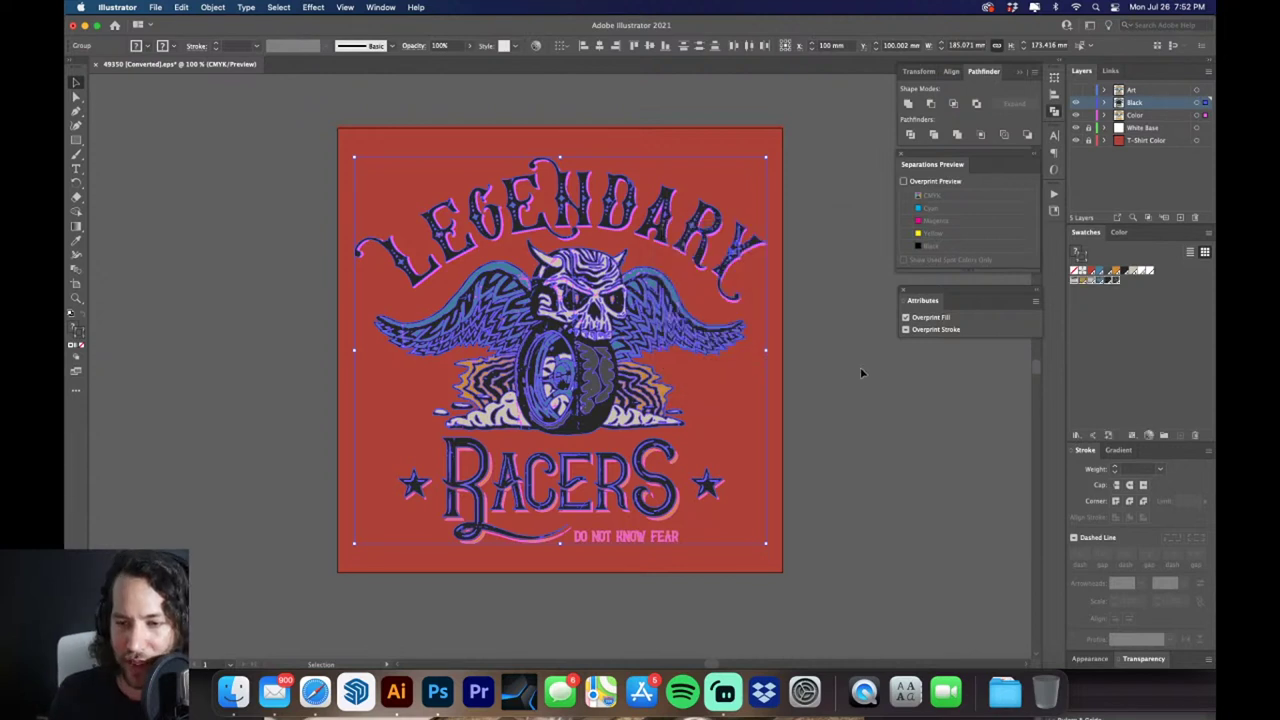
In Recolor Artwork, limit the group's colours to the PANTONE+ Solid Uncoated color book
{"action": "left_click", "coordinate": [1150, 437]}
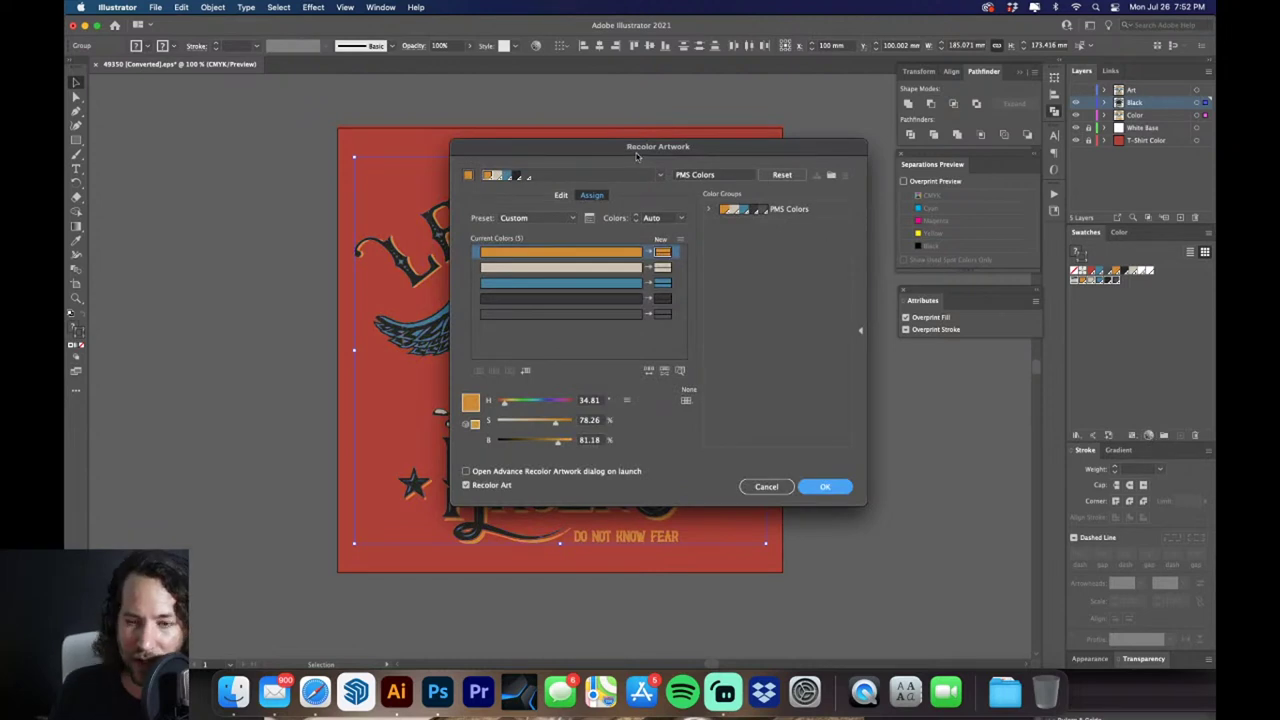
{"action": "left_click_drag", "start_coordinate": [620, 151], "coordinate": [624, 125]}
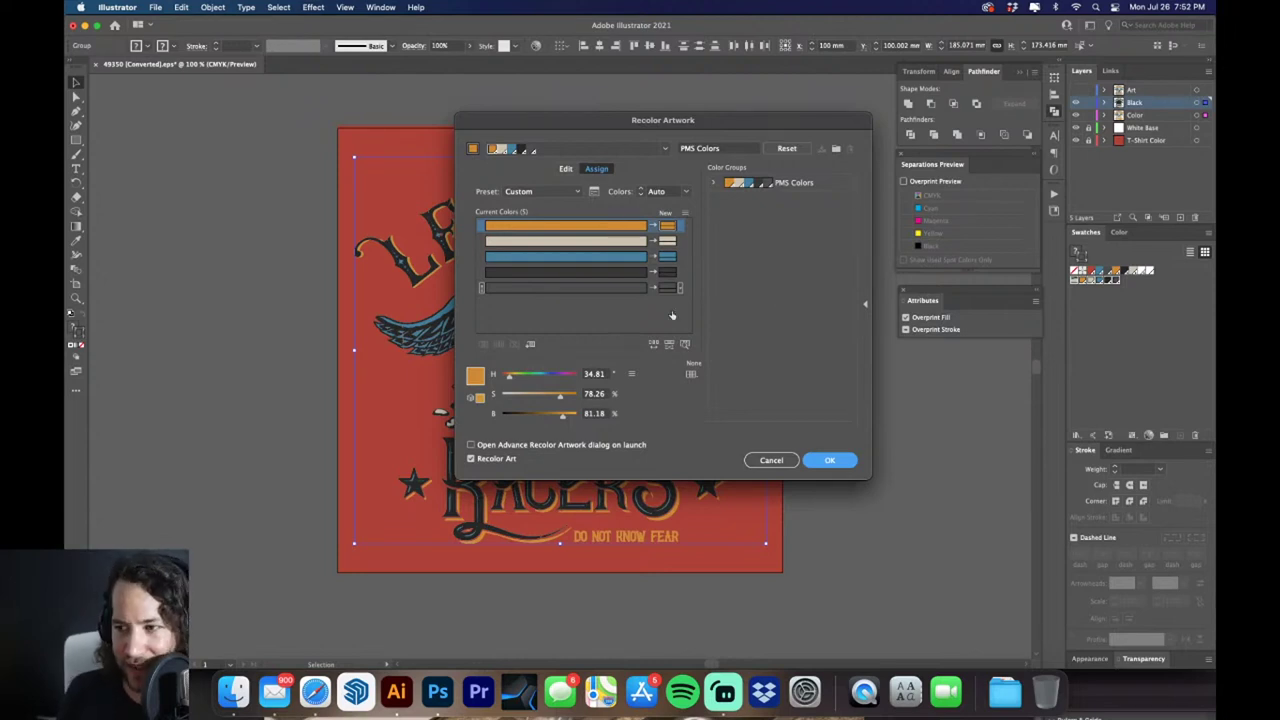
{"action": "left_click", "coordinate": [693, 373]}
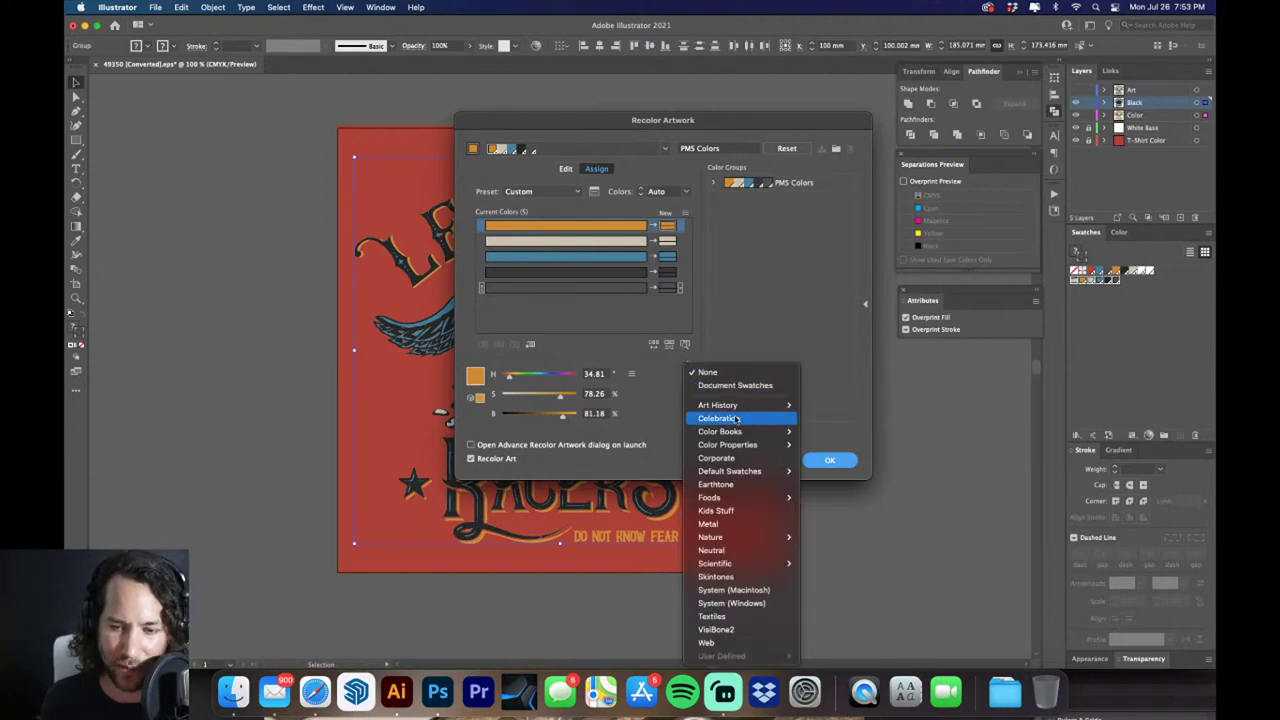
{"action": "mouse_move", "coordinate": [740, 408]}
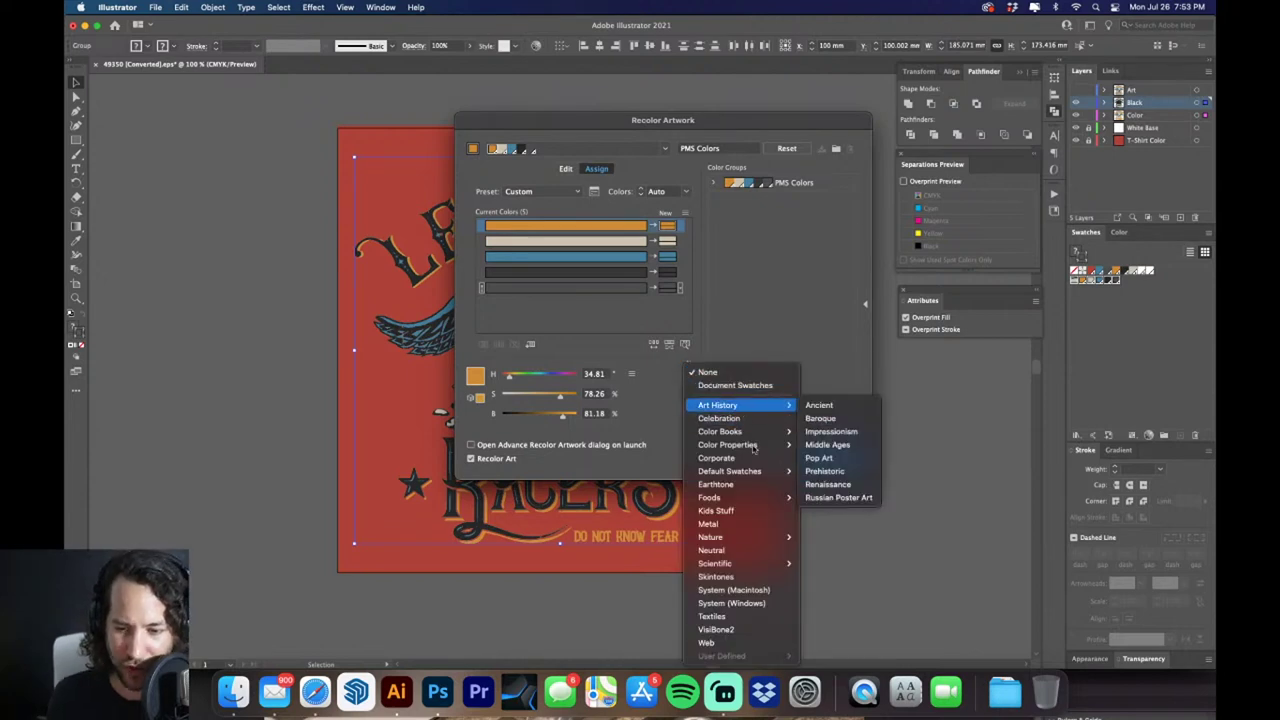
{"action": "mouse_move", "coordinate": [754, 471]}
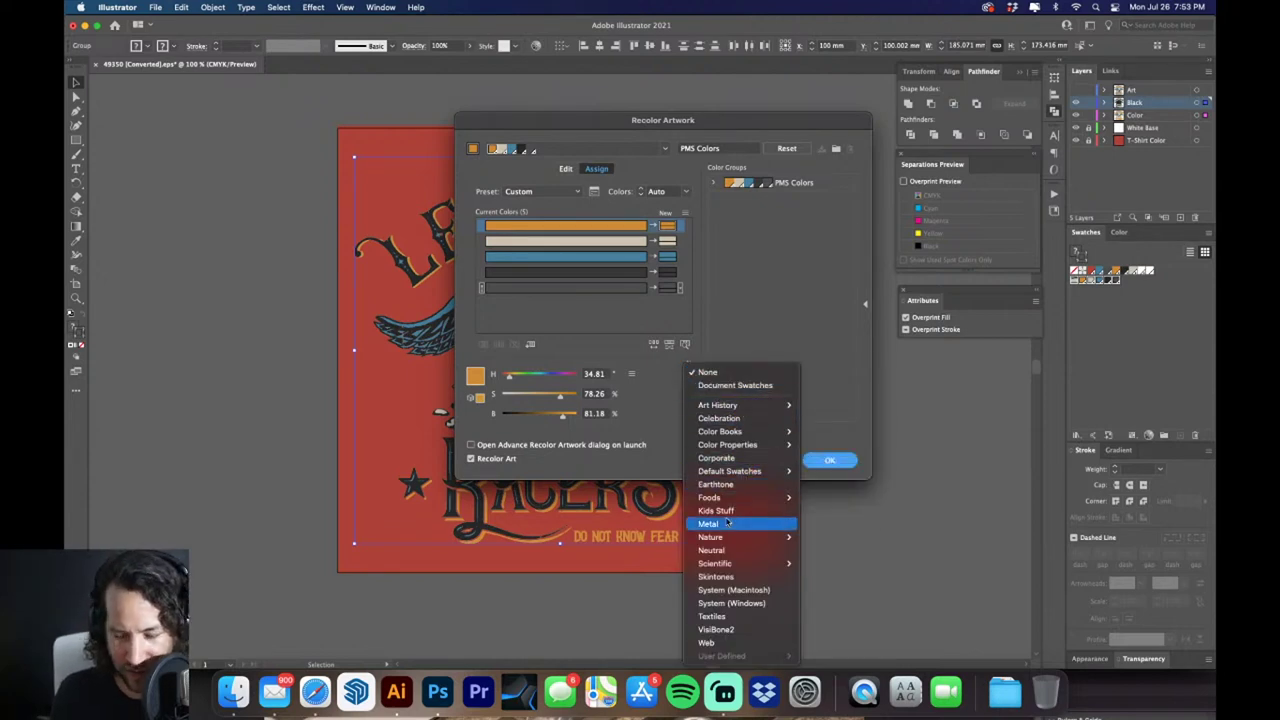
{"action": "mouse_move", "coordinate": [735, 435]}
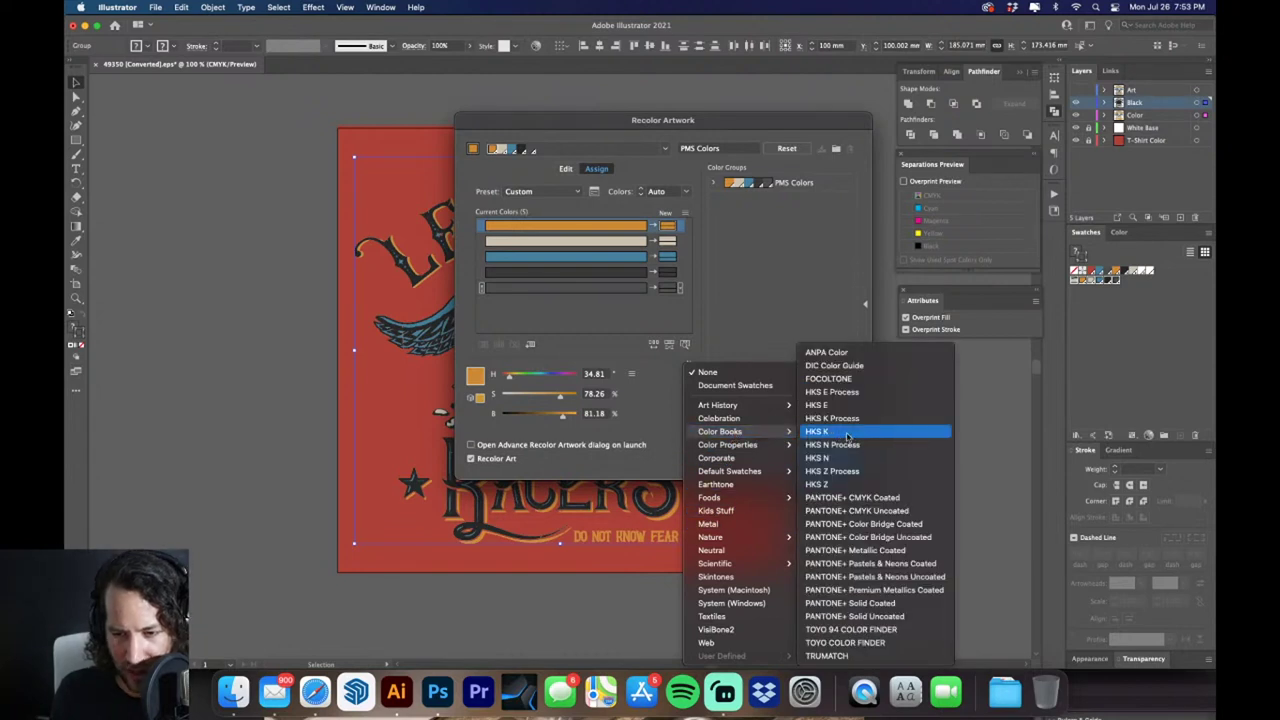
{"action": "left_click", "coordinate": [870, 616]}
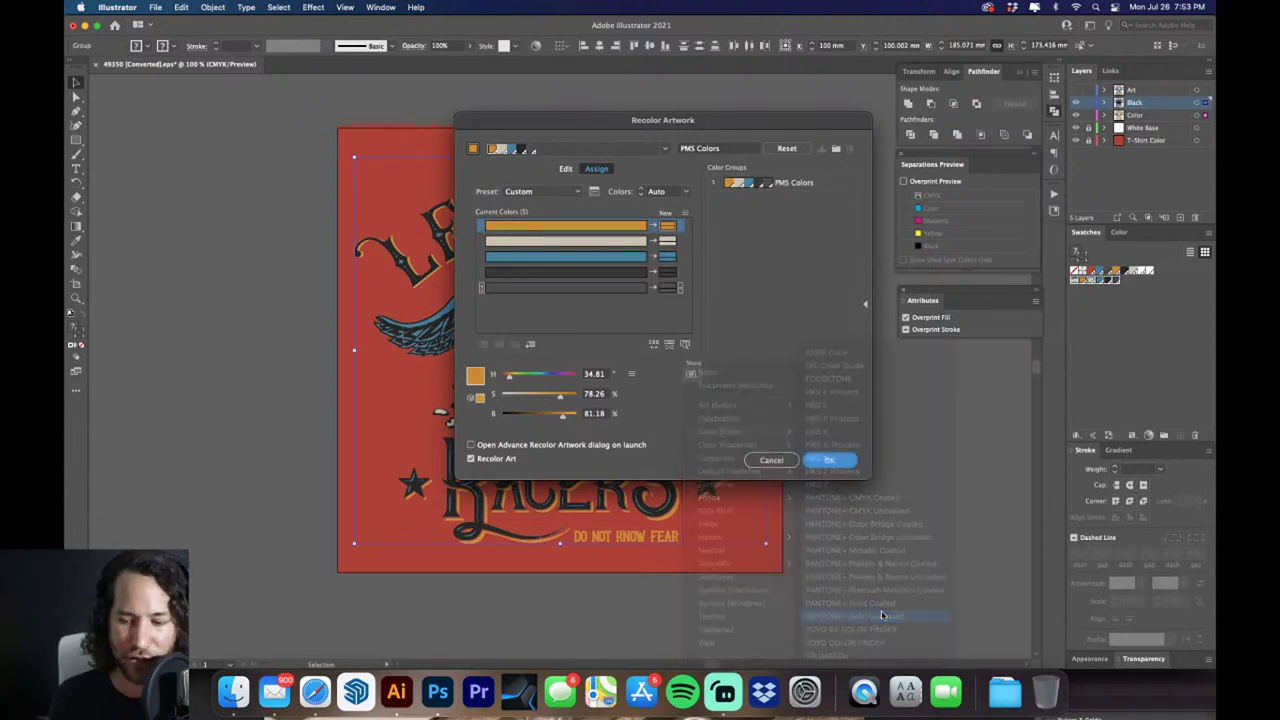
Apply the Pantone recolour, then select and delete all unused swatches from the document
{"action": "left_click", "coordinate": [829, 460]}
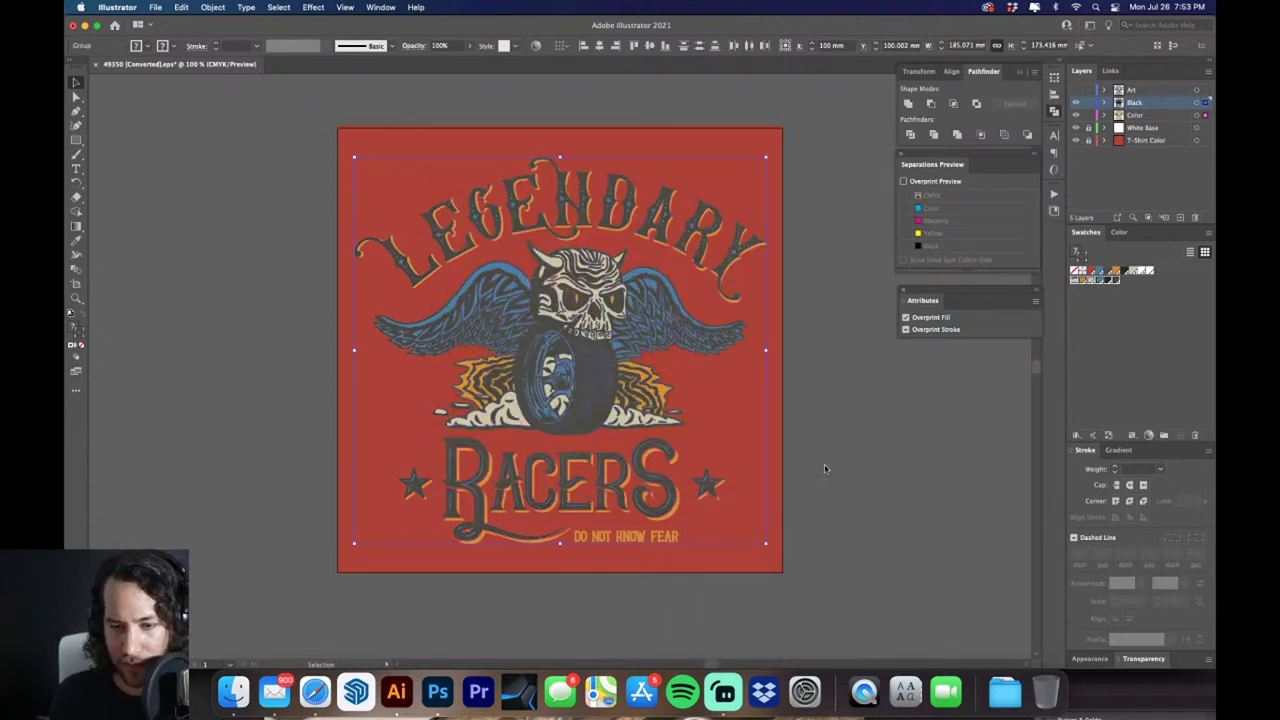
{"action": "left_click", "coordinate": [820, 193]}
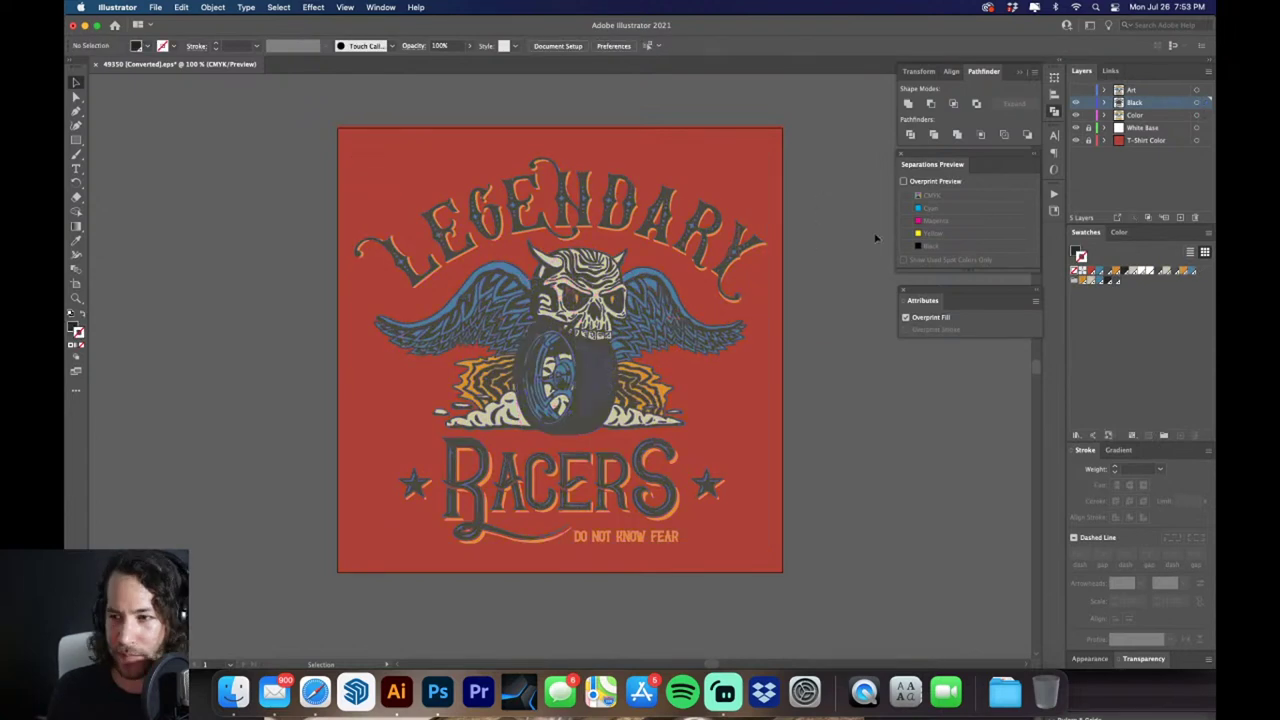
{"action": "left_click", "coordinate": [1208, 234]}
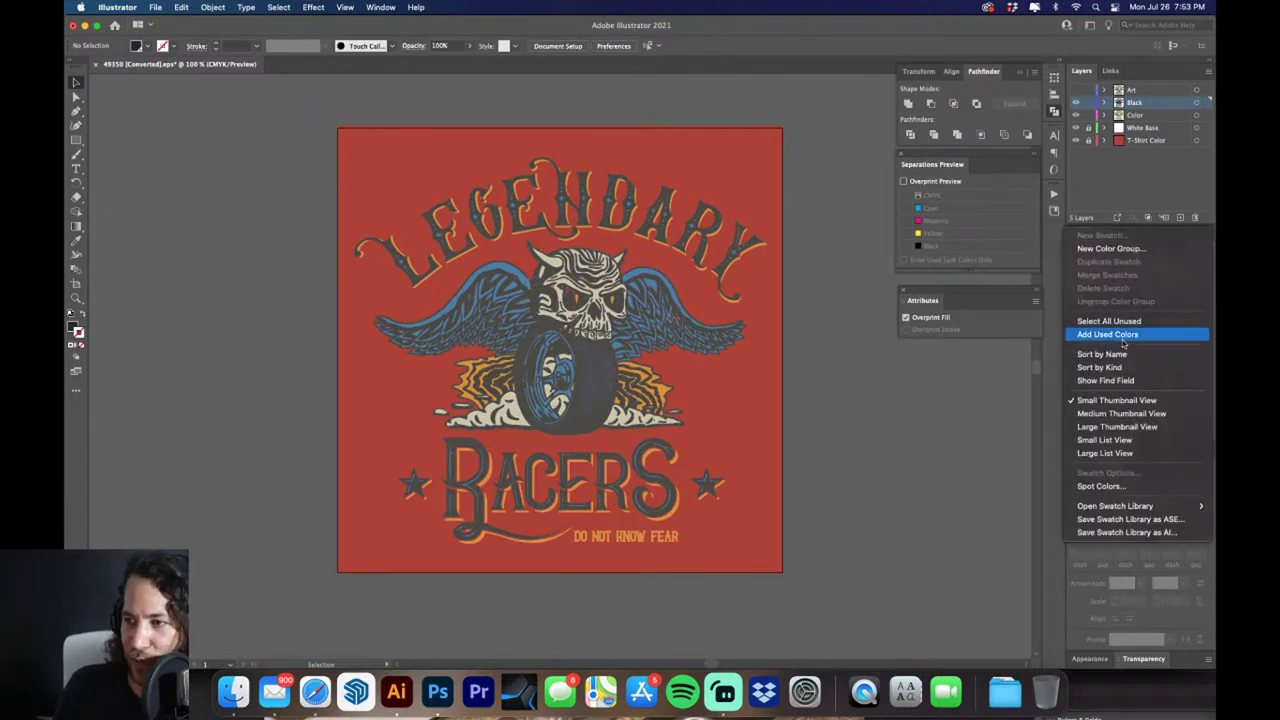
{"action": "left_click", "coordinate": [1147, 322]}
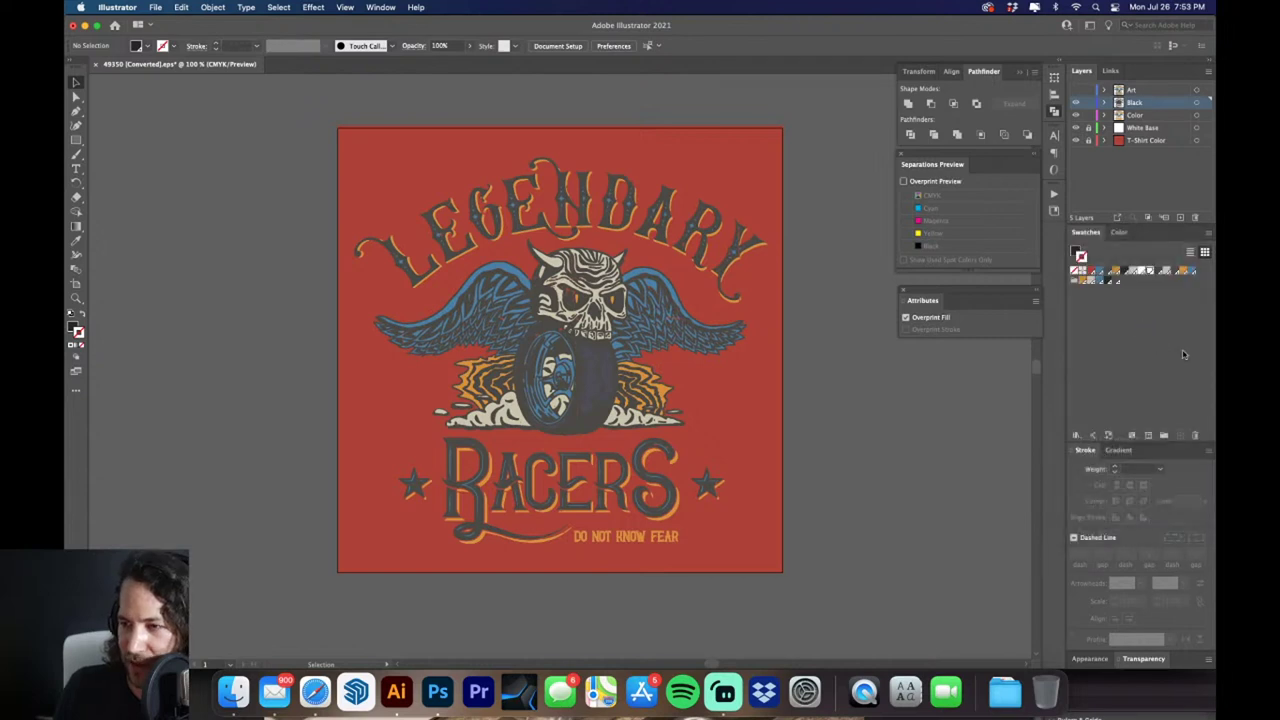
{"action": "left_click", "coordinate": [1195, 435]}
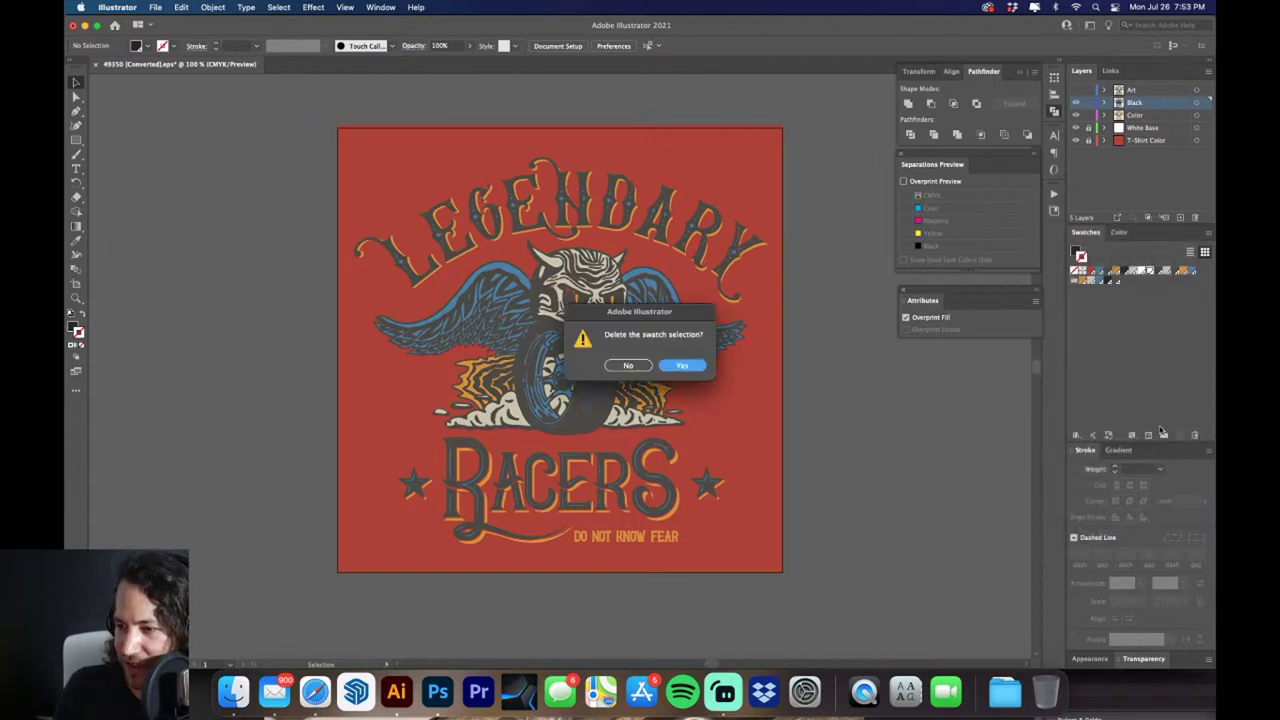
{"action": "left_click", "coordinate": [683, 368]}
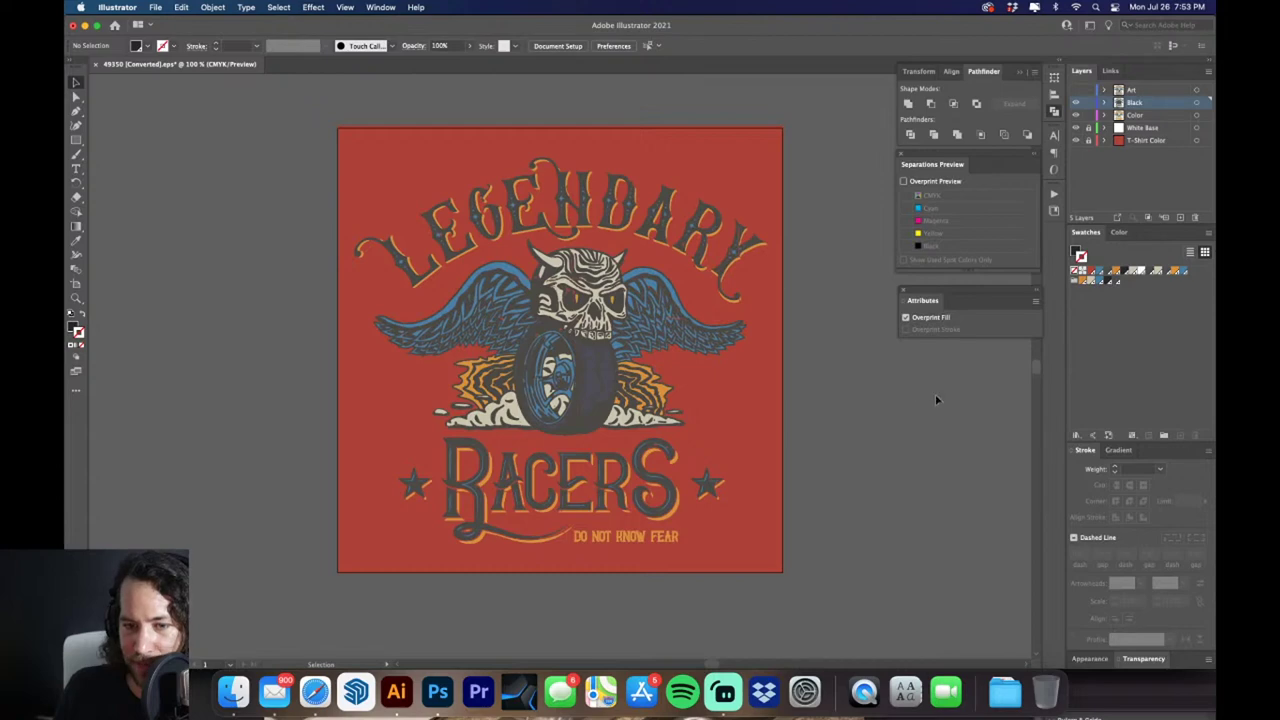
{"action": "key", "text": "z"}
{"action": "left_click_drag", "start_coordinate": [593, 390], "coordinate": [790, 488]}
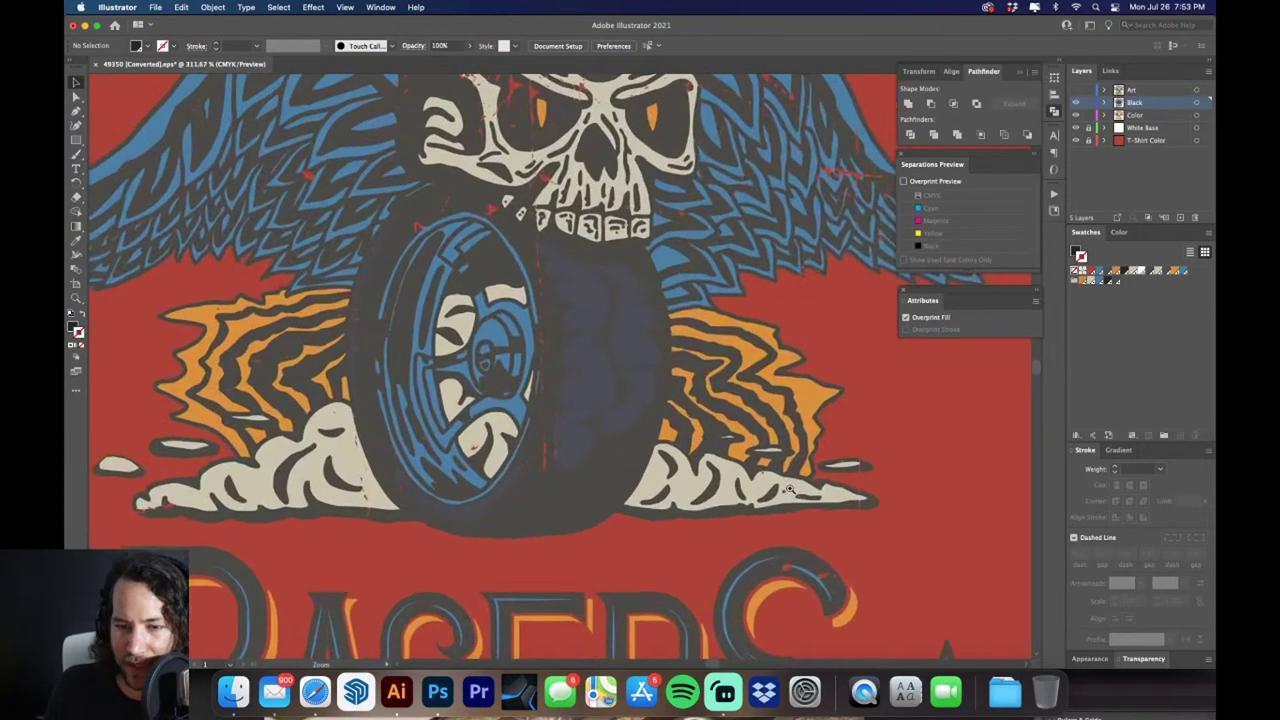
{"action": "left_click", "coordinate": [790, 488], "text": "alt"}
{"action": "left_click", "coordinate": [594, 345]}
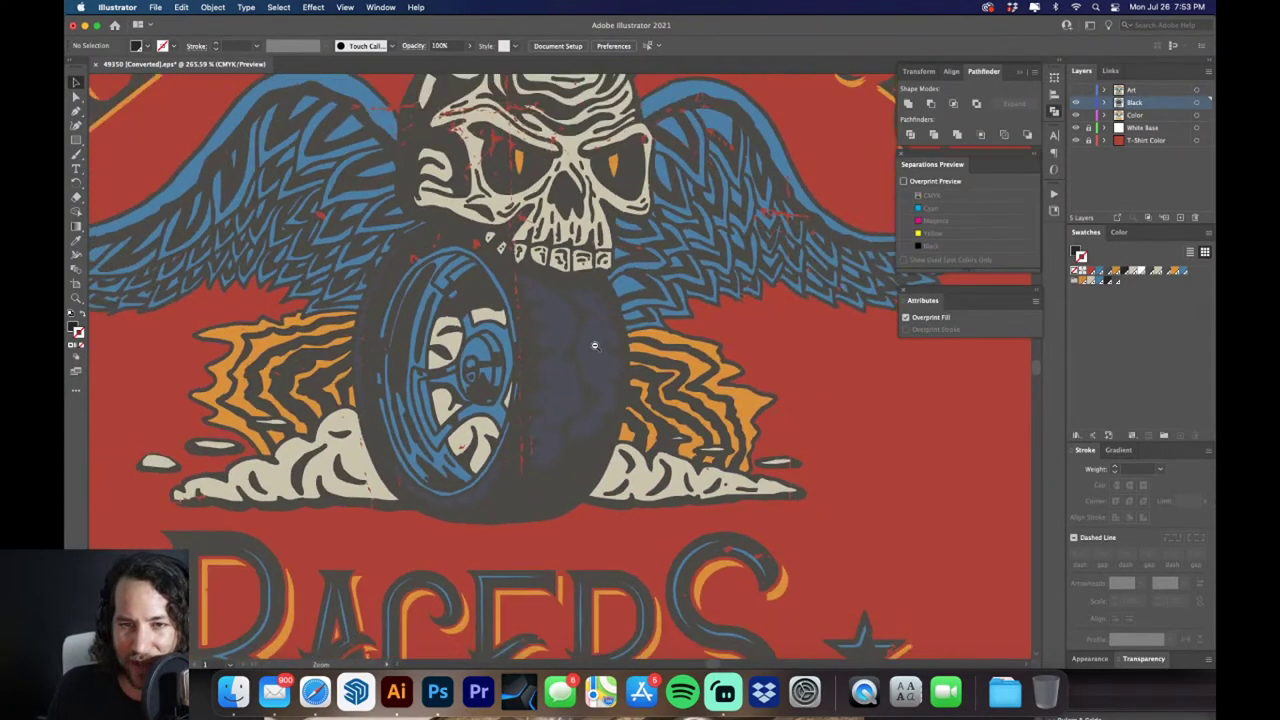
{"action": "key", "text": "super+1"}
{"action": "key", "text": "v"}
{"action": "left_click", "coordinate": [632, 316]}
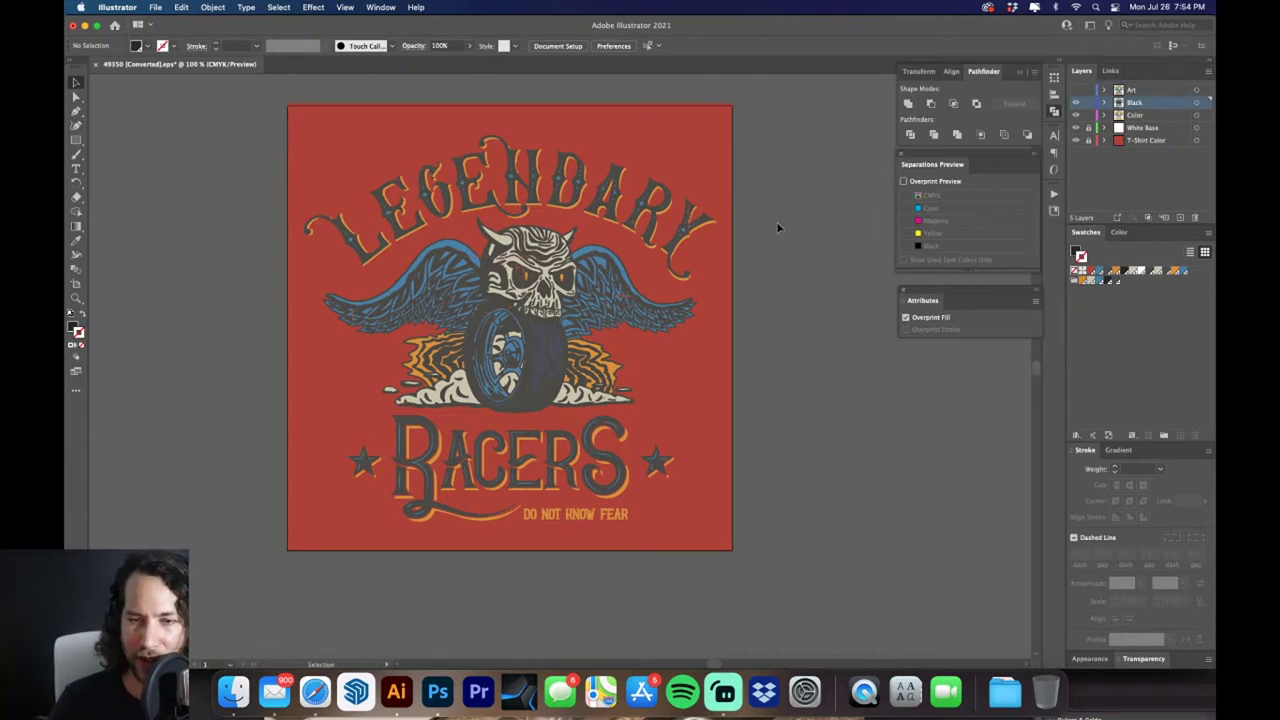
{"action": "left_click", "coordinate": [381, 7]}
{"action": "scroll", "coordinate": [478, 545], "scroll_direction": "down", "scroll_amount": 2}
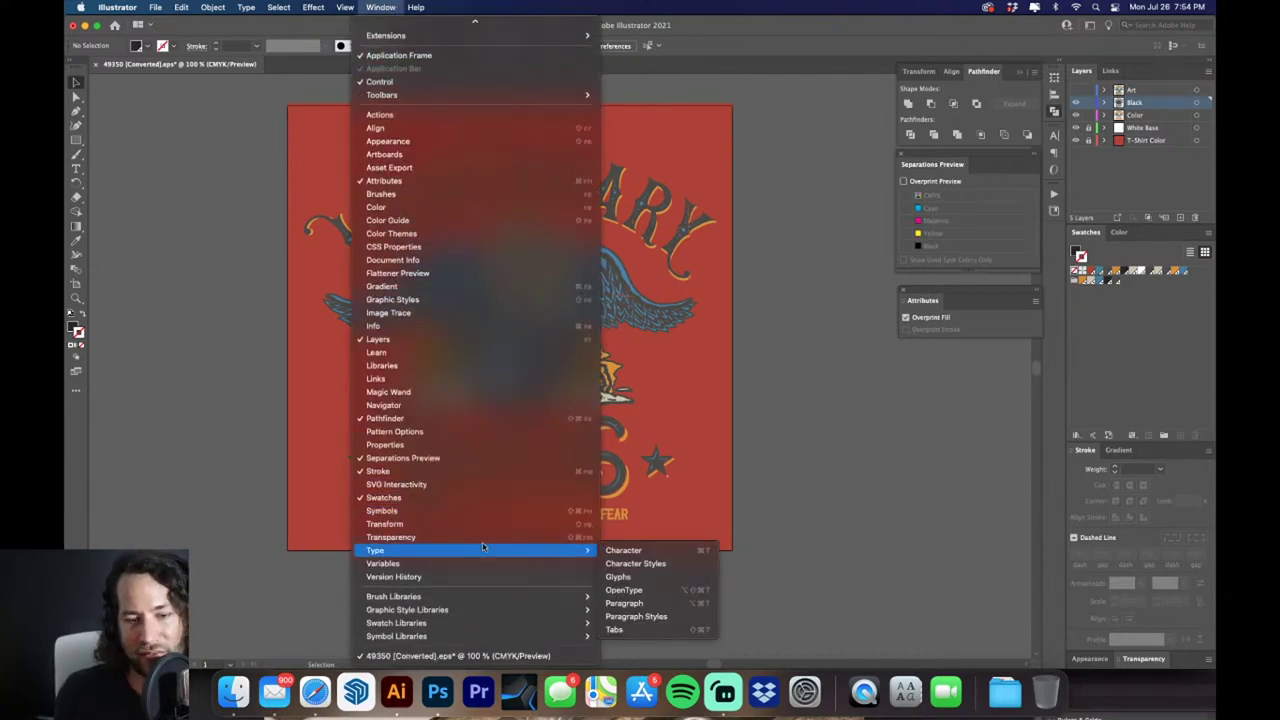
{"action": "left_click", "coordinate": [478, 530]}
{"action": "left_click", "coordinate": [381, 7]}
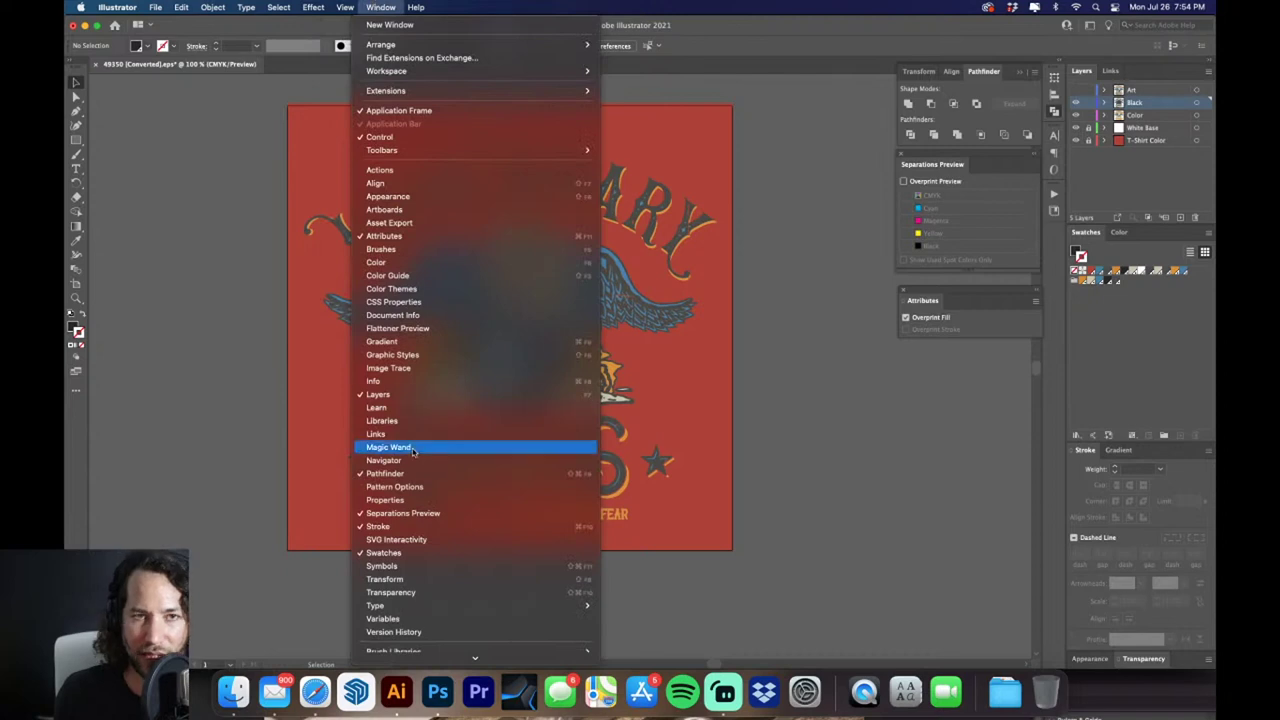
{"action": "scroll", "coordinate": [423, 597], "scroll_direction": "down", "scroll_amount": 1}
{"action": "scroll", "coordinate": [423, 597], "scroll_direction": "down", "scroll_amount": 1}
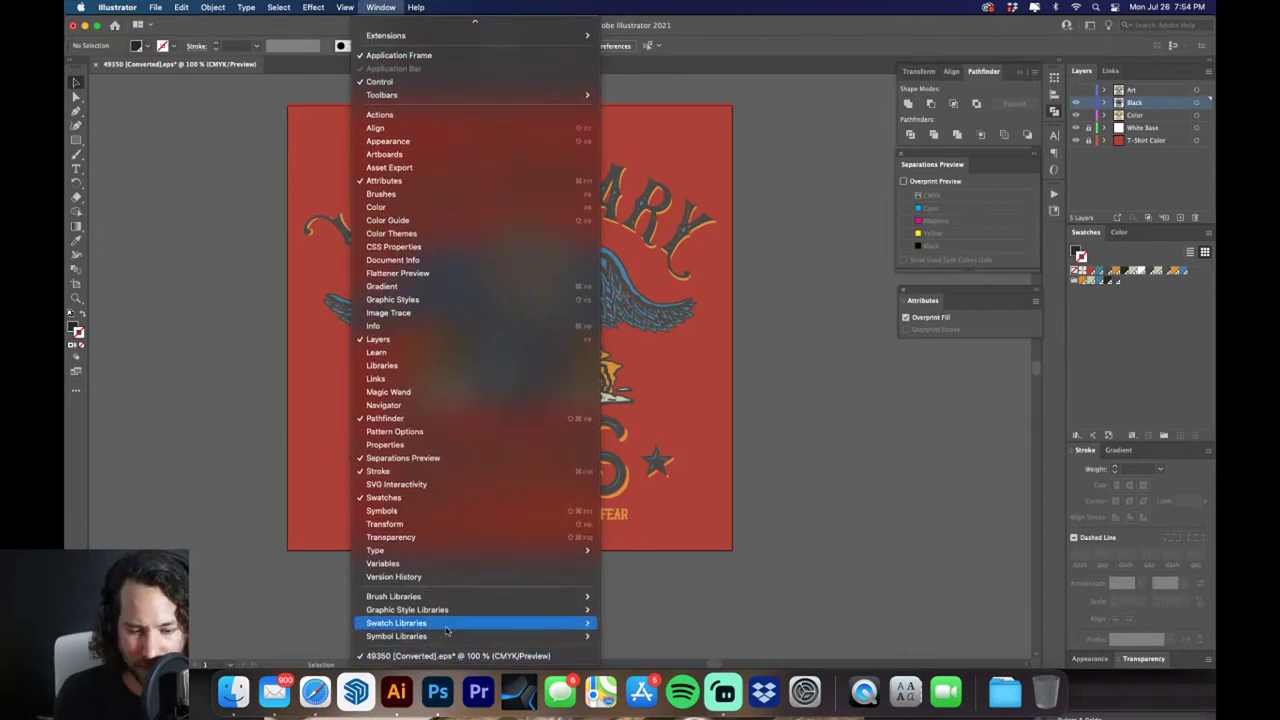
{"action": "mouse_move", "coordinate": [448, 625]}
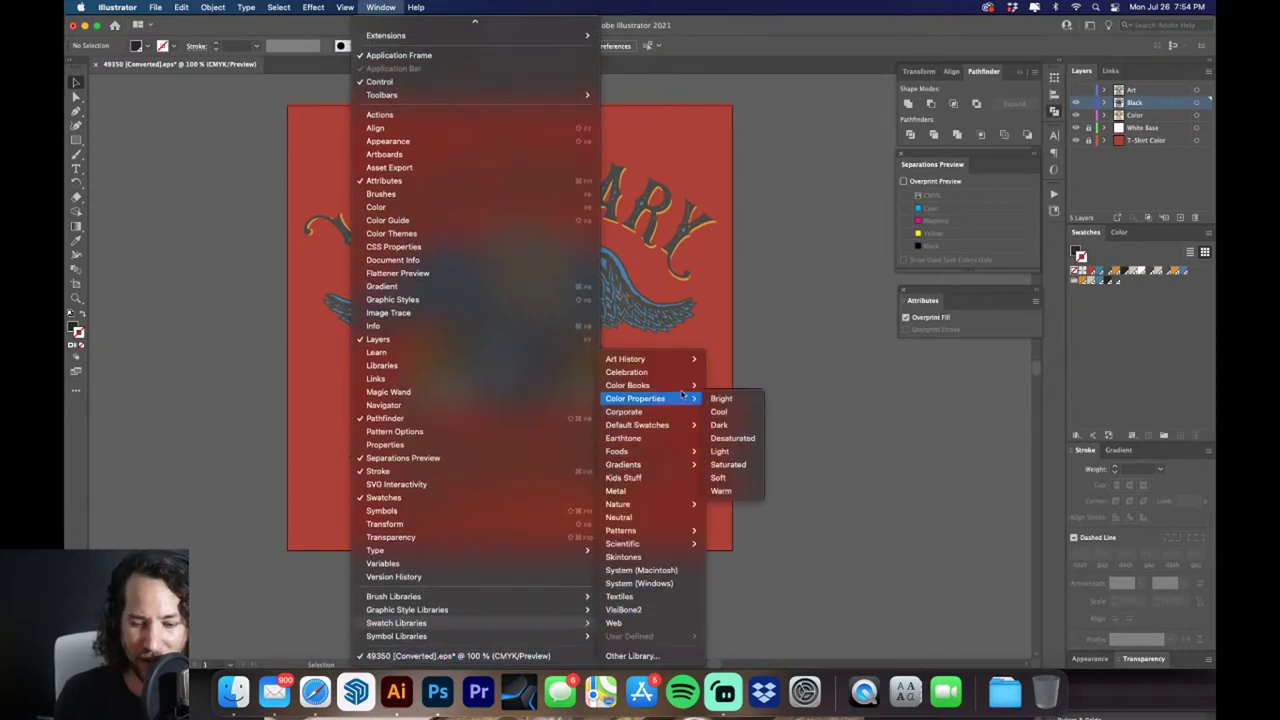
{"action": "mouse_move", "coordinate": [683, 392]}
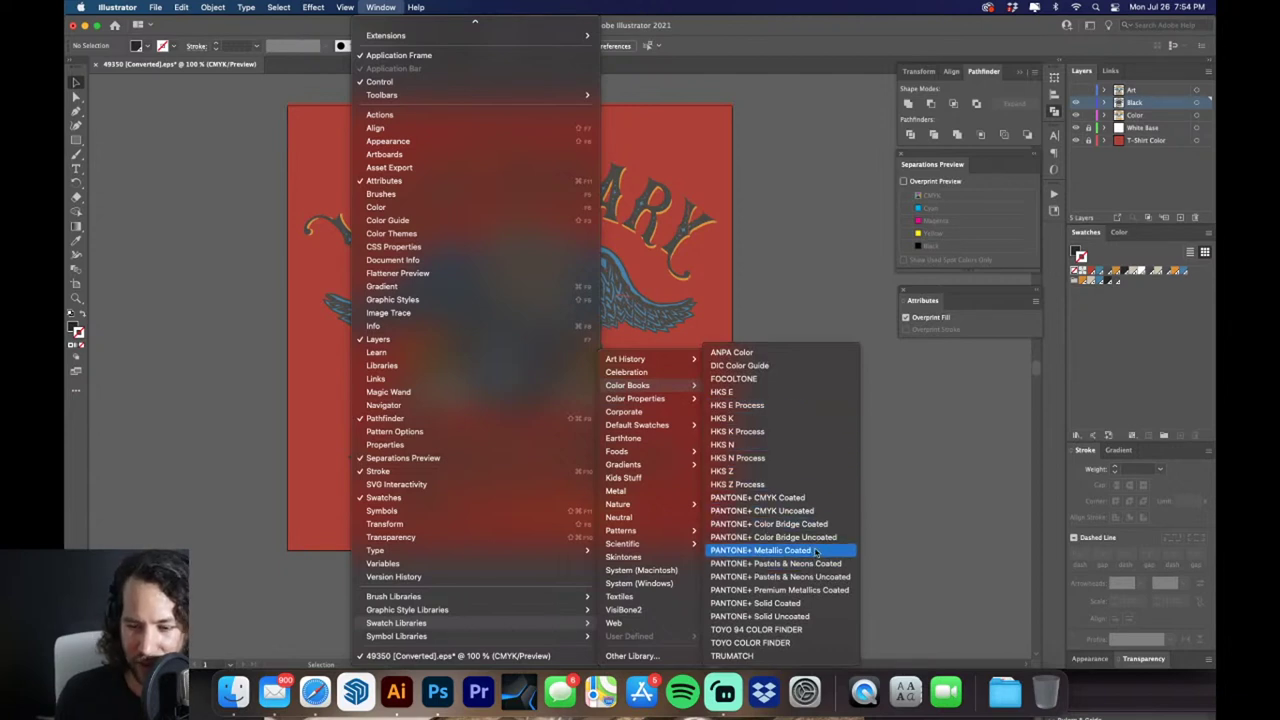
{"action": "left_click", "coordinate": [808, 615]}
{"action": "left_click_drag", "start_coordinate": [893, 286], "coordinate": [780, 279]}
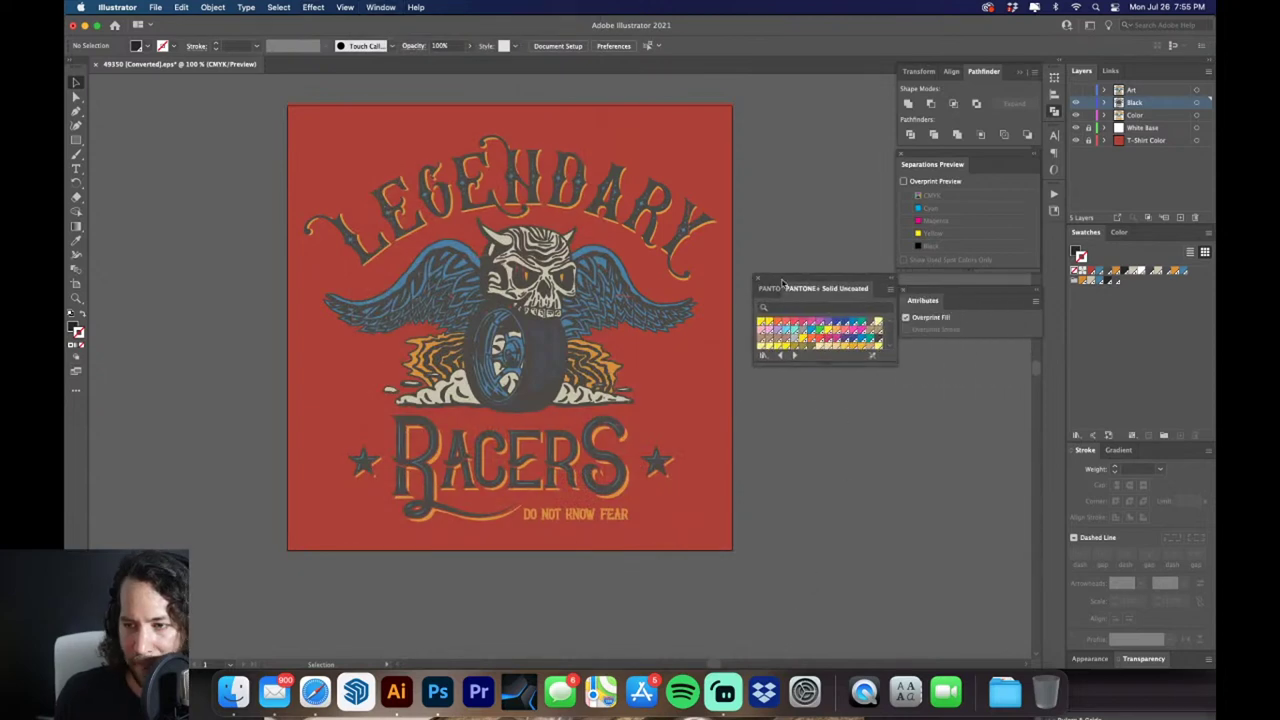
{"action": "left_click", "coordinate": [791, 309]}
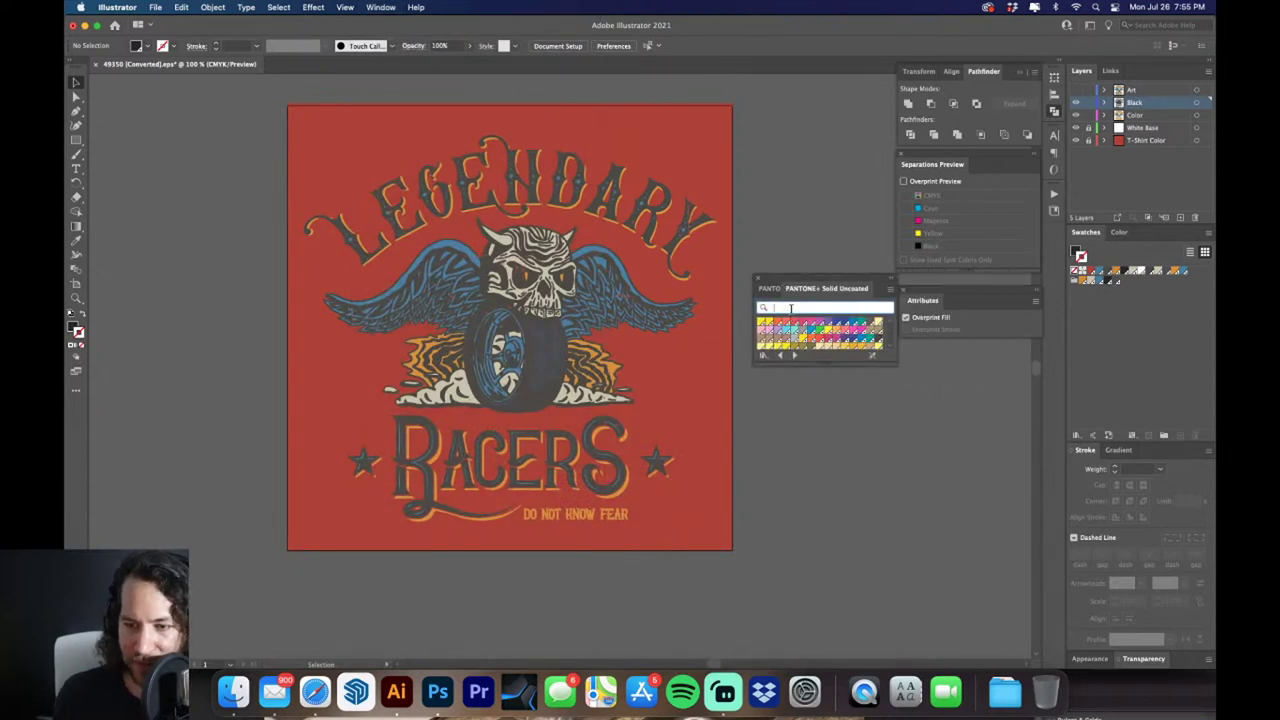
{"action": "type", "text": "186"}
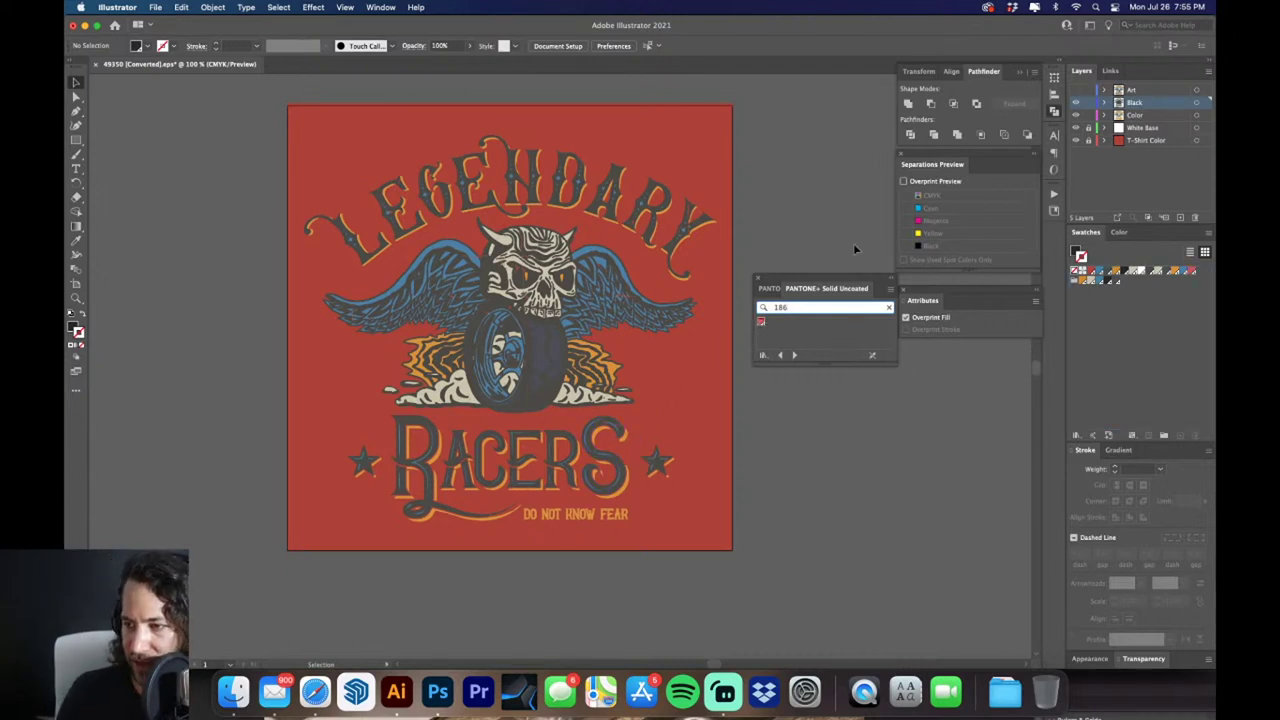
{"action": "left_click", "coordinate": [759, 281]}
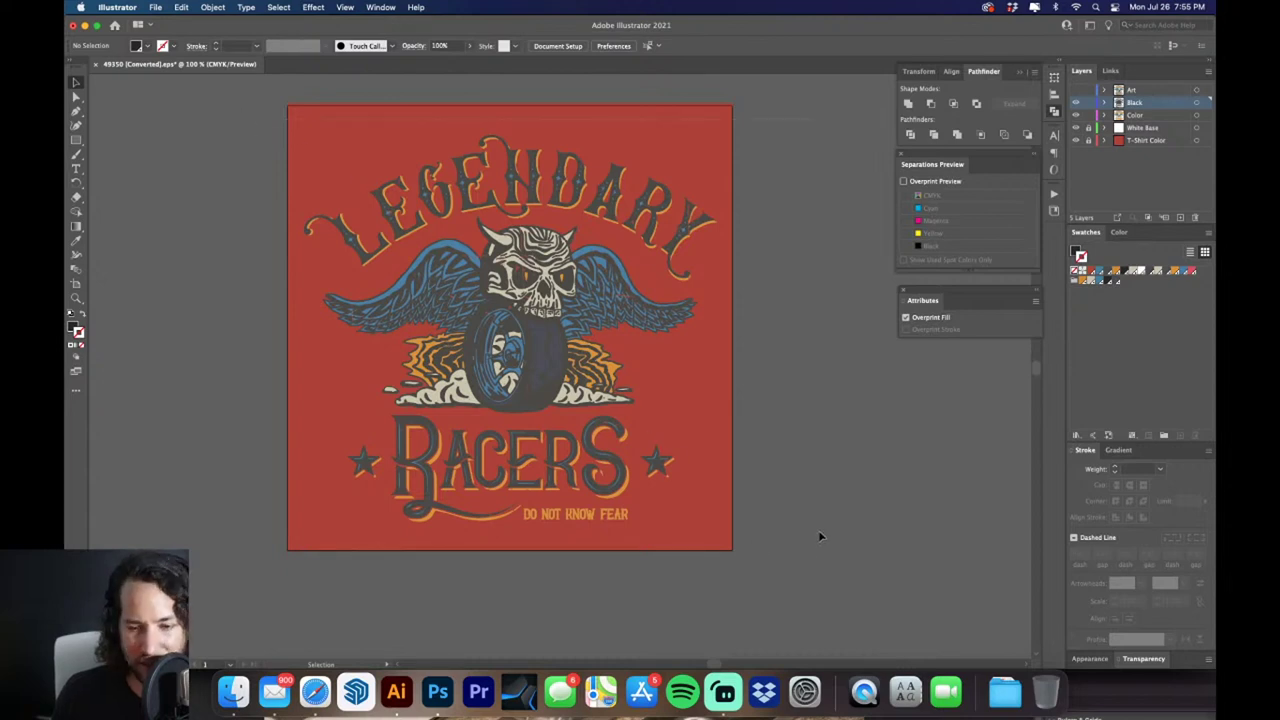
{"action": "key", "text": "super+a"}
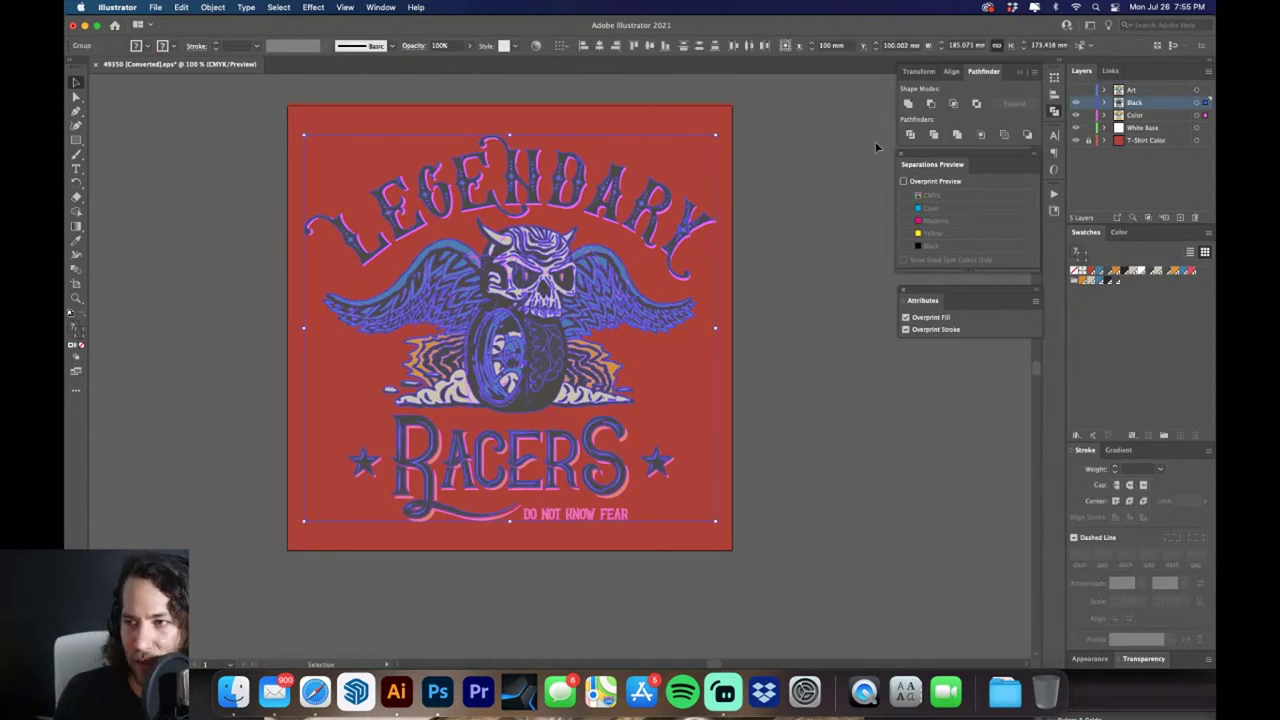
{"action": "left_click", "coordinate": [790, 152]}
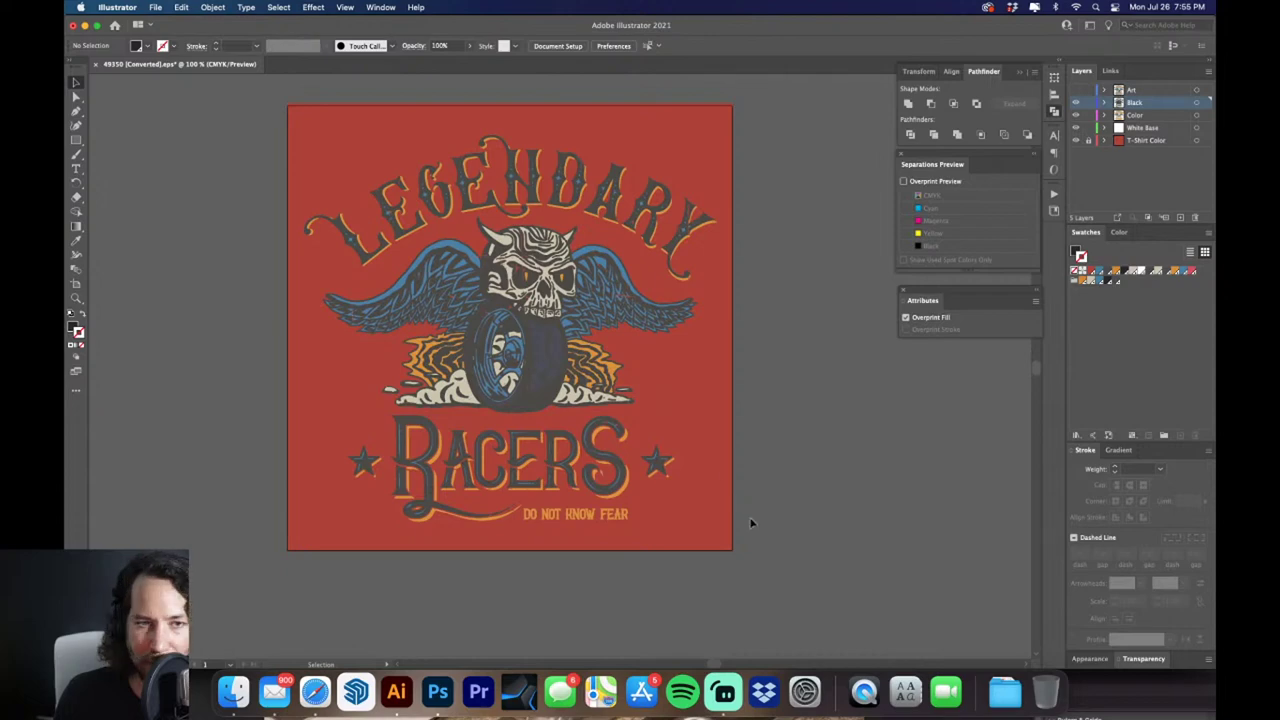
Select all the artwork and open T-Shirt Registration Template CC.ai from the Templates folder
{"action": "key", "text": "super+a"}
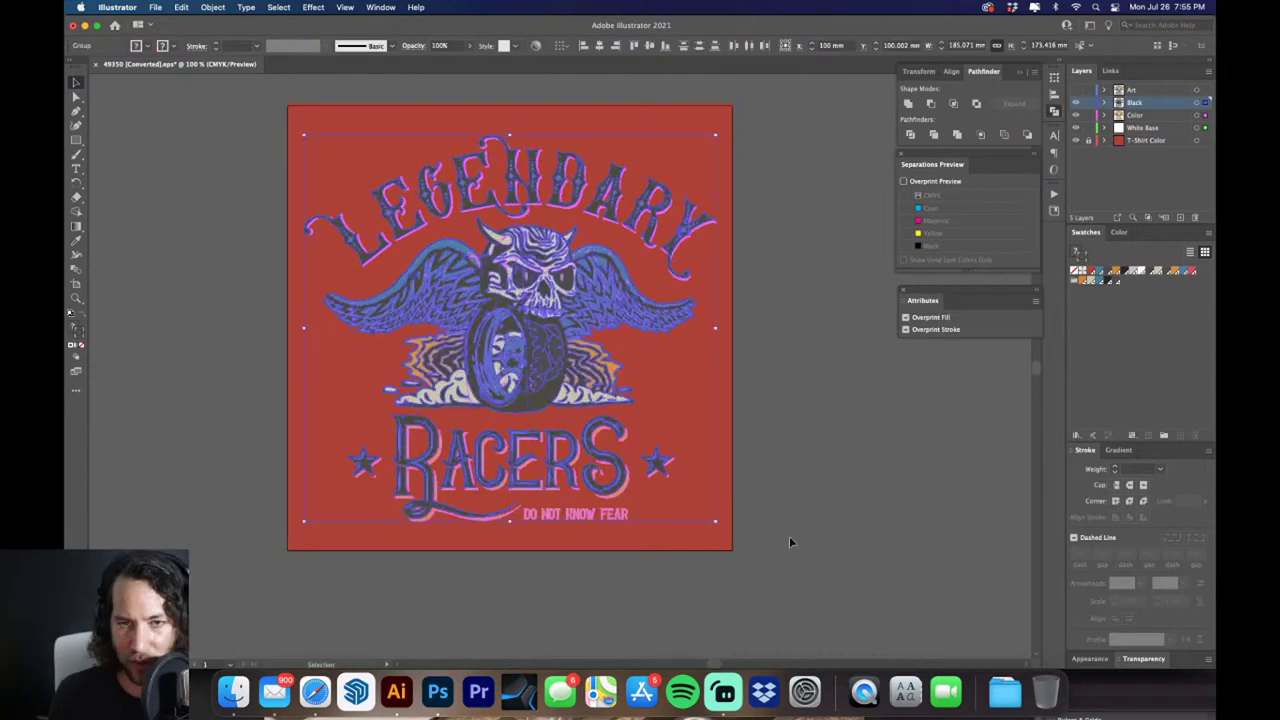
{"action": "key", "text": "super+o"}
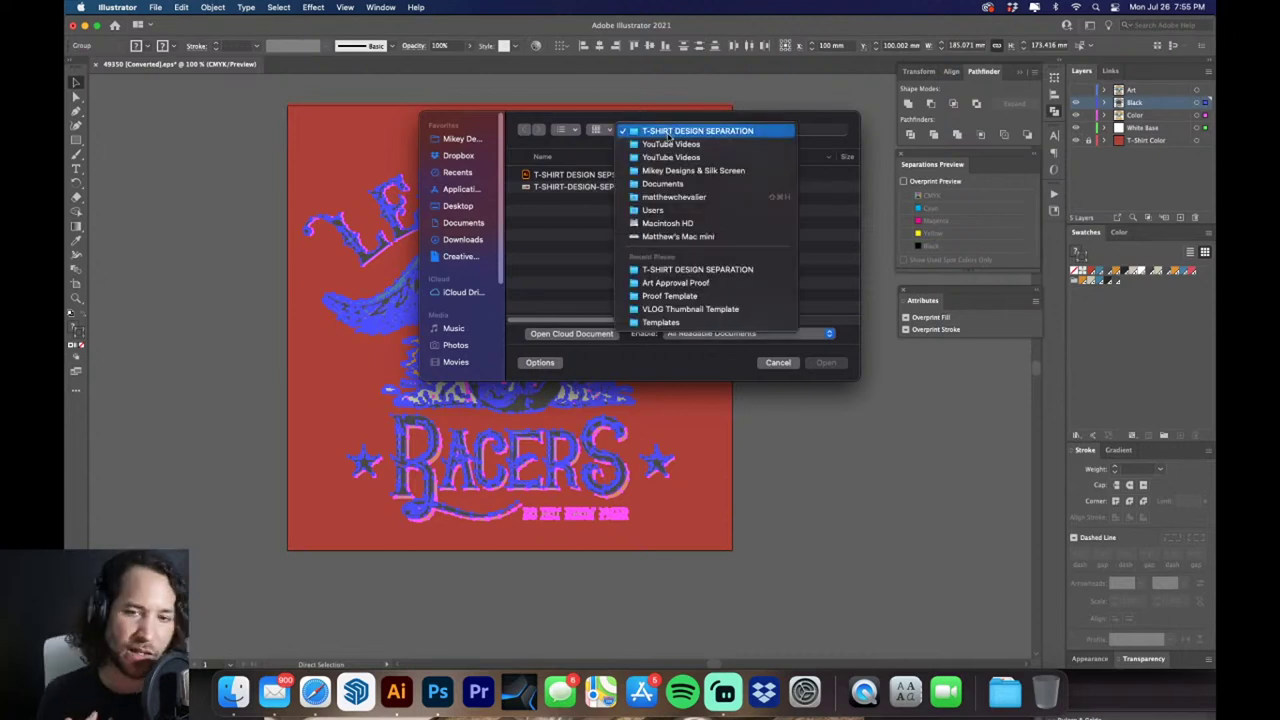
{"action": "left_click", "coordinate": [670, 131]}
{"action": "left_click", "coordinate": [494, 134]}
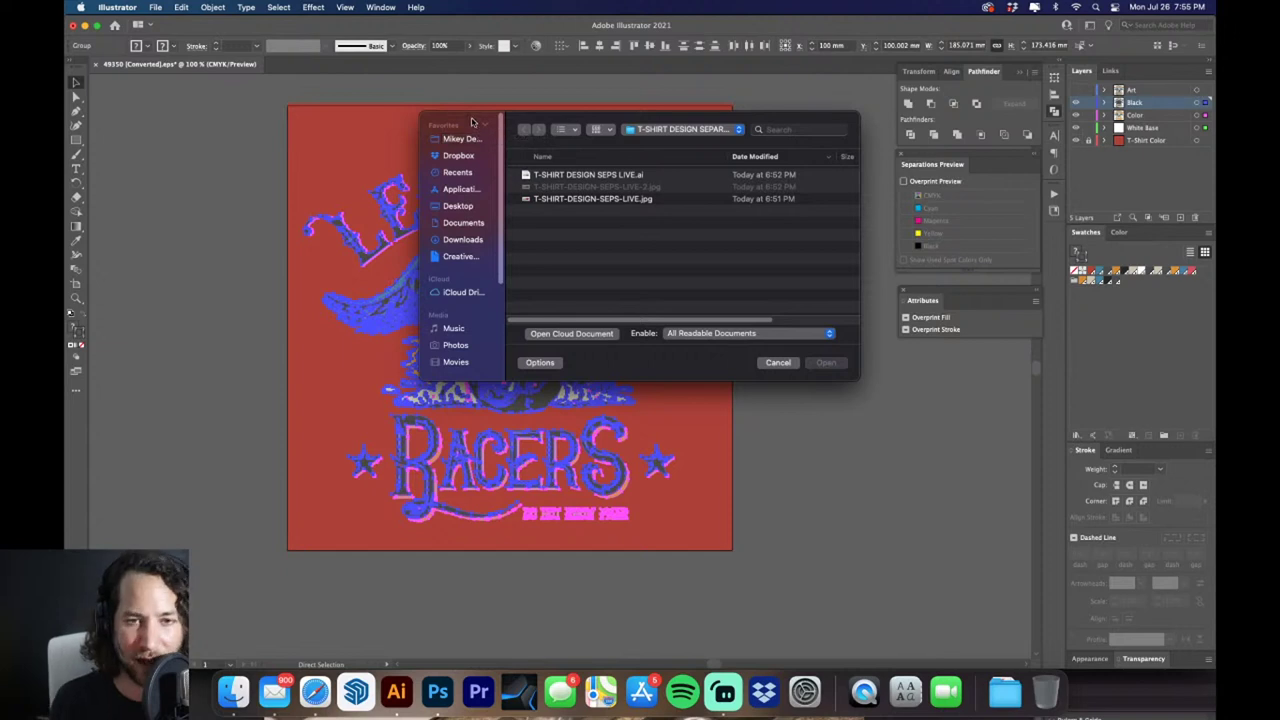
{"action": "left_click", "coordinate": [462, 146]}
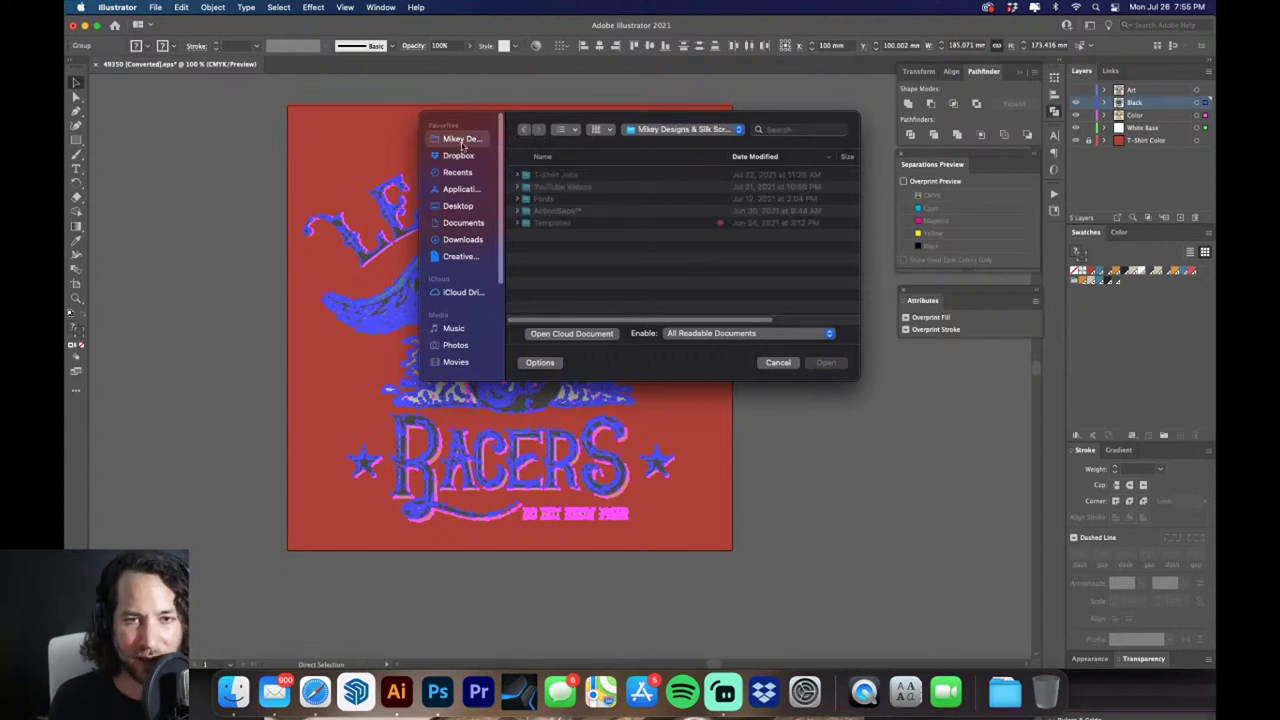
{"action": "double_click", "coordinate": [553, 226]}
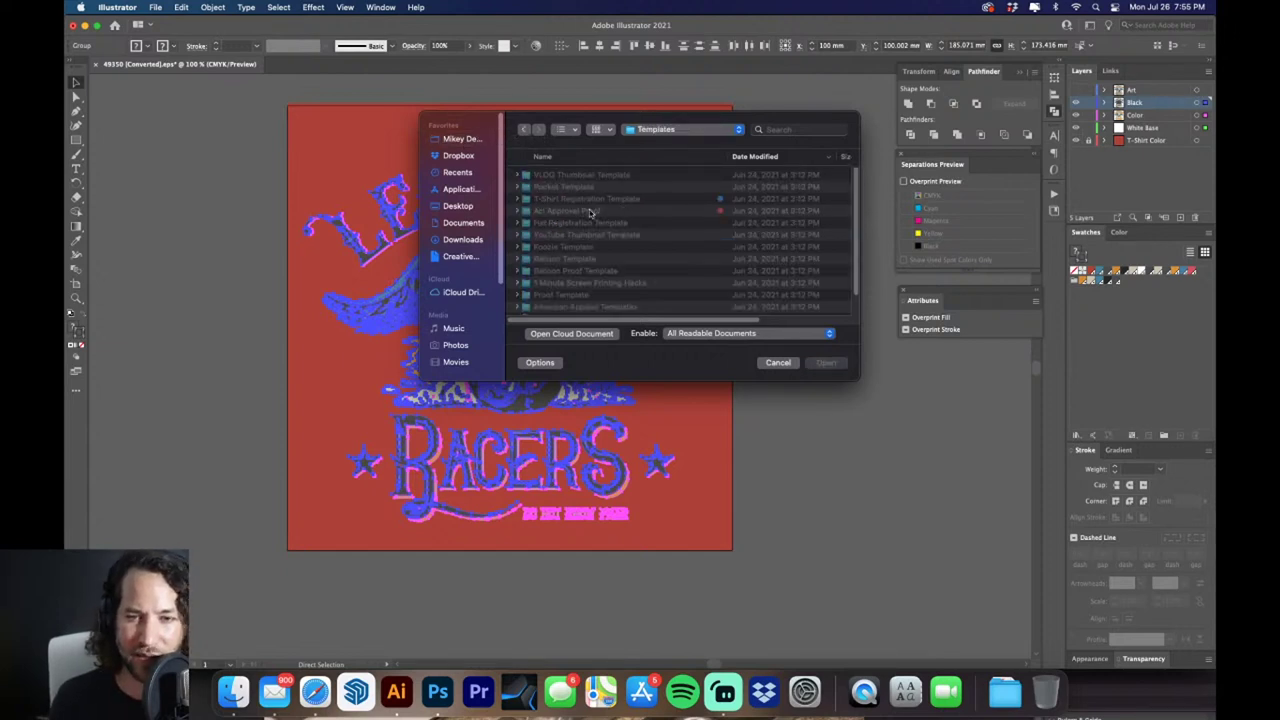
{"action": "double_click", "coordinate": [597, 200]}
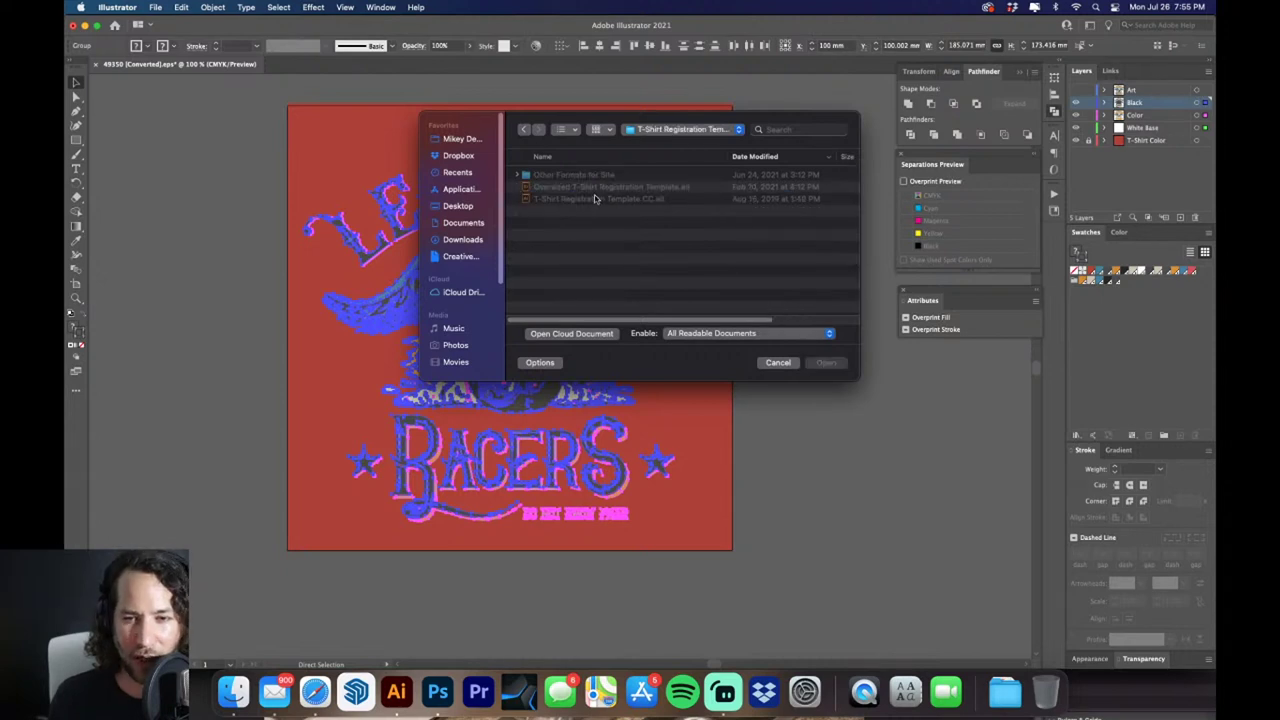
{"action": "left_click", "coordinate": [600, 199]}
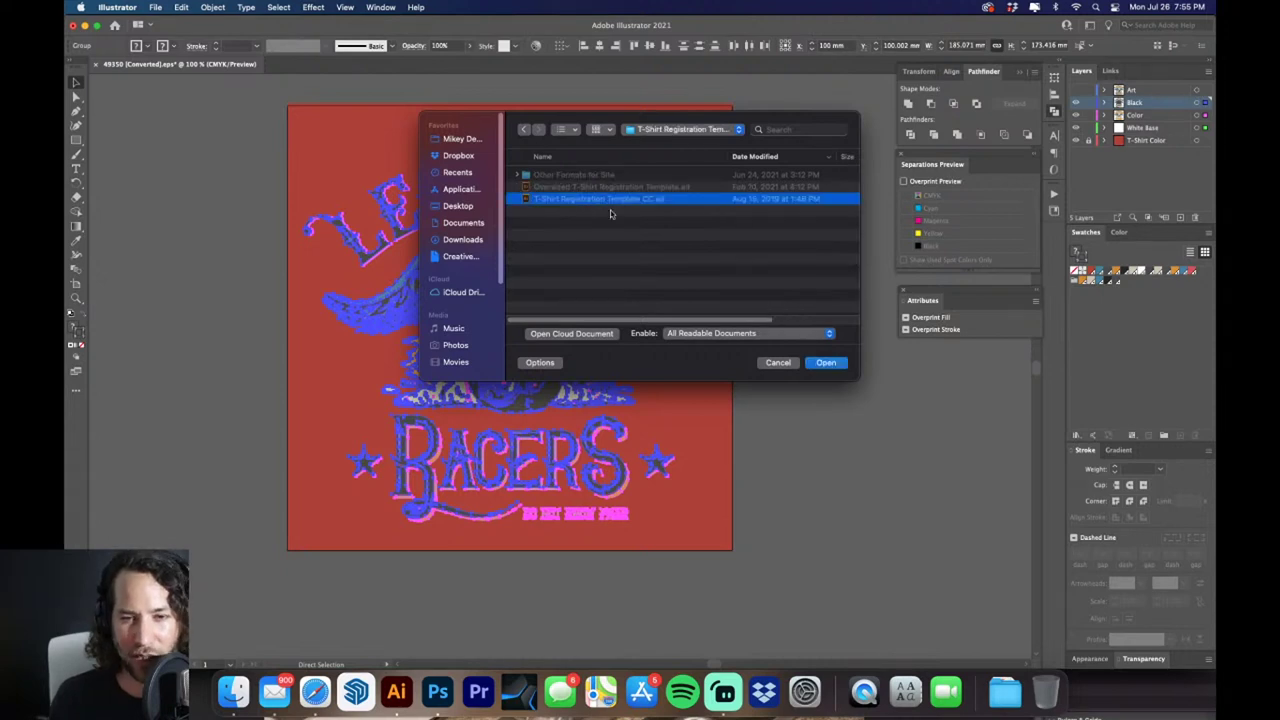
{"action": "left_click", "coordinate": [818, 365]}
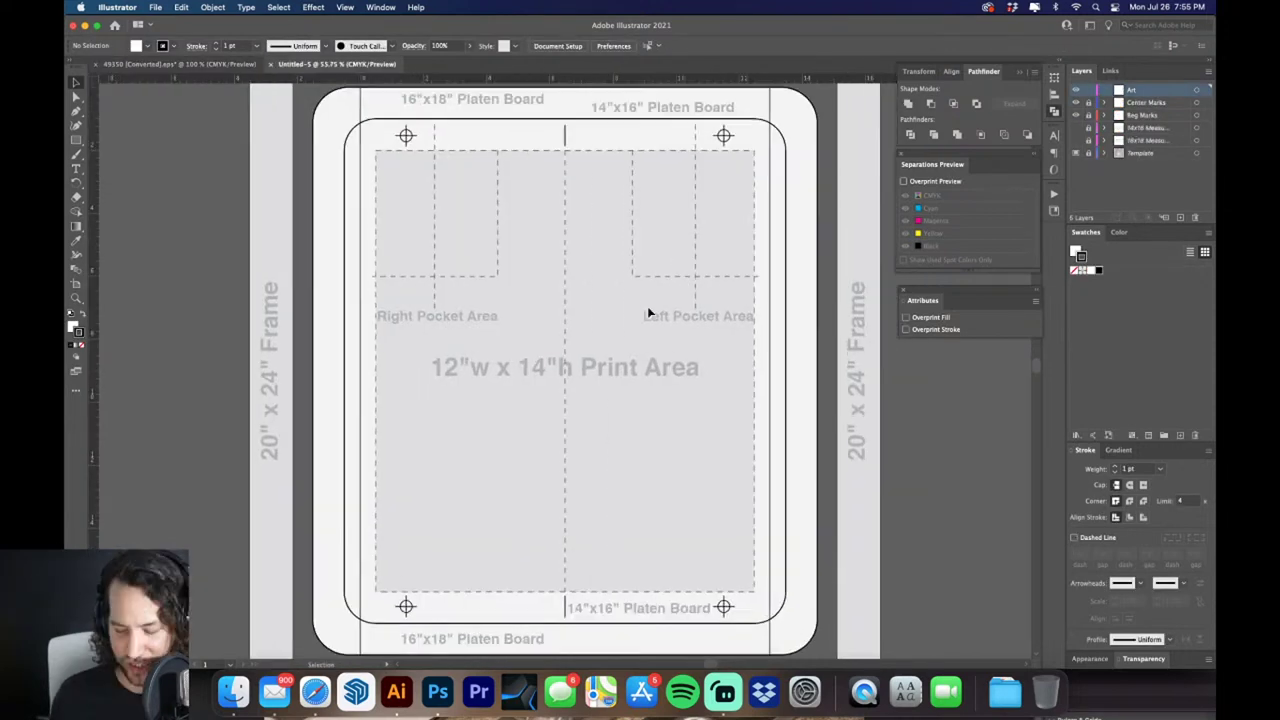
Paste the artwork, enlarge it to about 10.5 in wide, and raise the bottom registration marks beneath it
{"action": "key", "text": "super+v"}
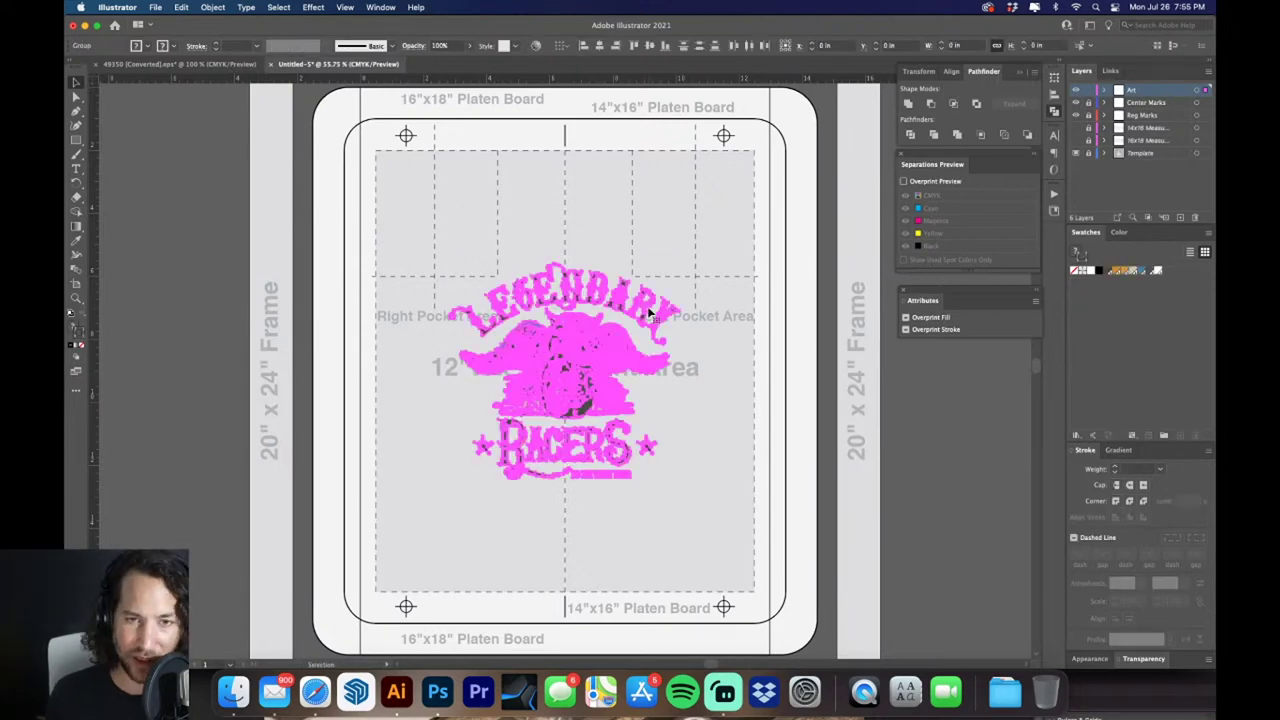
{"action": "left_click_drag", "start_coordinate": [572, 360], "coordinate": [572, 255]}
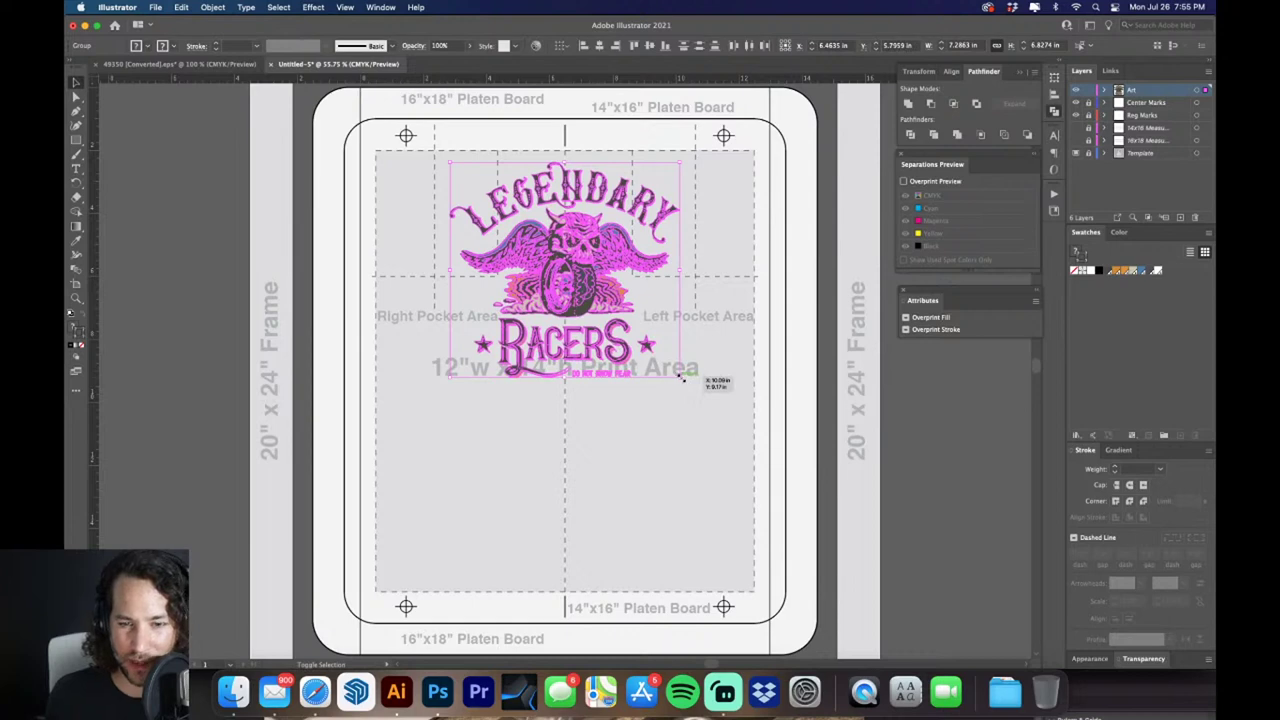
{"action": "left_click_drag", "start_coordinate": [684, 378], "coordinate": [730, 425]}
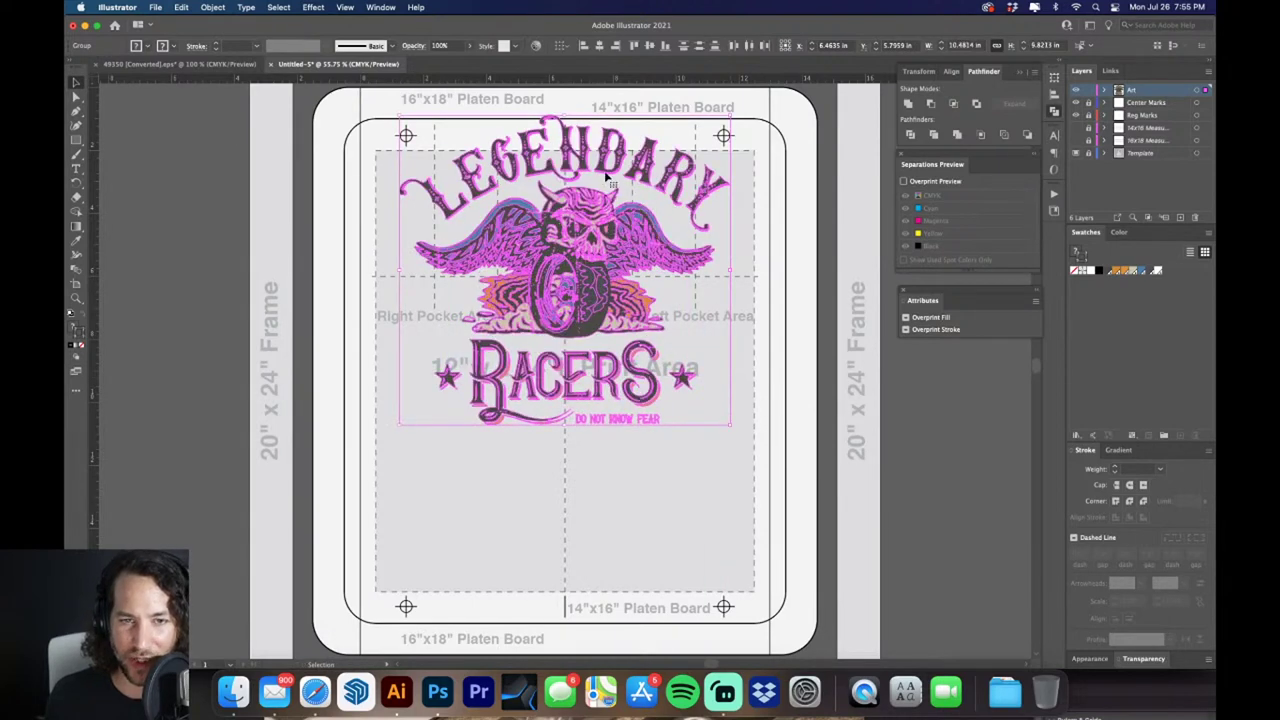
{"action": "left_click_drag", "start_coordinate": [605, 176], "coordinate": [606, 219]}
{"action": "left_click", "coordinate": [803, 319]}
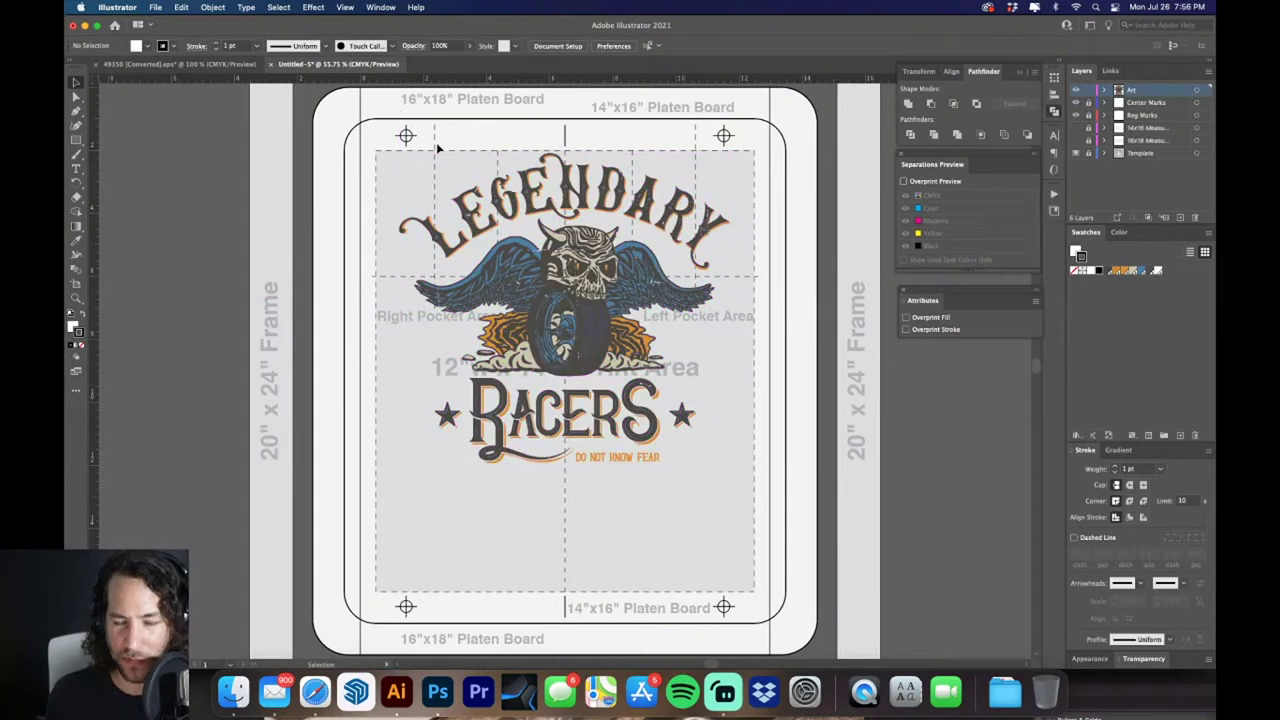
{"action": "left_click", "coordinate": [1088, 114]}
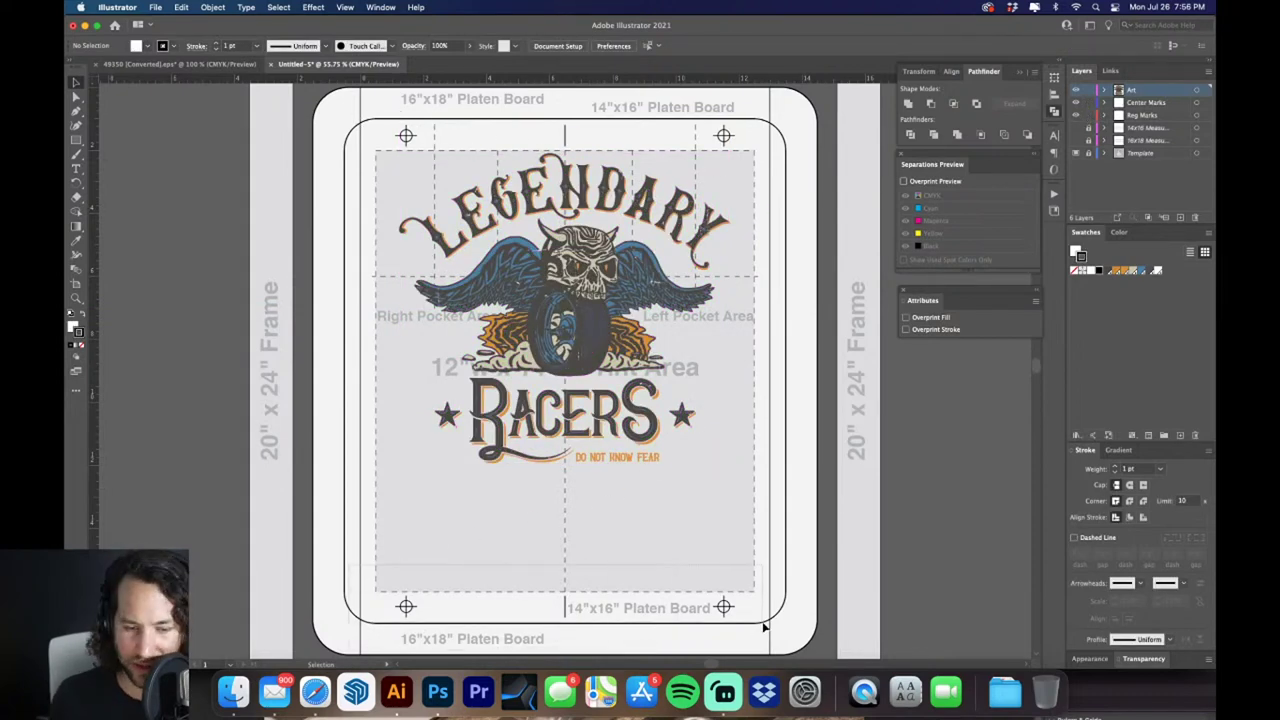
{"action": "left_click_drag", "start_coordinate": [726, 607], "coordinate": [725, 511]}
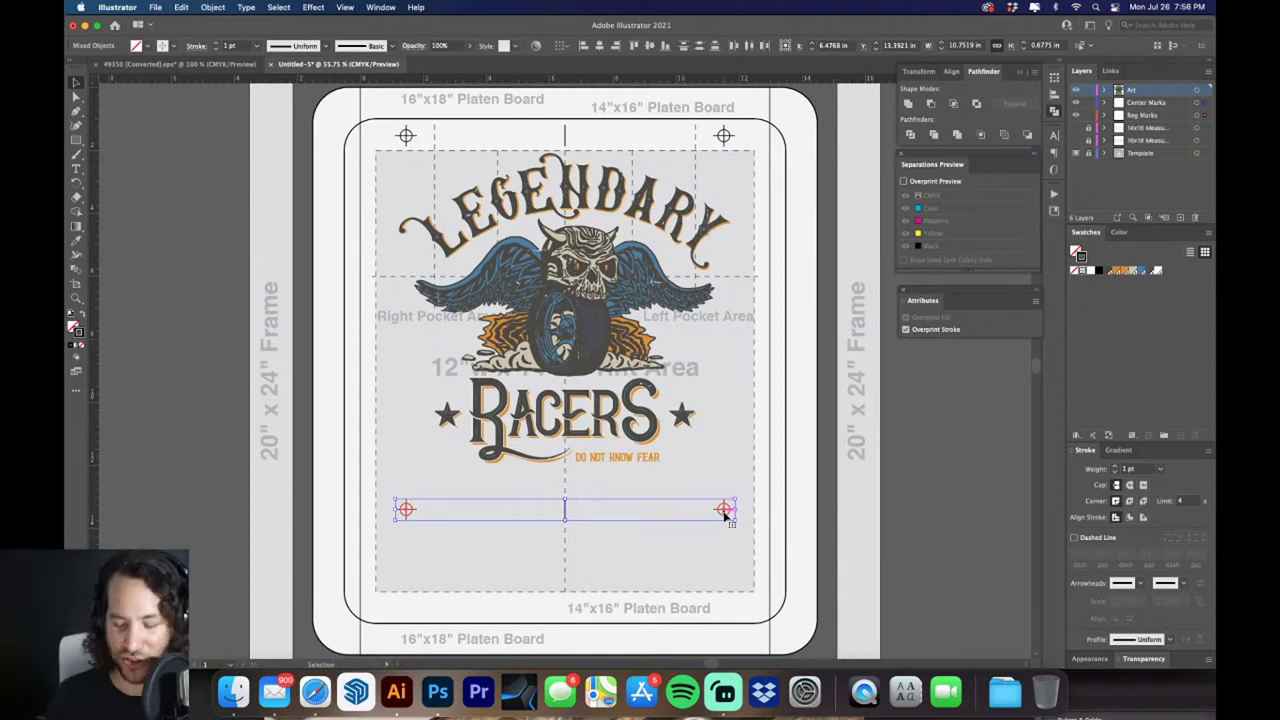
Open the Print dialog and review its printer, Custom preset, Output, Marks and Bleed, and General pages
{"action": "key", "text": "super+shift+a"}
{"action": "key", "text": "super+p"}
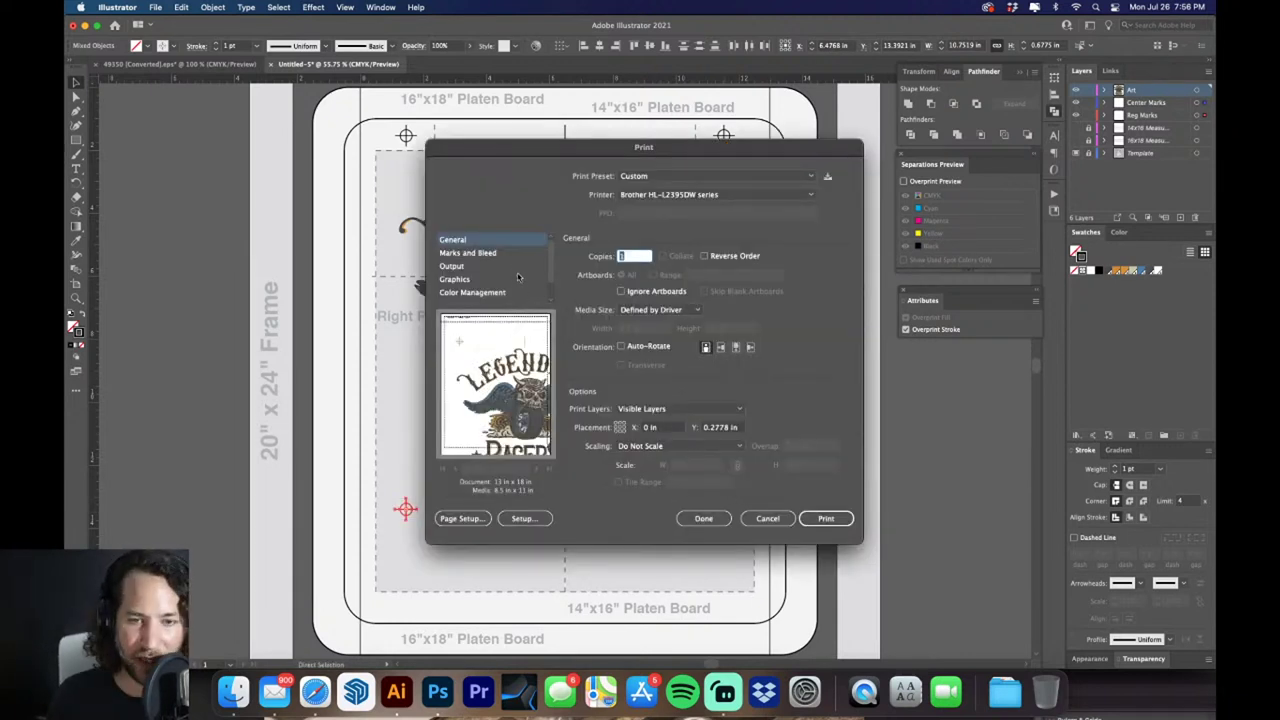
{"action": "left_click", "coordinate": [516, 266]}
{"action": "left_click_drag", "start_coordinate": [512, 152], "coordinate": [441, 130]}
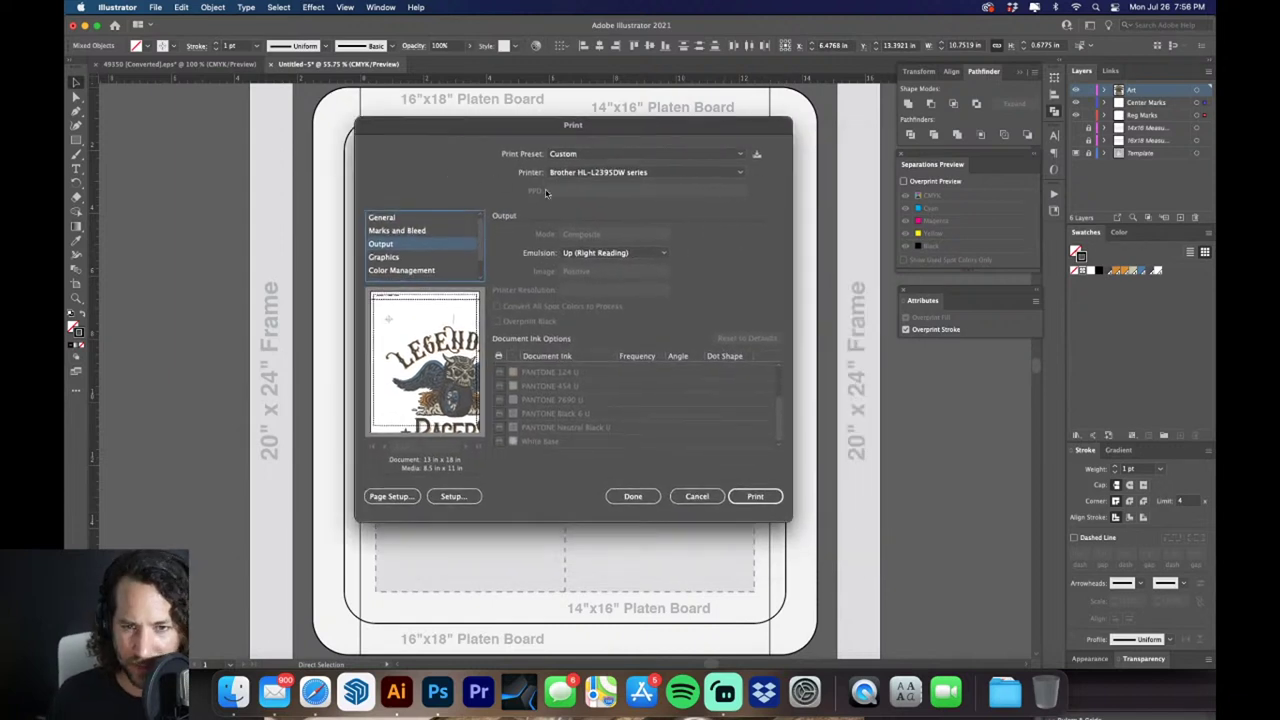
{"action": "left_click", "coordinate": [620, 174]}
{"action": "left_click", "coordinate": [594, 158]}
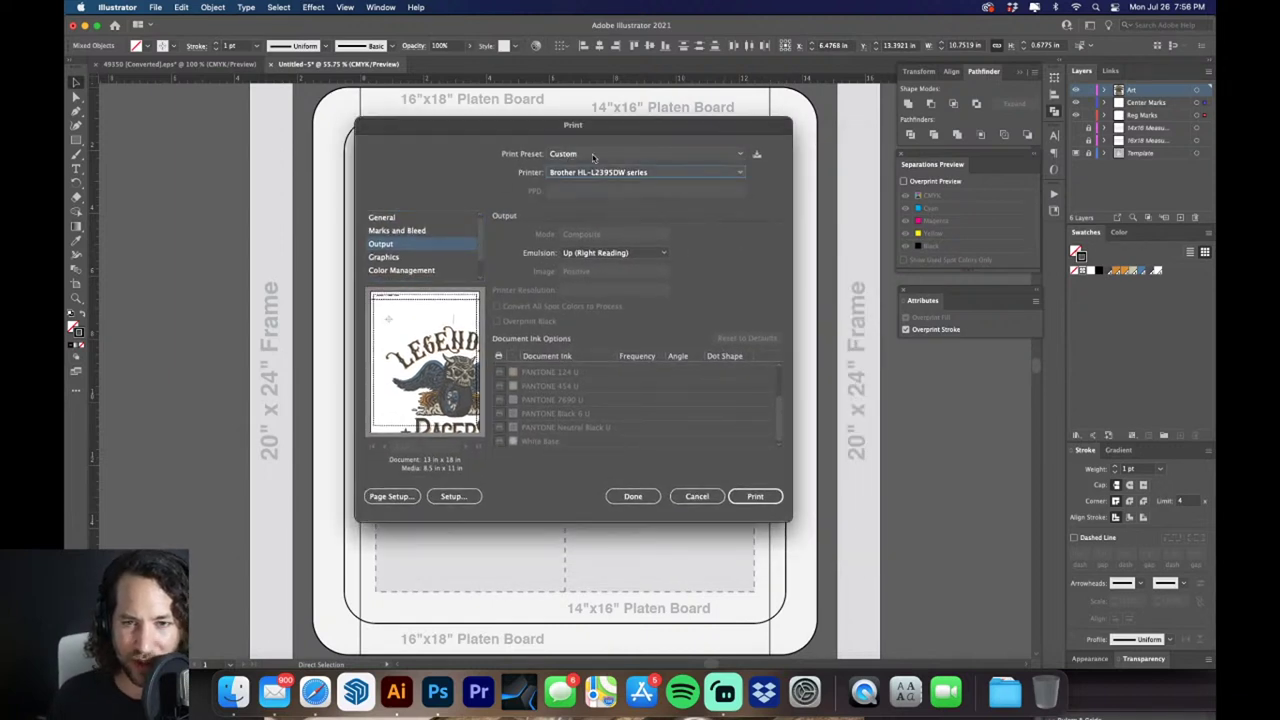
{"action": "left_click", "coordinate": [593, 156]}
{"action": "left_click", "coordinate": [480, 165]}
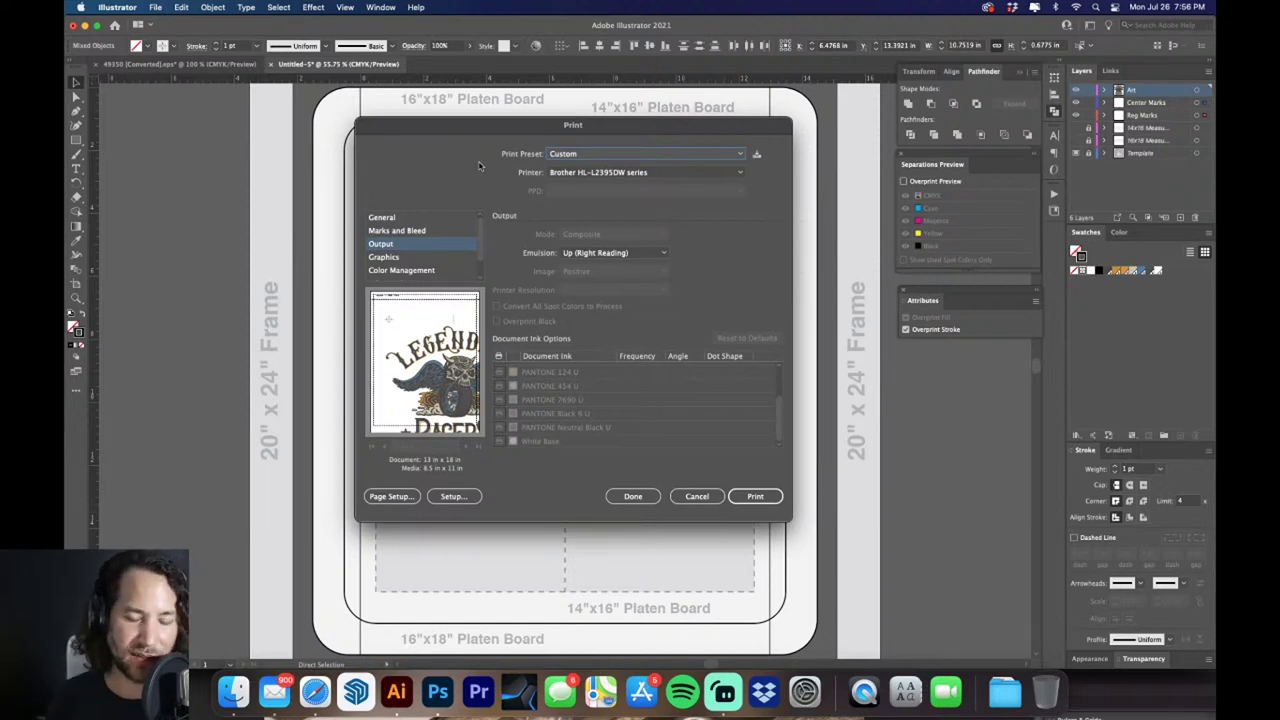
{"action": "left_click", "coordinate": [431, 231]}
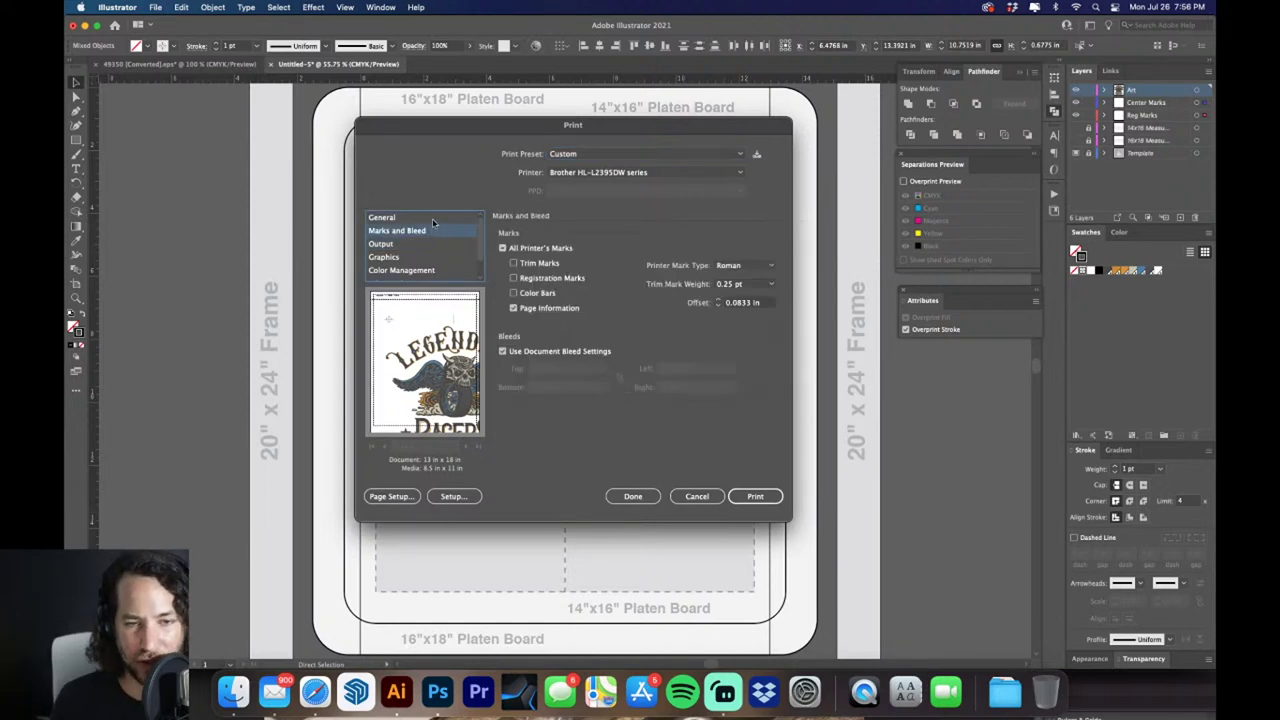
{"action": "left_click", "coordinate": [433, 219]}
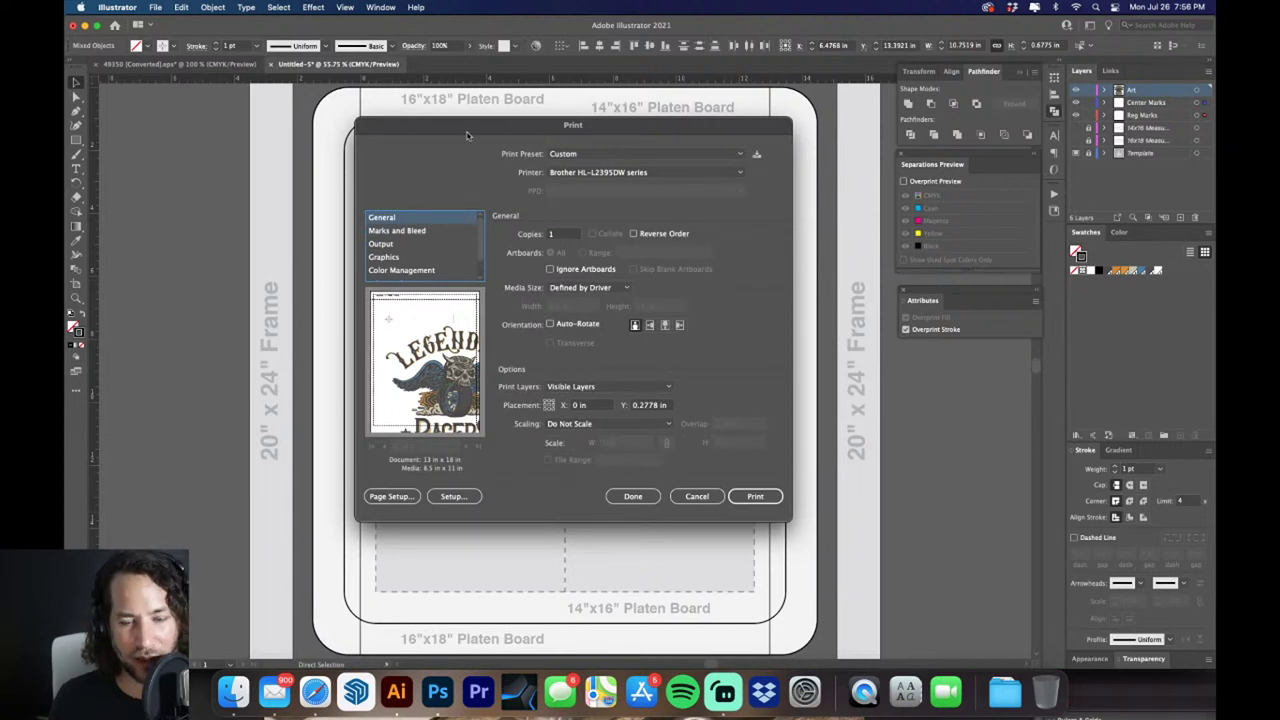
{"action": "left_click_drag", "start_coordinate": [466, 135], "coordinate": [474, 137]}
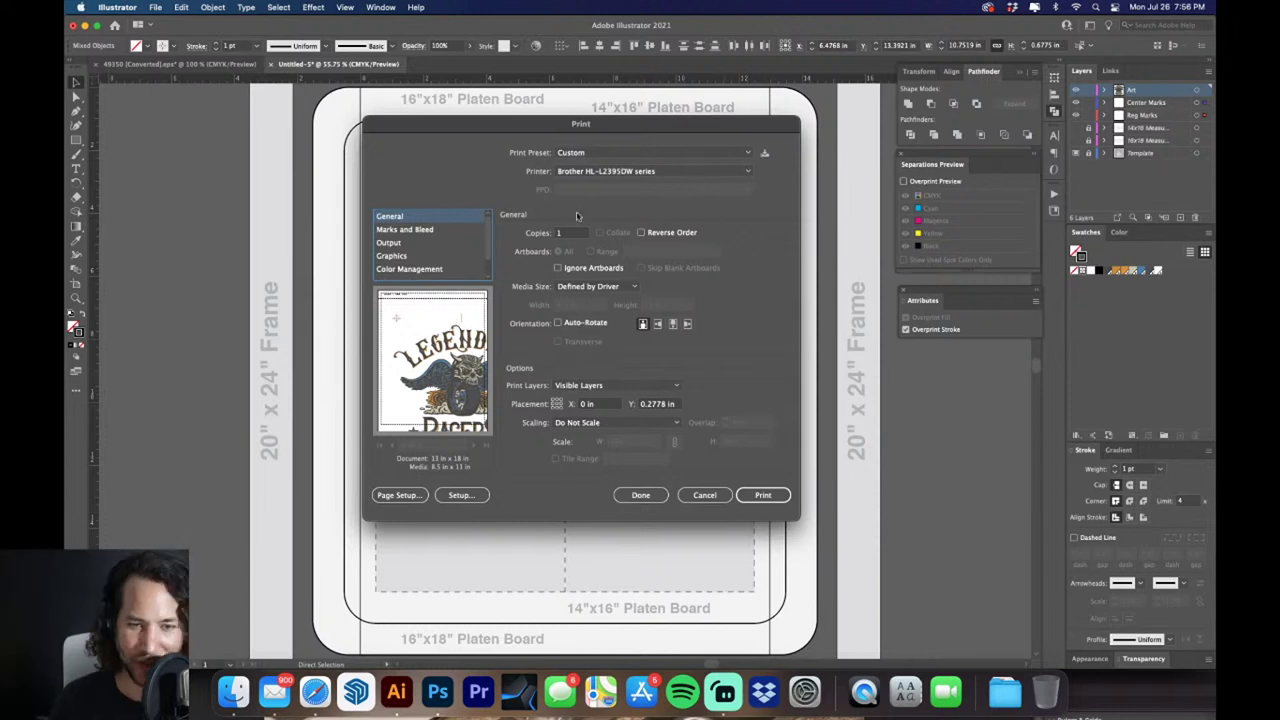
Set the printer to Adobe PostScript® File and the output mode to Separations (Host-Based)
{"action": "left_click", "coordinate": [447, 230]}
{"action": "left_click", "coordinate": [445, 245]}
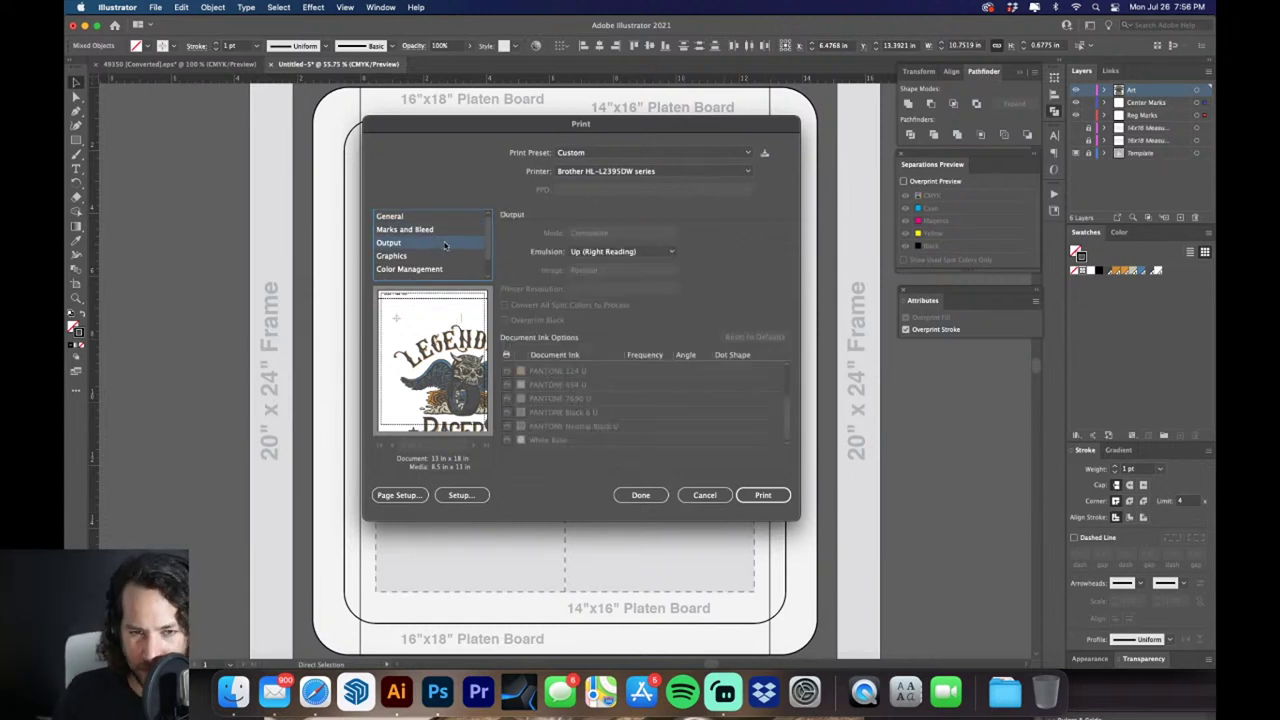
{"action": "left_click", "coordinate": [703, 174]}
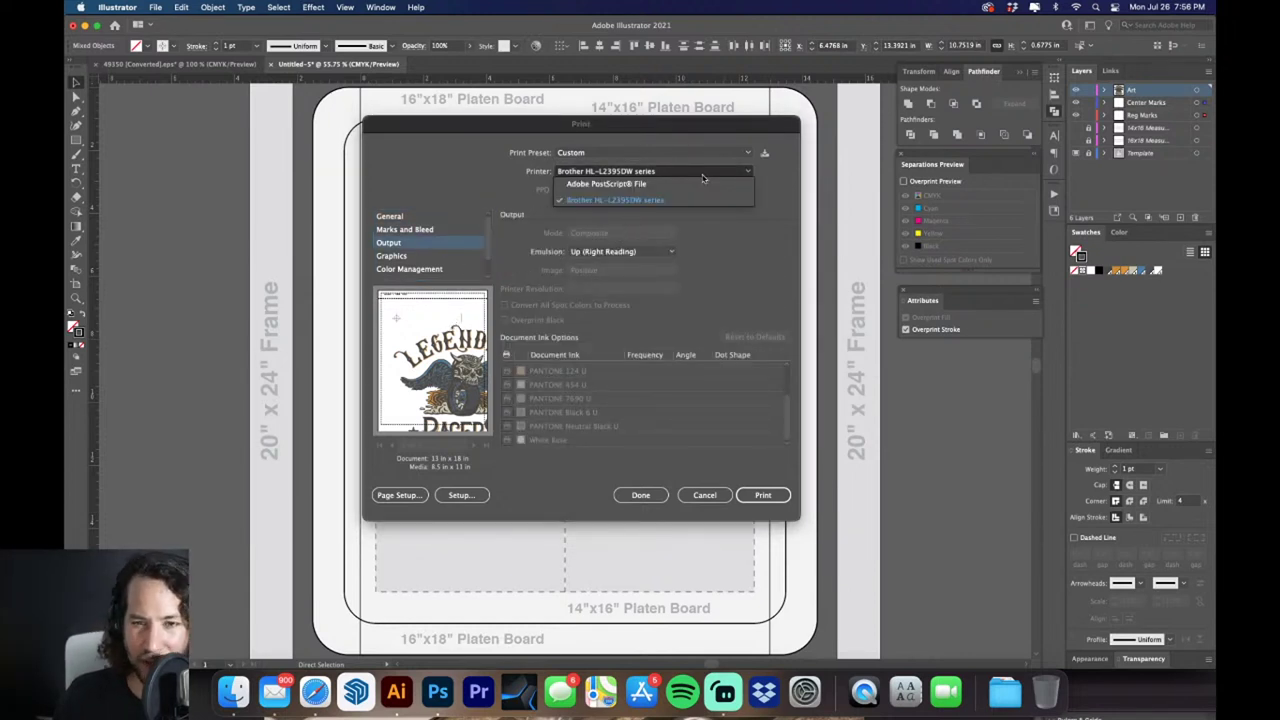
{"action": "left_click", "coordinate": [686, 185]}
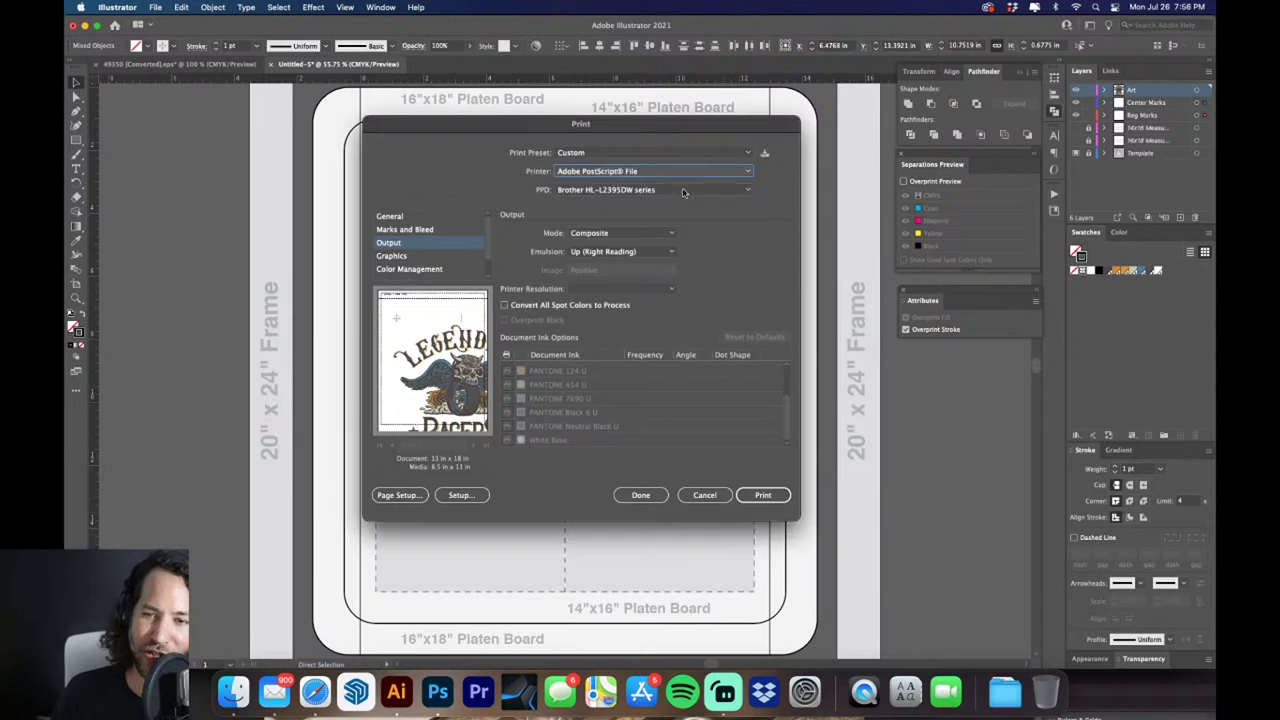
{"action": "left_click", "coordinate": [647, 233]}
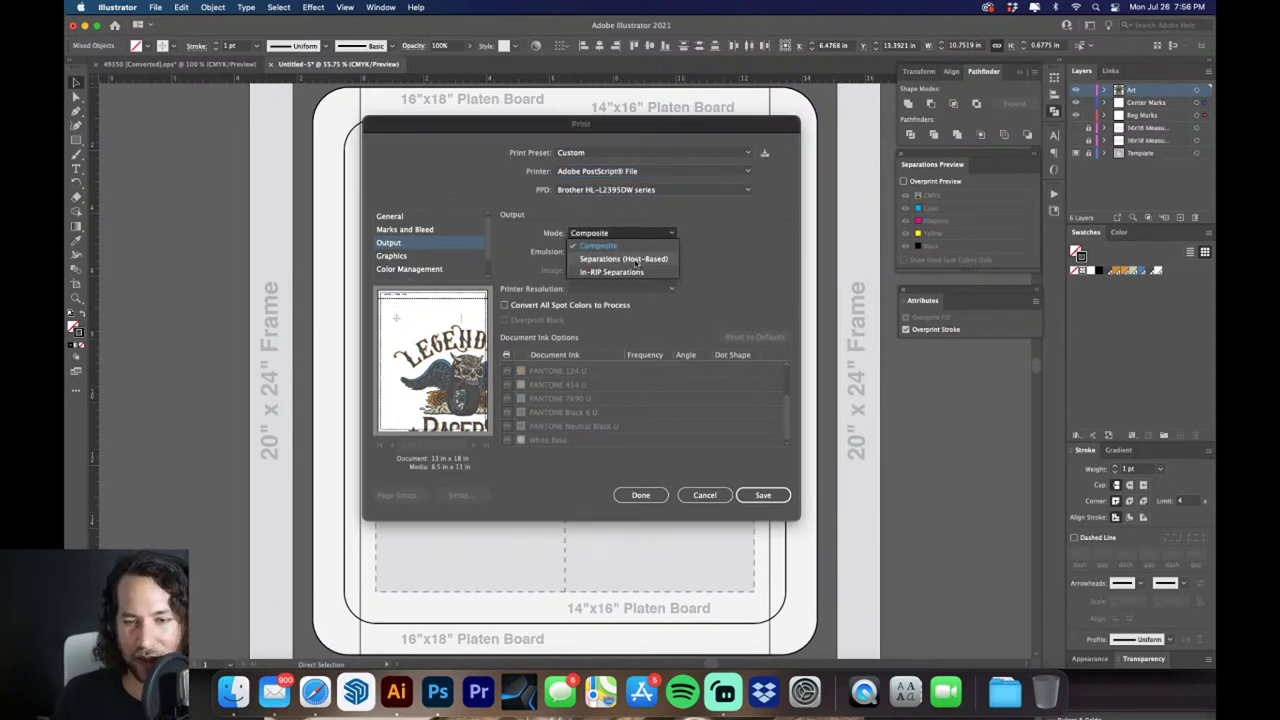
{"action": "left_click", "coordinate": [635, 261]}
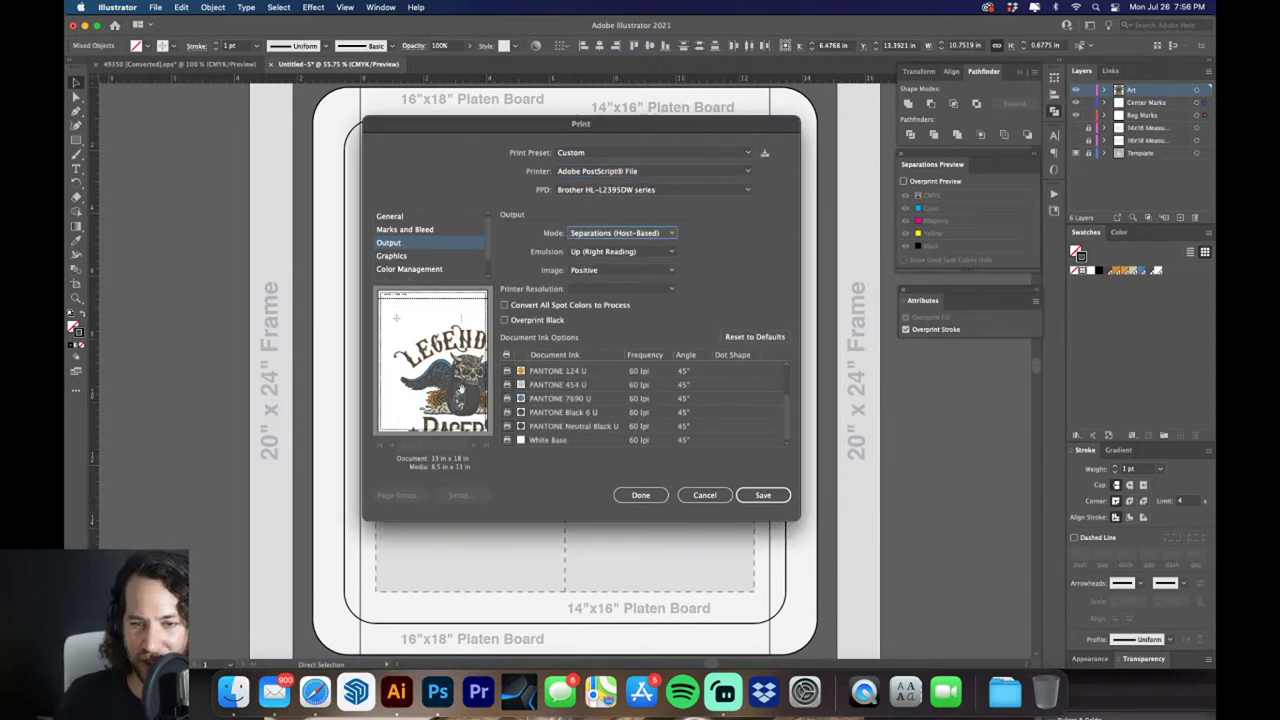
Set the General media size to Custom and edit its width and height to 8.5 × 14 in
{"action": "left_click", "coordinate": [431, 218]}
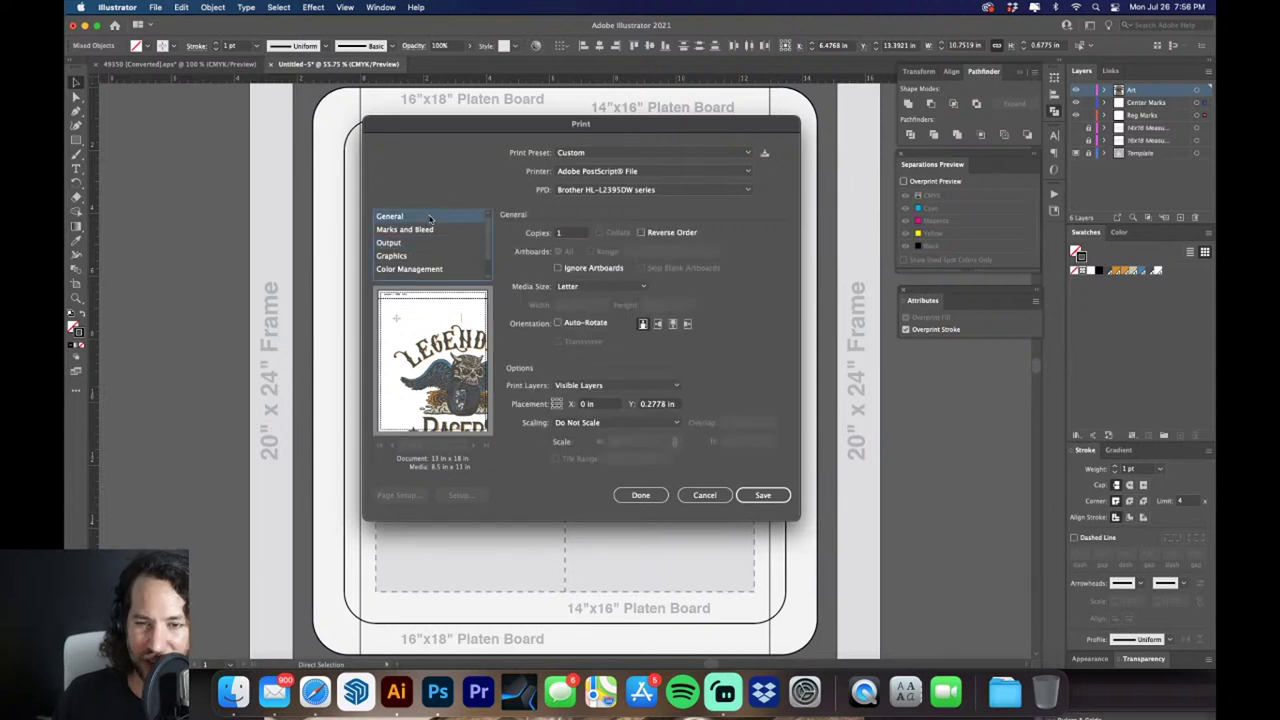
{"action": "left_click", "coordinate": [614, 287]}
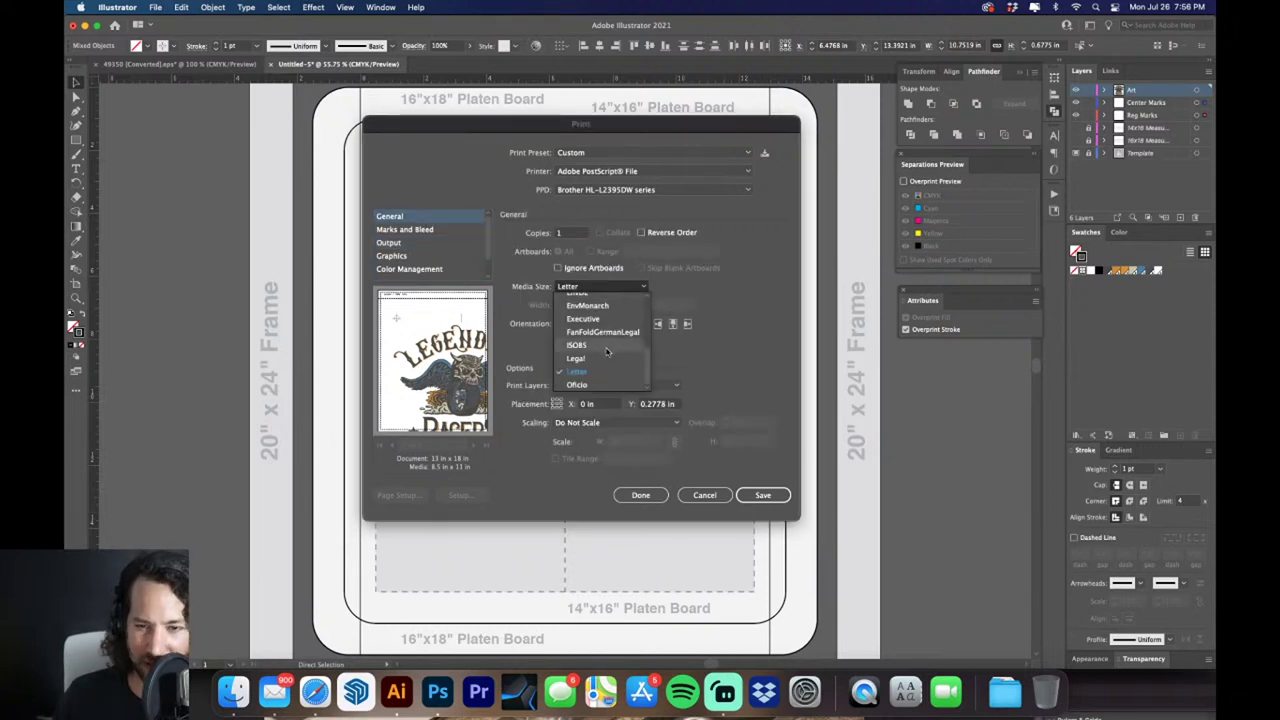
{"action": "key", "text": "Escape"}
{"action": "left_click", "coordinate": [642, 289]}
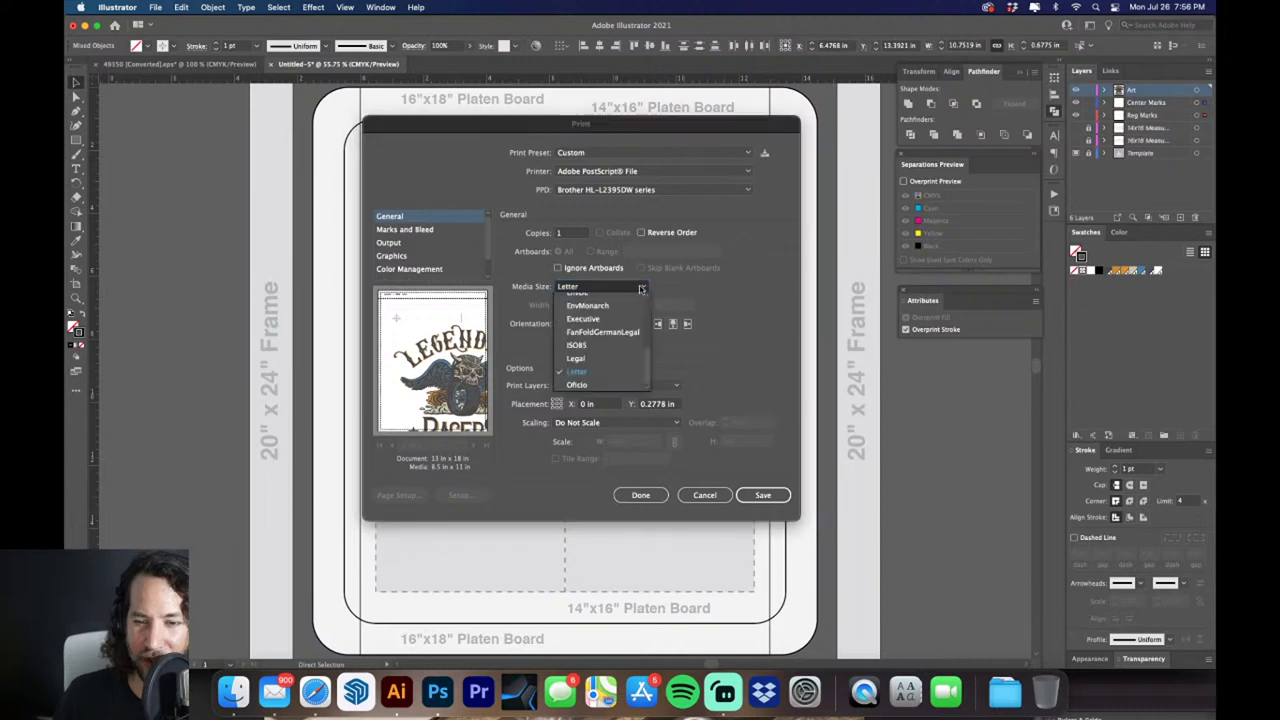
{"action": "scroll", "coordinate": [600, 320], "scroll_direction": "up", "scroll_amount": 3}
{"action": "left_click", "coordinate": [606, 319]}
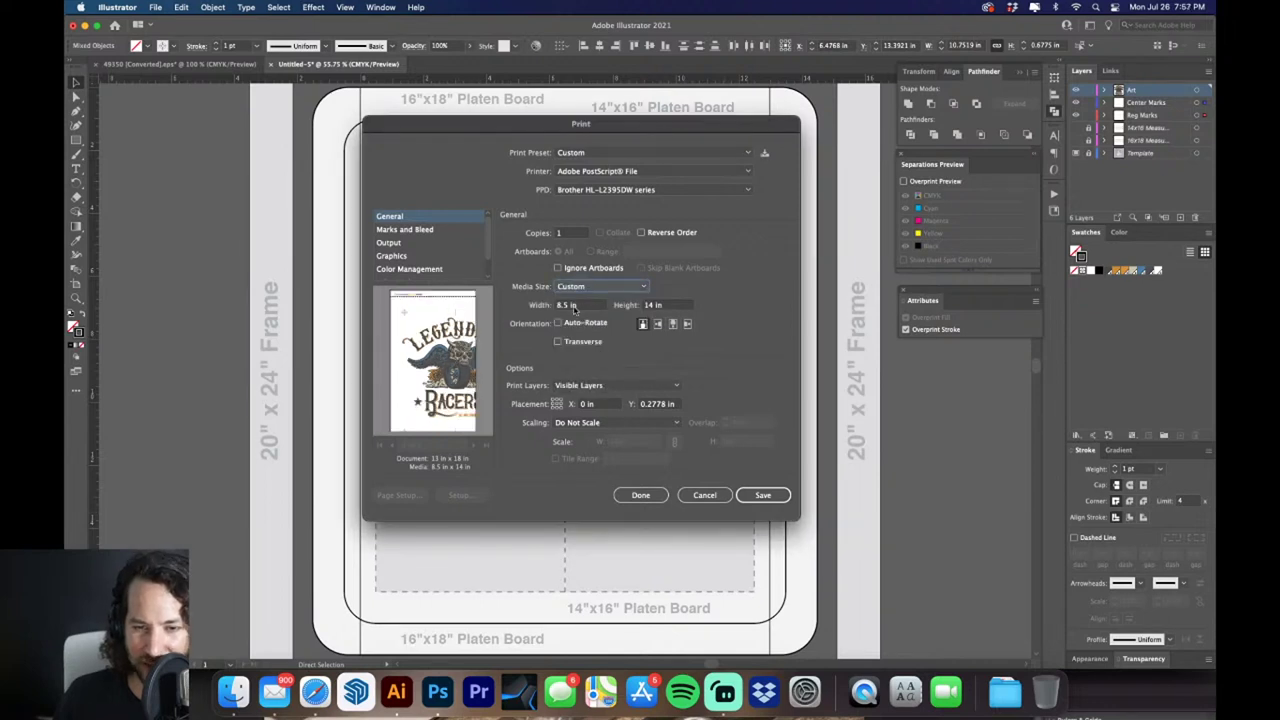
{"action": "double_click", "coordinate": [574, 306]}
{"action": "type", "text": "13"}
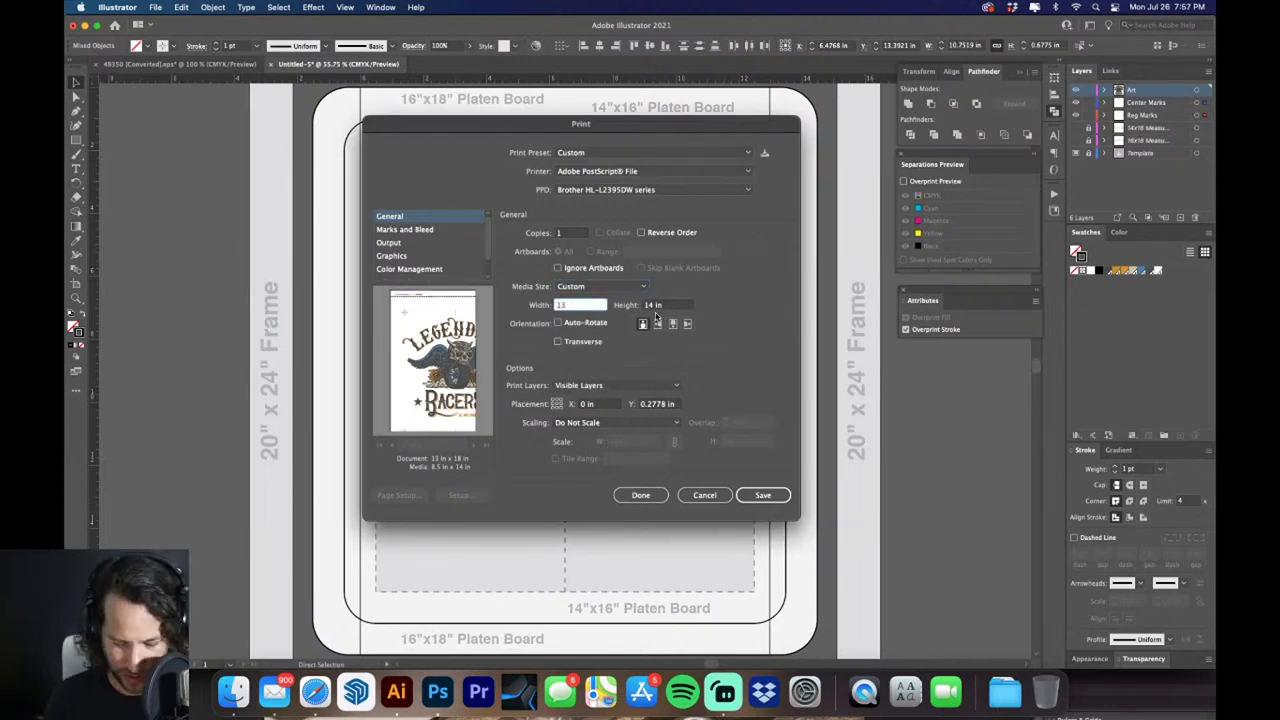
{"action": "key", "text": "Tab"}
{"action": "type", "text": "1"}
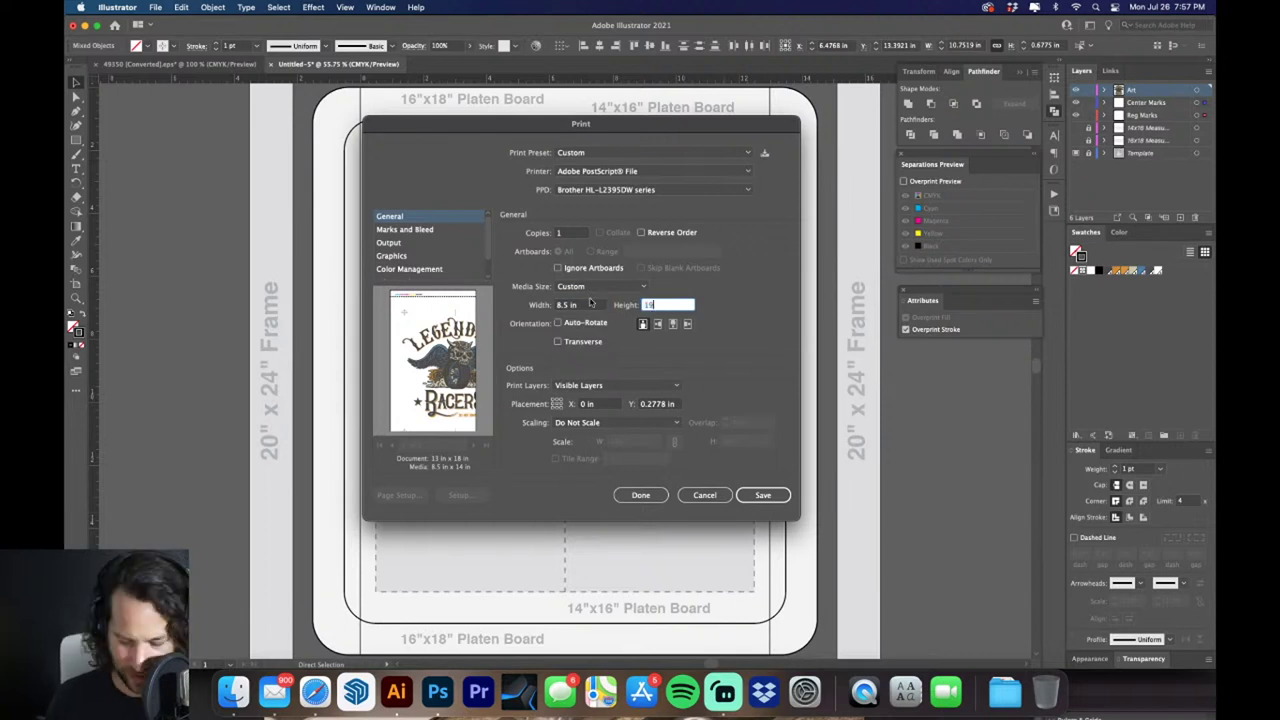
{"action": "double_click", "coordinate": [594, 307]}
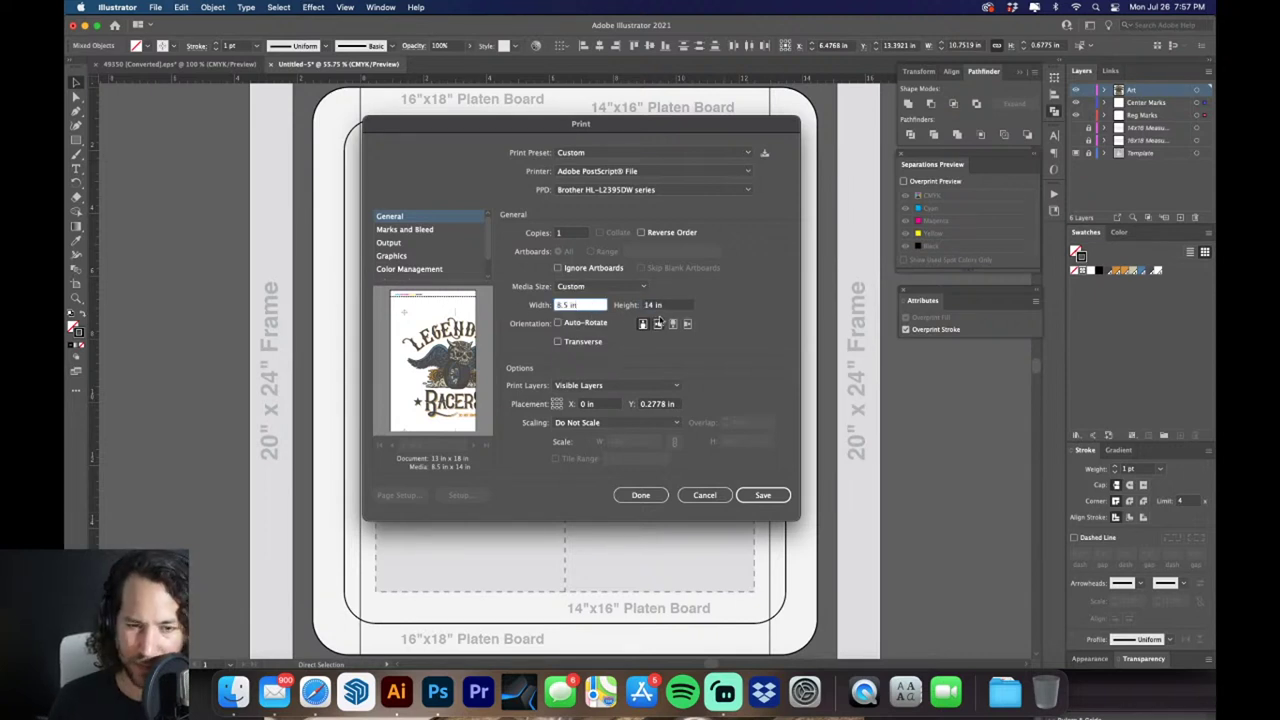
{"action": "double_click", "coordinate": [667, 306]}
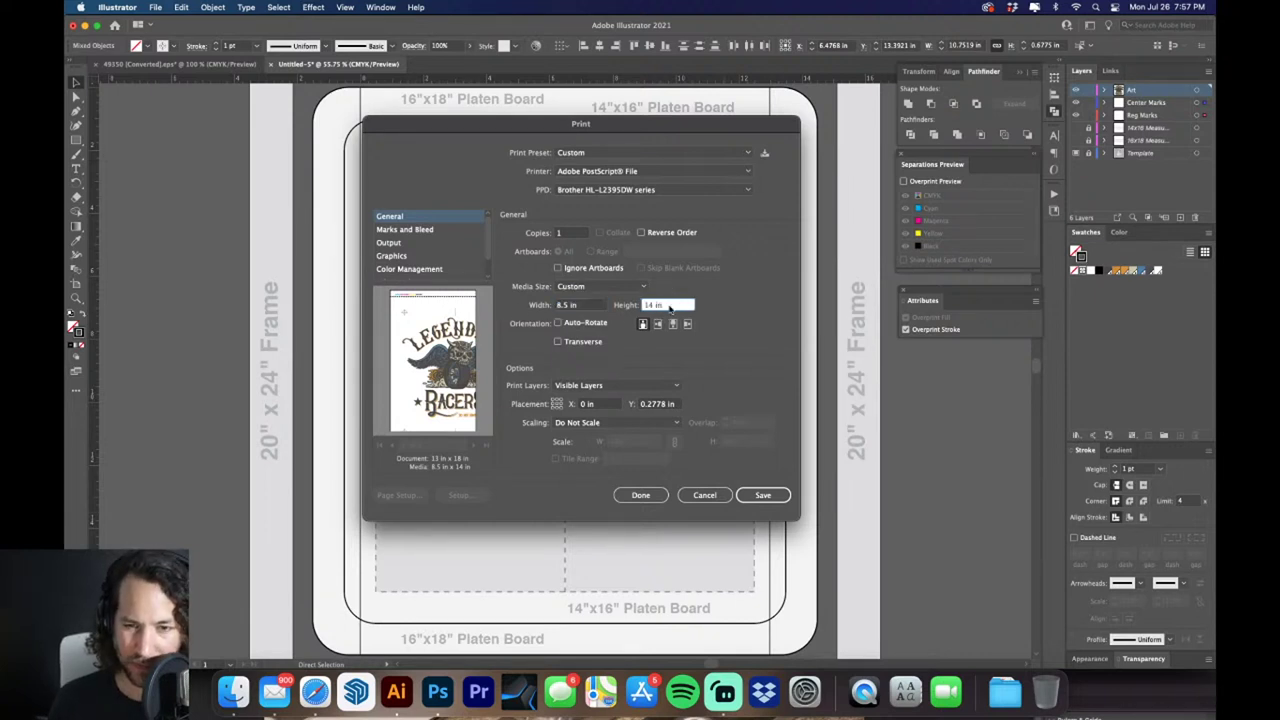
{"action": "type", "text": "1"}
{"action": "double_click", "coordinate": [586, 306]}
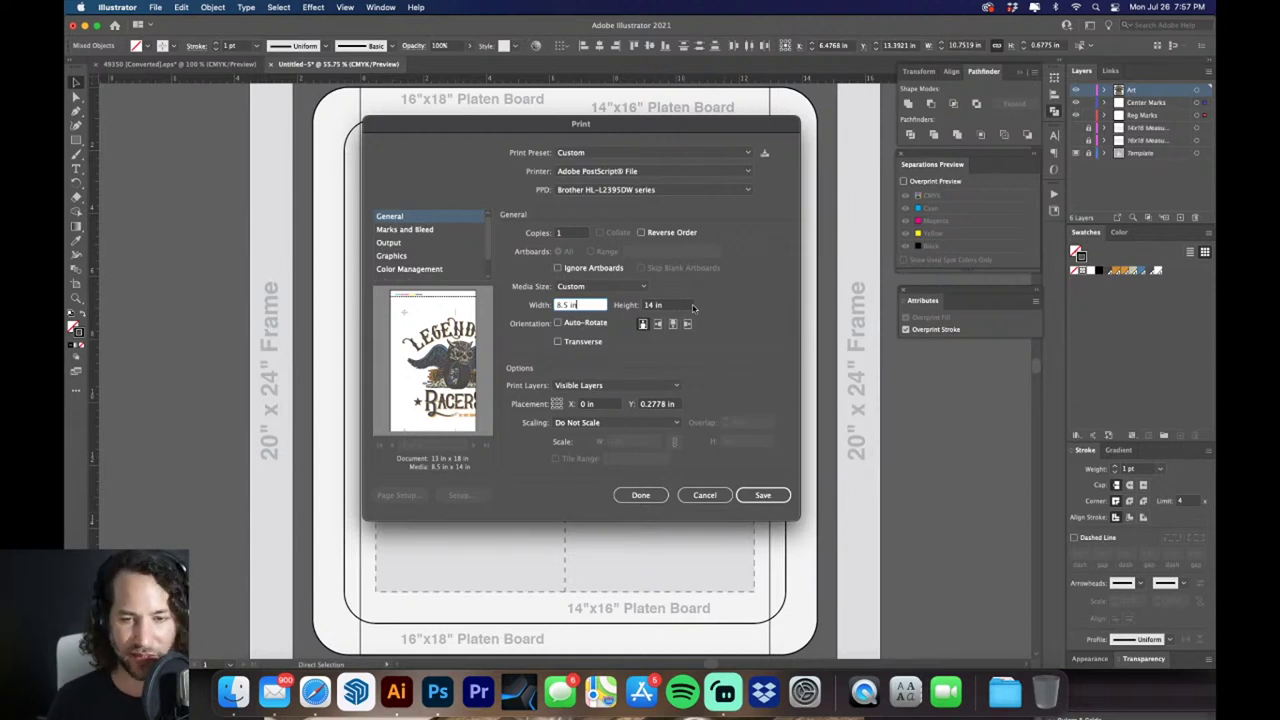
Review the Pantone inks in the Output page's Document Ink Options, then close the dialog with Done
{"action": "left_click", "coordinate": [396, 243]}
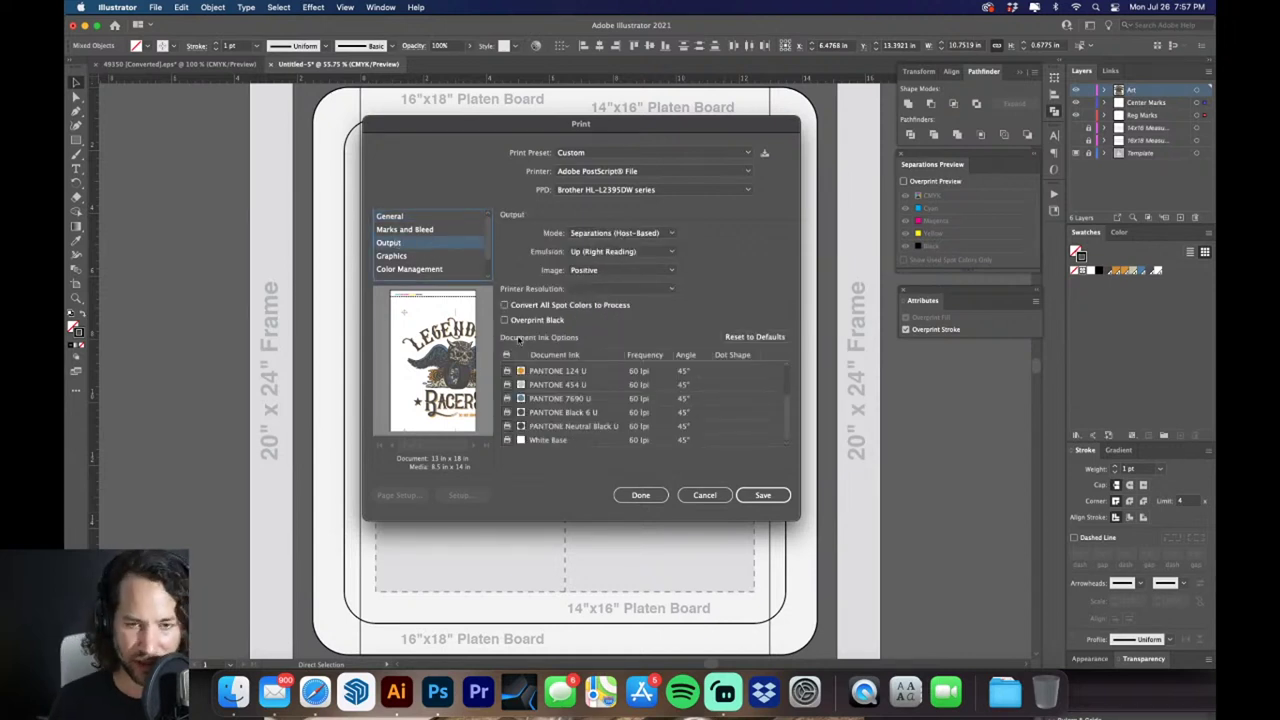
{"action": "scroll", "coordinate": [545, 403], "scroll_direction": "up", "scroll_amount": 3}
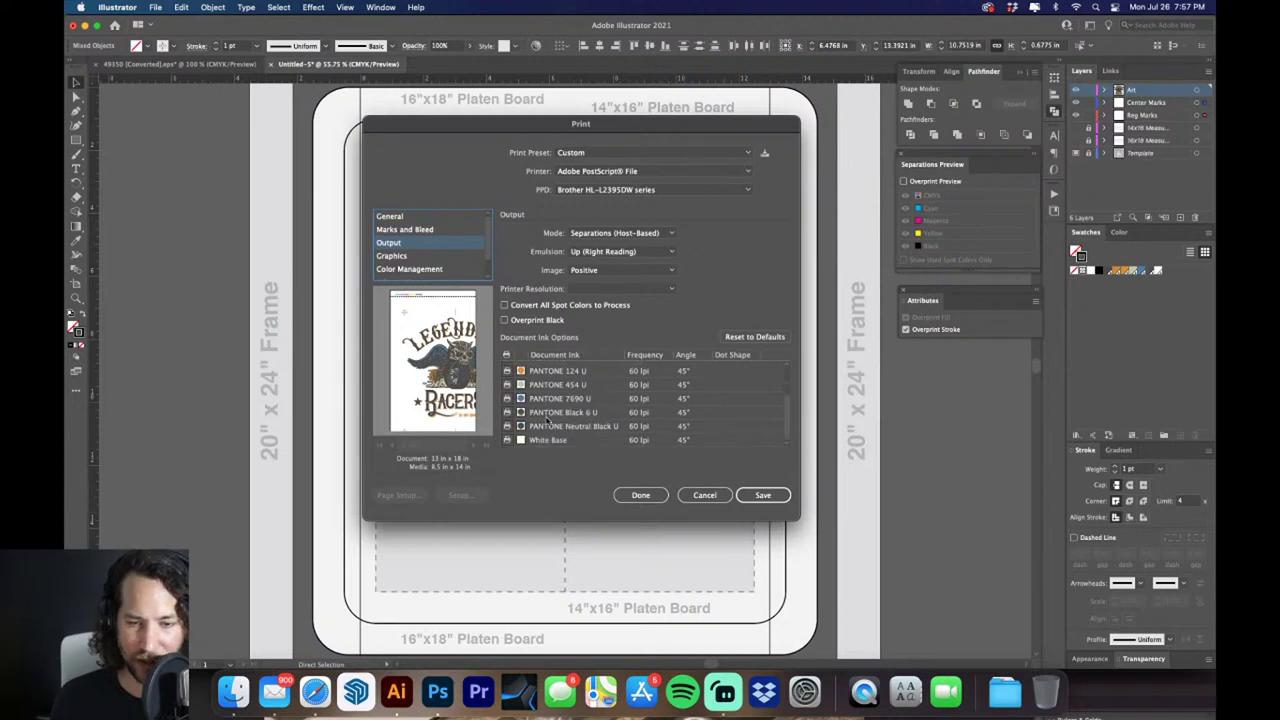
{"action": "scroll", "coordinate": [548, 420], "scroll_direction": "down", "scroll_amount": 3}
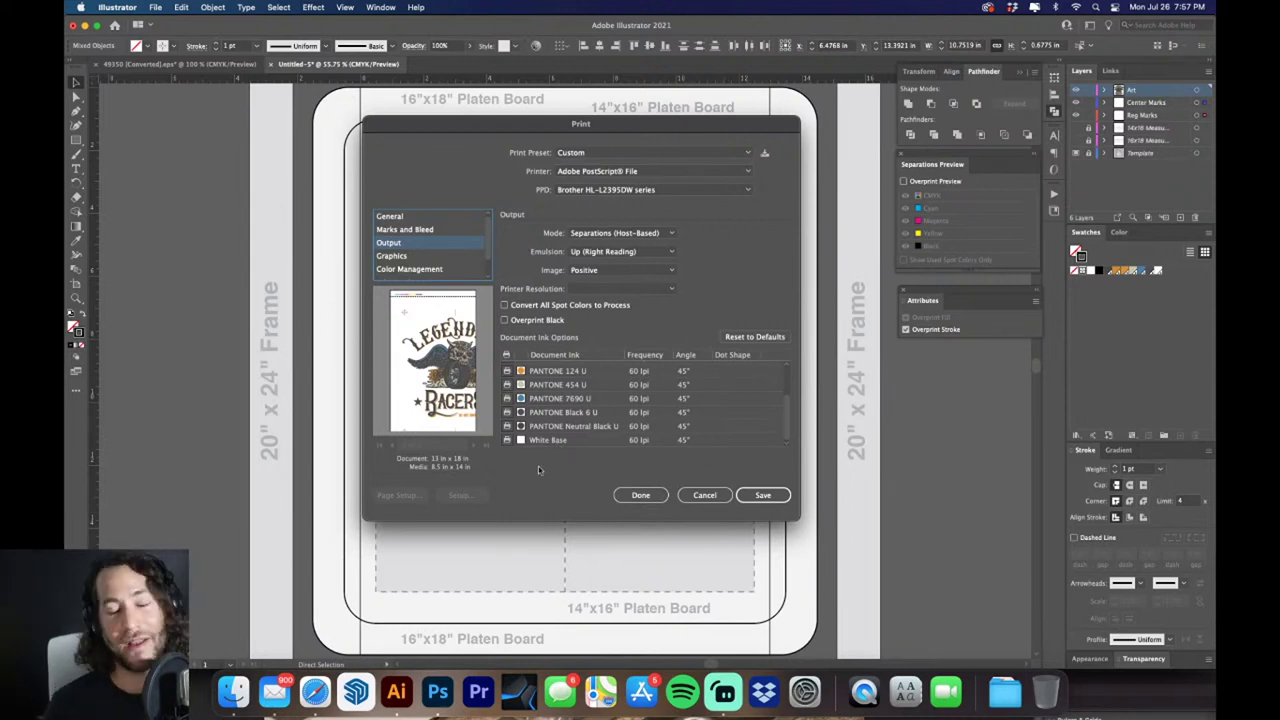
{"action": "left_click", "coordinate": [638, 495]}
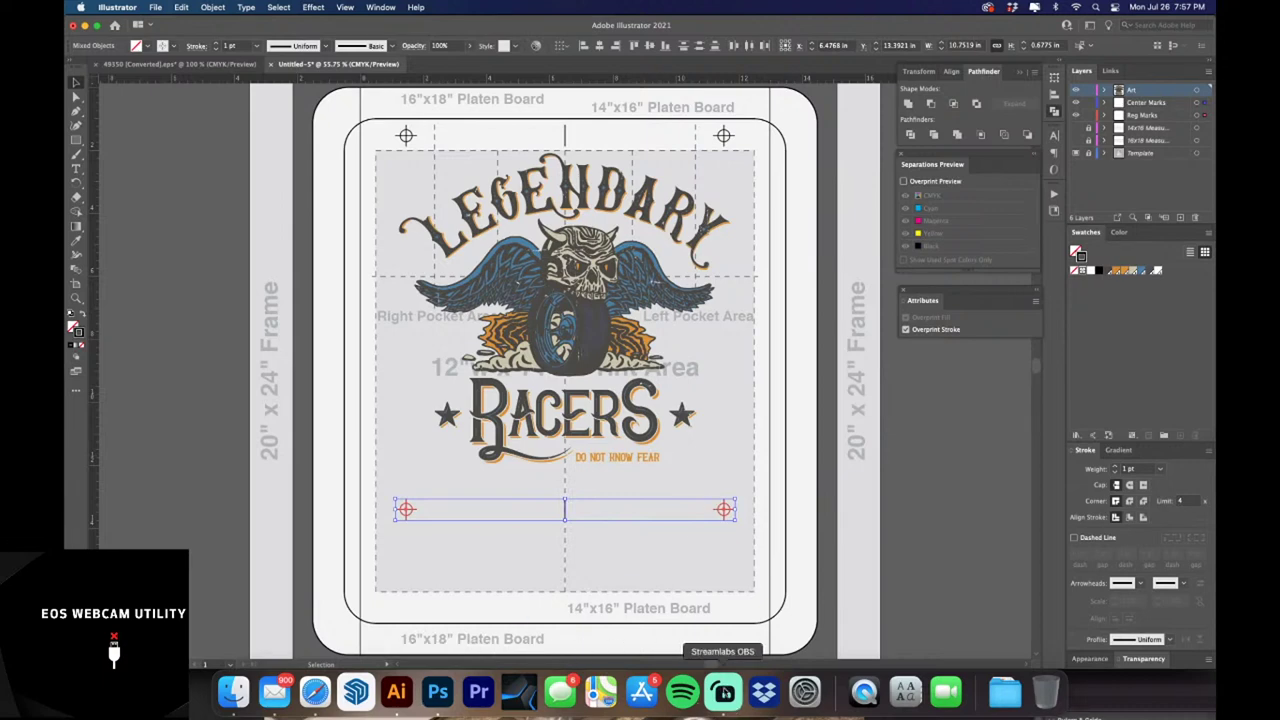
Bring Streamlabs OBS forward and switch the stream to the Desktop scene
{"action": "left_click", "coordinate": [723, 690]}
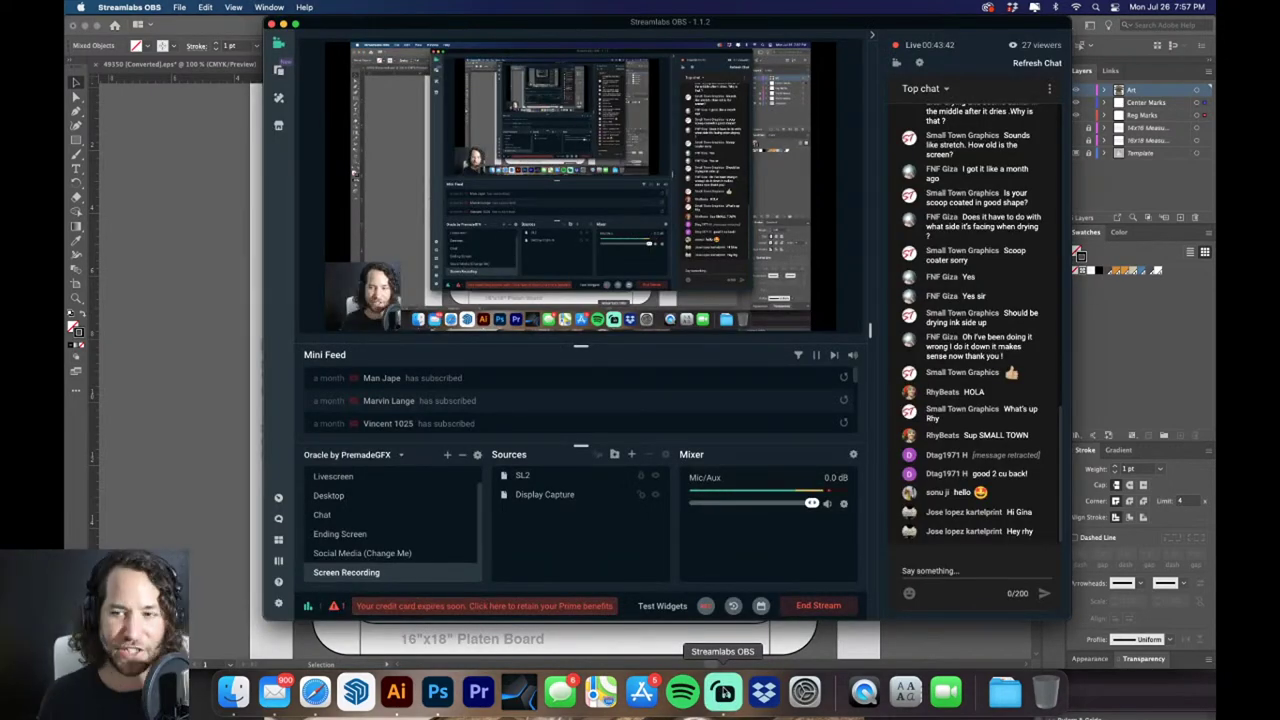
{"action": "left_click", "coordinate": [441, 500]}
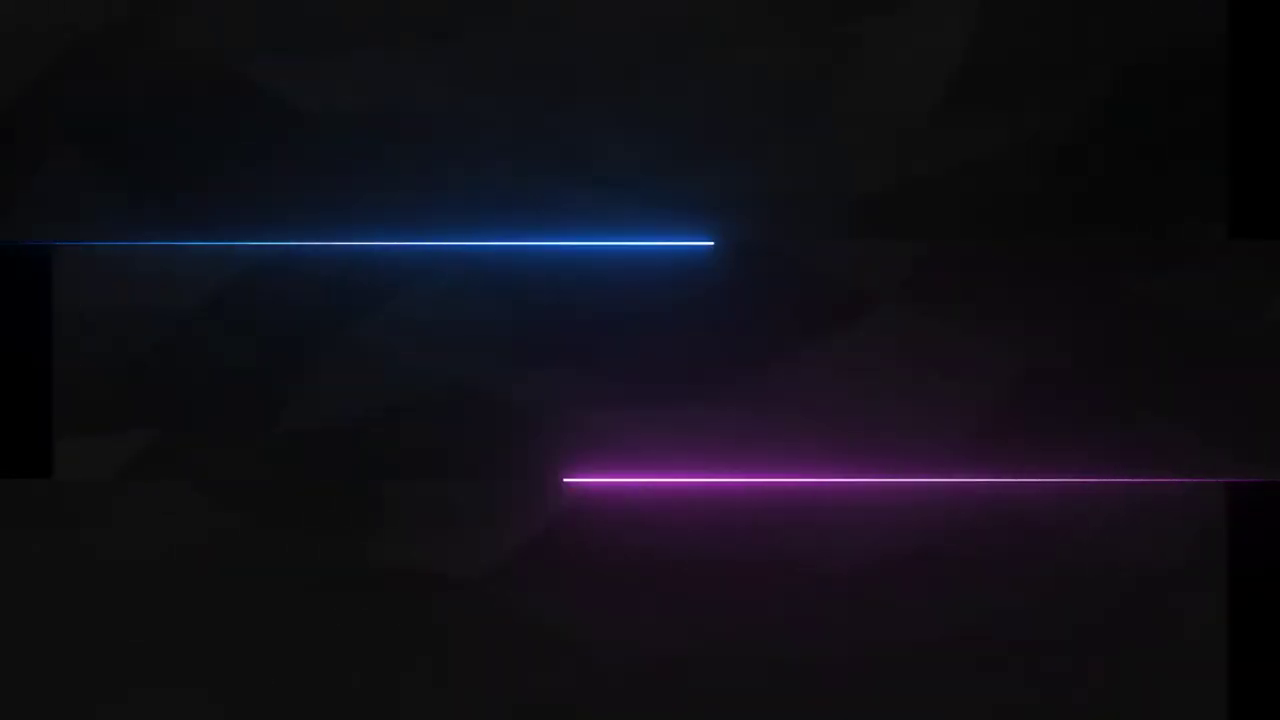